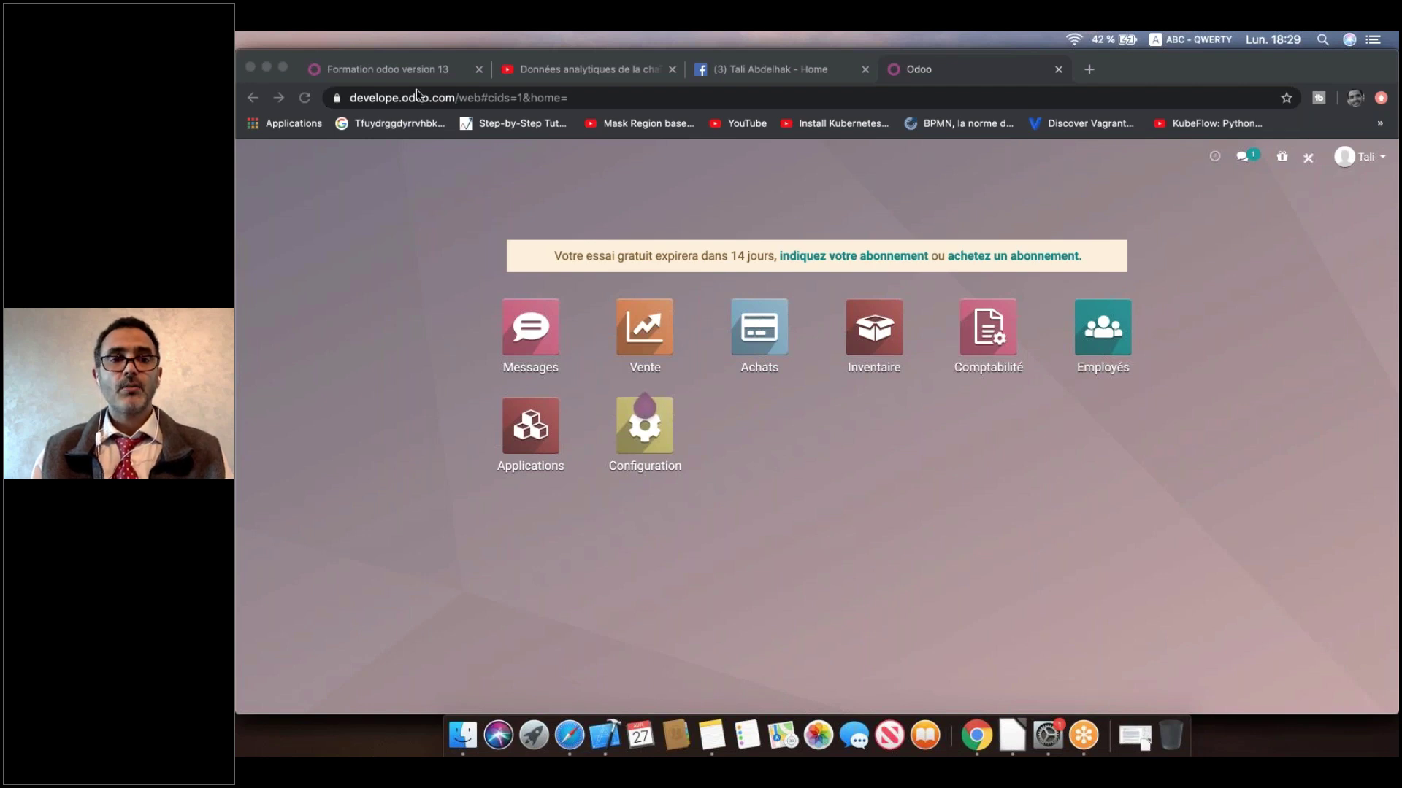
Step: Start a new custom app in Odoo Studio and name it "Gestion Examen"
click(1307, 153)
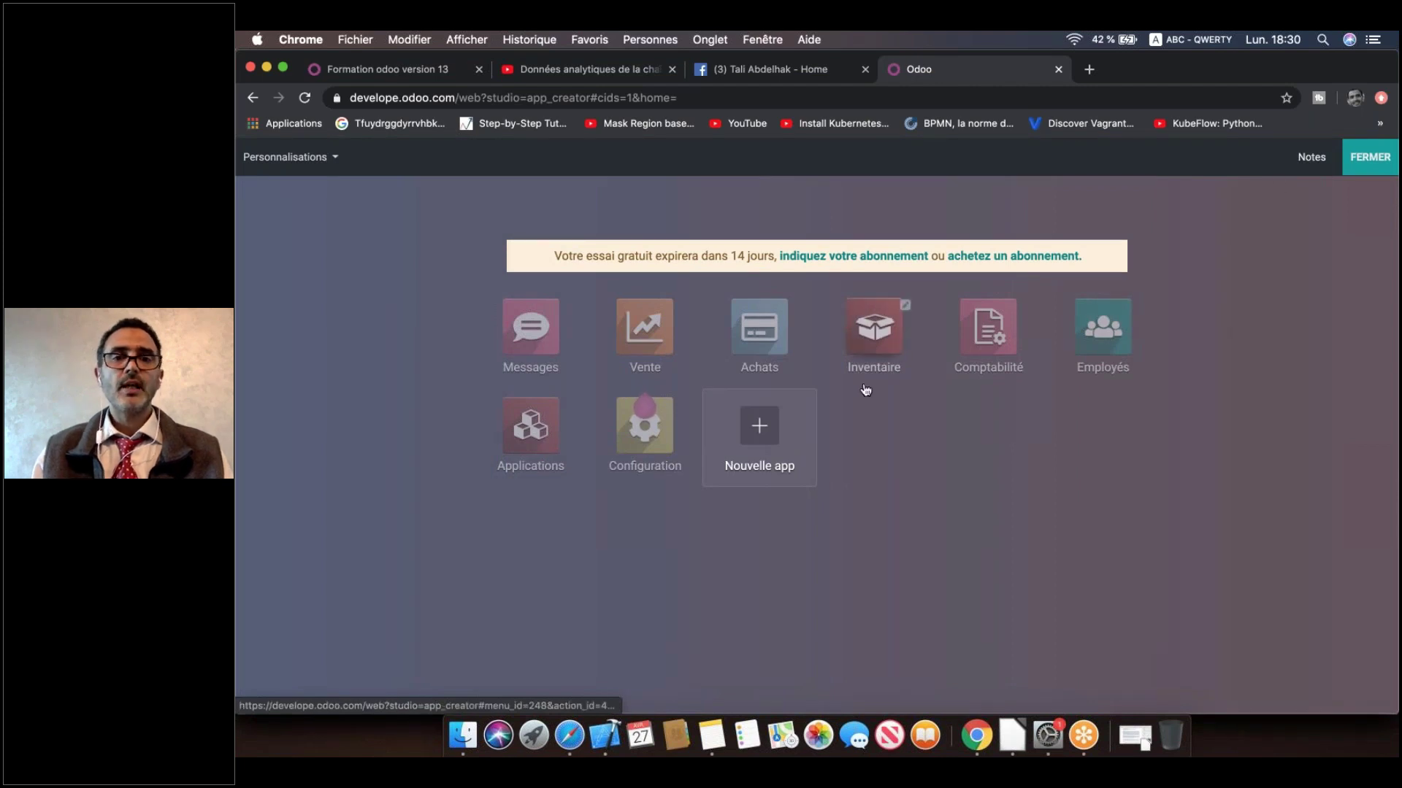
click(756, 434)
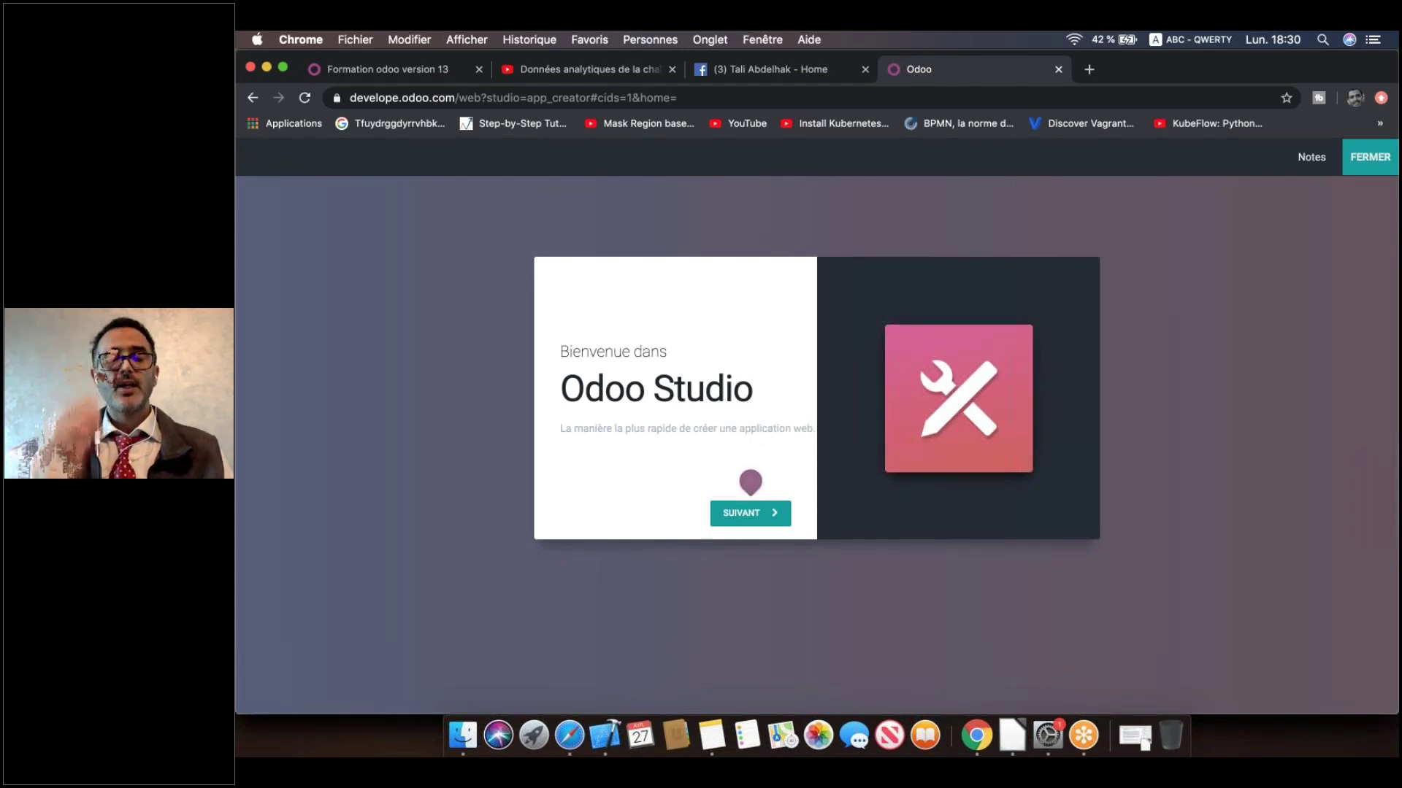
click(763, 515)
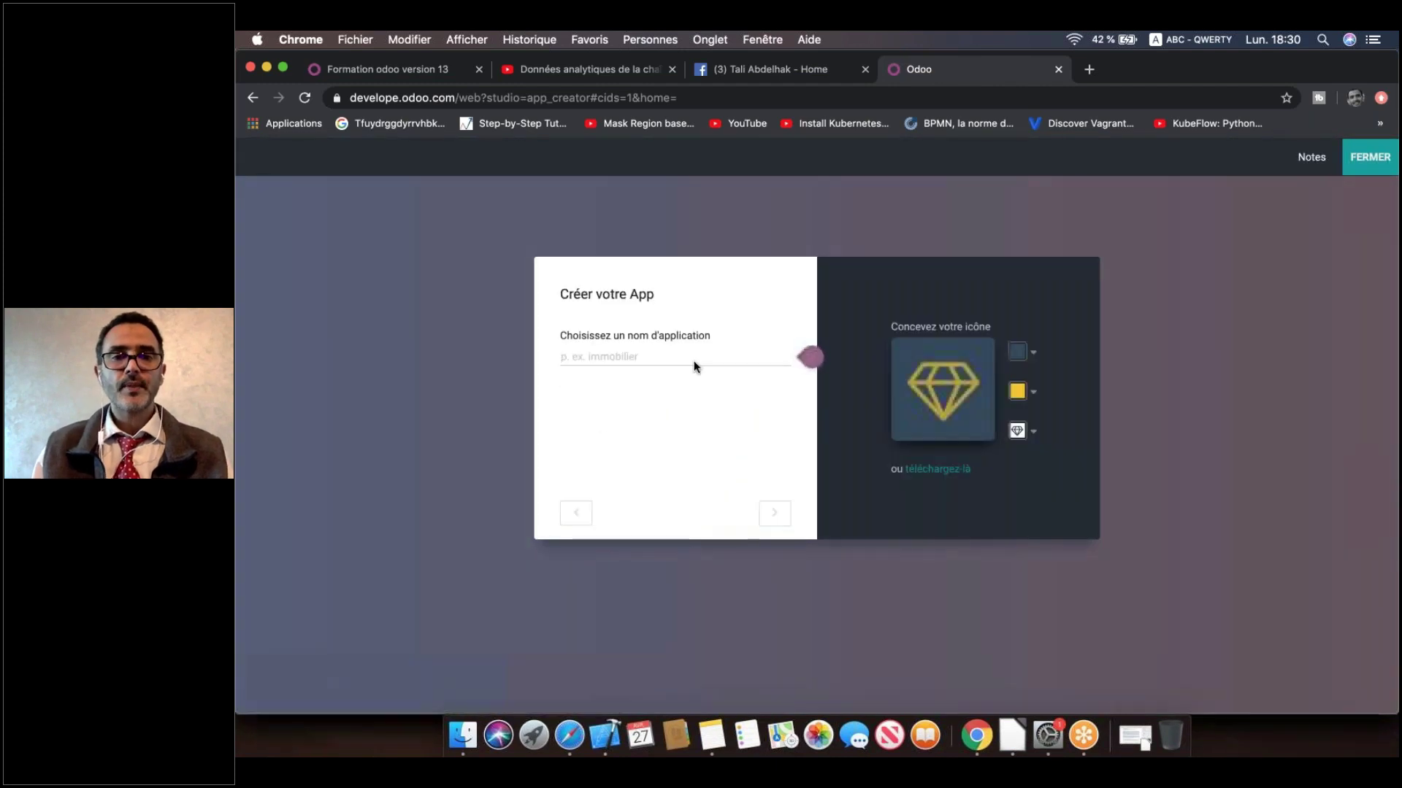
text(Ges)
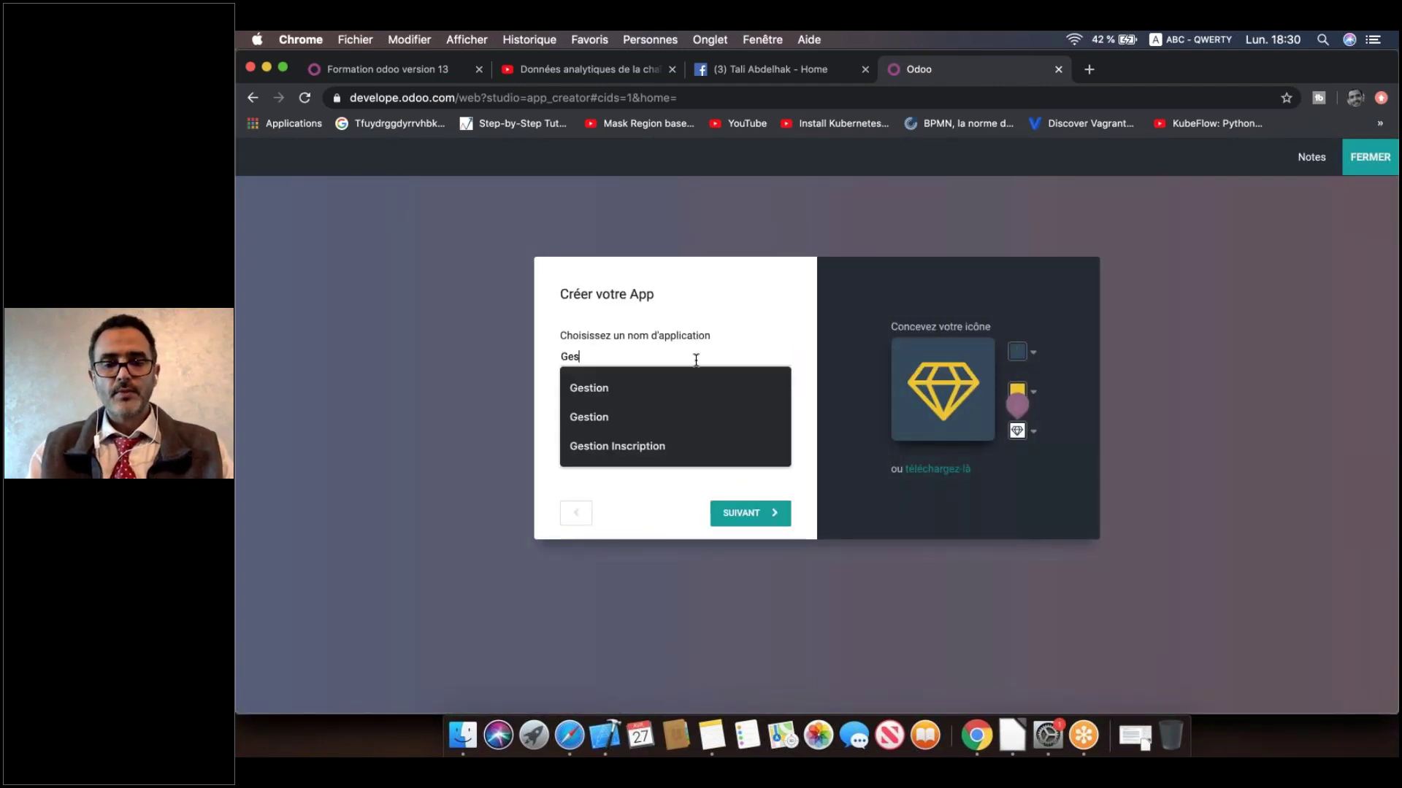
text(tion Examen)
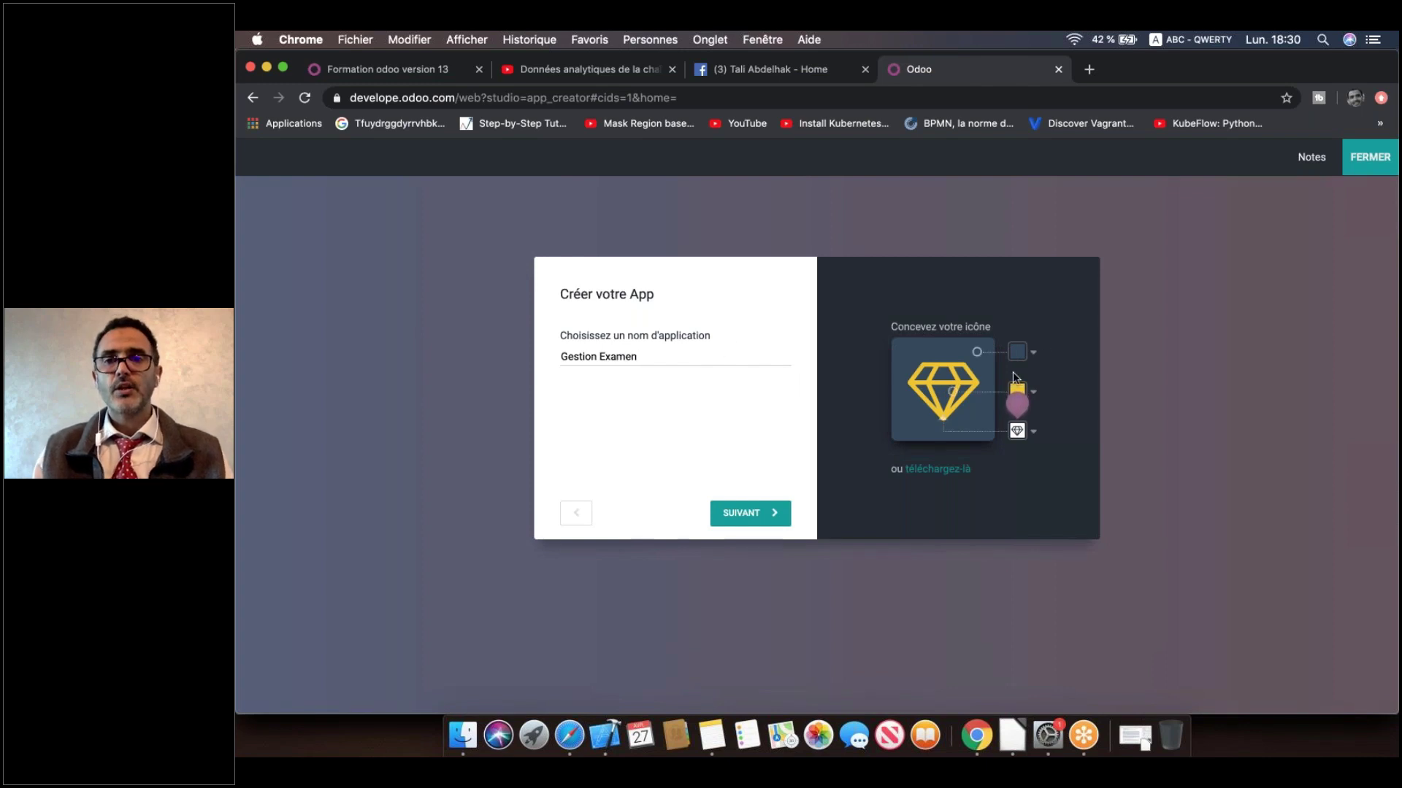
Step: Design the app icon with the columned bank building symbol and a violet-blue background
click(1018, 430)
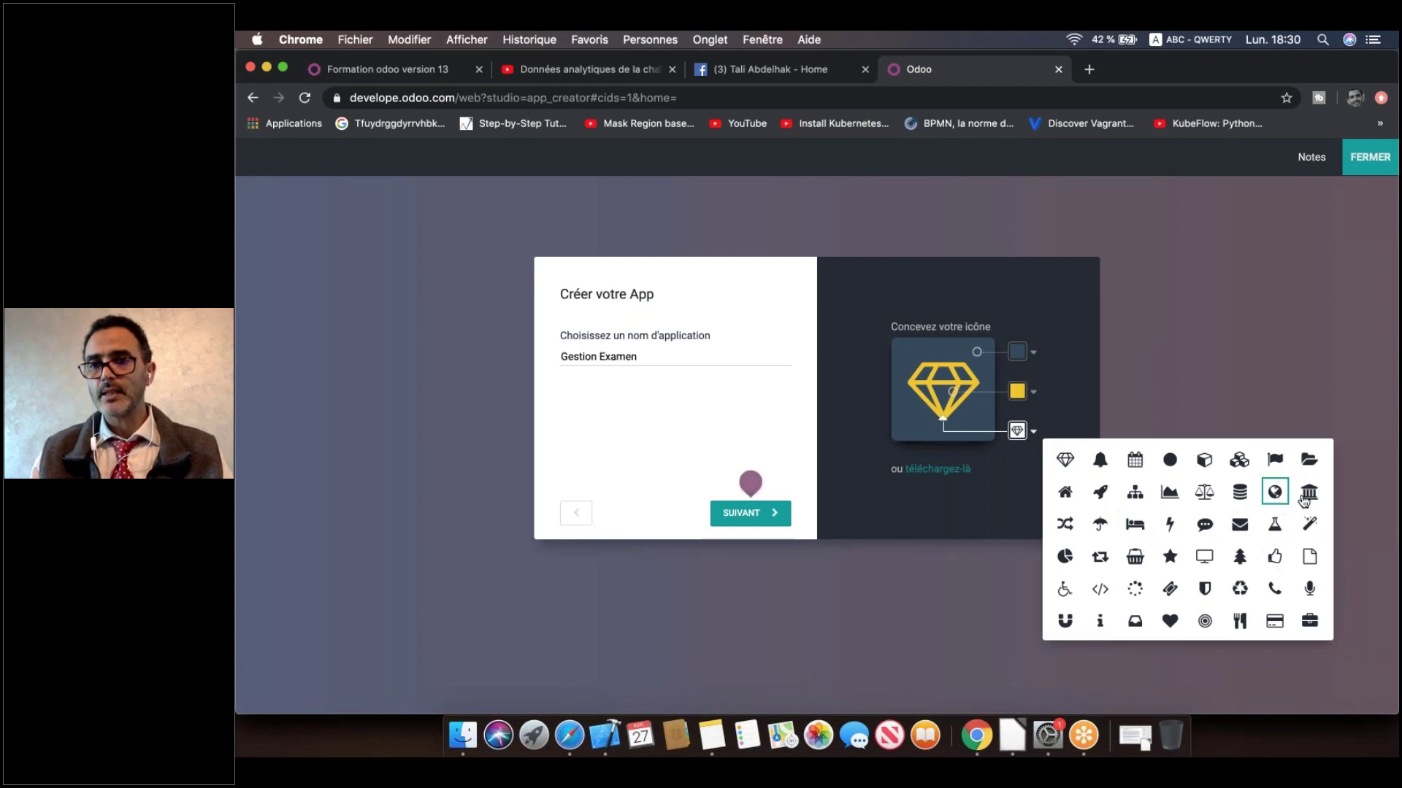
click(1309, 492)
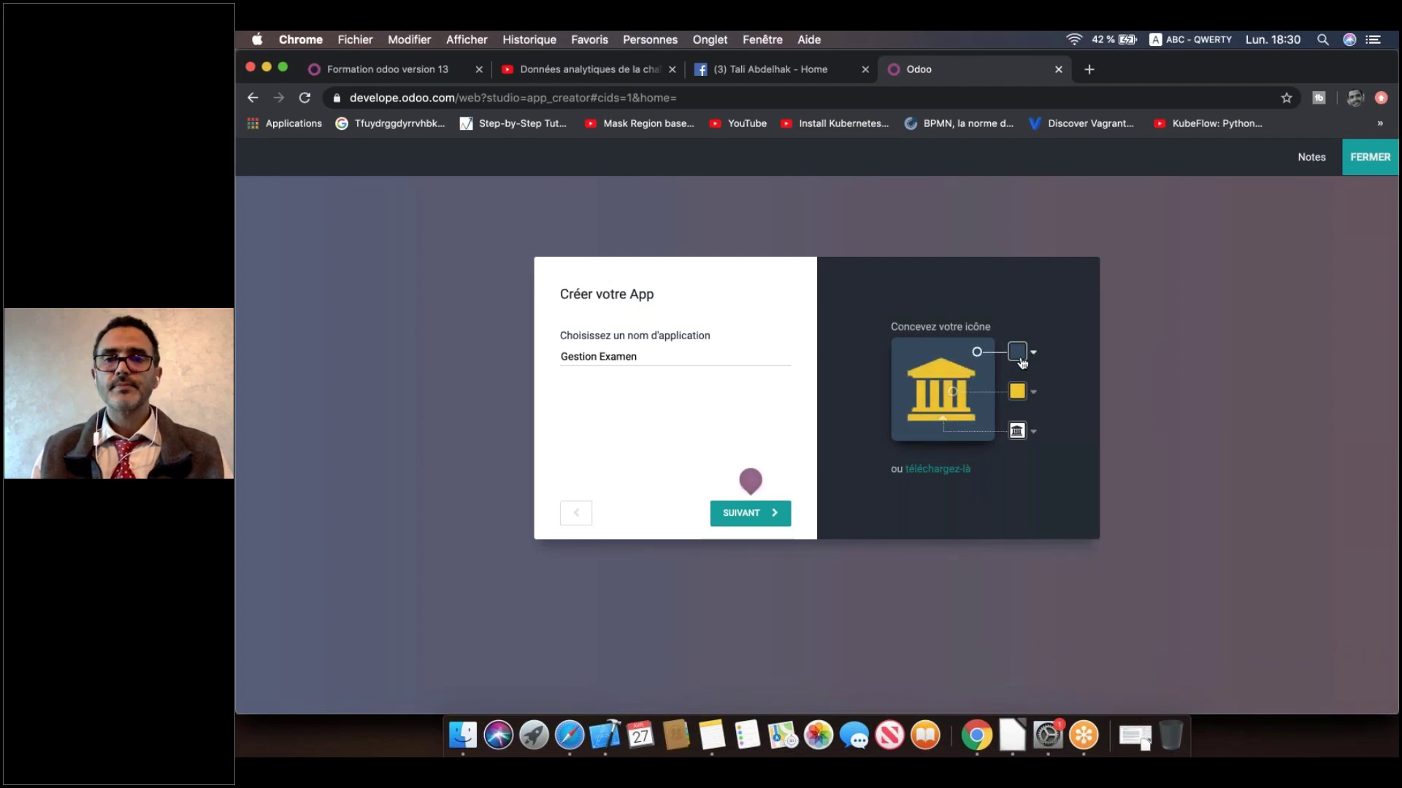
click(1020, 358)
click(1204, 373)
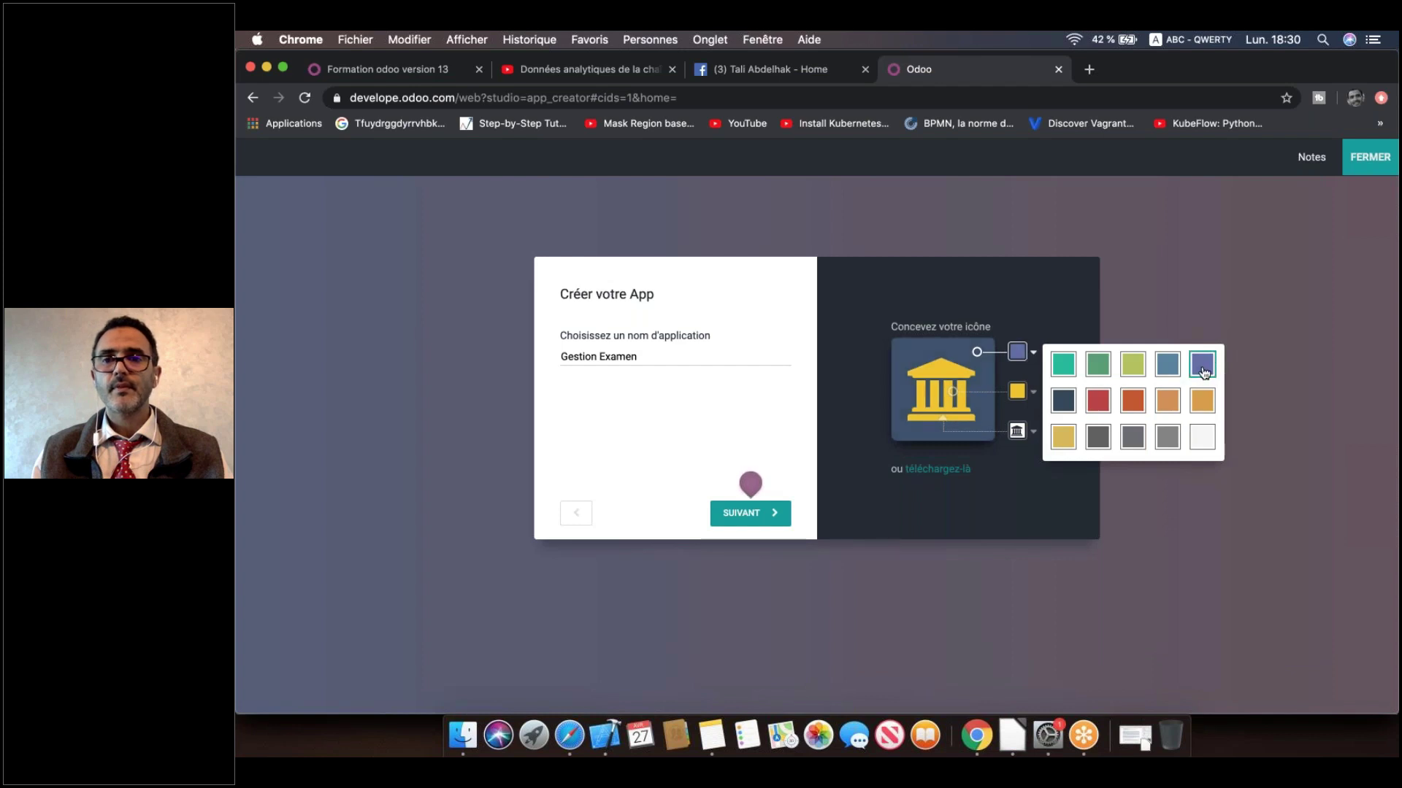
Step: Name the app's first object "Salle" and create the app
click(743, 513)
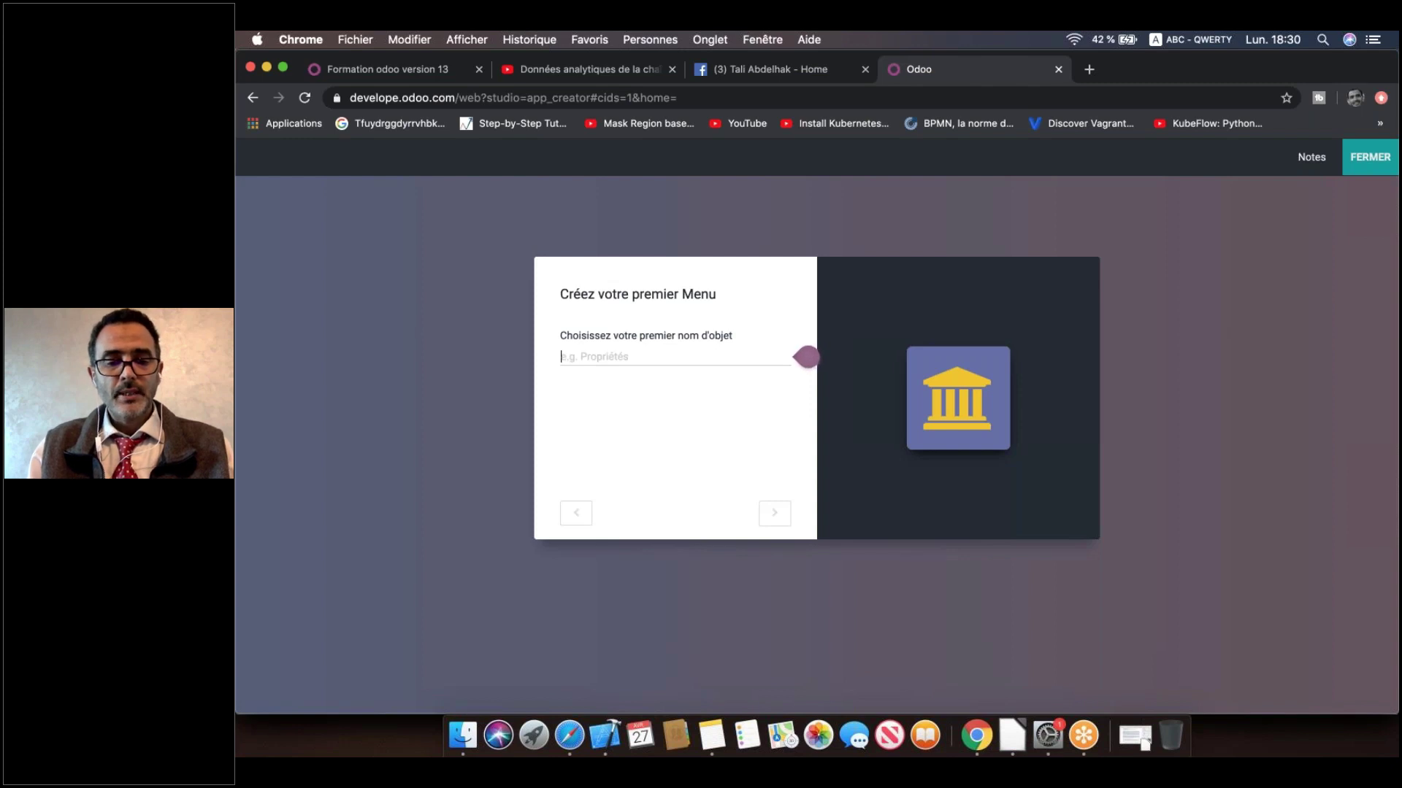
text(Salle)
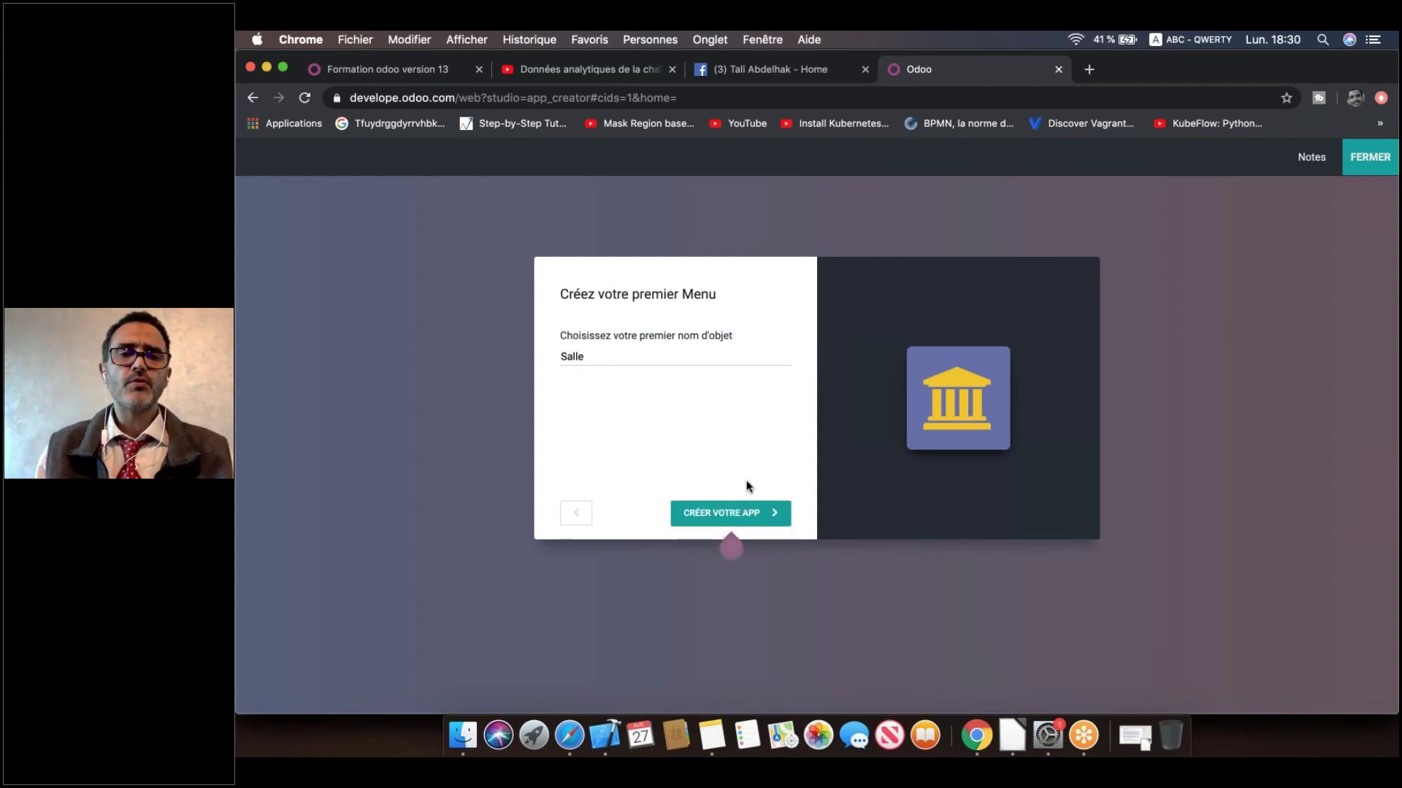
click(730, 513)
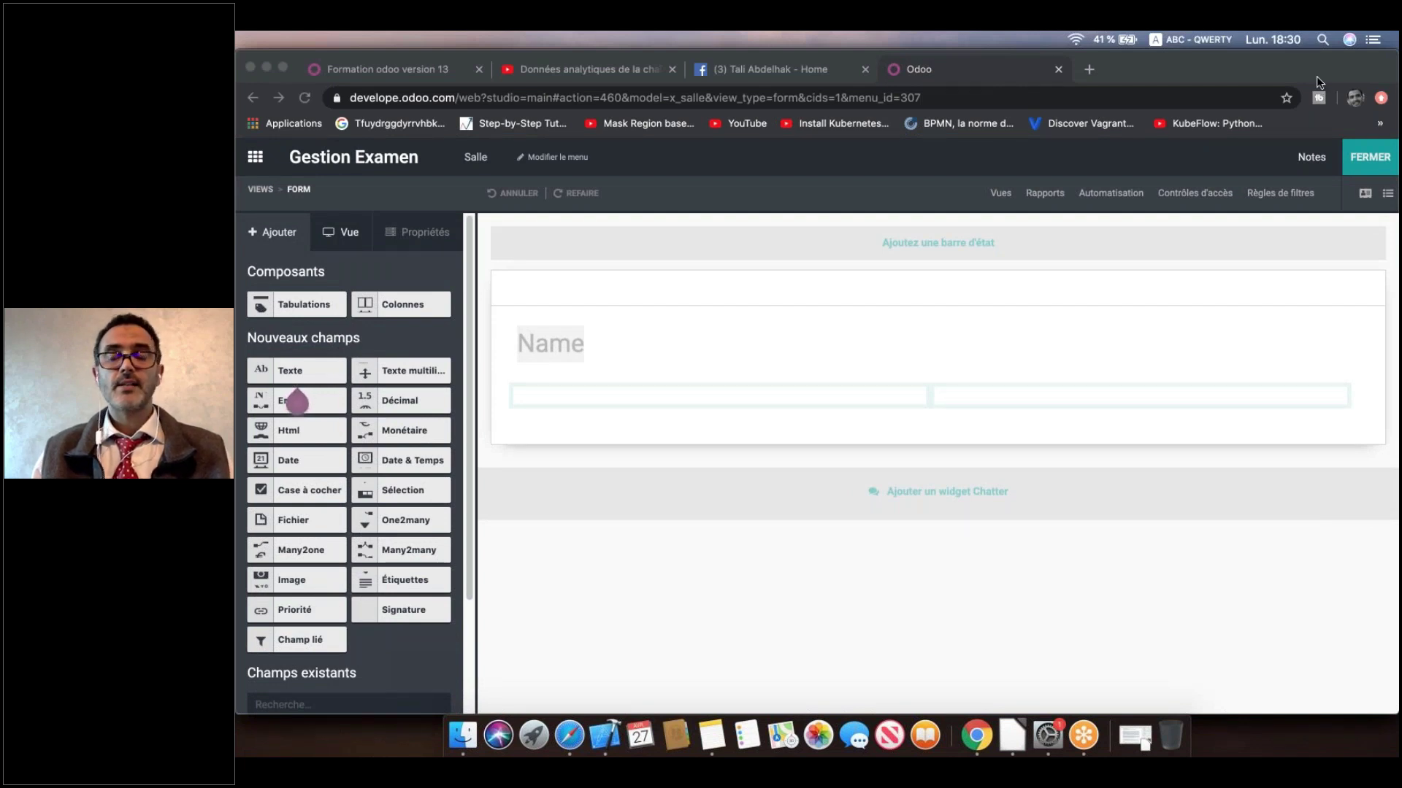
Step: Add an integer field labelled "Nombre de place" to the first column of the Salle form
click(585, 397)
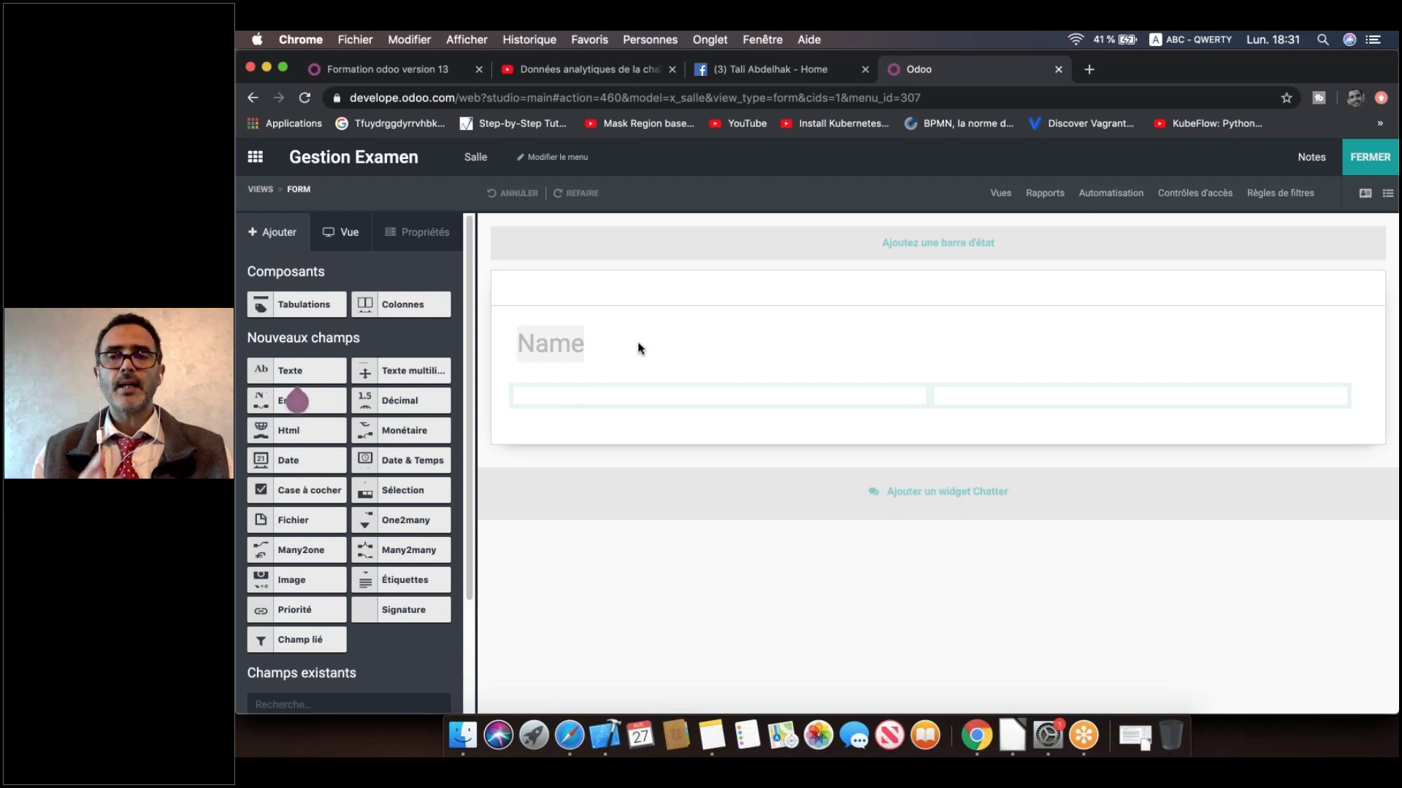
click(567, 407)
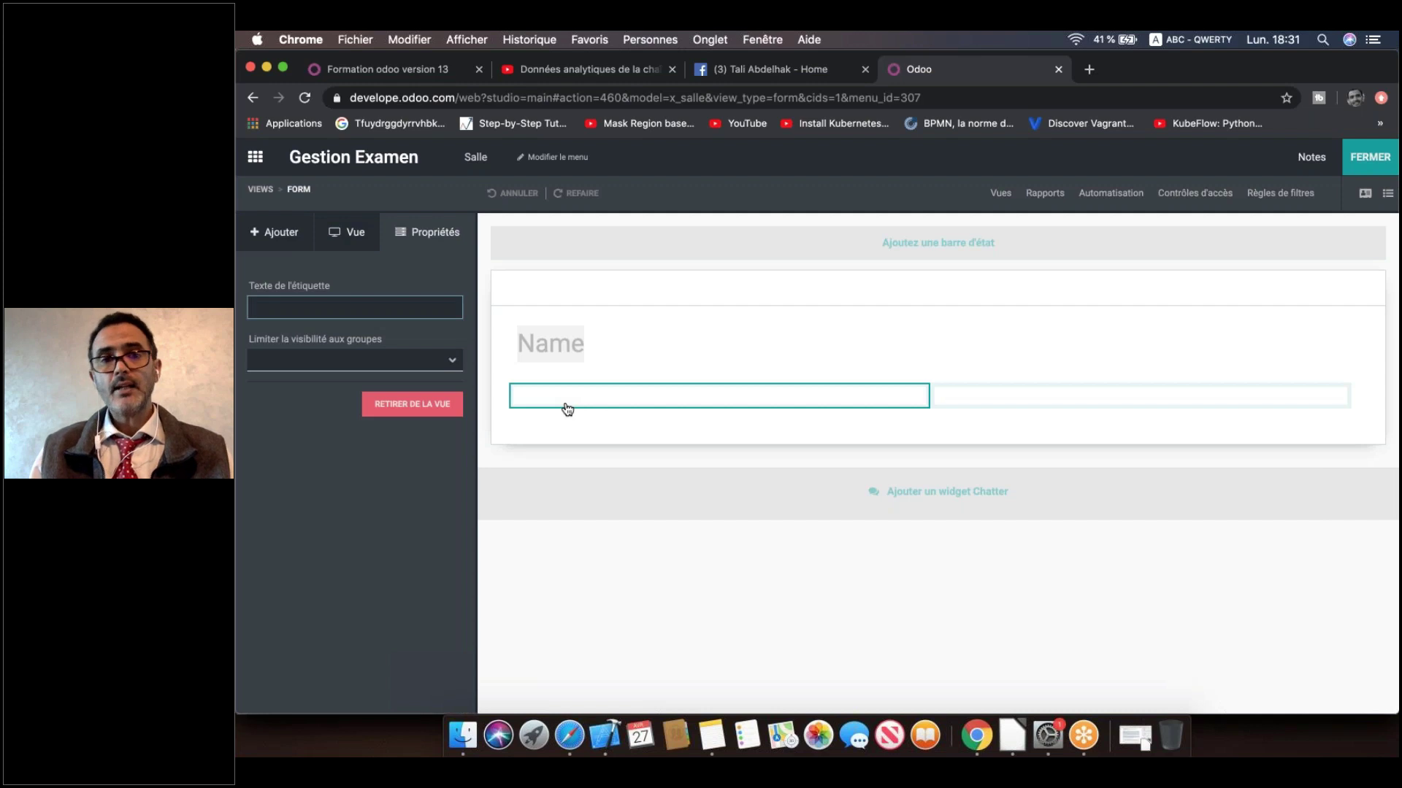
click(282, 231)
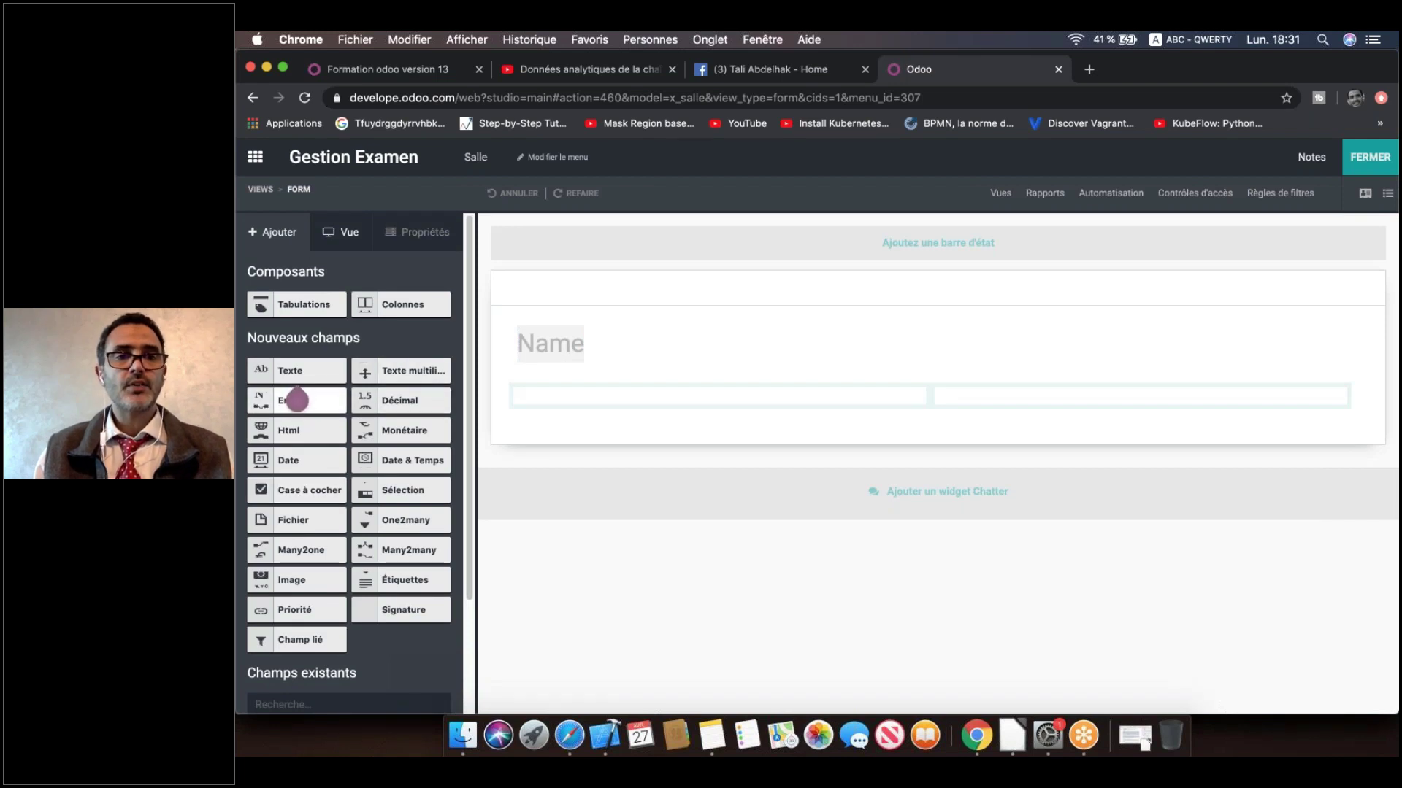
drag(298, 400, 595, 417)
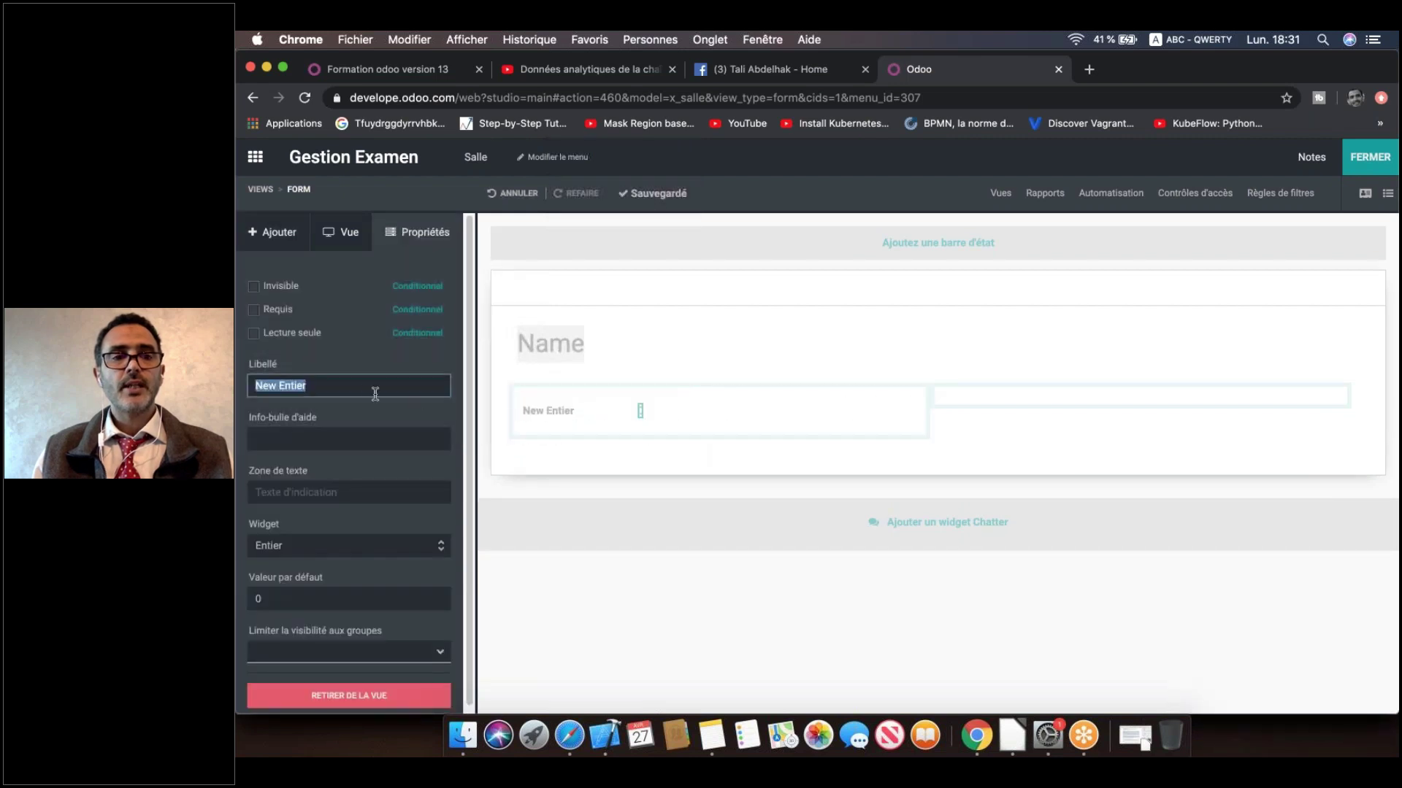
text(Nombre de place)
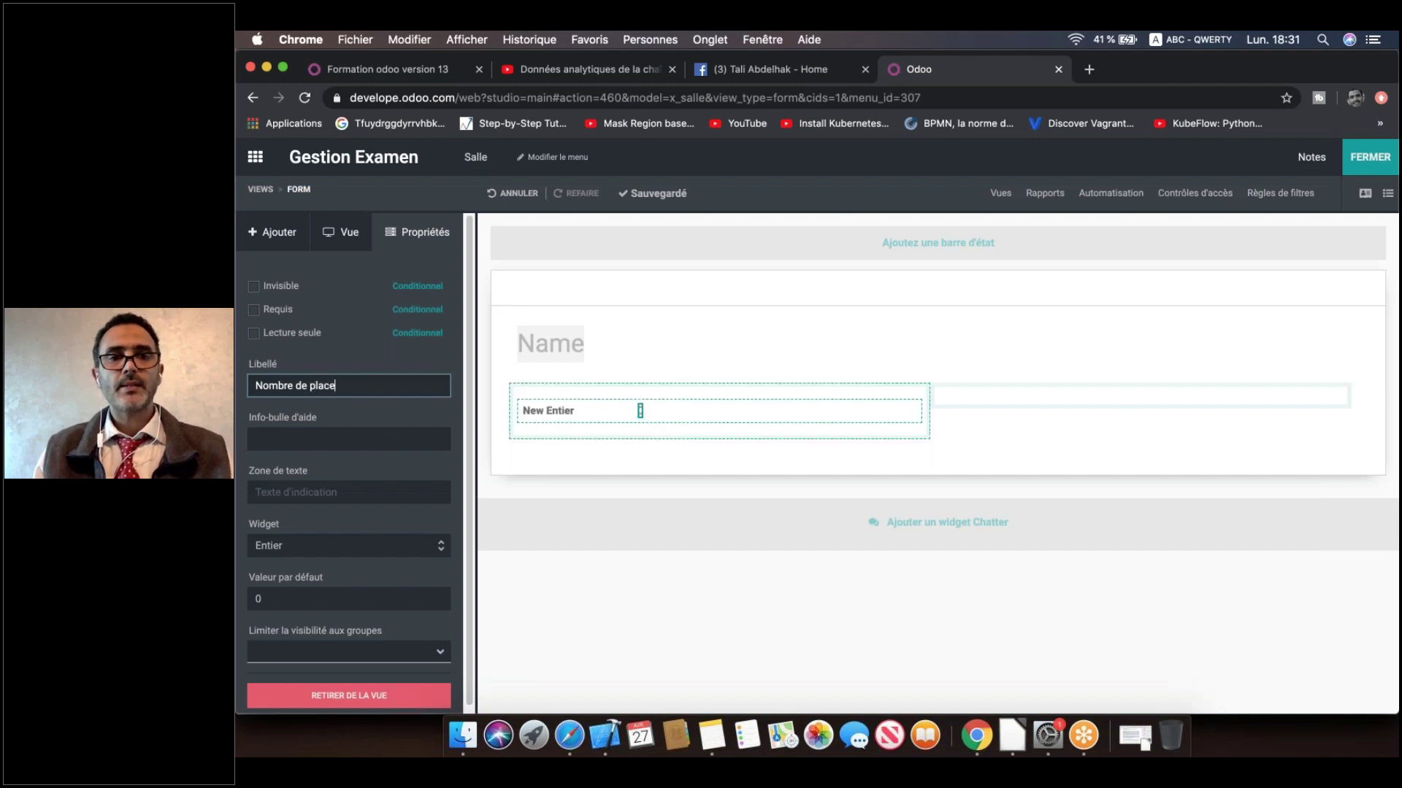
click(683, 454)
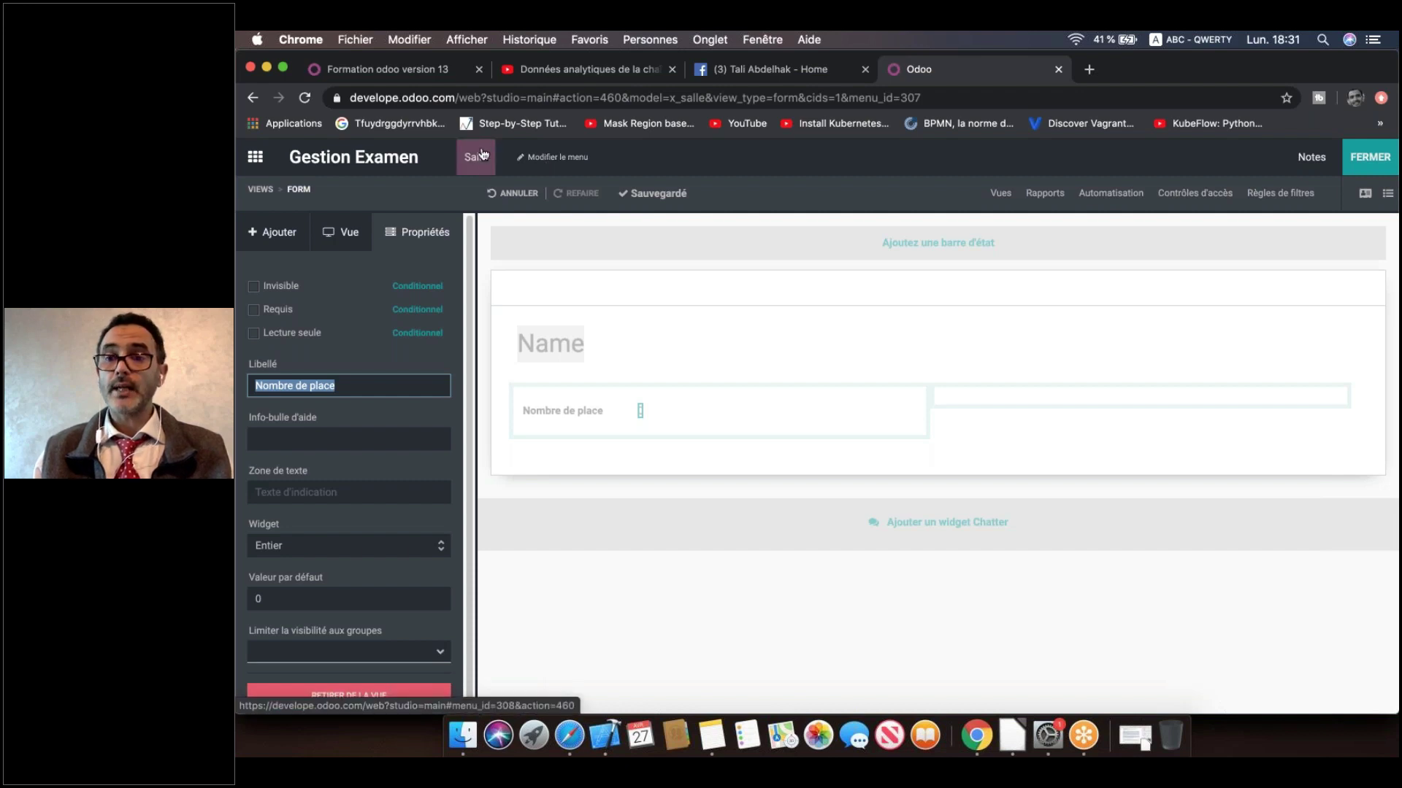
Step: Add a menu named "Semestre" to the app, linked to a new model called "semestre"
click(552, 157)
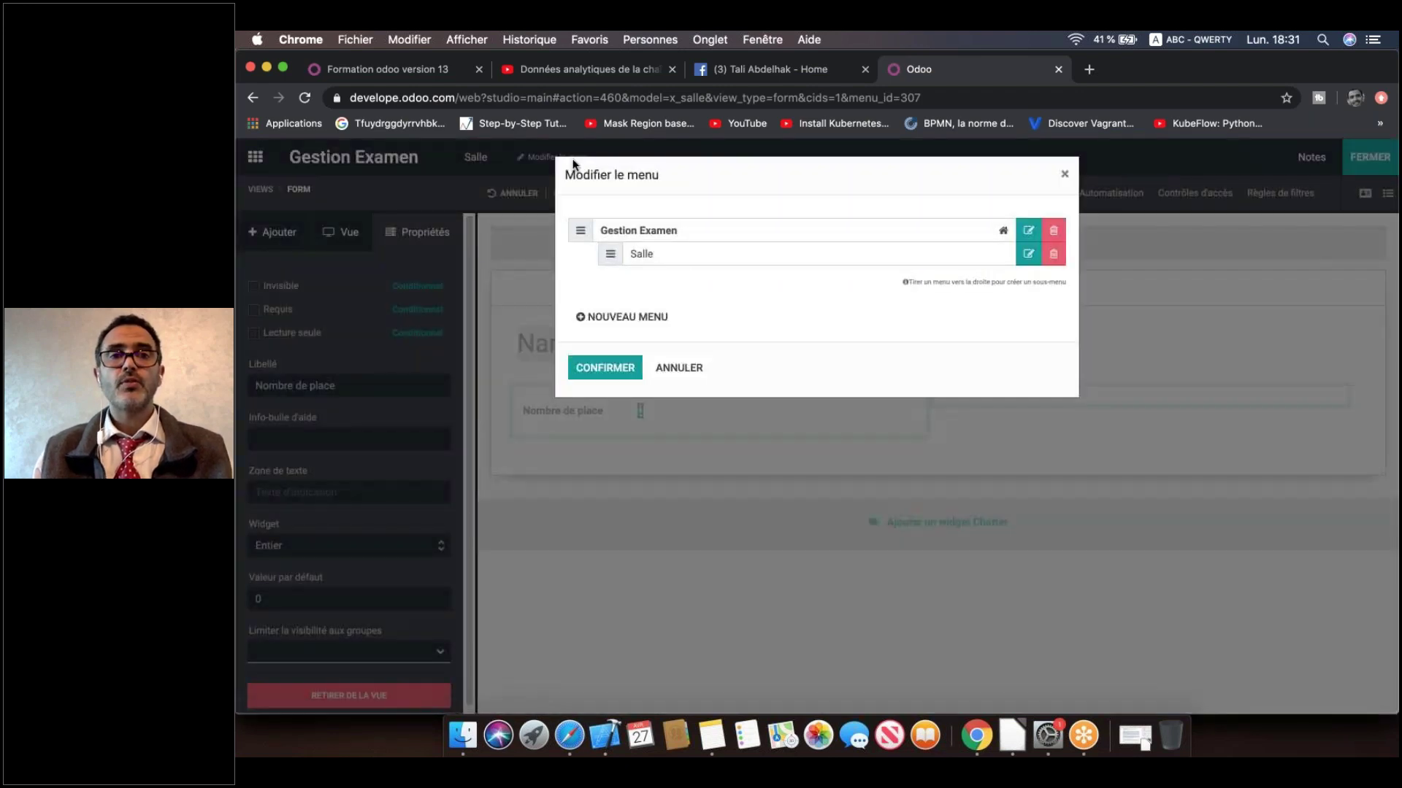
click(637, 317)
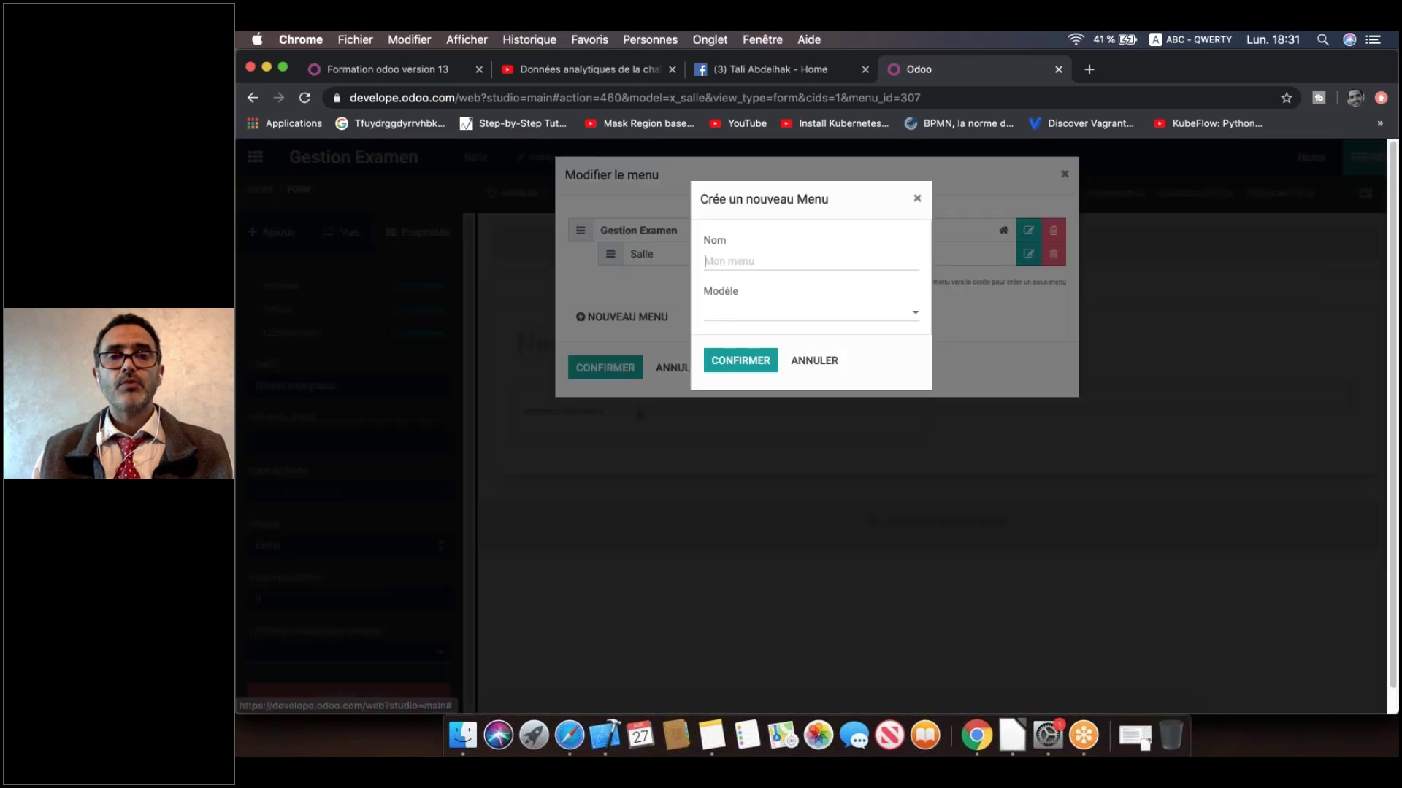
text(Se)
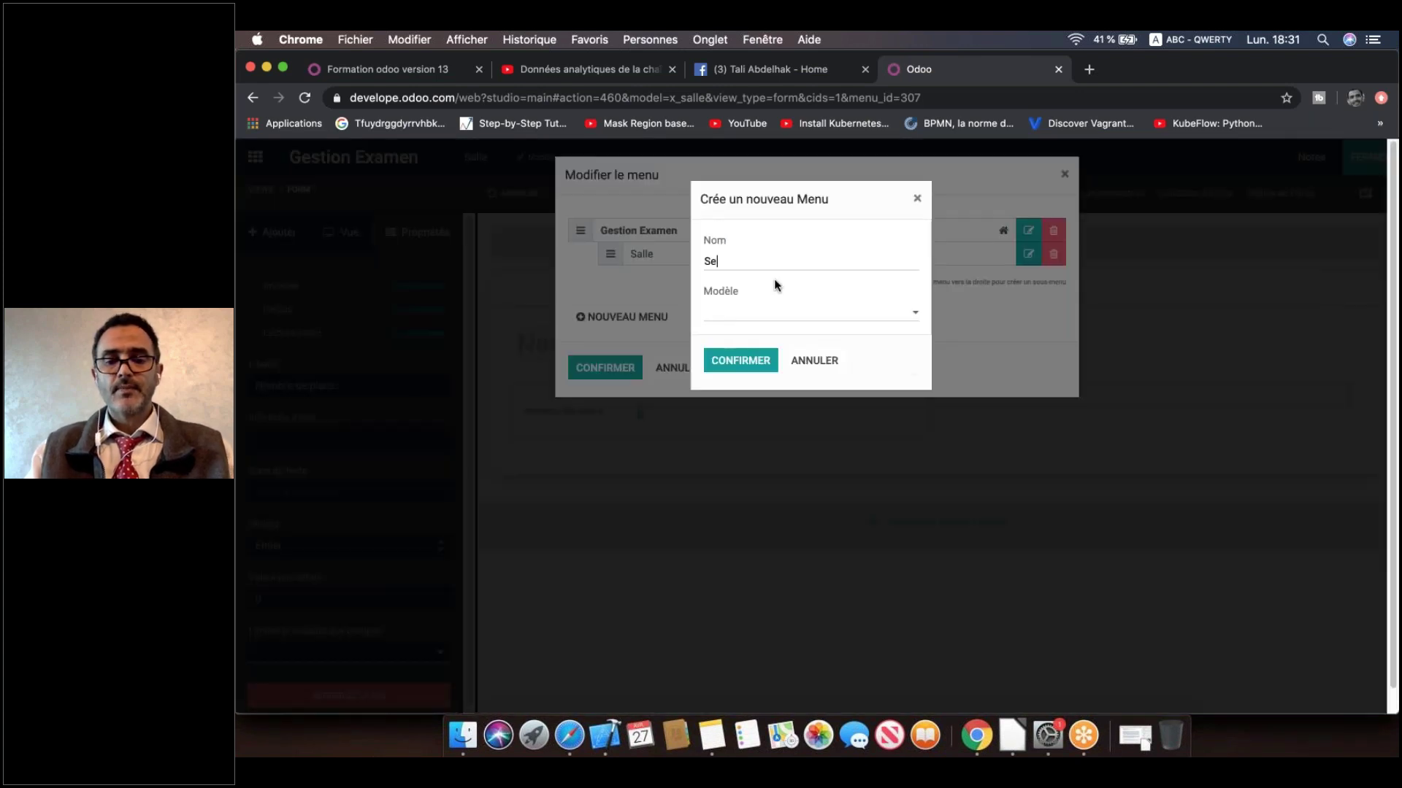
text(mestre)
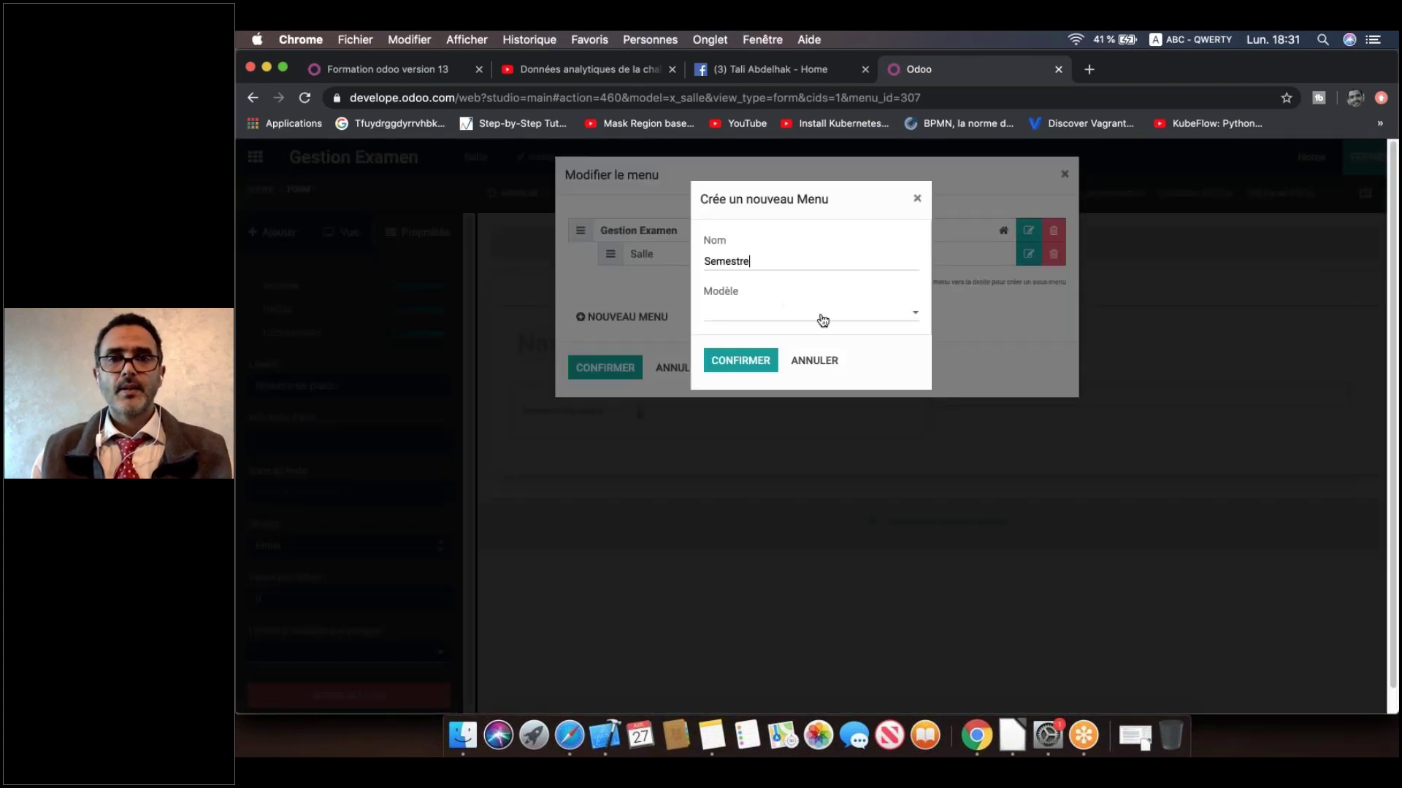
click(824, 320)
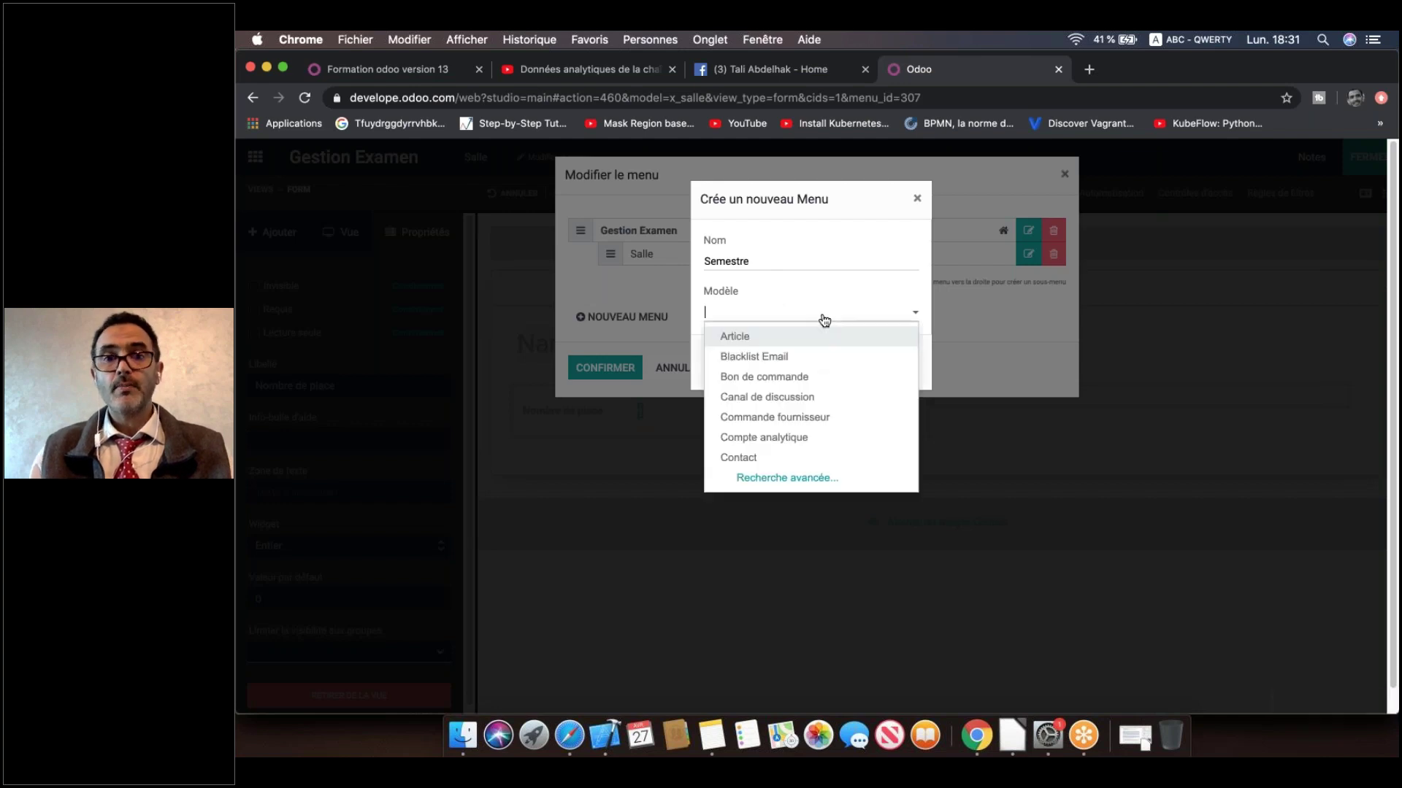
text(sem)
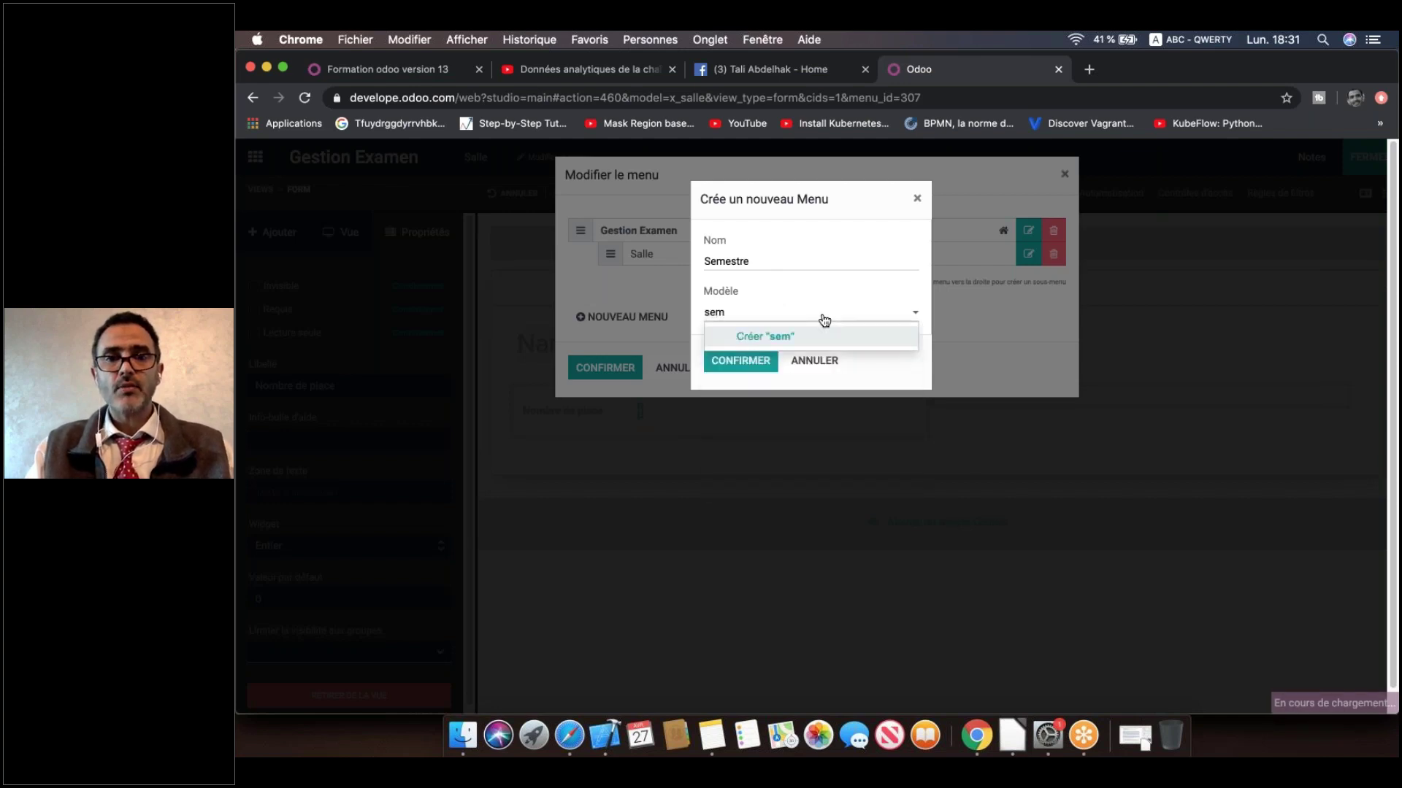
text(estre)
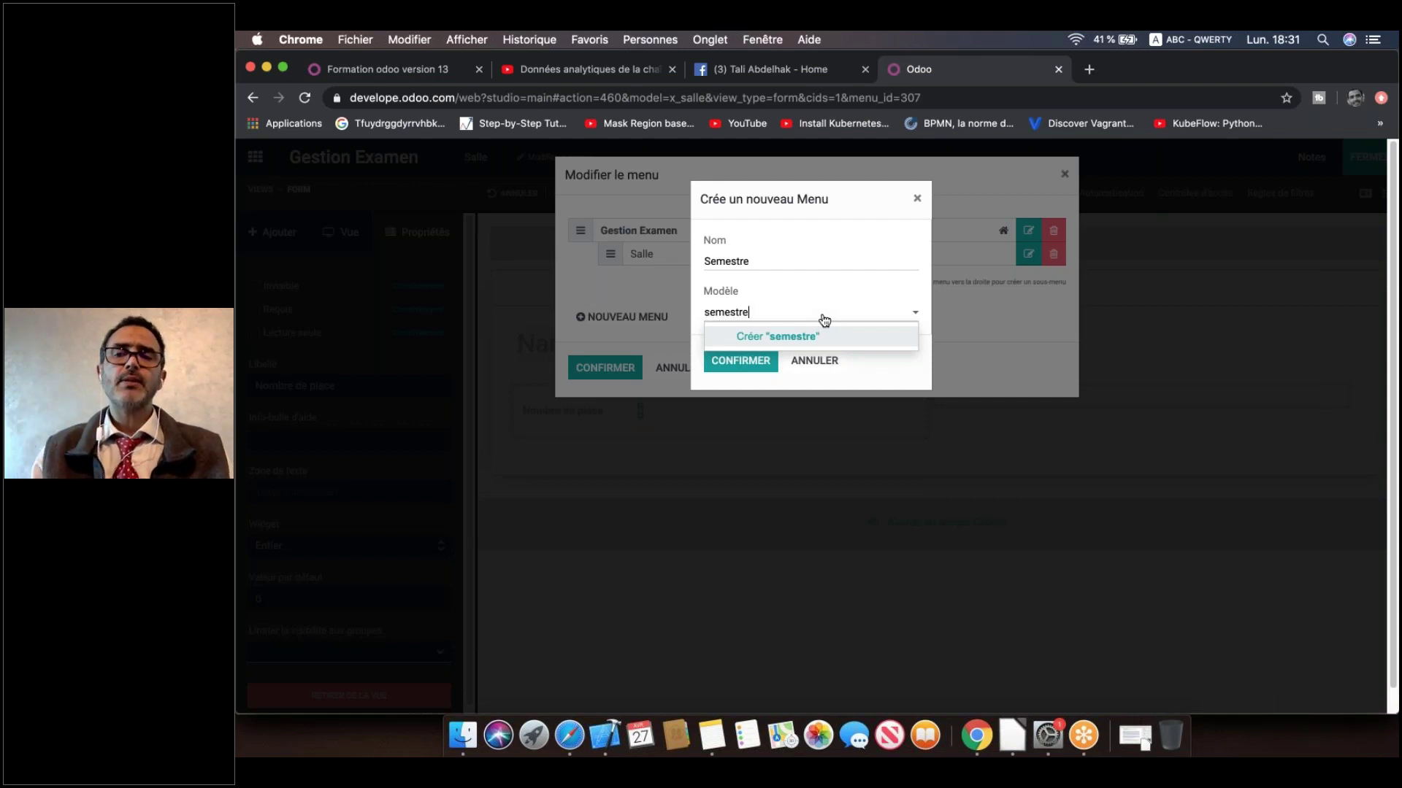
click(791, 336)
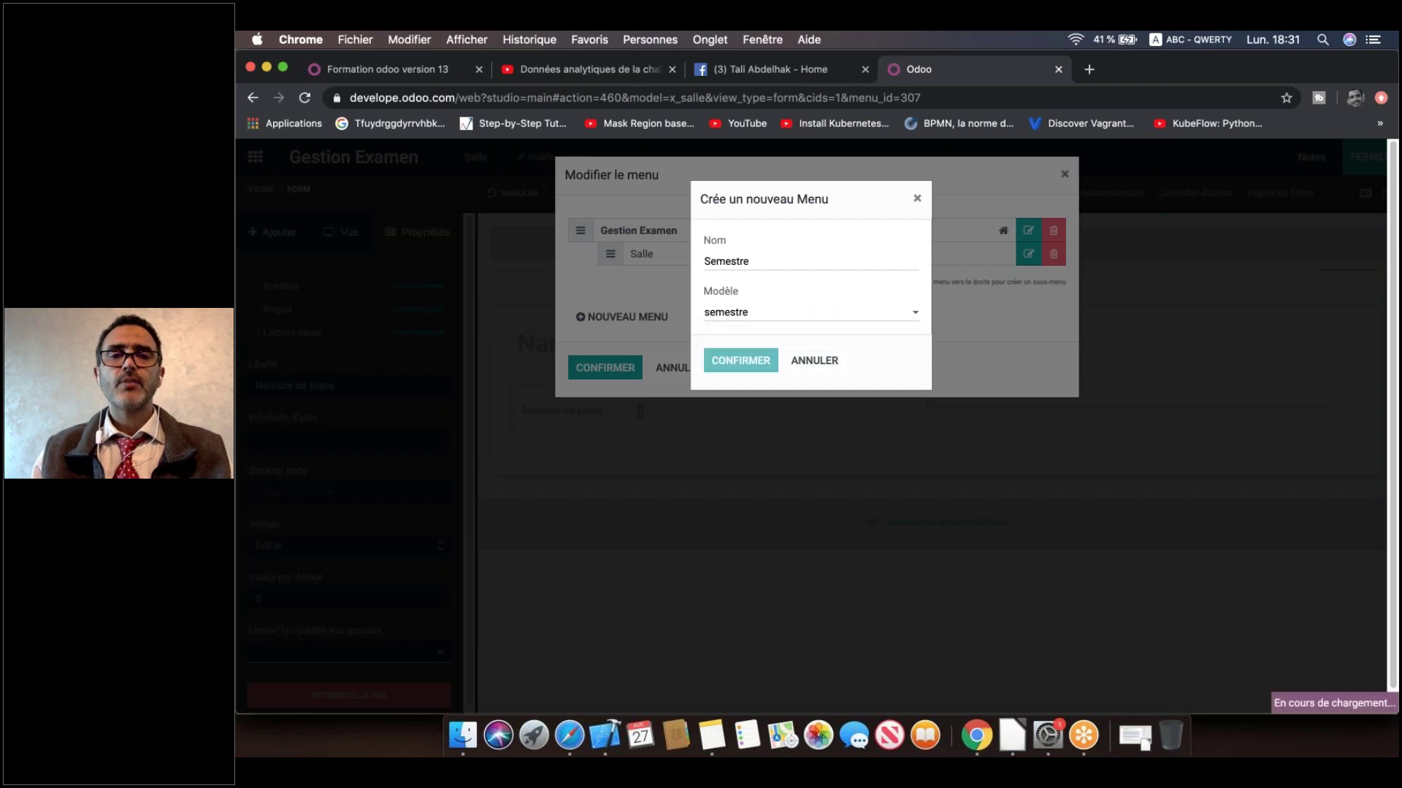
click(746, 373)
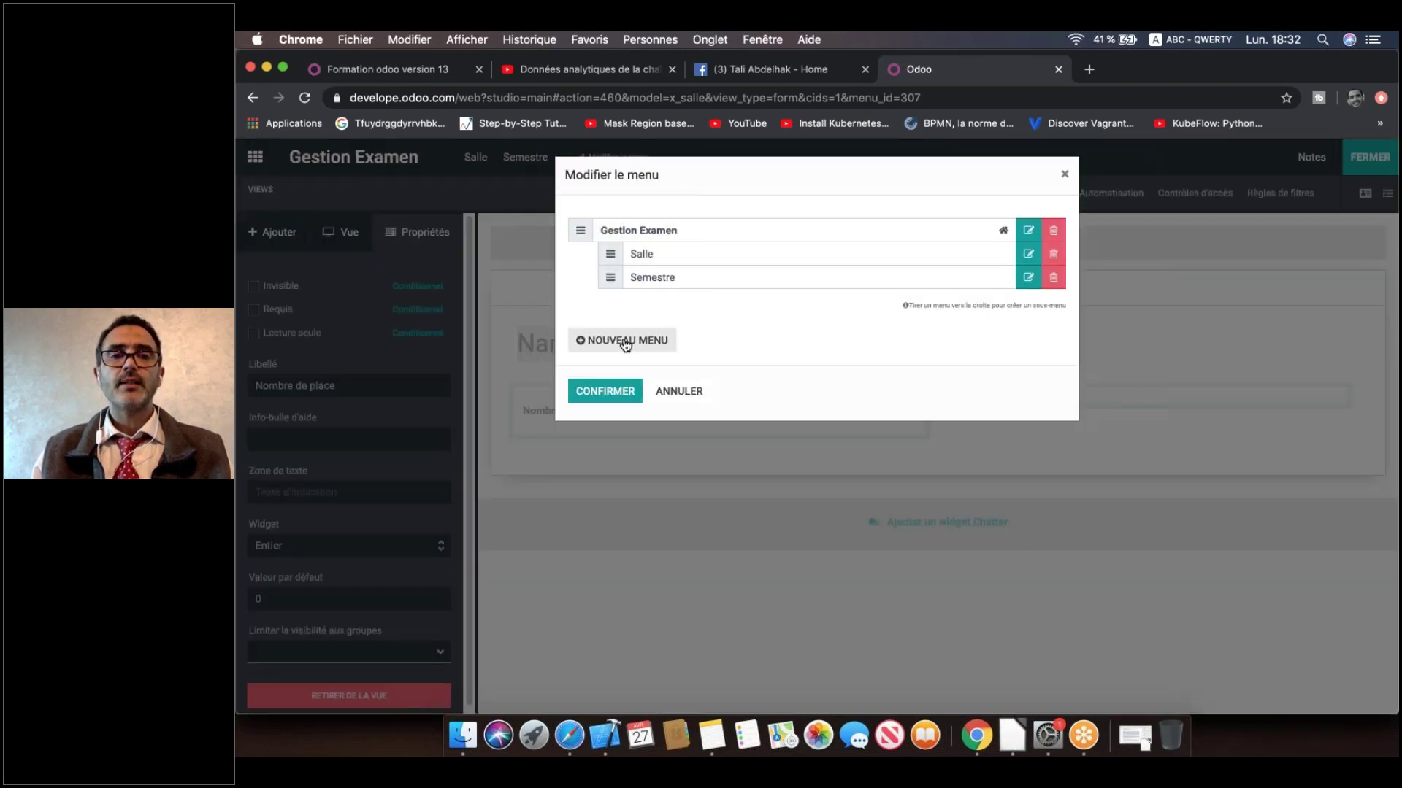
Step: Start another new menu and name it "Année universitaire", with the accent corrected
click(624, 341)
text(Annee unive)
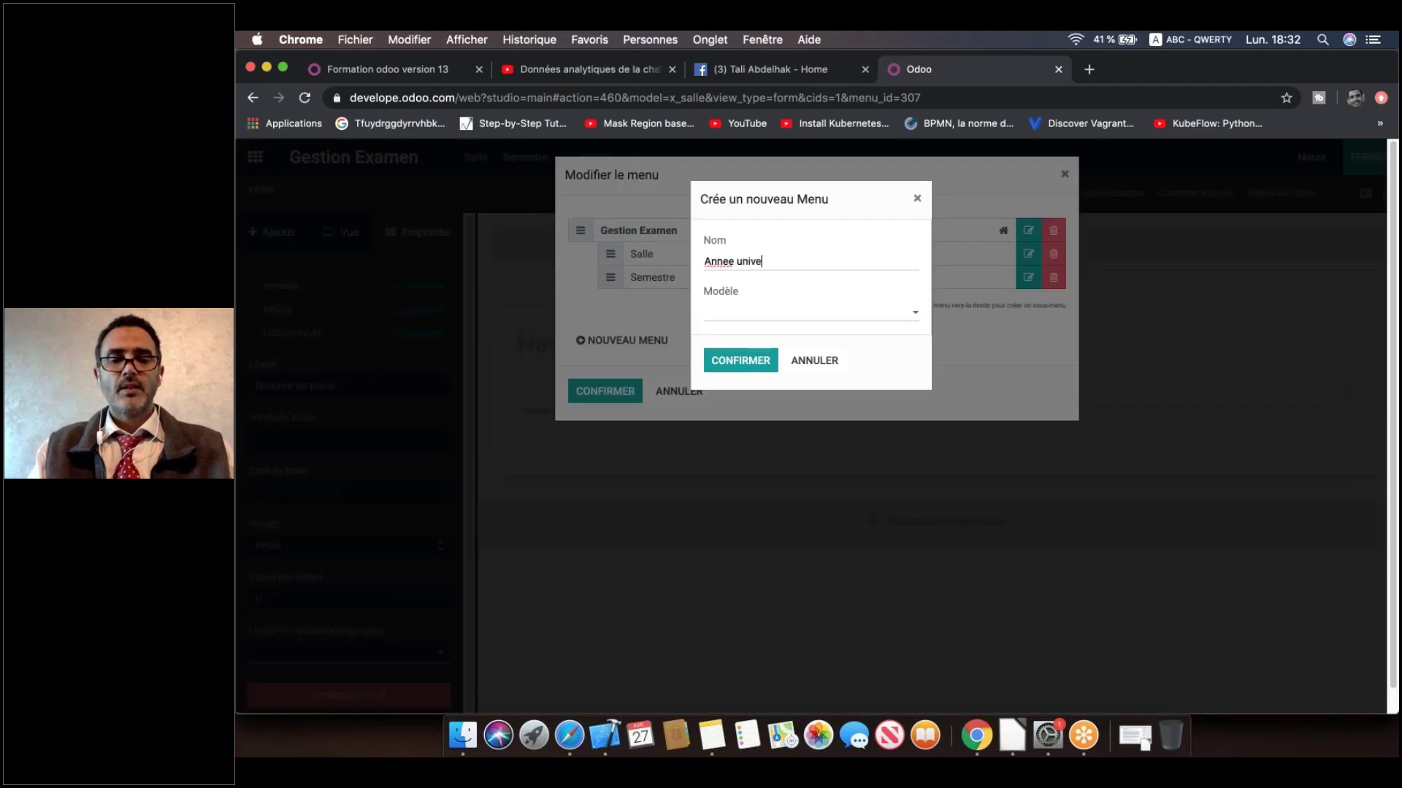
text(rsitaire)
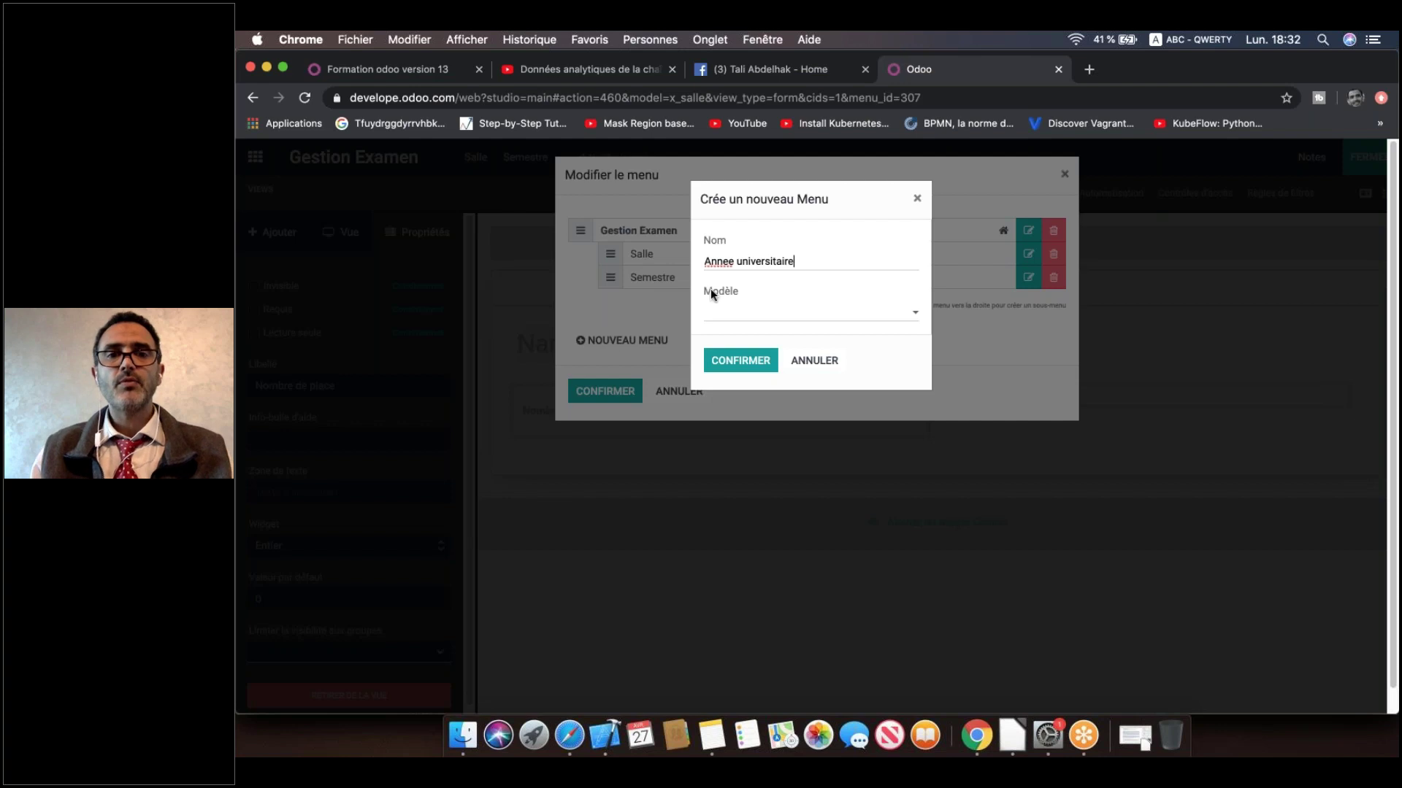
right_click(719, 261)
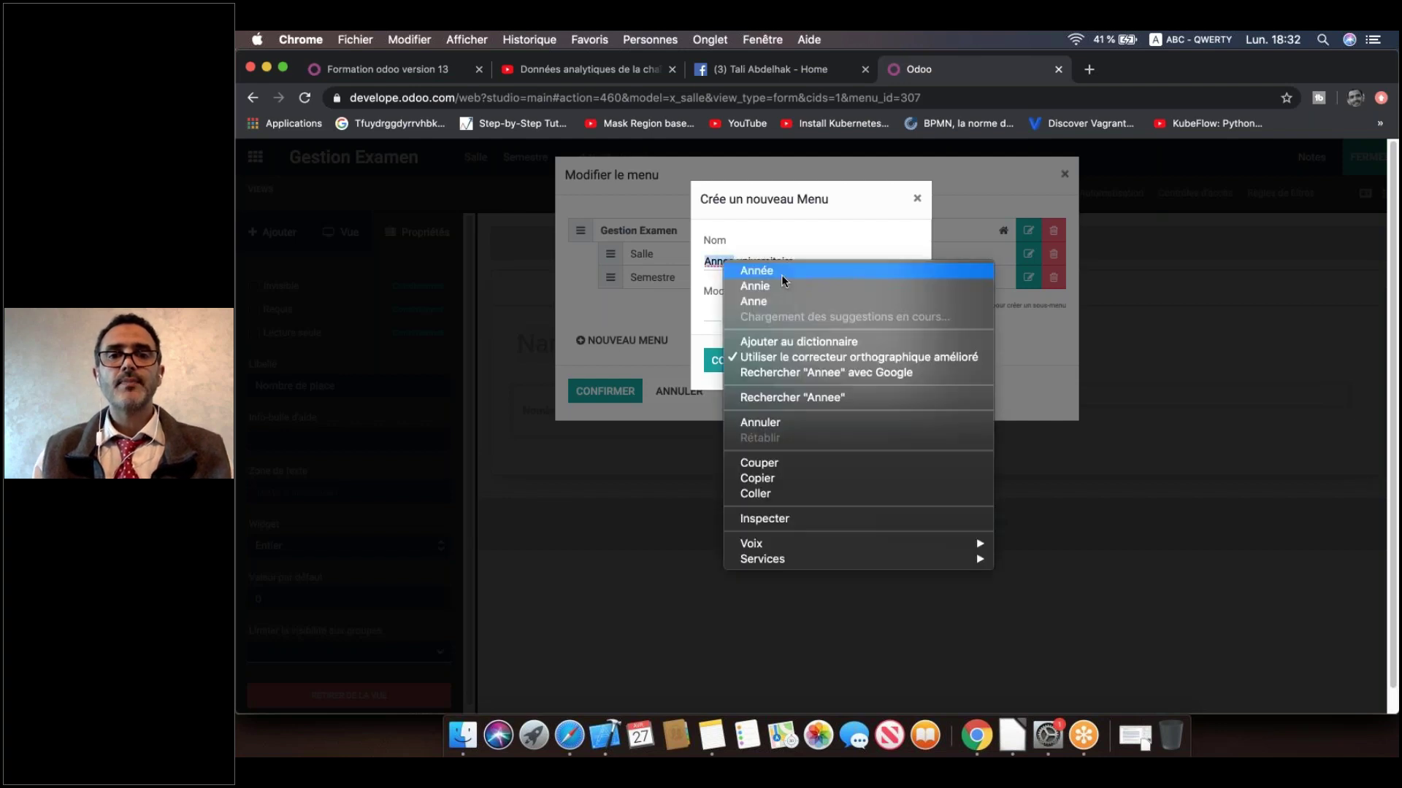
click(781, 275)
Step: Assign a newly created model called "anneeuniversitaire" to the Année universitaire menu
click(763, 320)
text(annee)
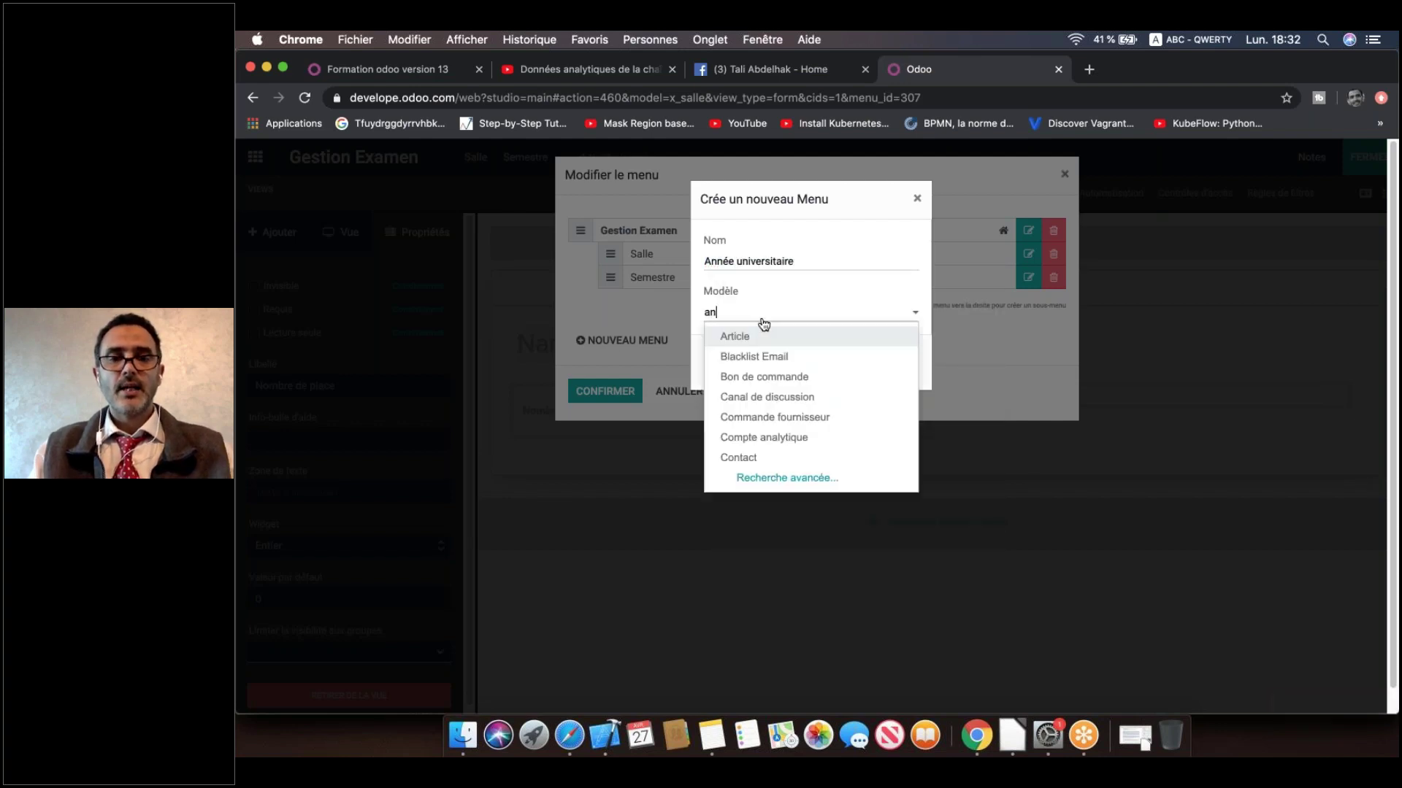
text(unibe)
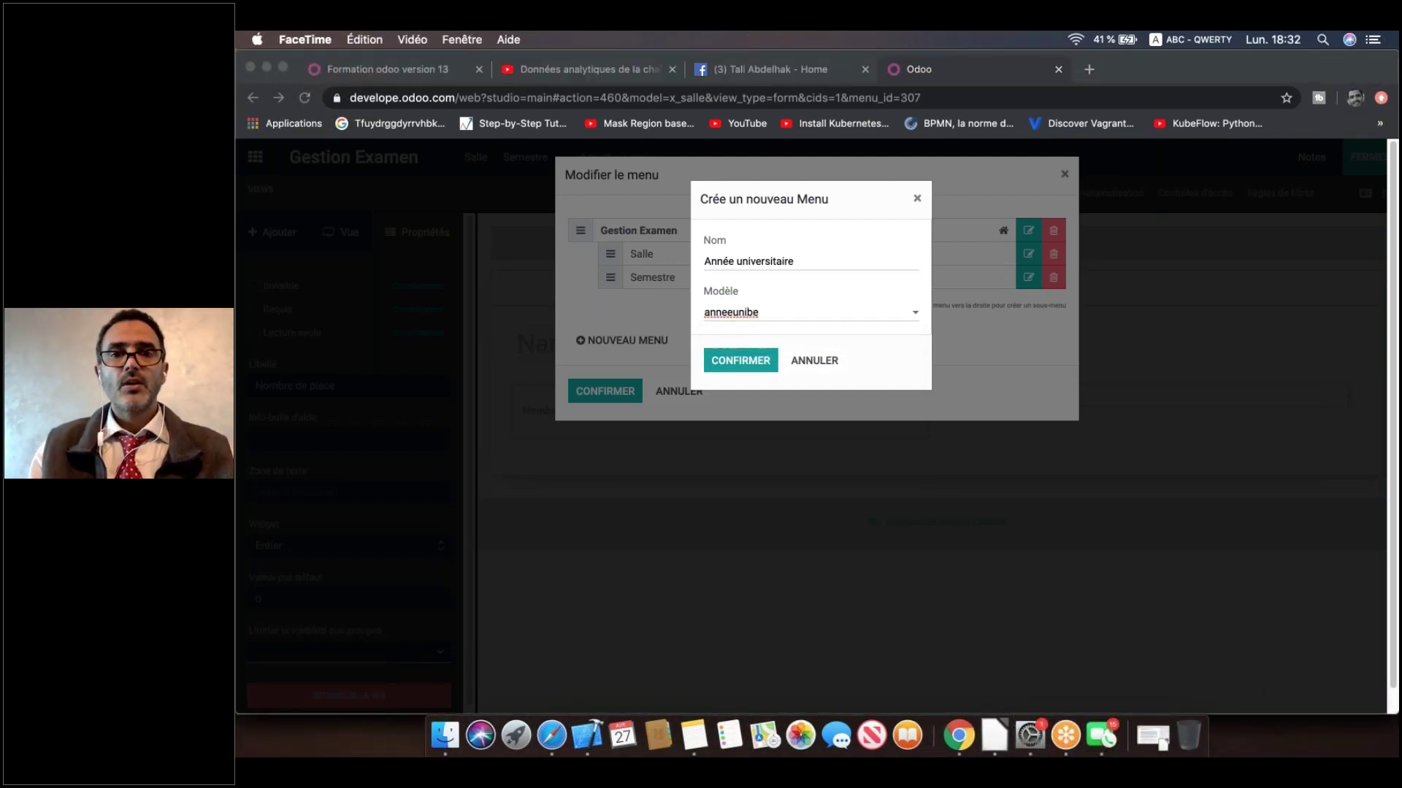
click(778, 313)
key(BackSpace)
key(BackSpace)
key(BackSpace)
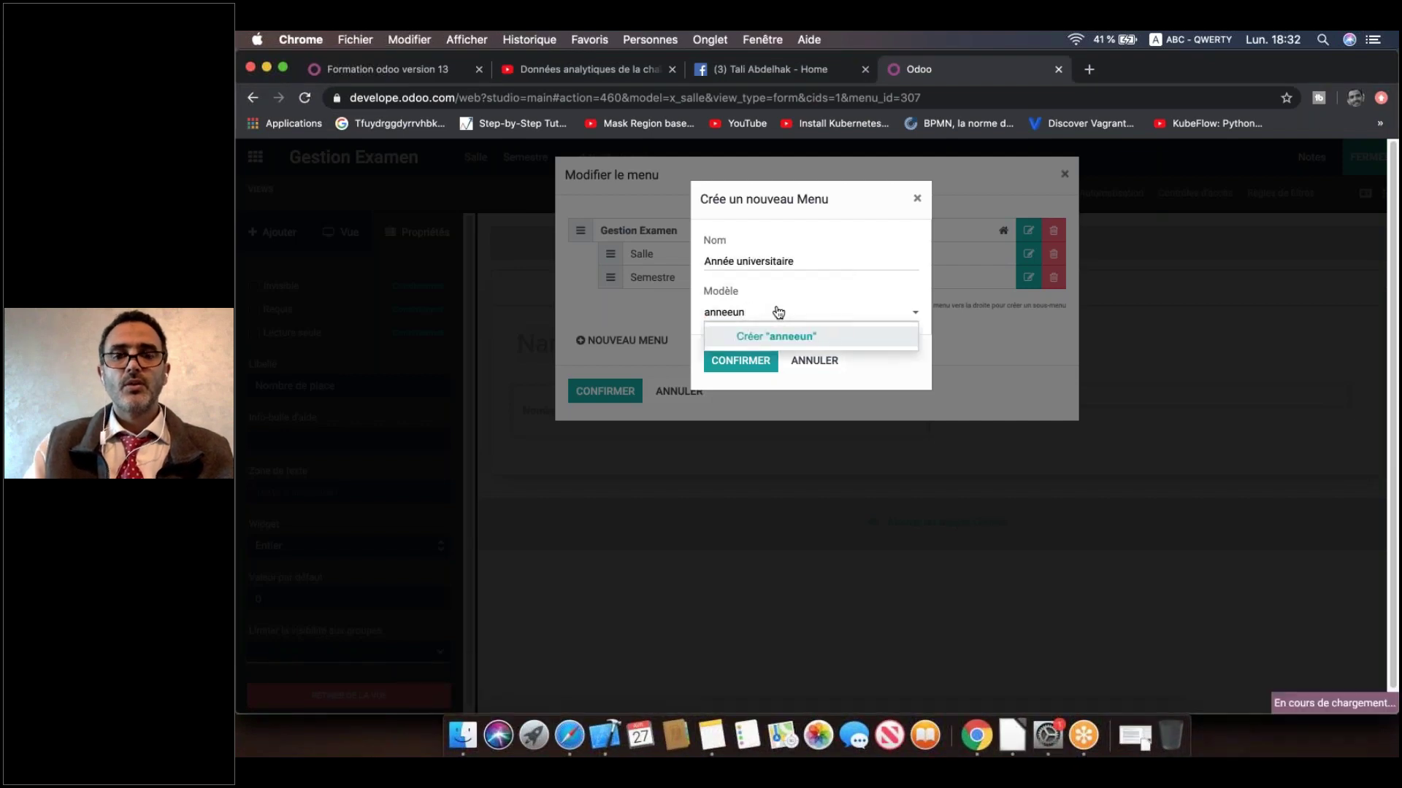
text(iversi)
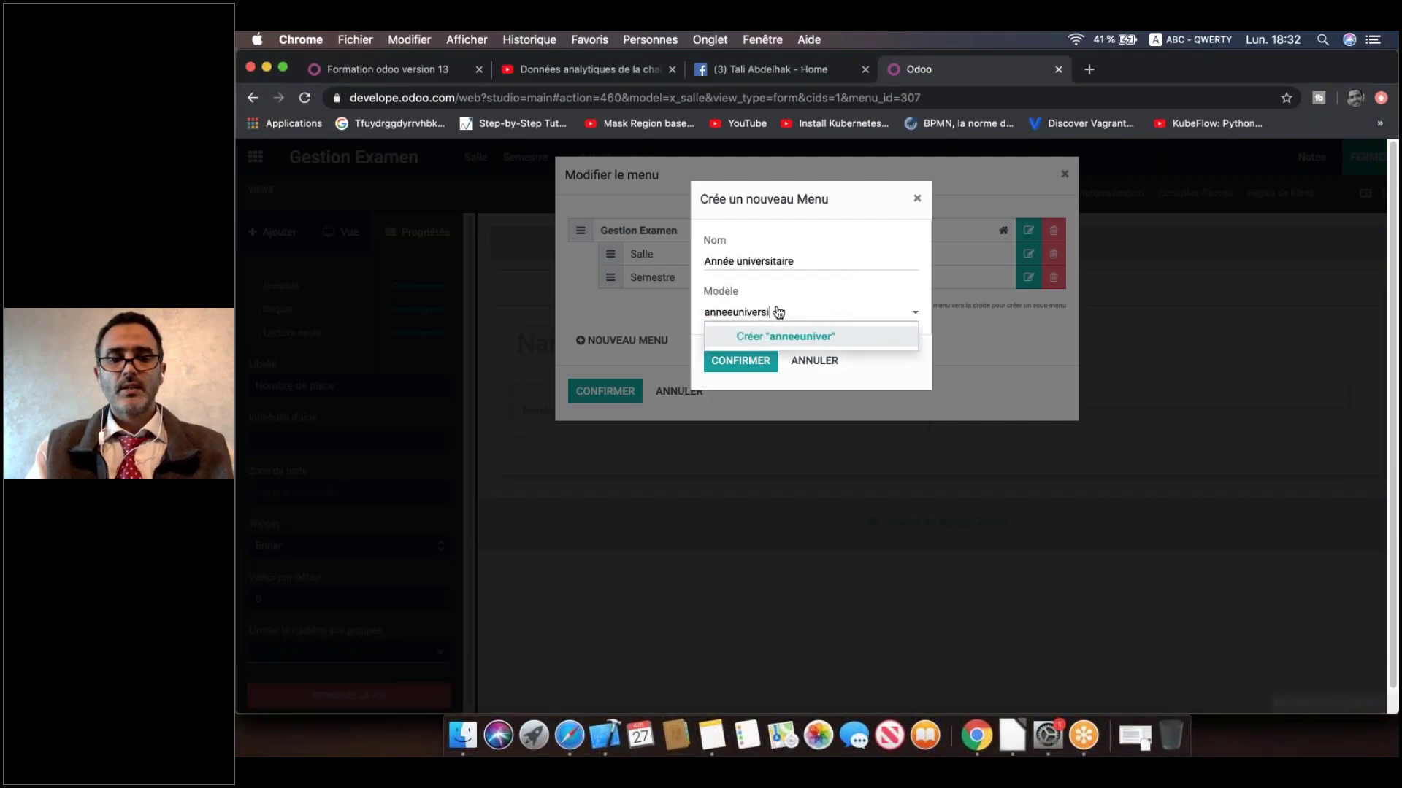
text(taire)
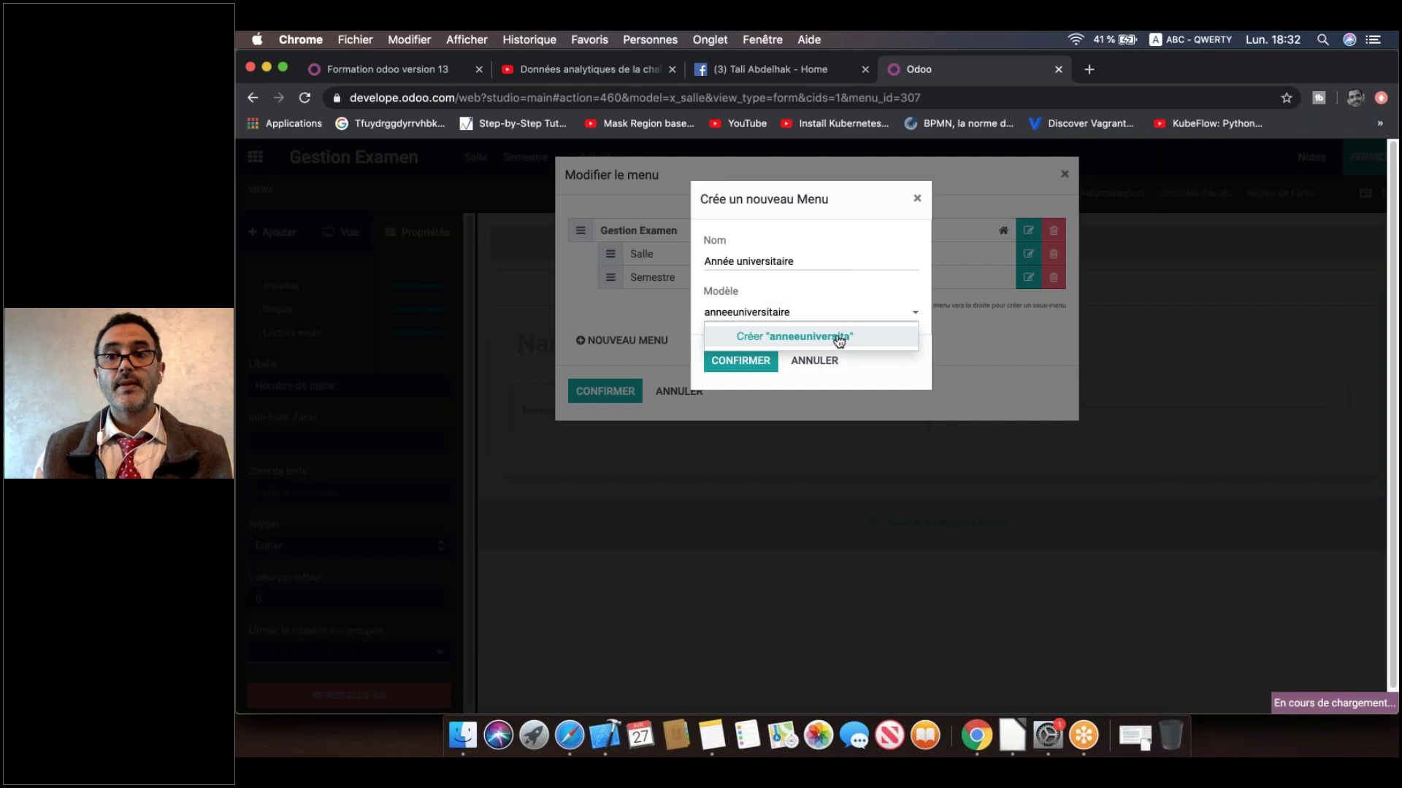
click(838, 338)
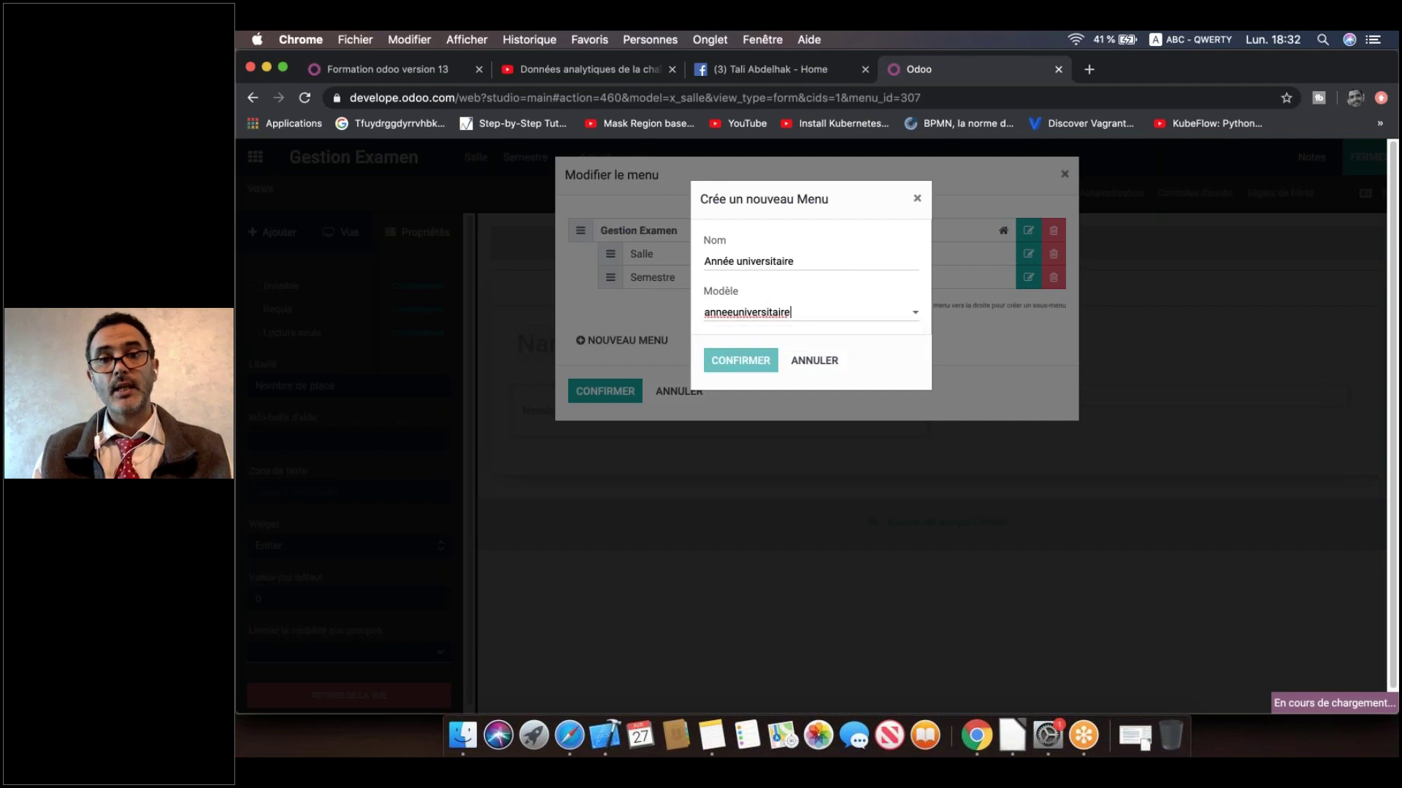
Step: Confirm the Année universitaire menu and start another new menu named "Type examen"
click(741, 368)
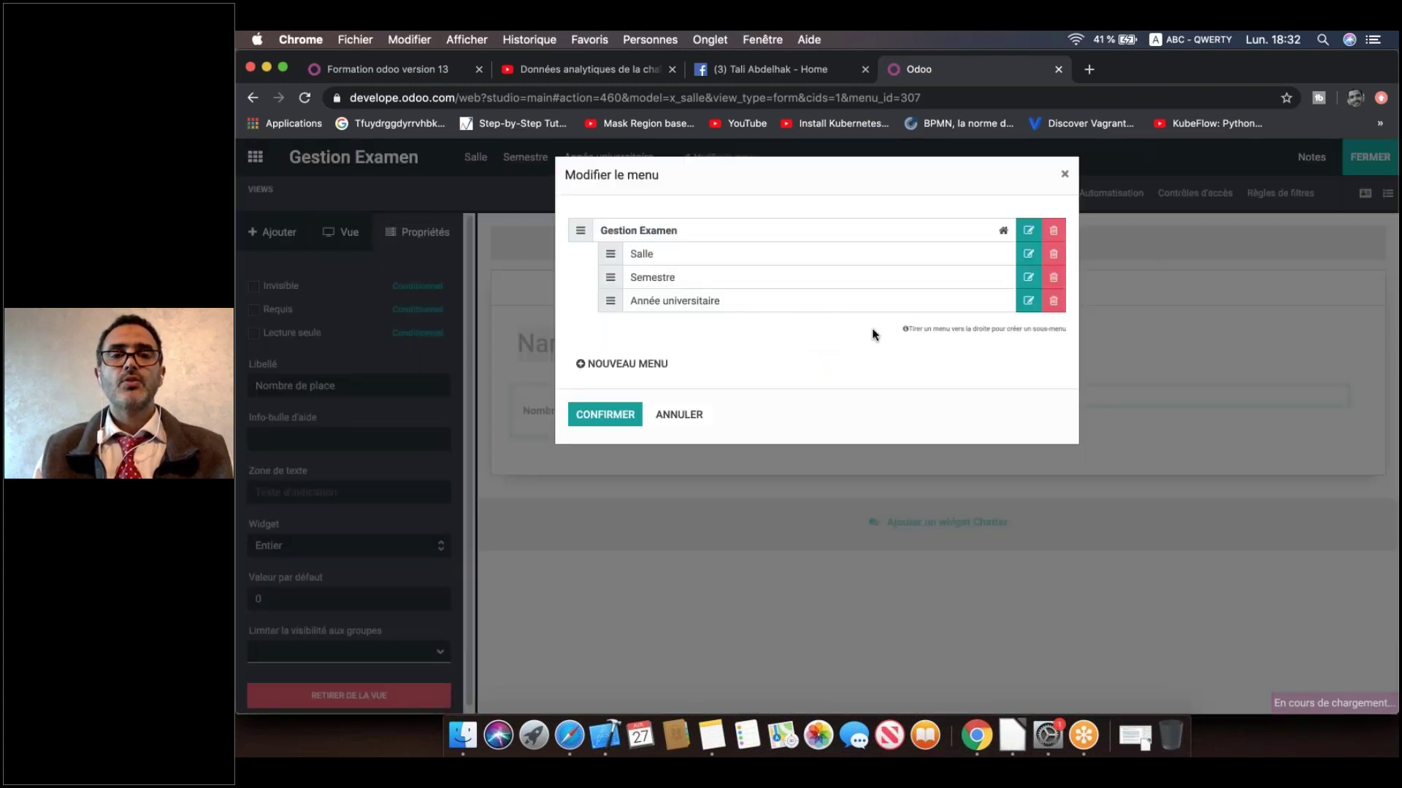
click(647, 365)
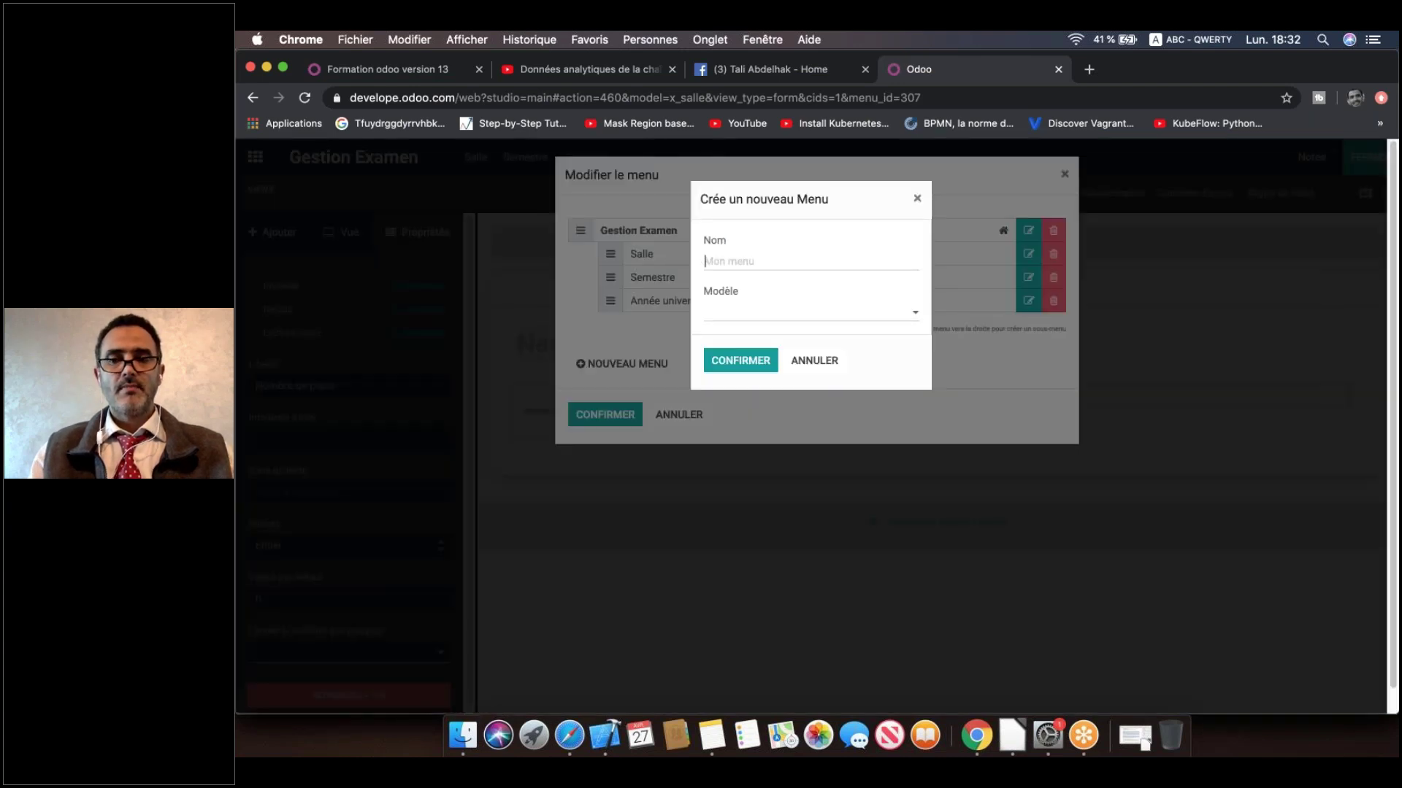
text(T)
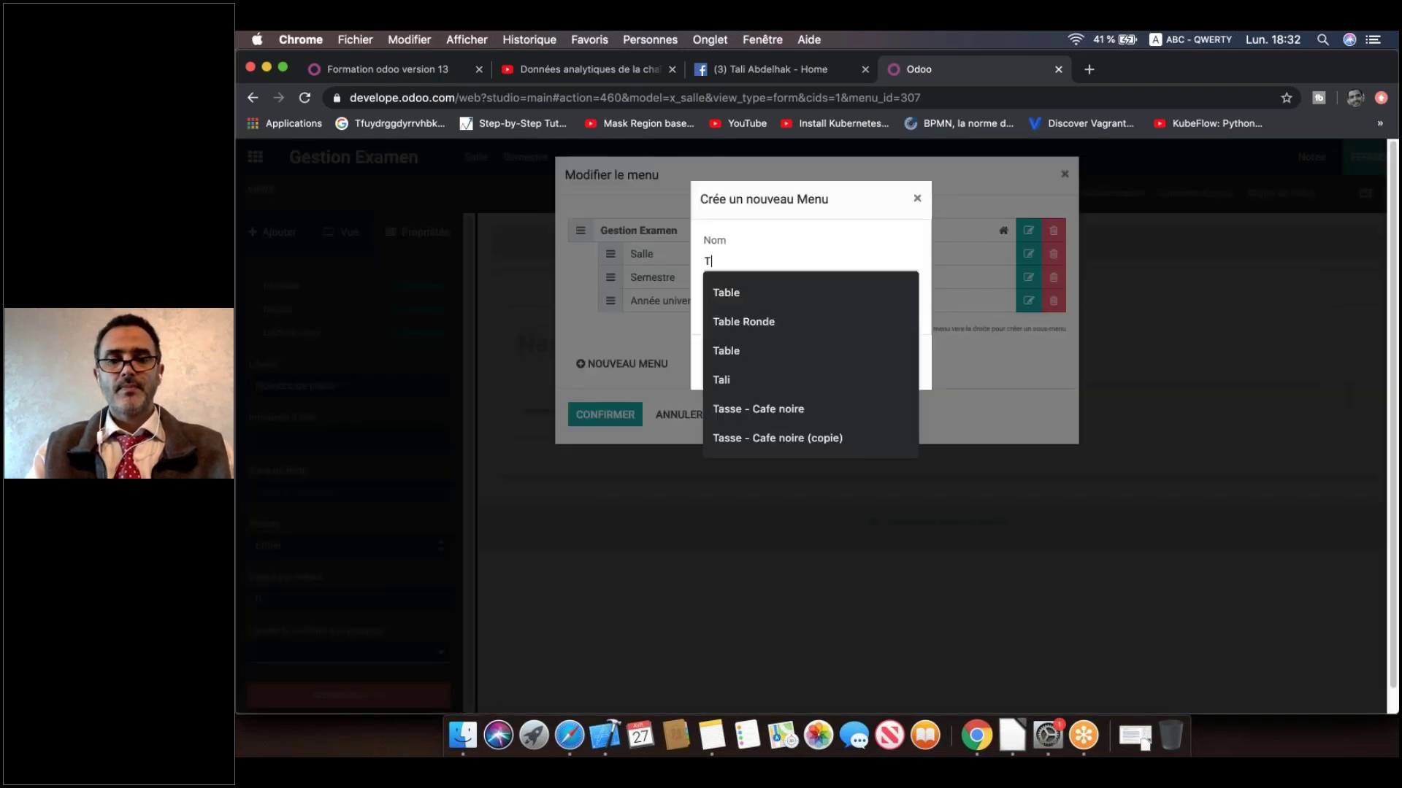
text(ype ex)
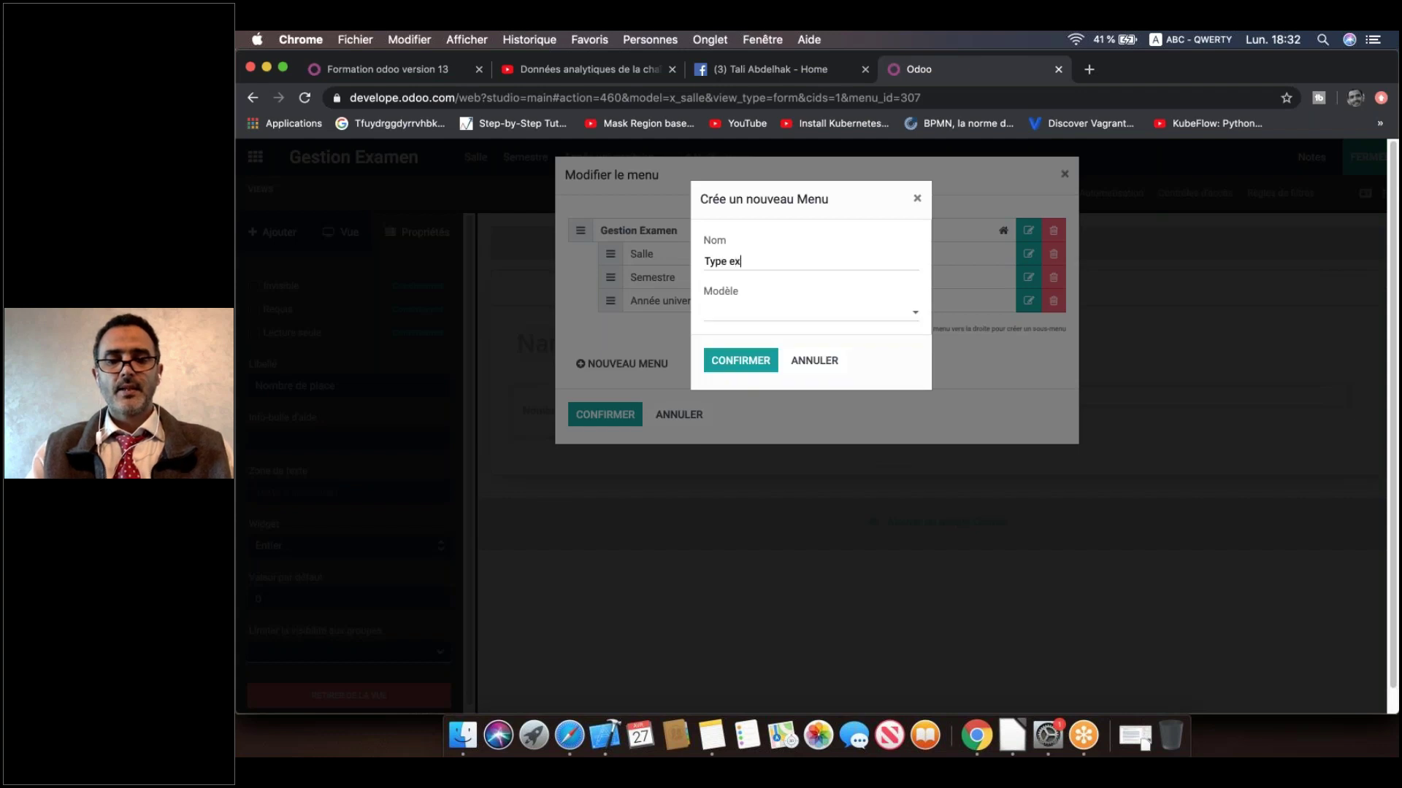
text(amen)
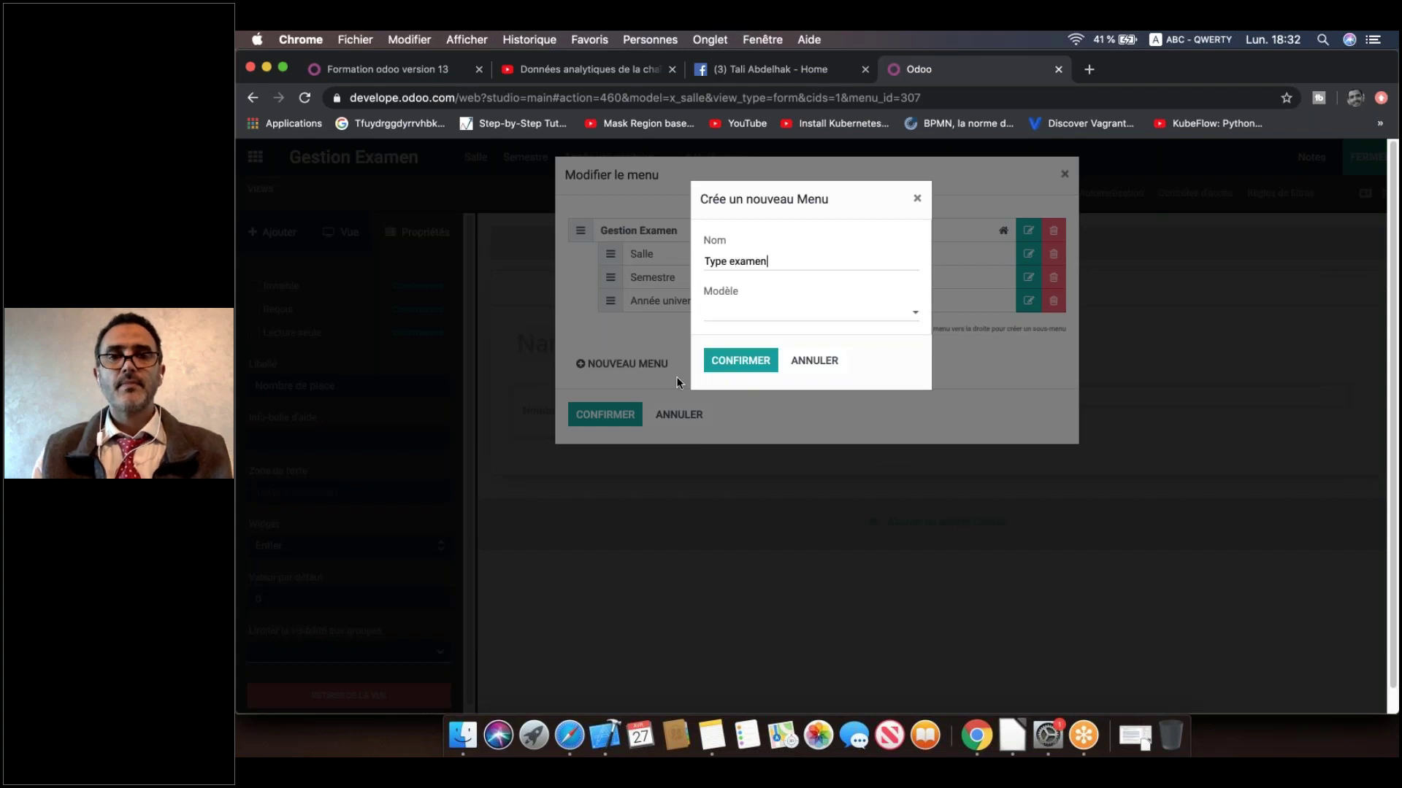
Step: Assign a newly created model called "typeexamen" to the Type examen menu and confirm the menu
click(788, 325)
text(t)
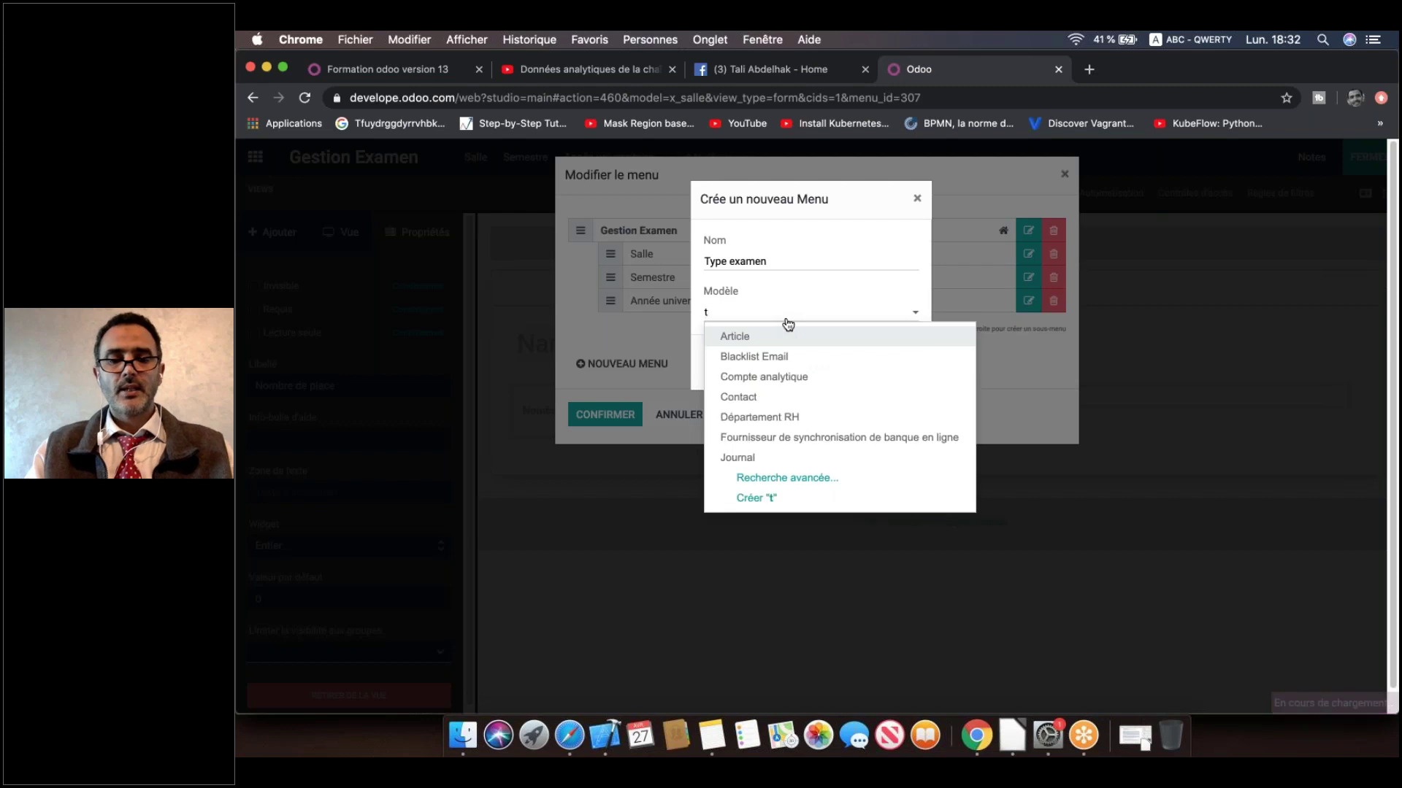
text(ypeexamen)
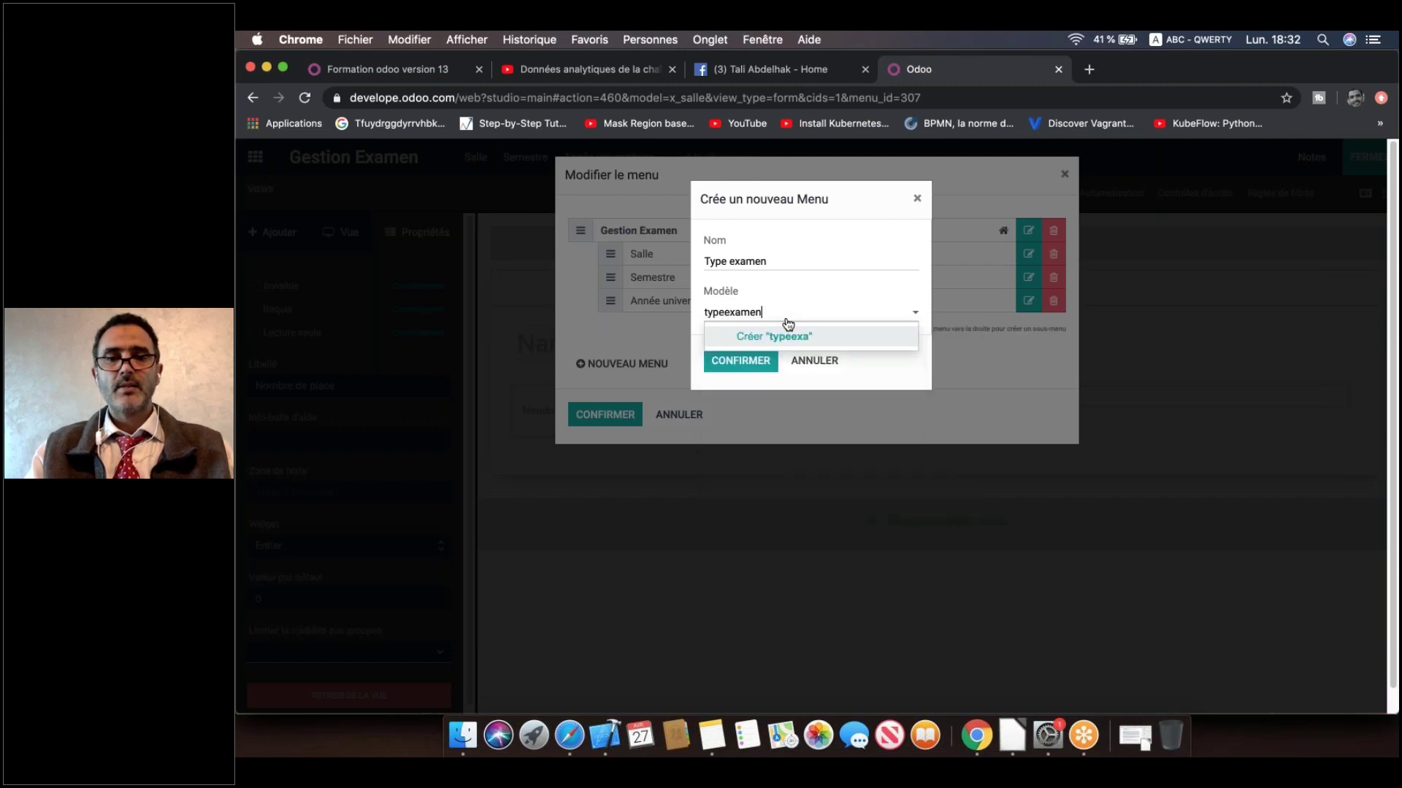
click(820, 337)
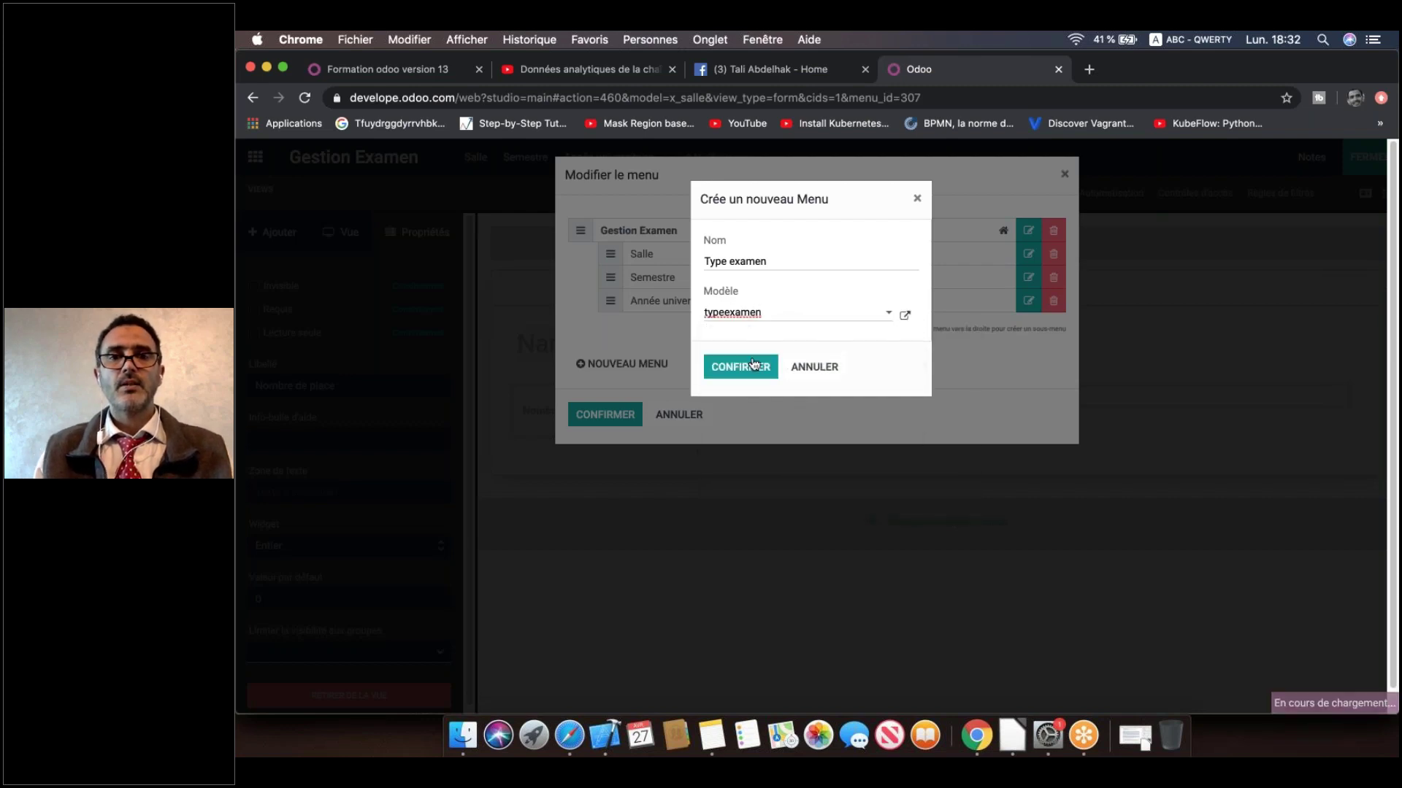
click(741, 367)
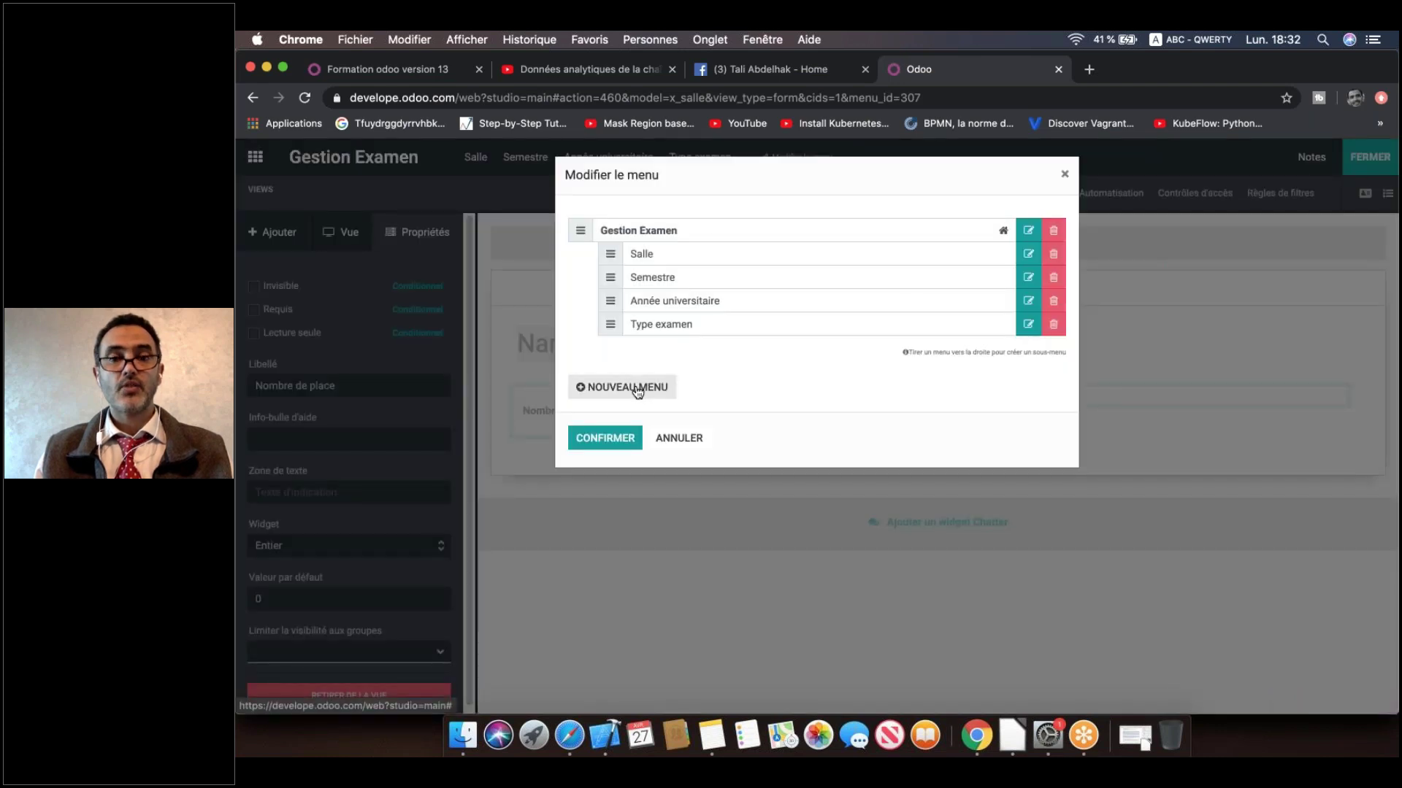
Step: Add a menu named "Session" to the app, linked to a new model called "session"
click(637, 391)
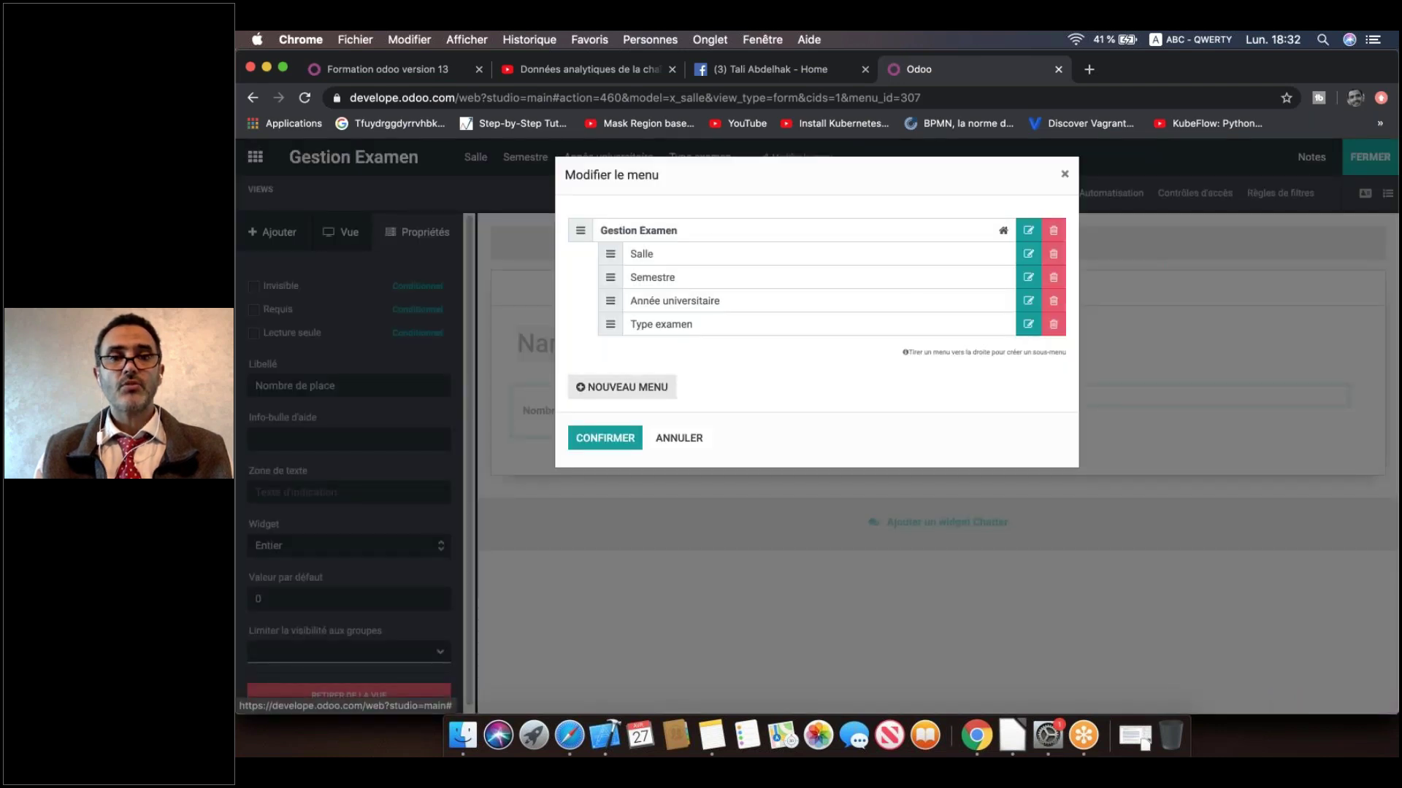
text(Session)
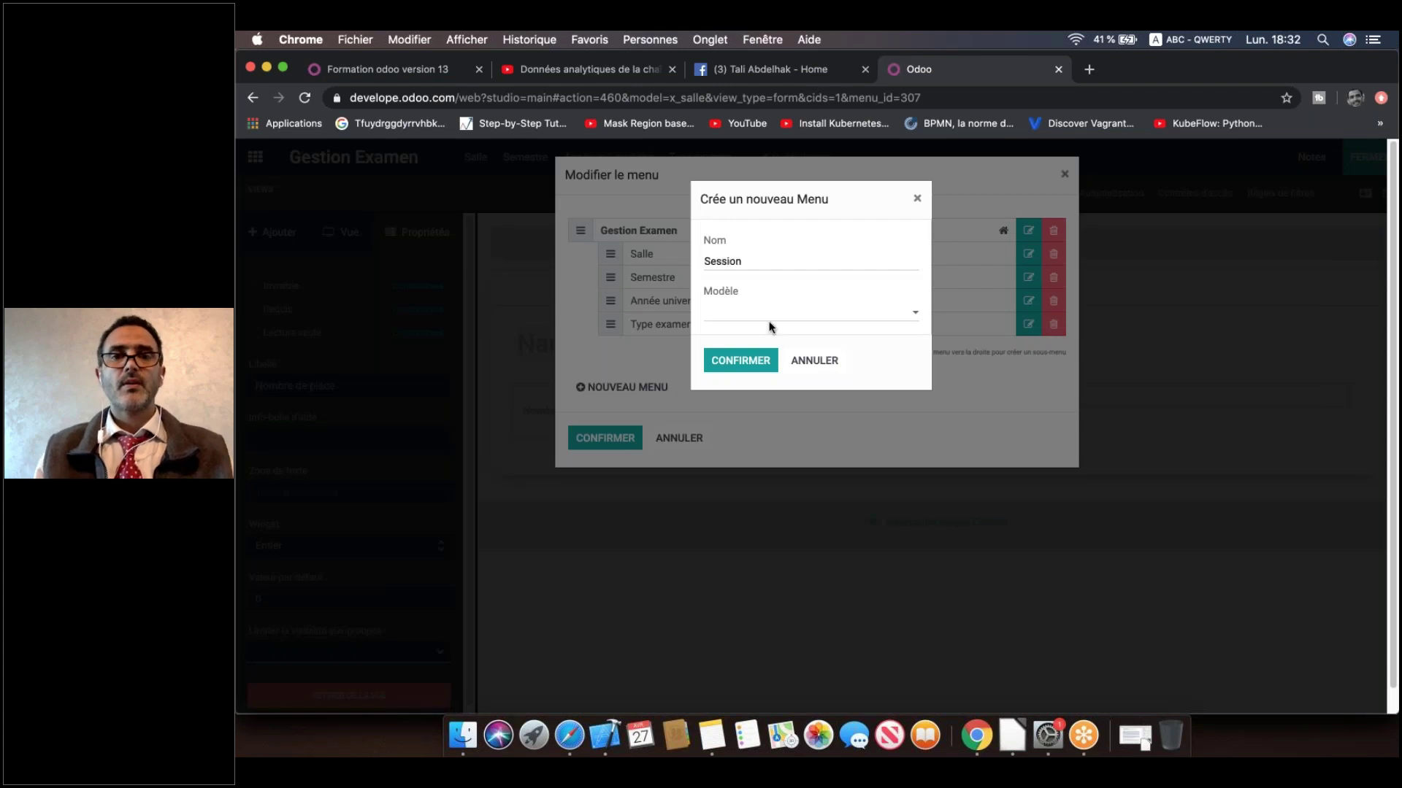
click(769, 323)
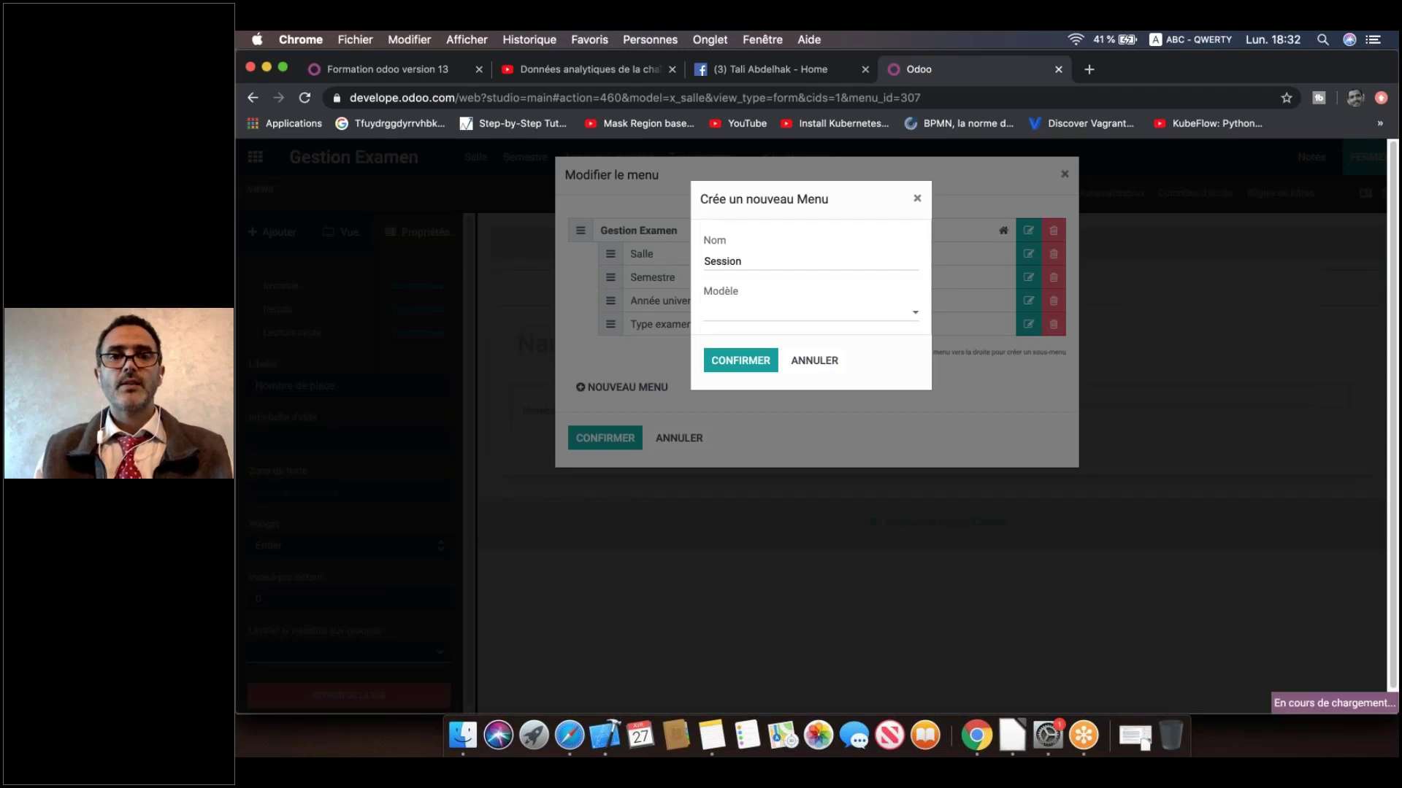
text(session)
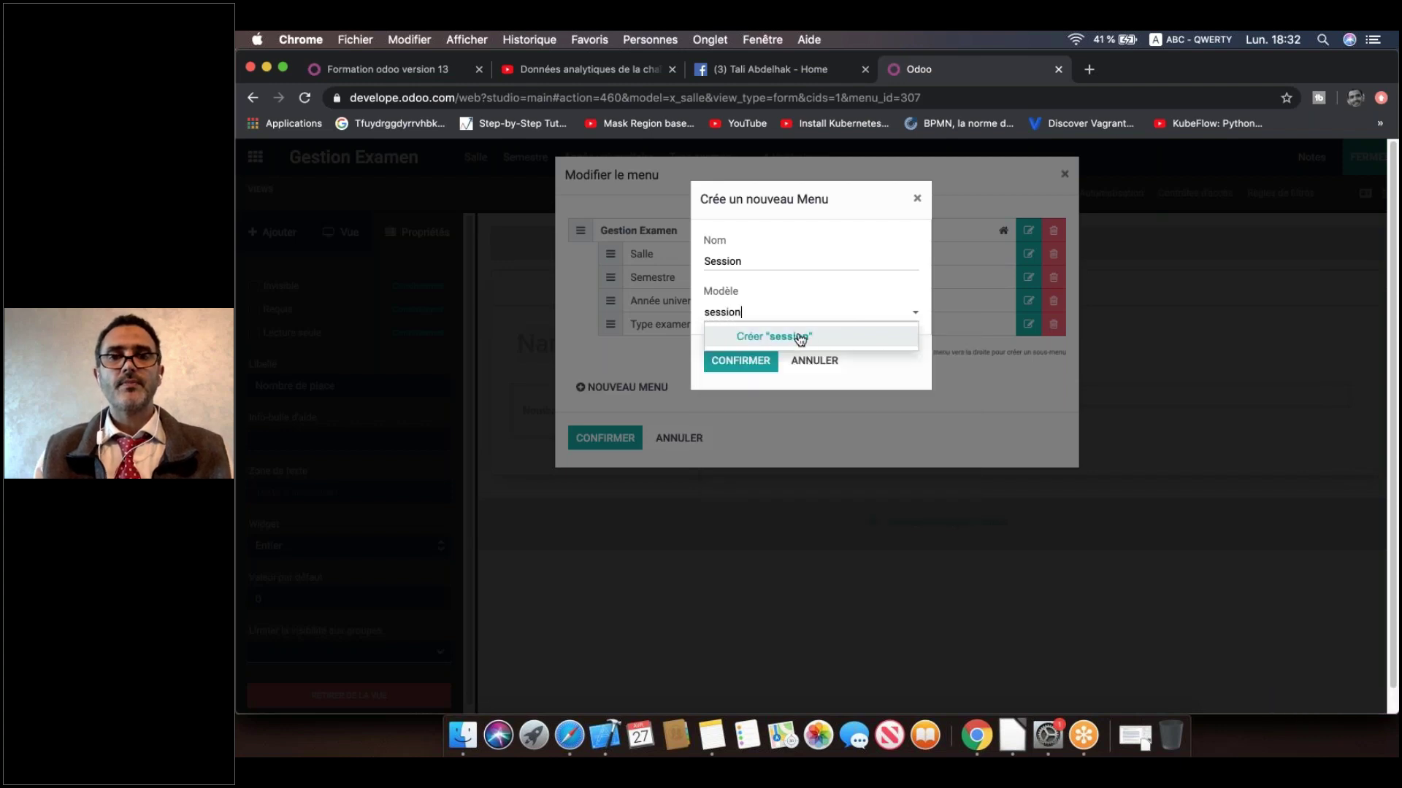
click(800, 339)
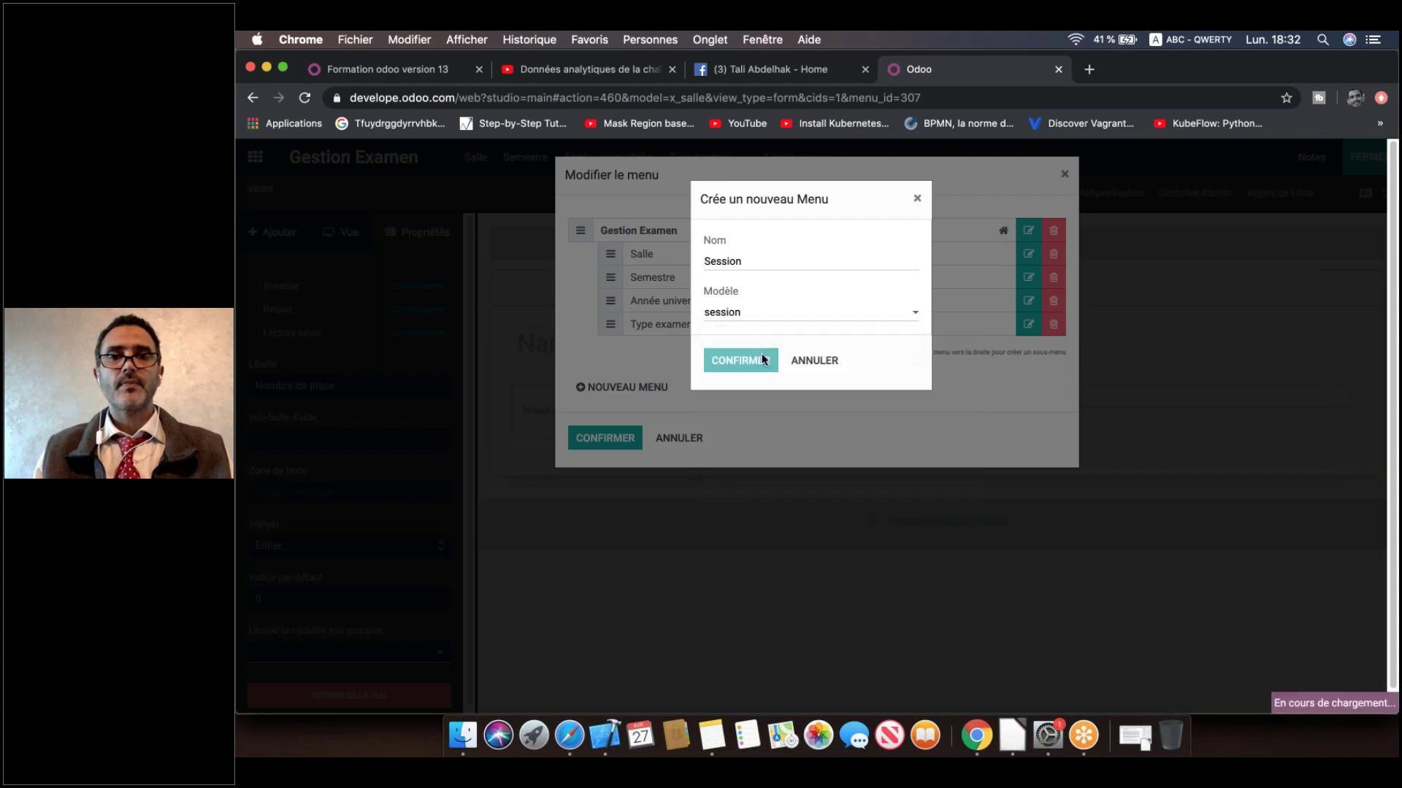
click(740, 368)
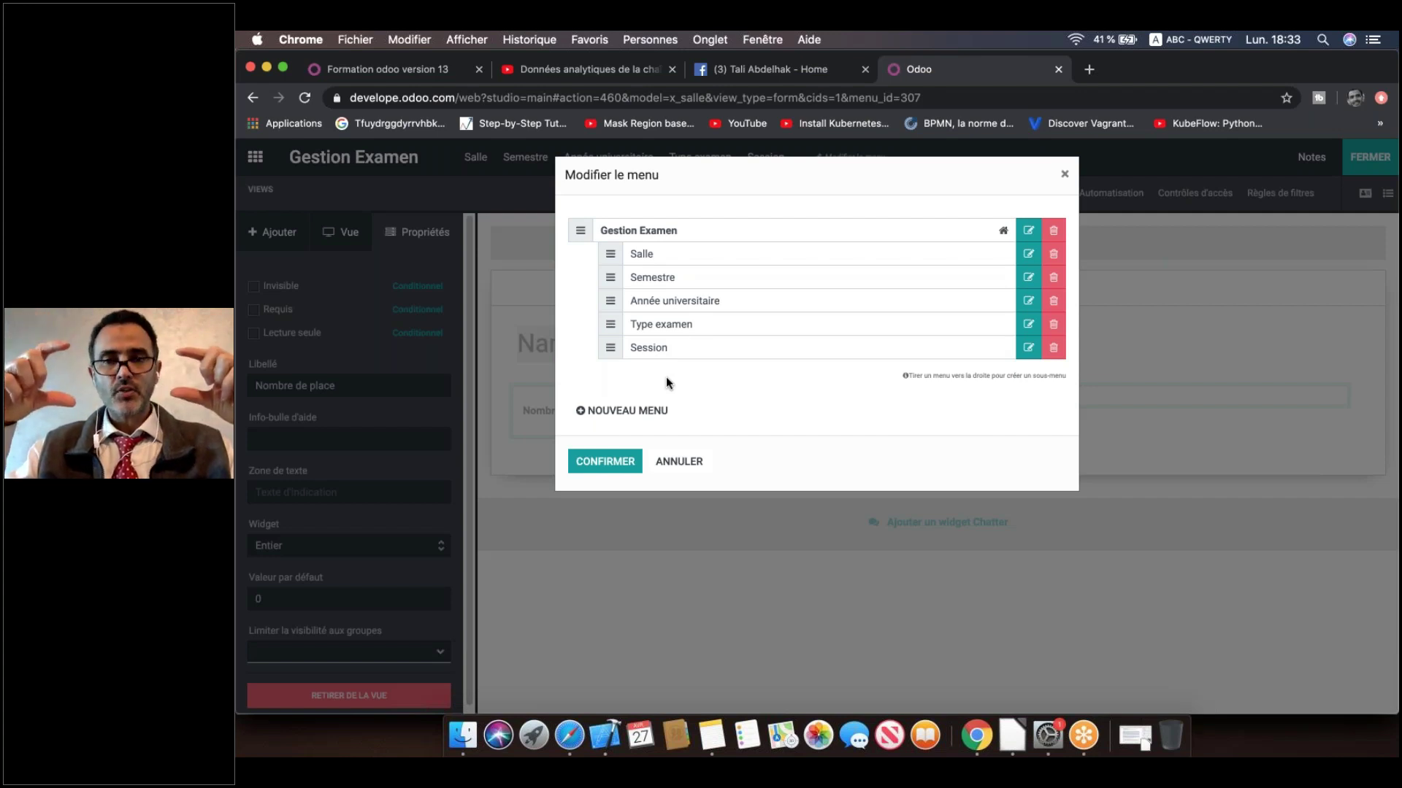
Step: Add a menu named "Configuration" without a model and nest the Salle, Semestre, Année universitaire, Type examen and Session menus under it
click(642, 411)
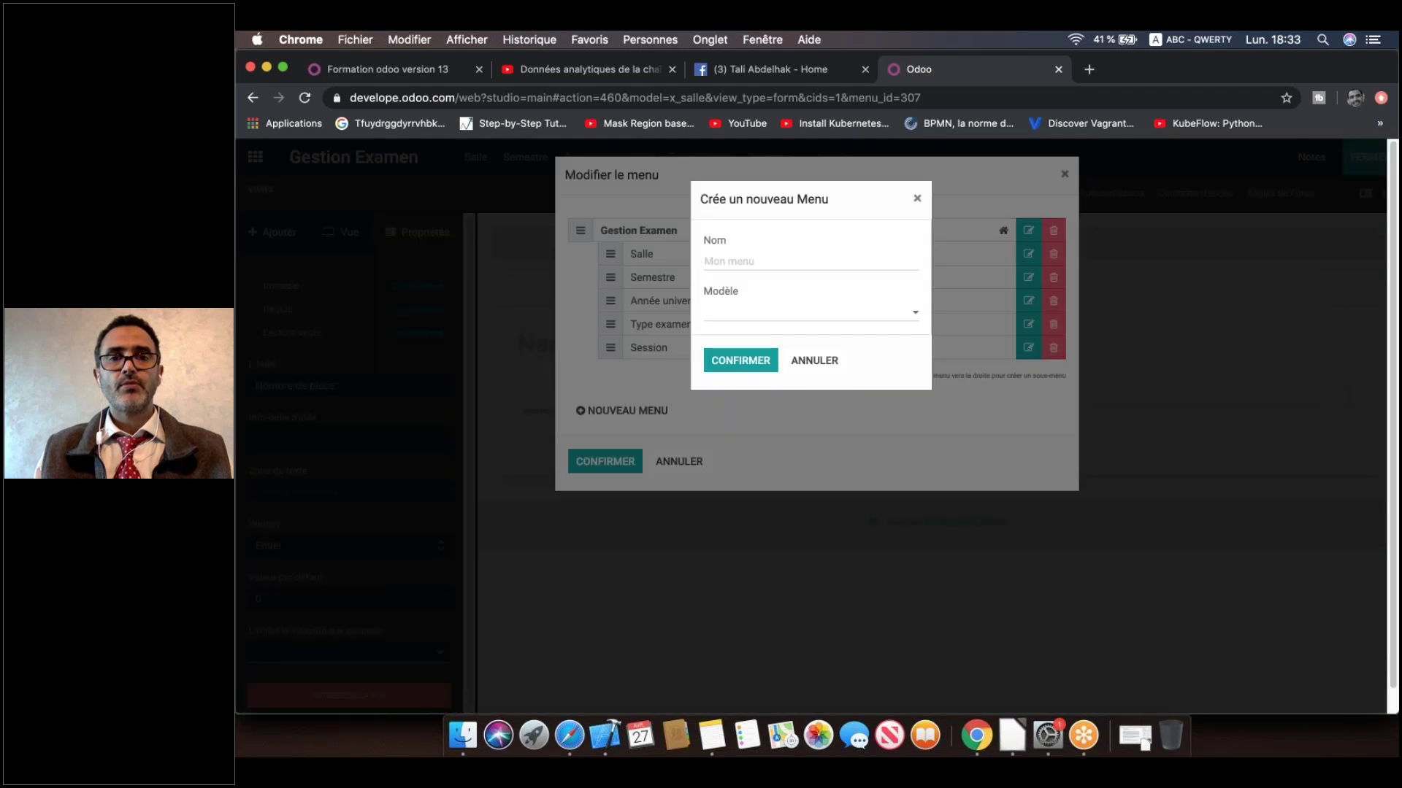
text(Config)
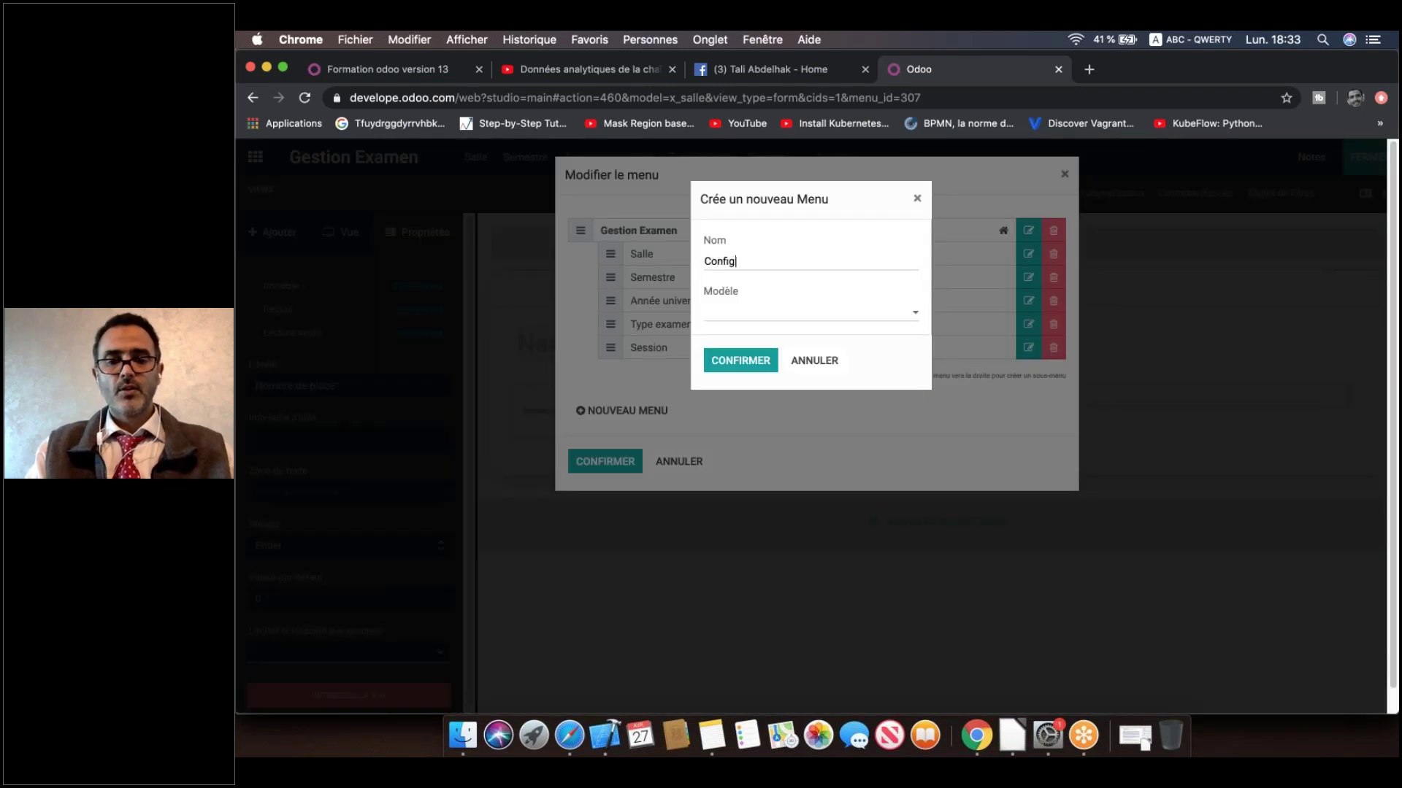
text(uration)
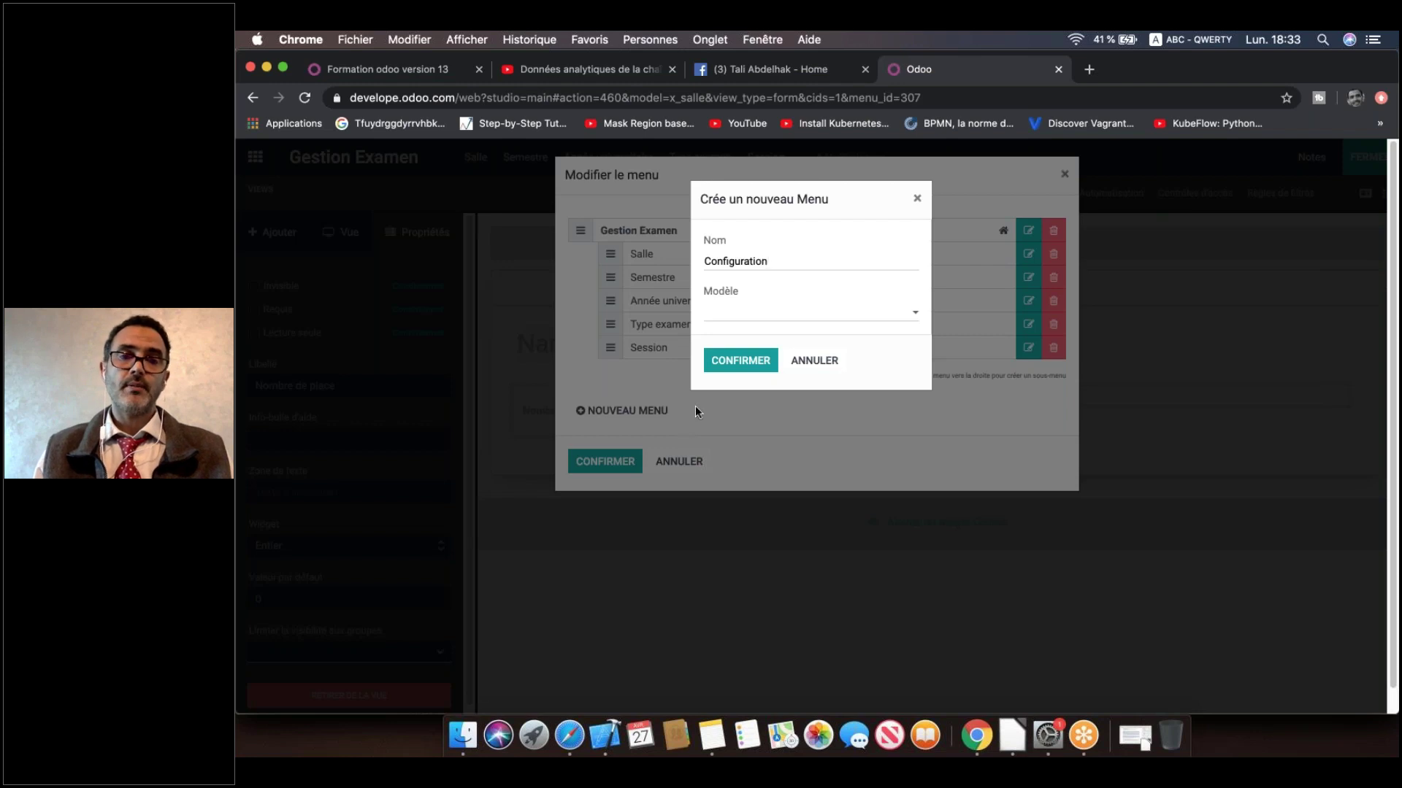
click(754, 362)
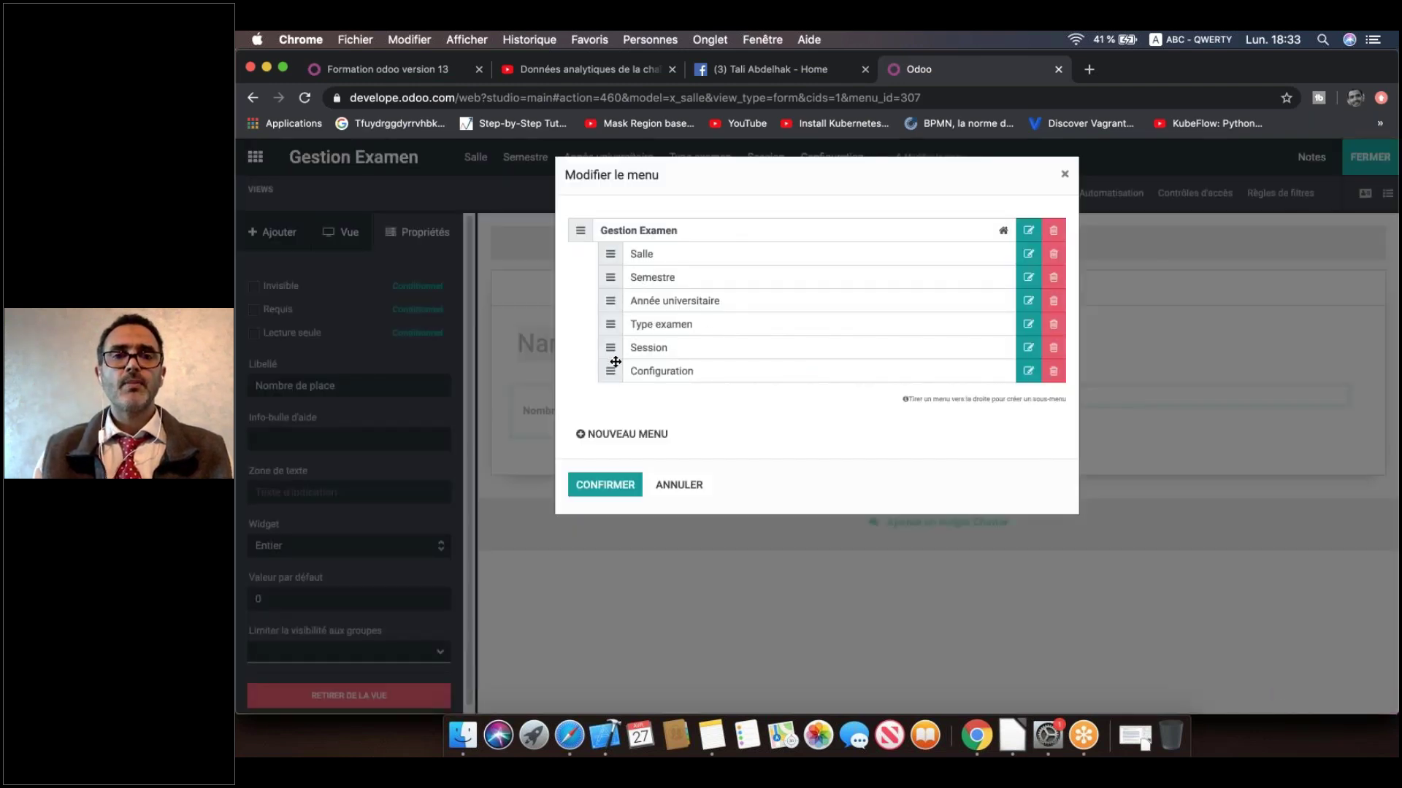
drag(612, 366, 649, 406)
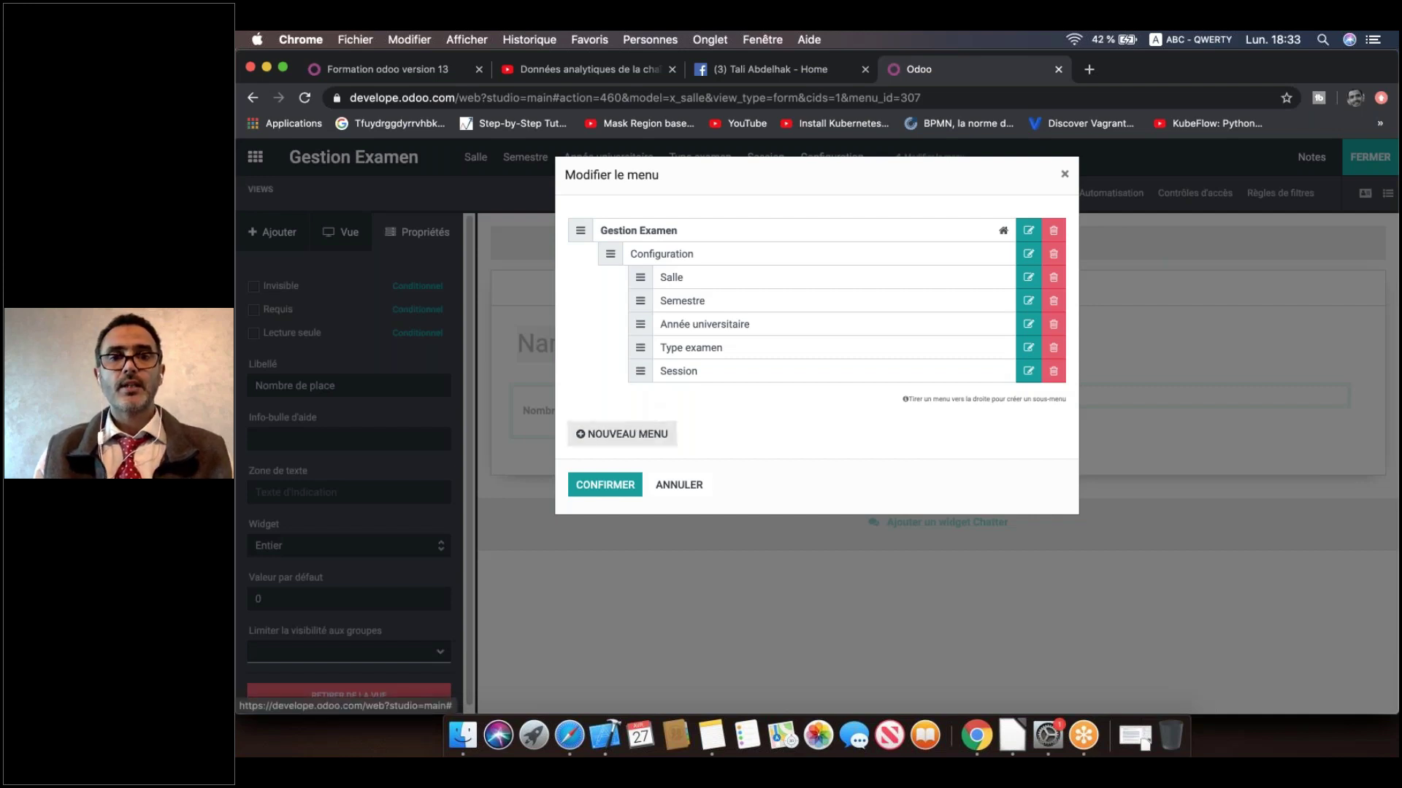
Step: Start another new menu and name it "Etudiant"
click(622, 433)
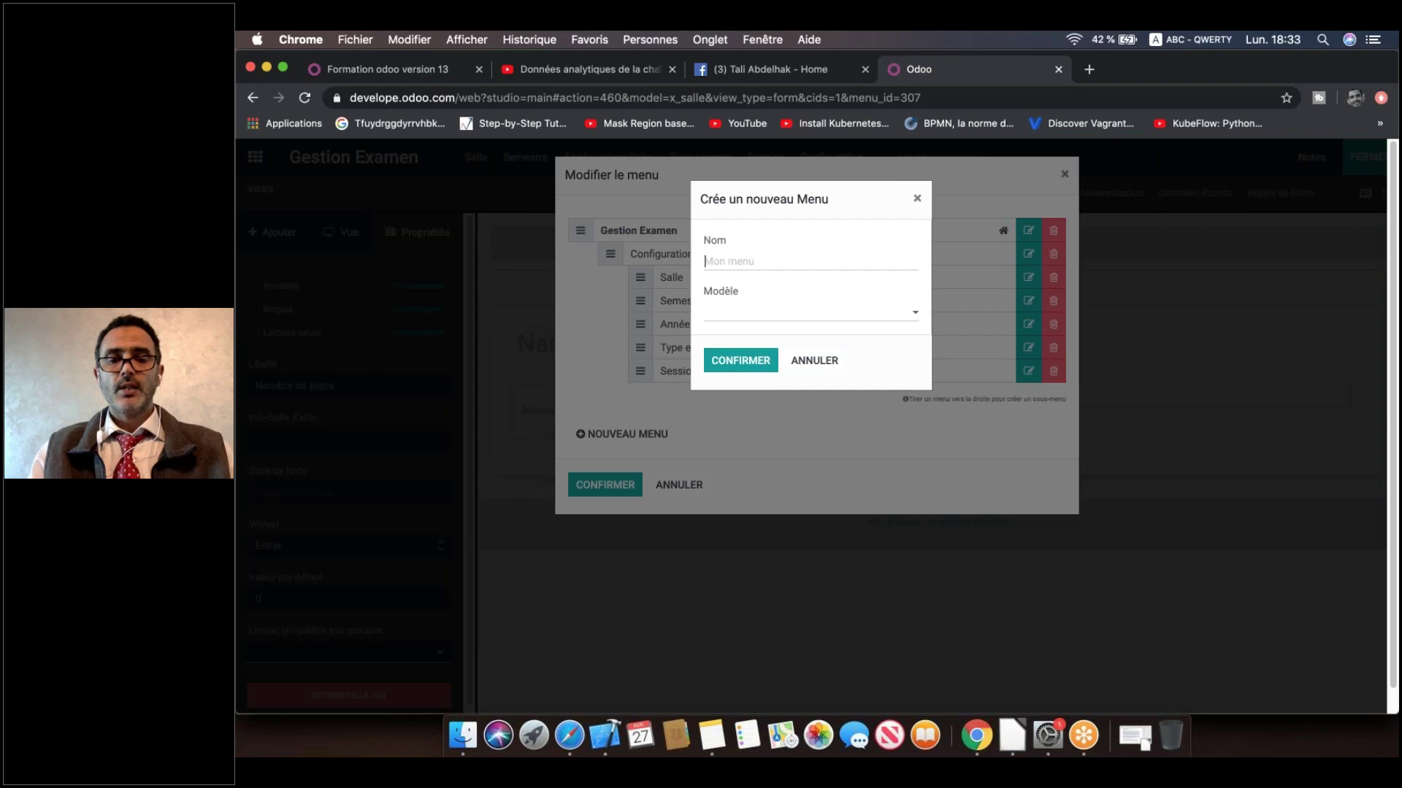
text(Etud)
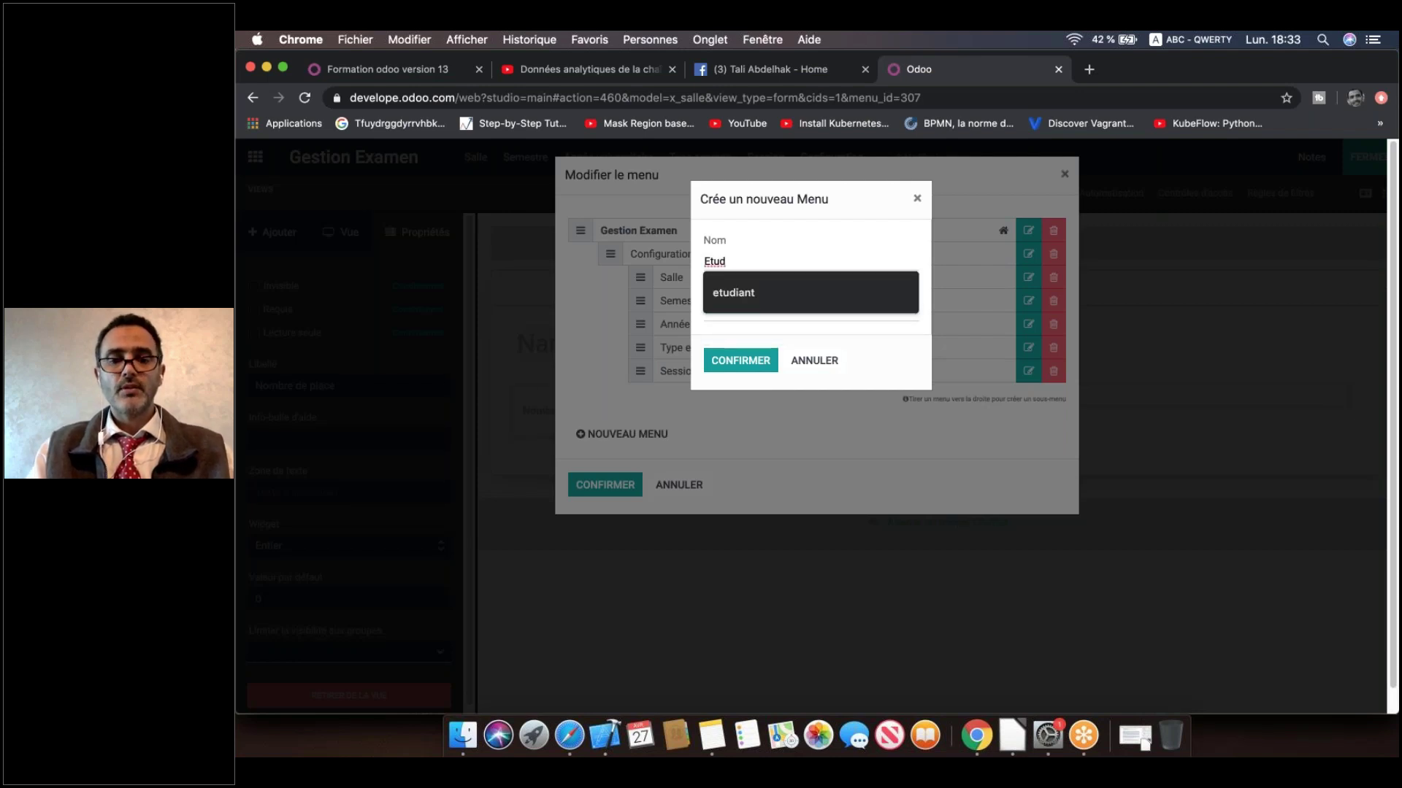
text(iant)
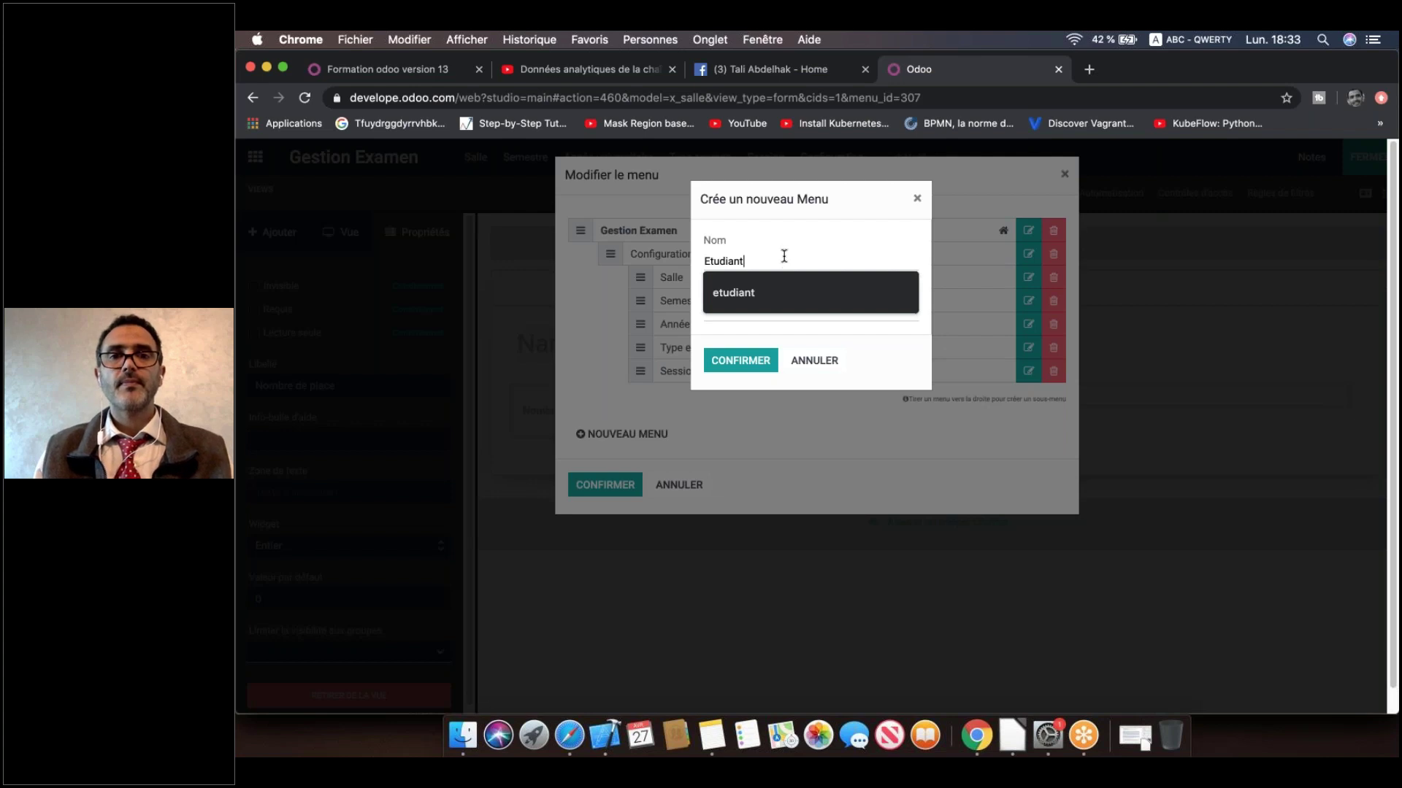
click(787, 228)
click(754, 318)
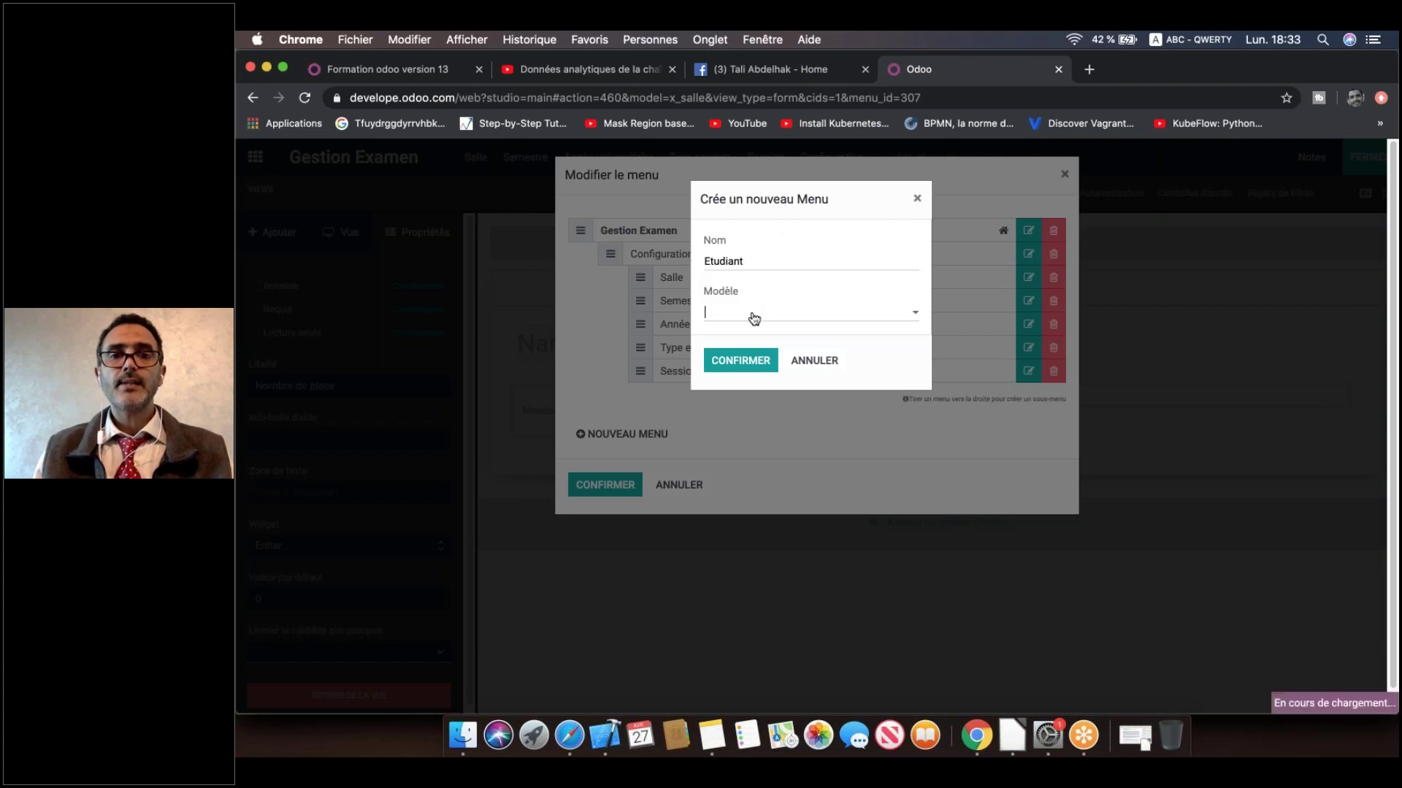
text(clie)
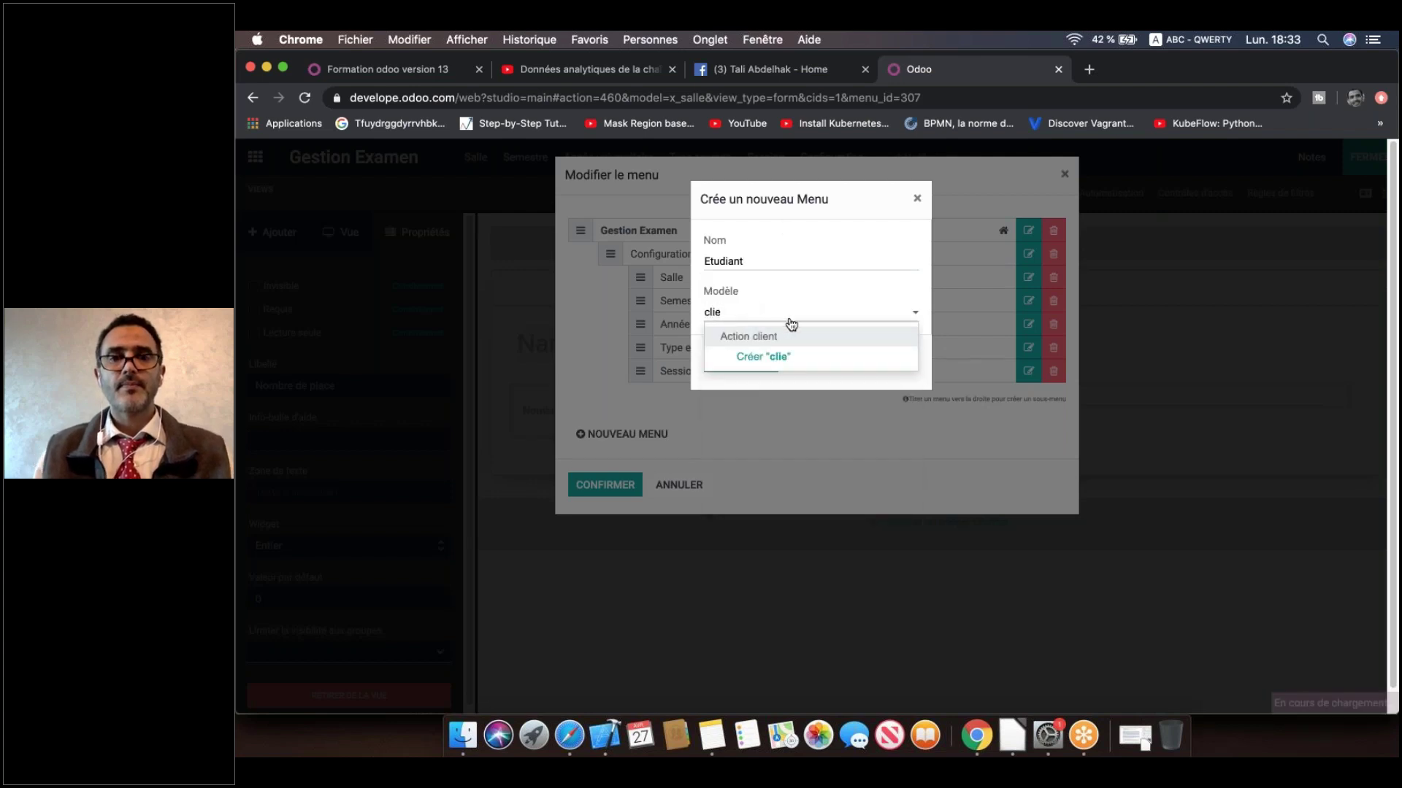
key(BackSpace)
key(BackSpace)
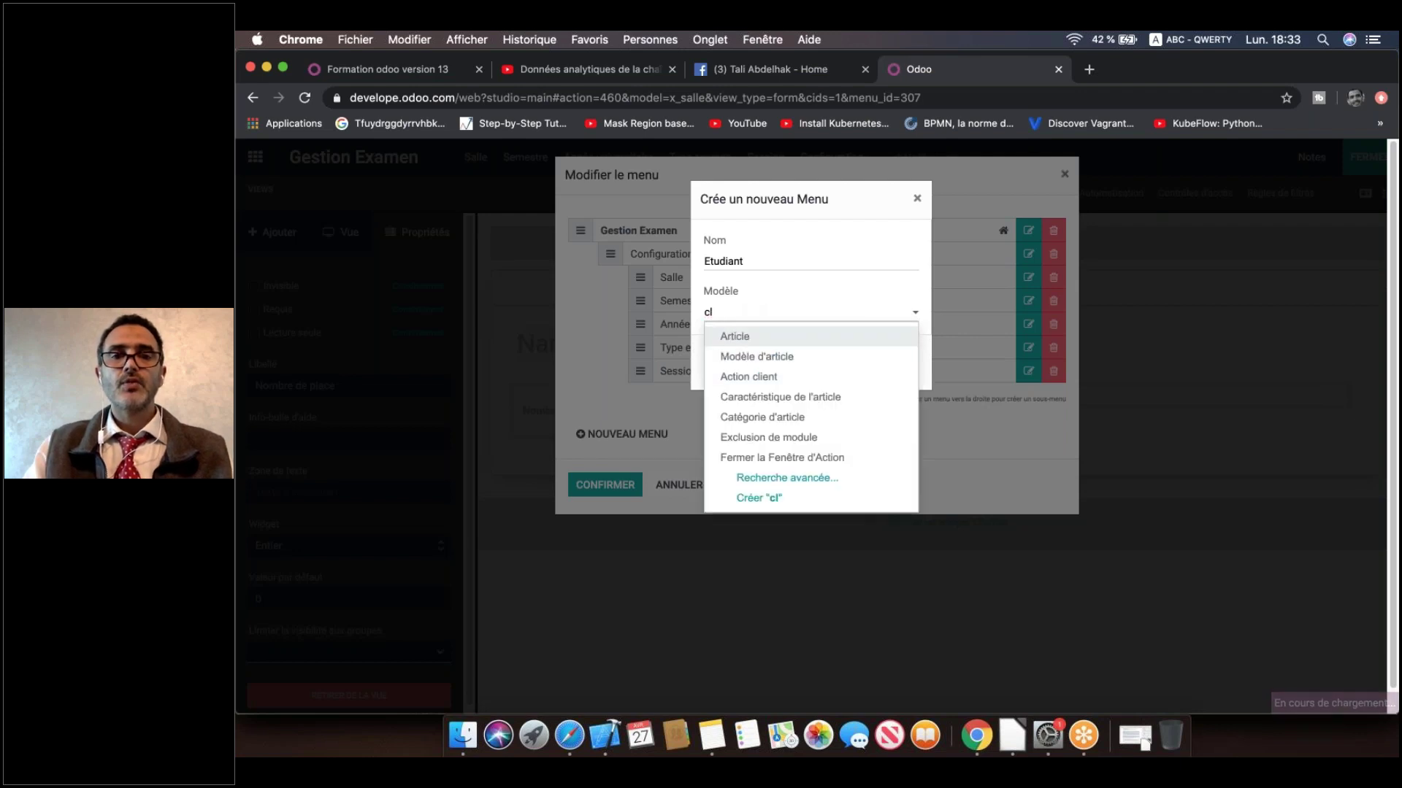
key(BackSpace)
key(BackSpace)
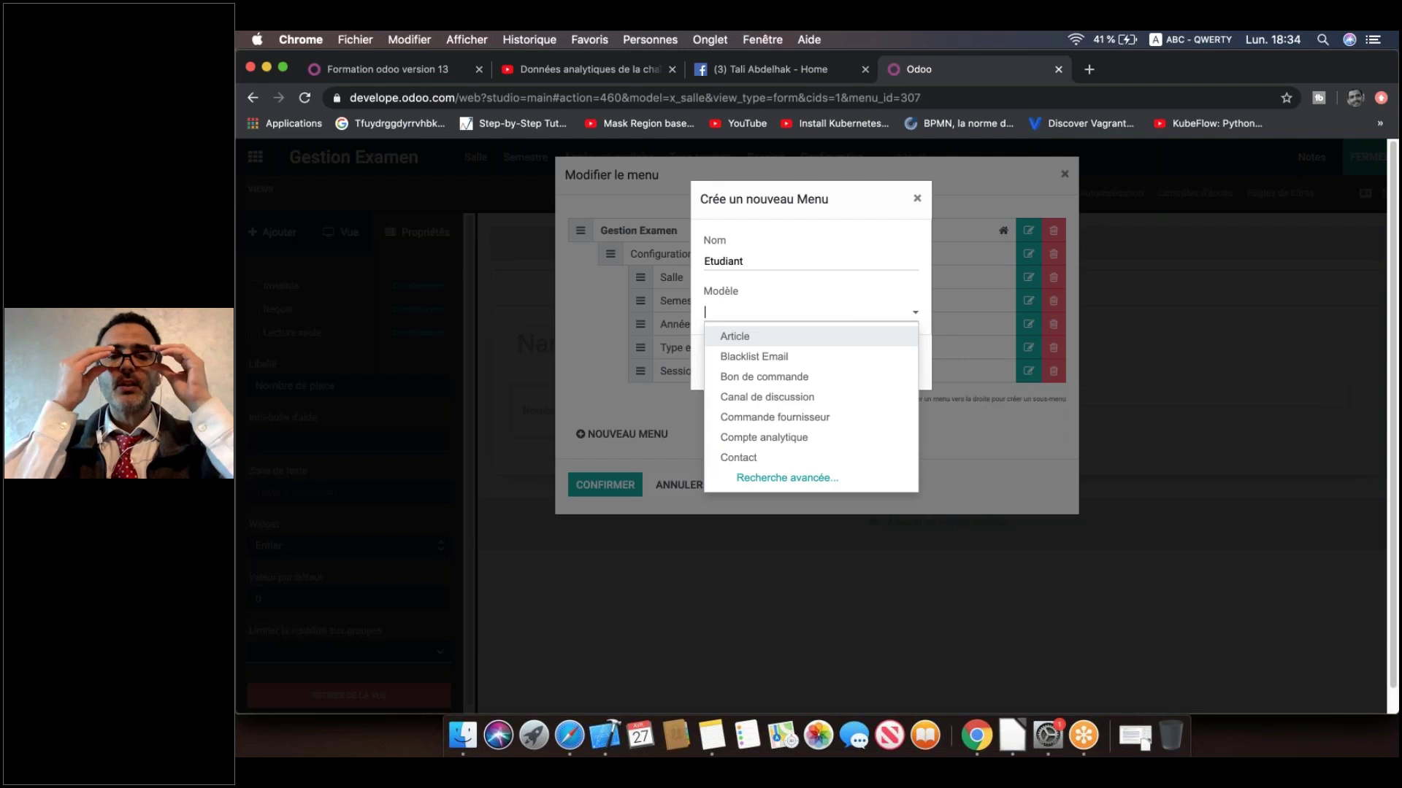
Step: Assign the existing Contact model to the Etudiant menu and confirm the menu
click(769, 457)
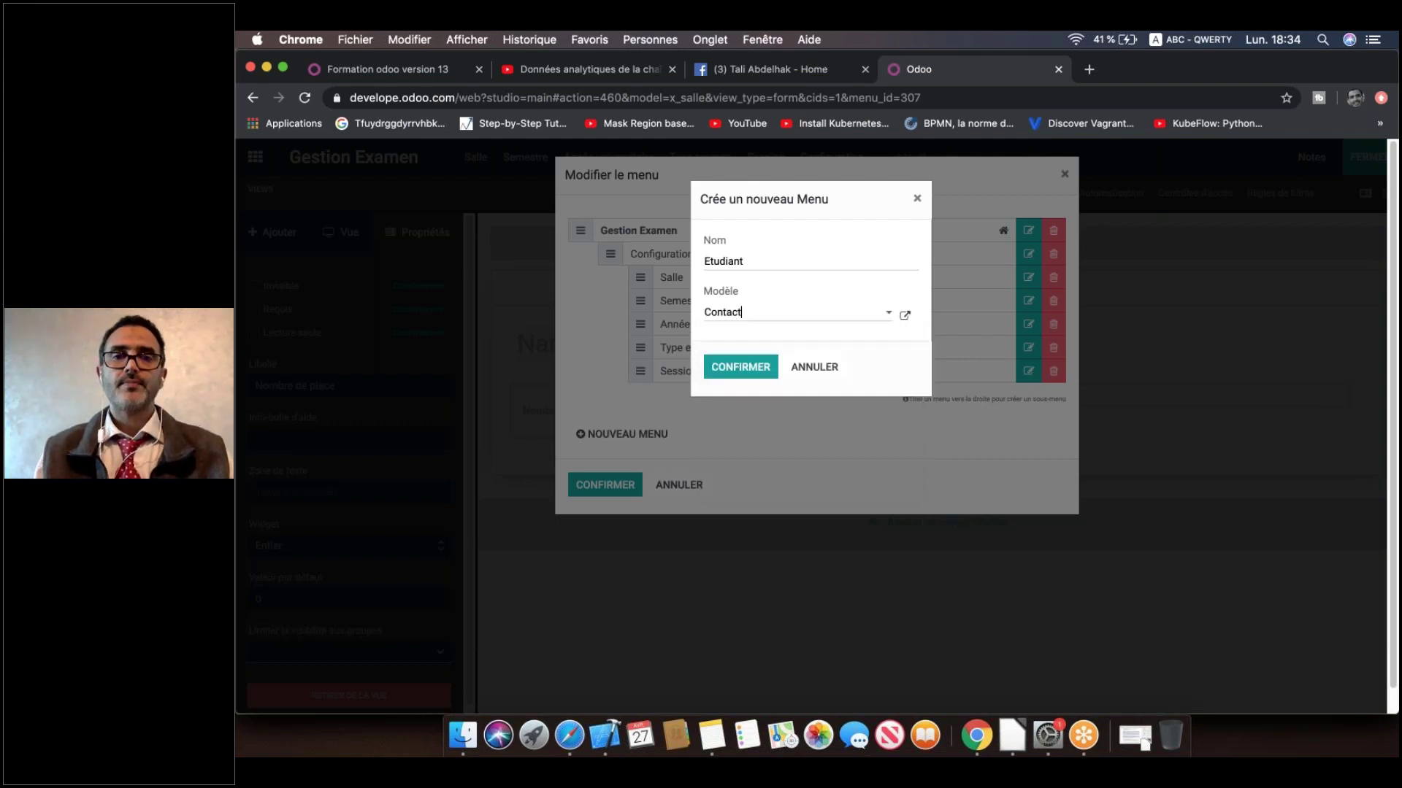
click(755, 368)
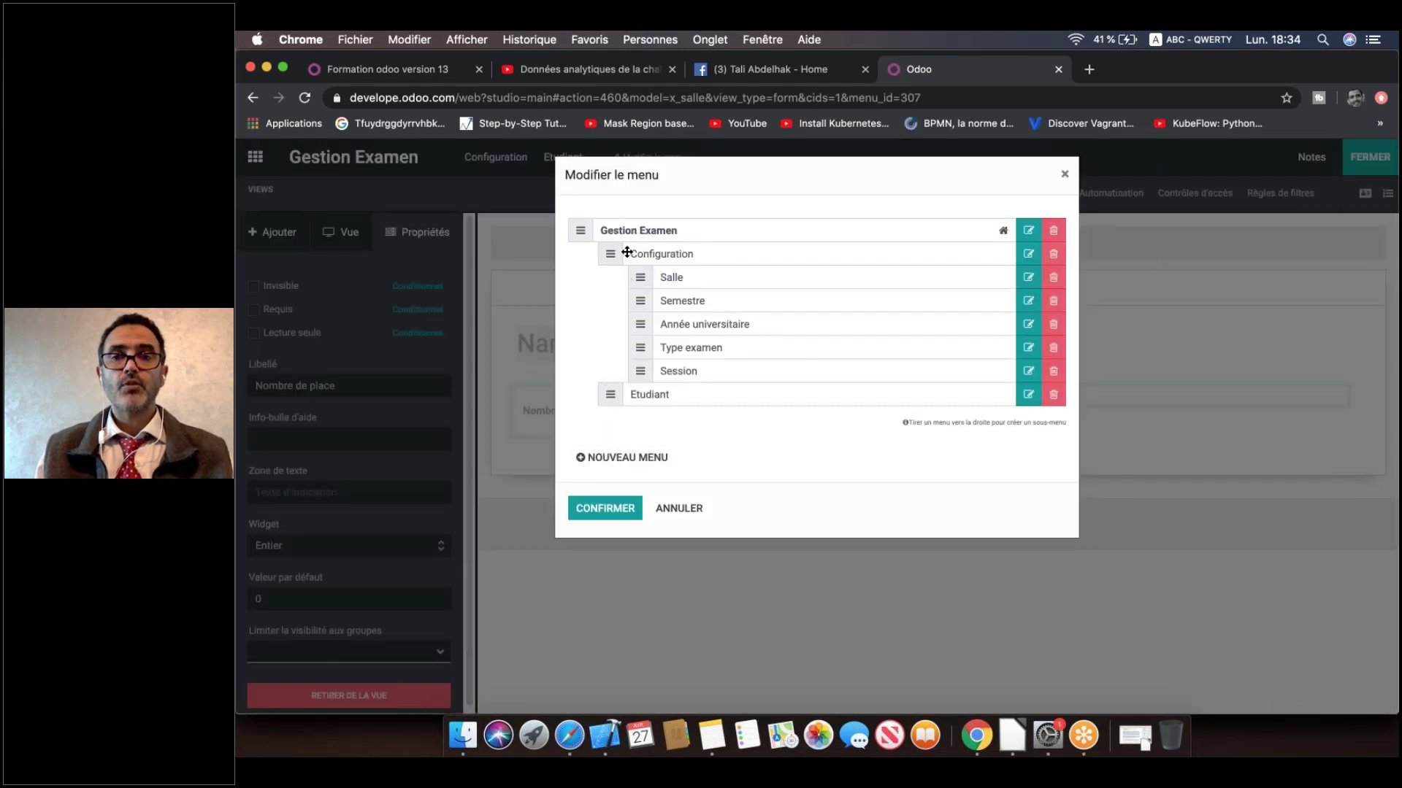
Step: Add a menu named "Surveillant" to the app, linked to the existing Employé model
click(620, 458)
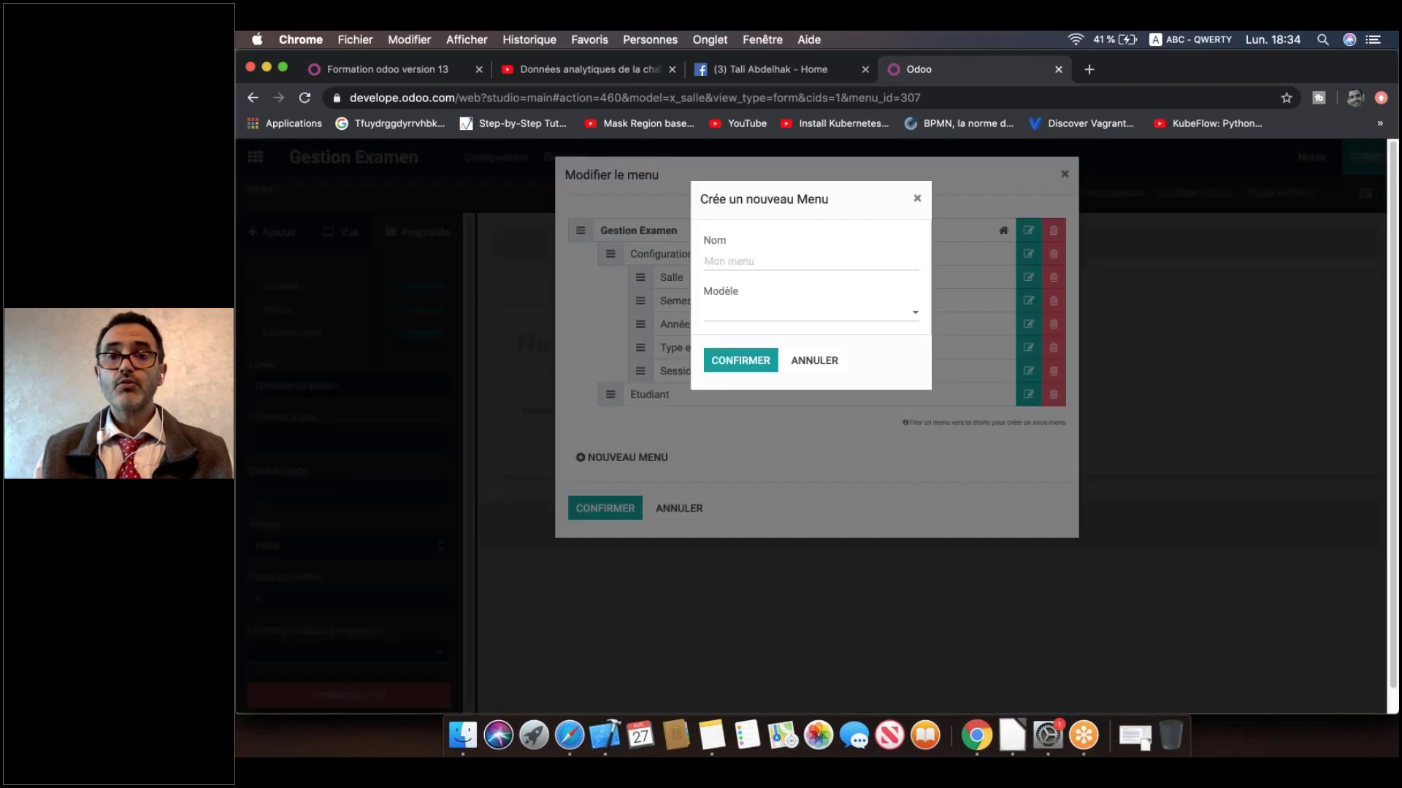
text(Surveillant)
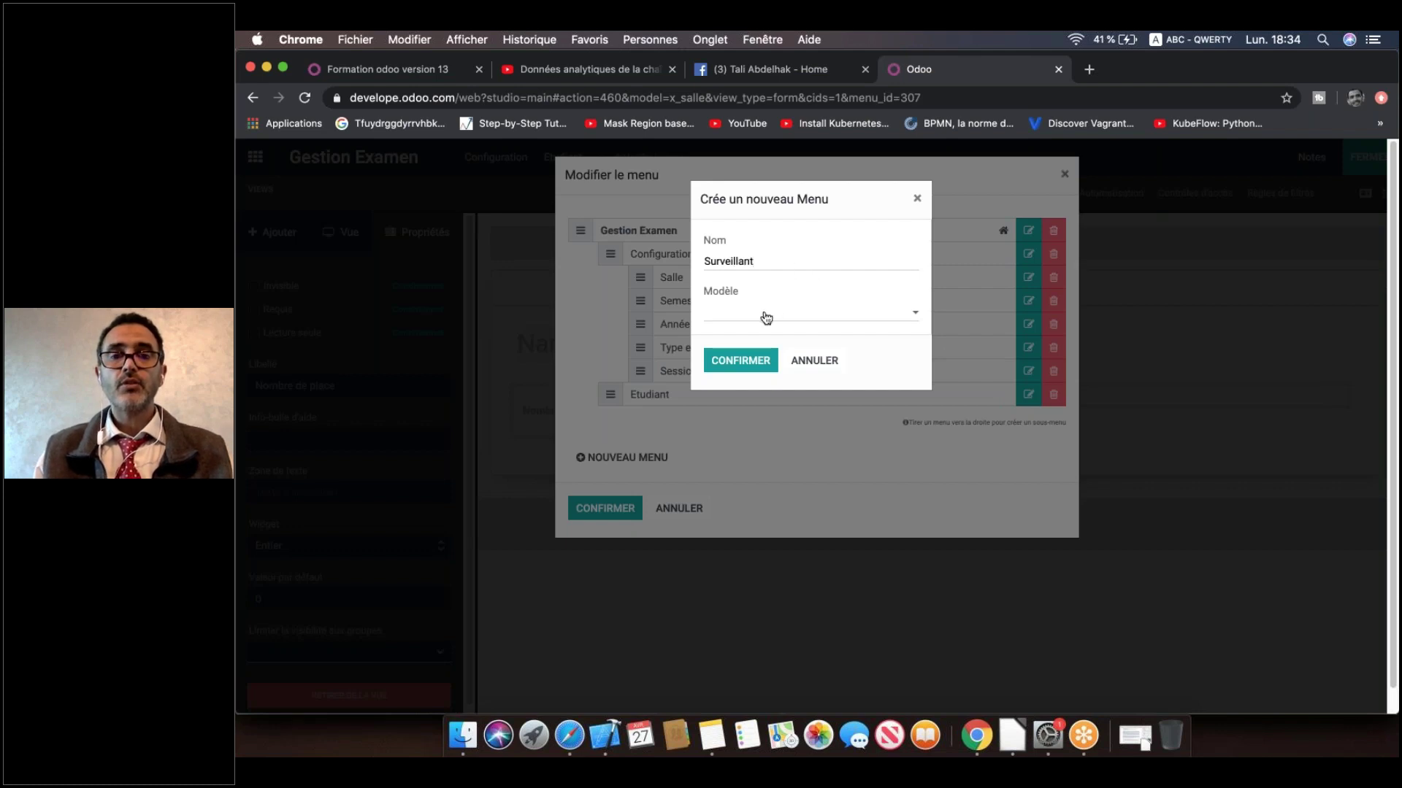
click(766, 317)
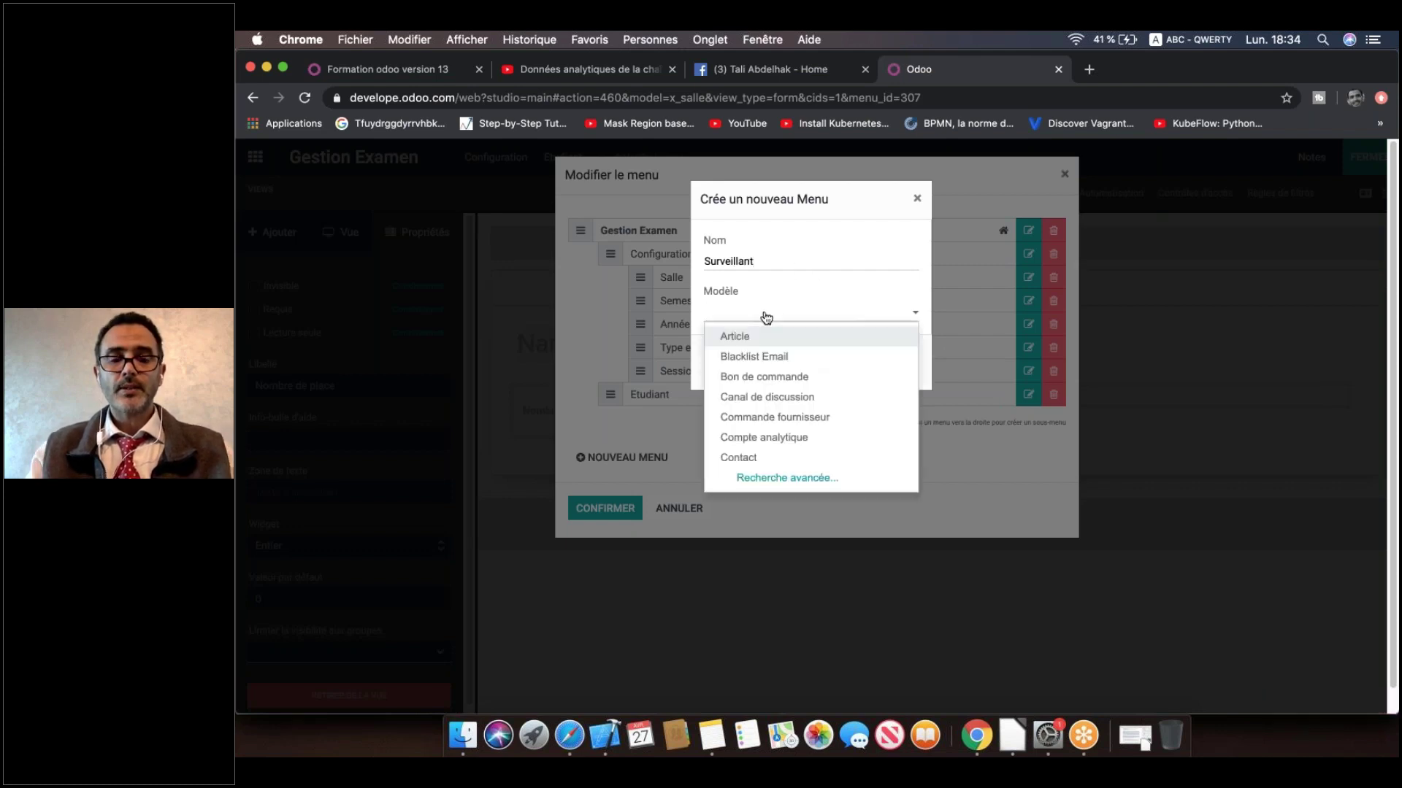
text(em)
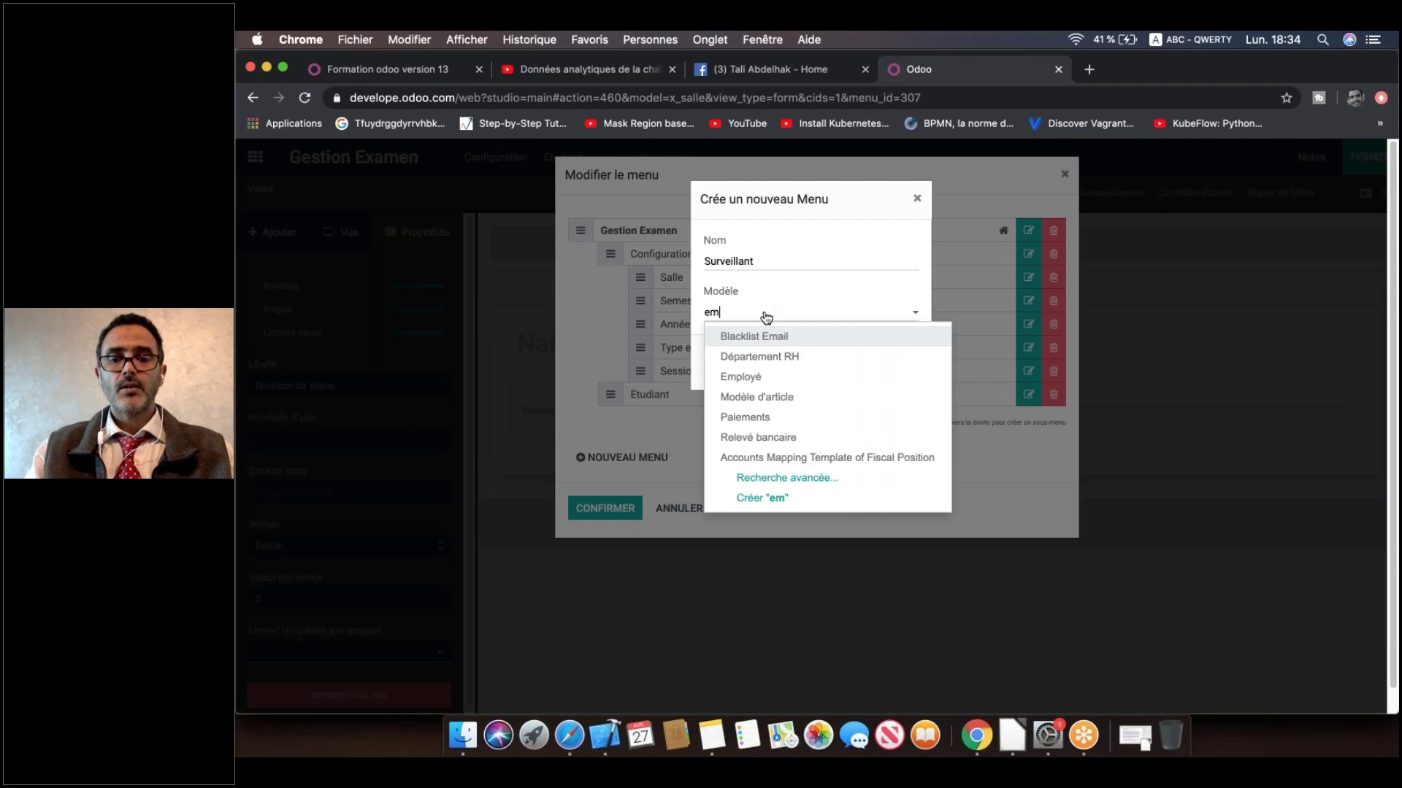
text(pl)
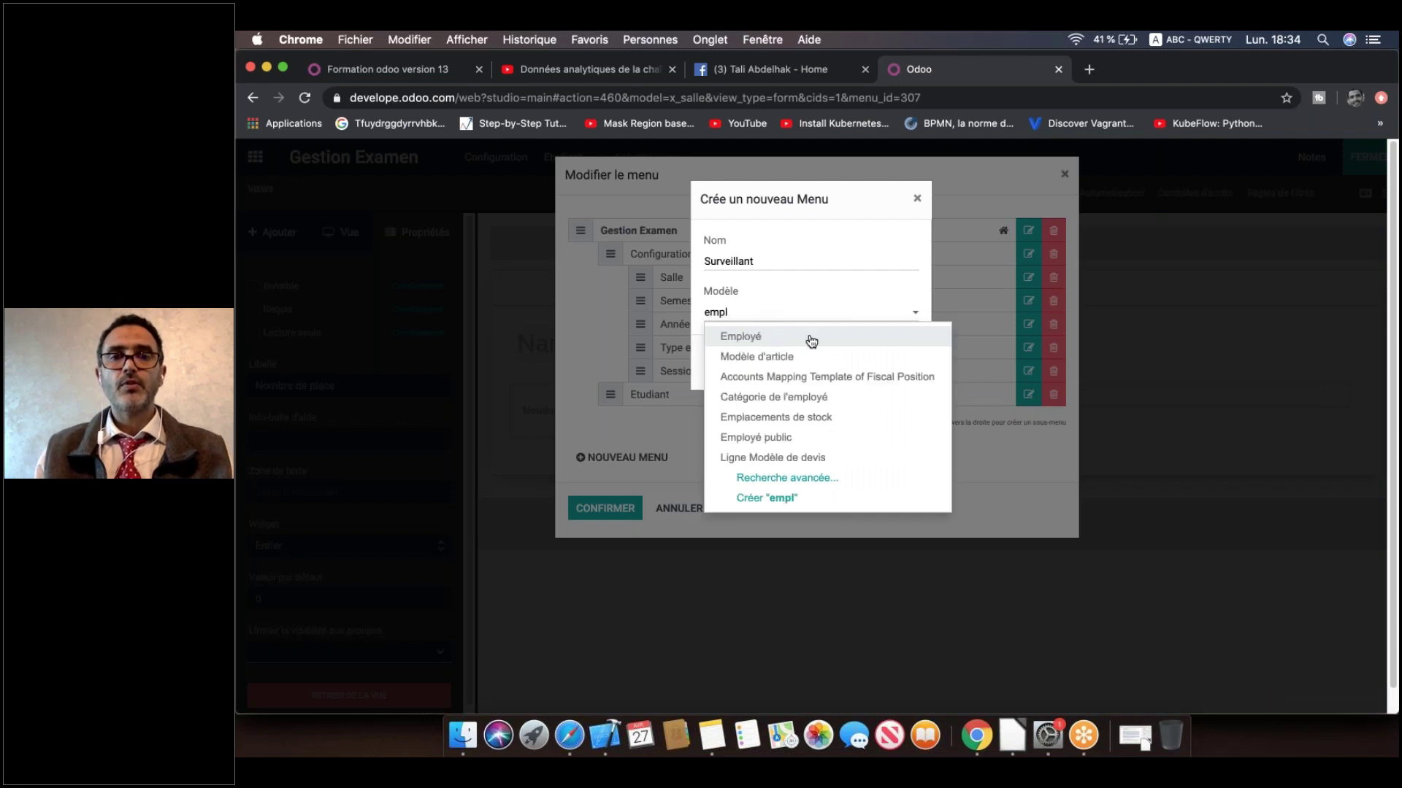
click(765, 342)
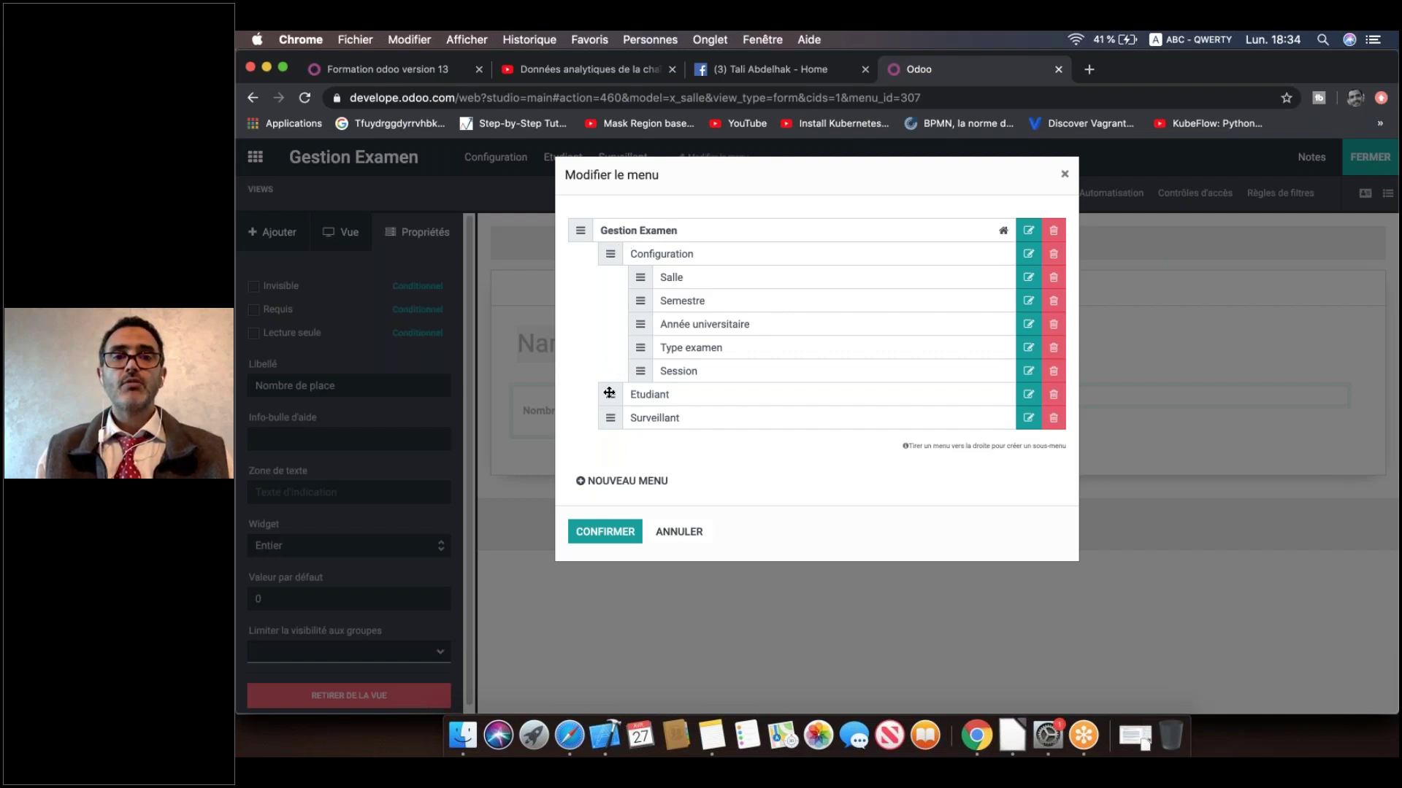
Step: Reorder the app's menus so that Etudiant and Surveillant come before Configuration, and confirm the menu changes
drag(609, 393, 611, 256)
drag(610, 420, 612, 278)
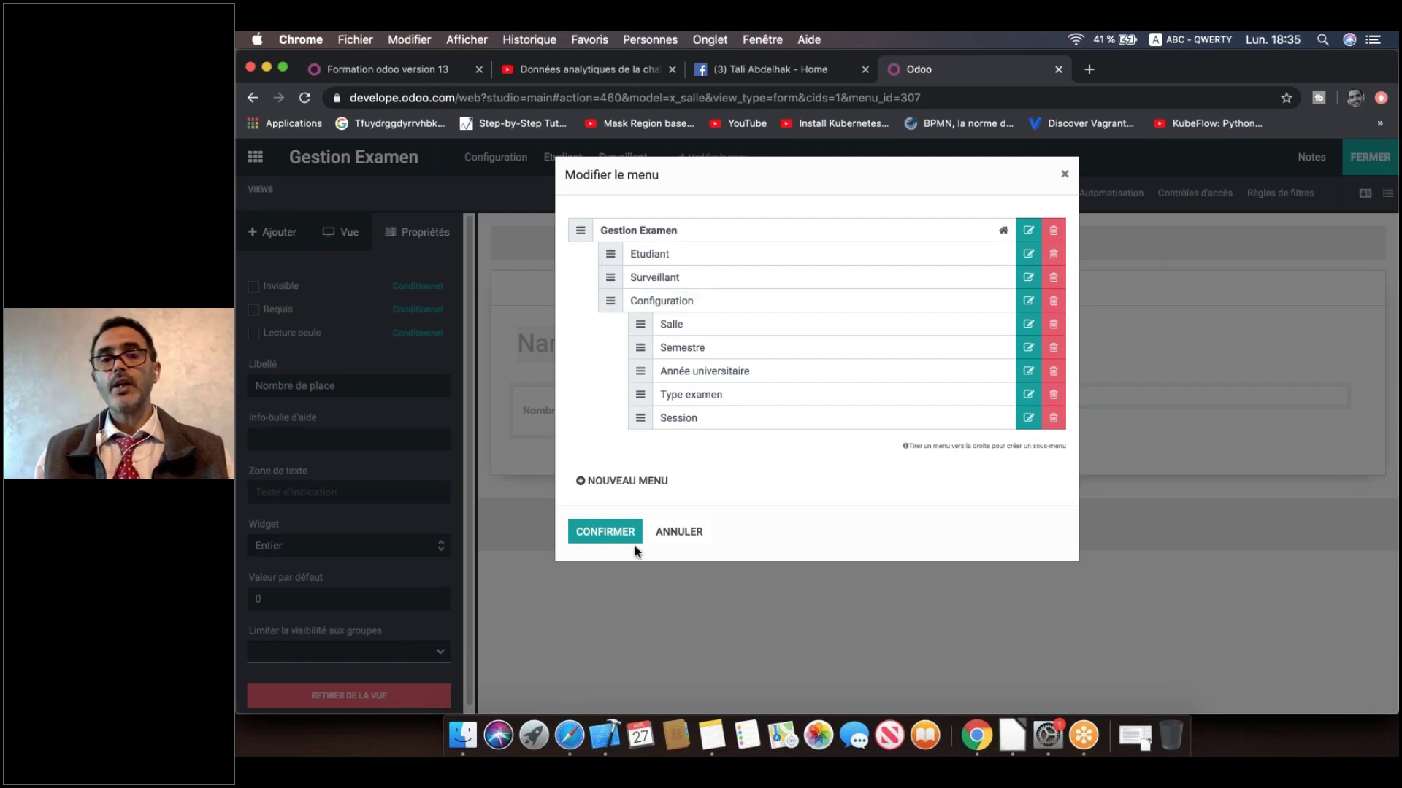
click(615, 534)
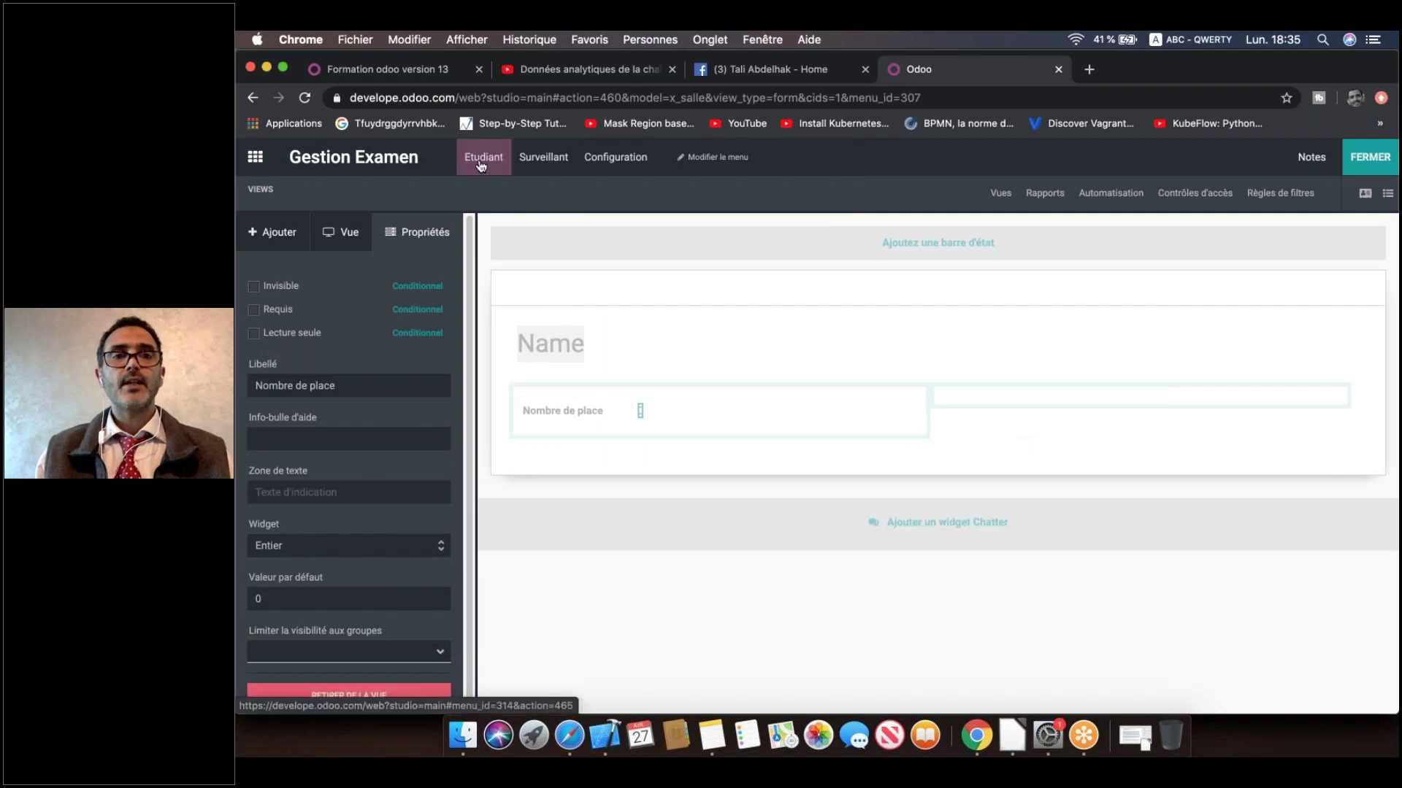
Step: Review the Configuration submenus and examine the form view of the Semestre model
click(615, 161)
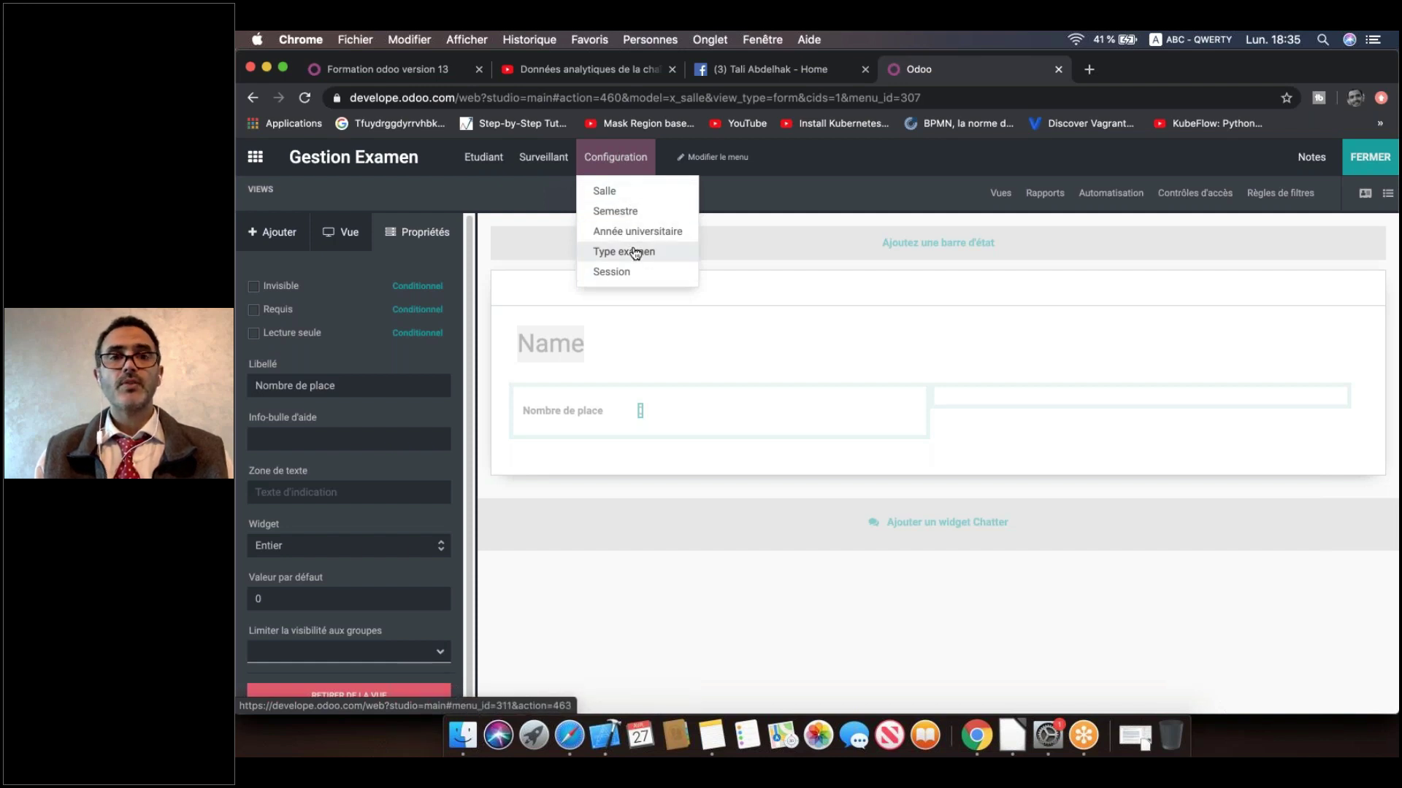
click(733, 295)
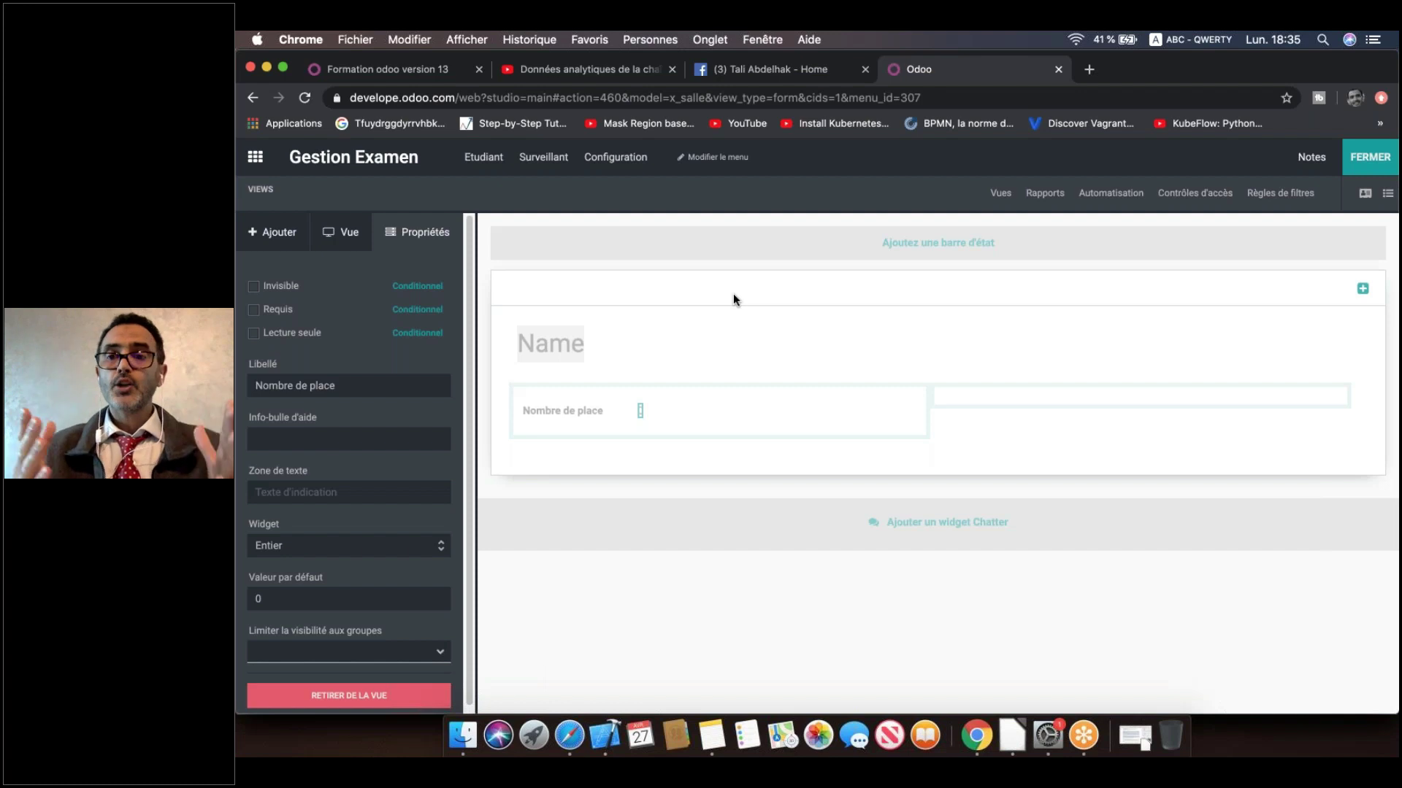
click(1332, 82)
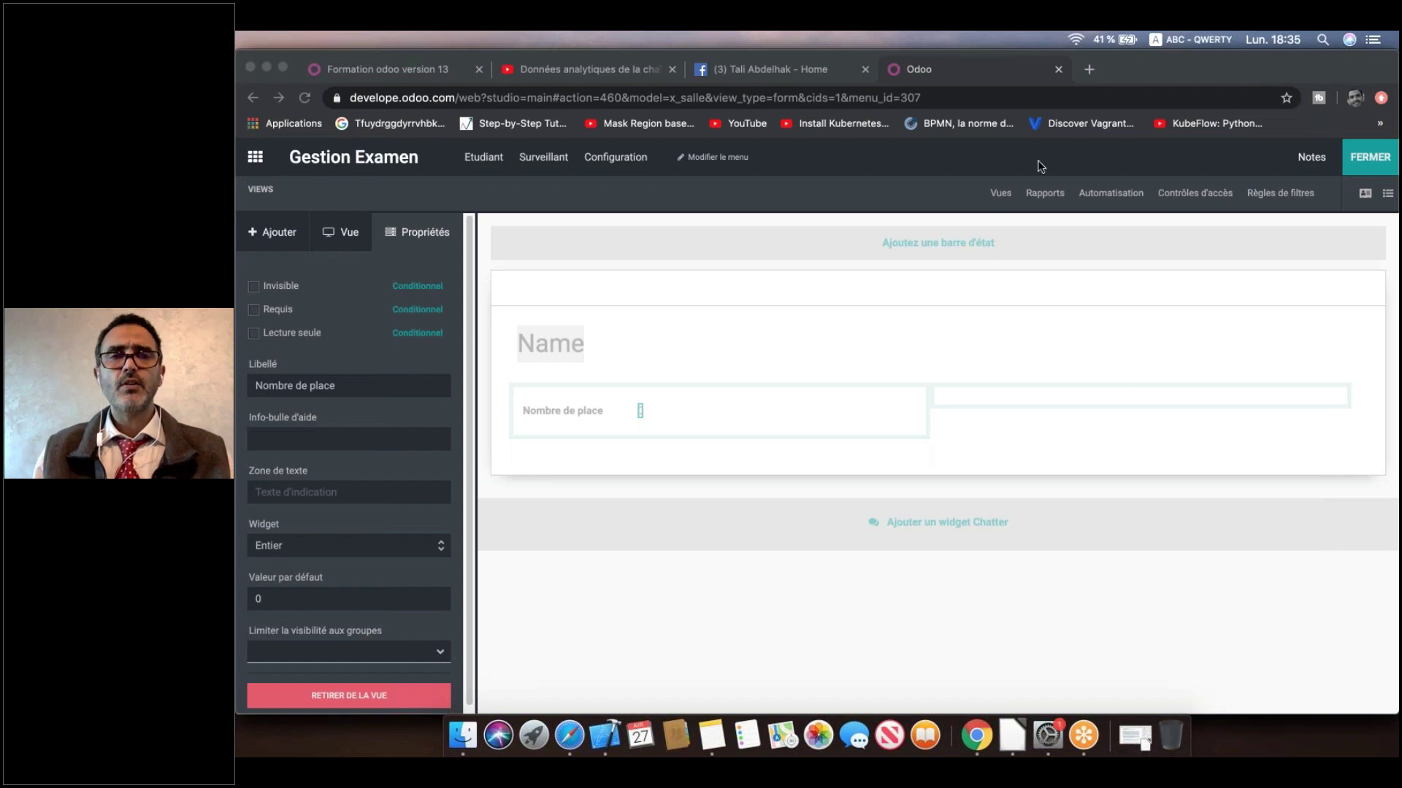
click(648, 161)
click(613, 159)
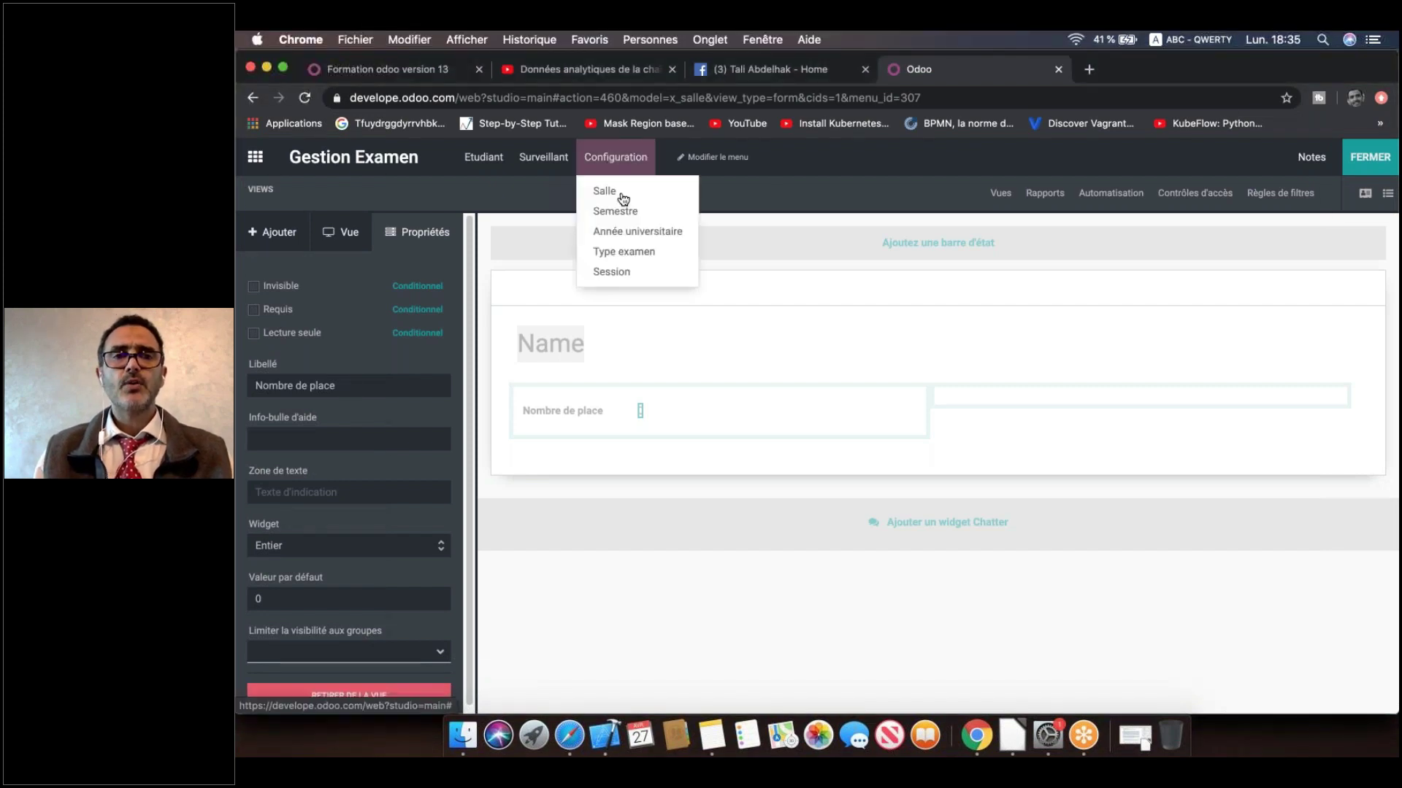
click(631, 212)
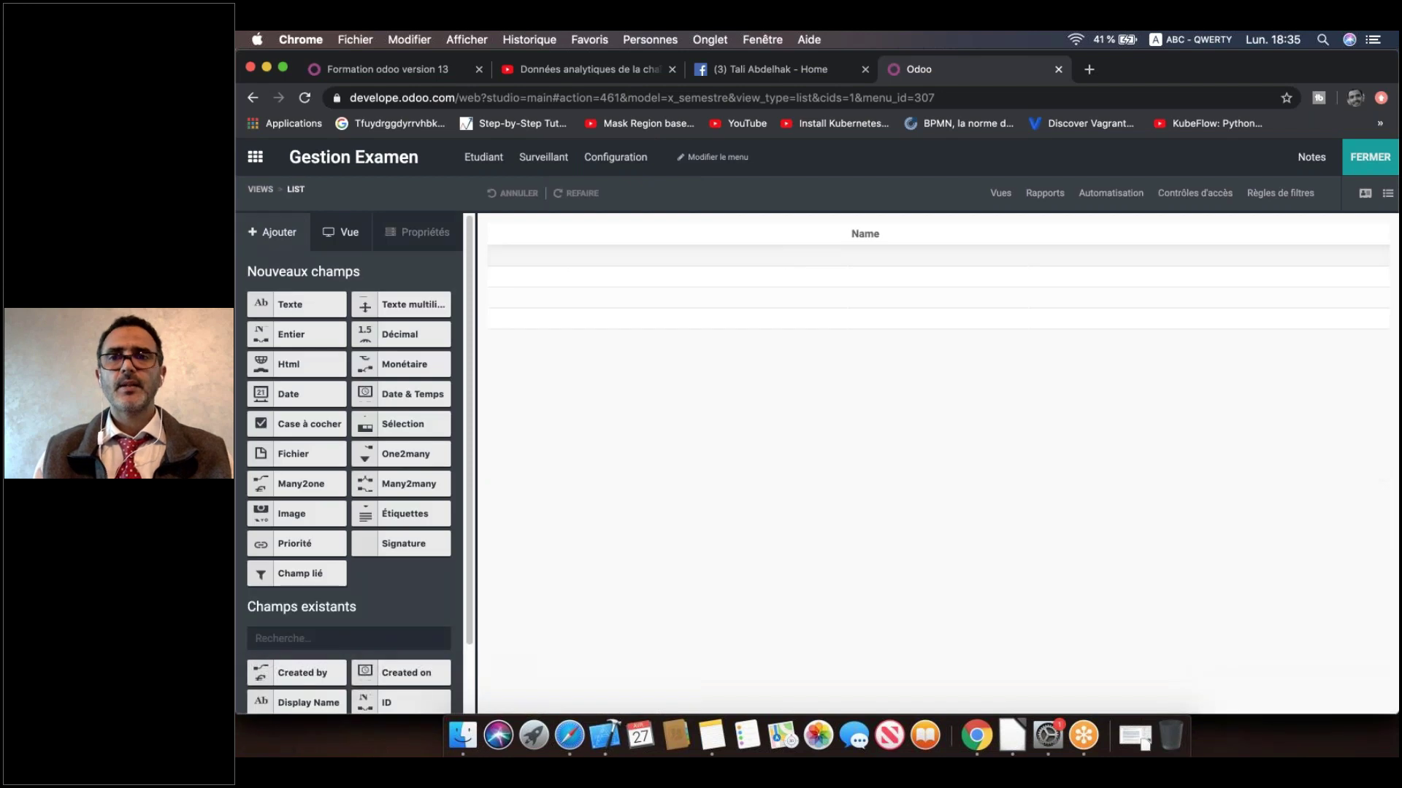
click(1209, 78)
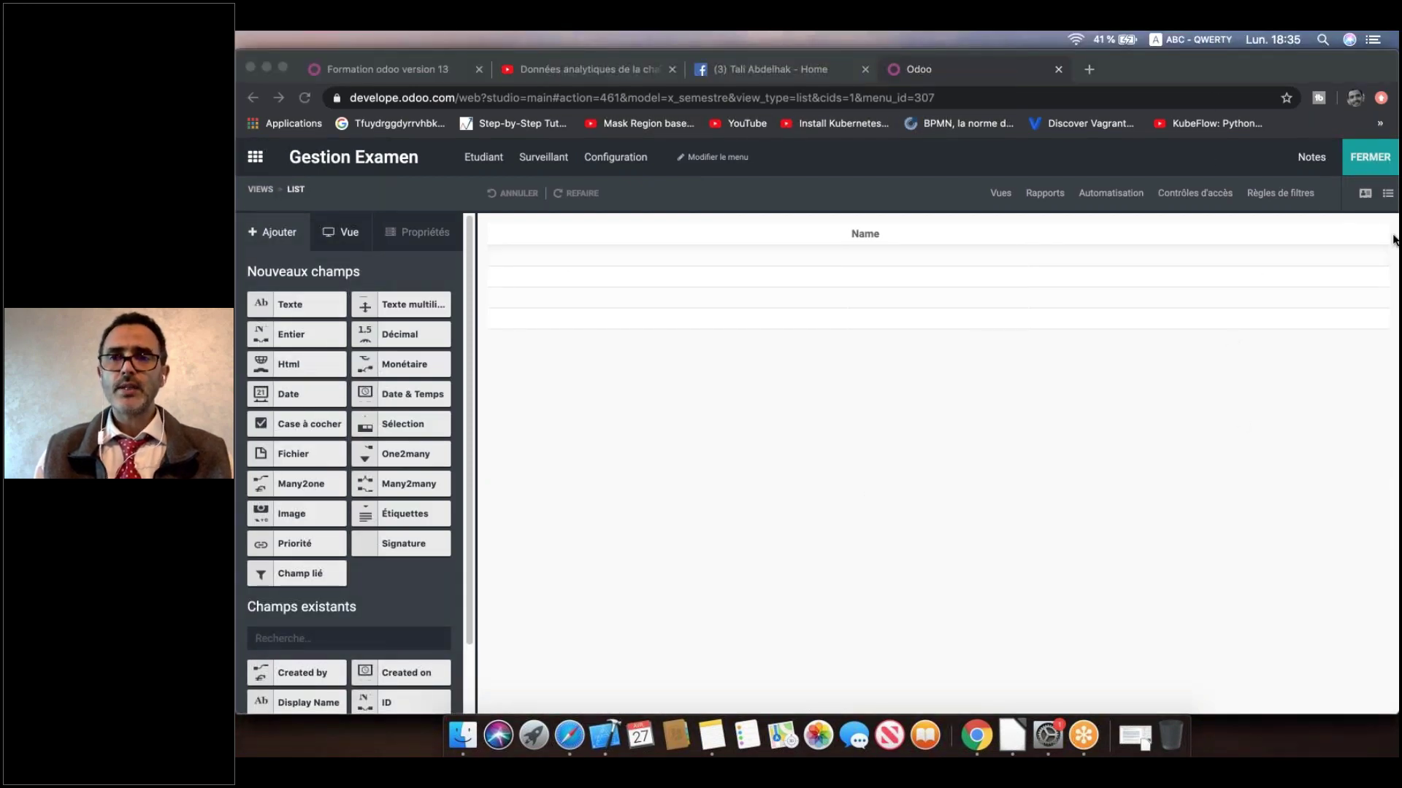
click(1368, 201)
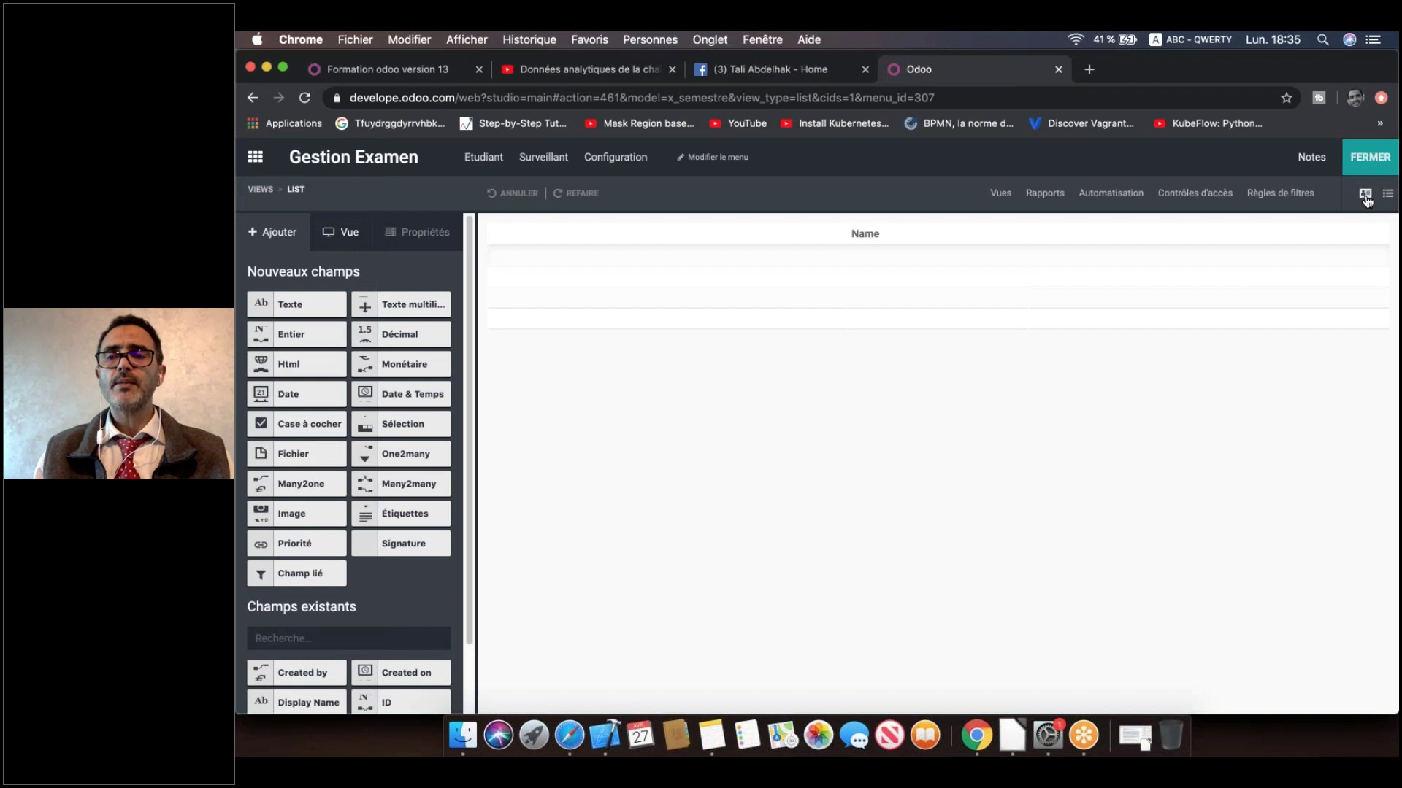
click(1366, 194)
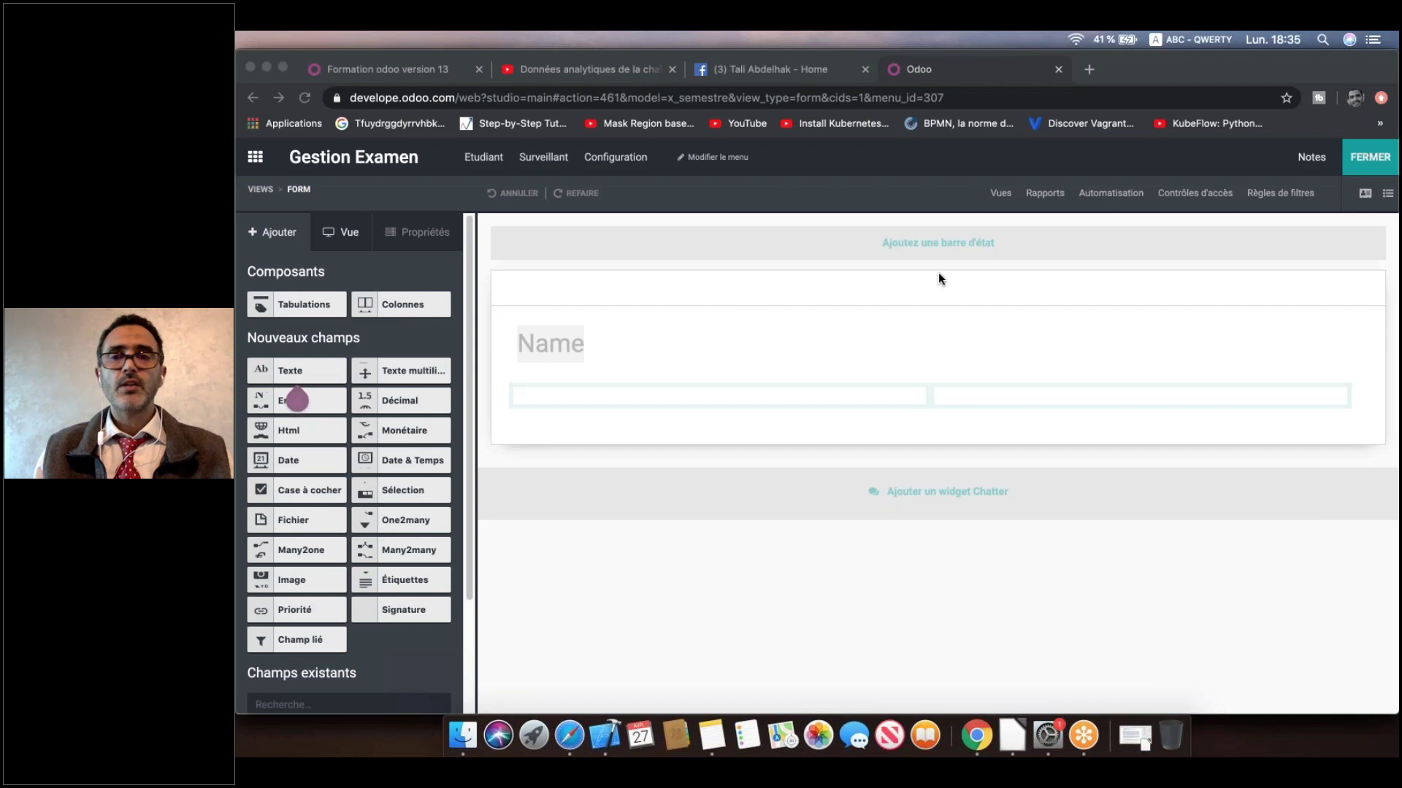
Step: Examine the form views of the Année universitaire, Type examen and Session models under Configuration
click(609, 160)
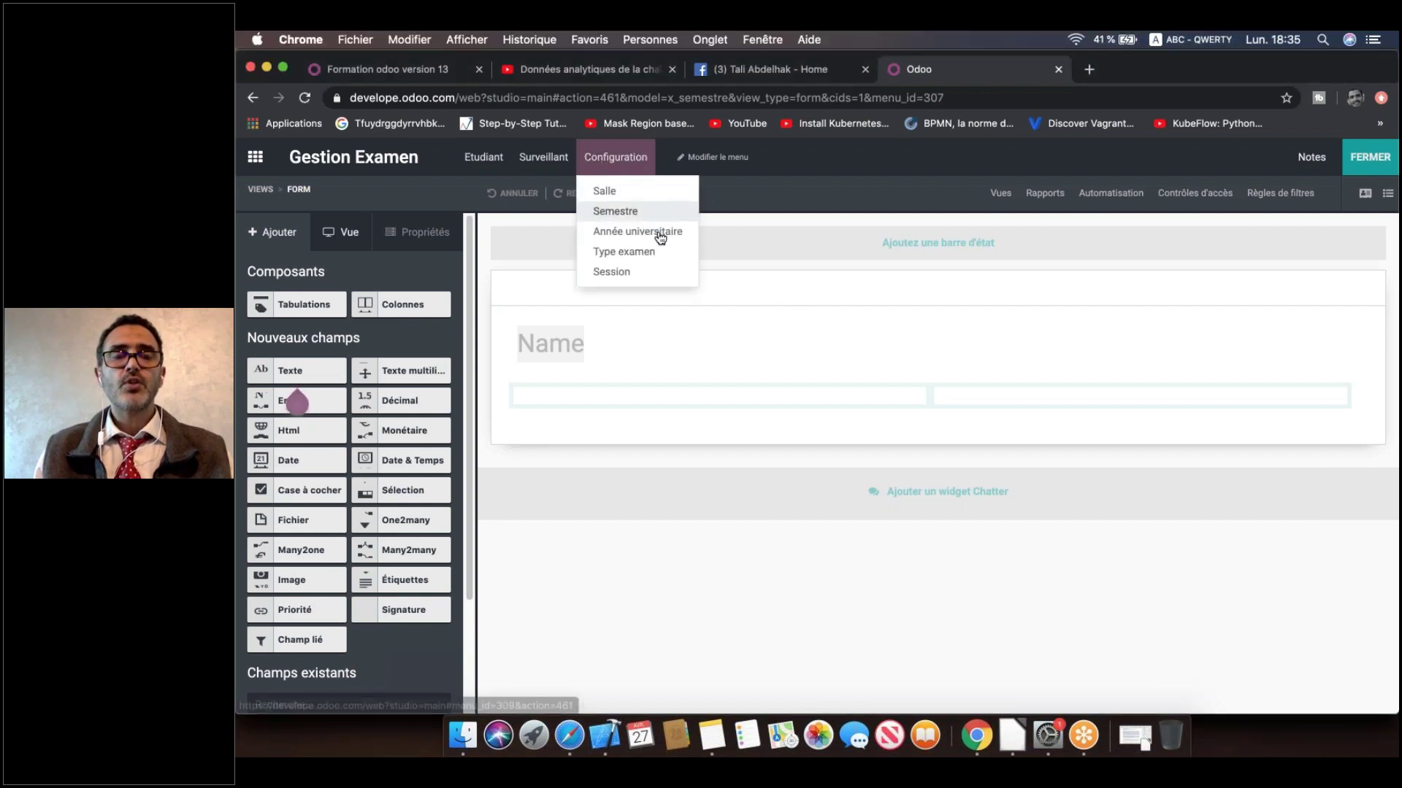
click(637, 232)
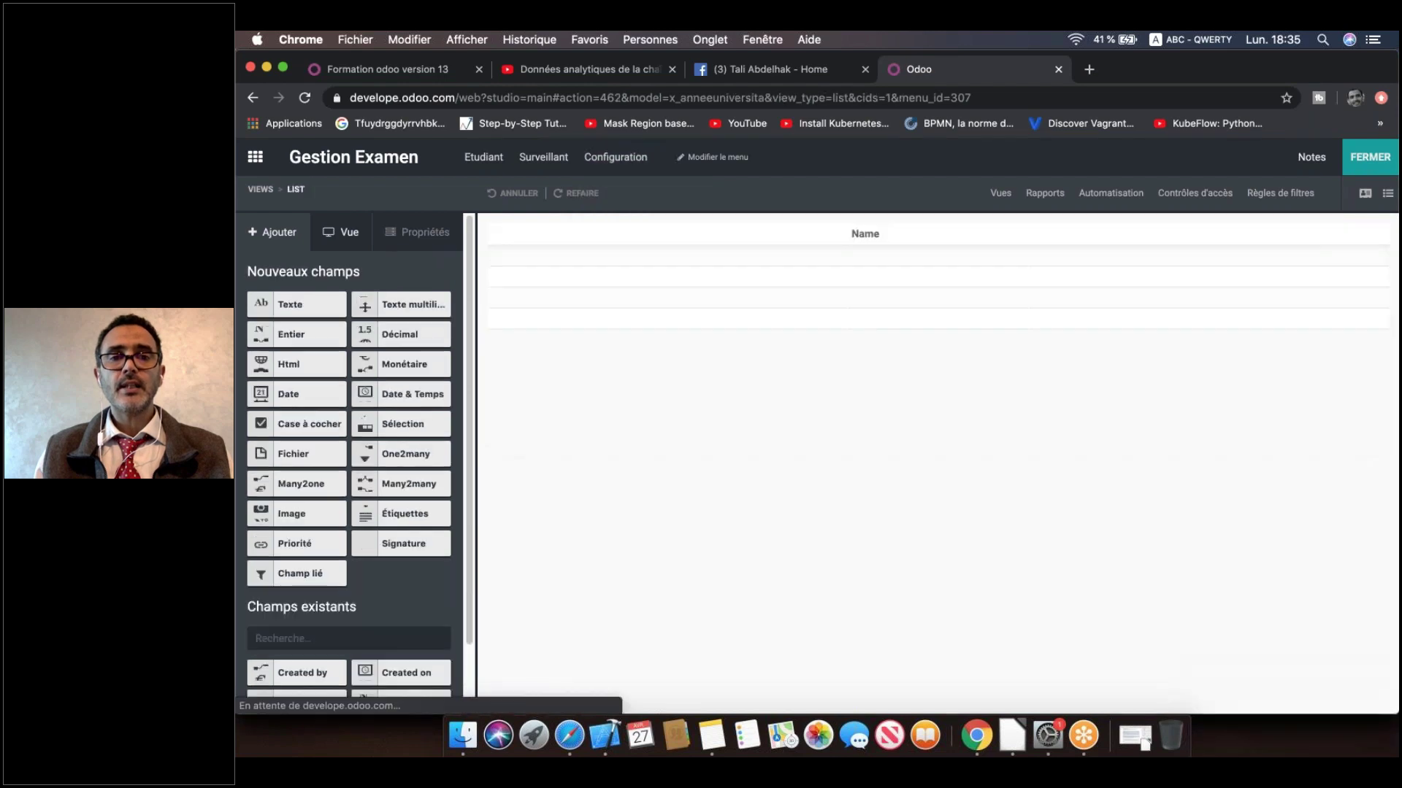
click(1365, 195)
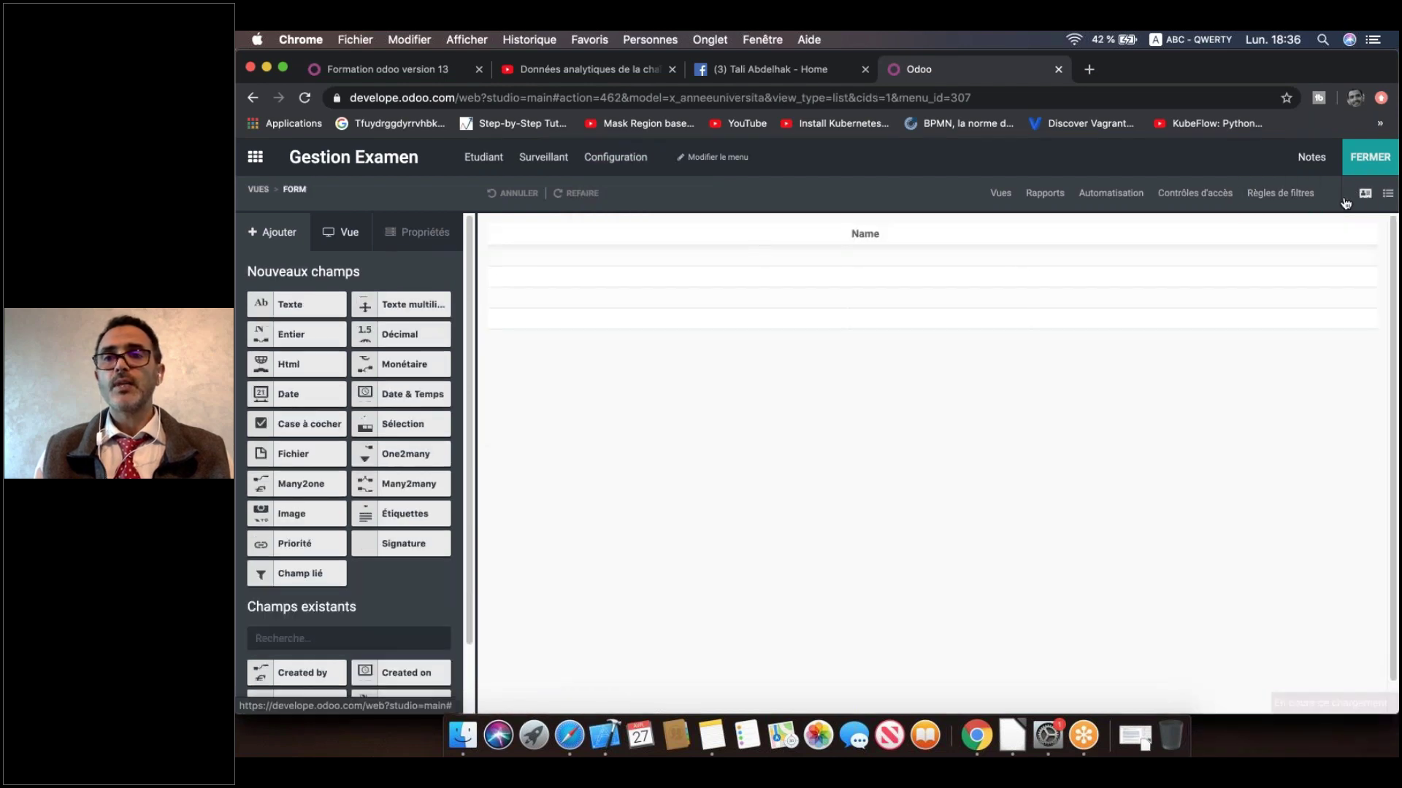
drag(296, 401, 297, 401)
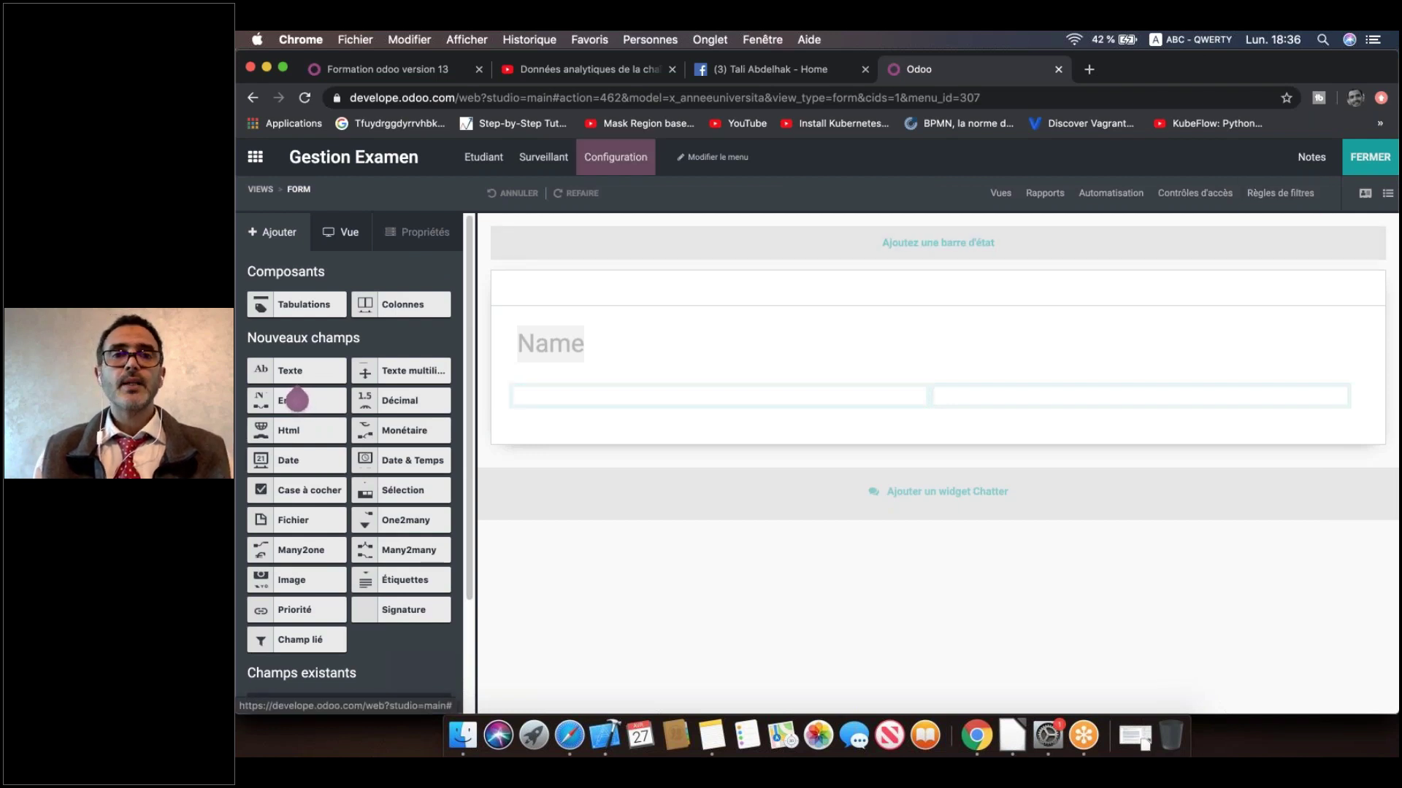
click(616, 157)
click(645, 256)
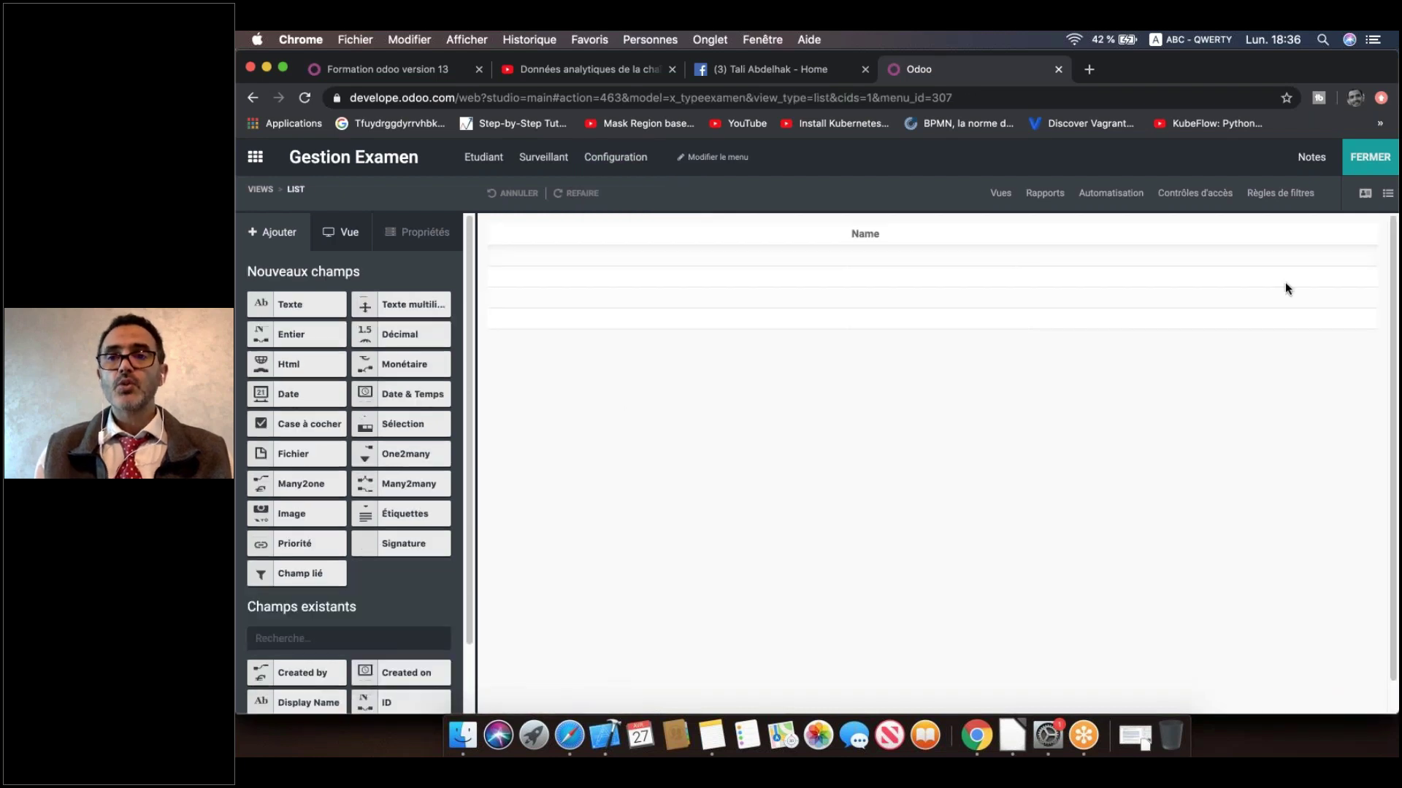
click(1365, 192)
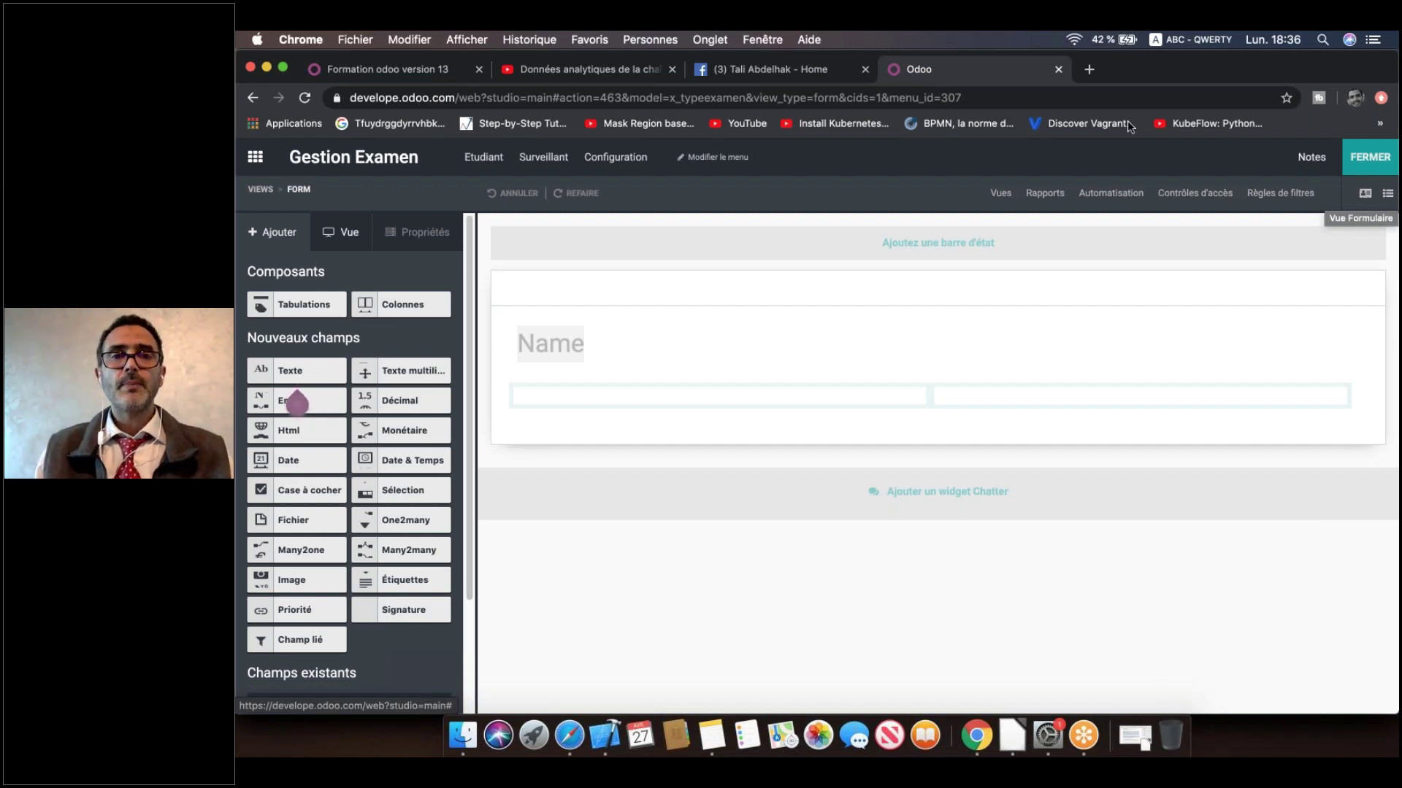
click(615, 157)
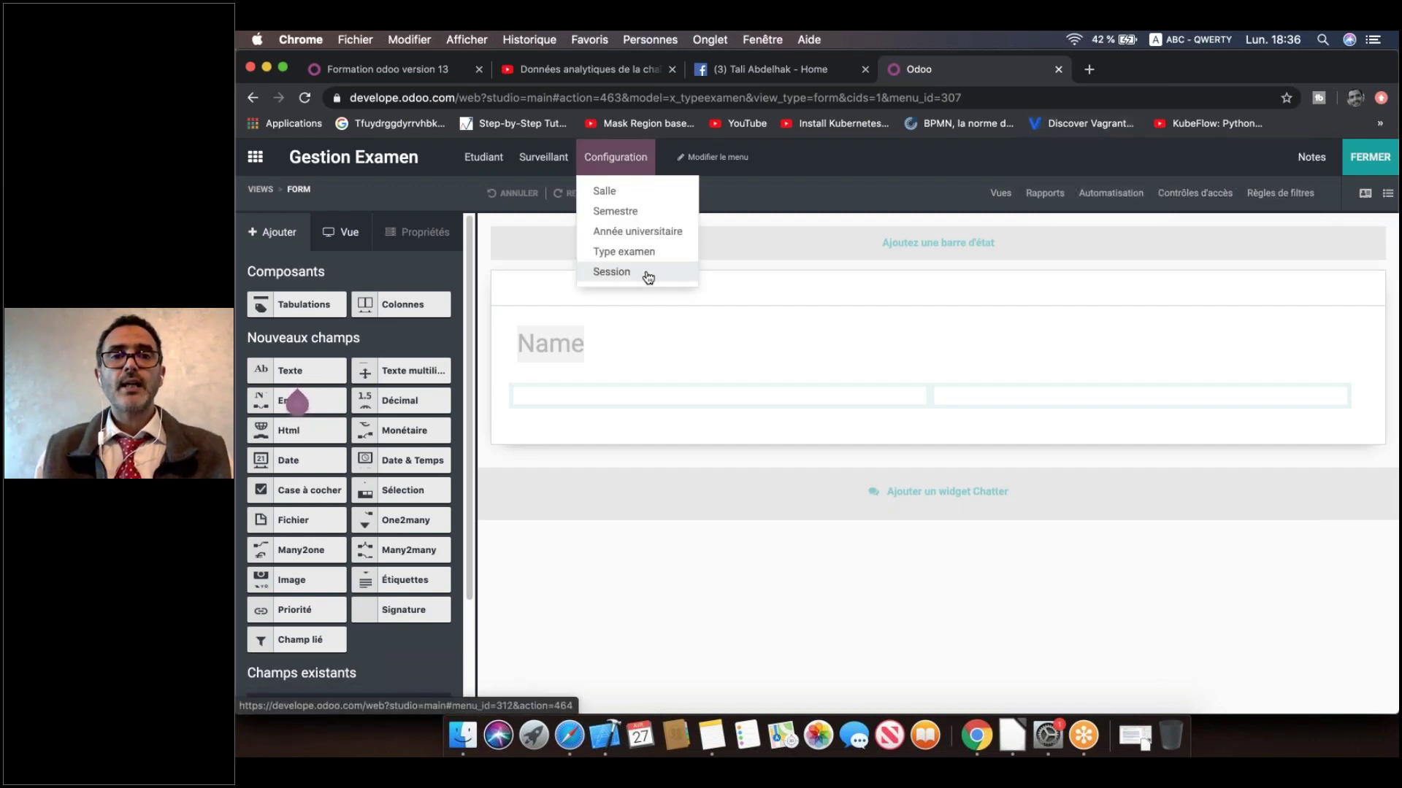
click(644, 273)
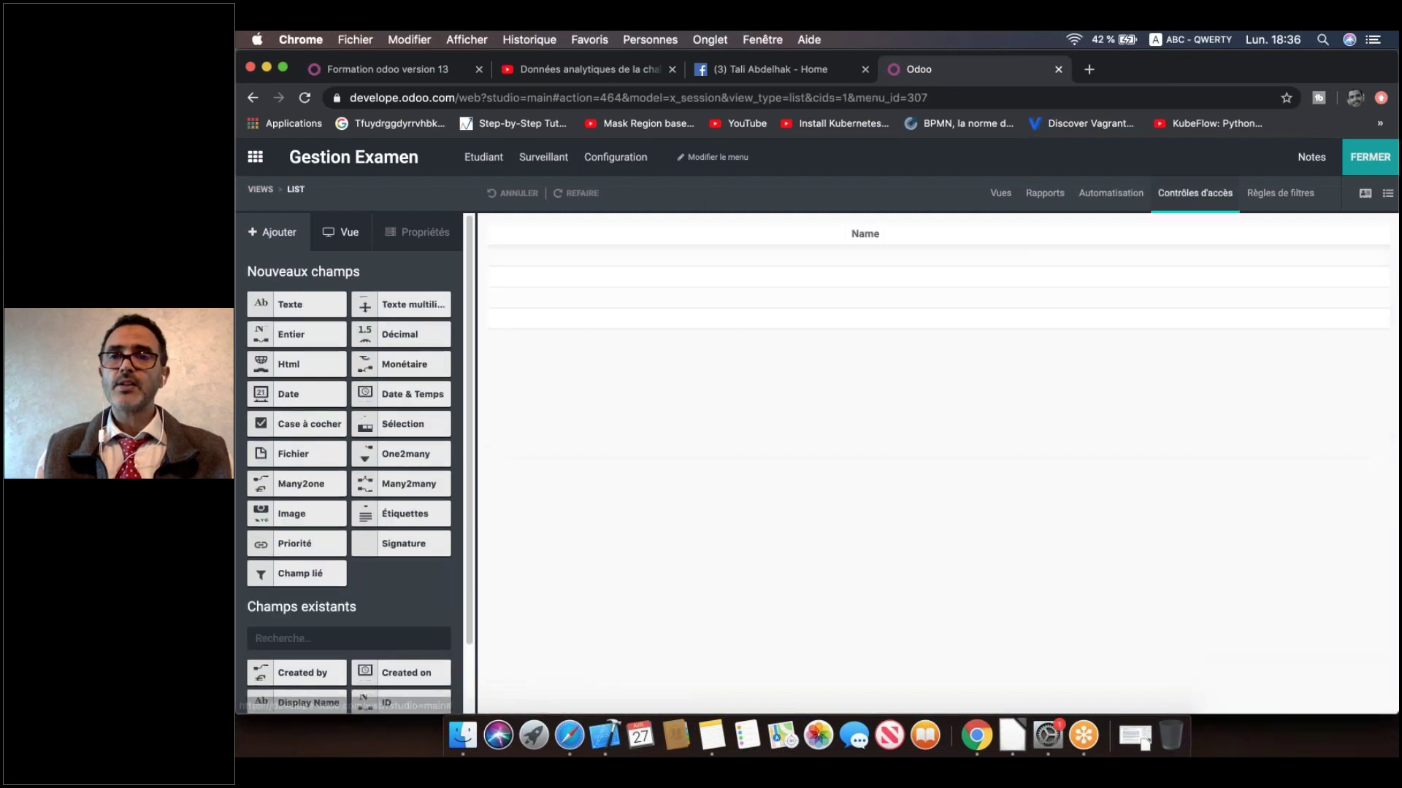
click(1365, 193)
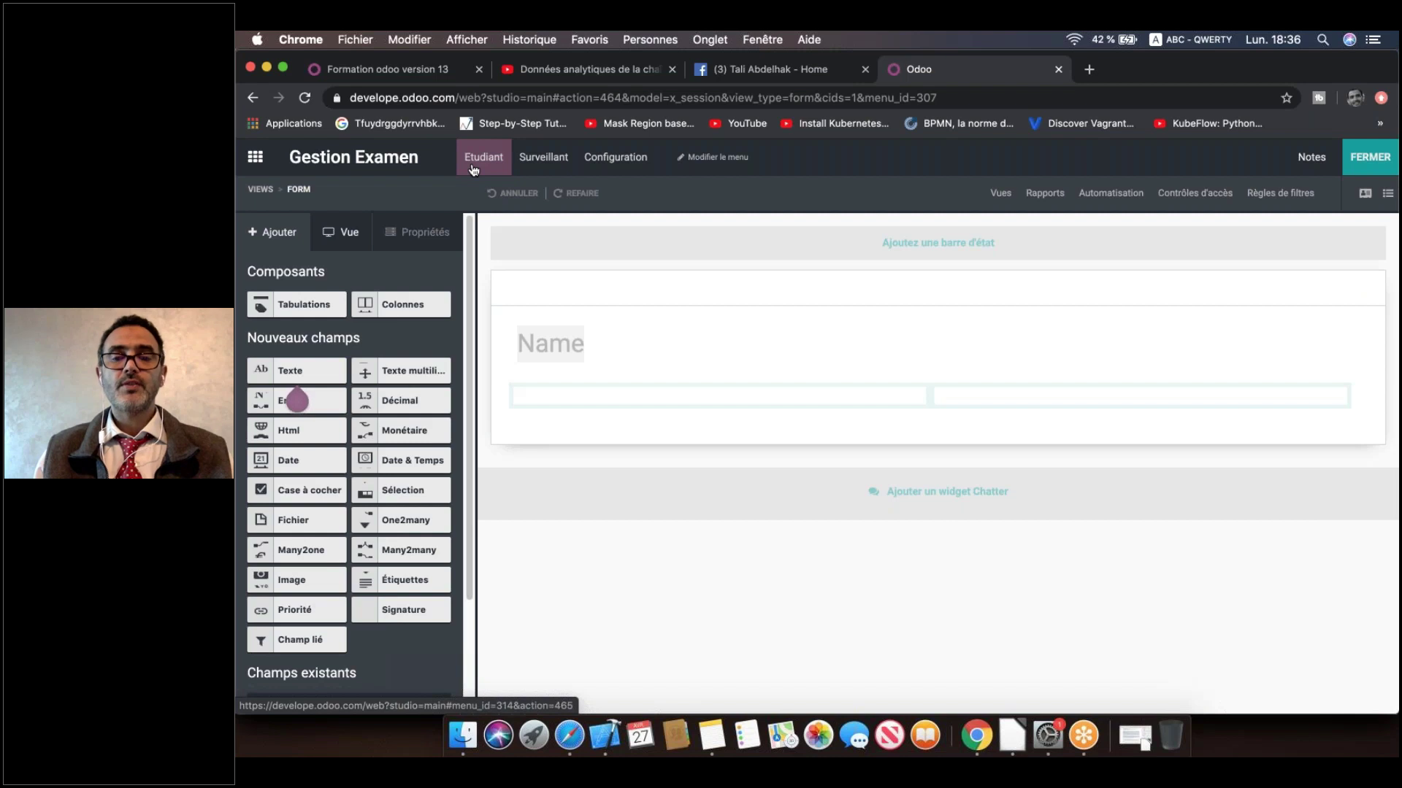
Step: Close Studio and open the Gestion Examen app from the home screen
click(1370, 157)
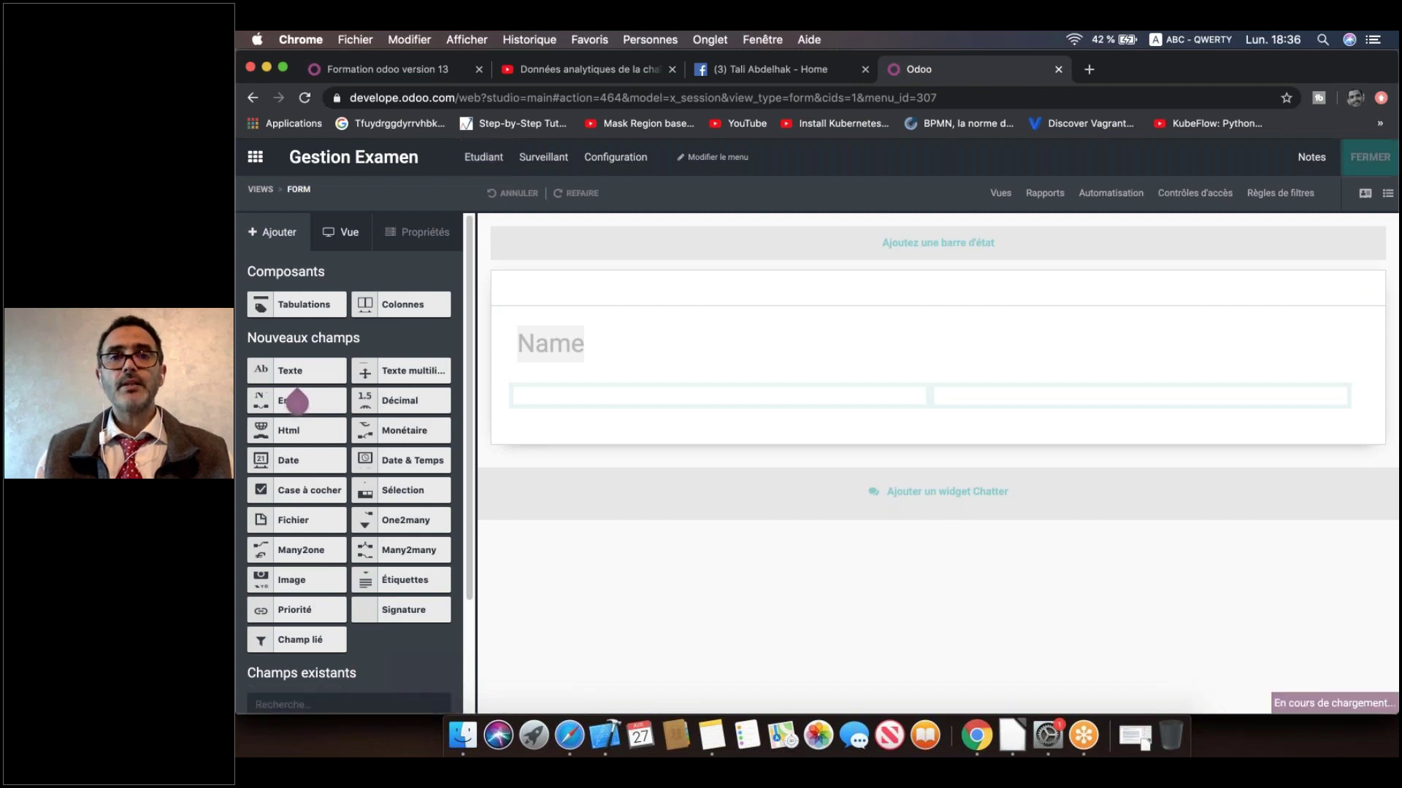
click(254, 157)
click(1270, 200)
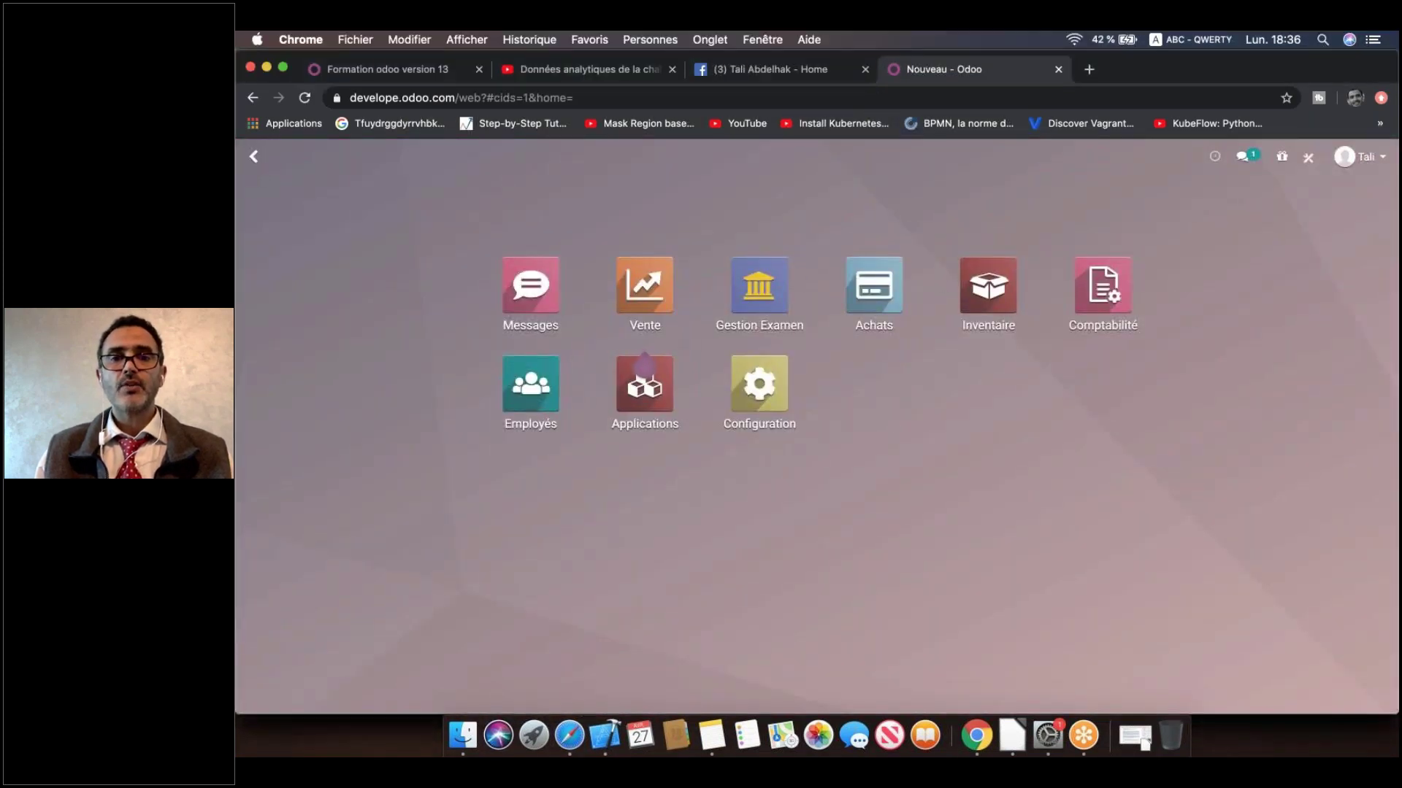
click(759, 286)
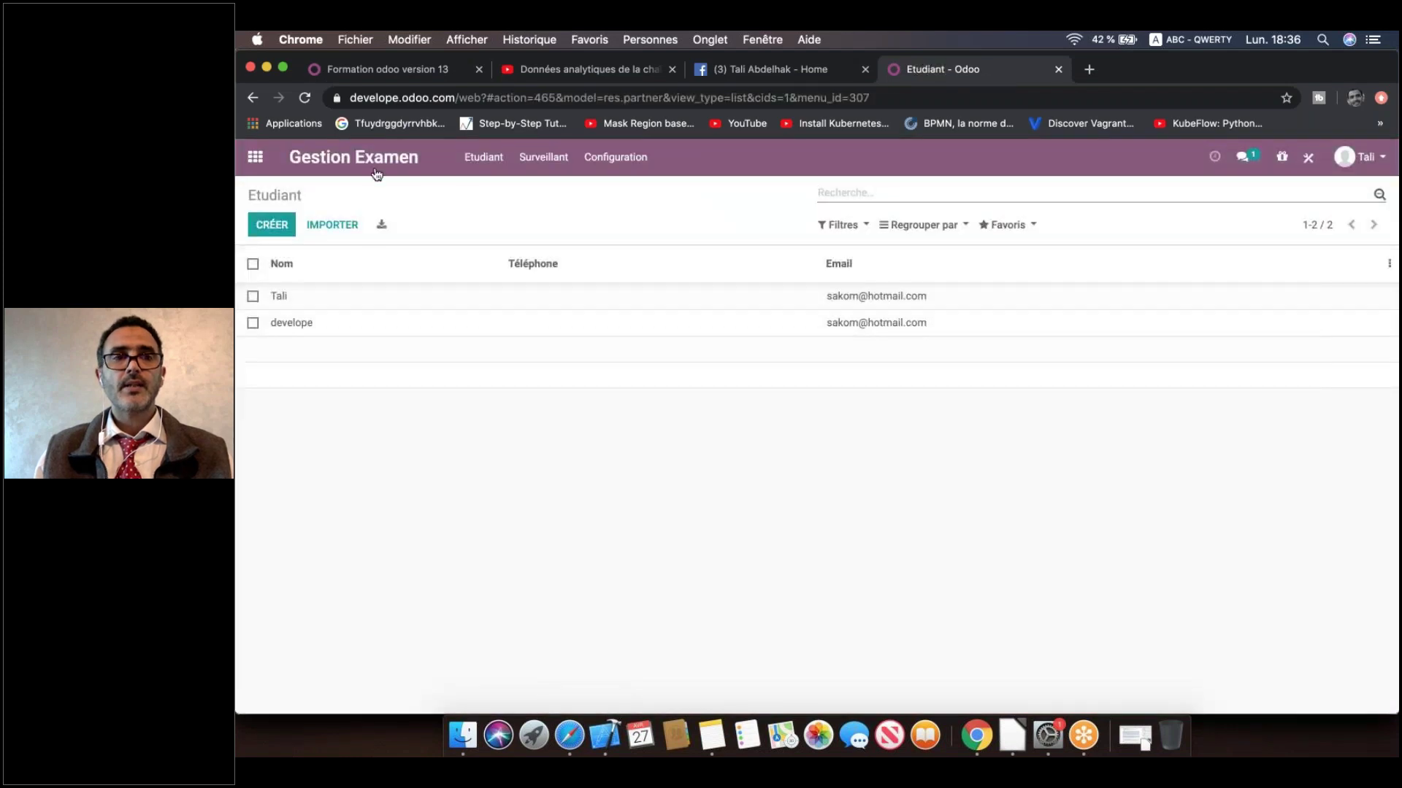
Step: Create and save a Salle record named "Salle" with Nombre de place set to 20
click(636, 169)
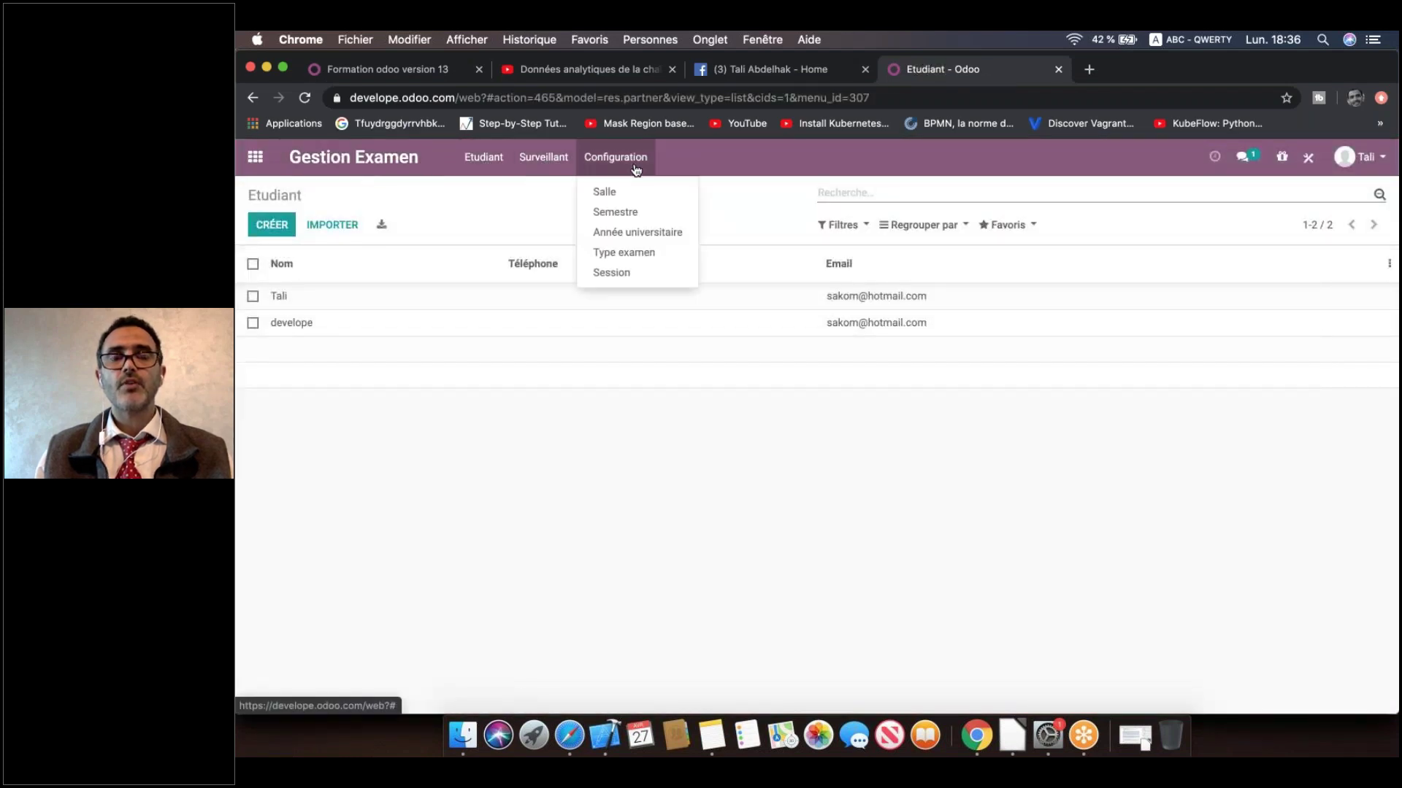
click(620, 191)
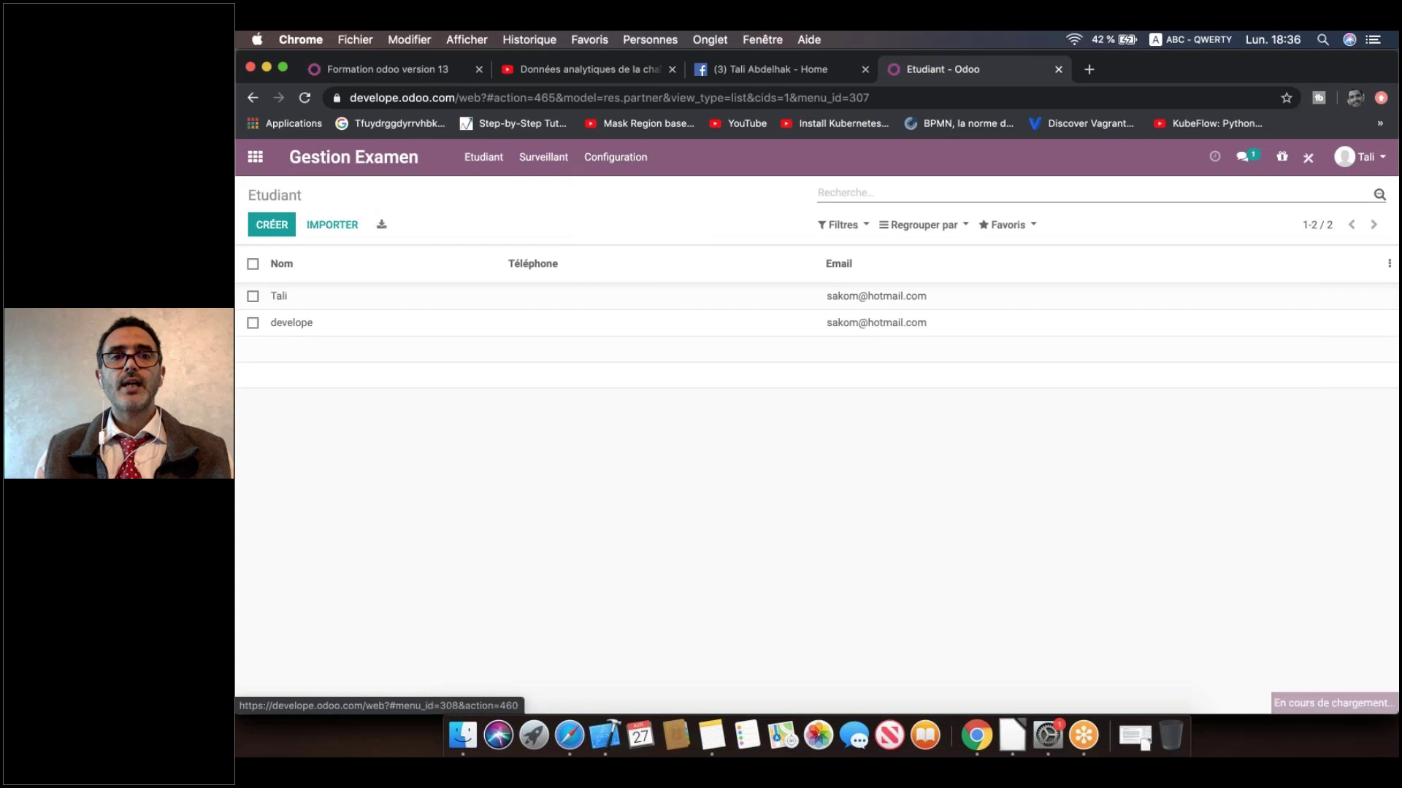
click(270, 233)
text(Salle)
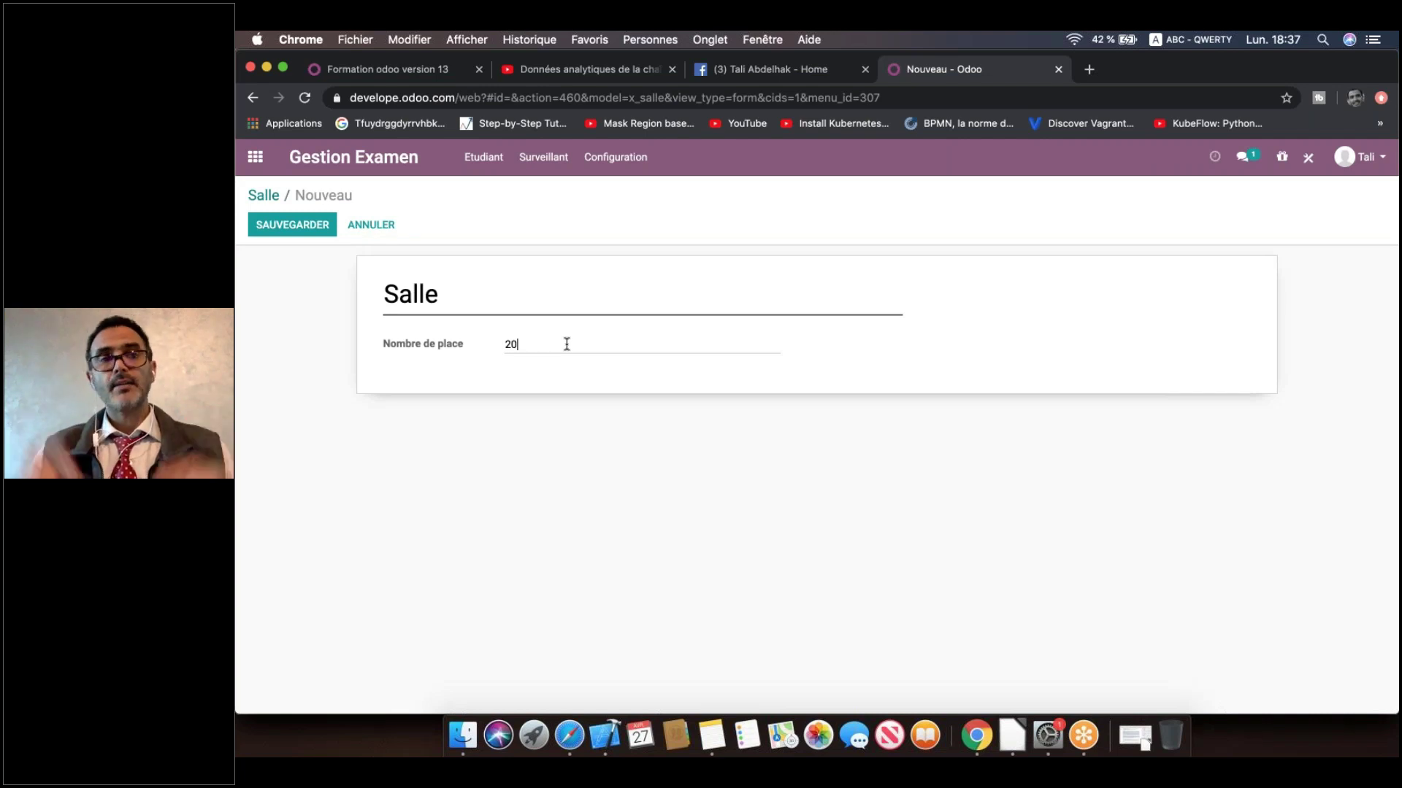
click(296, 228)
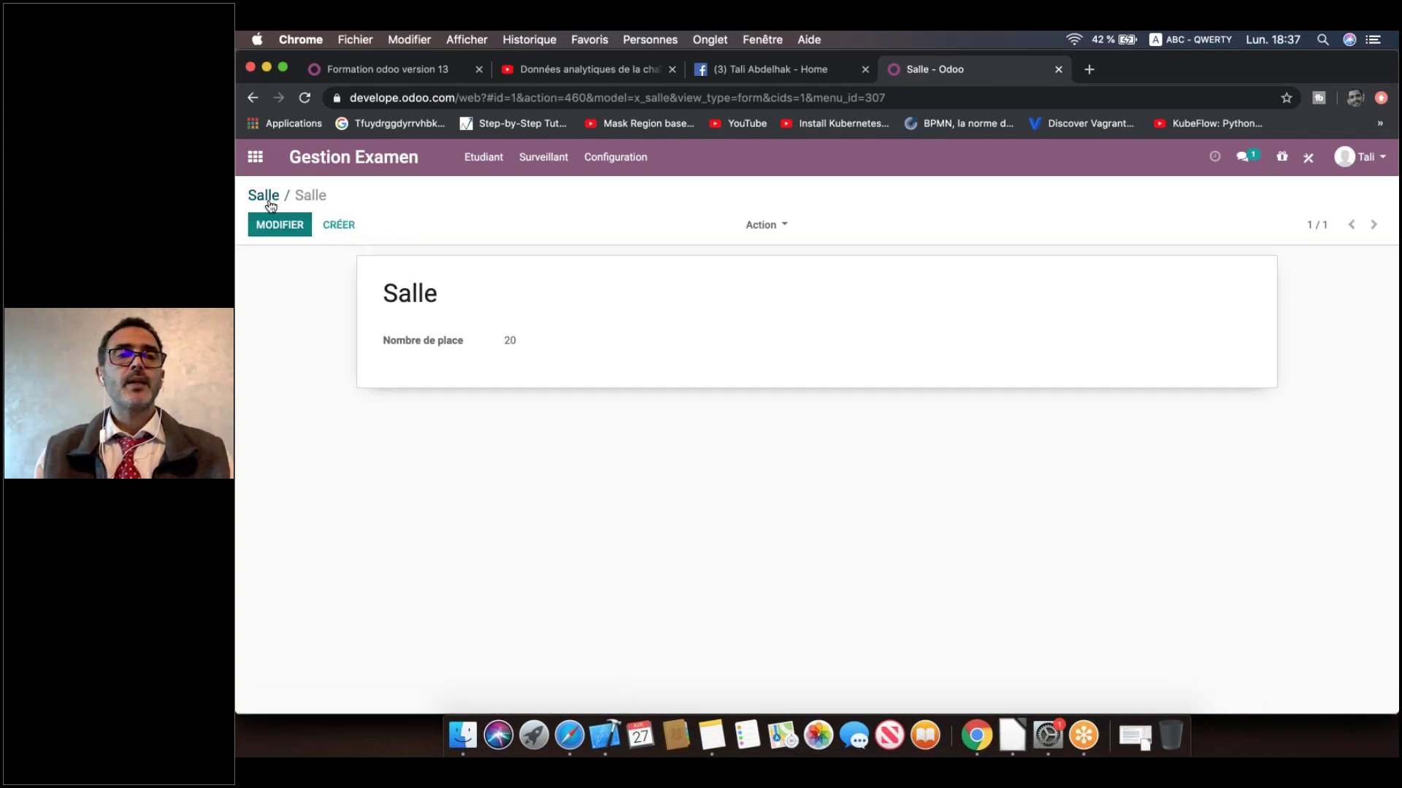
Step: Rename the saved room record as "Salle 1" and save it
click(296, 227)
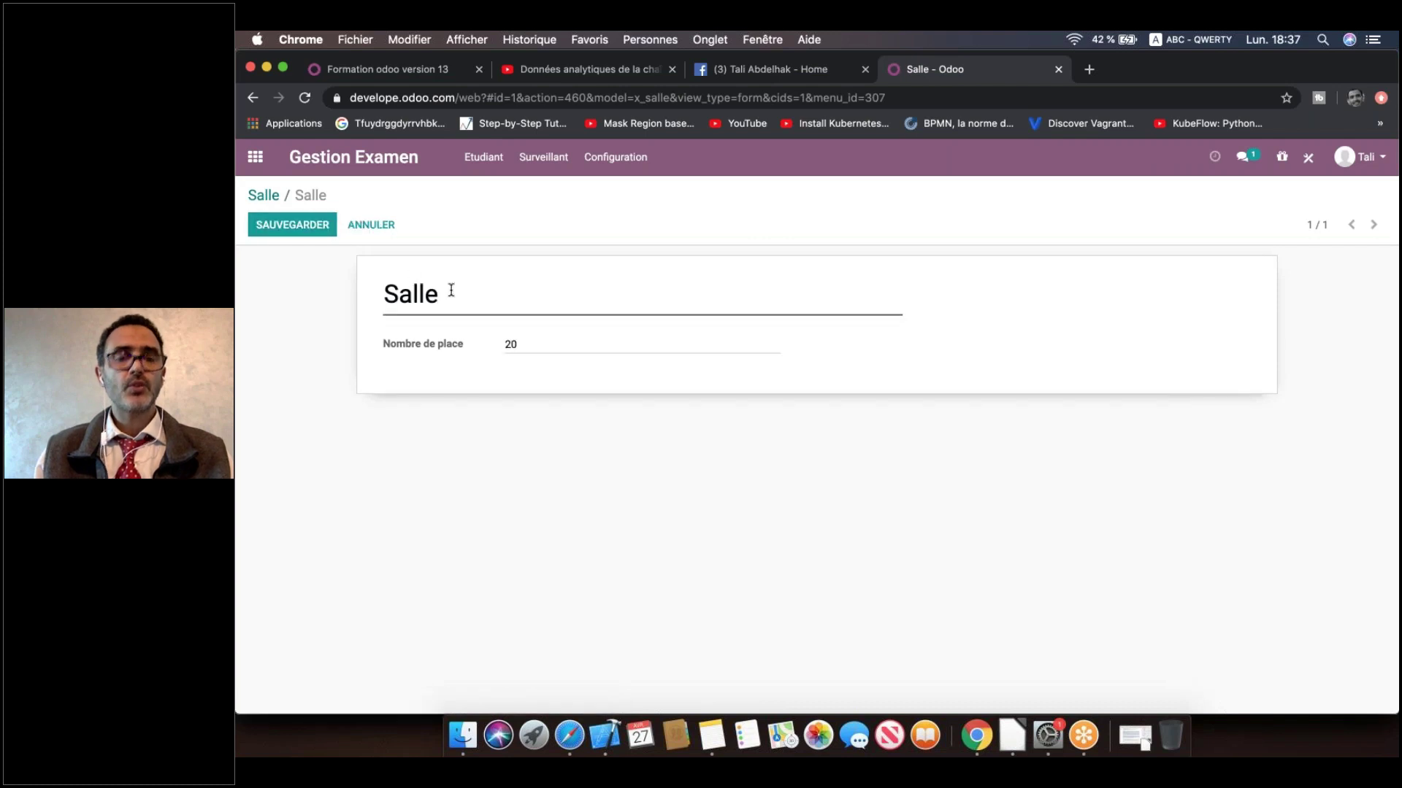
text(1)
click(313, 226)
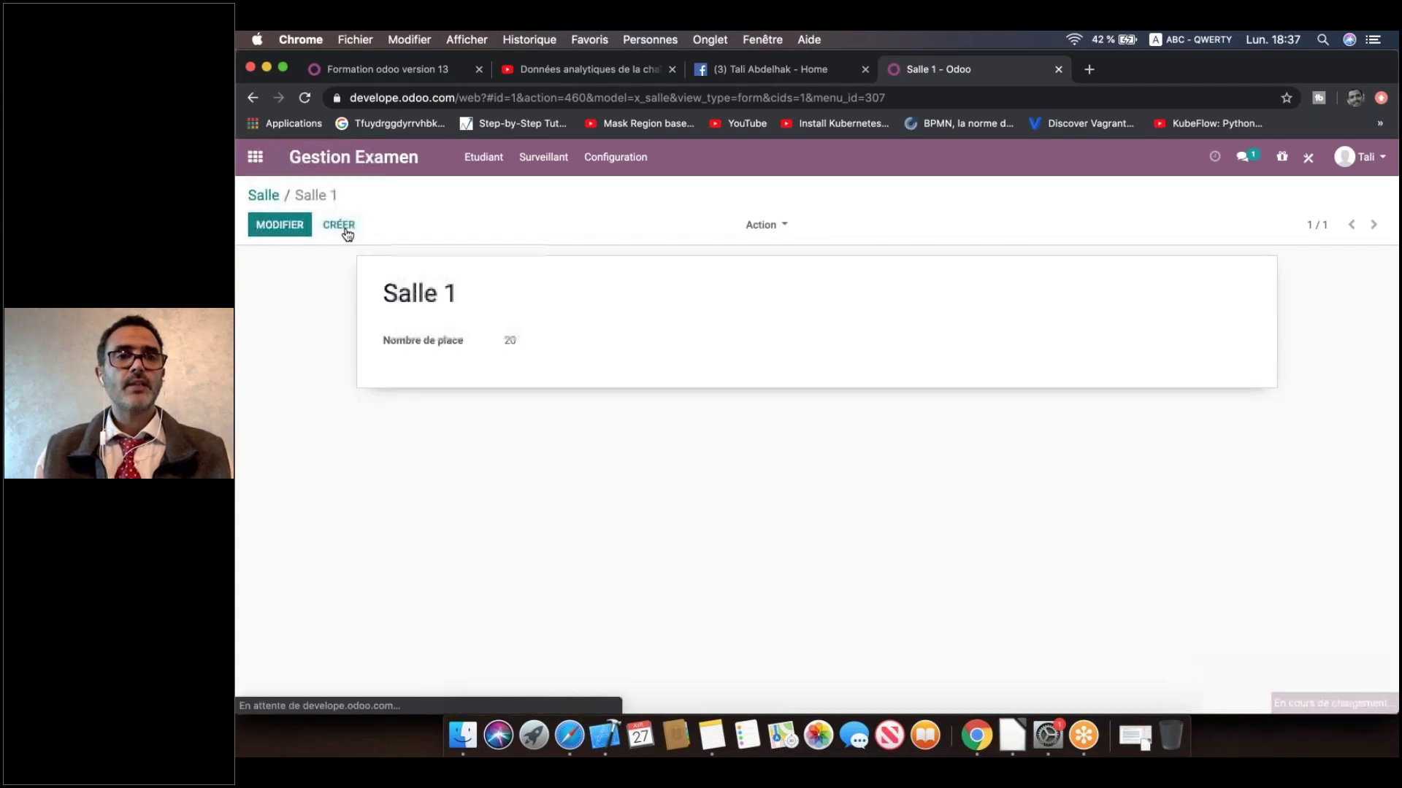
Step: Create a second room record named "Salle 2", set its Nombre de place to 20 and save it
click(334, 228)
text(Sa)
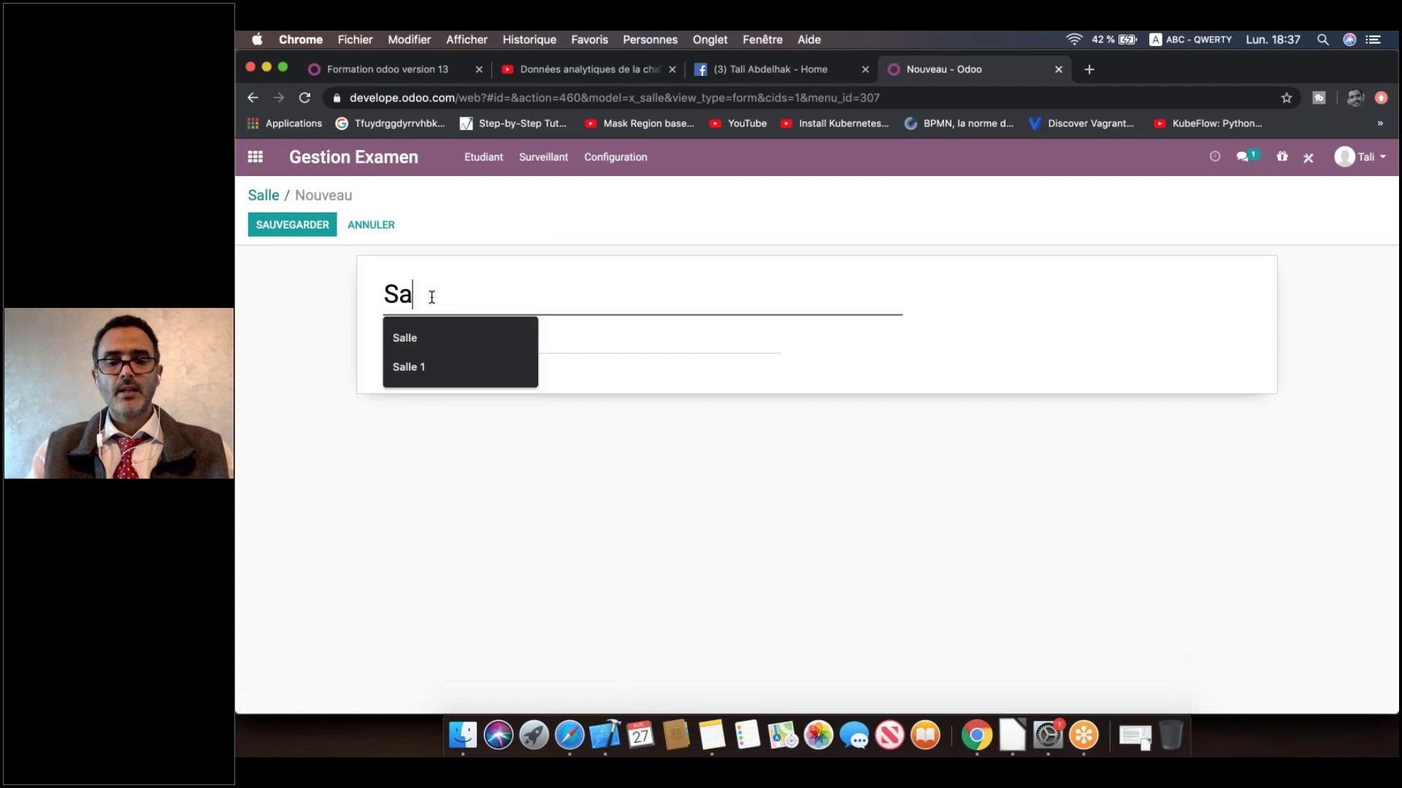
text(lle 2)
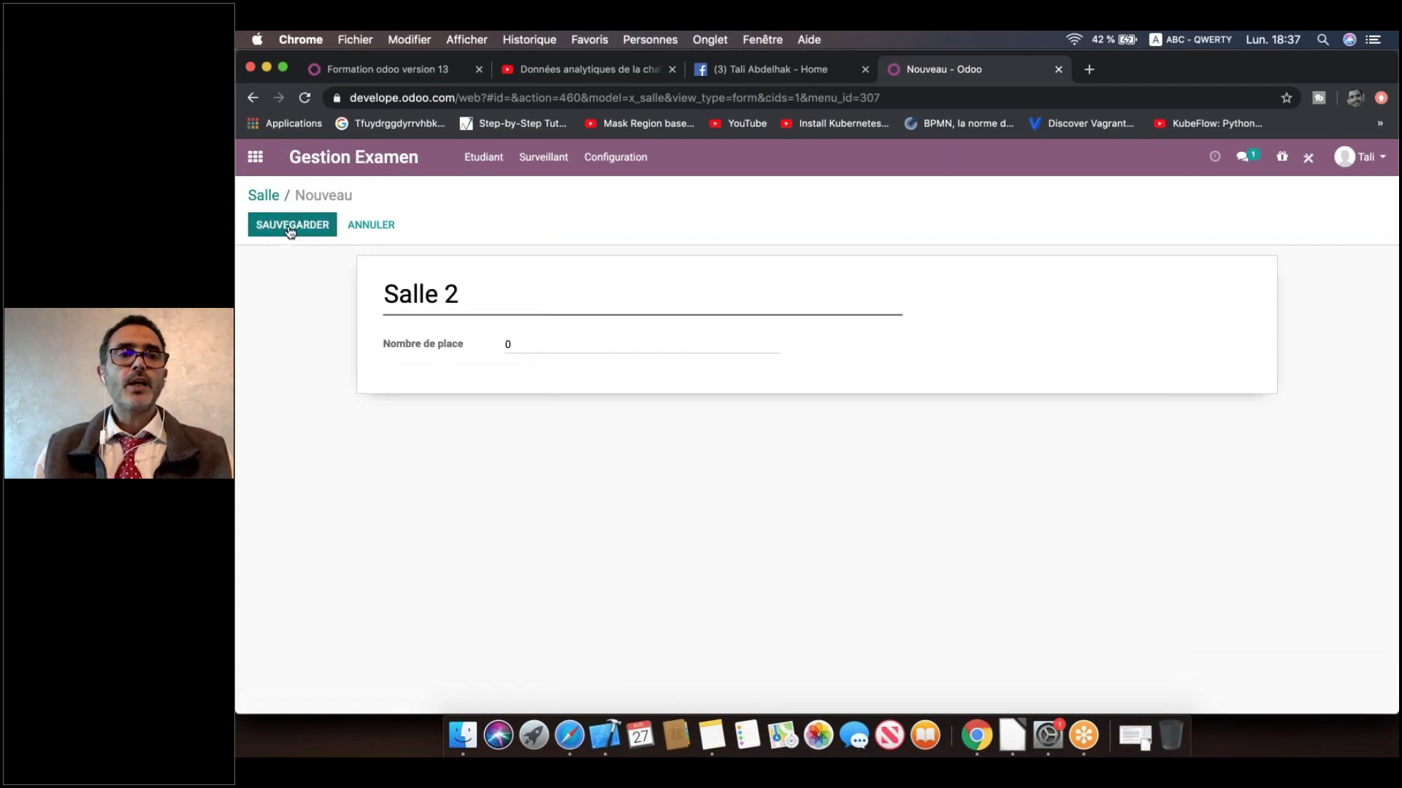
click(291, 225)
click(296, 227)
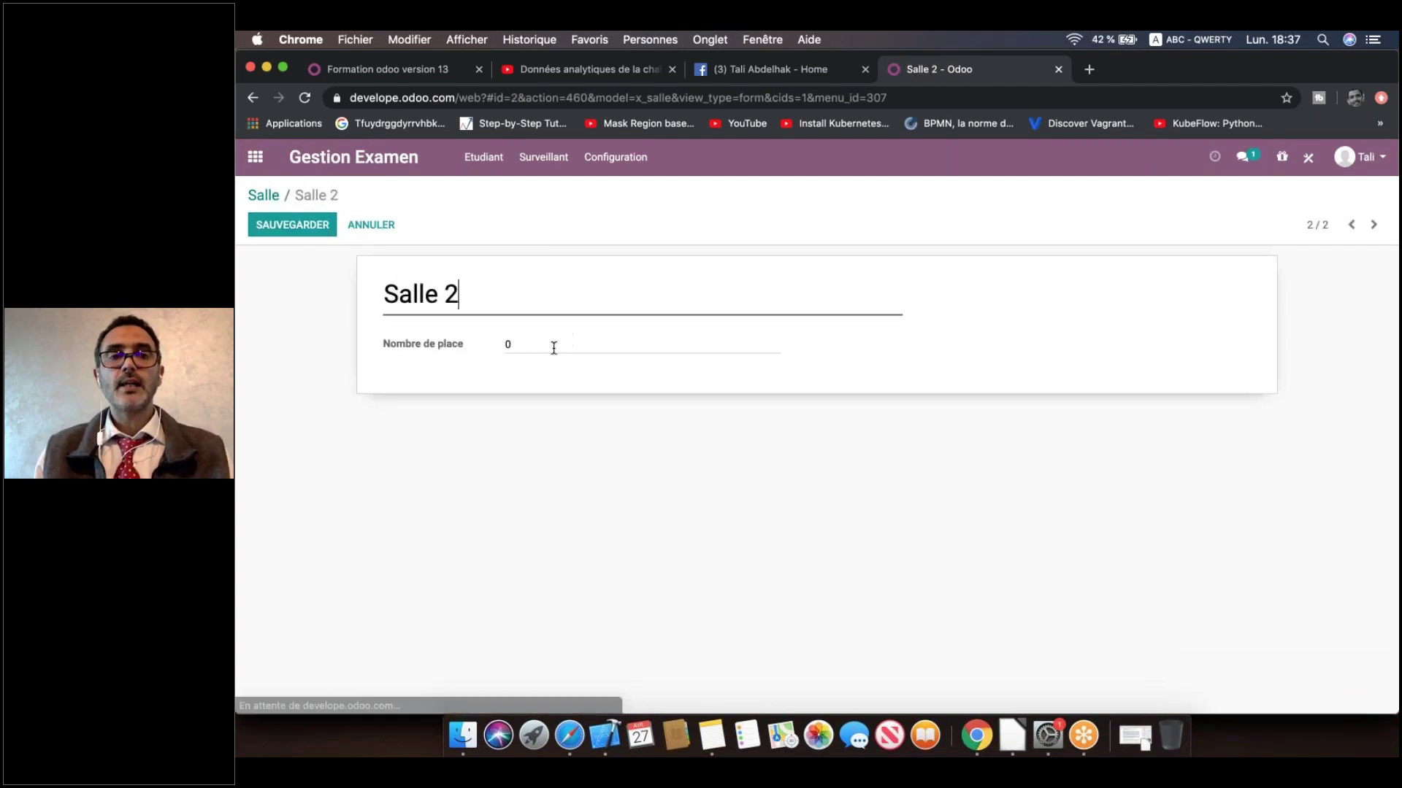
click(553, 347)
text(20)
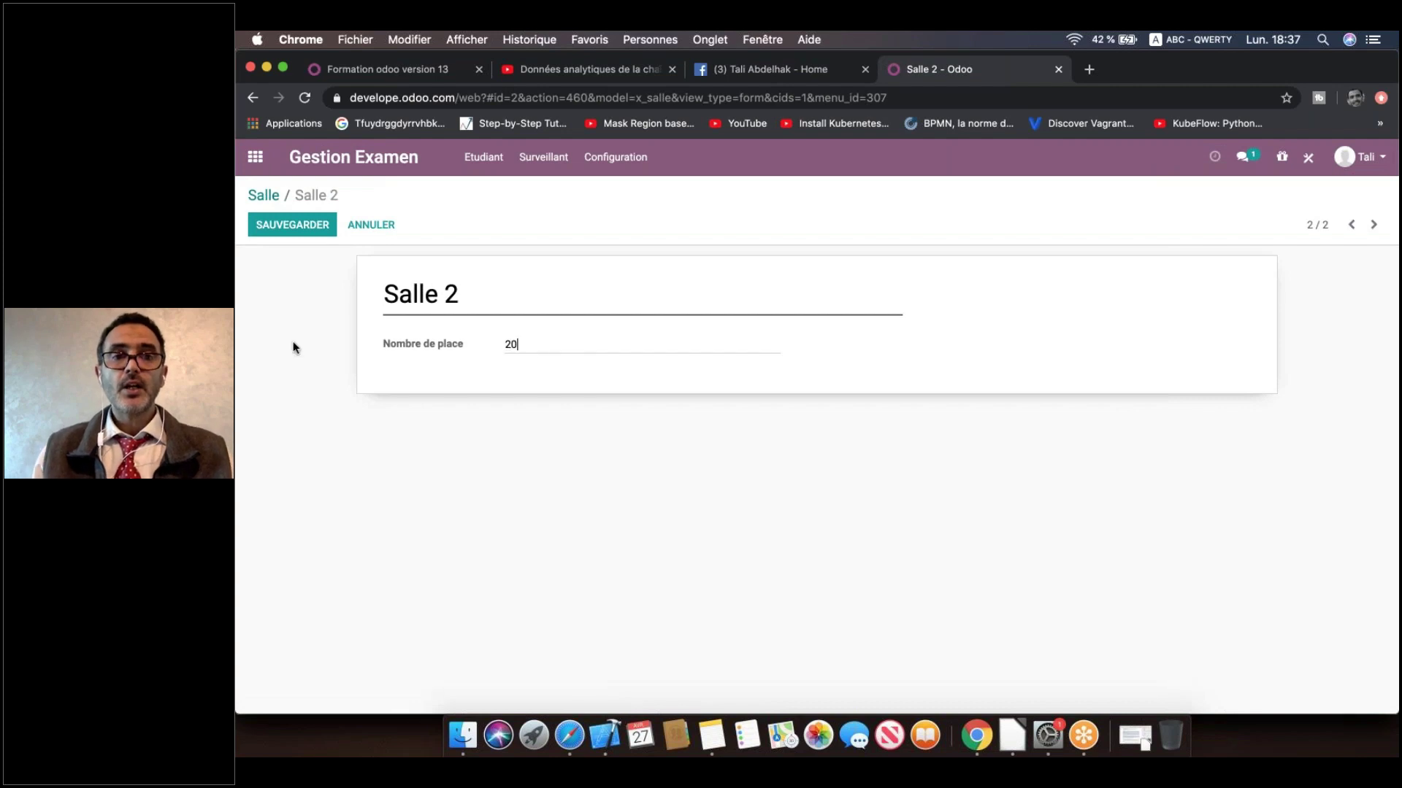
click(292, 225)
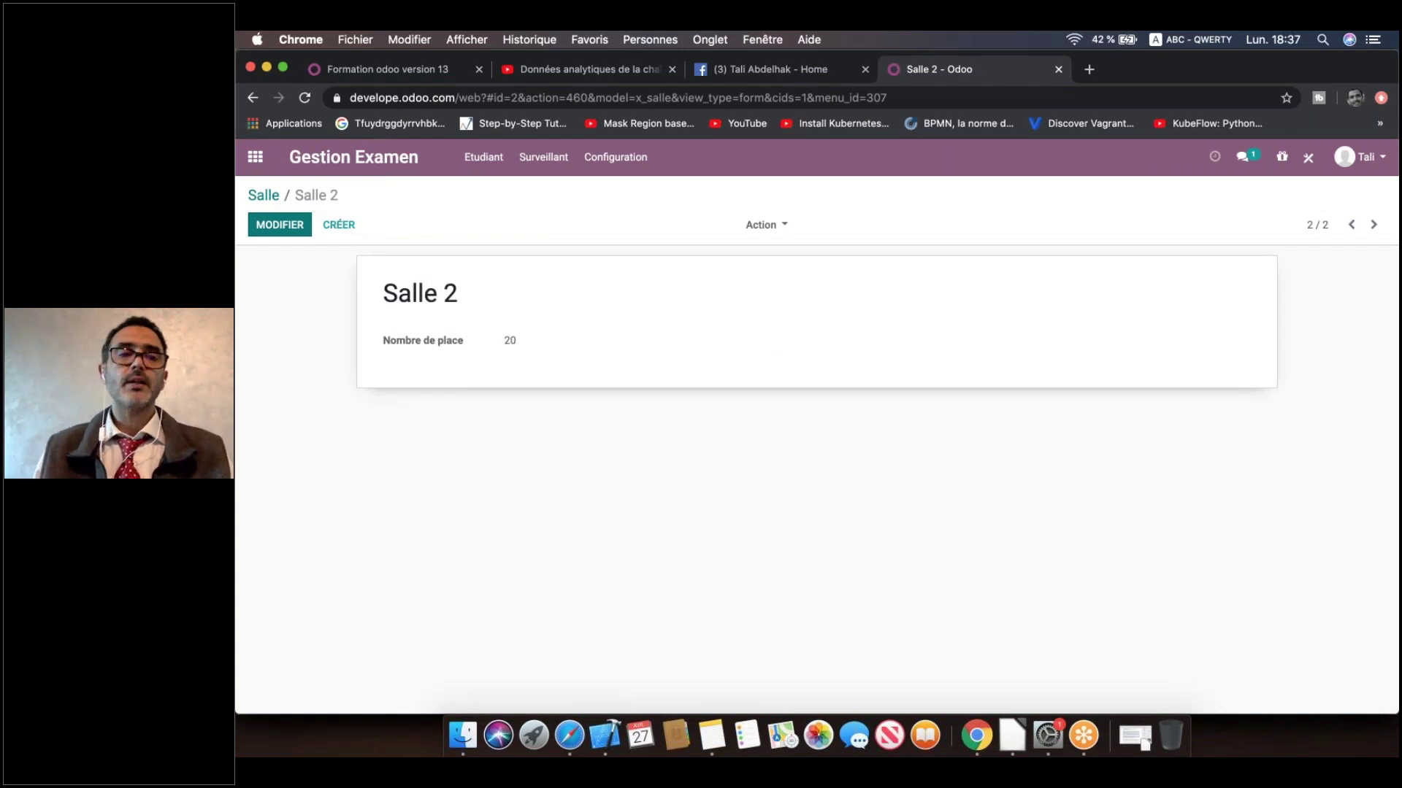
Step: Create and save a Semestre record named "Semestre 1"
click(626, 168)
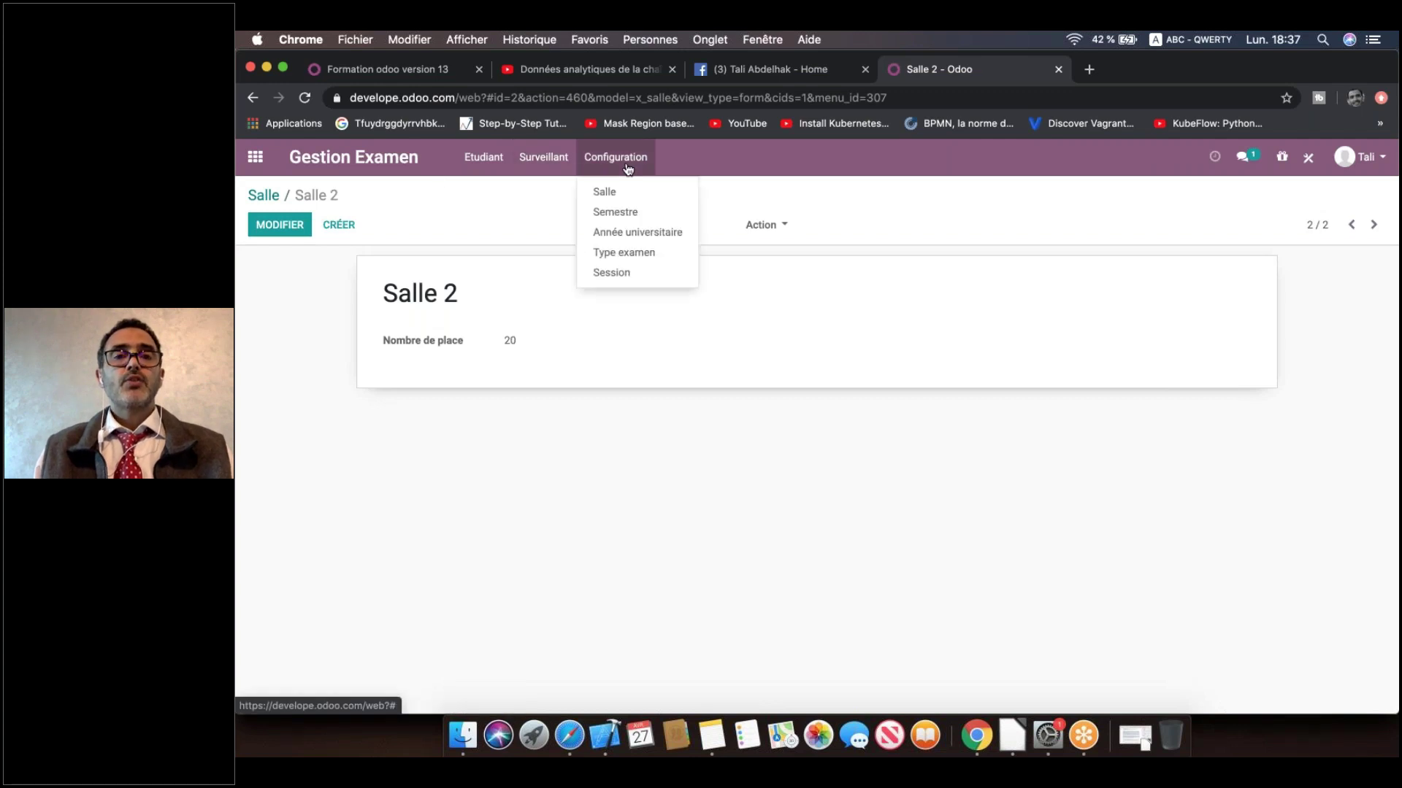
click(646, 214)
click(272, 224)
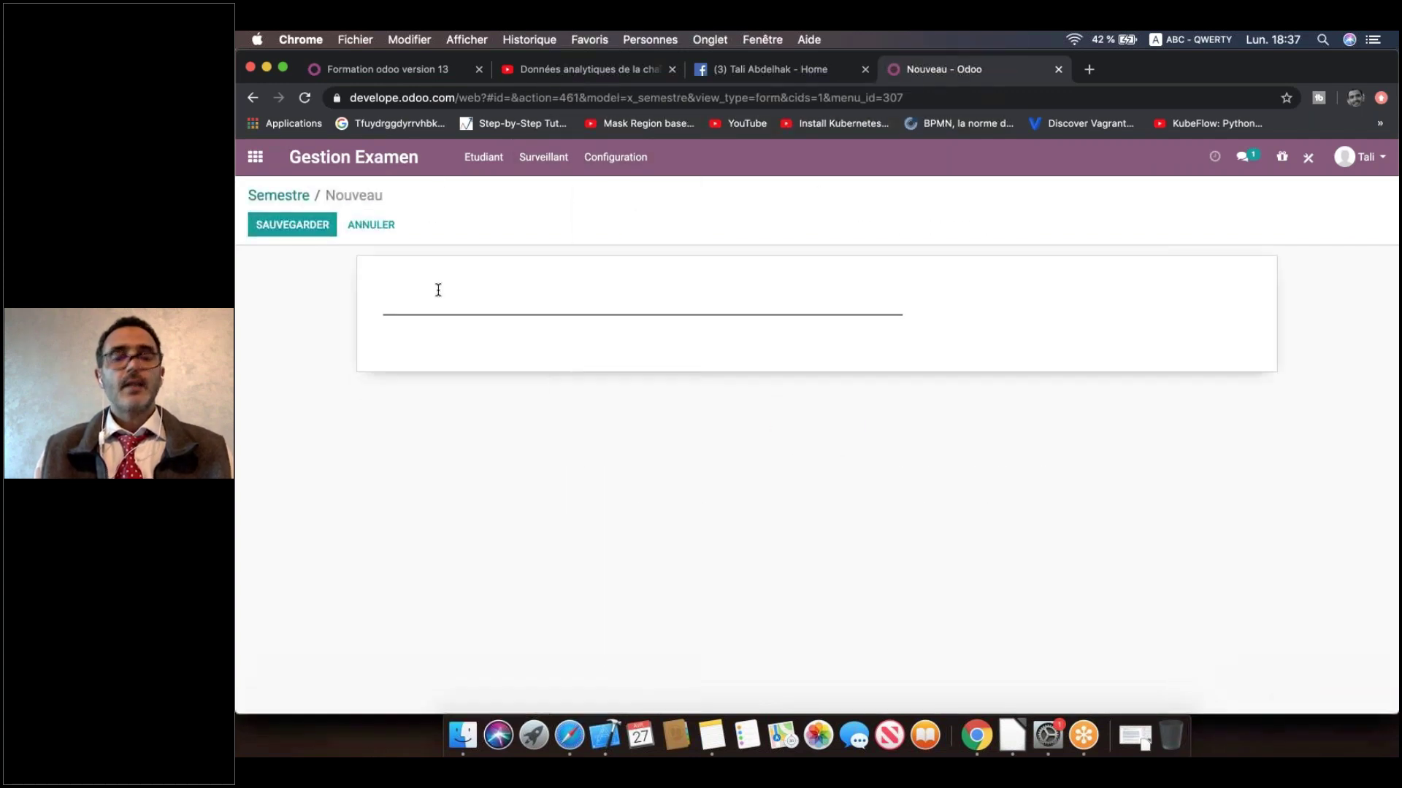
text(Seme)
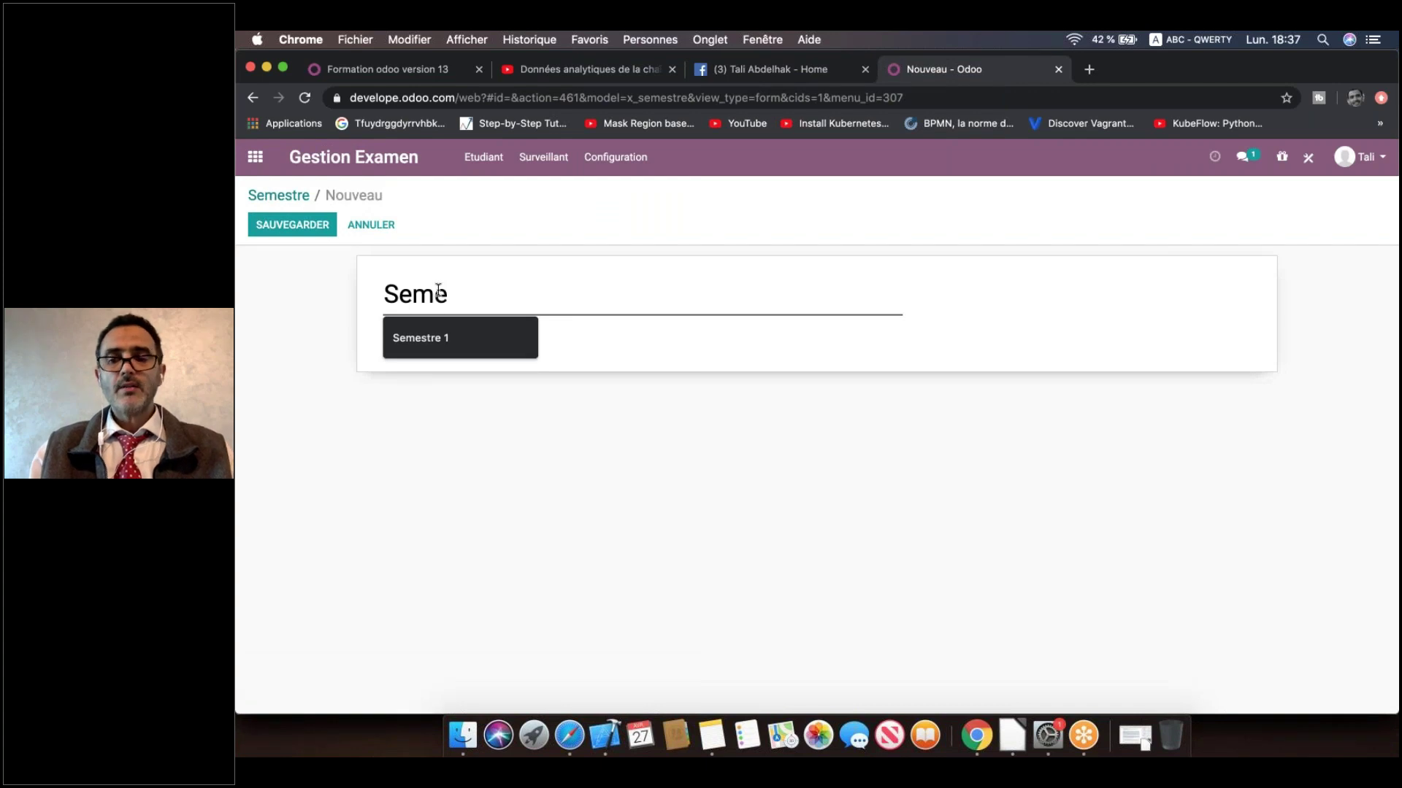
key(Down)
key(Return)
click(290, 227)
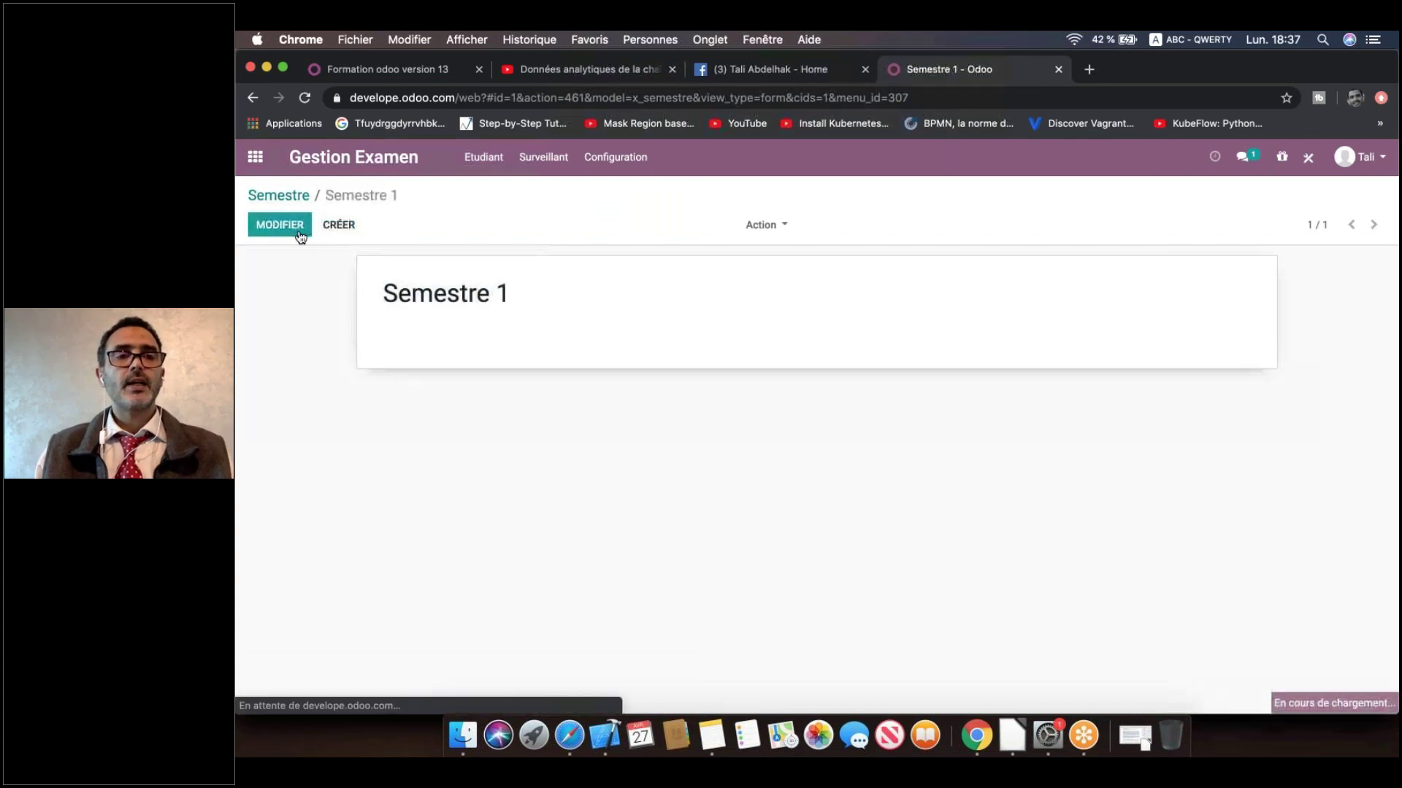
Step: Create and save a second semester record named "Semestre 2"
click(347, 223)
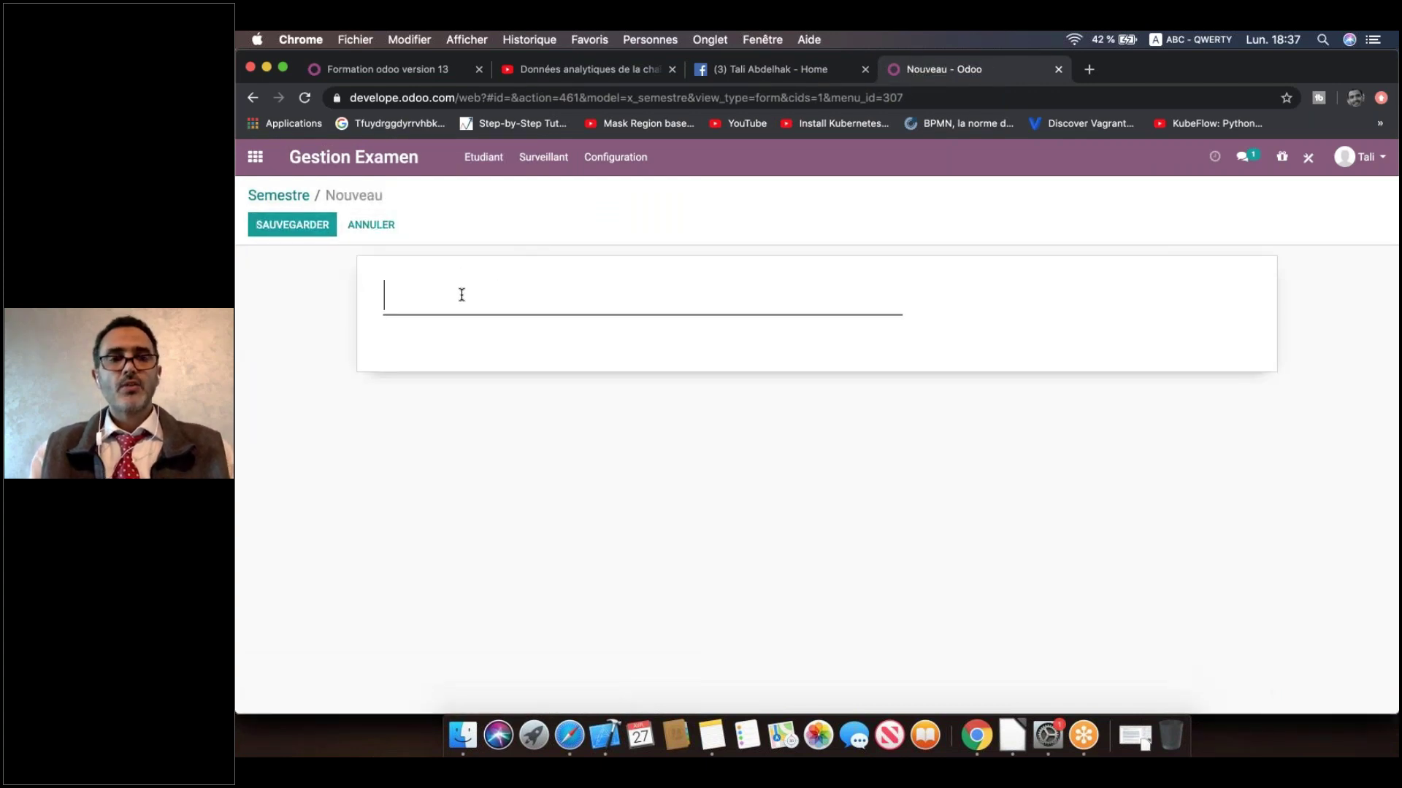
text(Se)
key(Down)
key(Down)
key(Return)
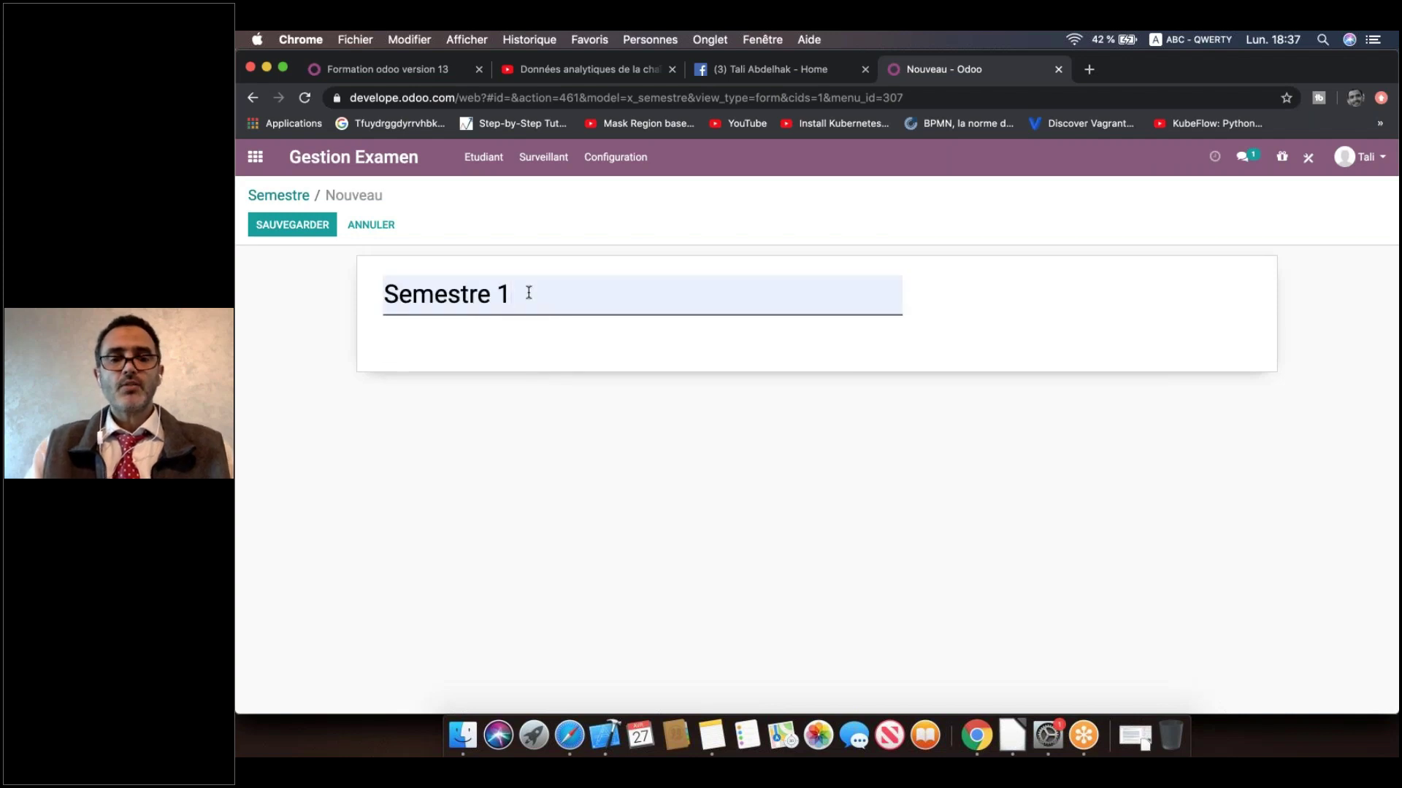
key(BackSpace)
text(2)
click(292, 224)
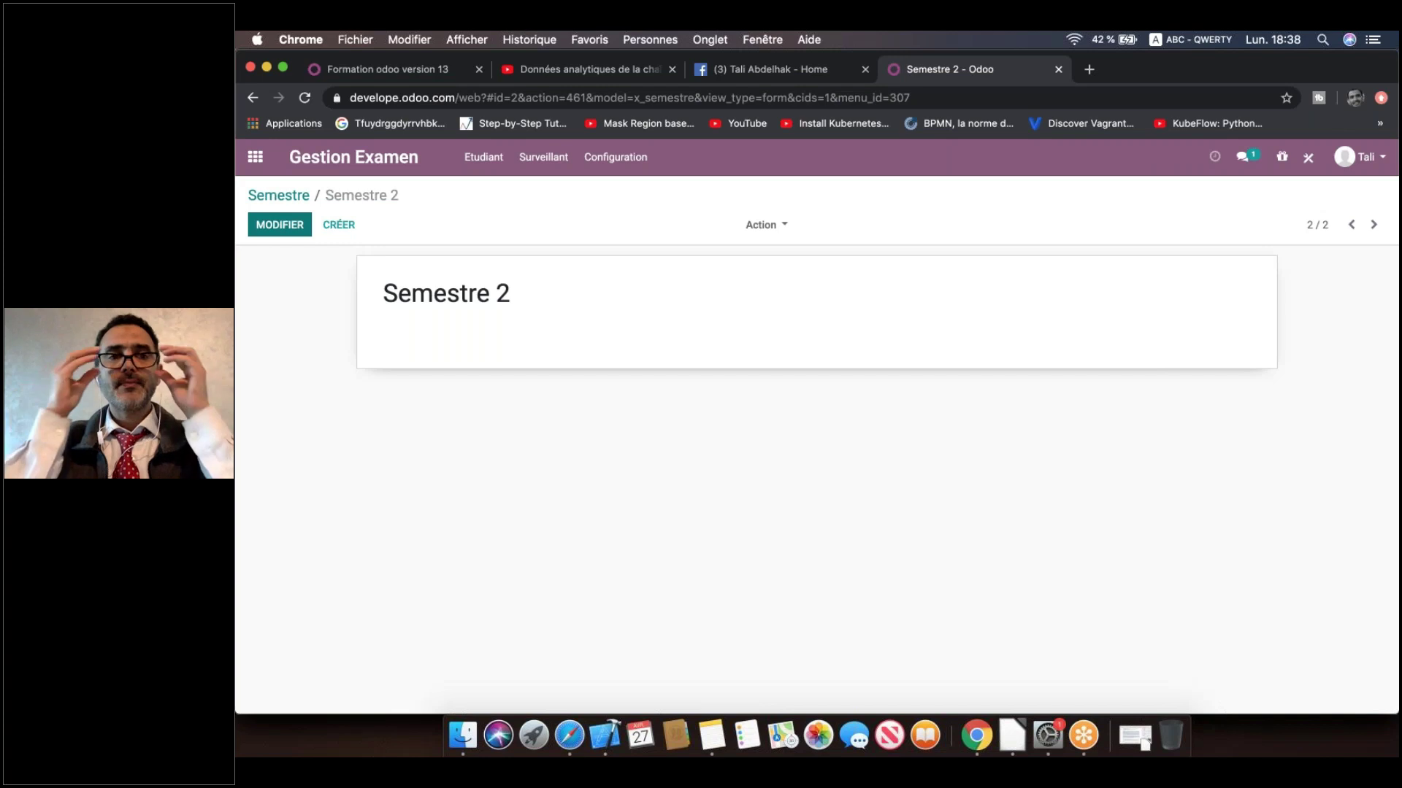
Step: Create and save an Année universitaire record named "2019/2020"
click(616, 156)
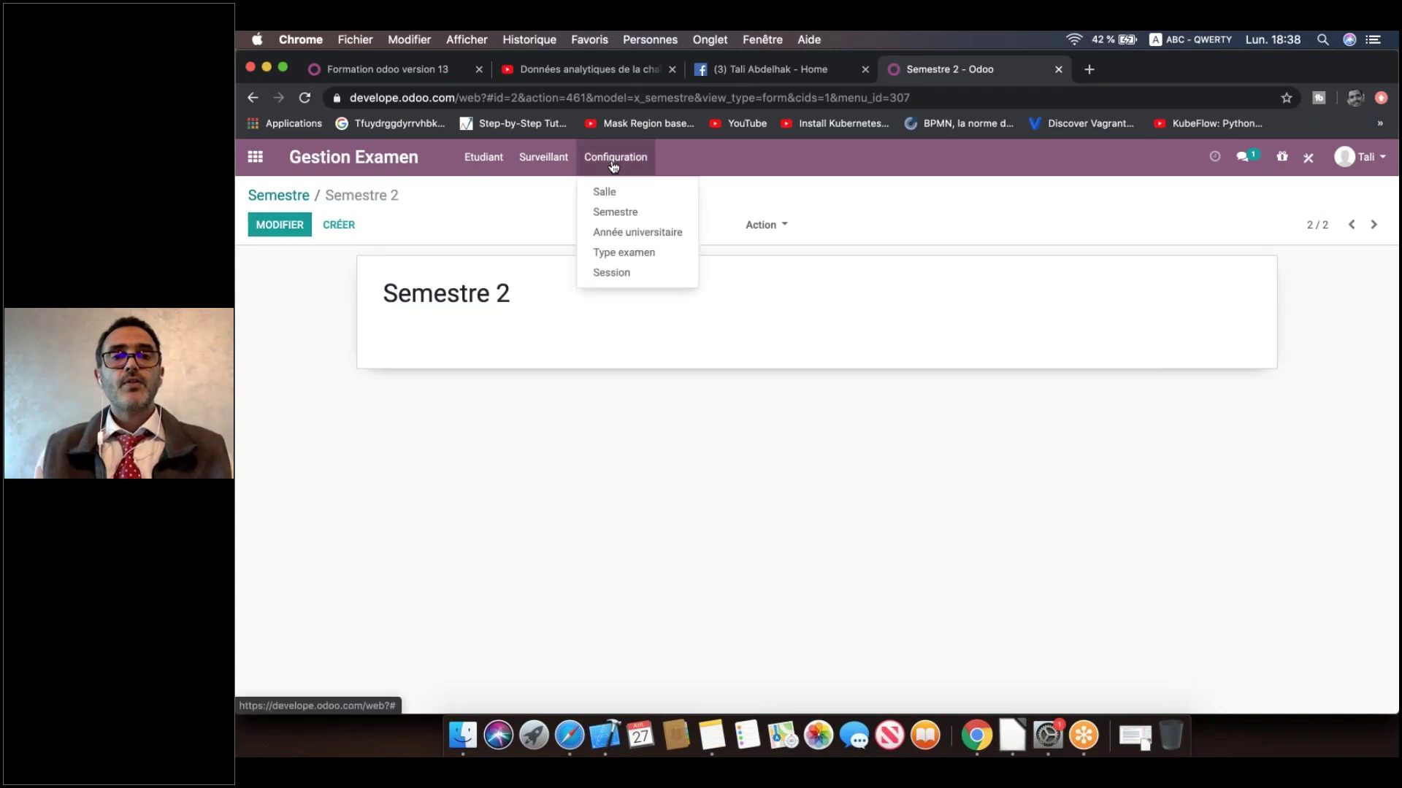
click(657, 233)
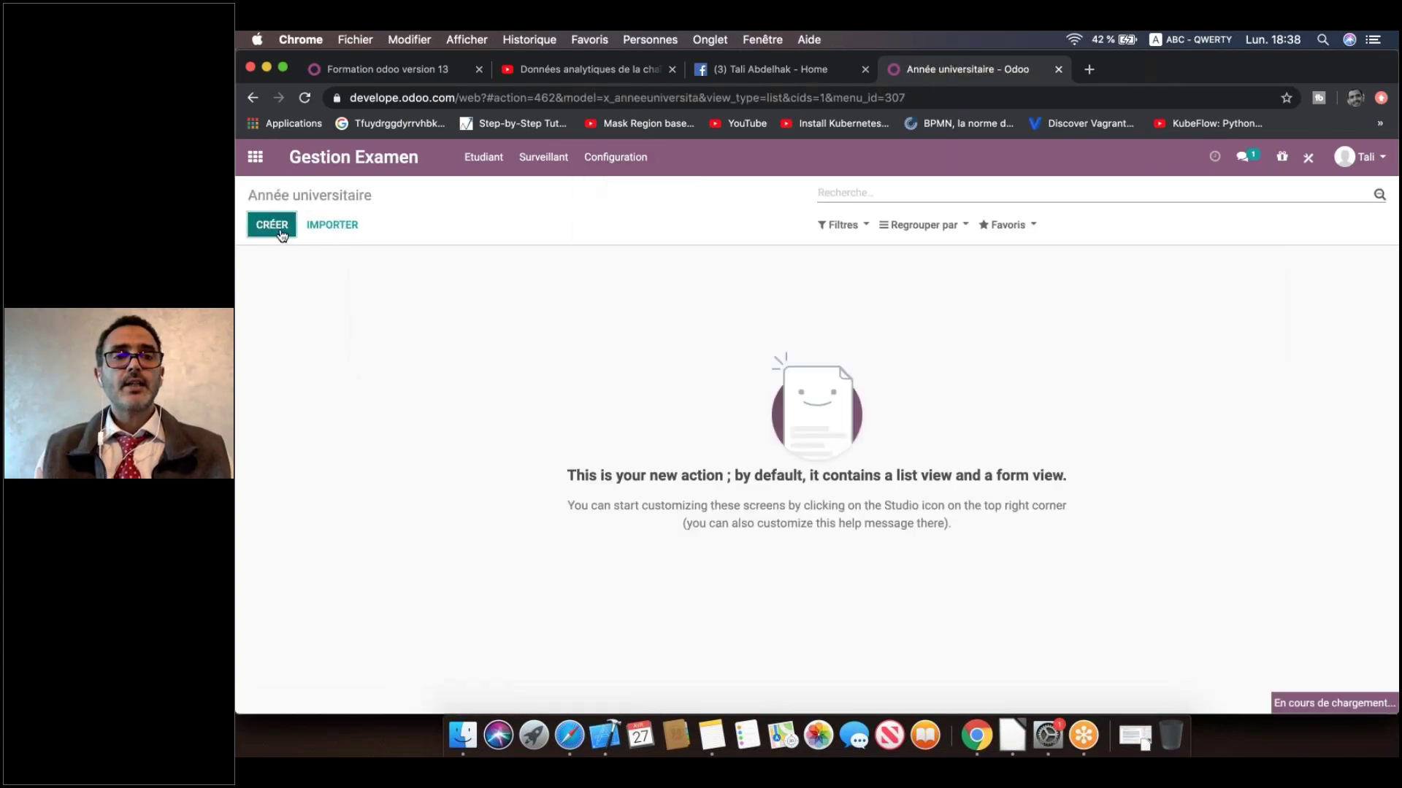
click(270, 224)
text(20)
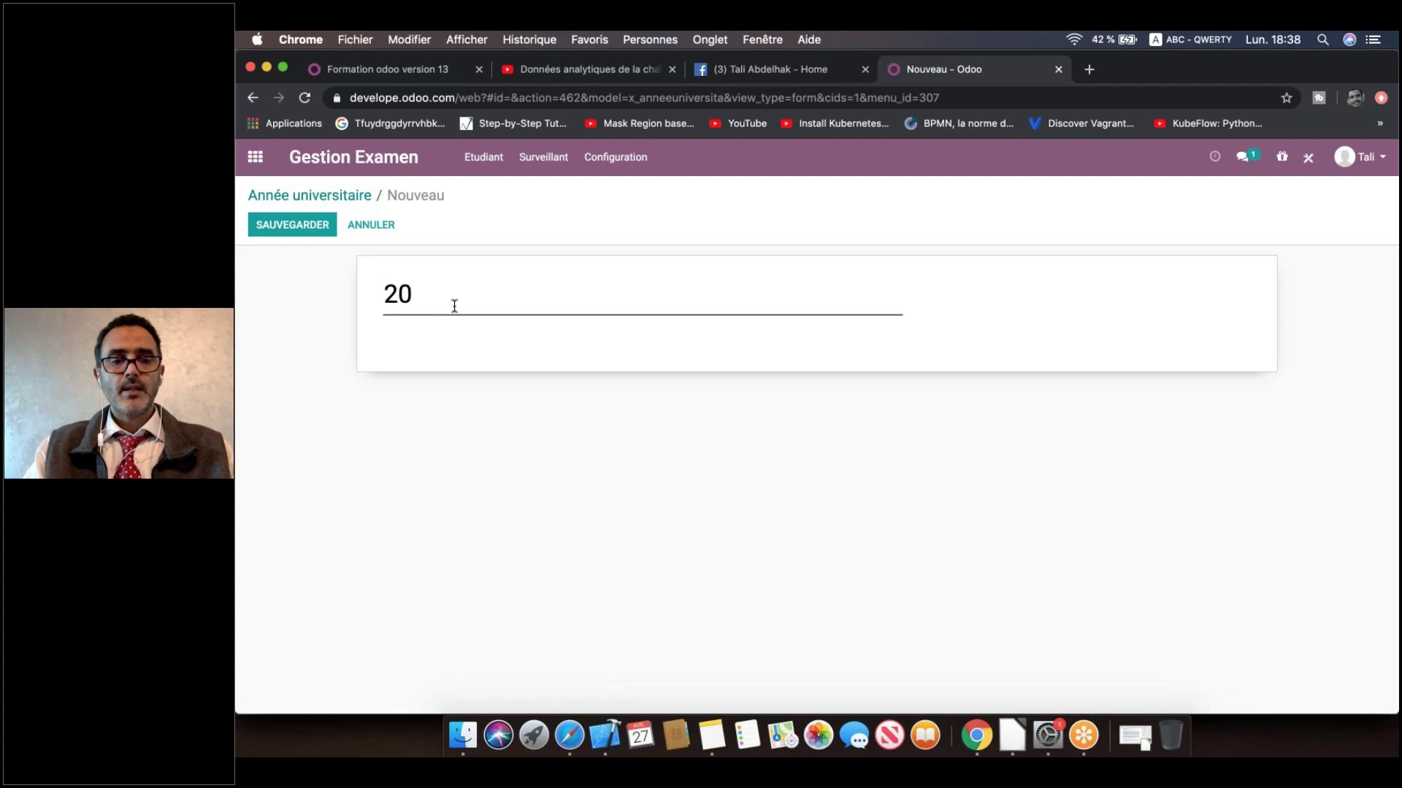
text(19)
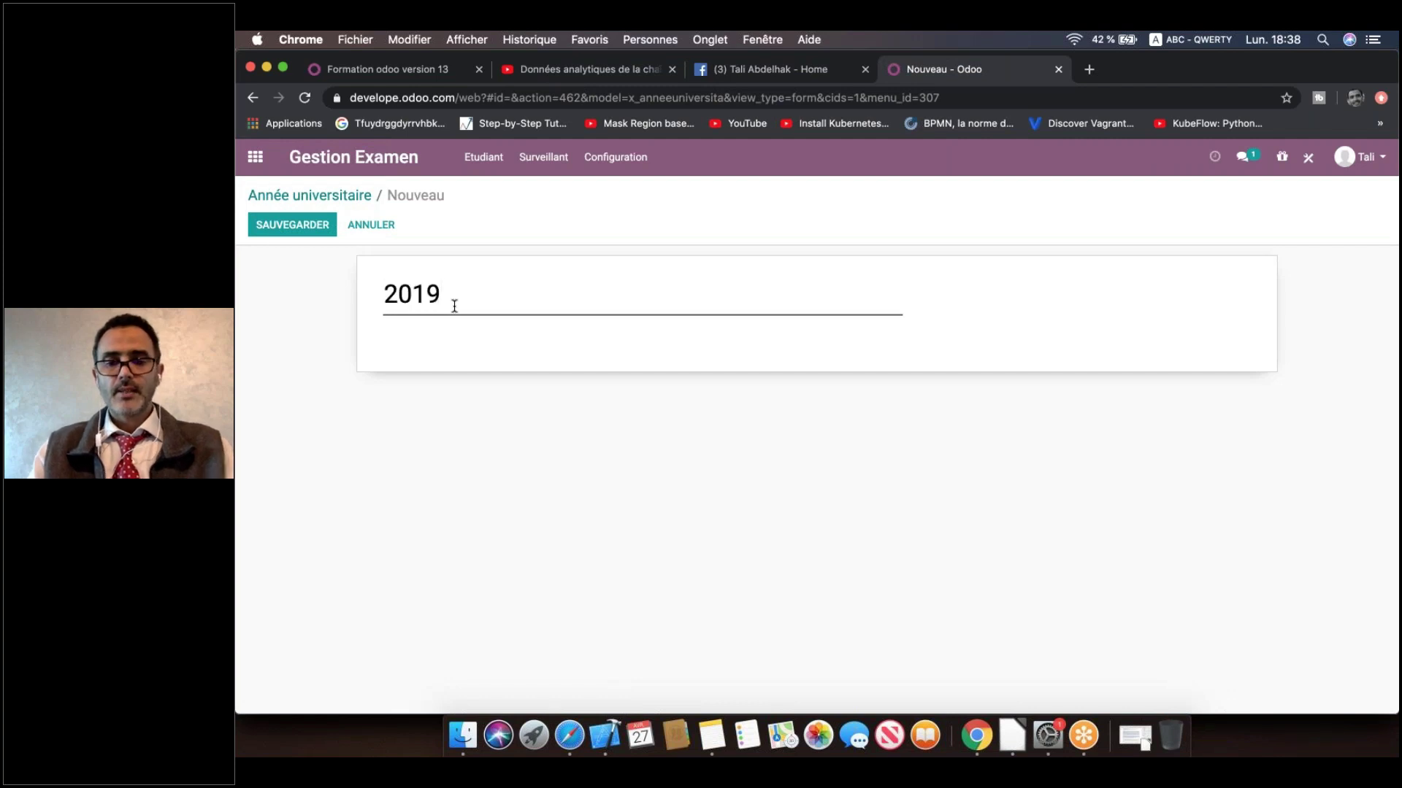
text(/202)
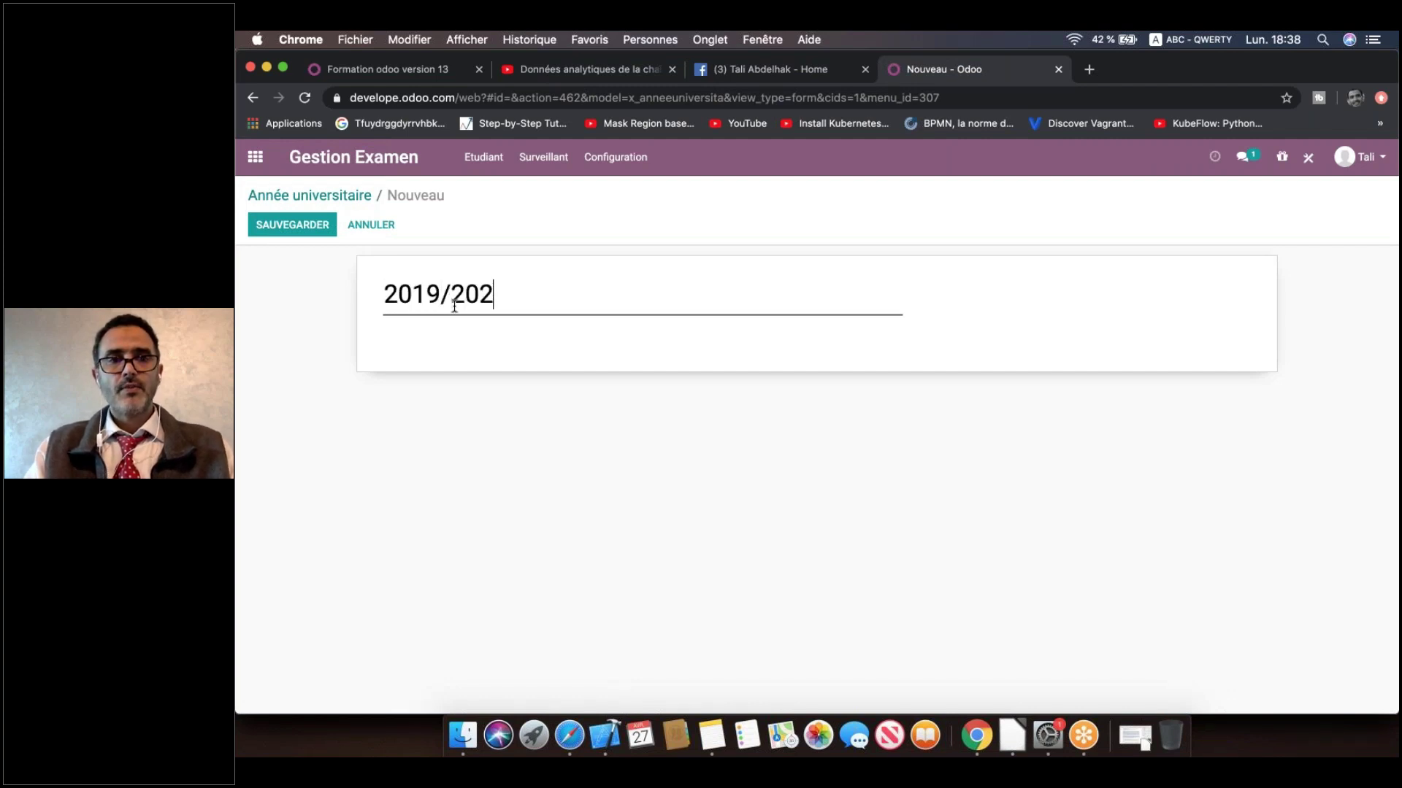
text(0)
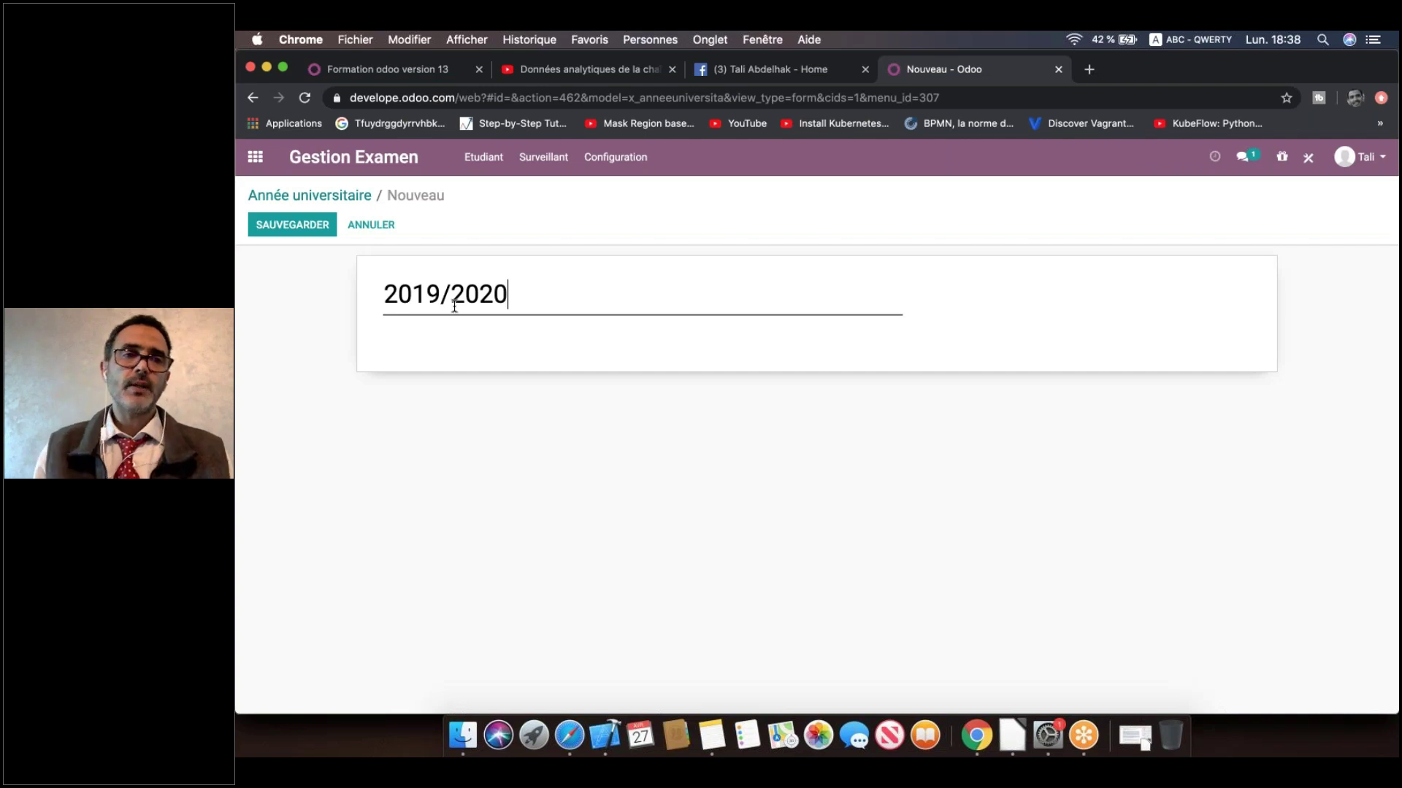
click(304, 227)
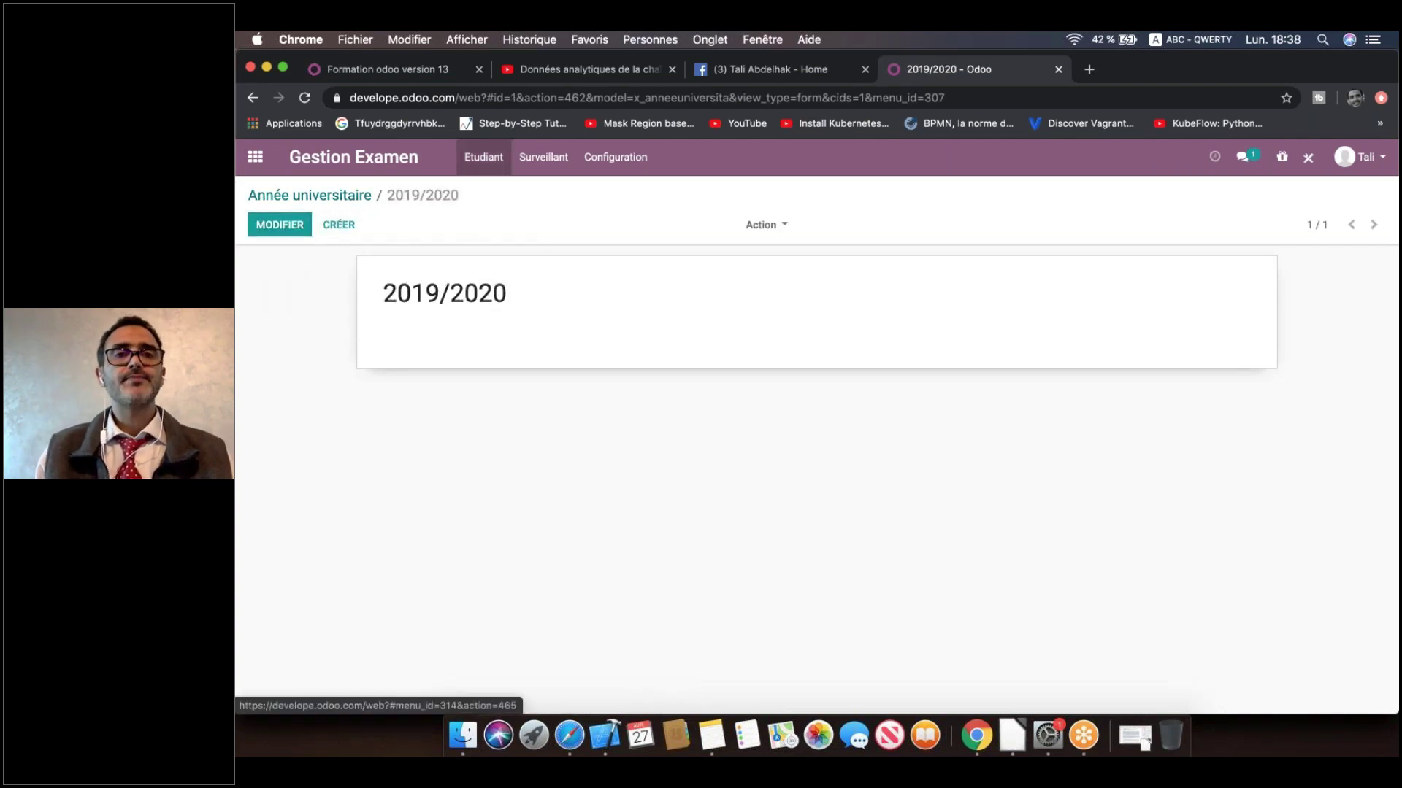
Step: Create and save a Type examen record named "Control Continu"
click(613, 174)
click(643, 254)
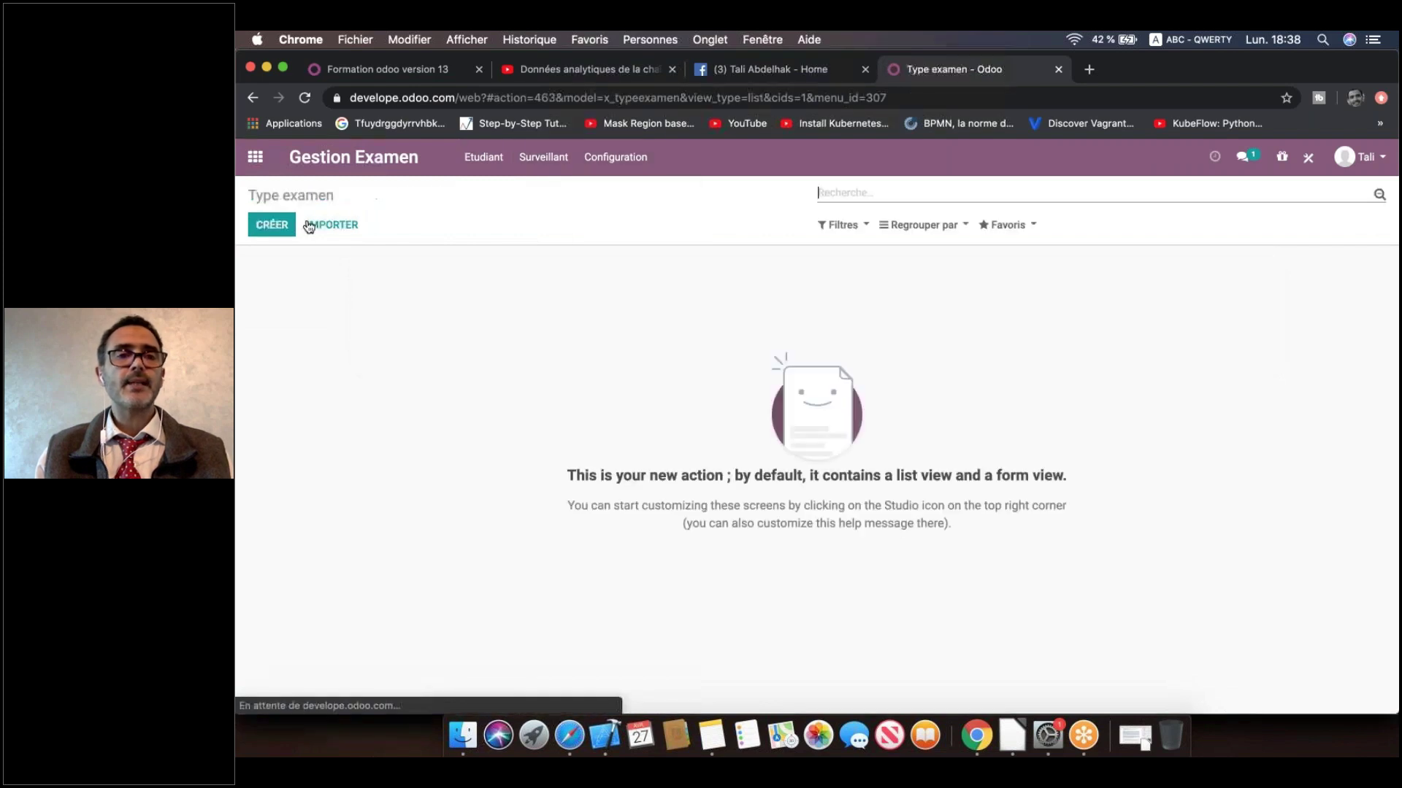
click(274, 225)
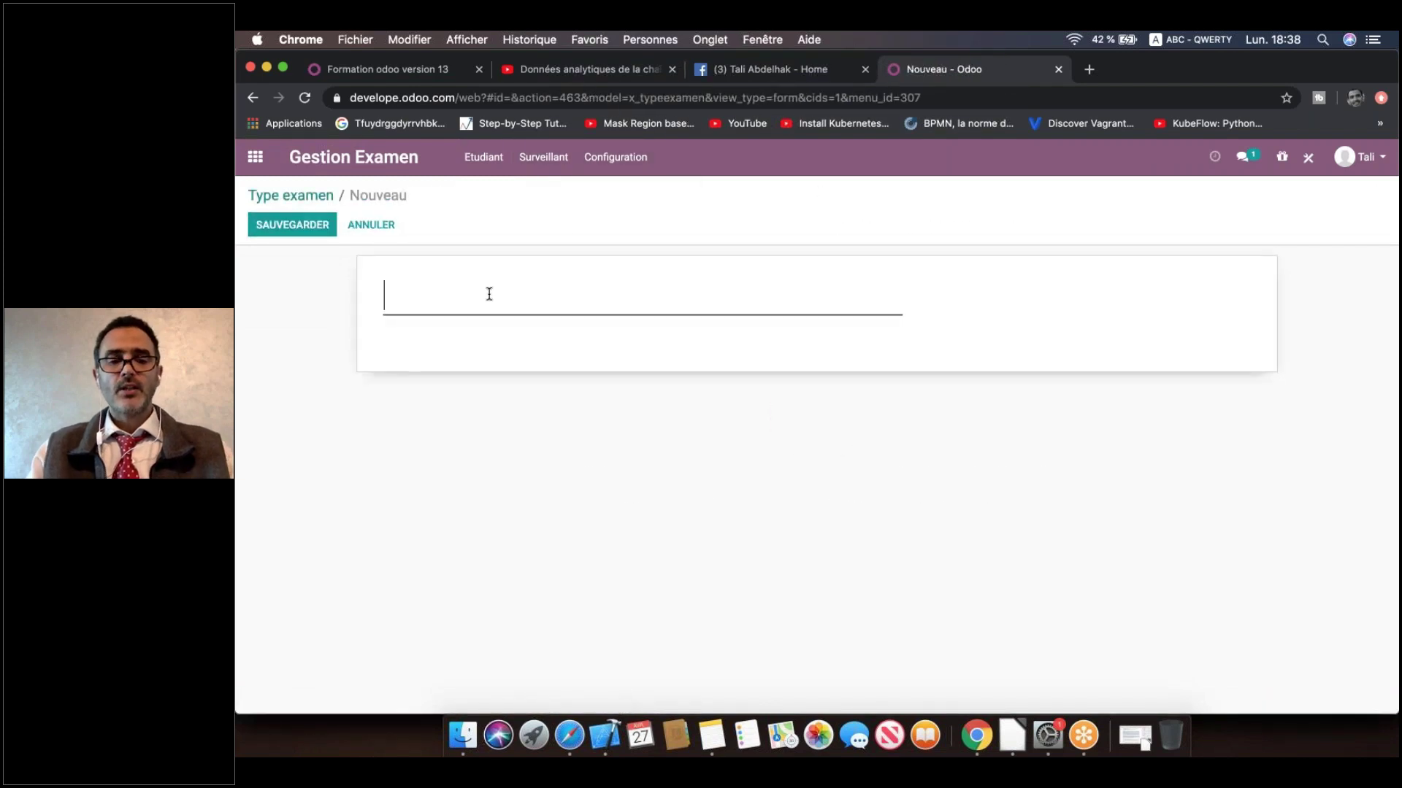
text(Control)
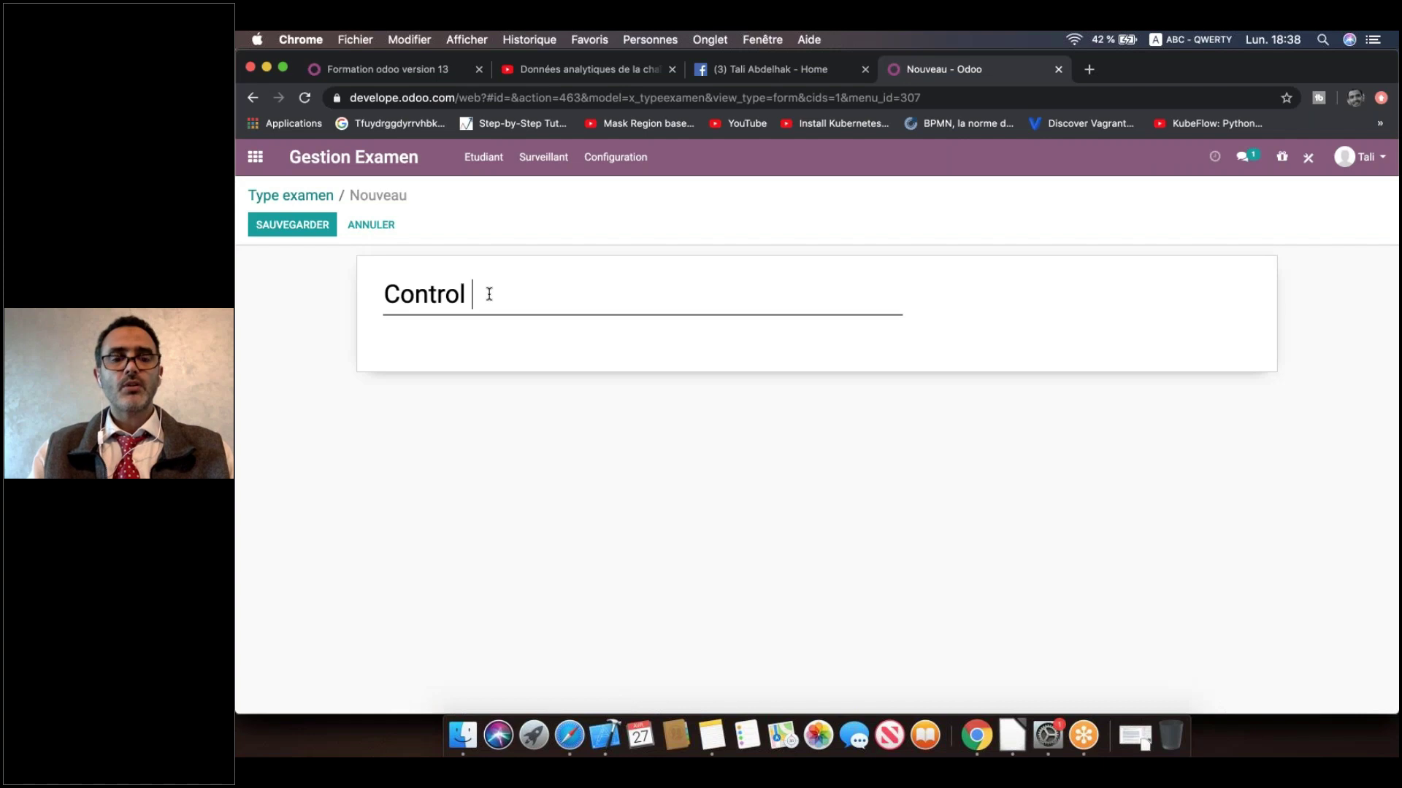
text( Continu)
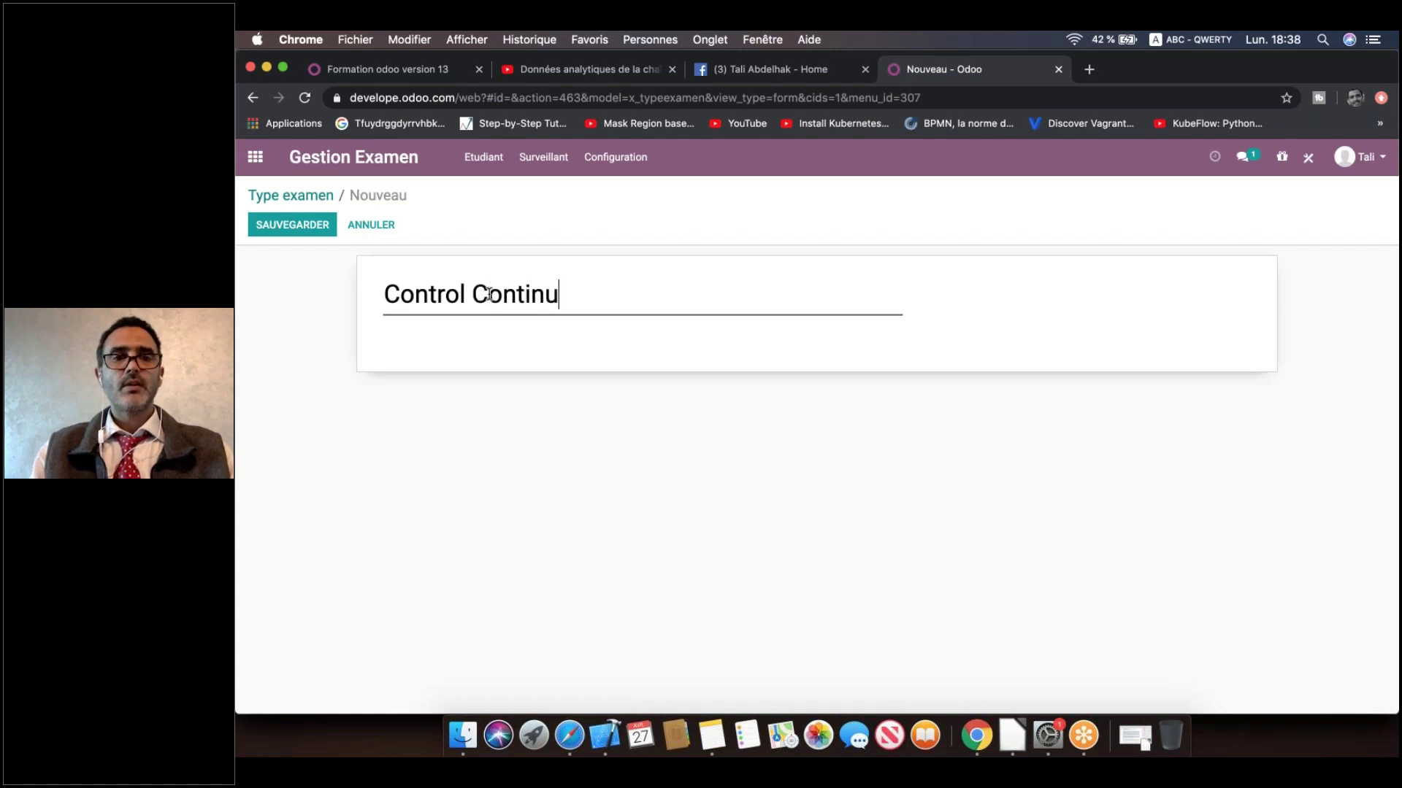
click(297, 234)
click(297, 232)
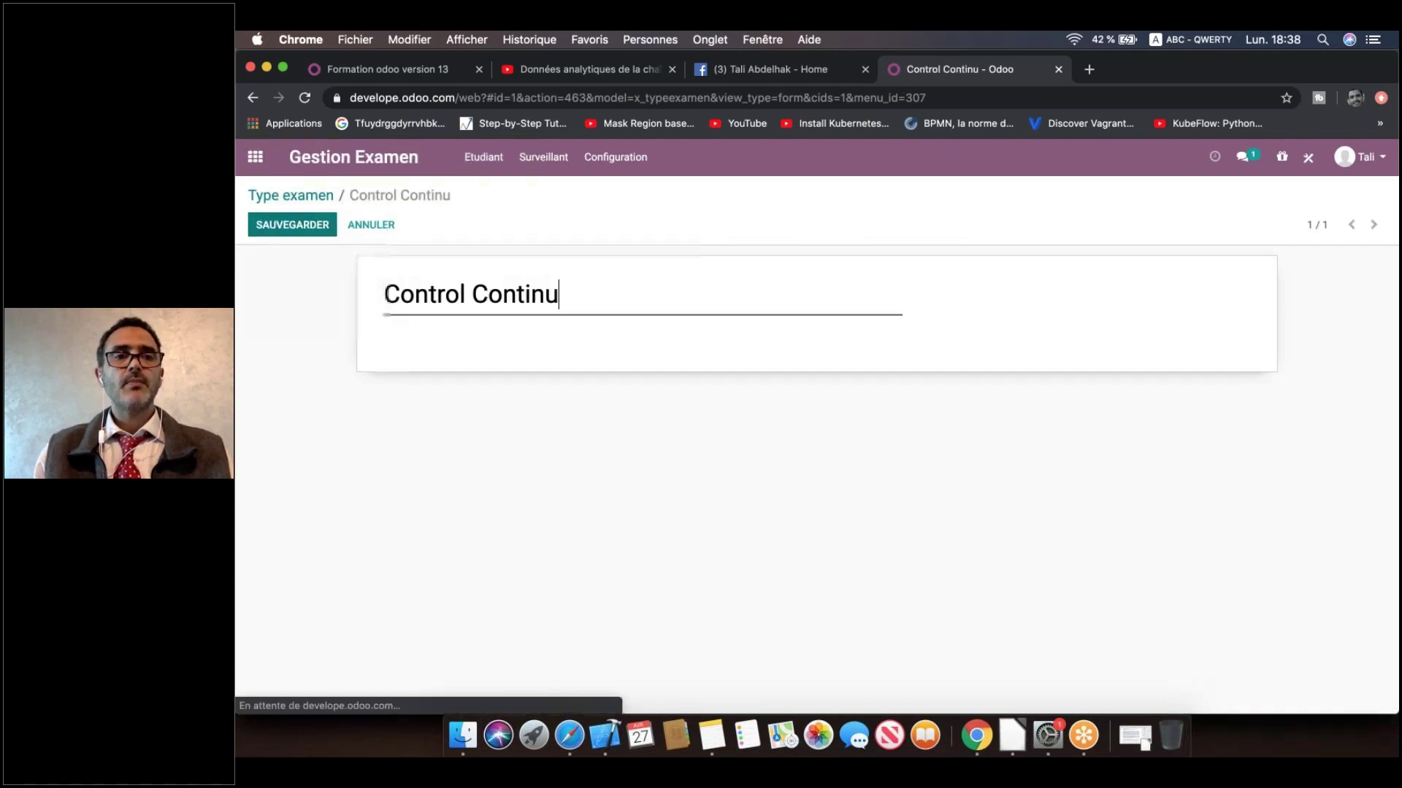
click(333, 227)
Step: Create and save a second exam type record named "Examen final"
click(334, 227)
click(468, 309)
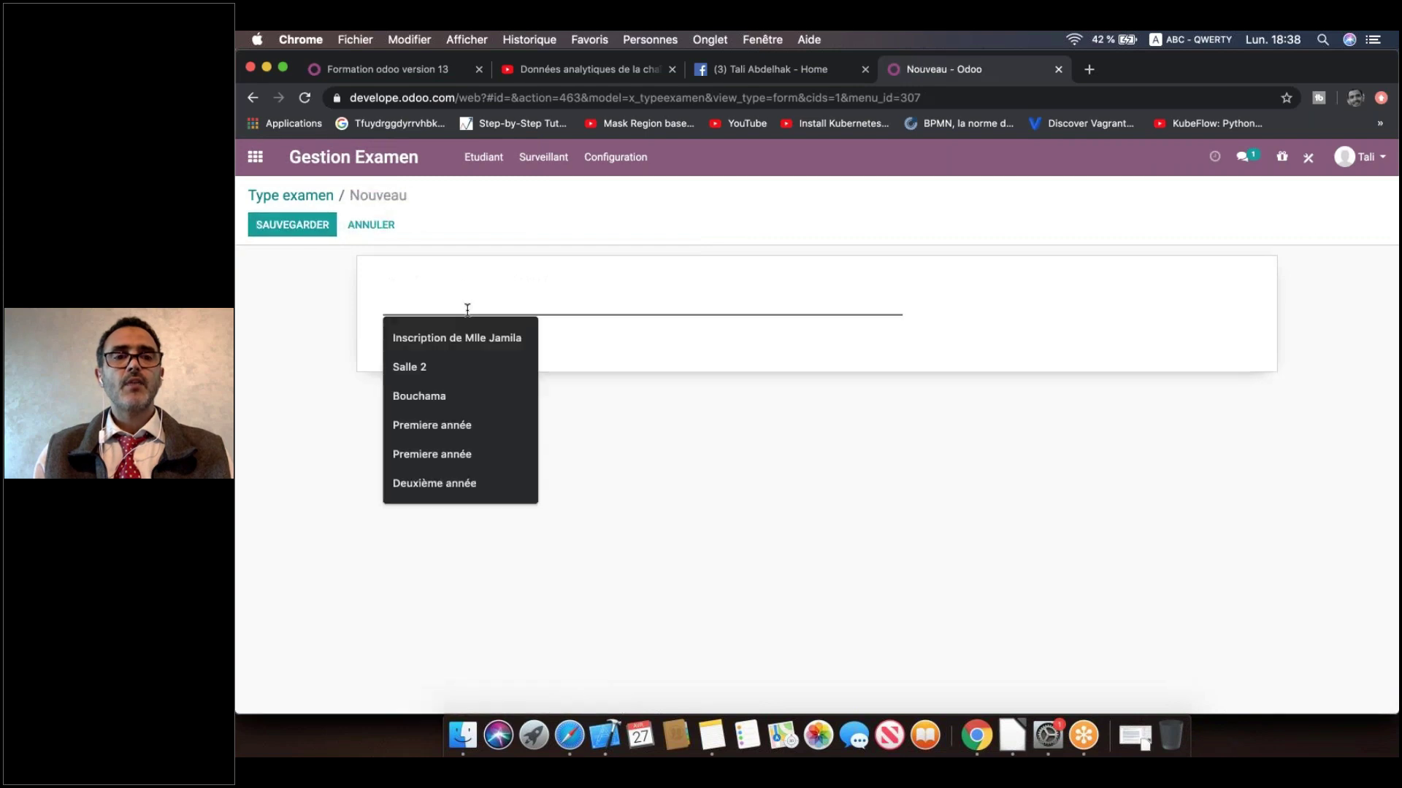
text(EX)
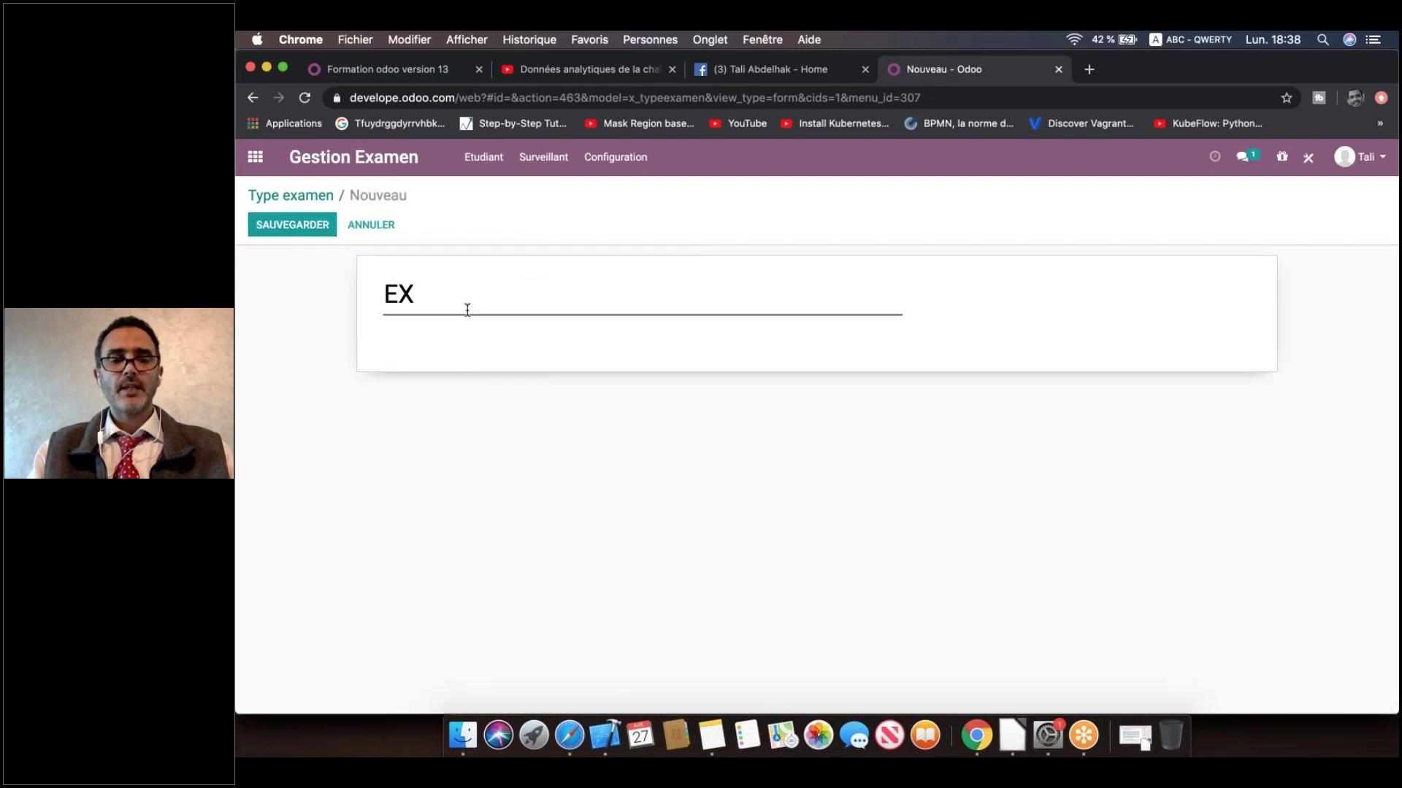
key(BackSpace)
text(xamen fi)
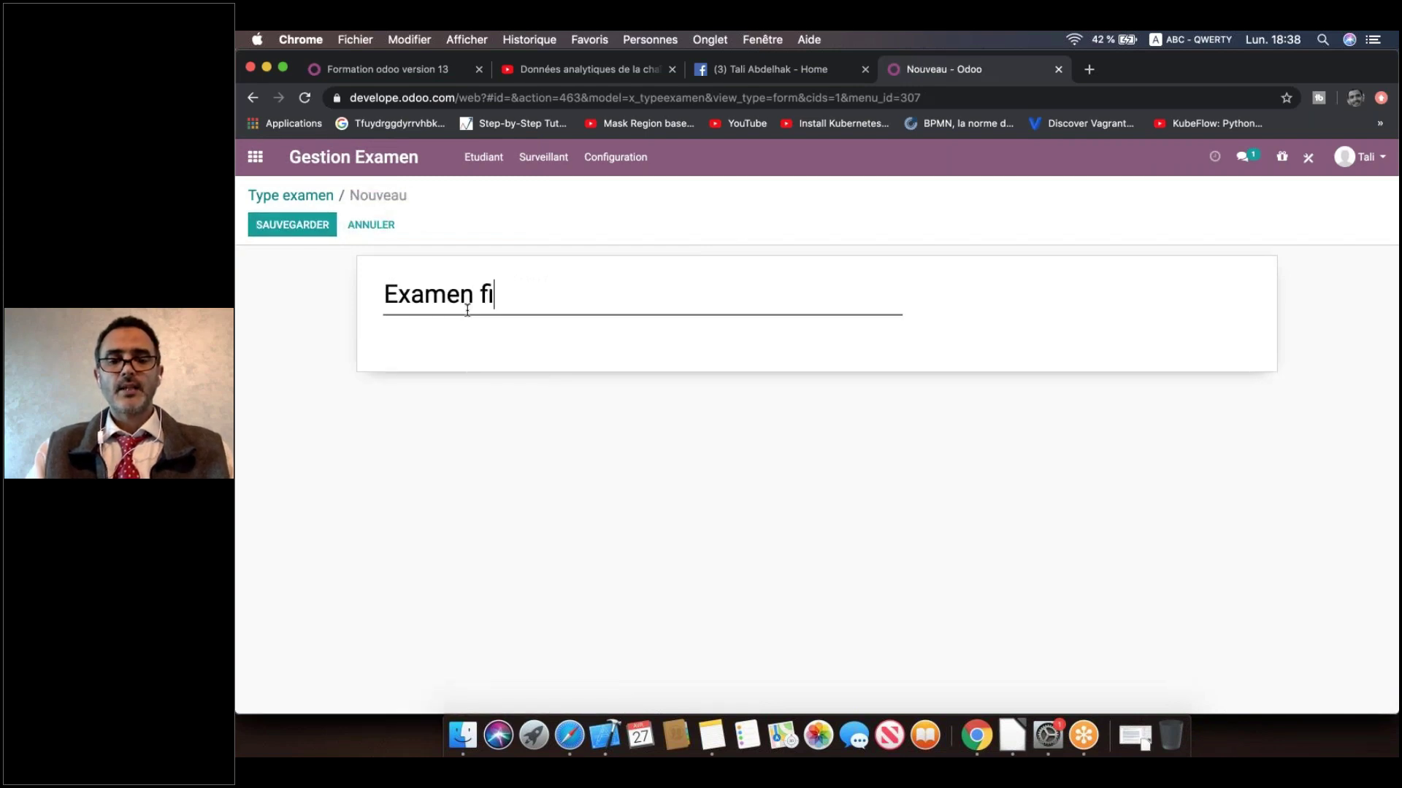
text(nal)
key(alt+s)
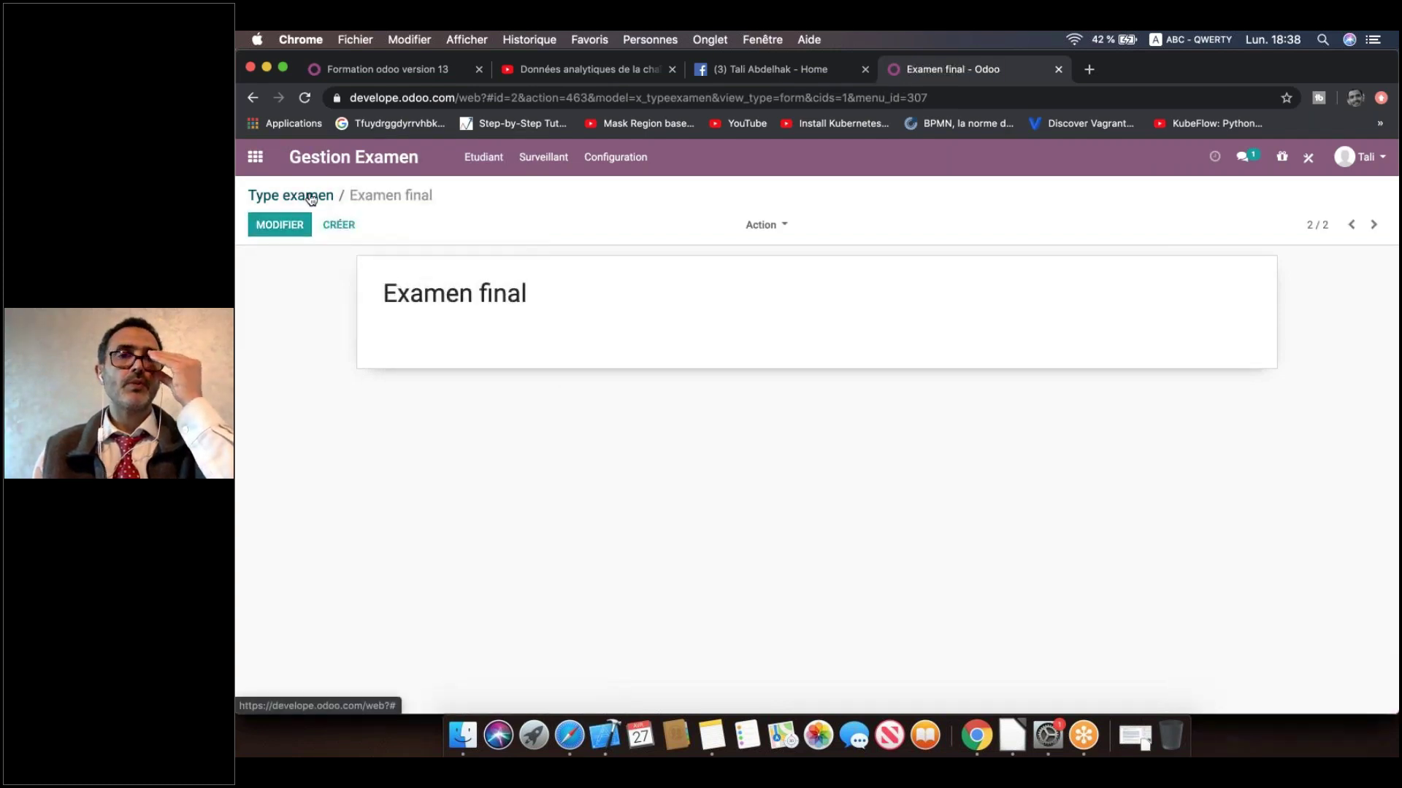
Step: Create and save a Session record named "Session Normale"
click(613, 157)
click(655, 272)
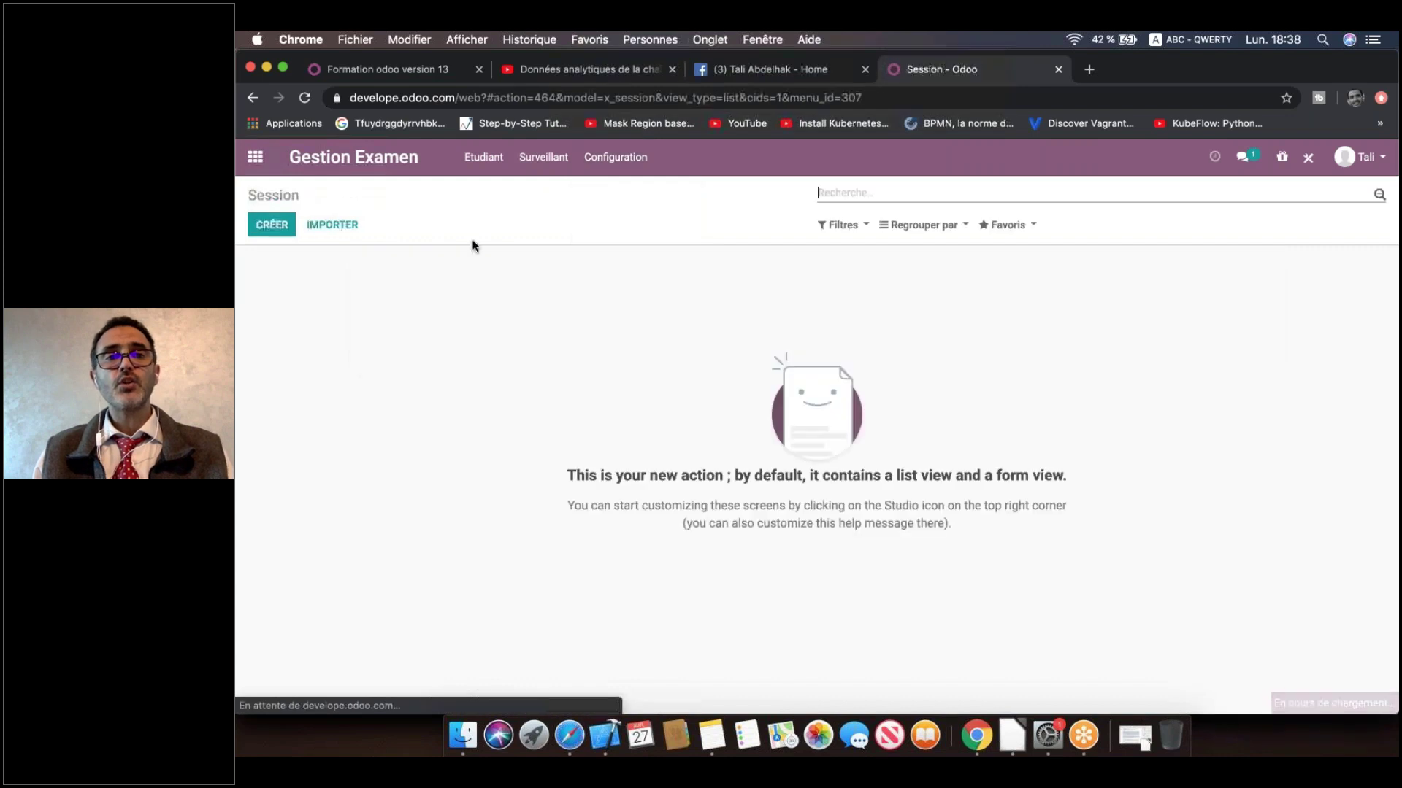
click(271, 226)
click(450, 295)
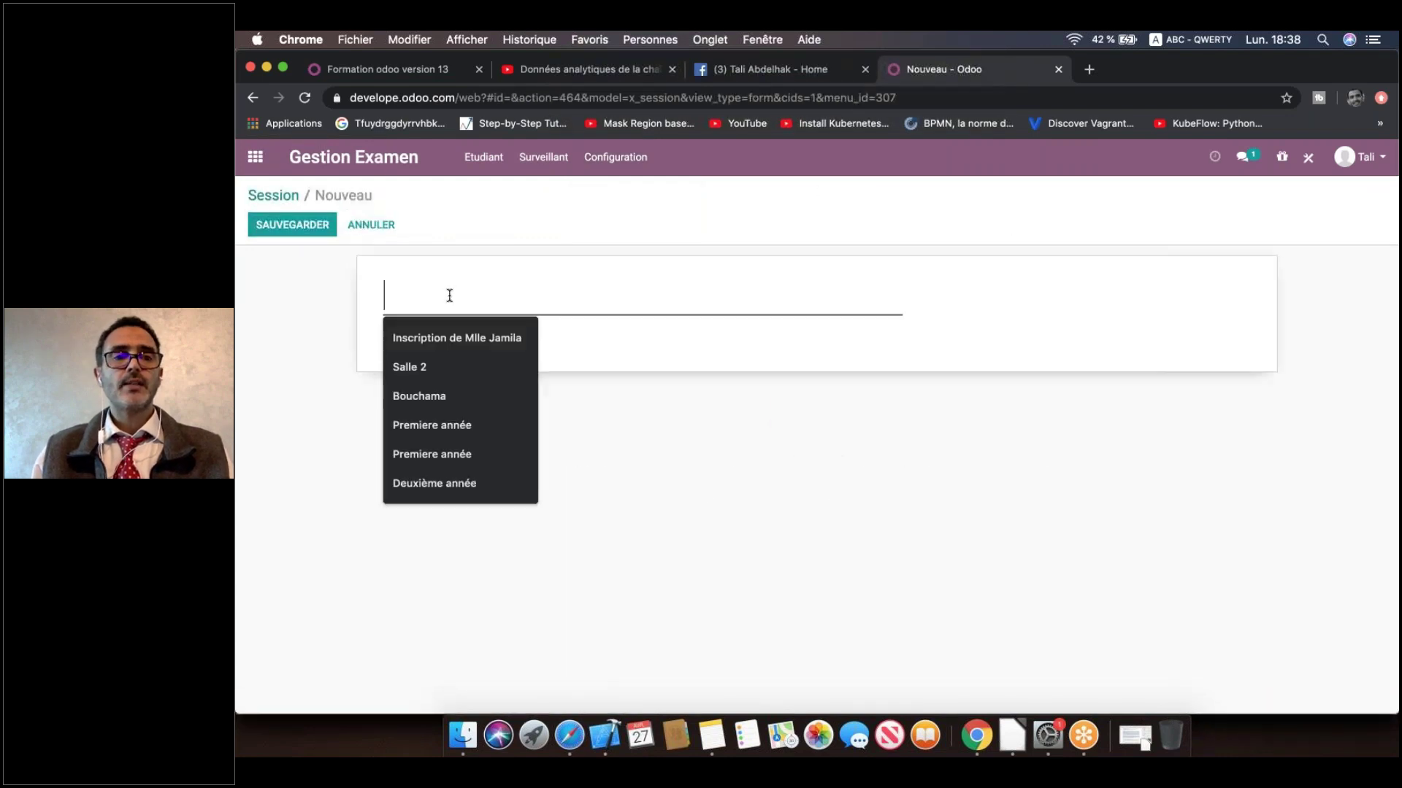
text(Seesion )
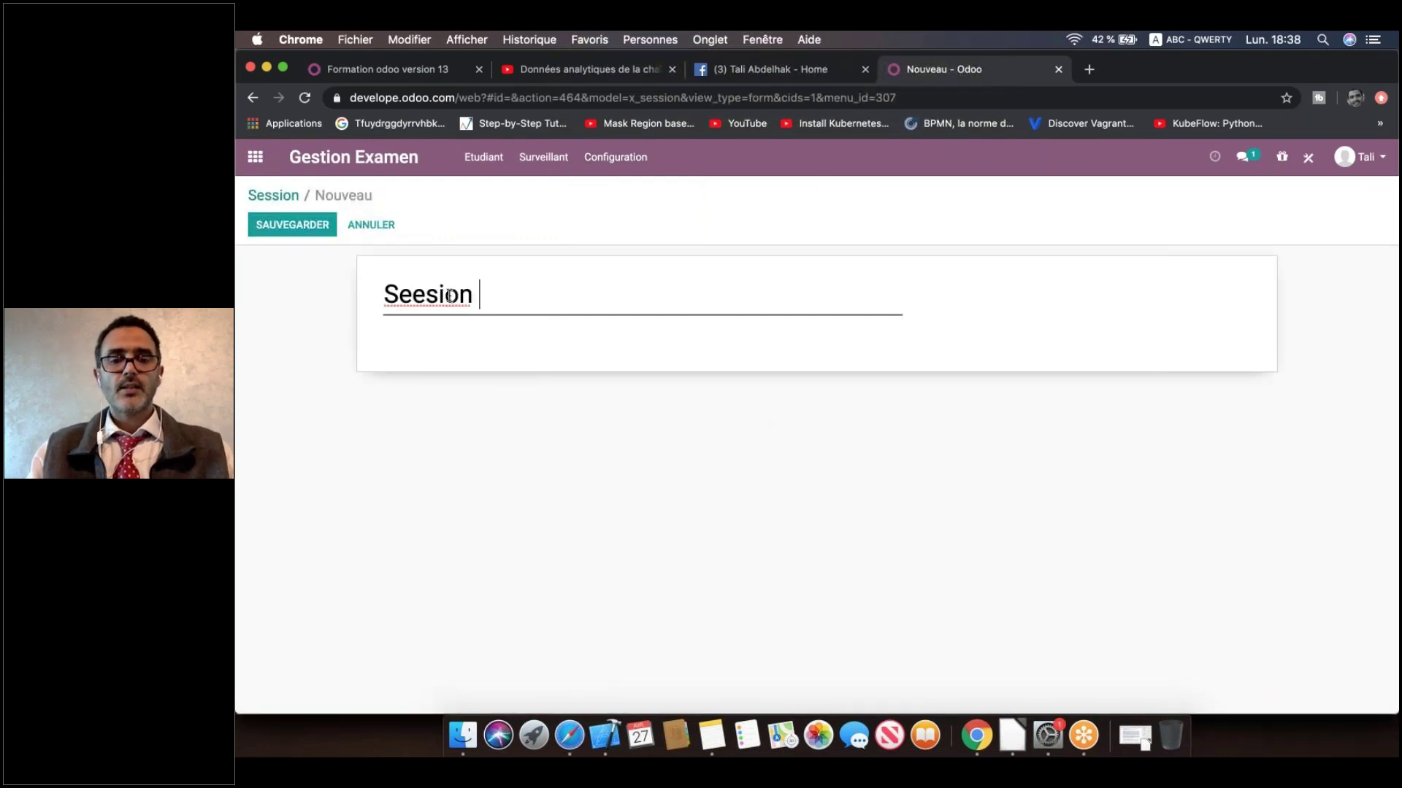
text(Normale)
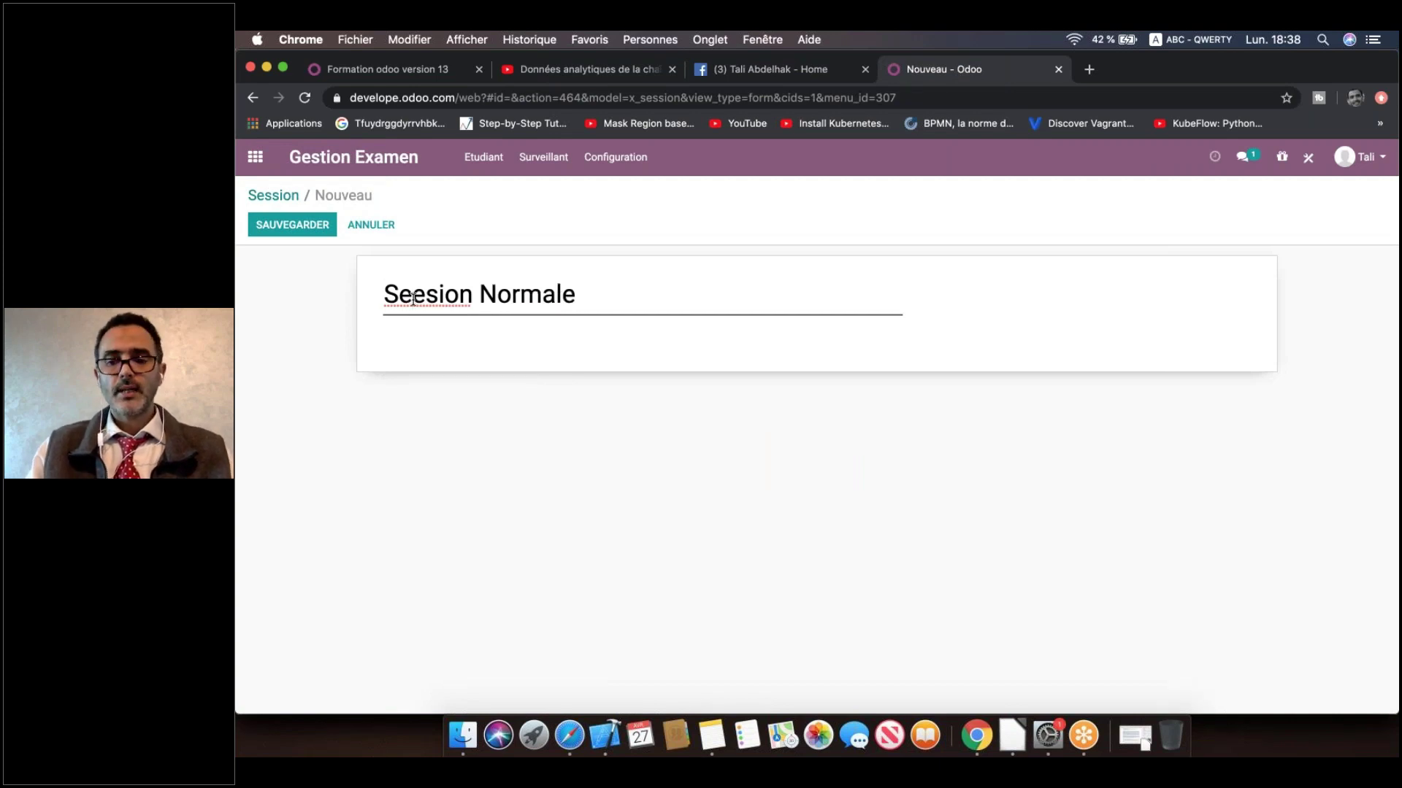
key(BackSpace)
text(s)
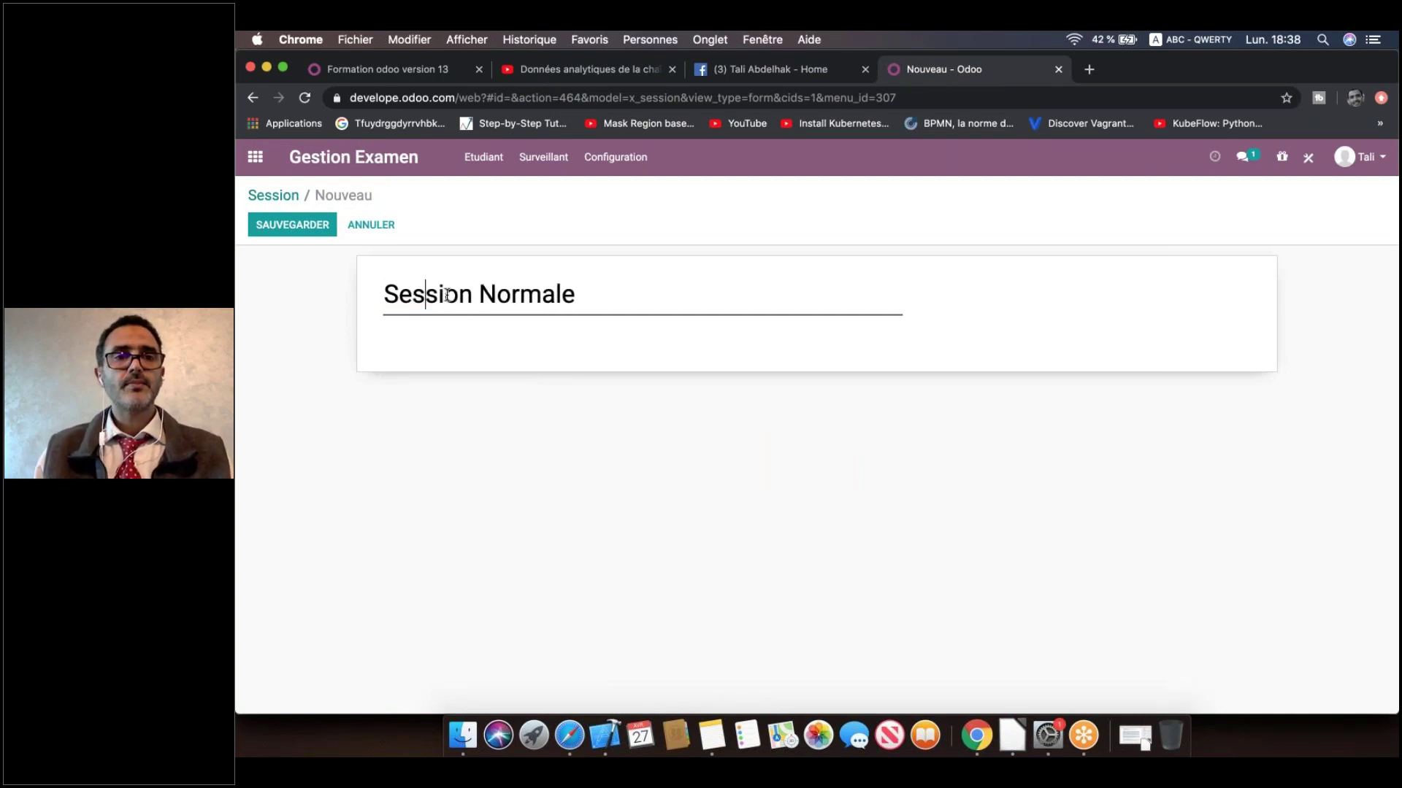
double_click(446, 295)
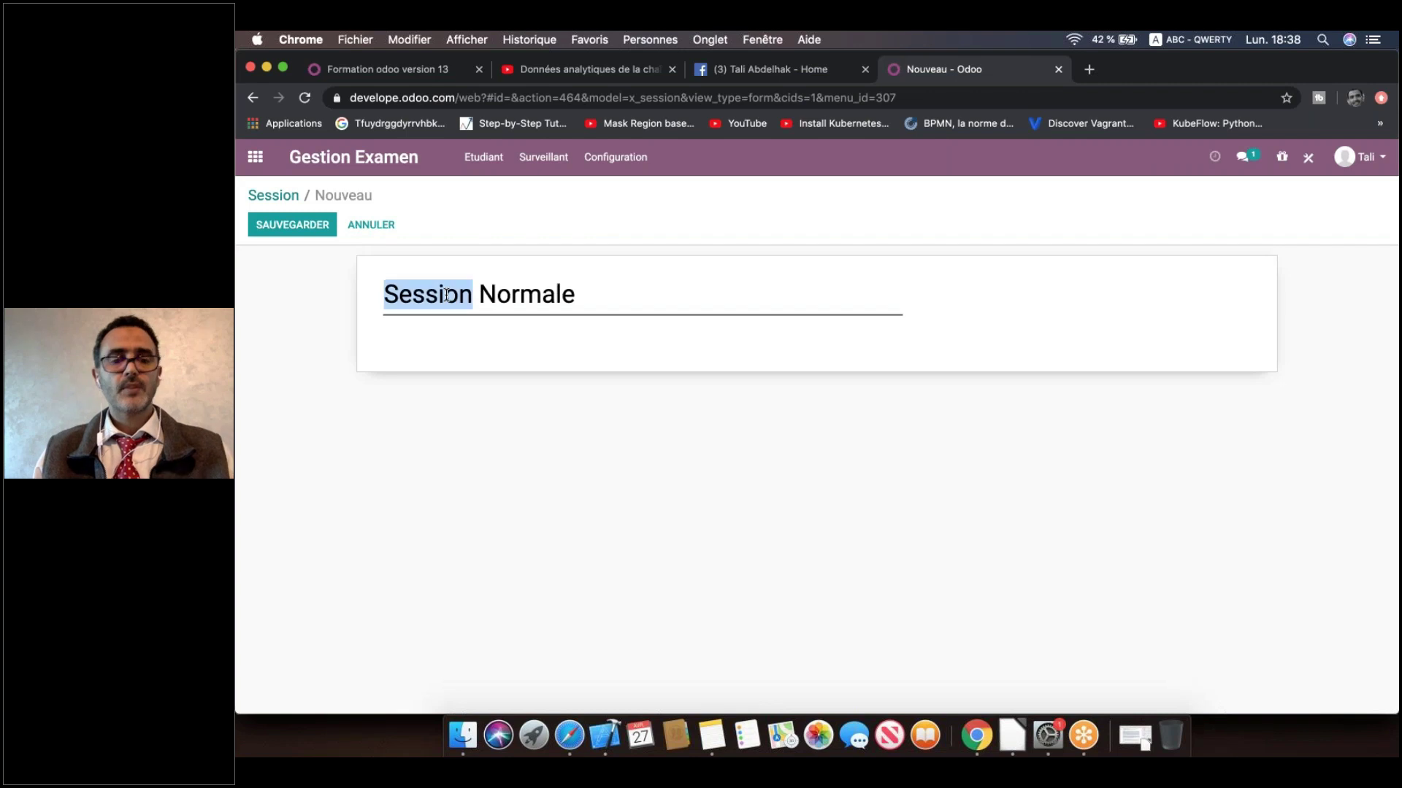
click(300, 227)
Step: Create and save a second session record named "Ratrappage"
click(339, 225)
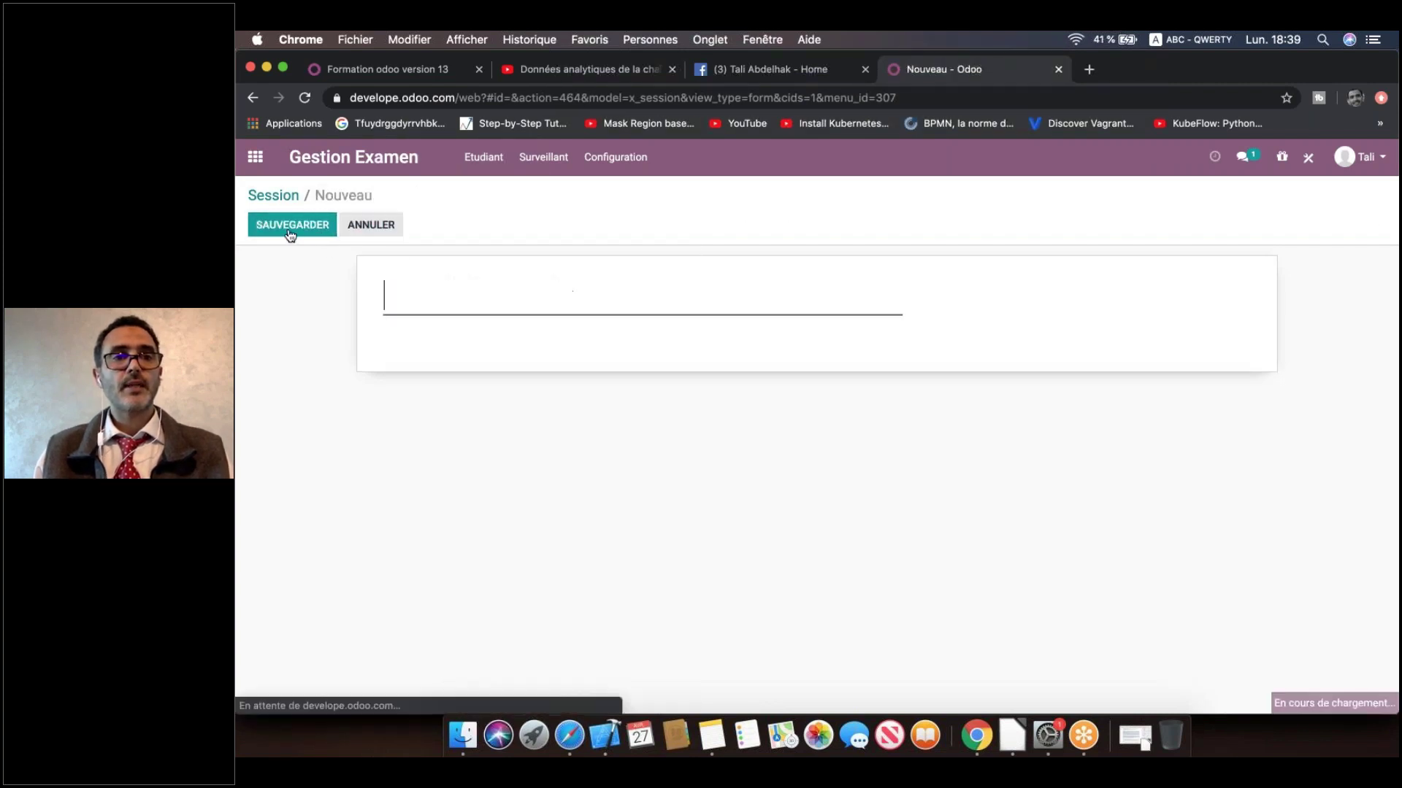
text(R)
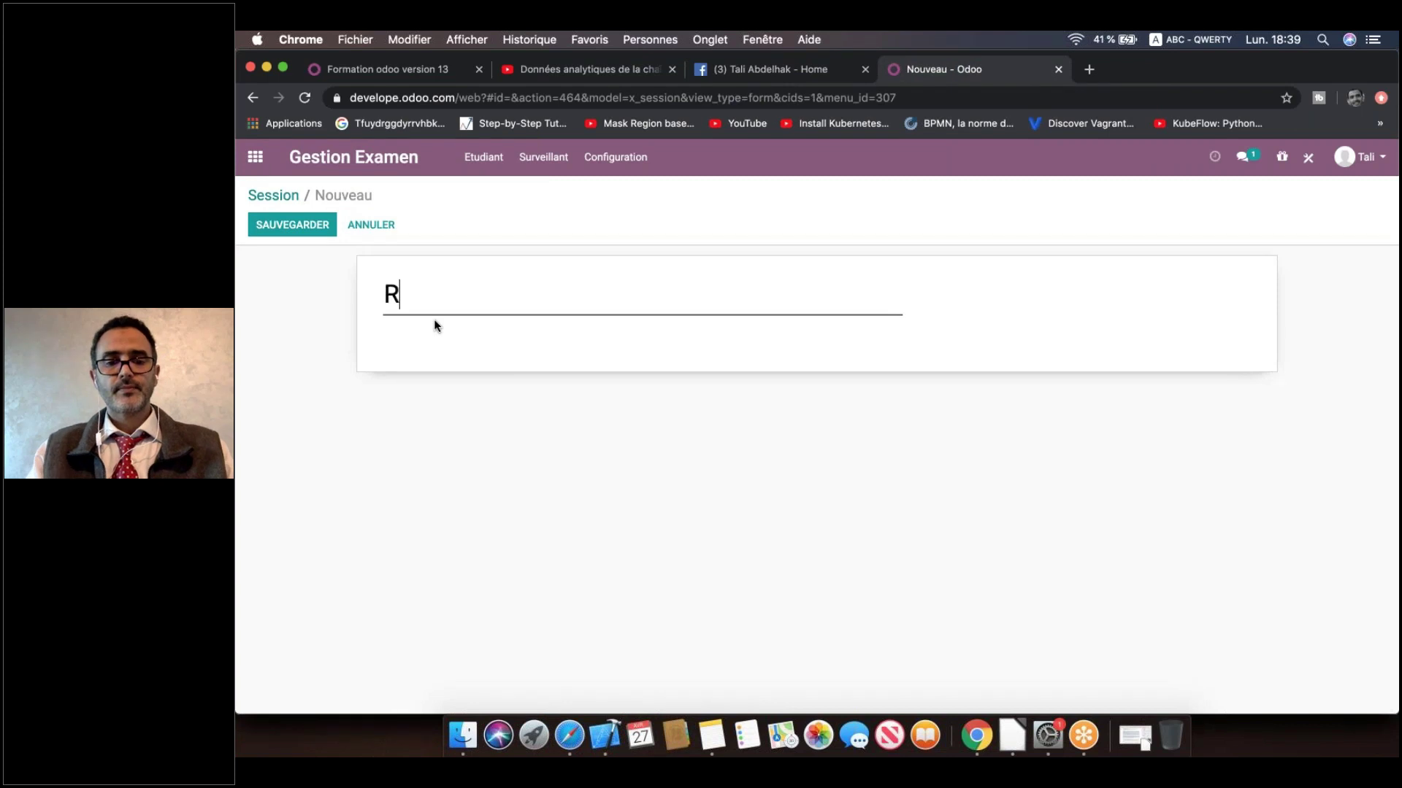
text(atrappage)
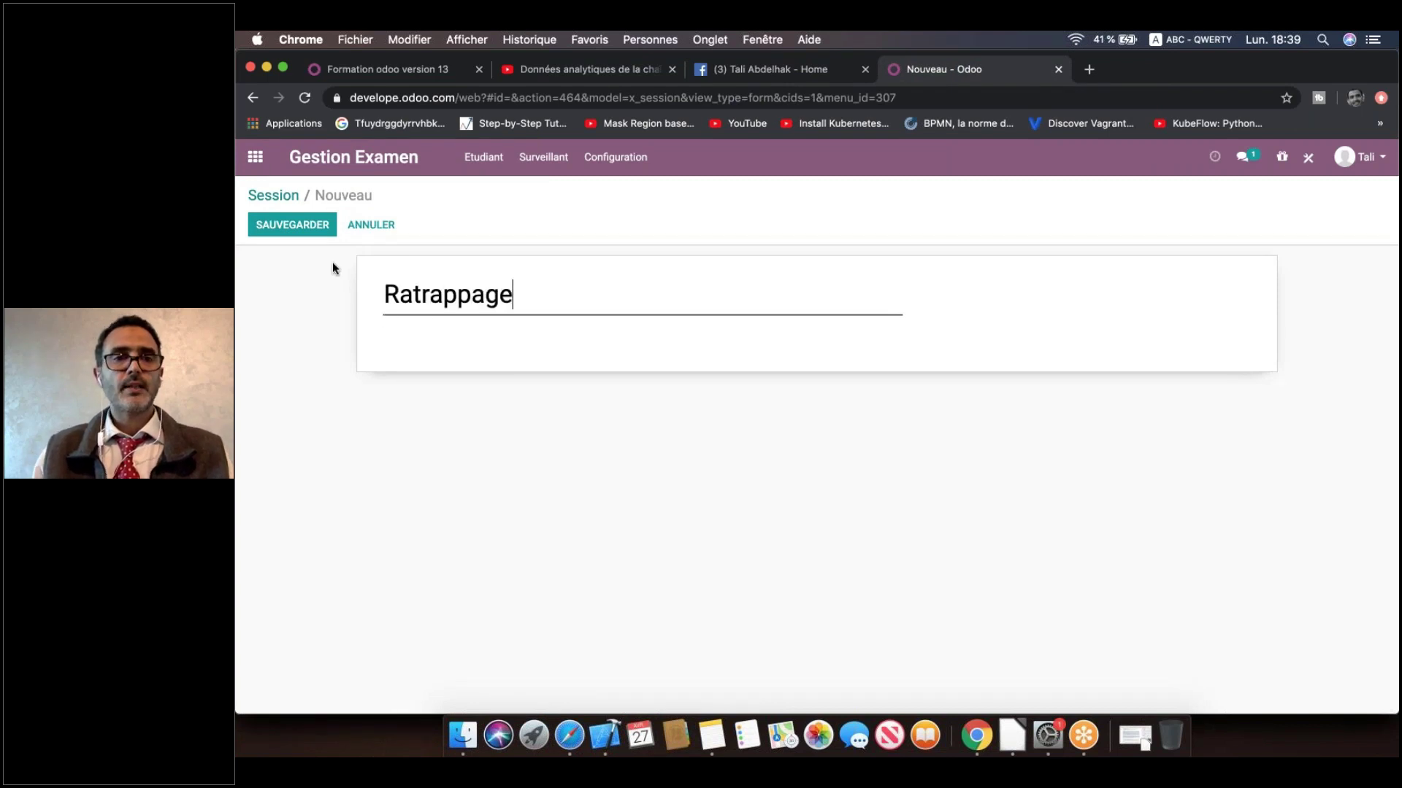
click(320, 226)
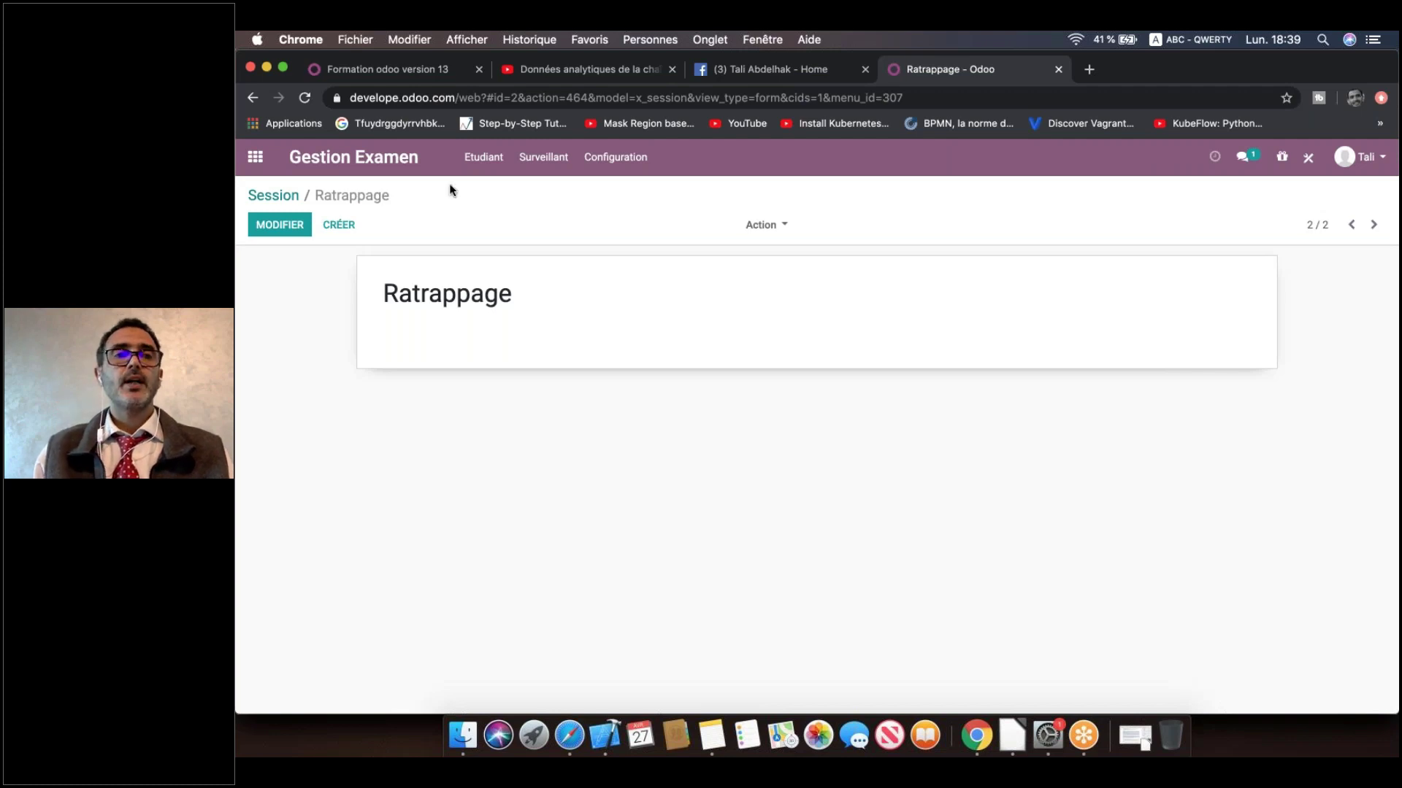
Step: Leave the Gestion Examen app and return to the home screen
click(255, 157)
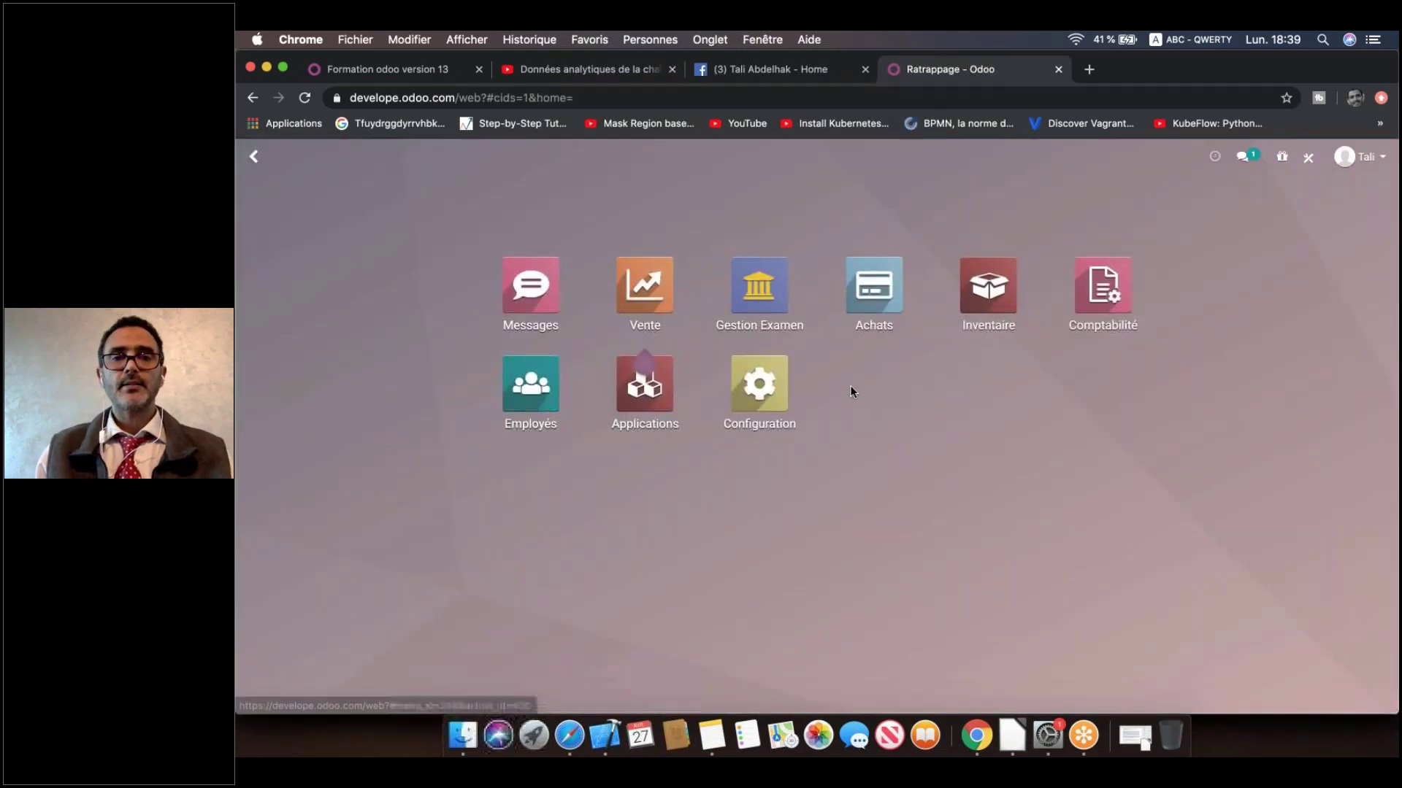
click(1233, 205)
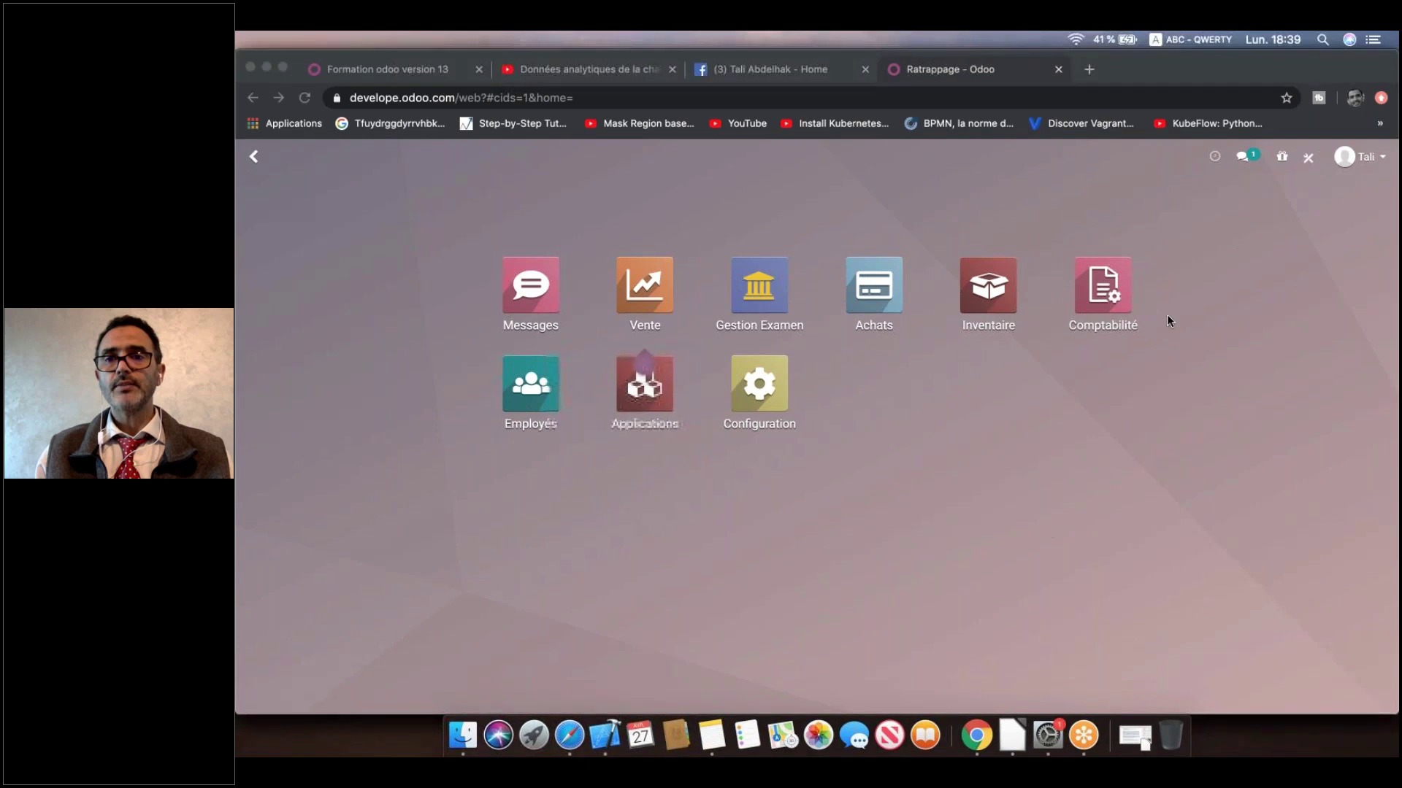
Step: Open the customer list in the Vente app and start a new customer record
click(660, 300)
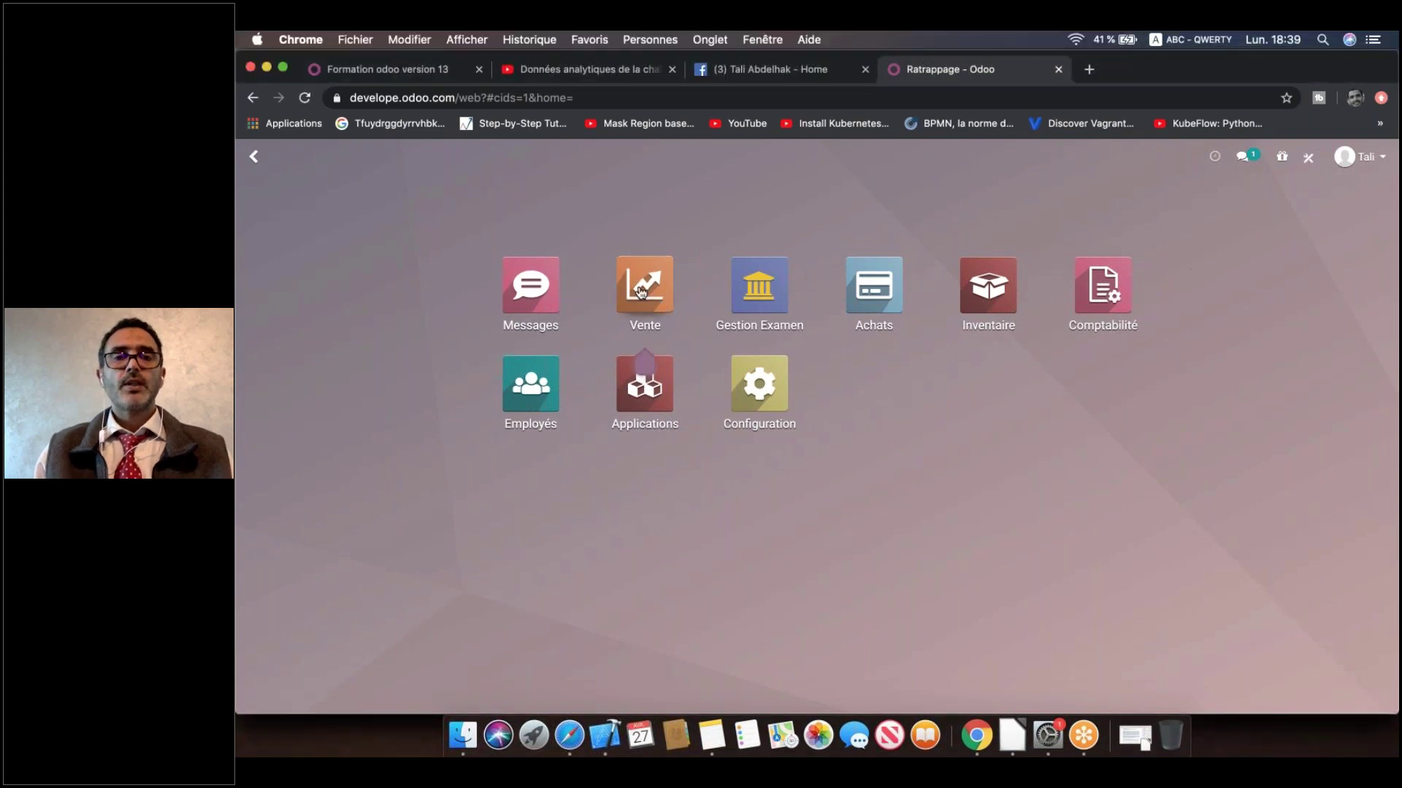
click(641, 292)
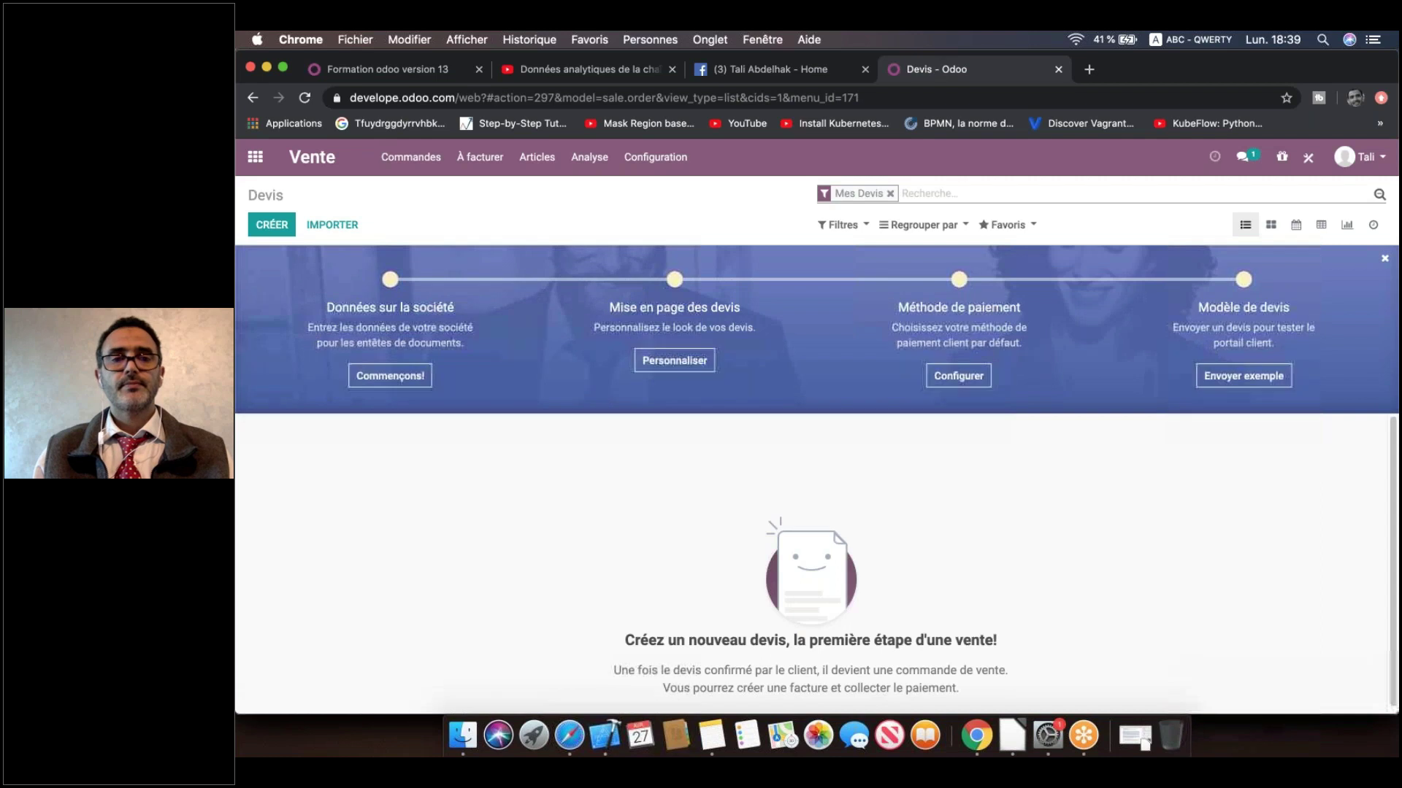
click(411, 157)
click(434, 256)
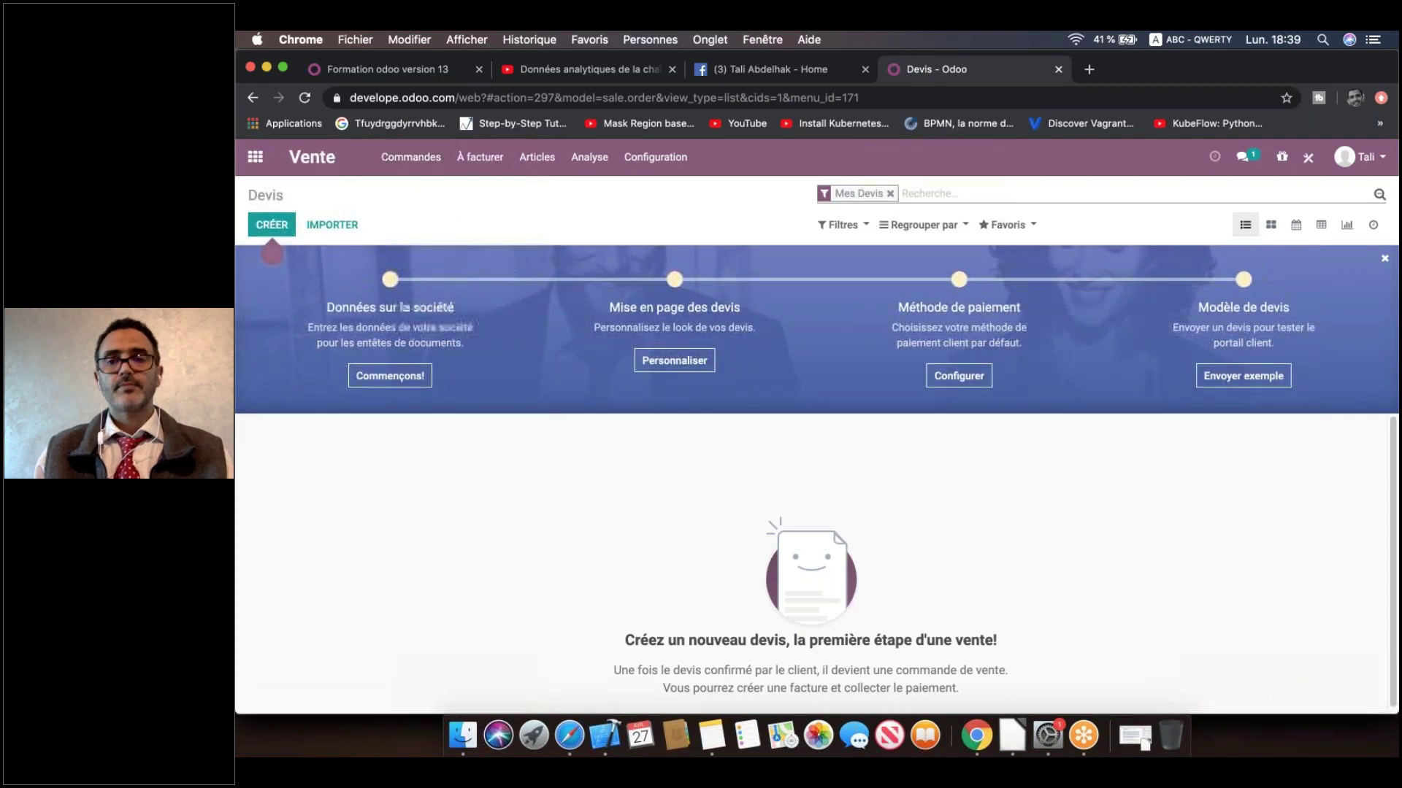
click(290, 229)
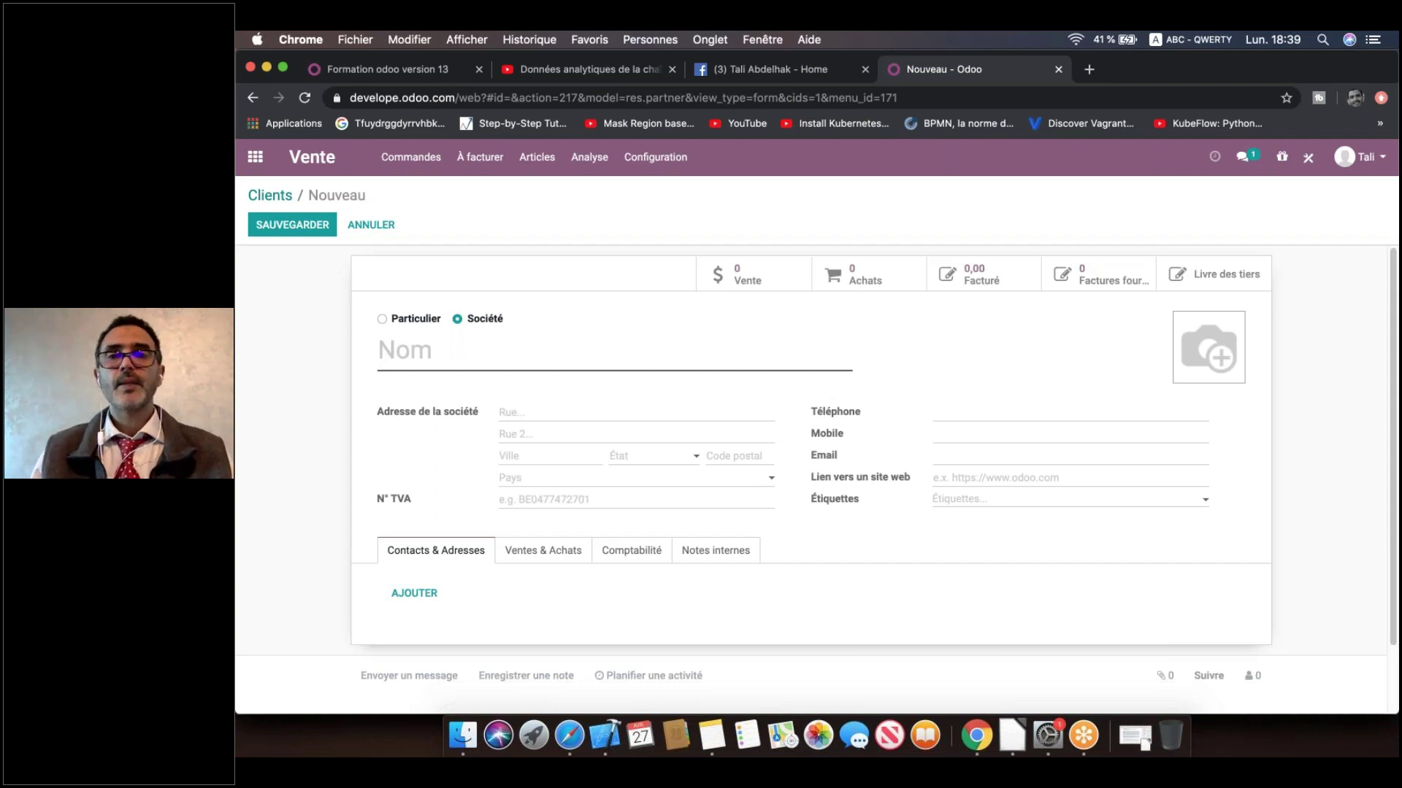
click(958, 173)
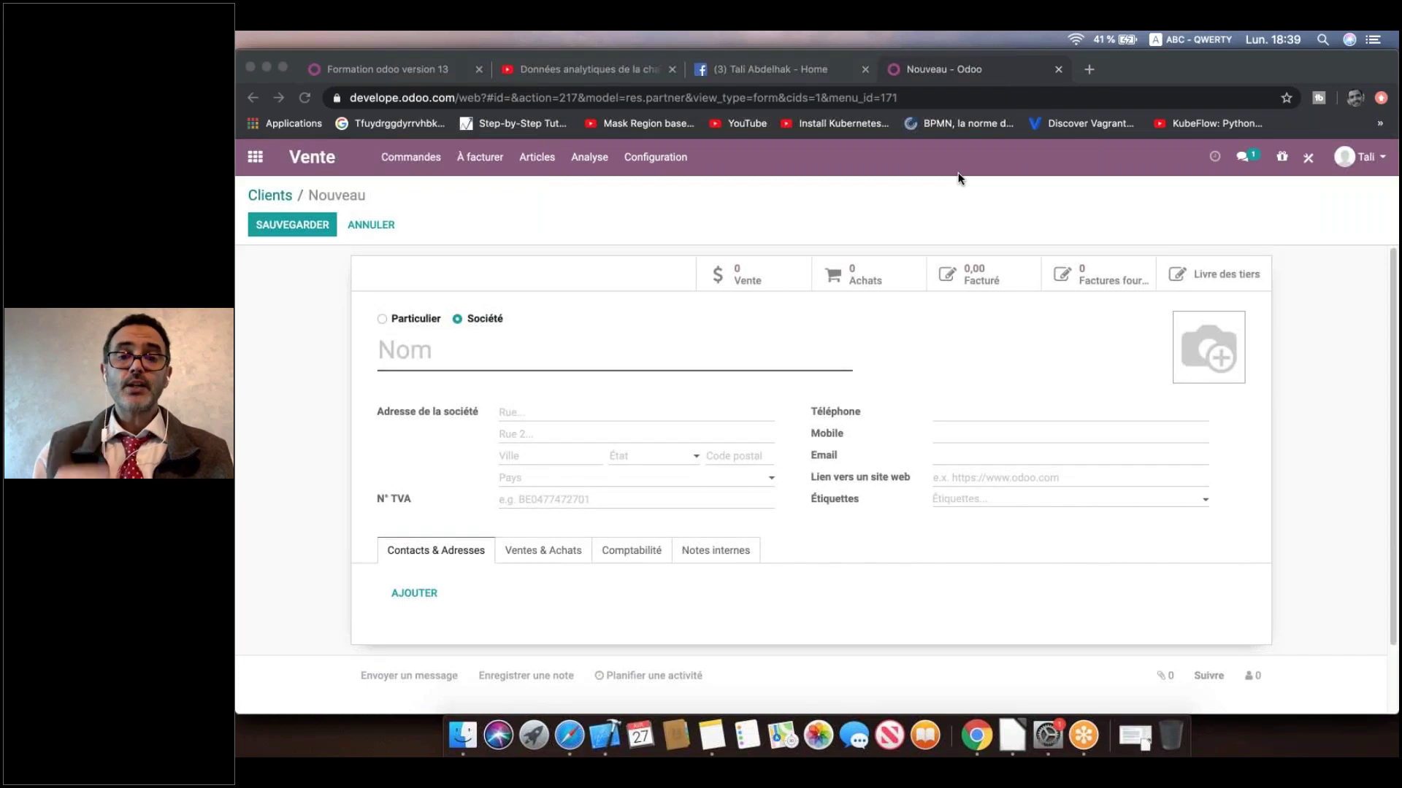
Step: Using Studio, add a checkbox field labelled "Est Etudiant ?" below Tax ID on the customer form and close Studio
click(1307, 159)
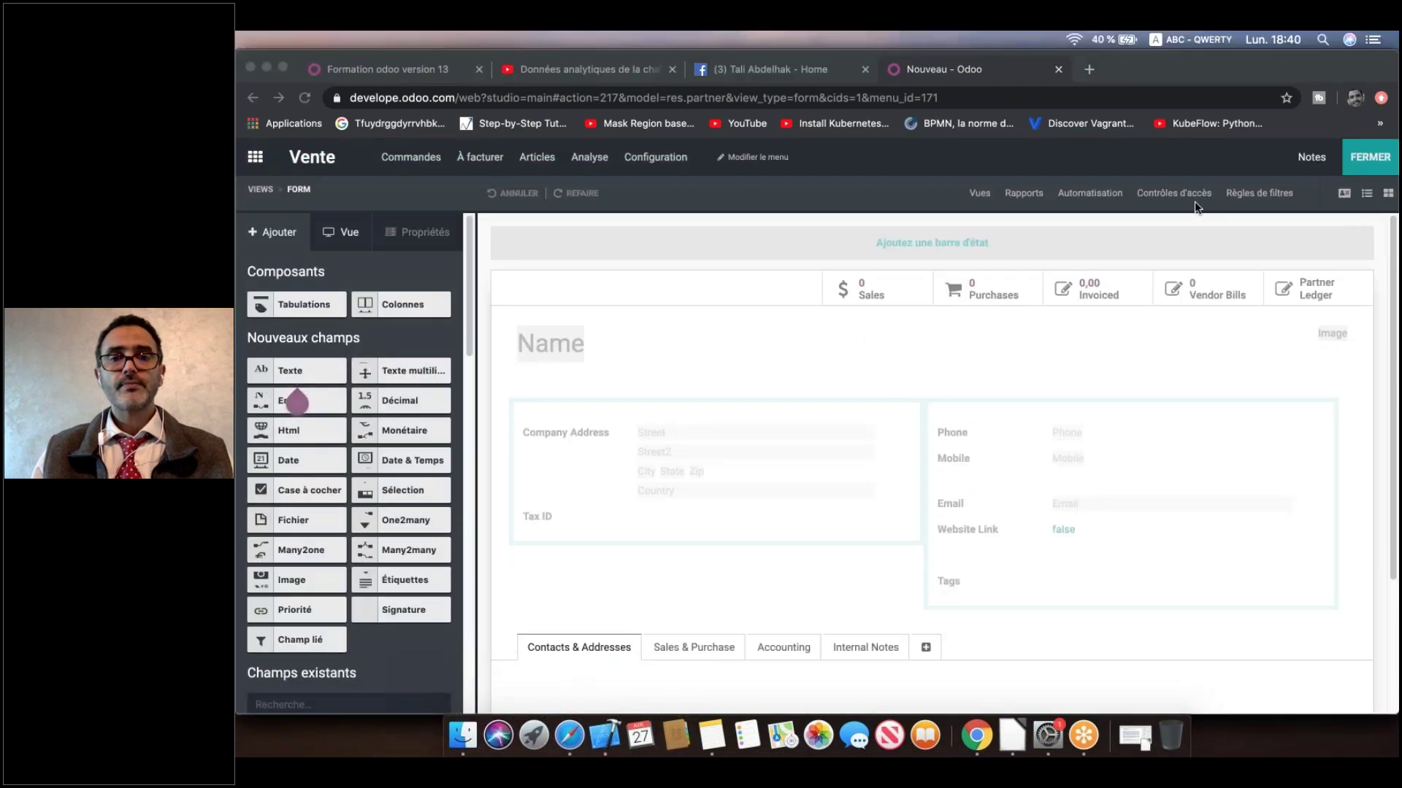
click(260, 486)
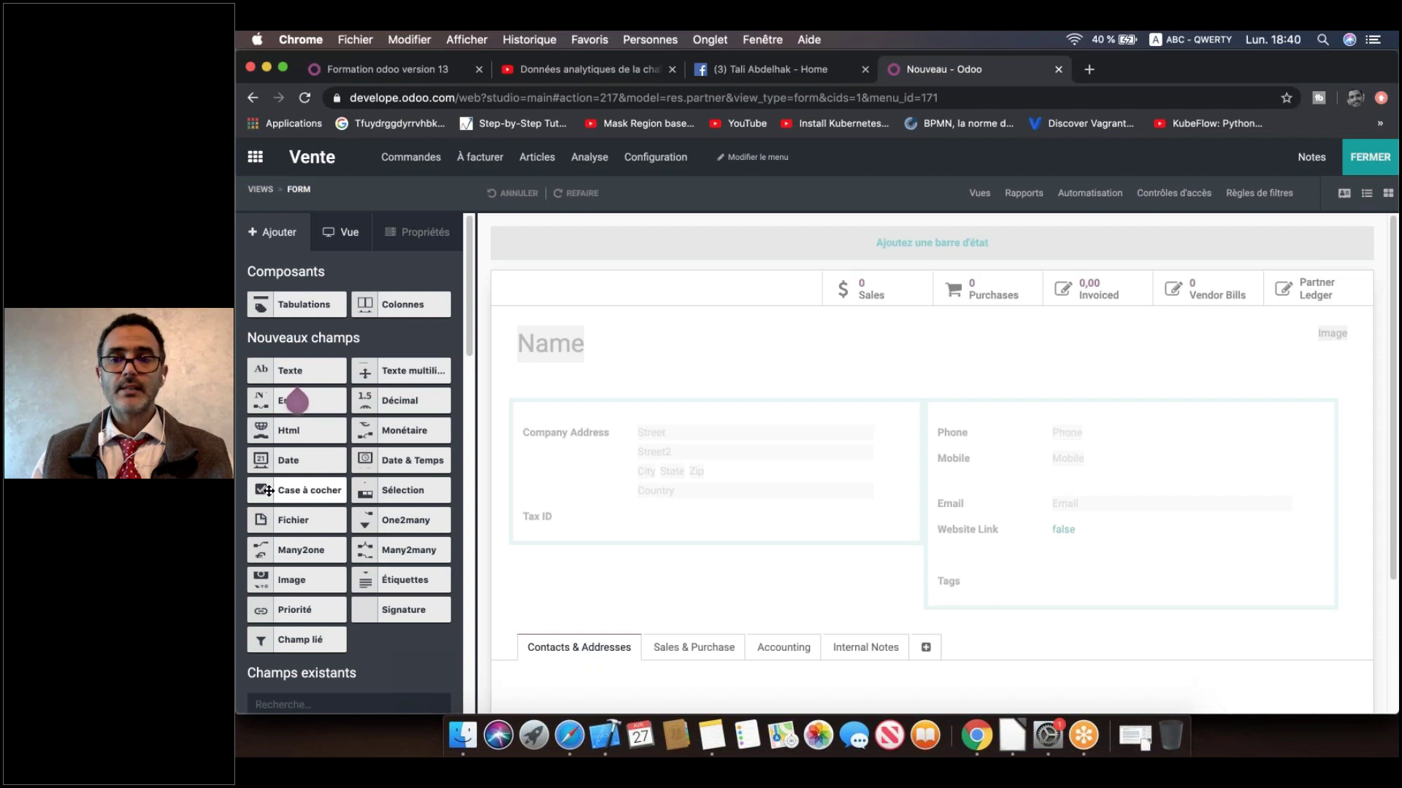
drag(268, 491, 569, 562)
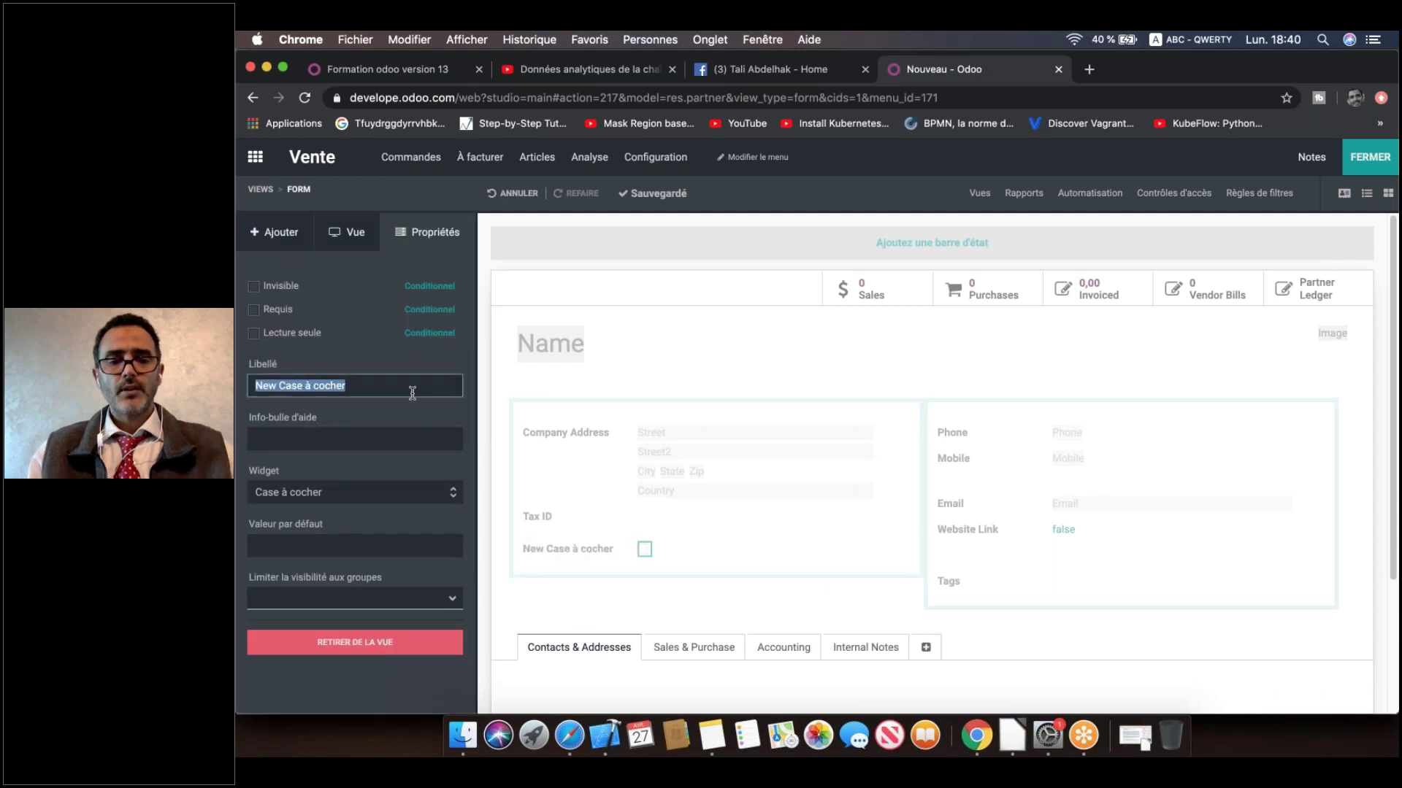
text(Est Et)
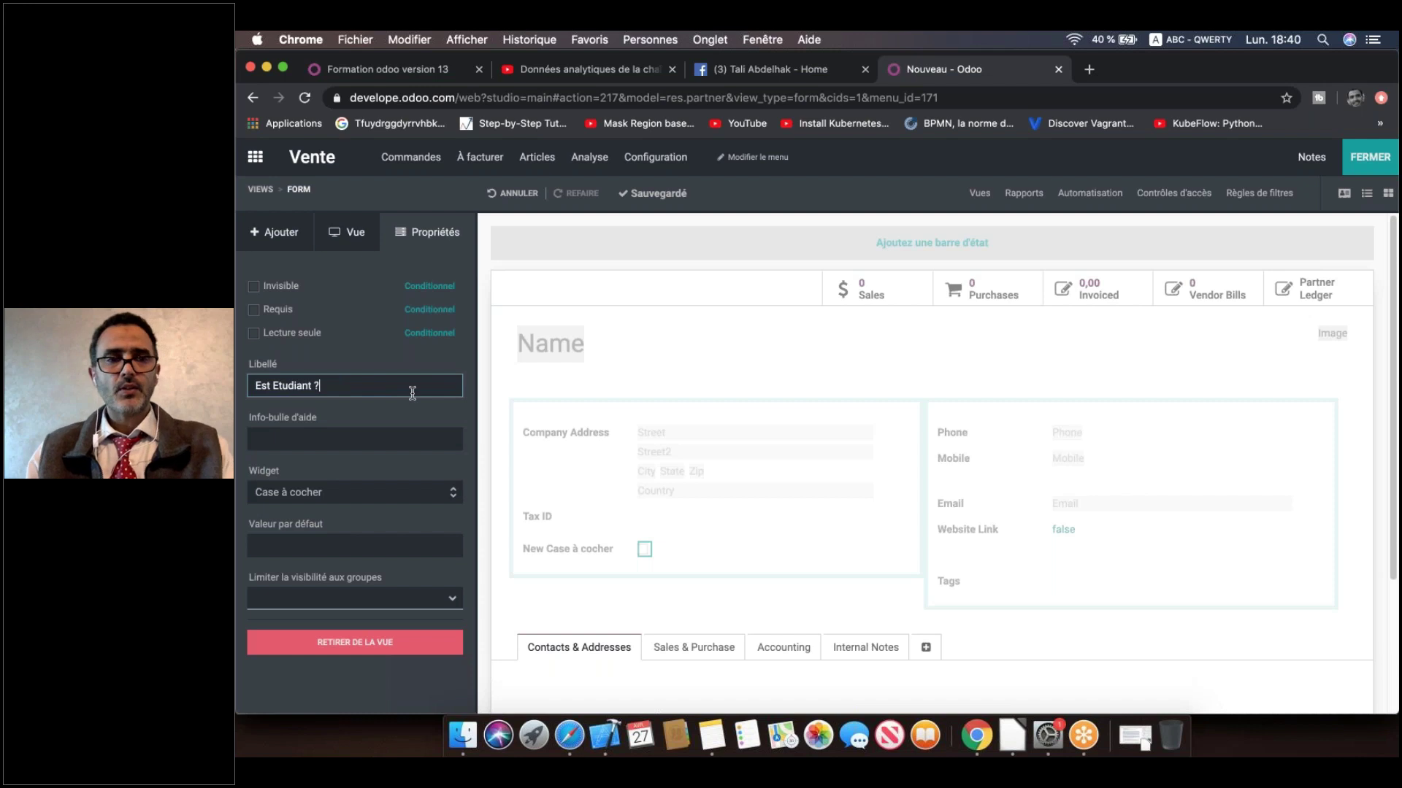
click(663, 475)
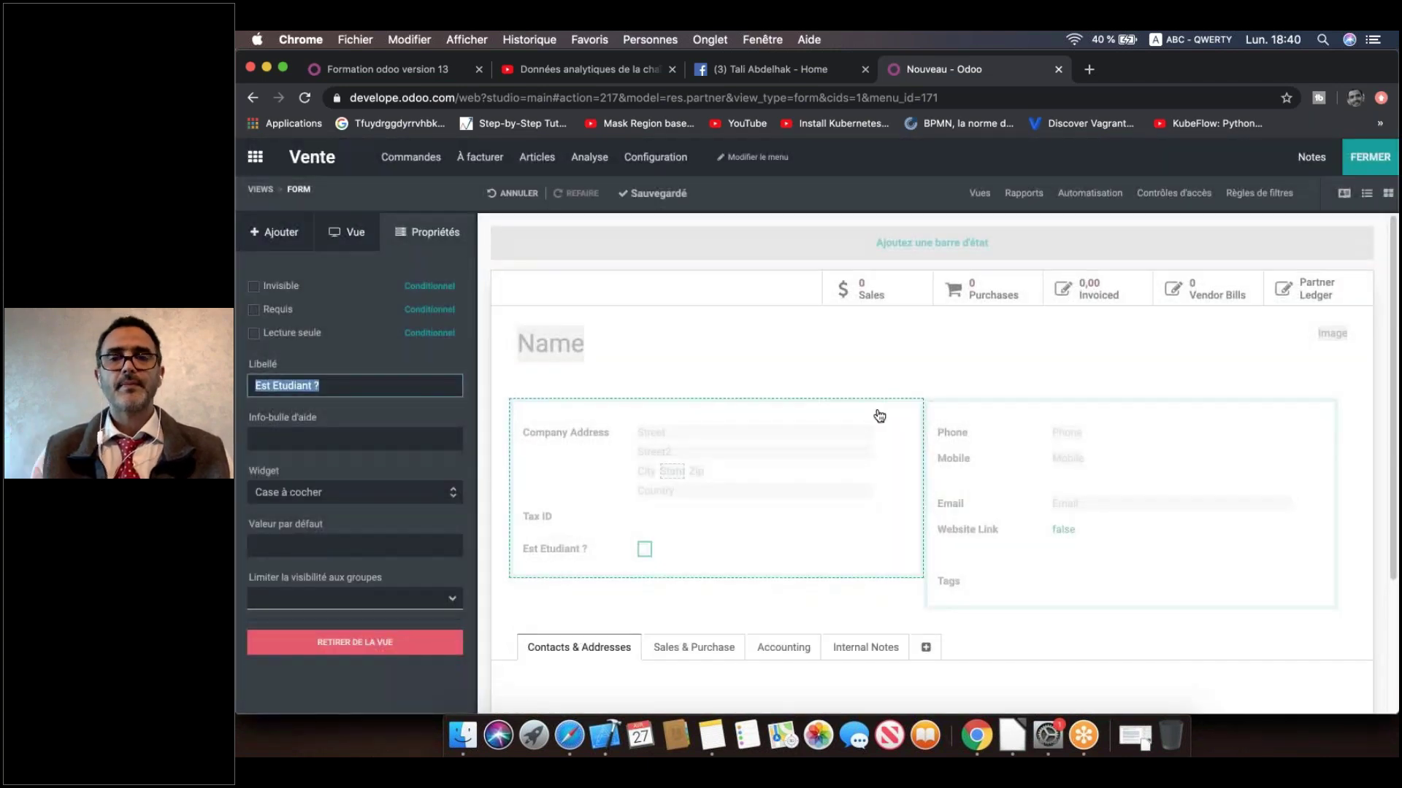
click(1370, 162)
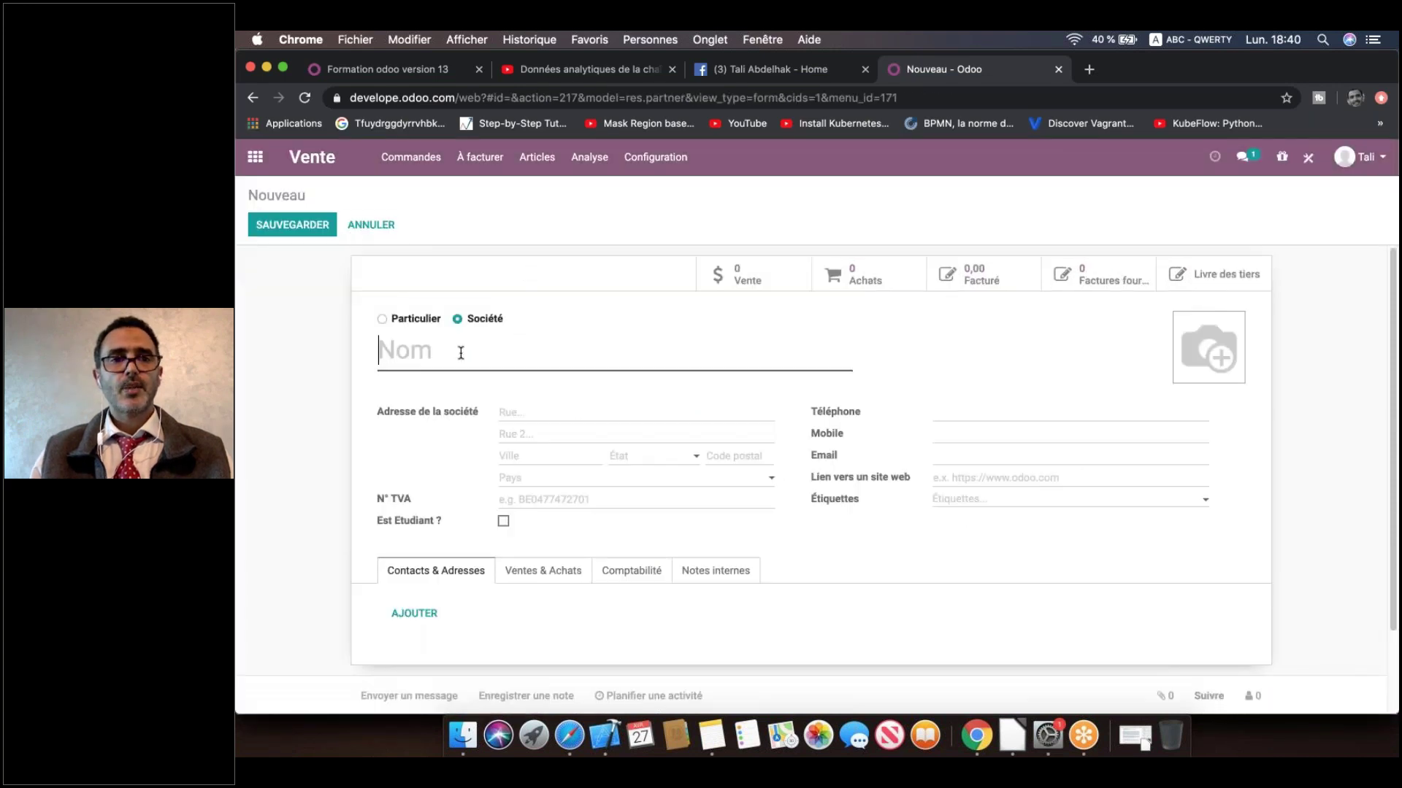
Step: Enter the first student's surname as the customer name, enable "Est Etudiant ?" and save the record
text(Bakkali)
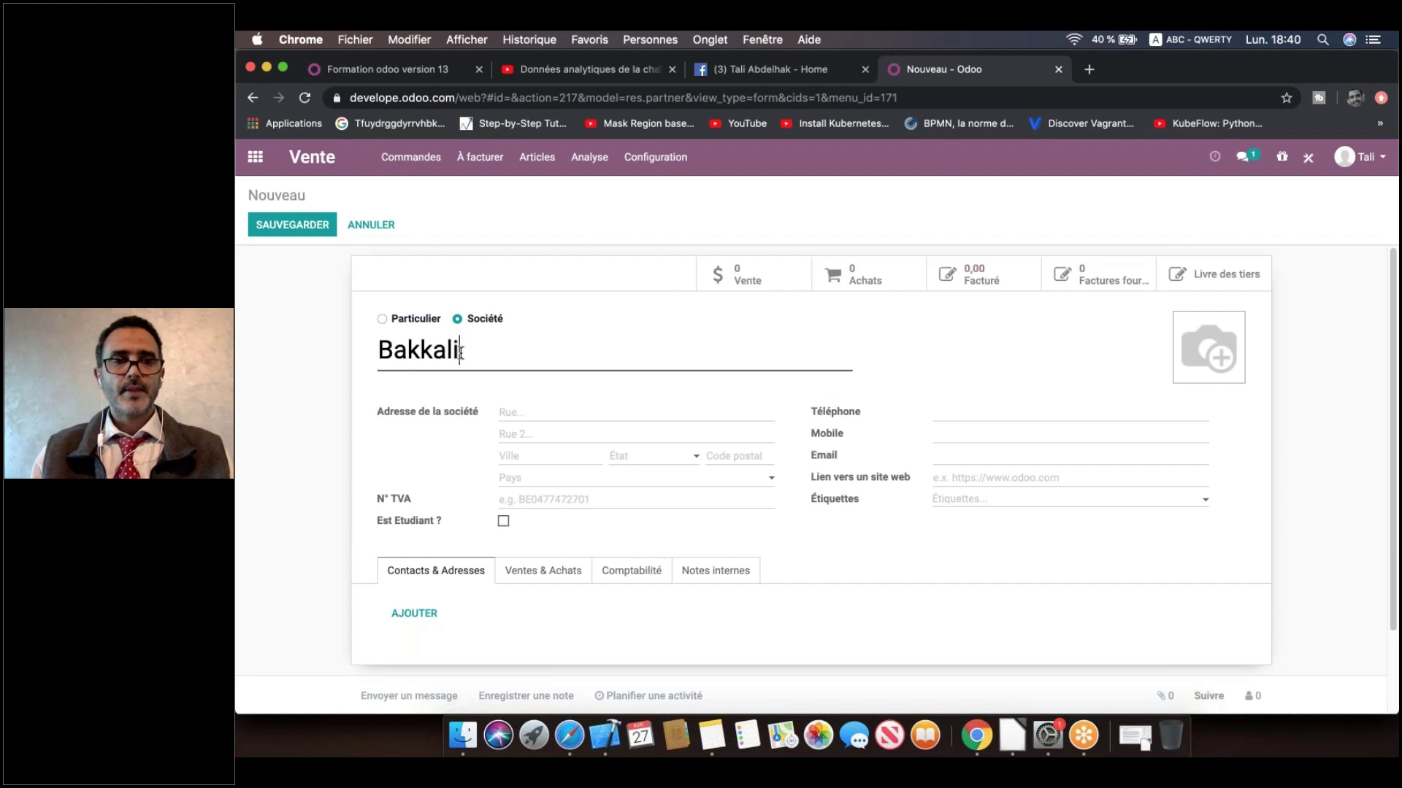
click(502, 522)
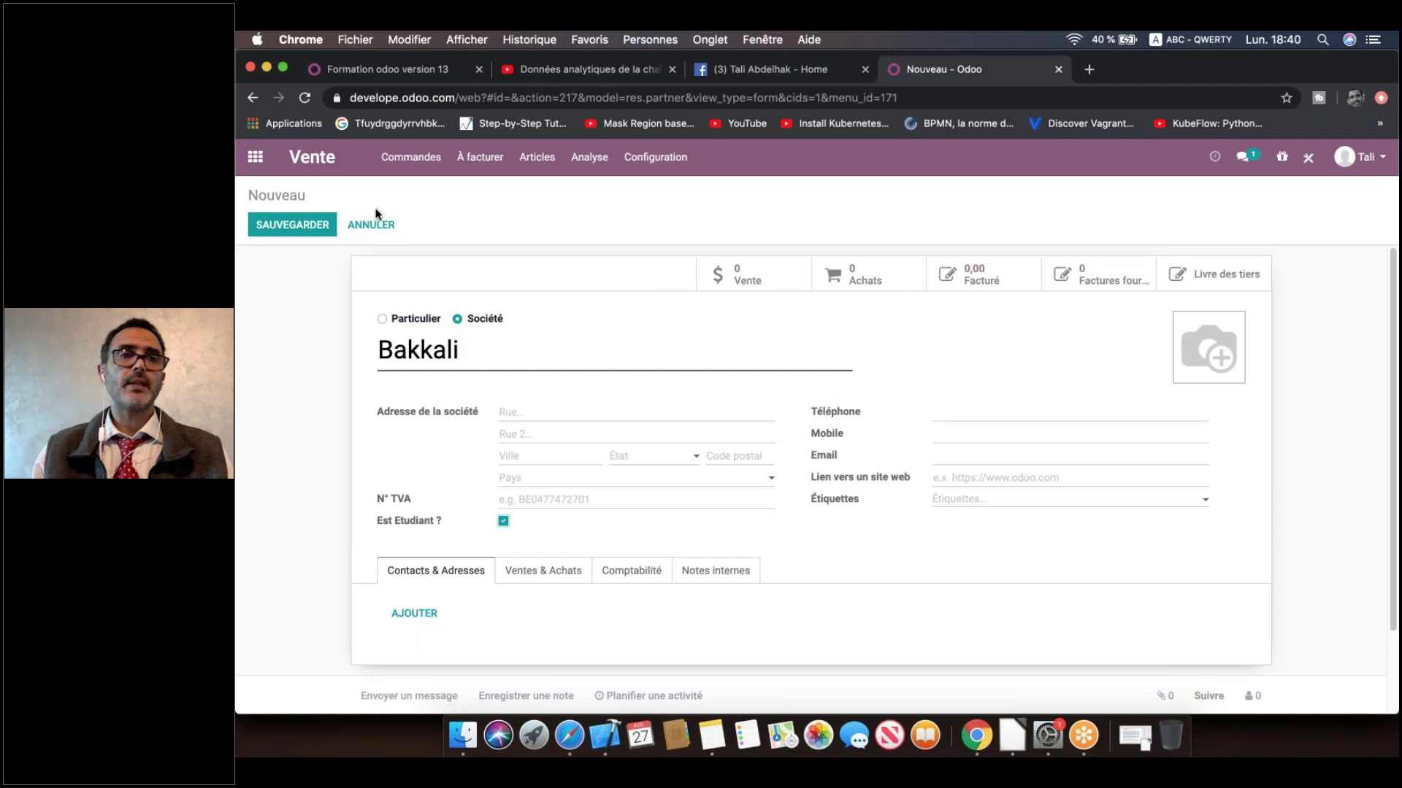
click(330, 226)
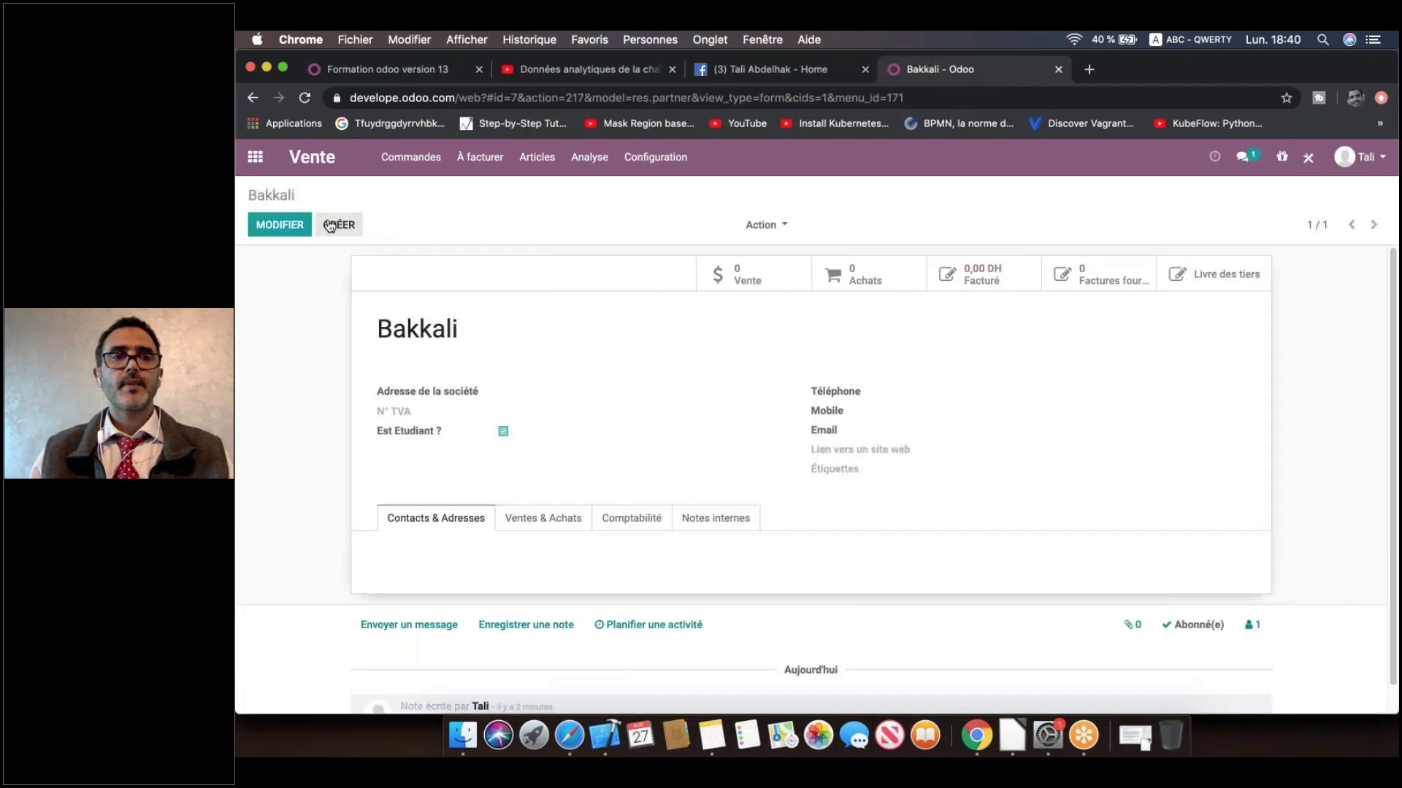
Step: Create a second customer named with another student's surname, enable "Est Etudiant ?" and save the record
click(339, 225)
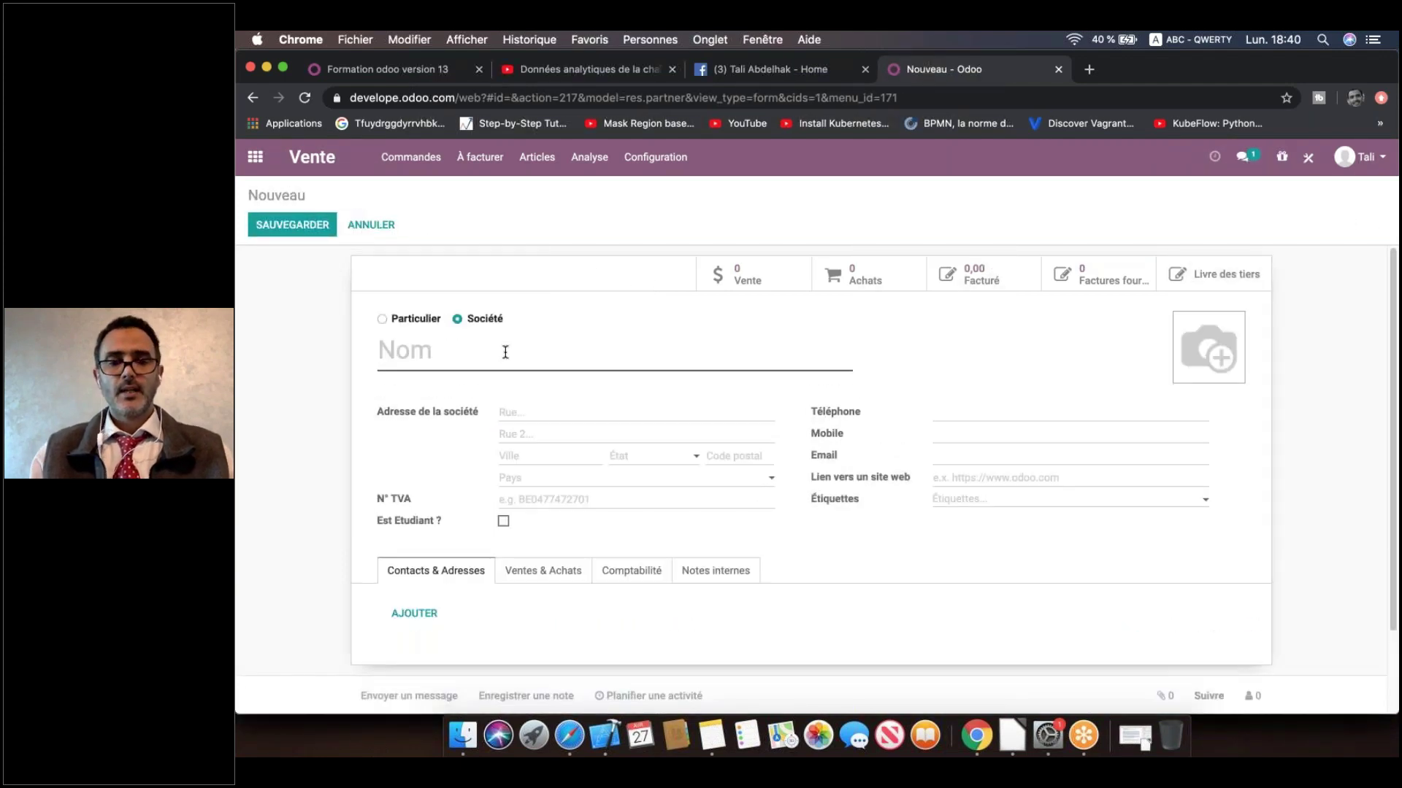
text(Alami)
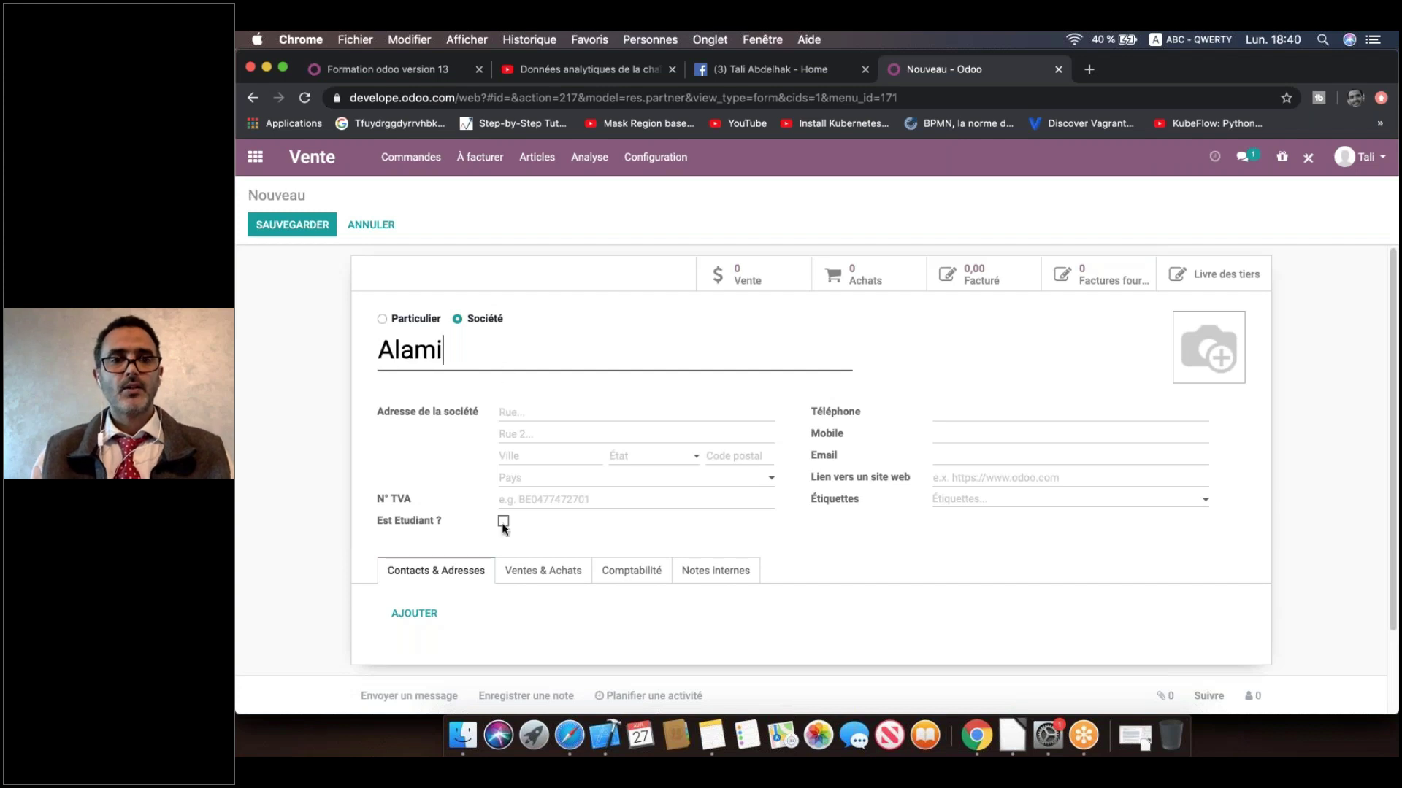
click(302, 226)
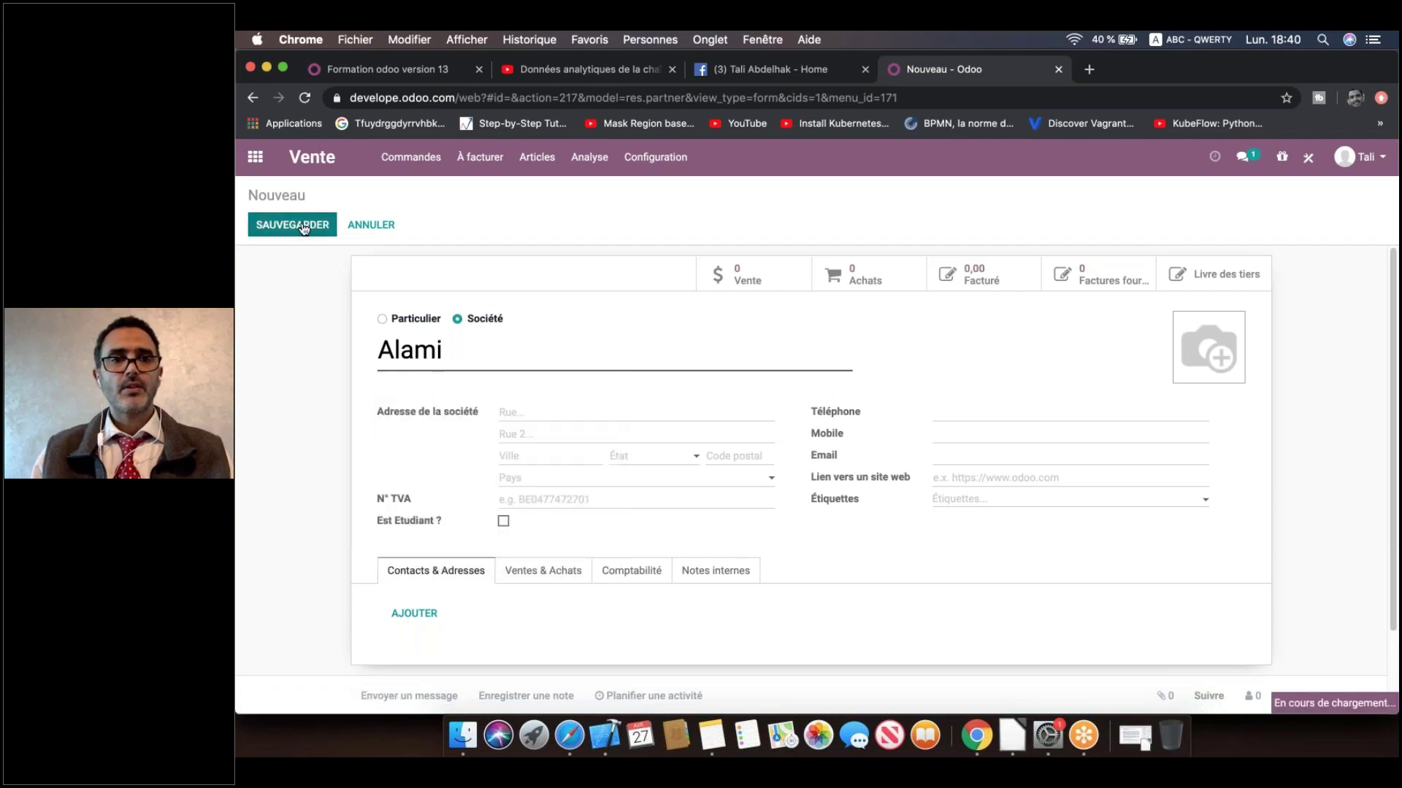
click(503, 521)
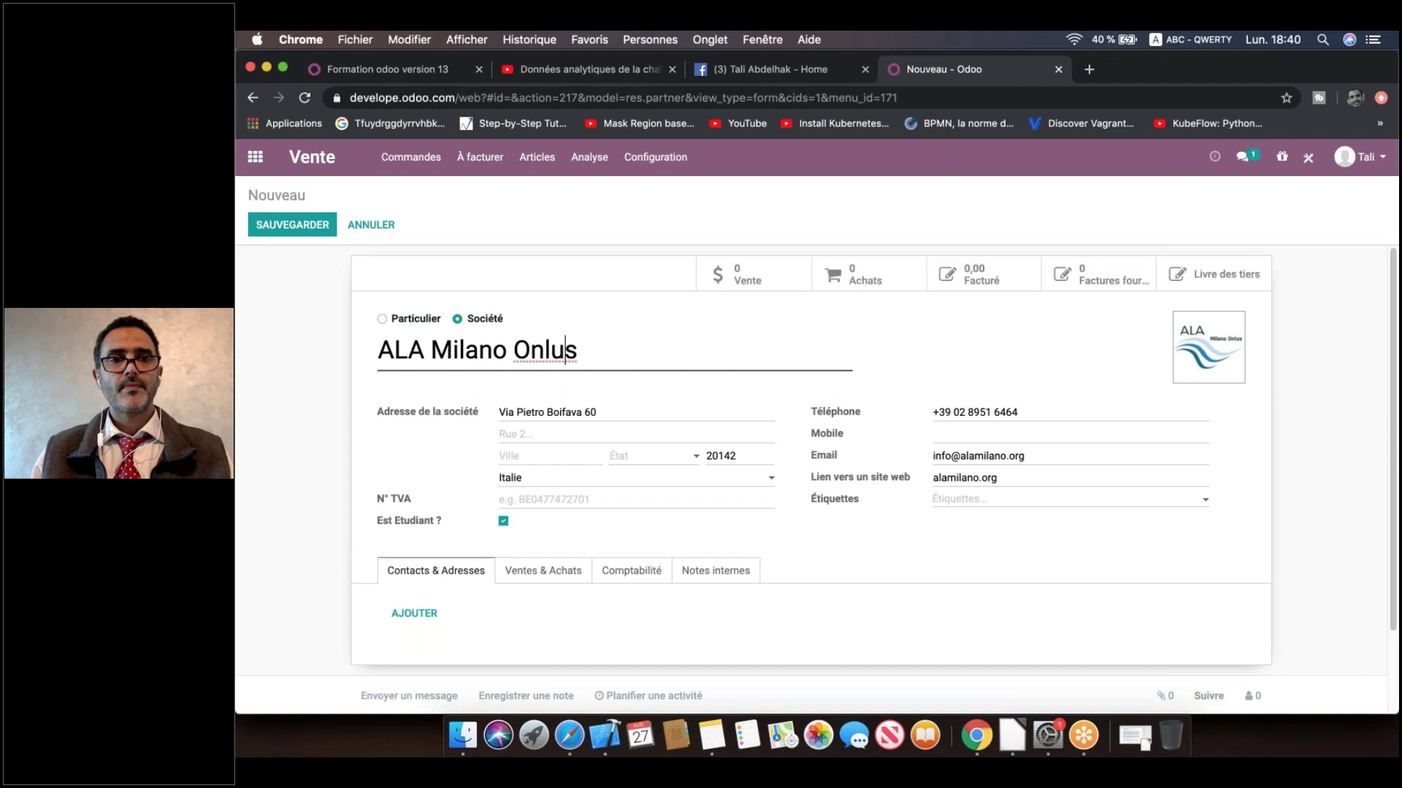
triple_click(569, 352)
text(Alami)
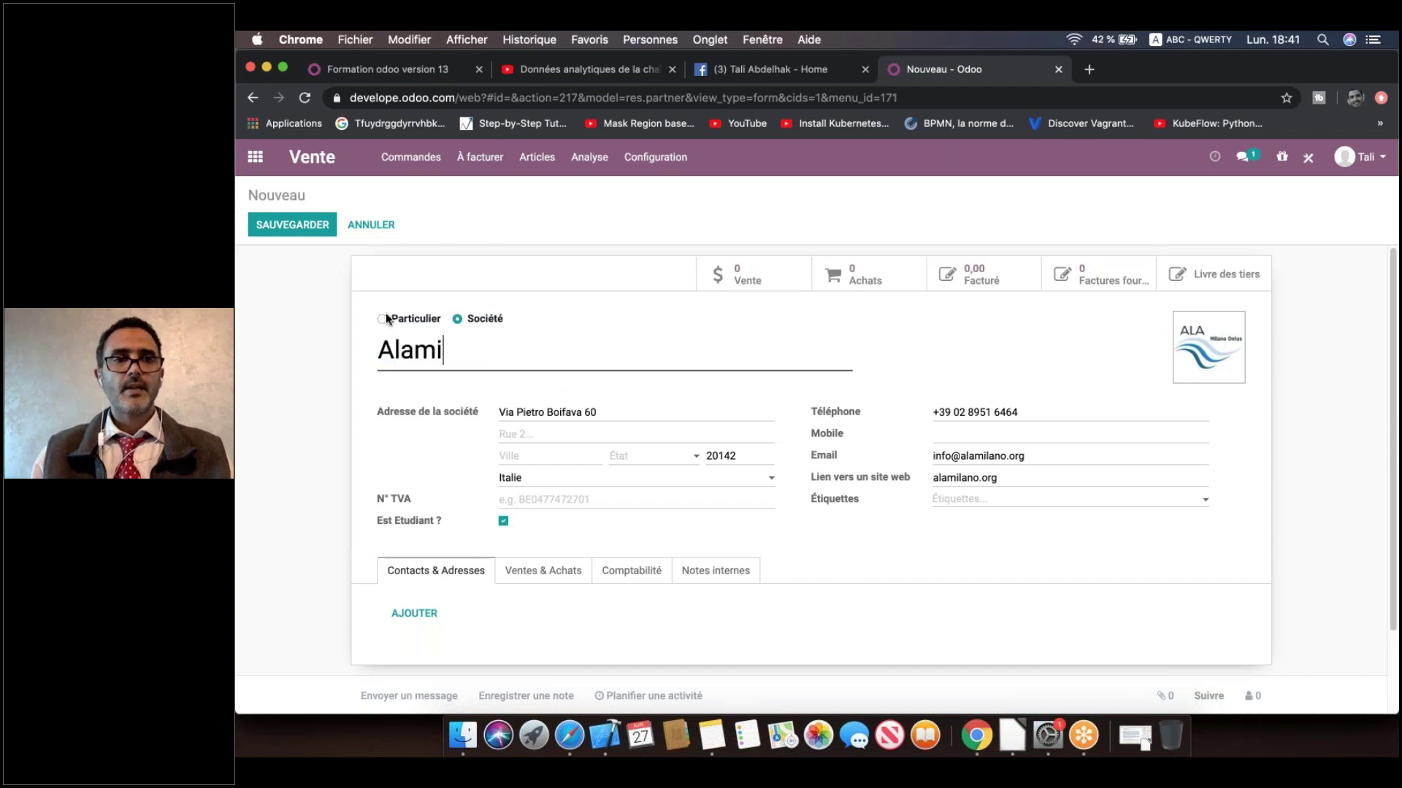
click(638, 283)
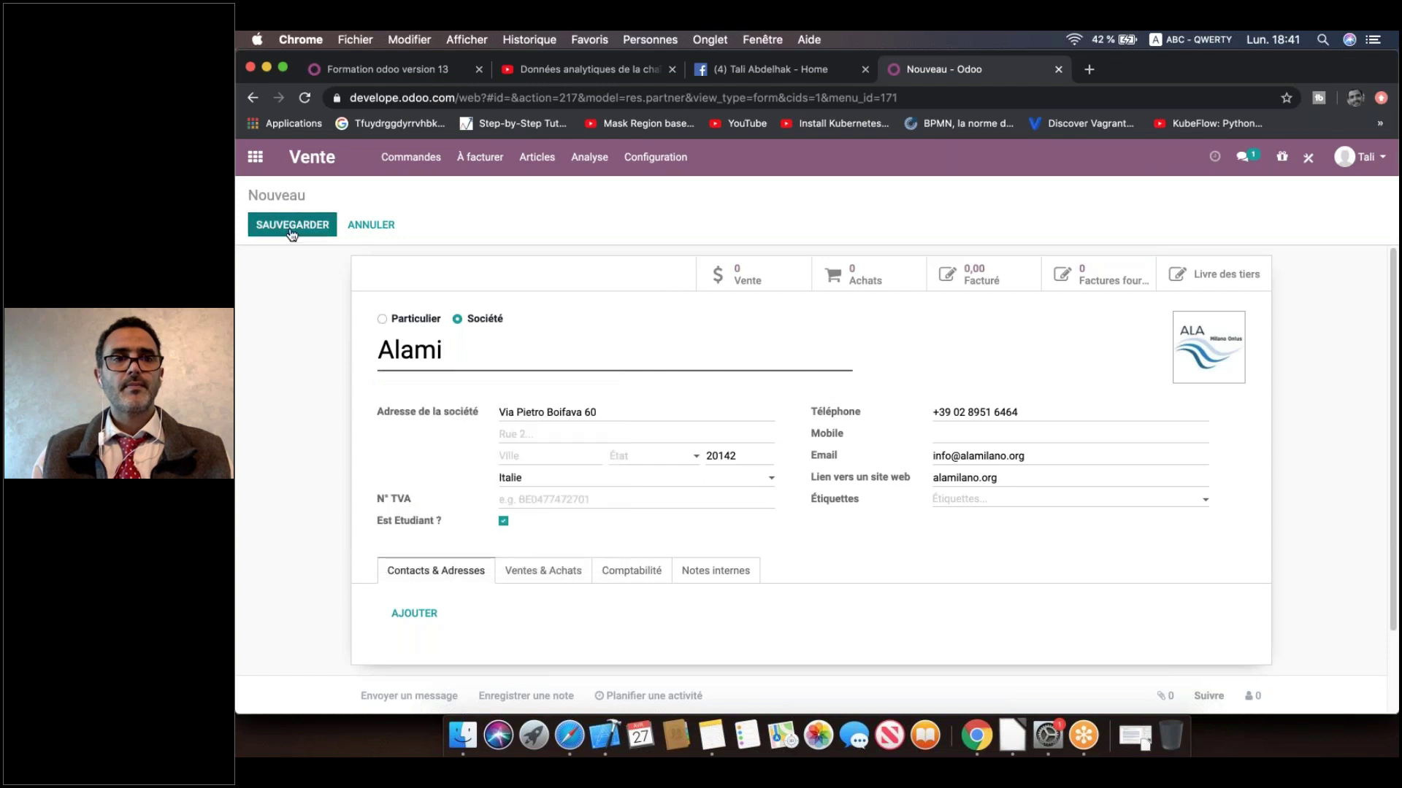
click(292, 225)
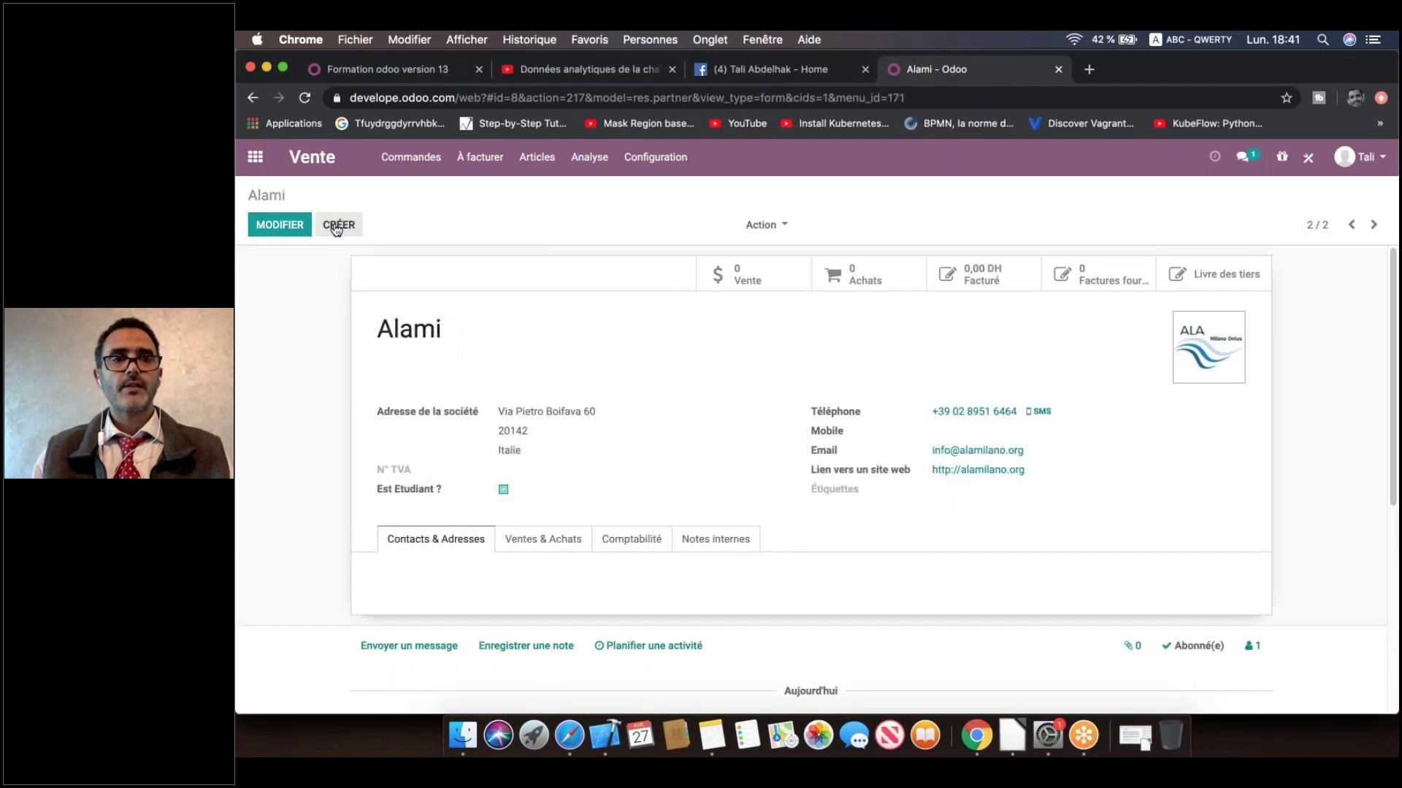
Step: Create and save a third customer with a student's surname as its name and "Est Etudiant ?" enabled
click(336, 227)
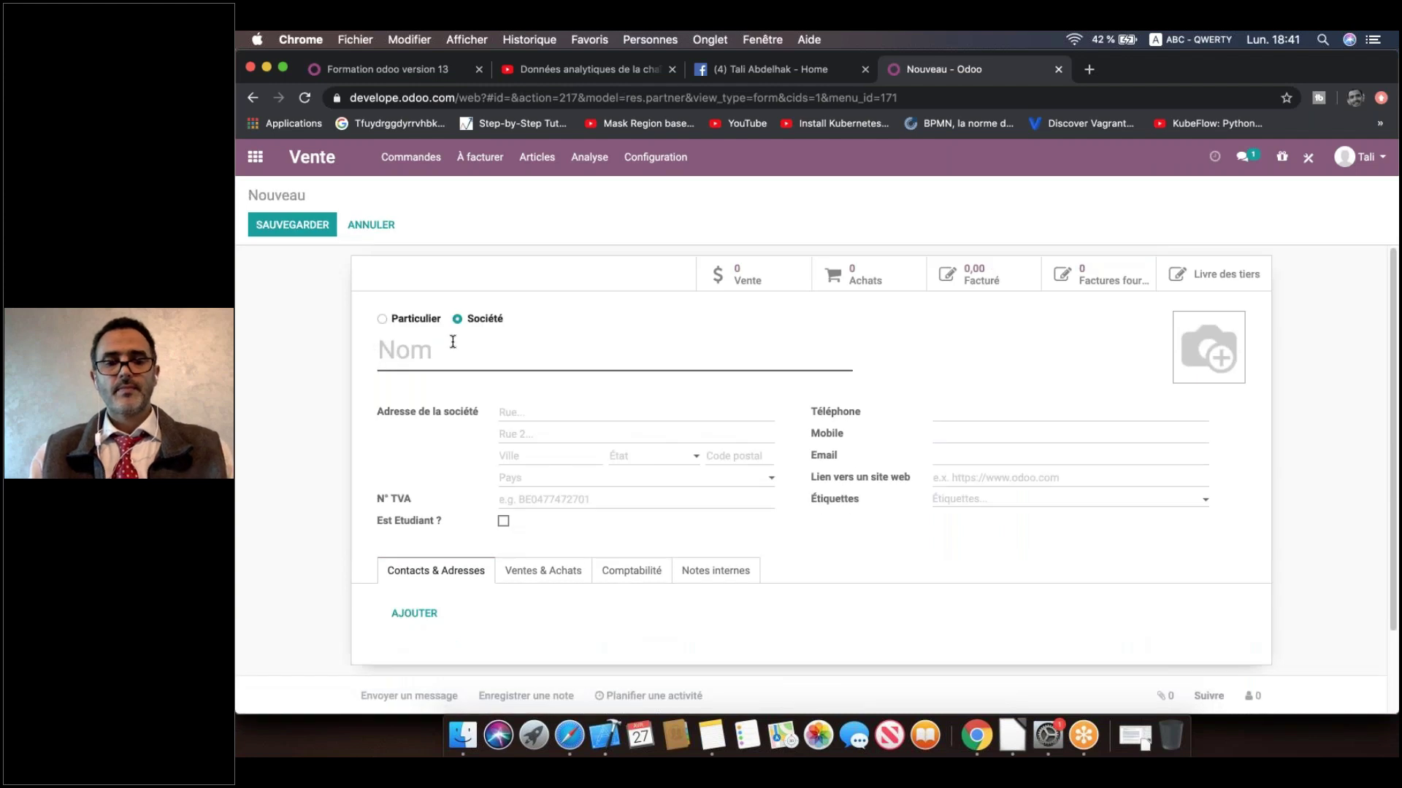
text(Fares)
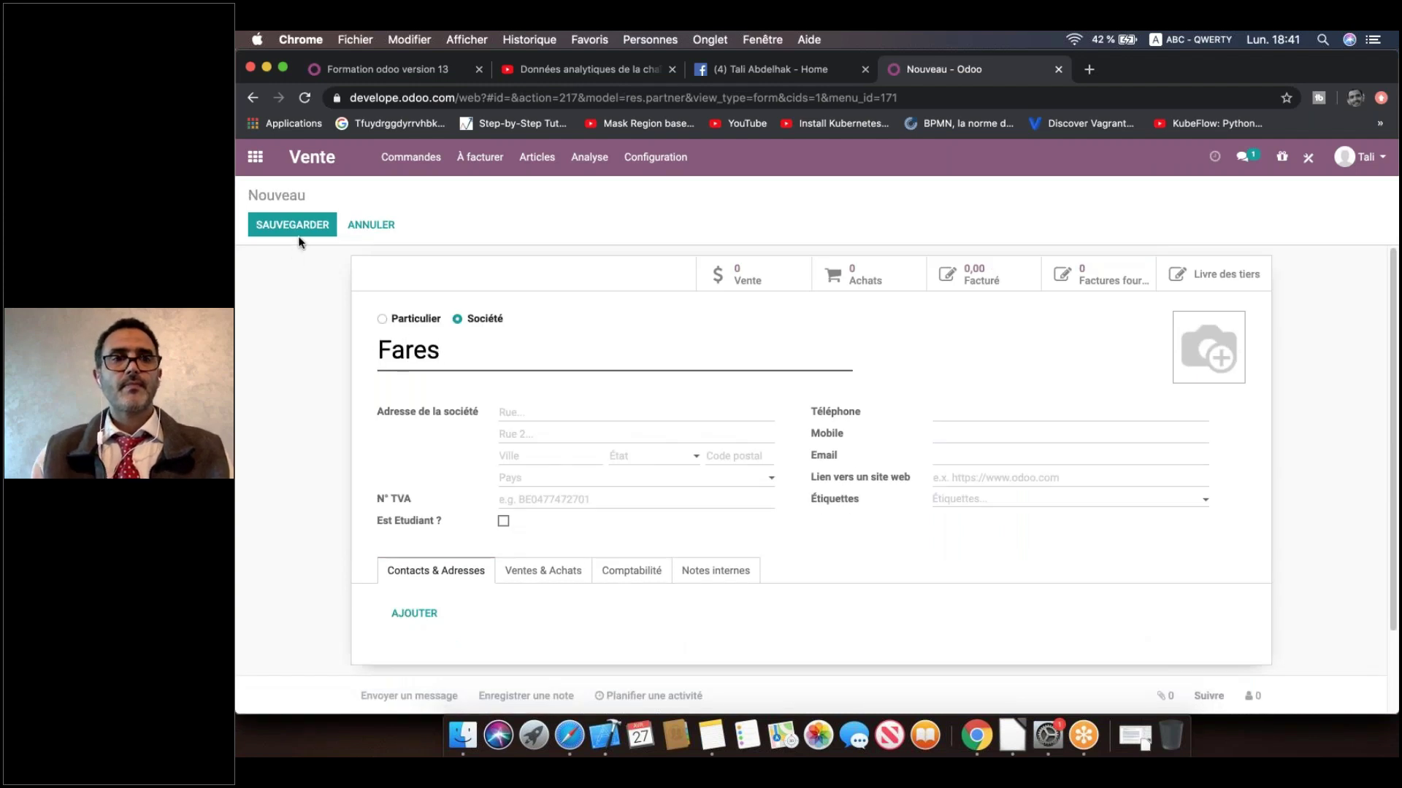
click(322, 347)
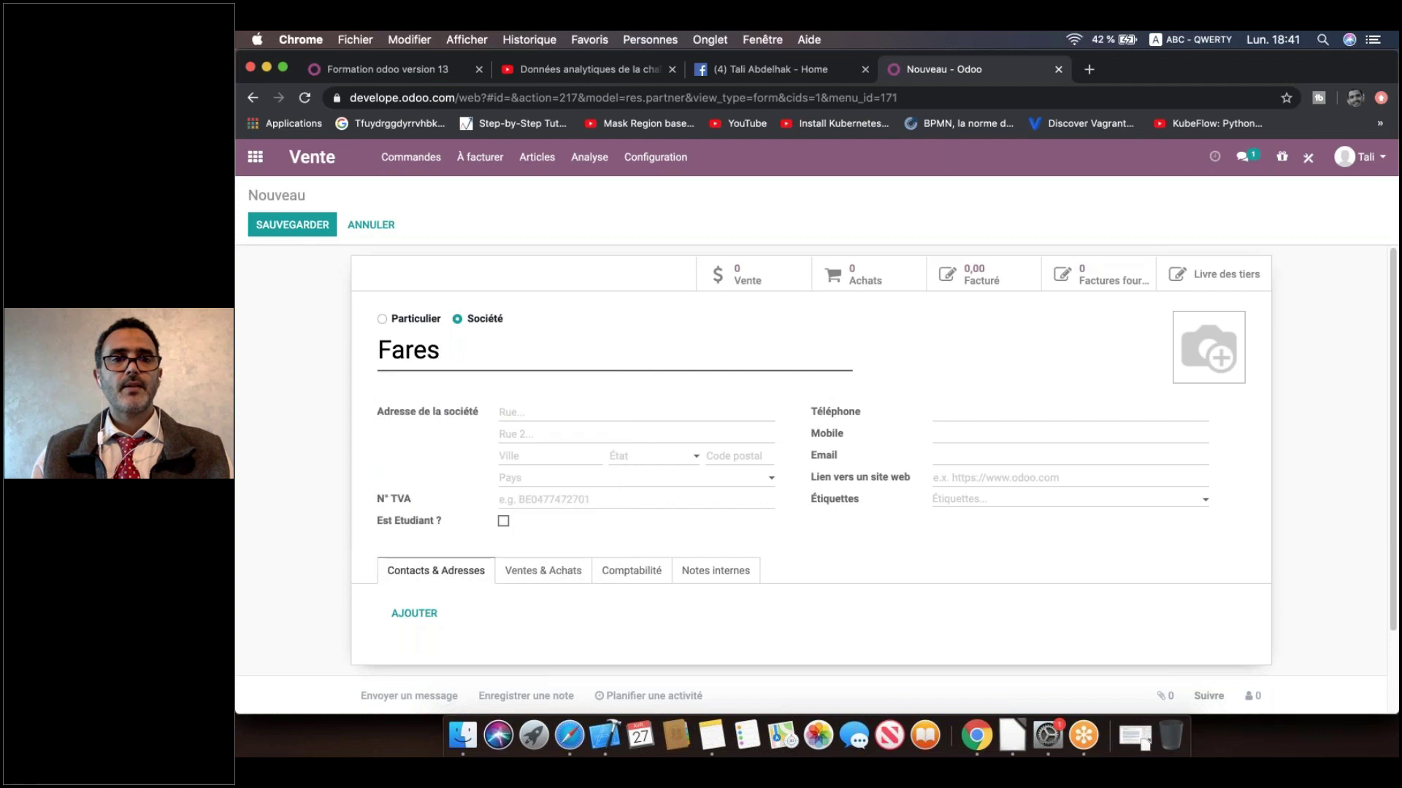
click(503, 521)
click(314, 229)
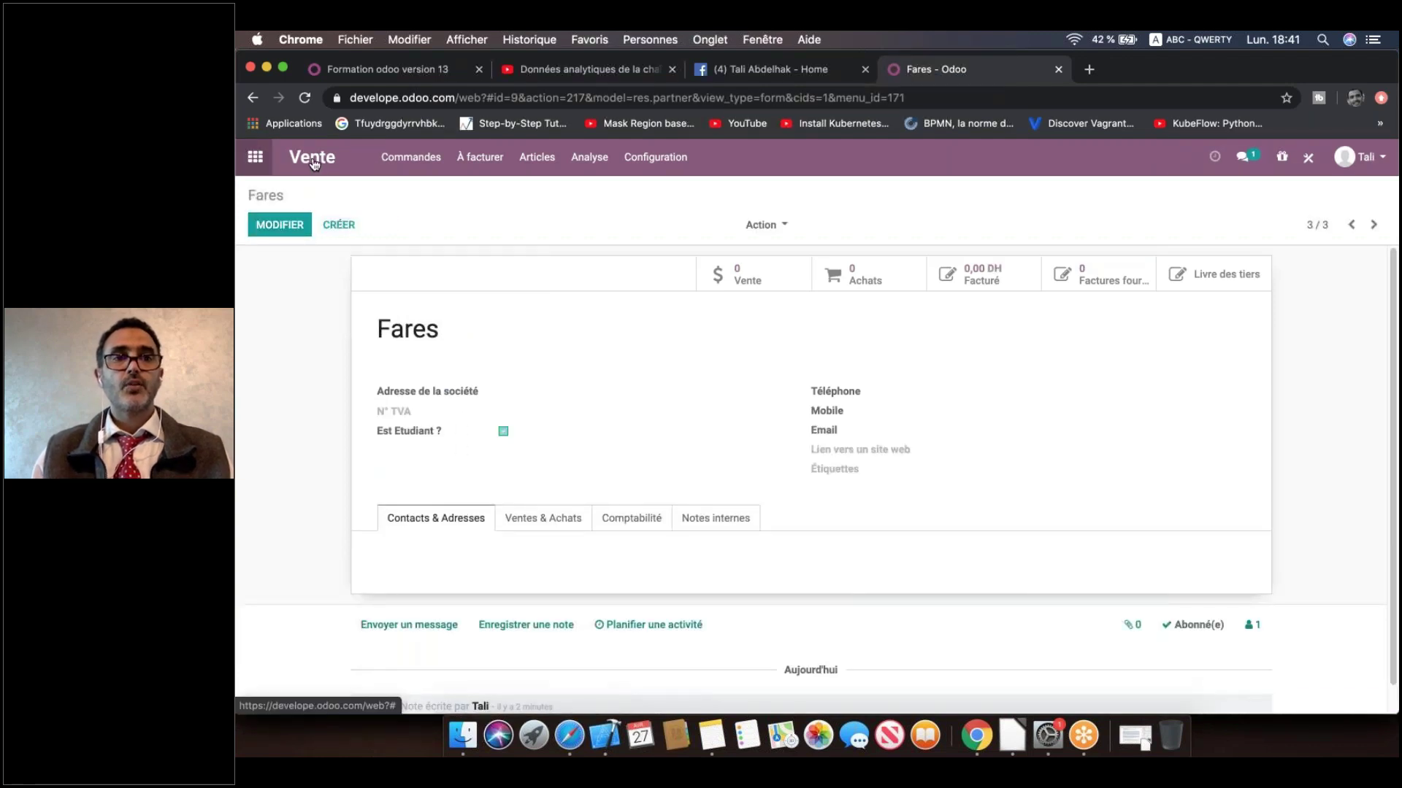
Step: Leave the Vente app and open the Etudiant list of the Gestion Examen app
click(257, 157)
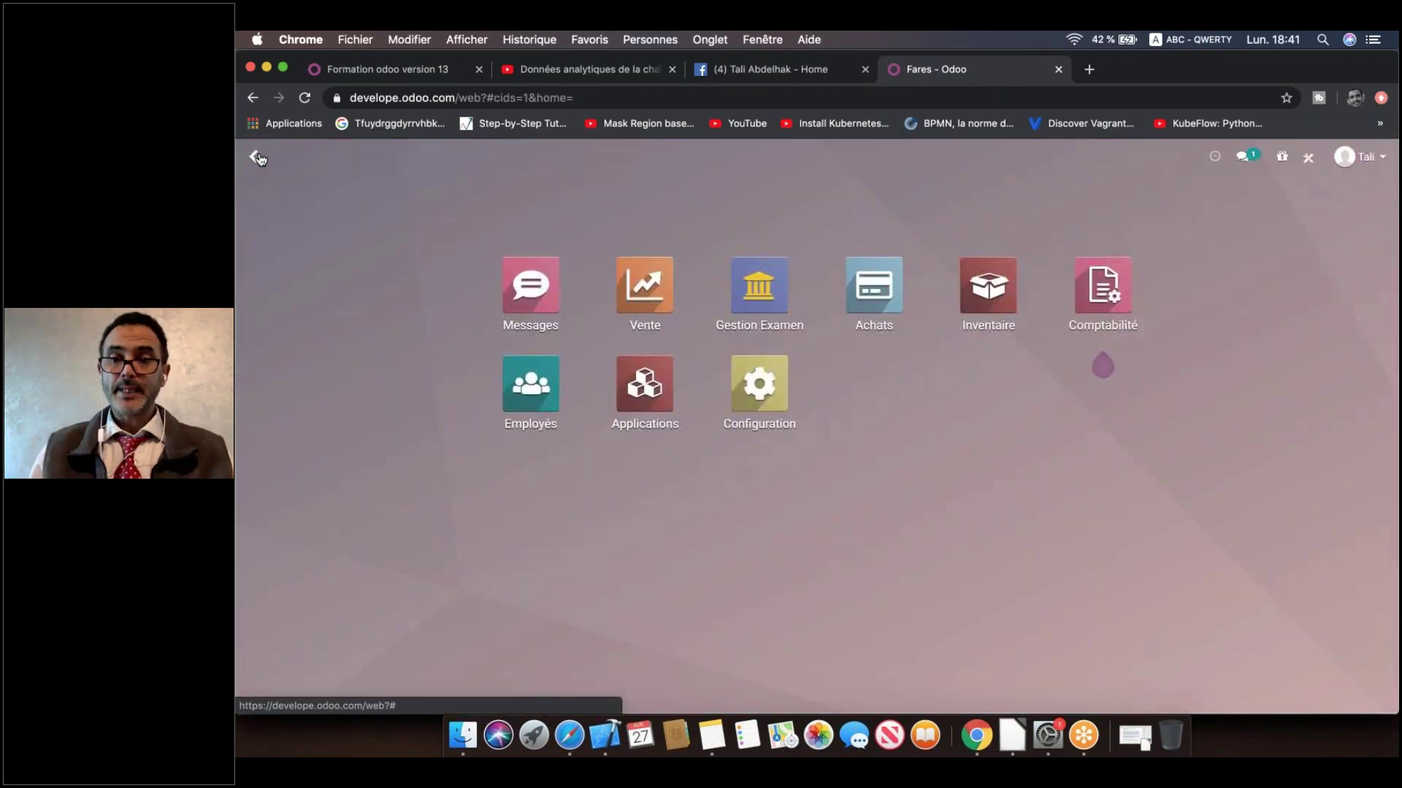
click(776, 301)
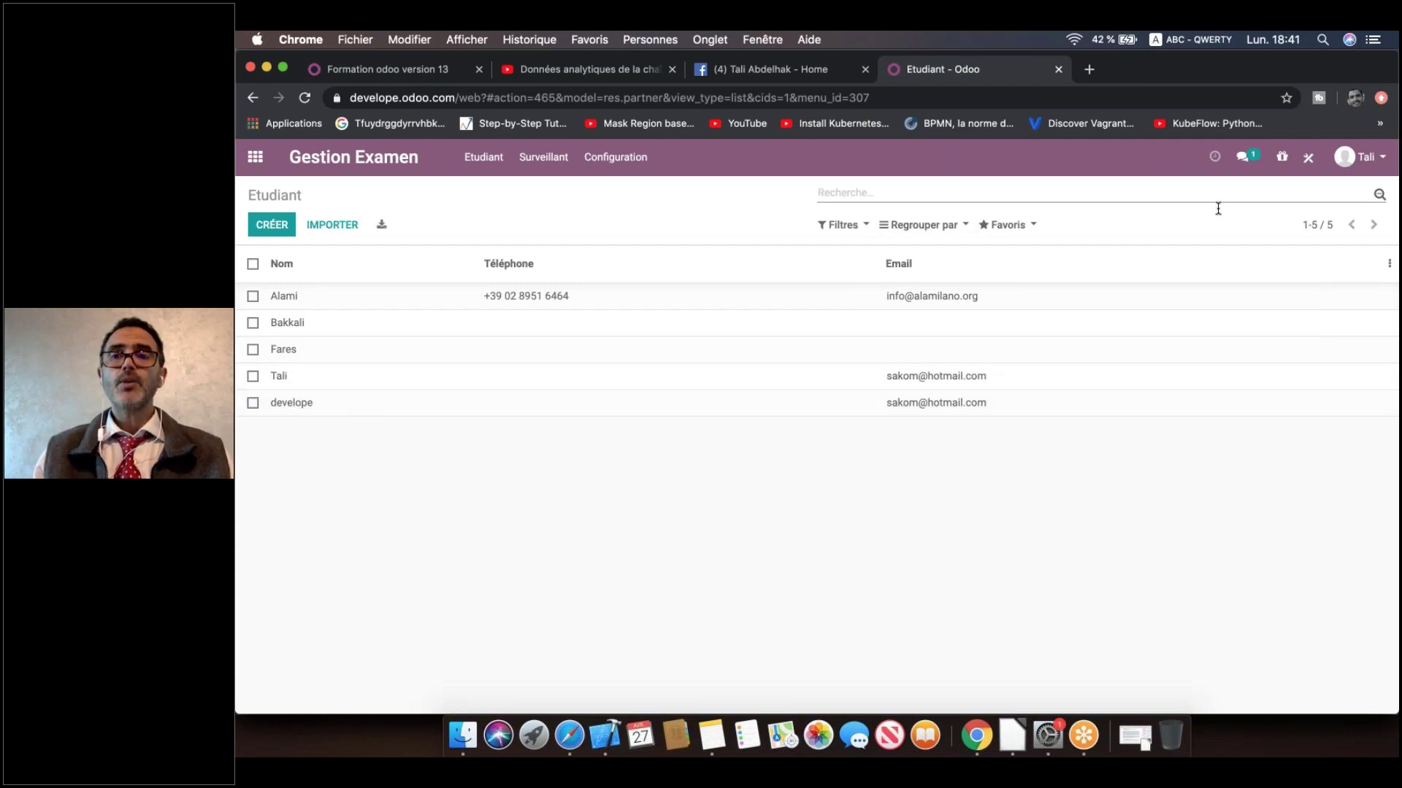
click(718, 255)
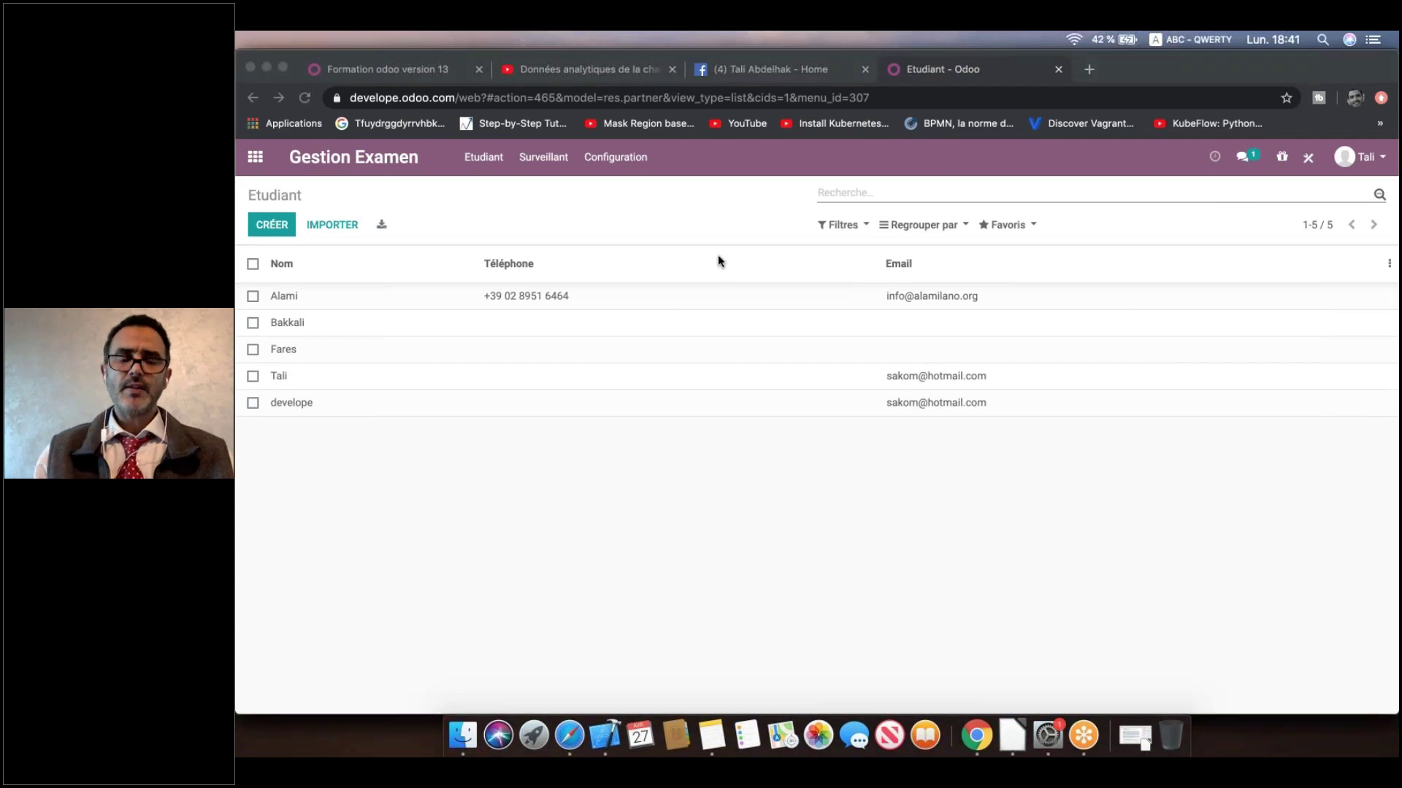
Step: Apply a custom filter to the Etudiant list with the condition "Est Etudiant ?" est vrai
click(848, 230)
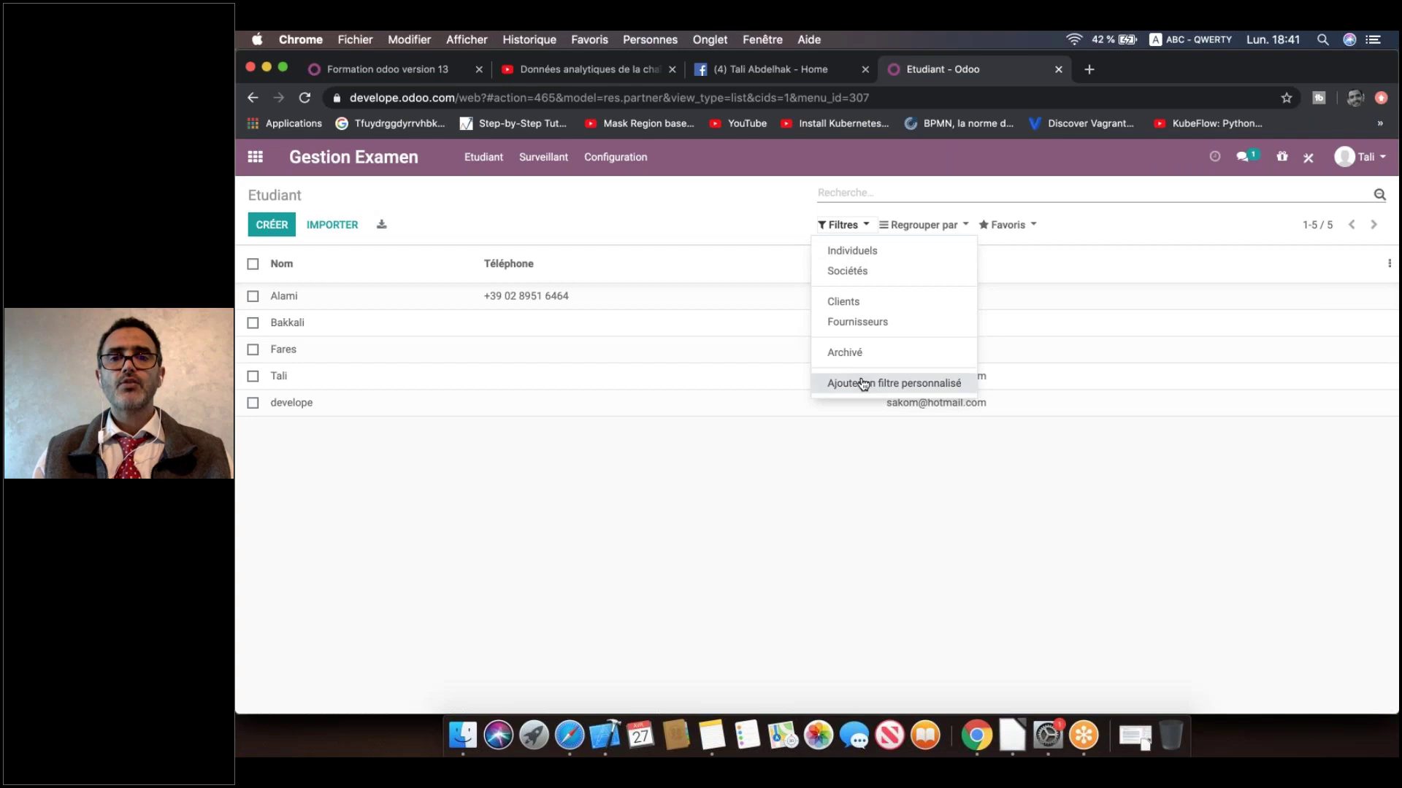
click(863, 384)
click(903, 408)
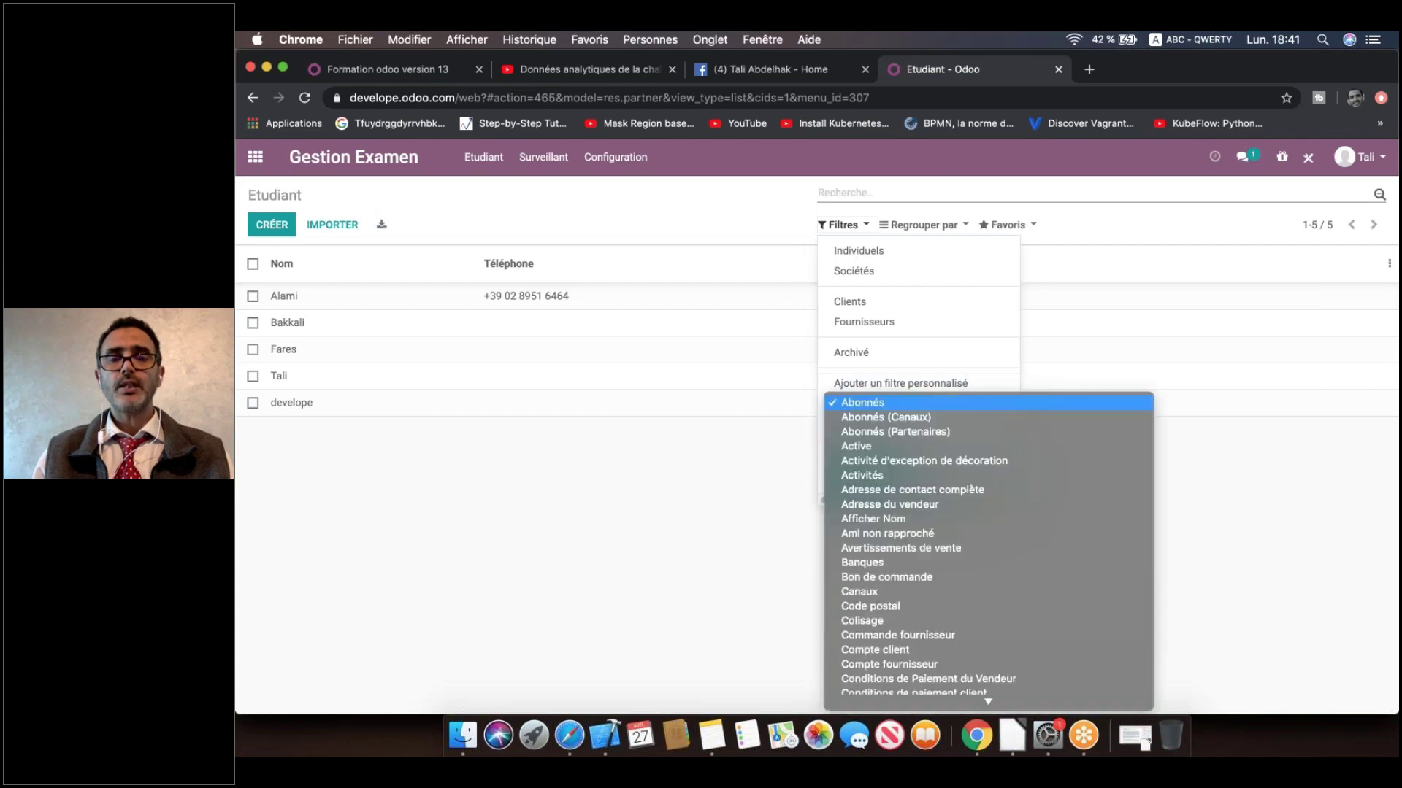
scroll(912, 503, down, 15)
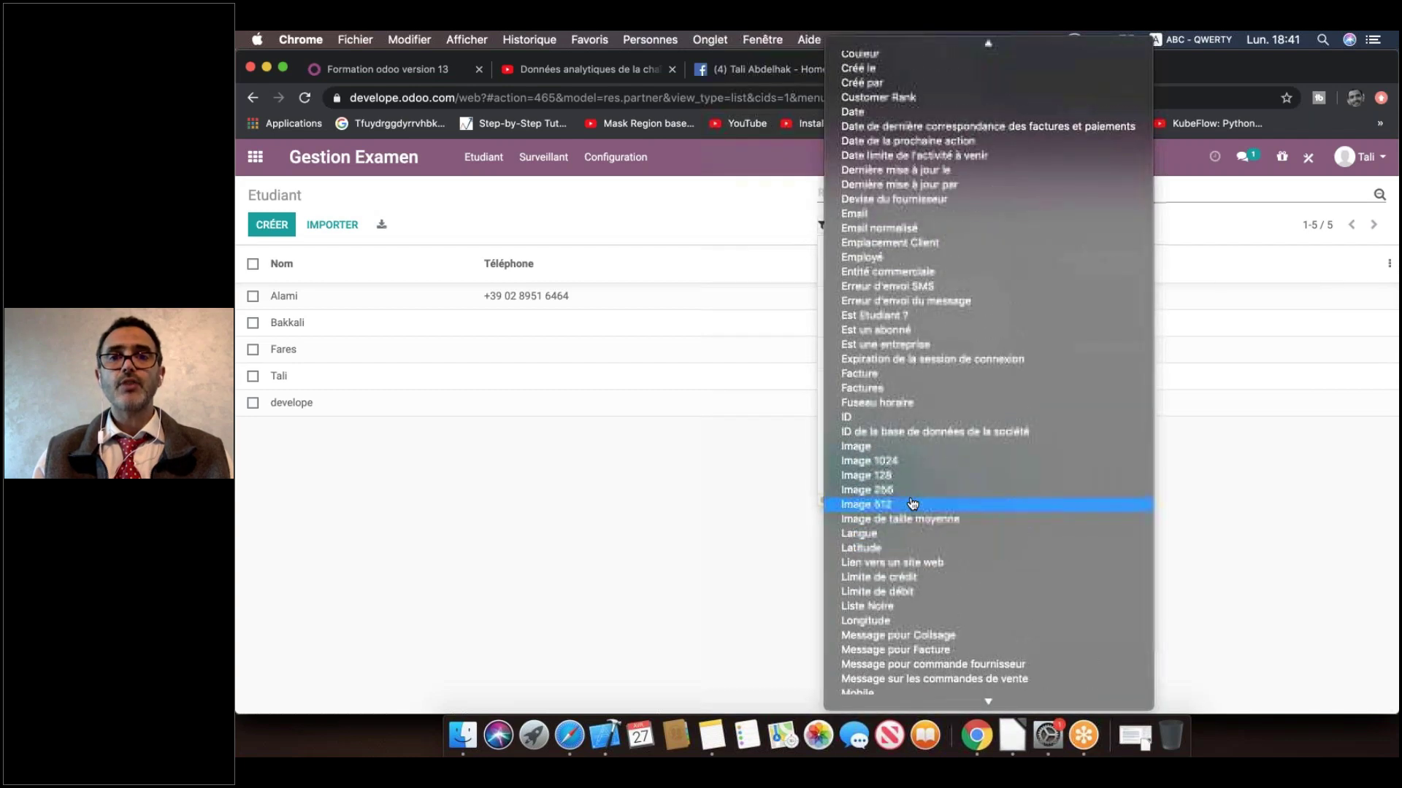
click(912, 365)
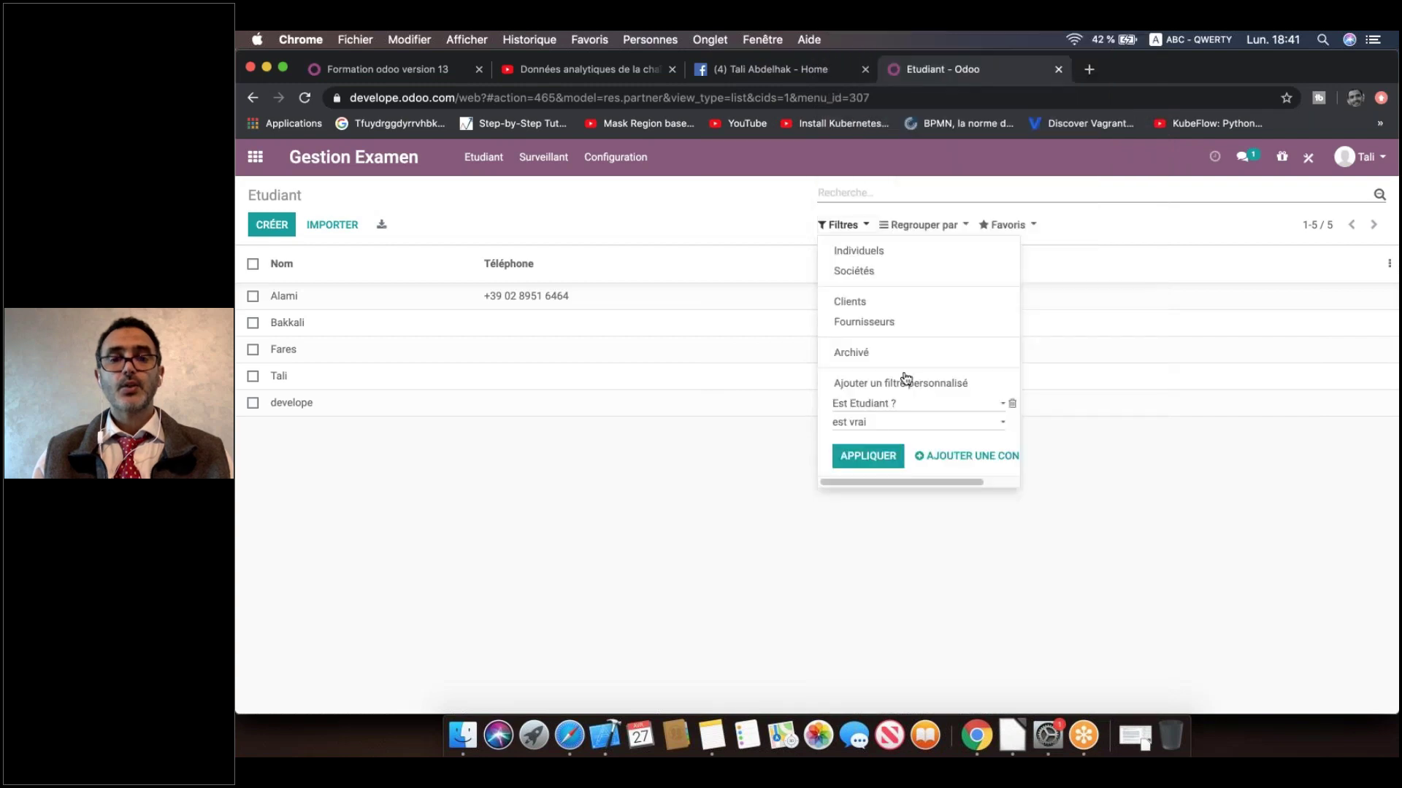
click(867, 456)
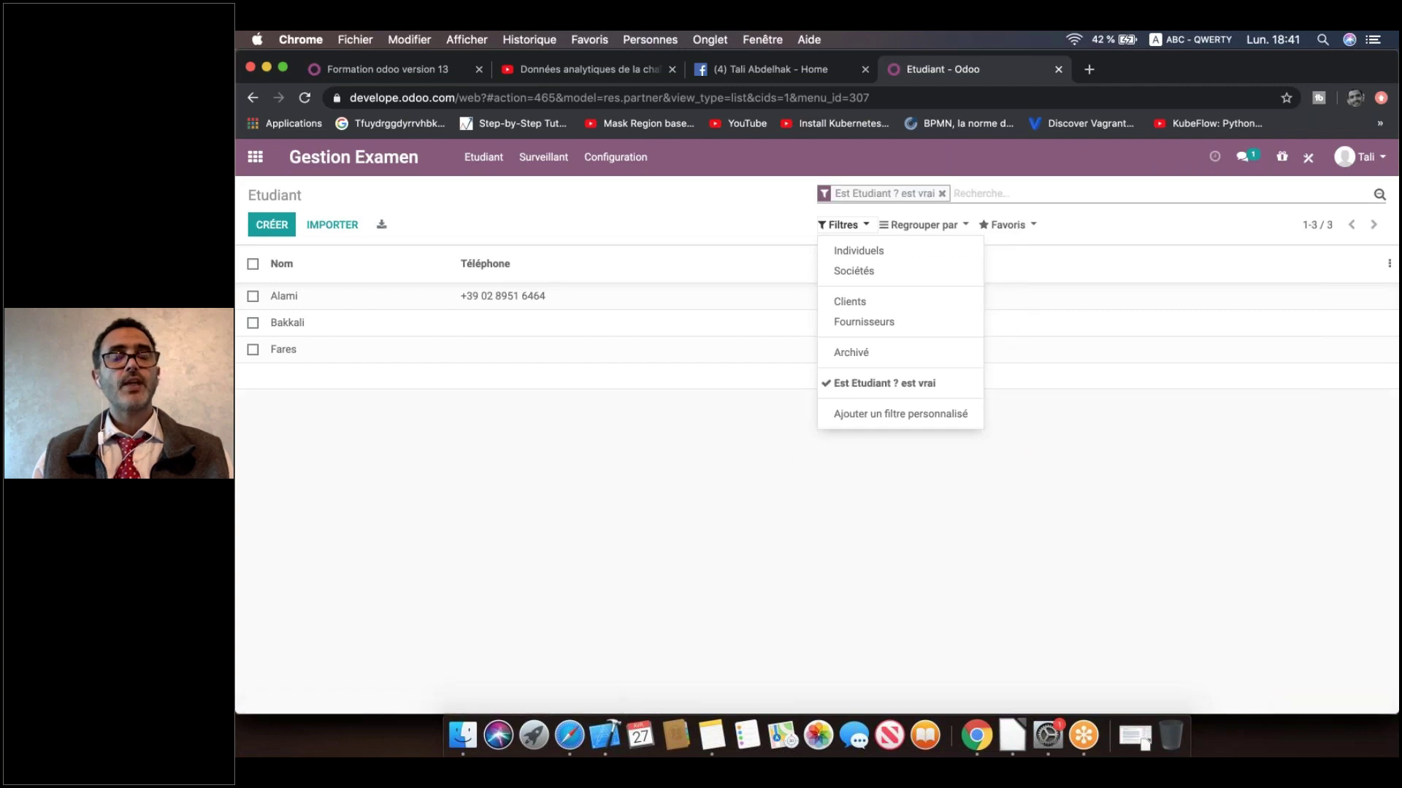
click(832, 447)
click(611, 182)
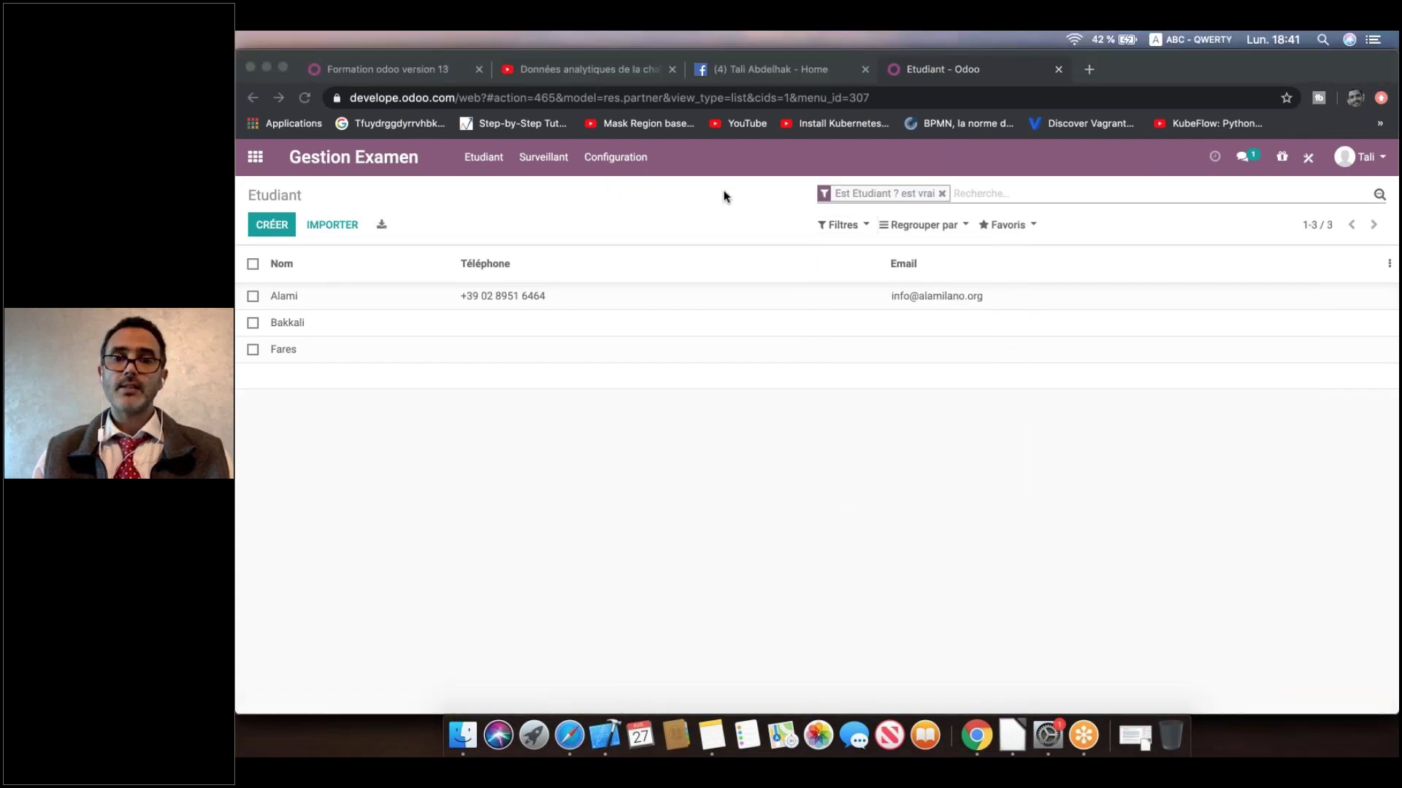
Step: Save the filtered student search as a favourite named "Etudiant" that is used by default
click(1015, 228)
click(1015, 252)
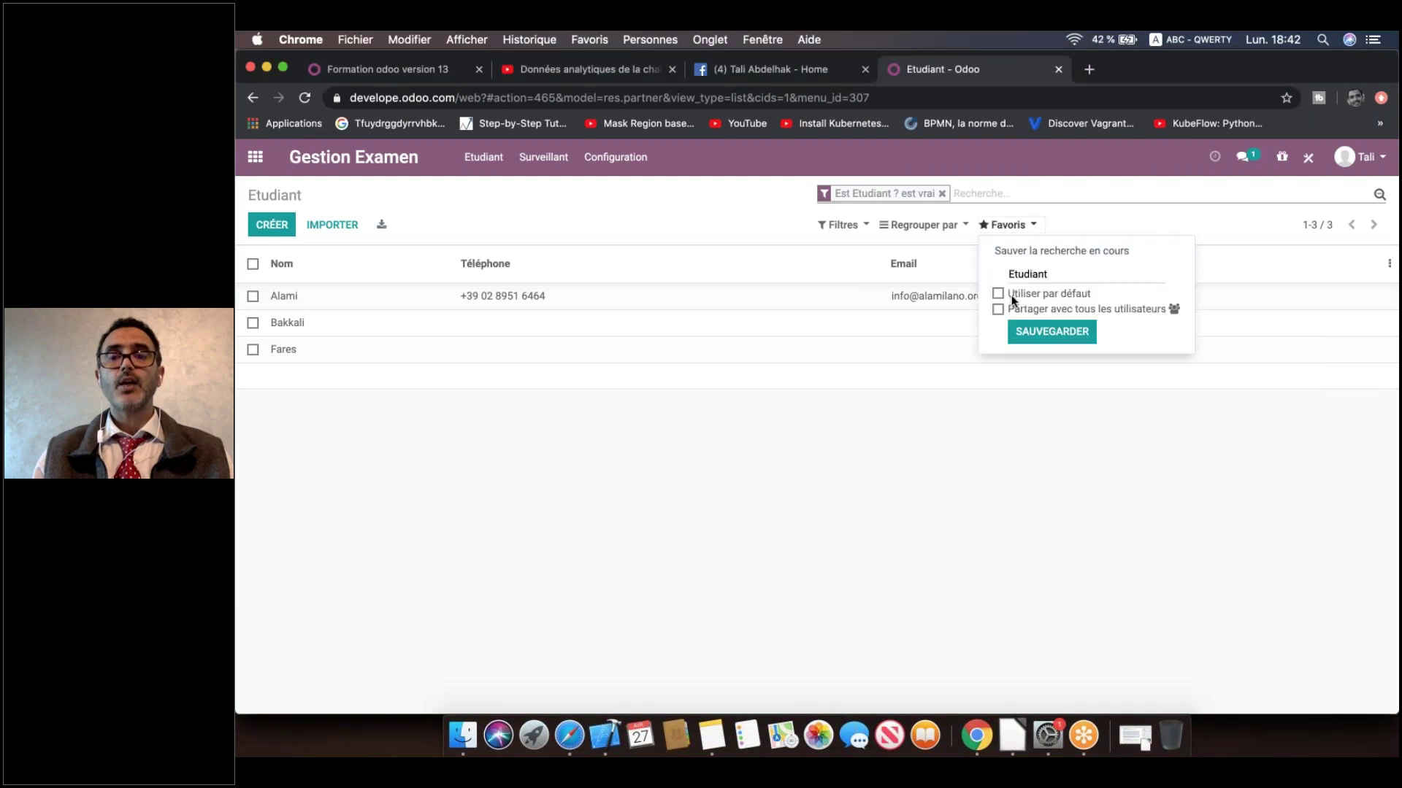
click(996, 293)
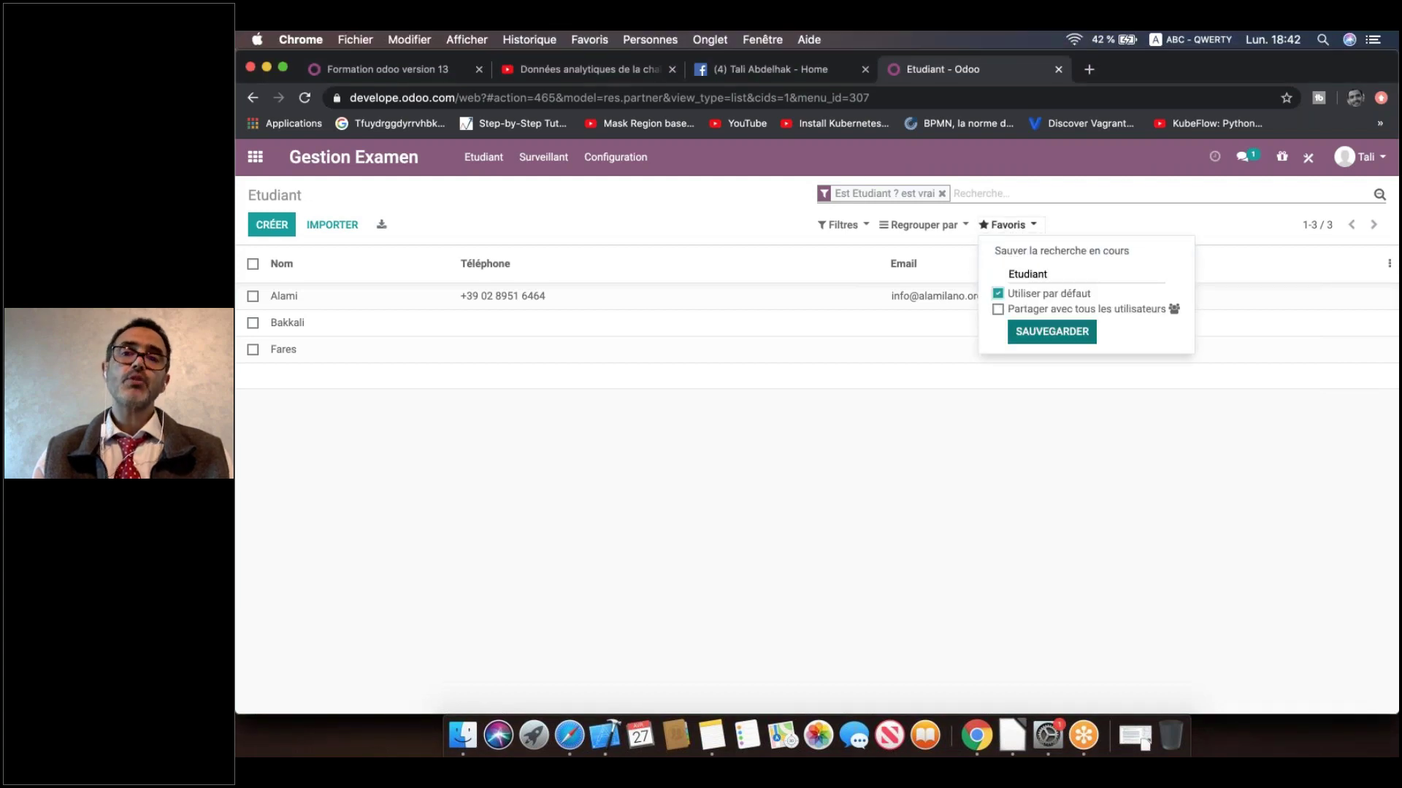
click(1044, 333)
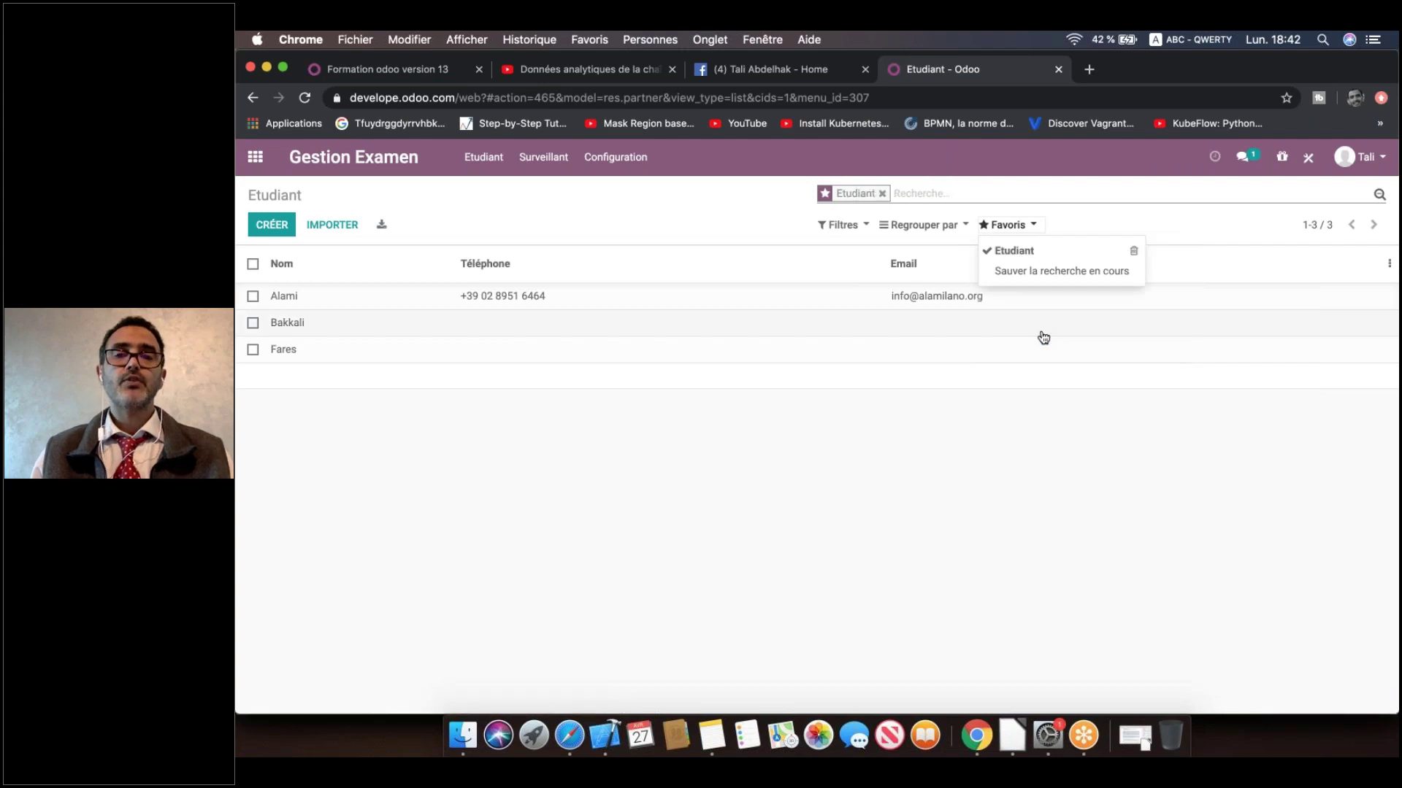
click(903, 488)
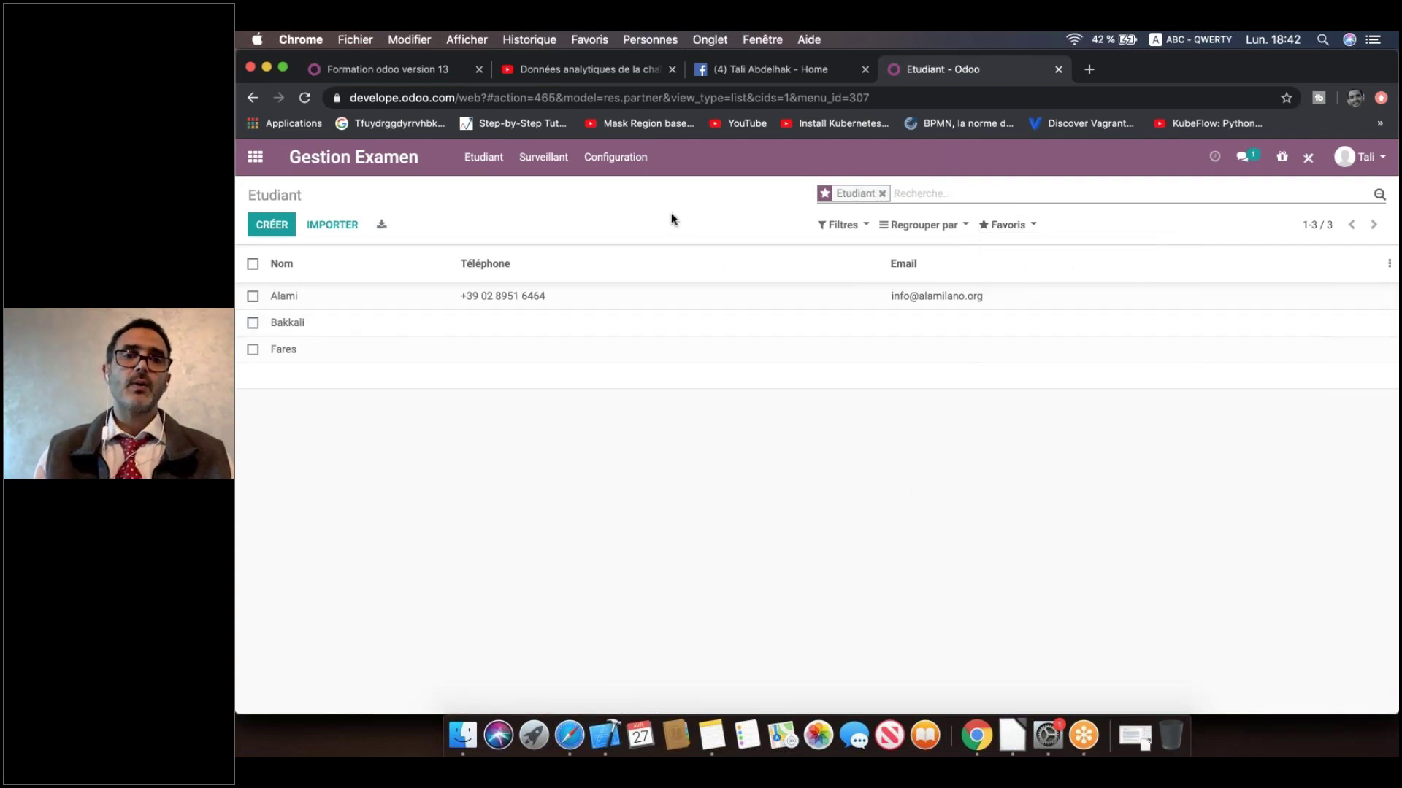
click(930, 199)
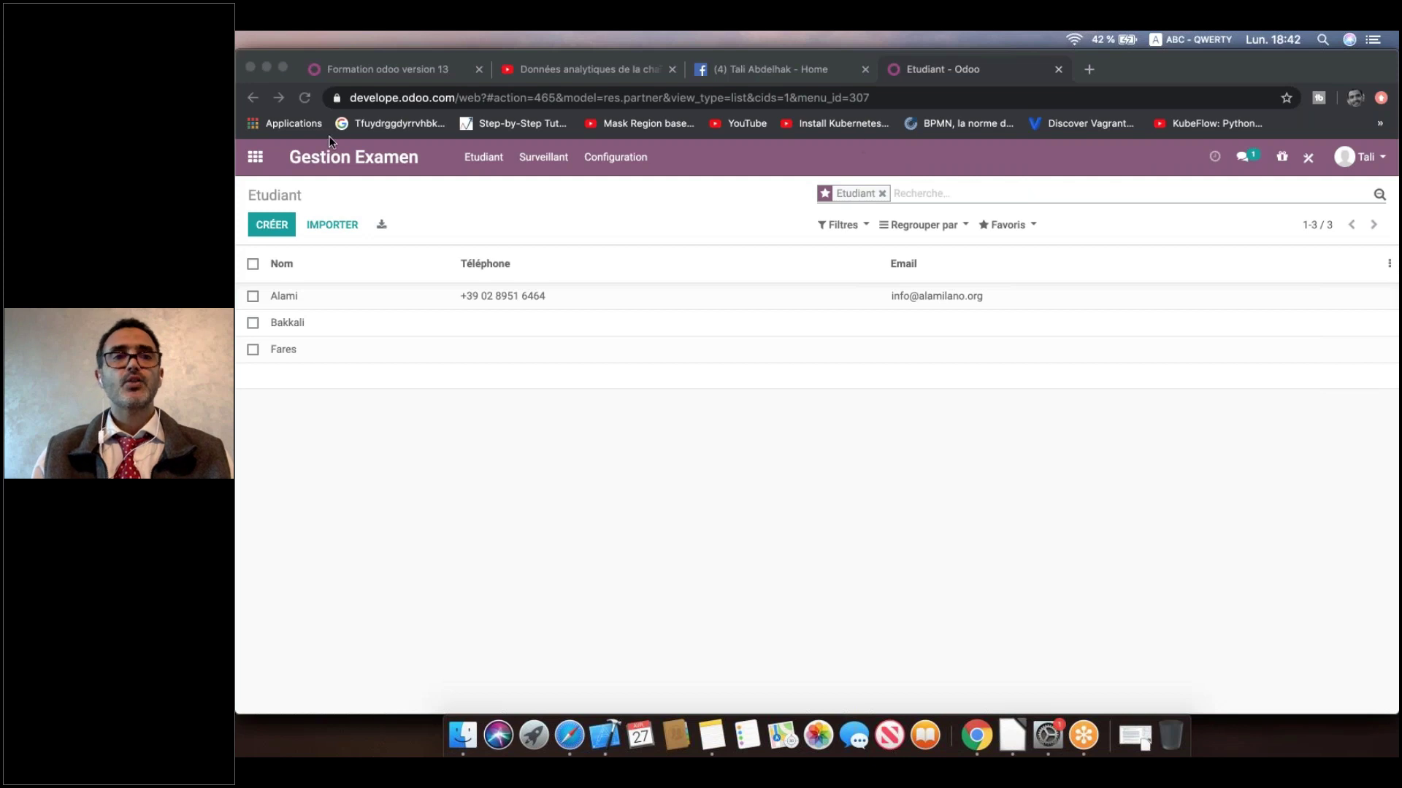
Step: Leave Gestion Examen and open the existing employee record of the Employés app for editing
click(254, 160)
click(253, 161)
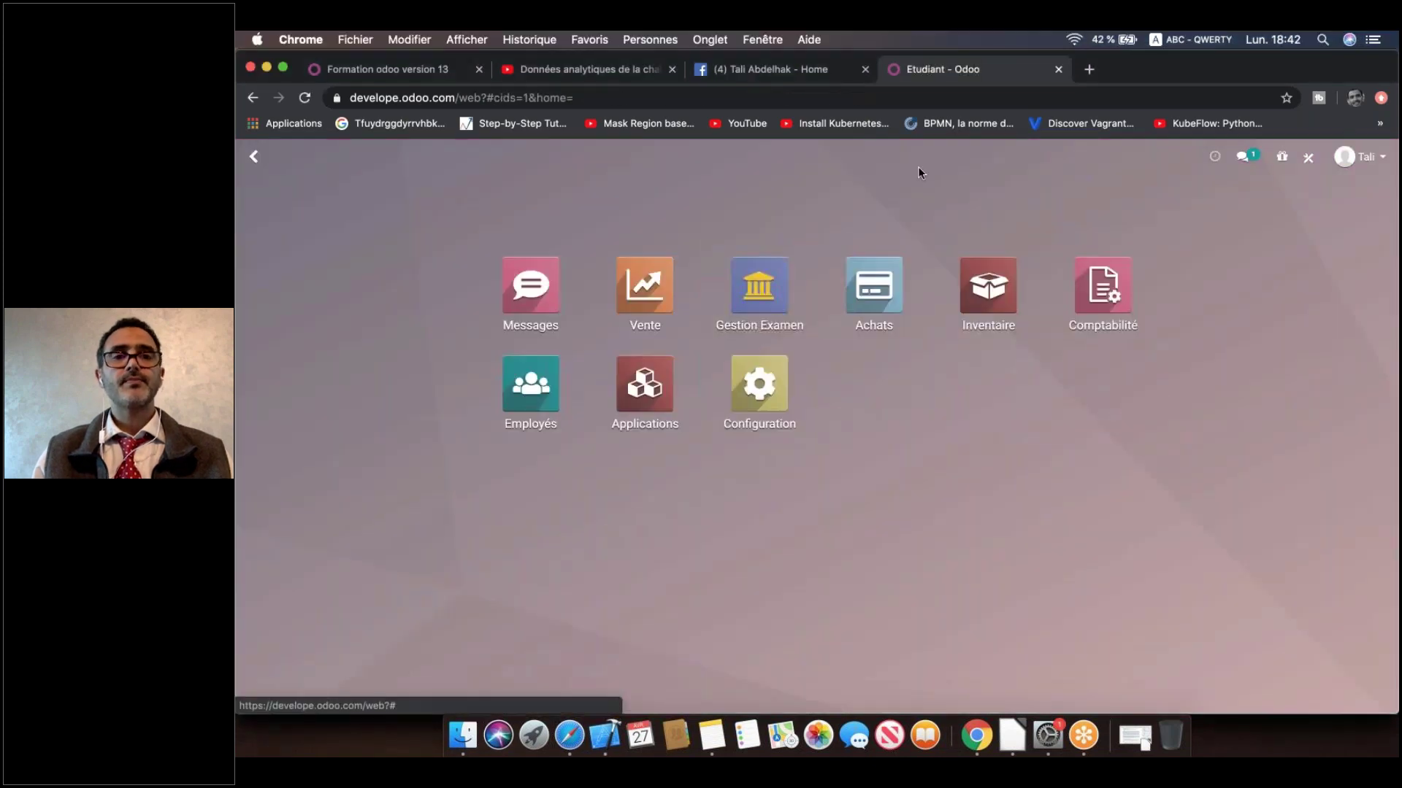
click(958, 185)
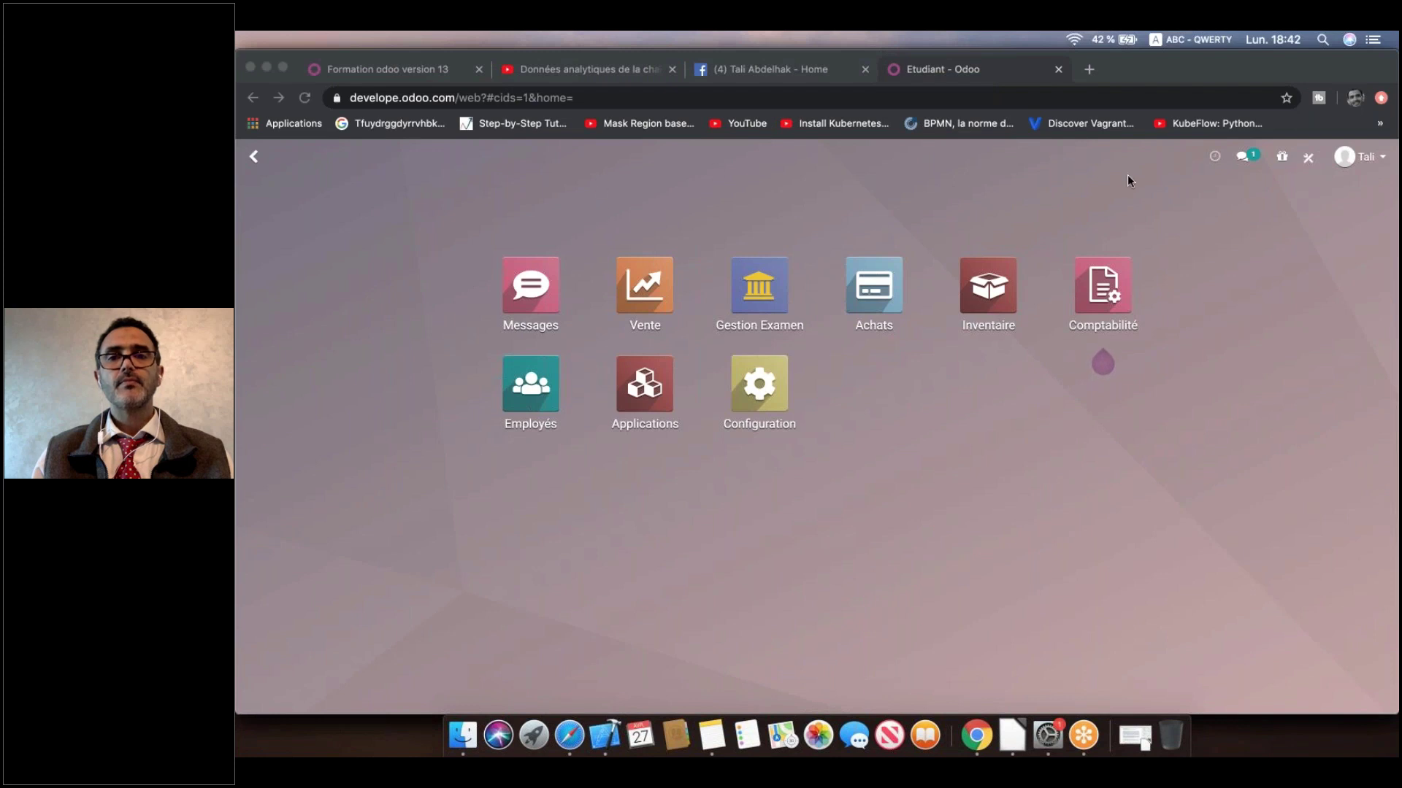
click(529, 385)
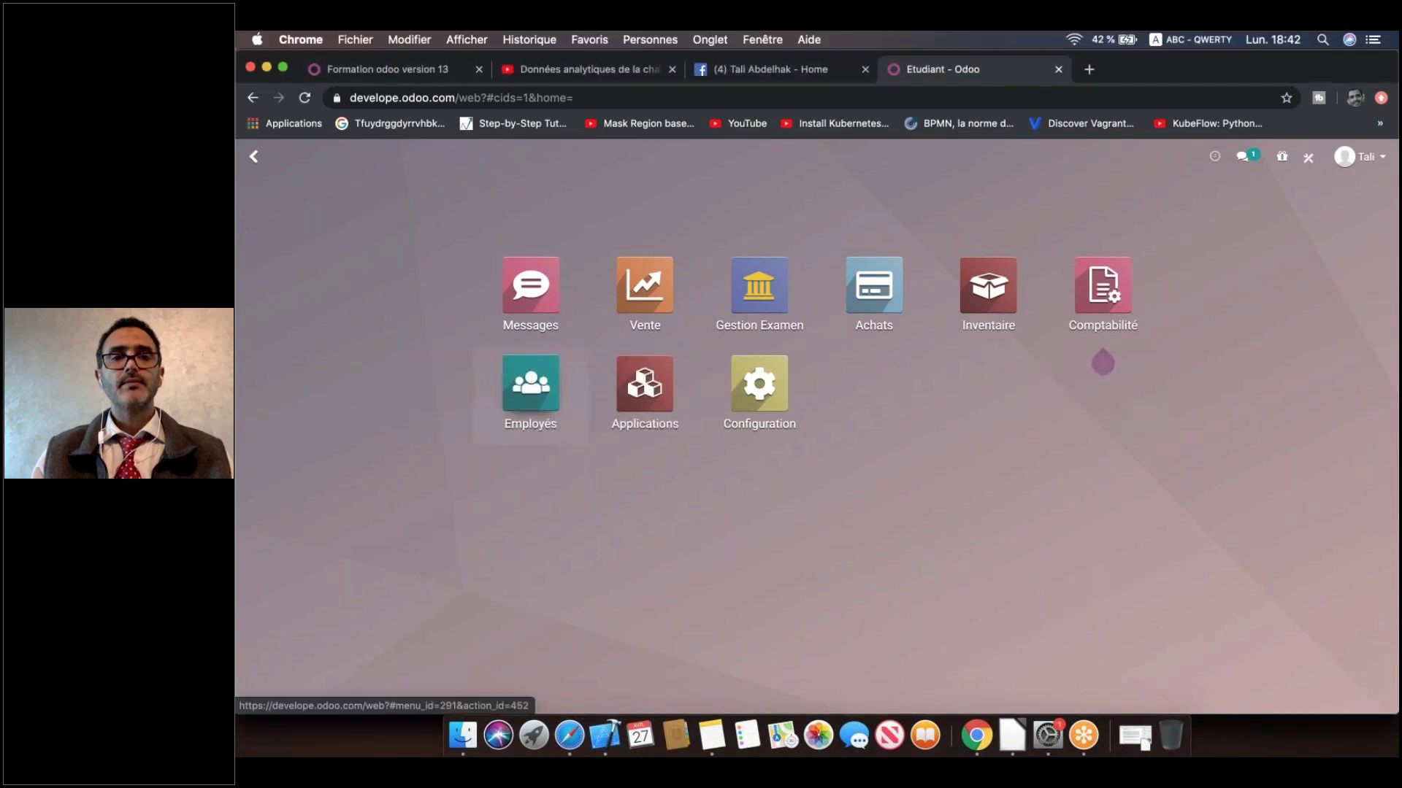
click(528, 385)
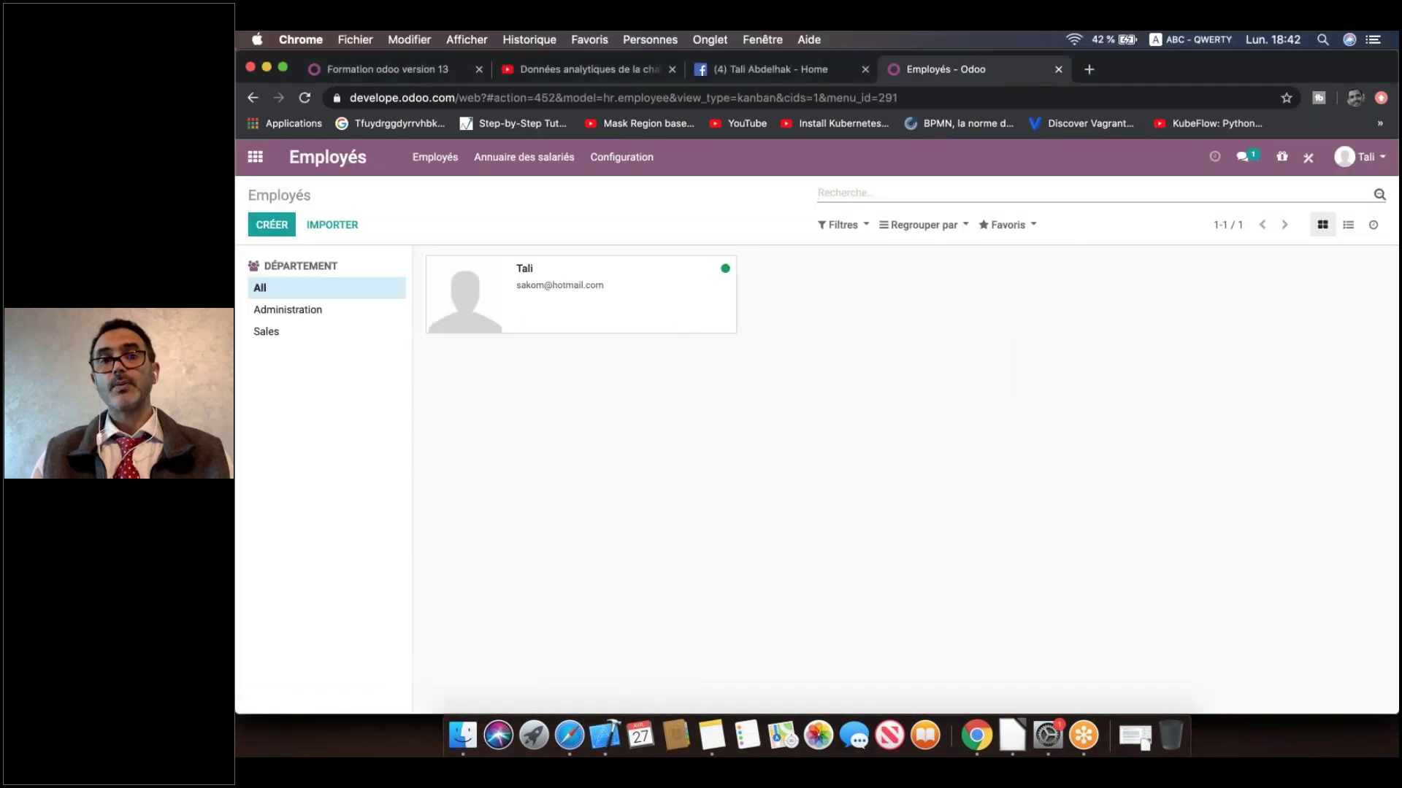
click(666, 306)
click(291, 228)
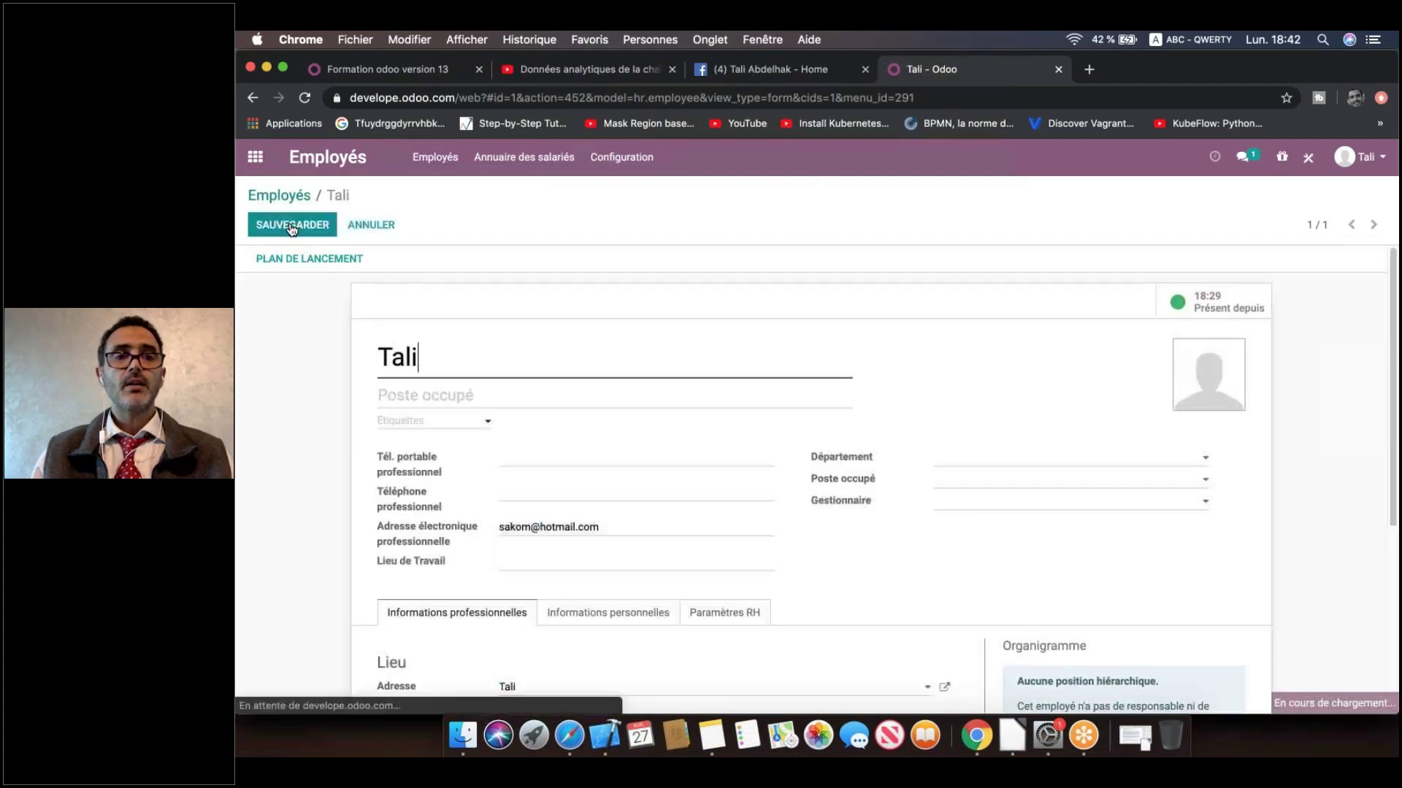
click(938, 172)
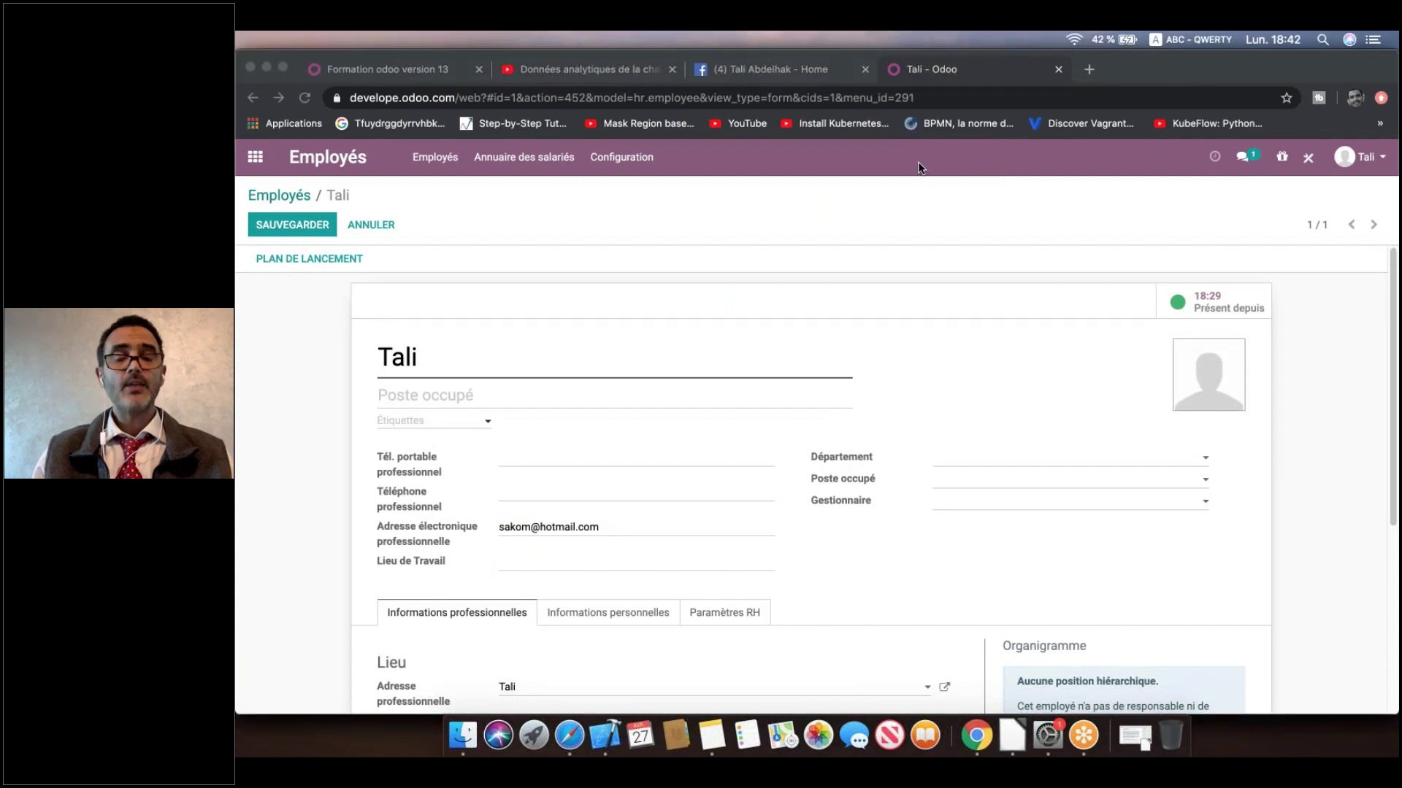
Step: In Studio, add a checkbox field below Work Location on the employee form and label it "Est surveillant ?"
click(1309, 159)
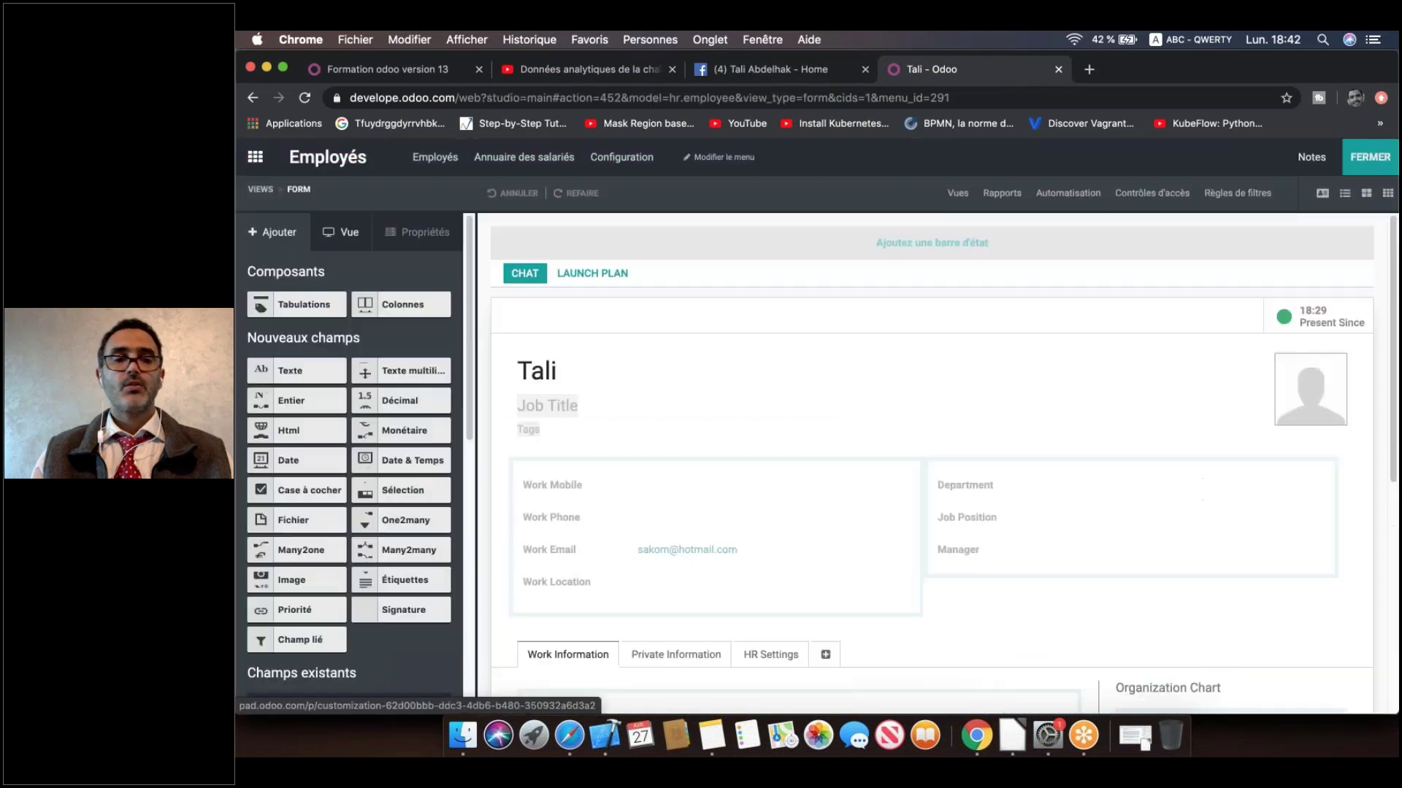
click(914, 161)
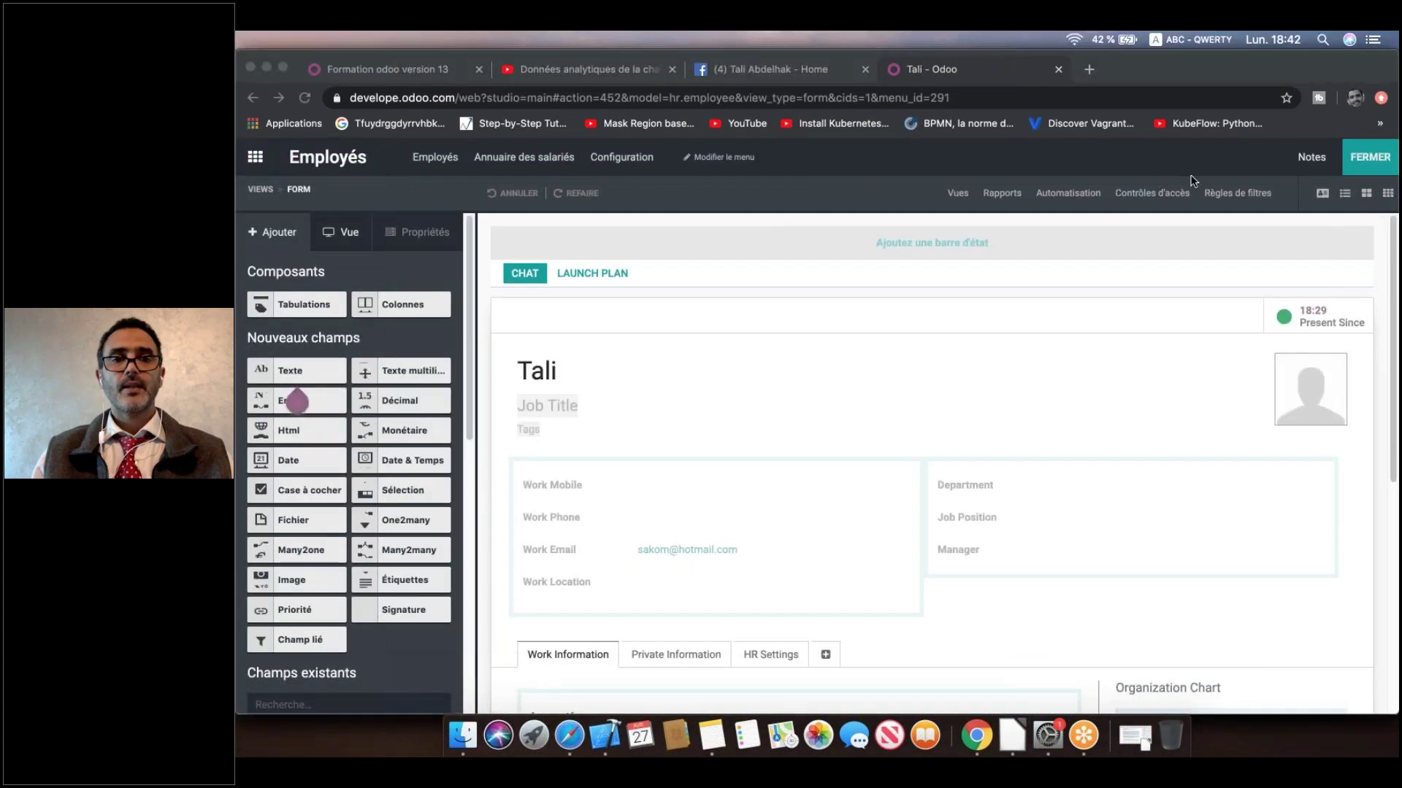
click(261, 490)
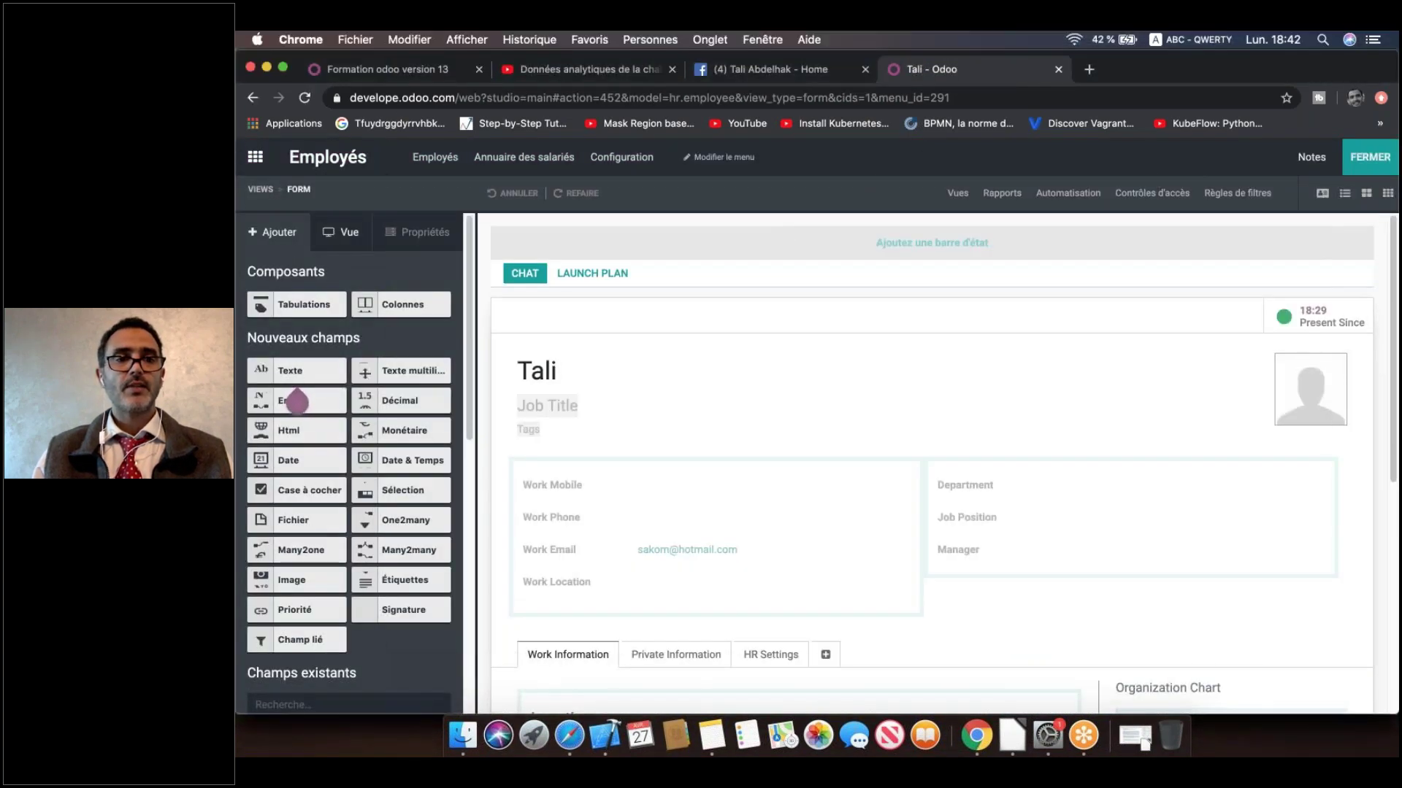
drag(260, 490, 560, 615)
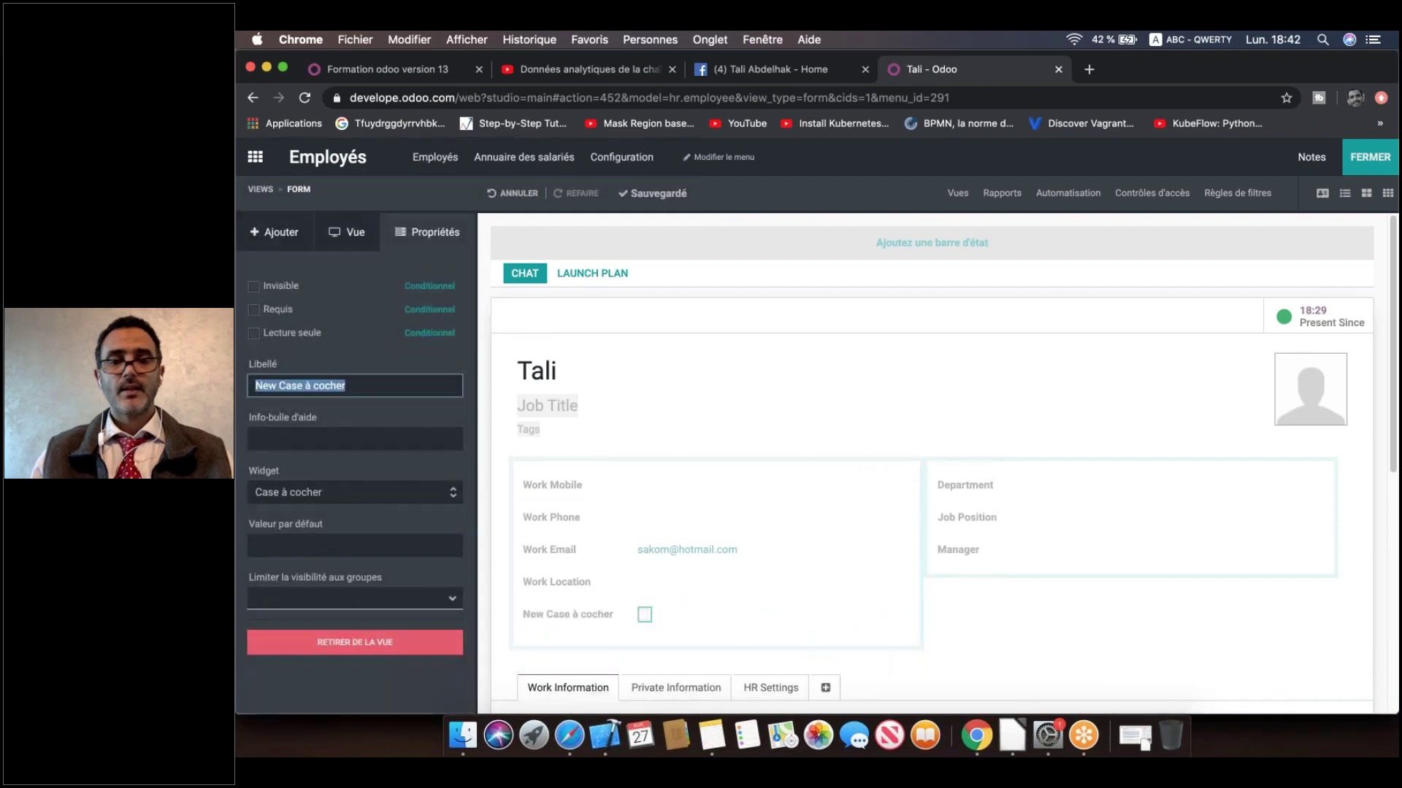
text(Est)
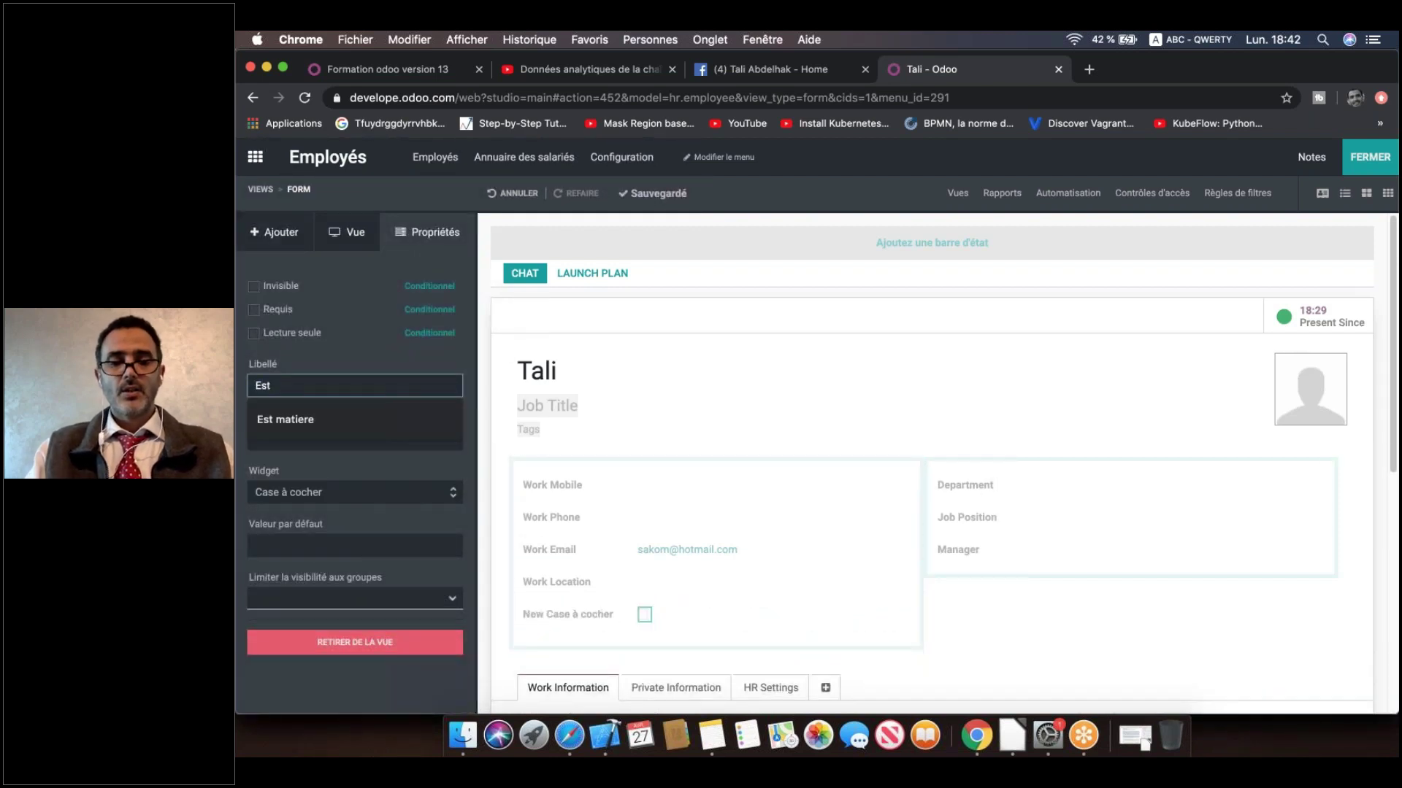
text( su)
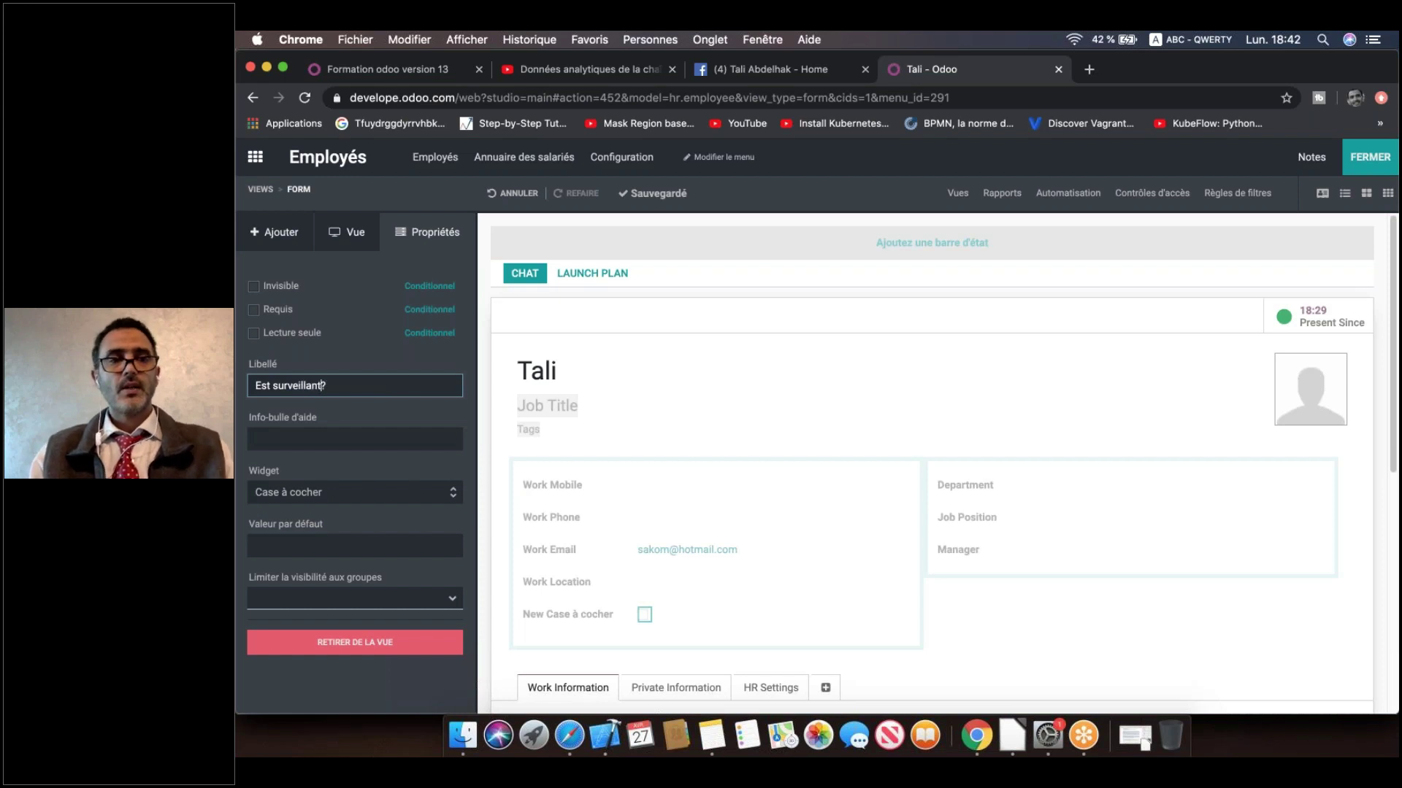
click(619, 409)
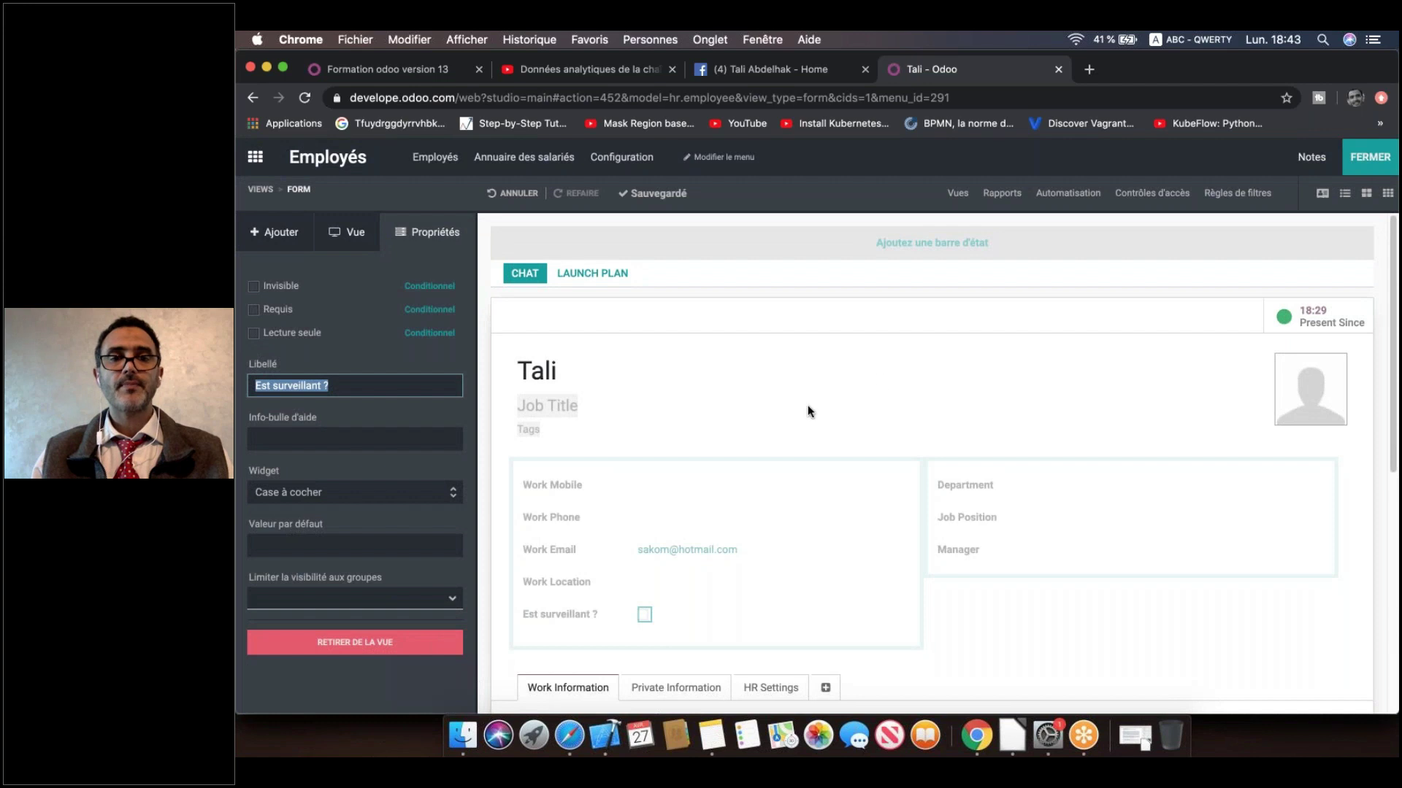
Step: Close Studio and open the Surveillant list of the Gestion Examen app
click(1369, 157)
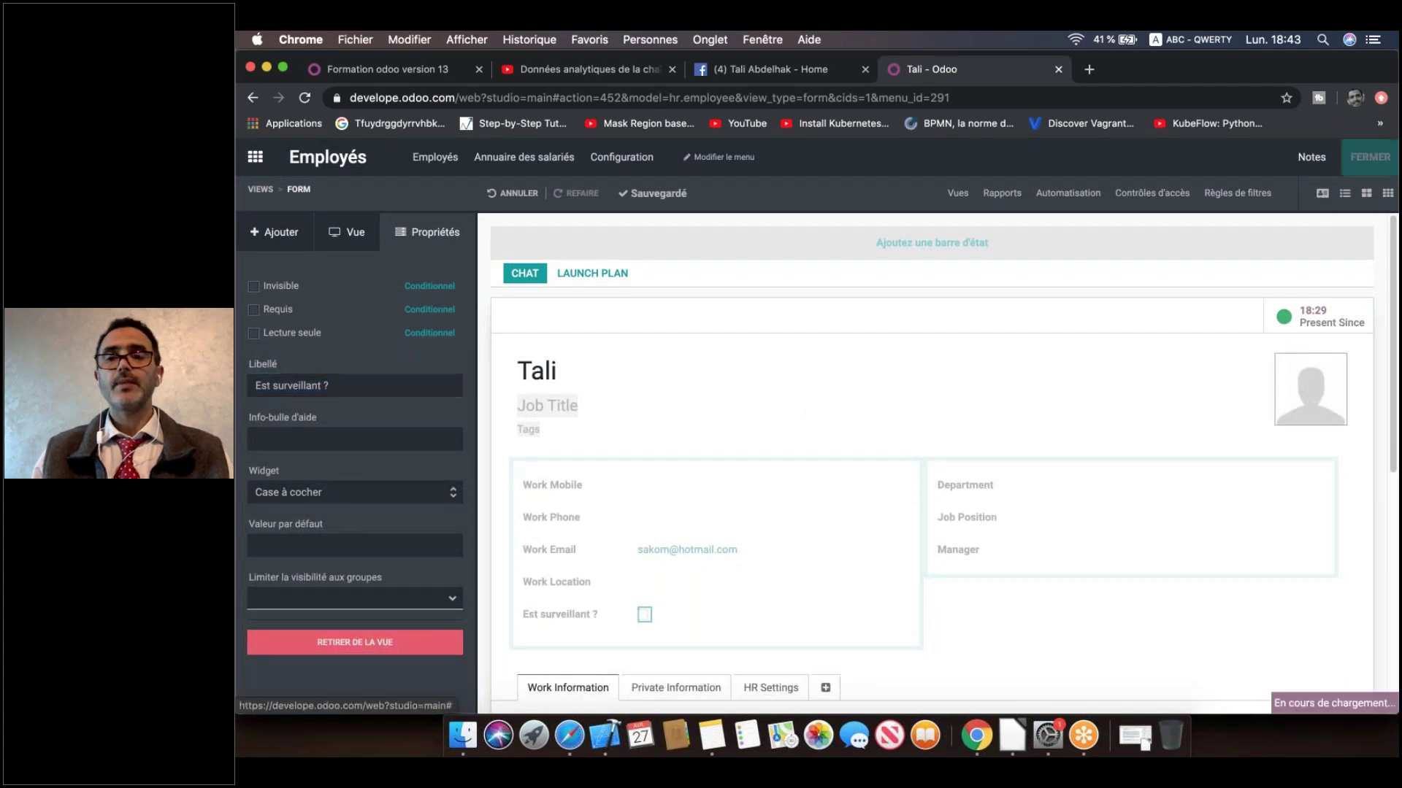
click(253, 159)
click(759, 298)
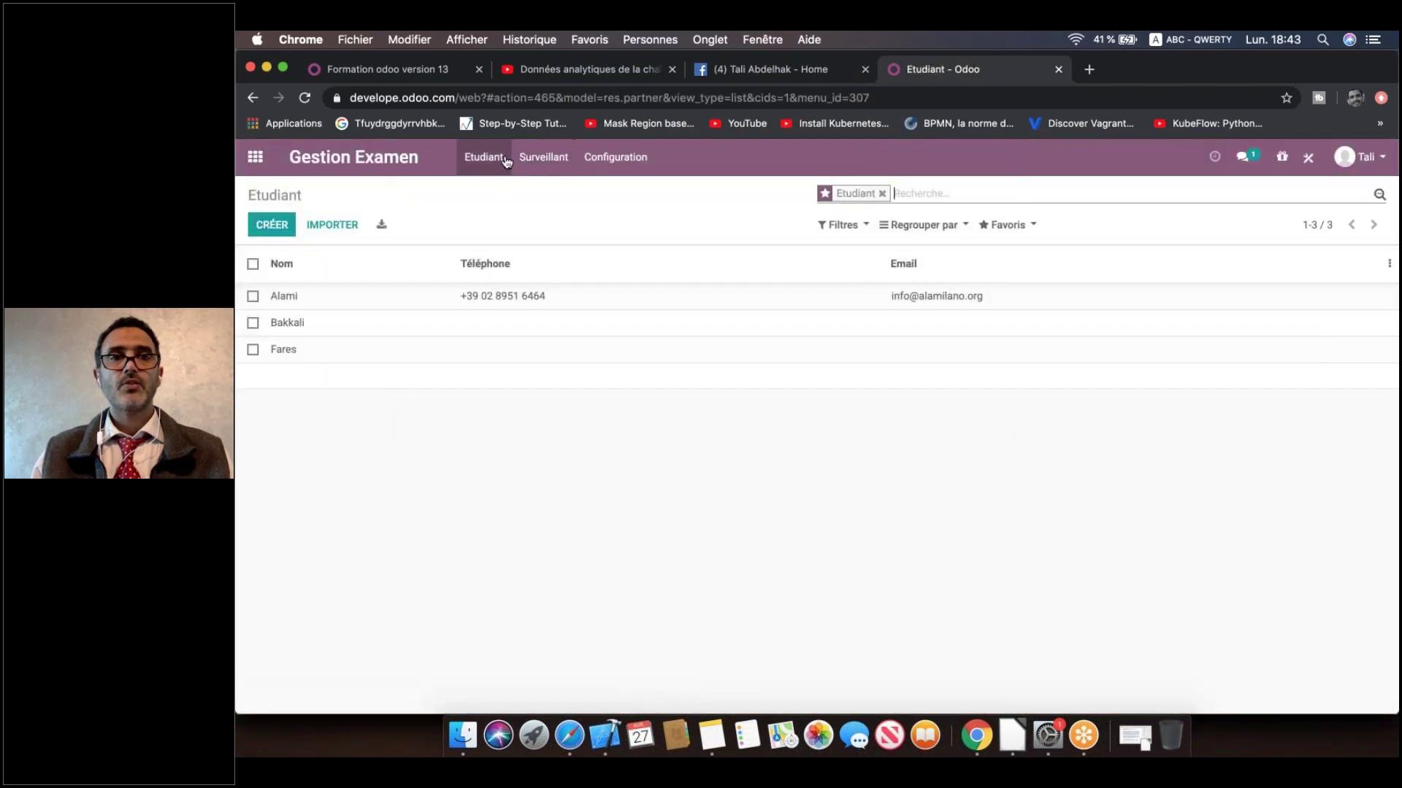
click(554, 158)
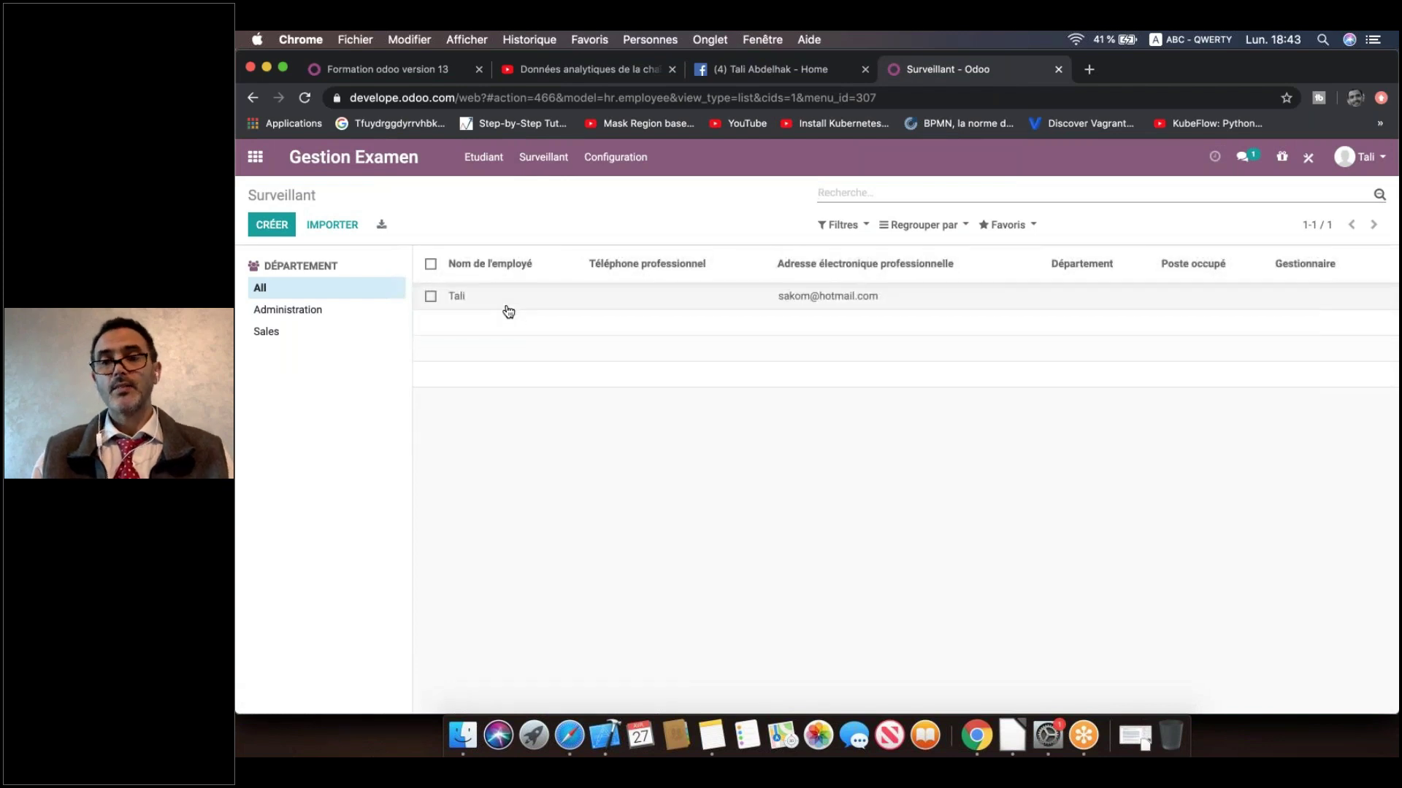
click(924, 312)
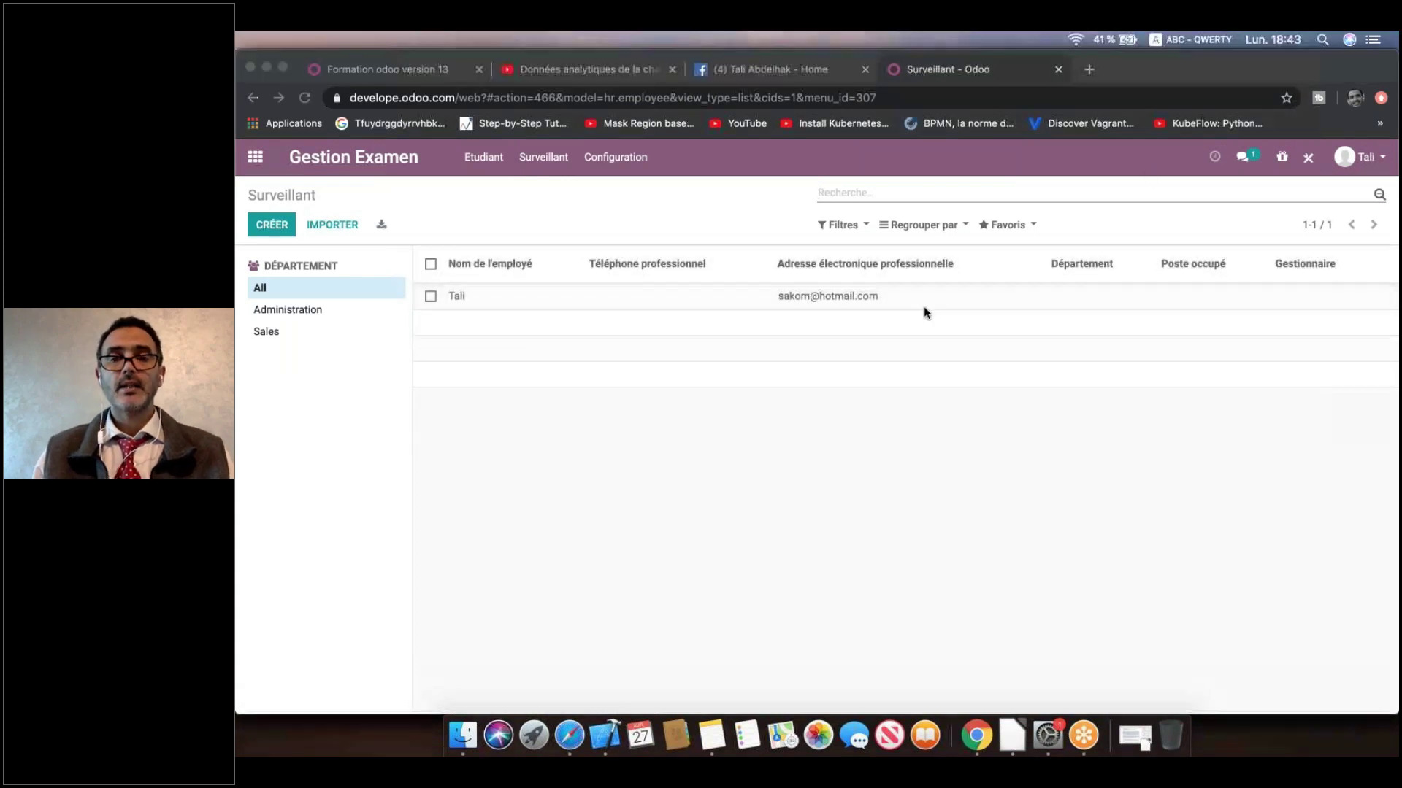
Step: Apply a custom filter to the Surveillant list with the condition "Est surveillant ?" est vrai
click(852, 227)
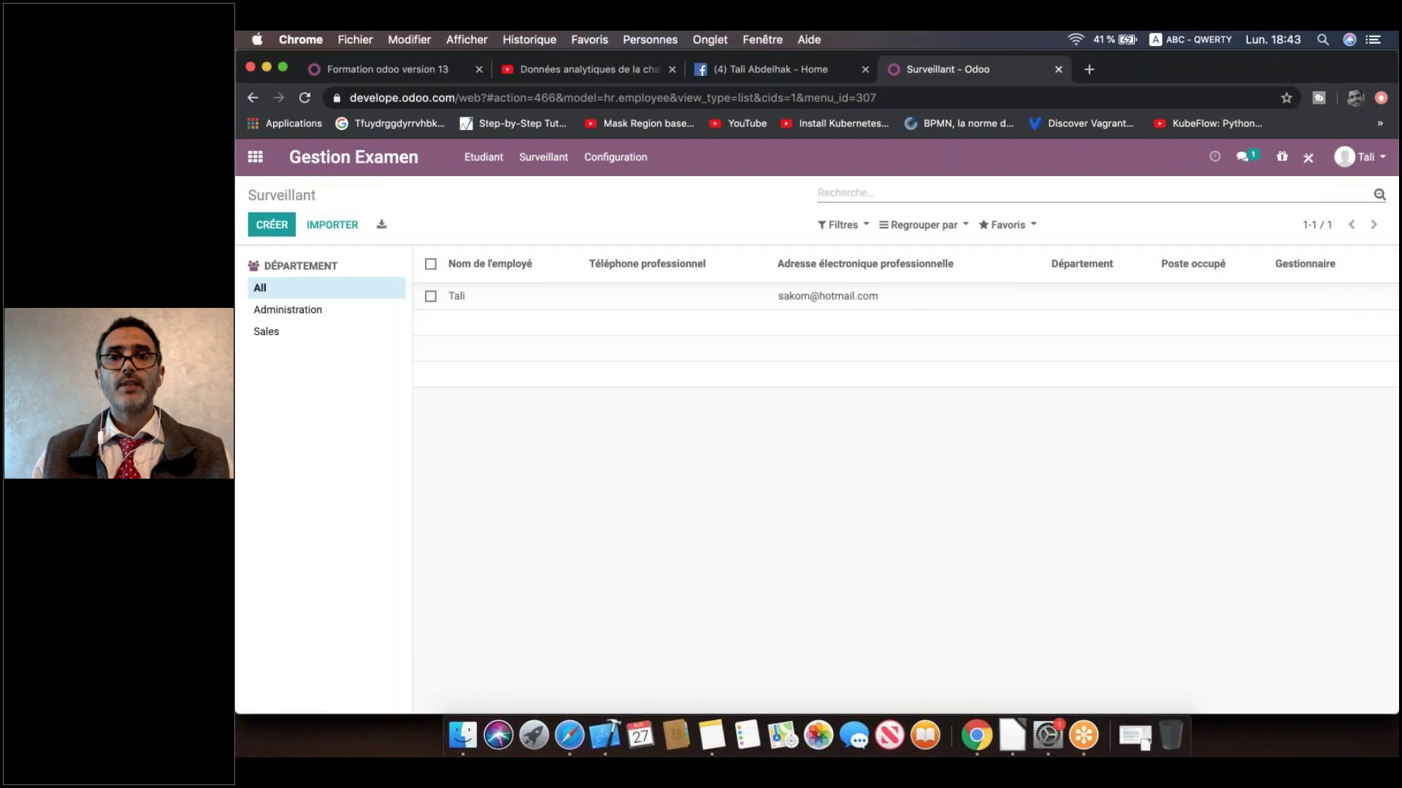
click(846, 226)
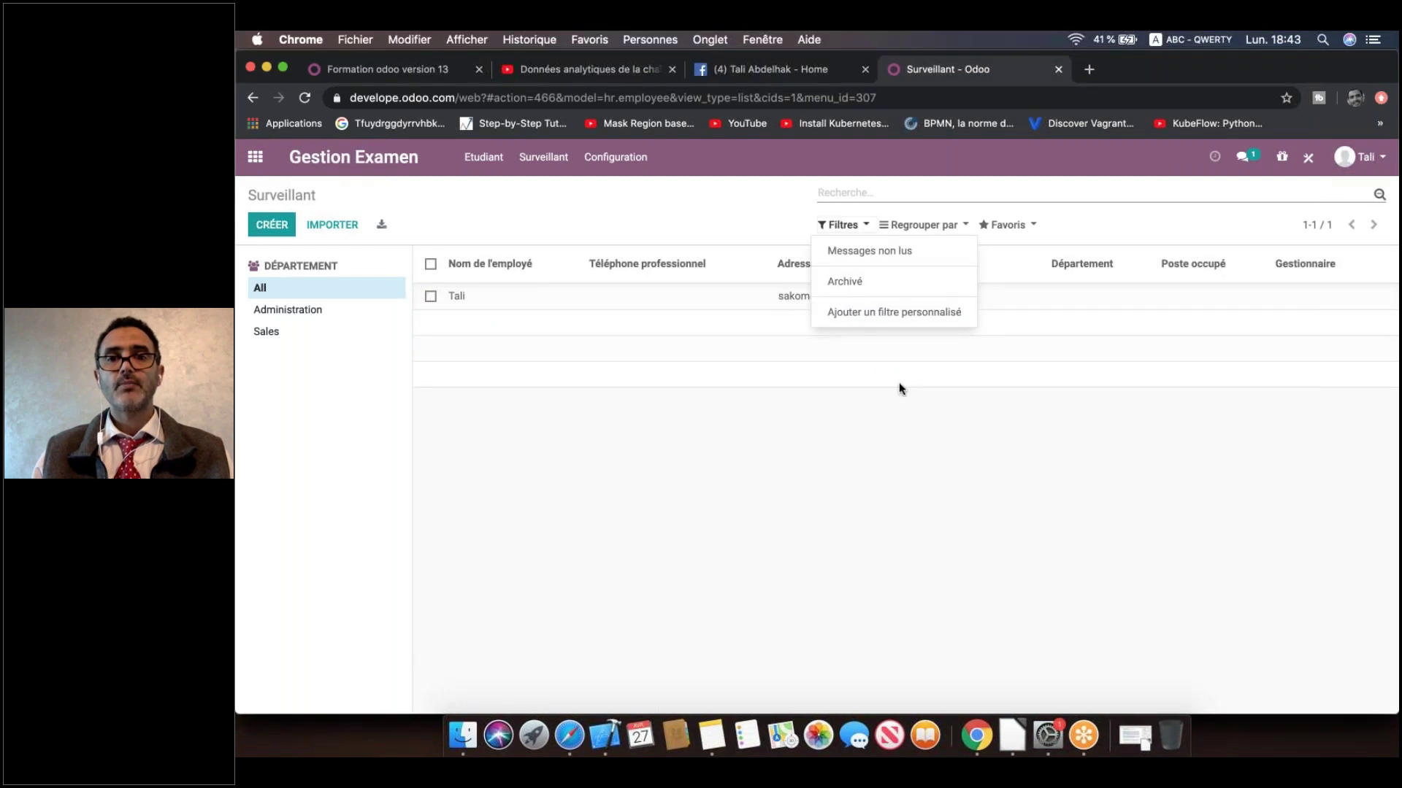
click(585, 339)
click(861, 311)
click(876, 314)
click(906, 341)
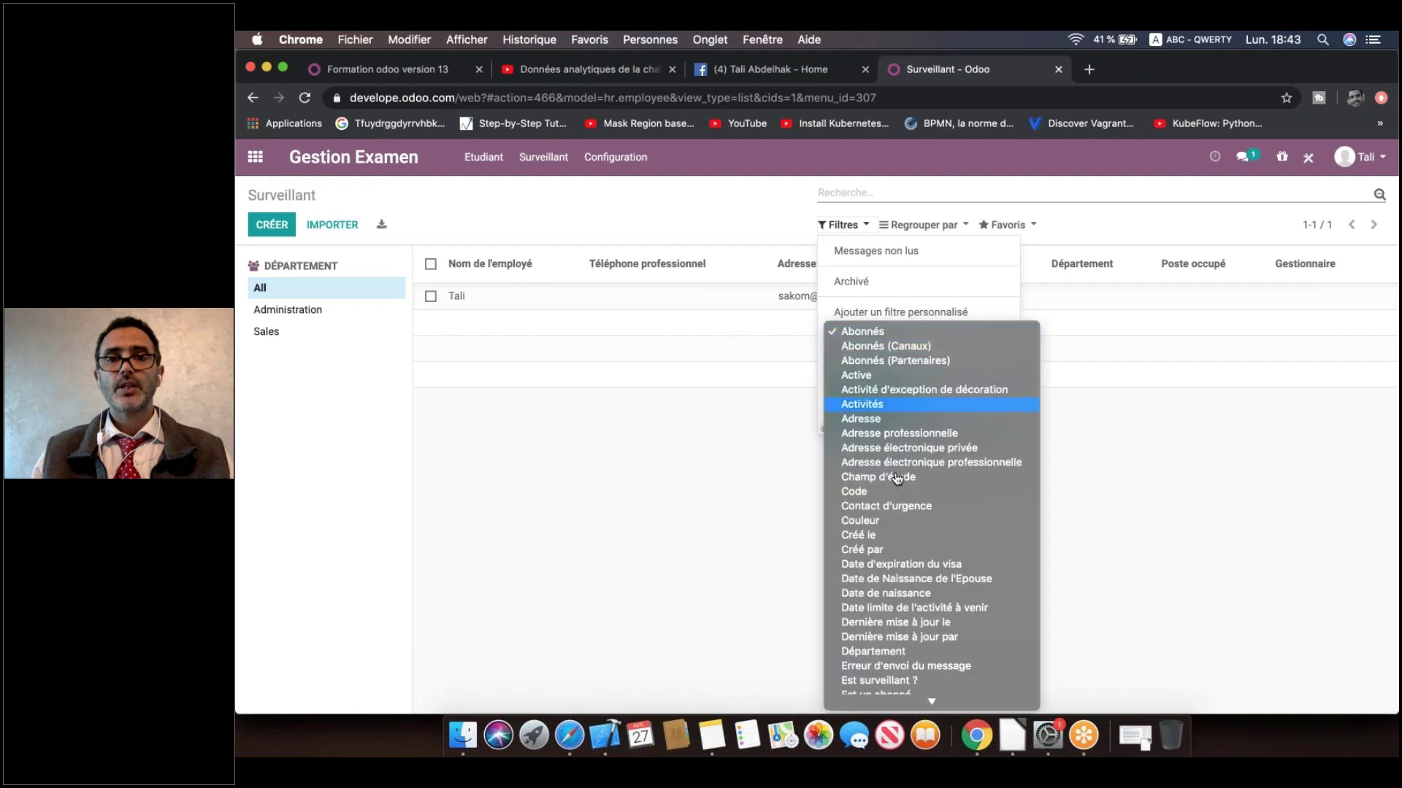
scroll(898, 478, down, 2)
scroll(897, 478, down, 3)
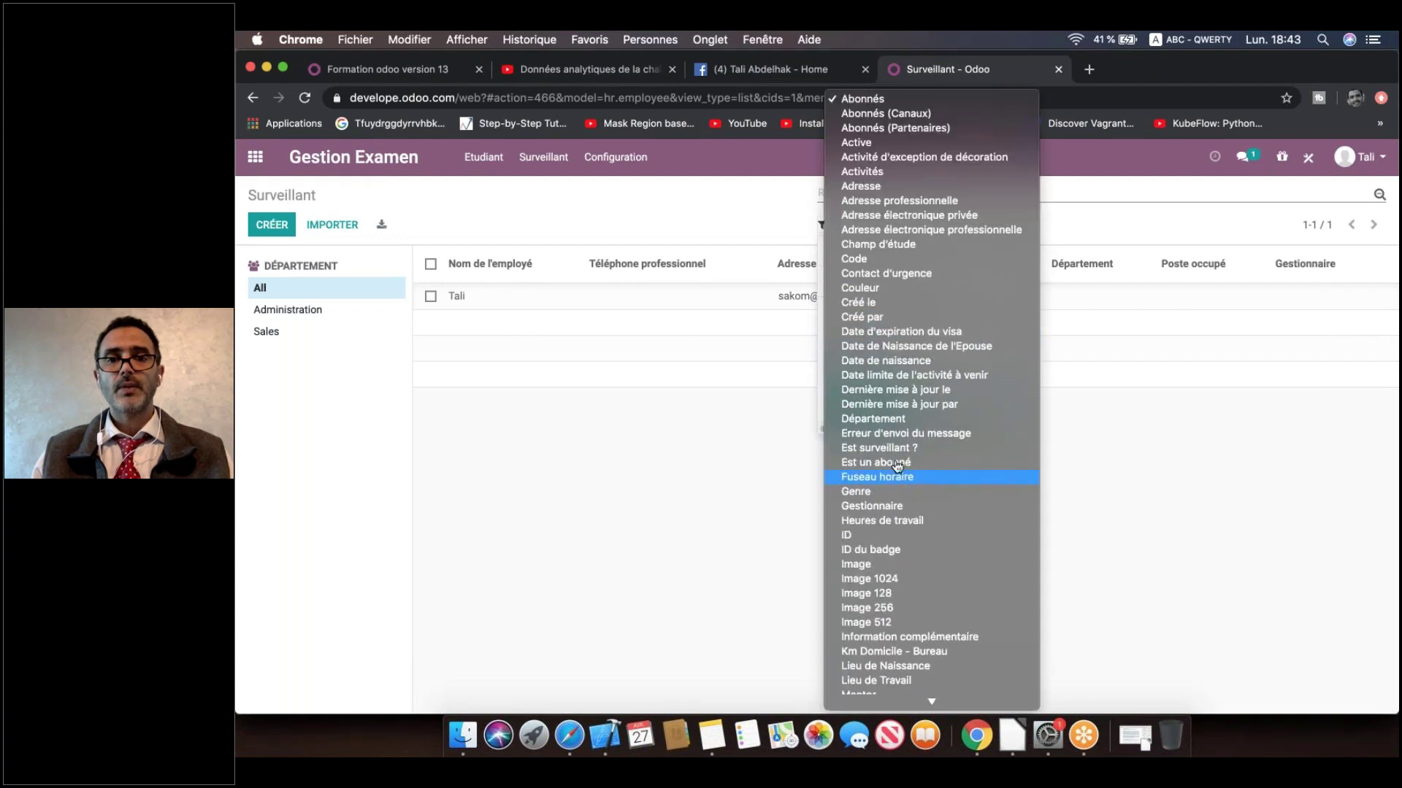
click(897, 450)
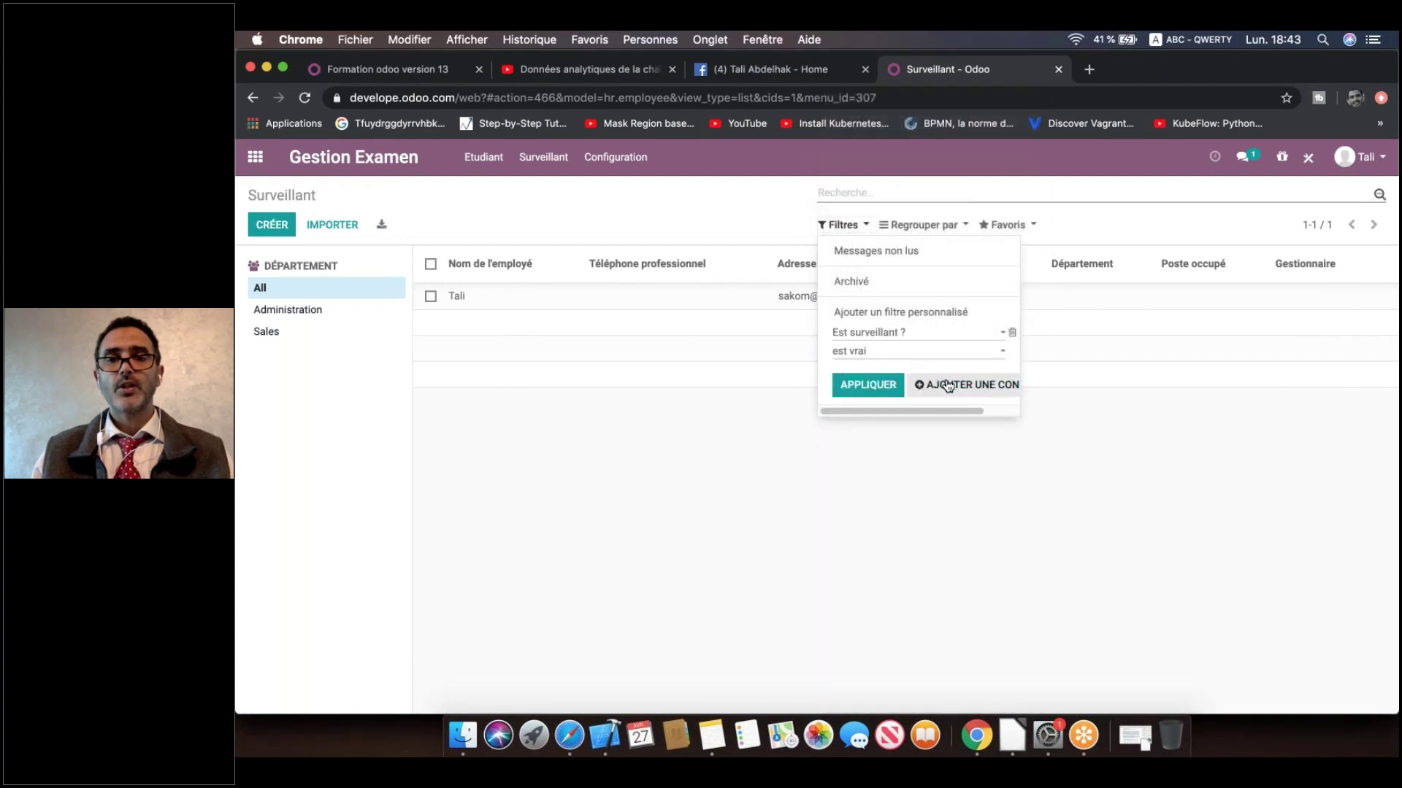
click(889, 378)
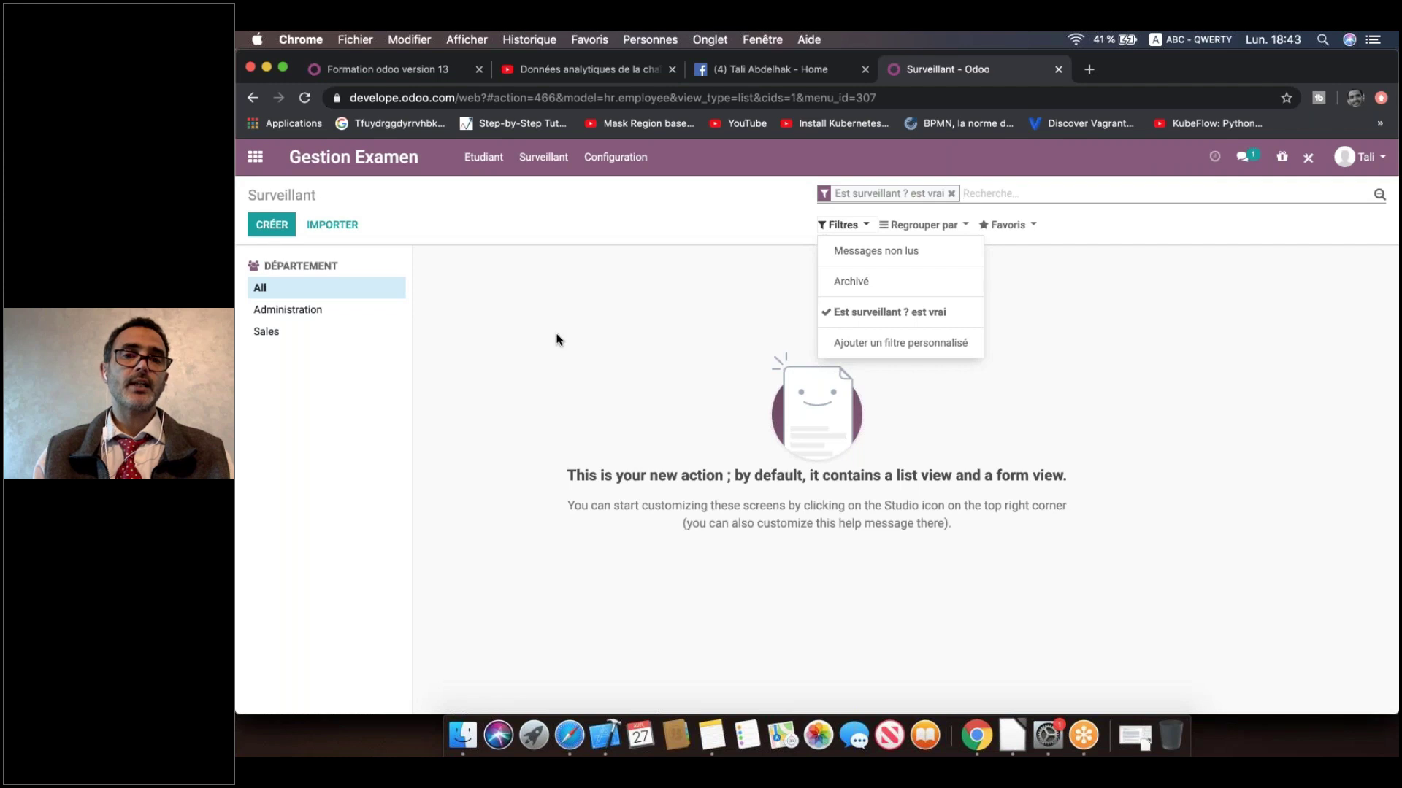
Step: Save the filtered supervisor search as a favourite named "Surveillant" that is used by default
click(1022, 226)
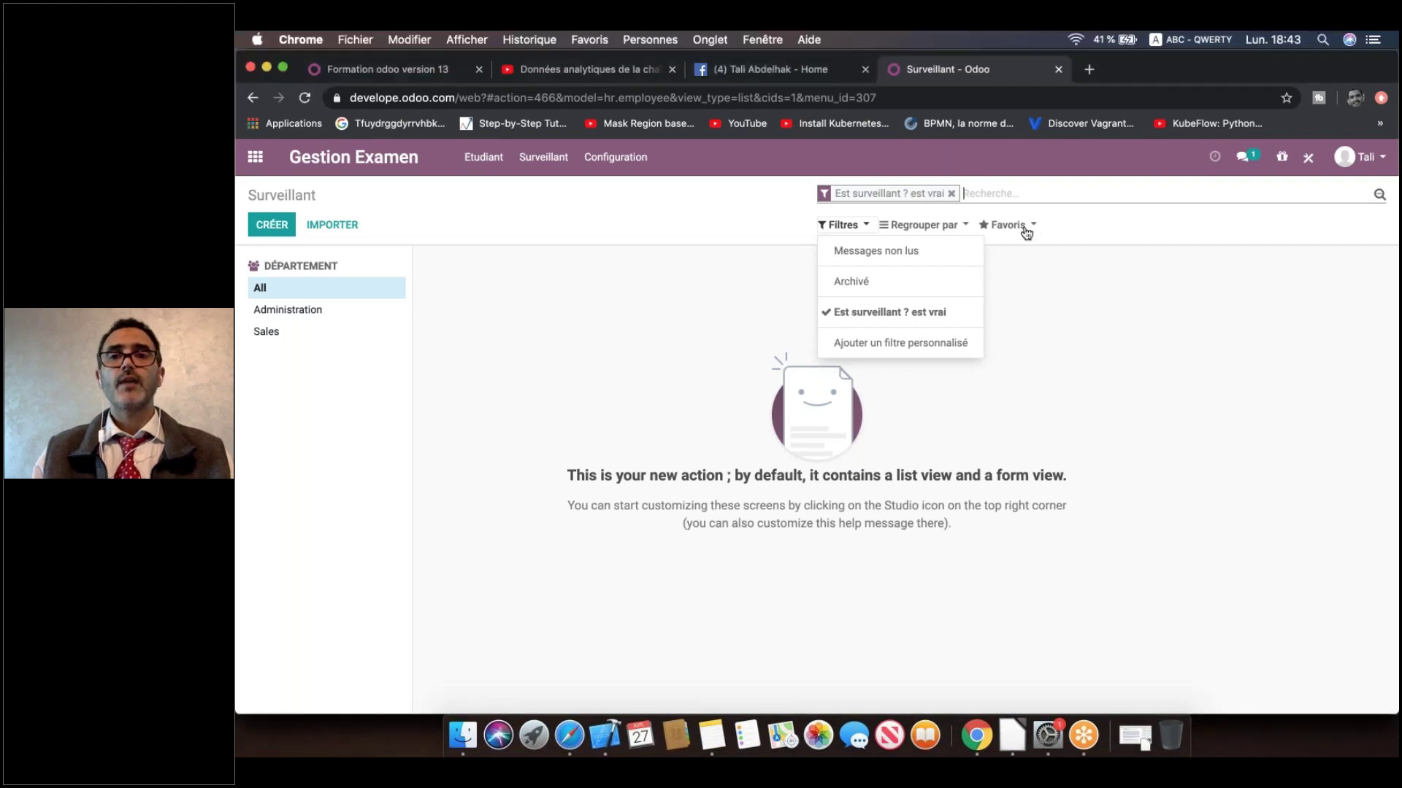
click(1024, 252)
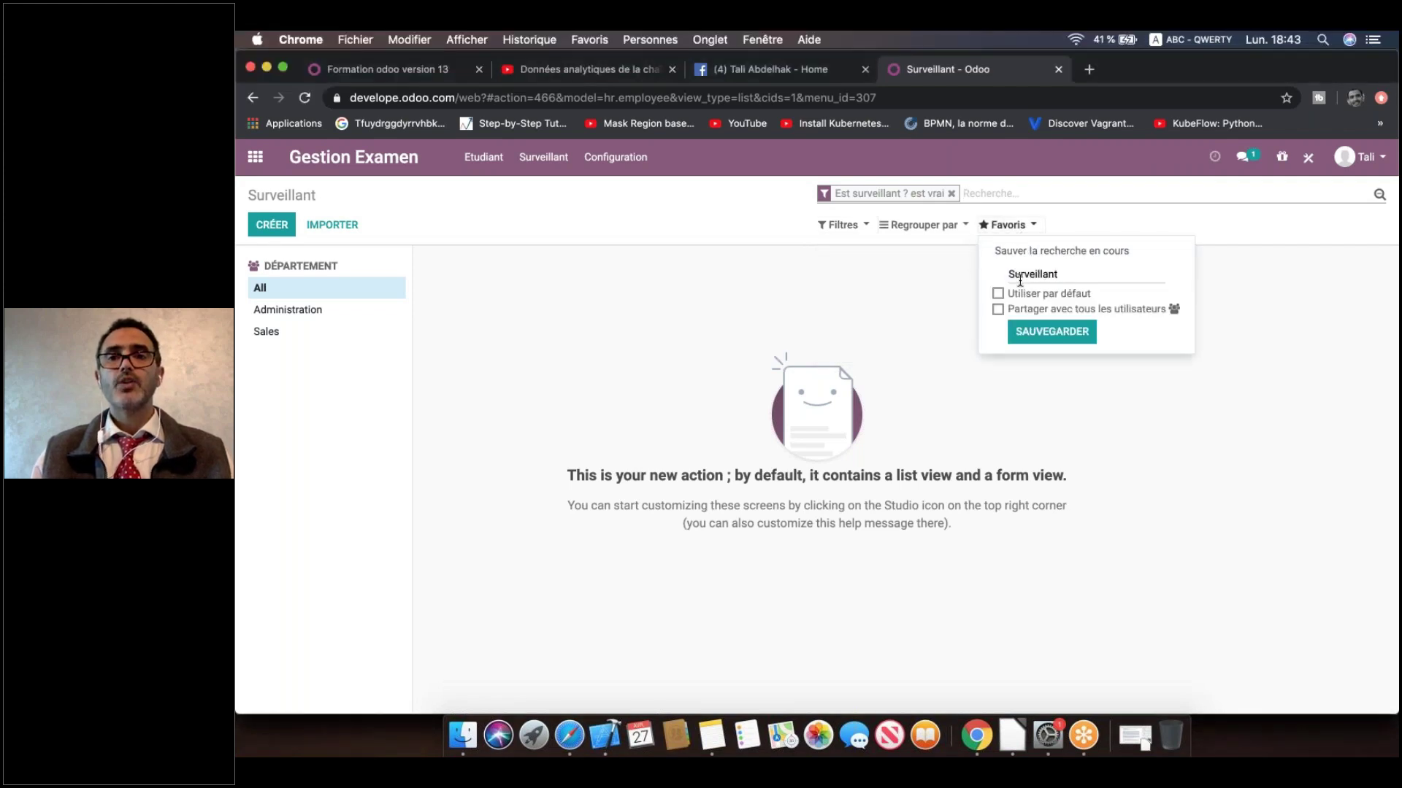
click(1024, 293)
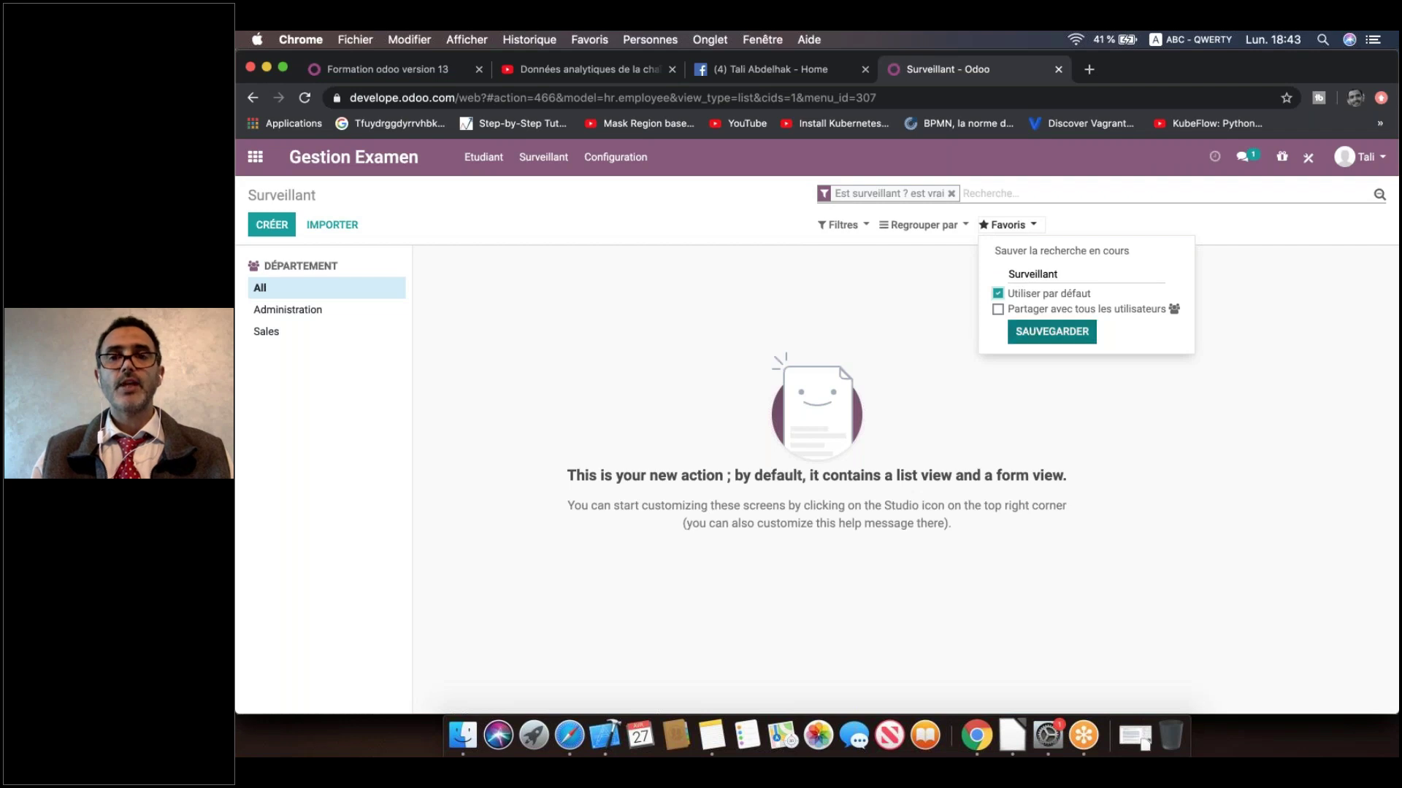
click(1037, 332)
click(696, 277)
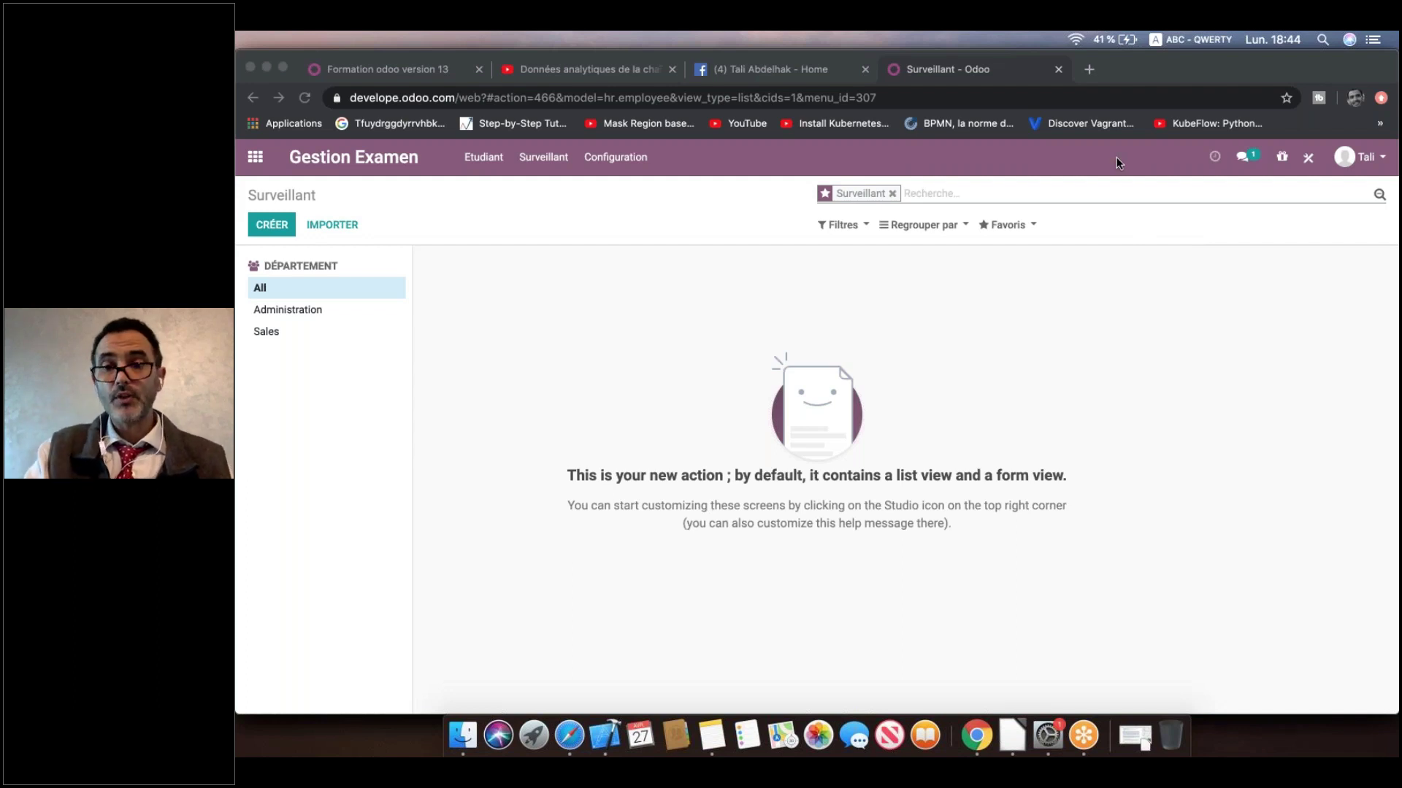
click(634, 331)
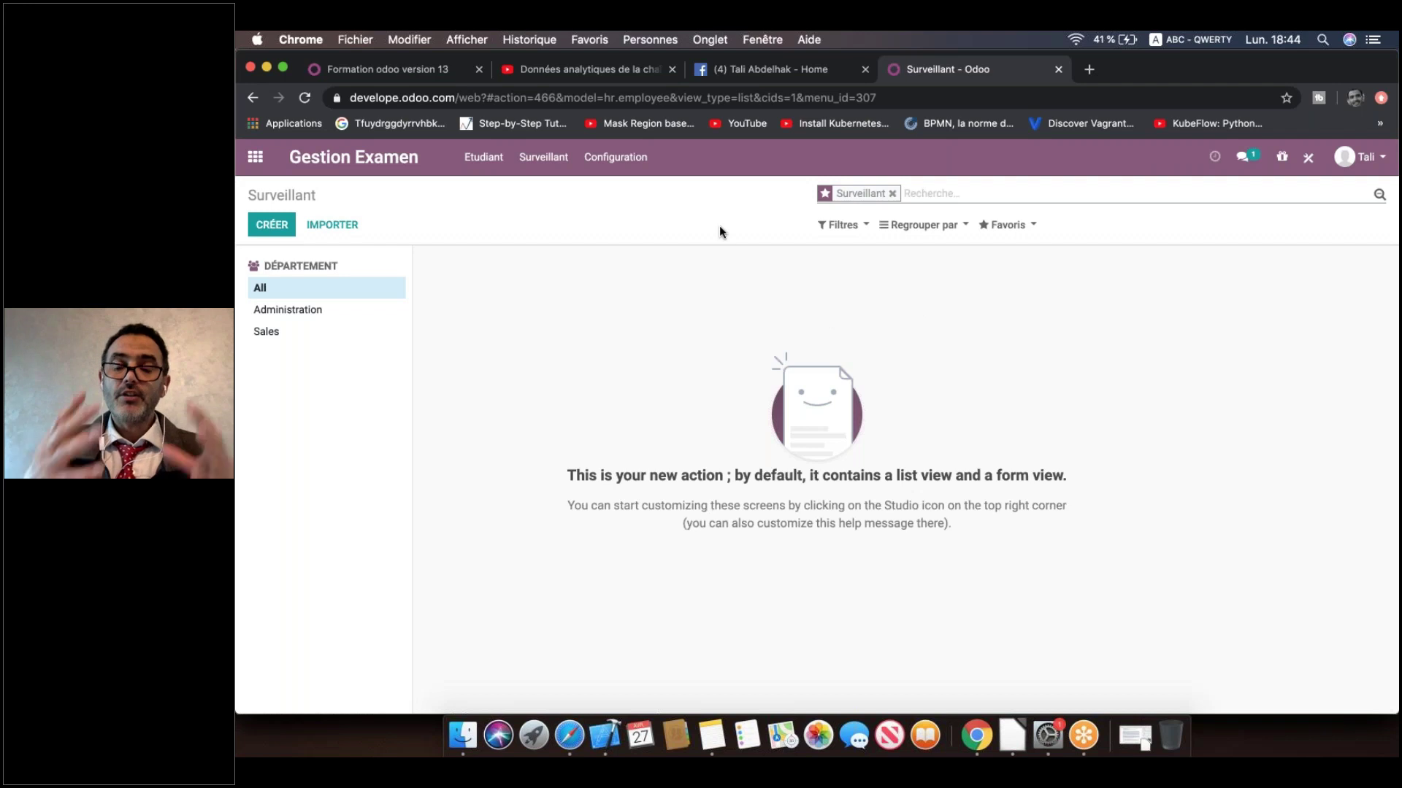
click(1083, 161)
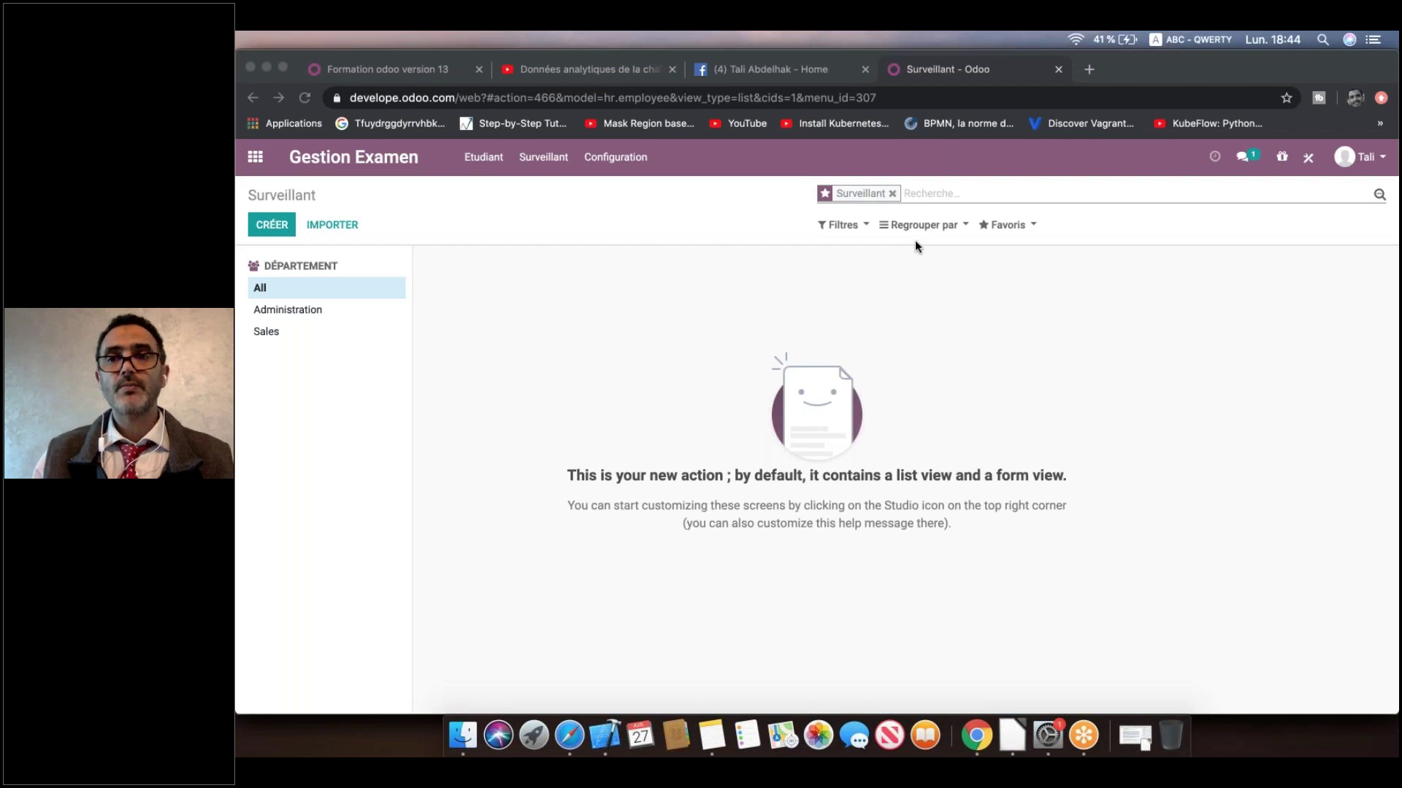
Step: In Studio, add an "Examen" menu to Gestion Examen, linked to a new model named "examen", and confirm the menu changes
click(1306, 156)
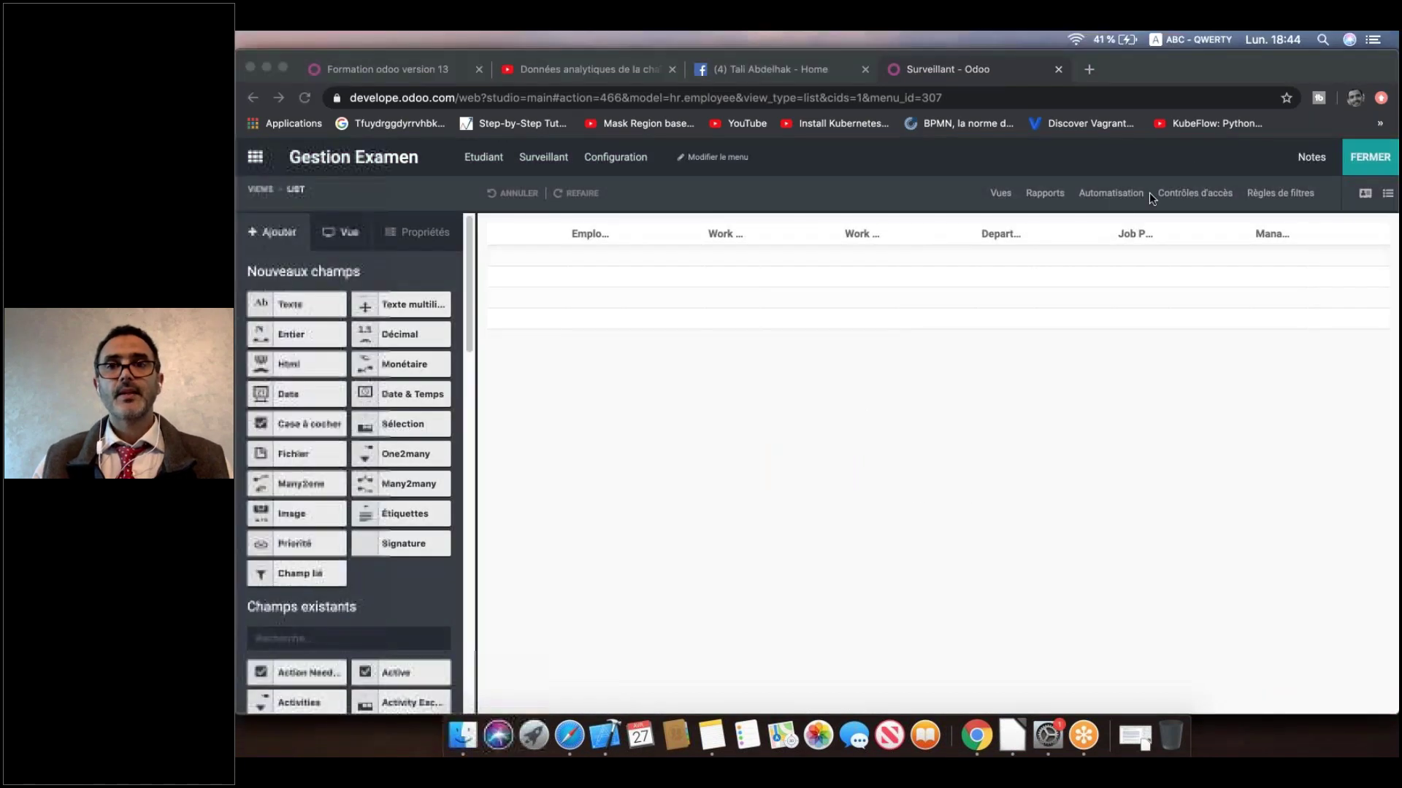
click(720, 158)
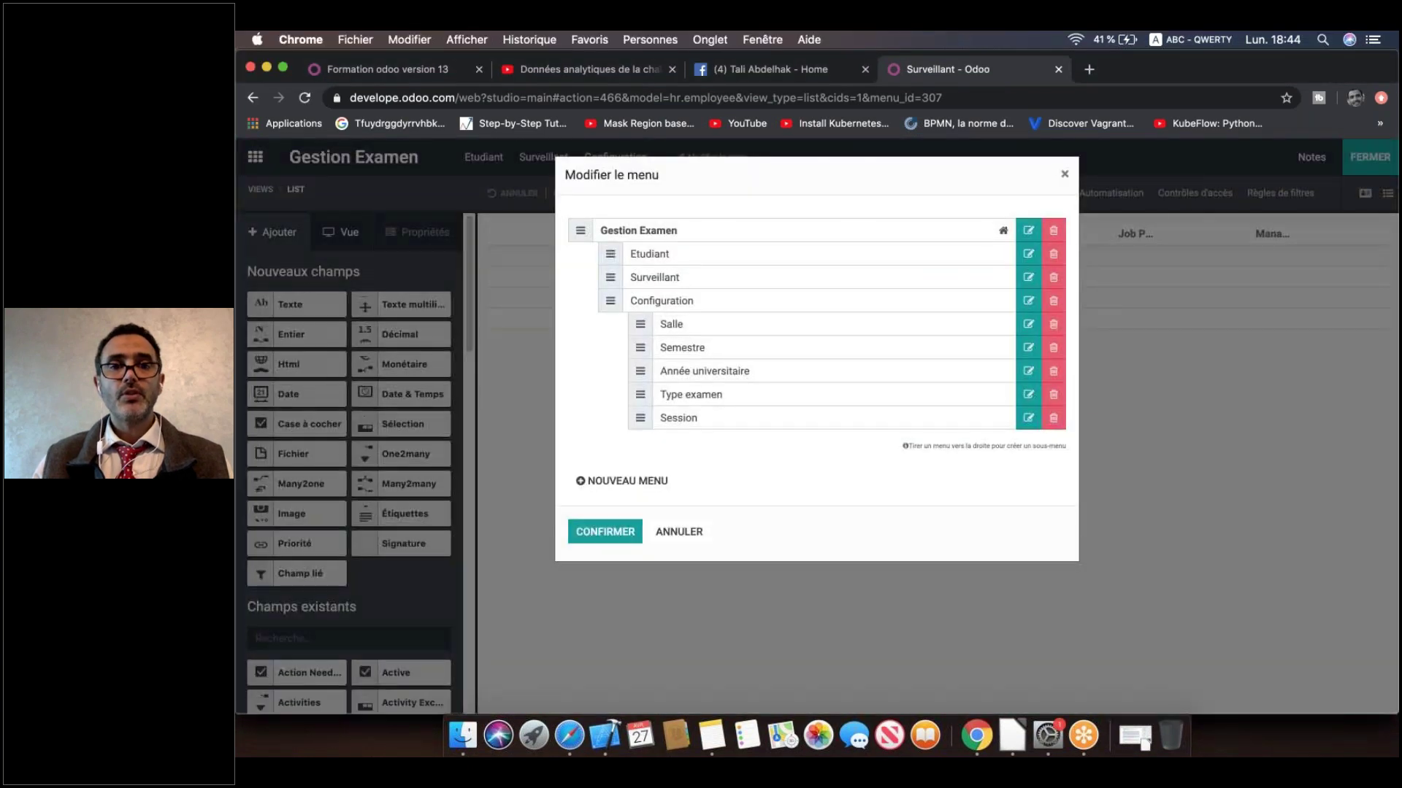
click(634, 483)
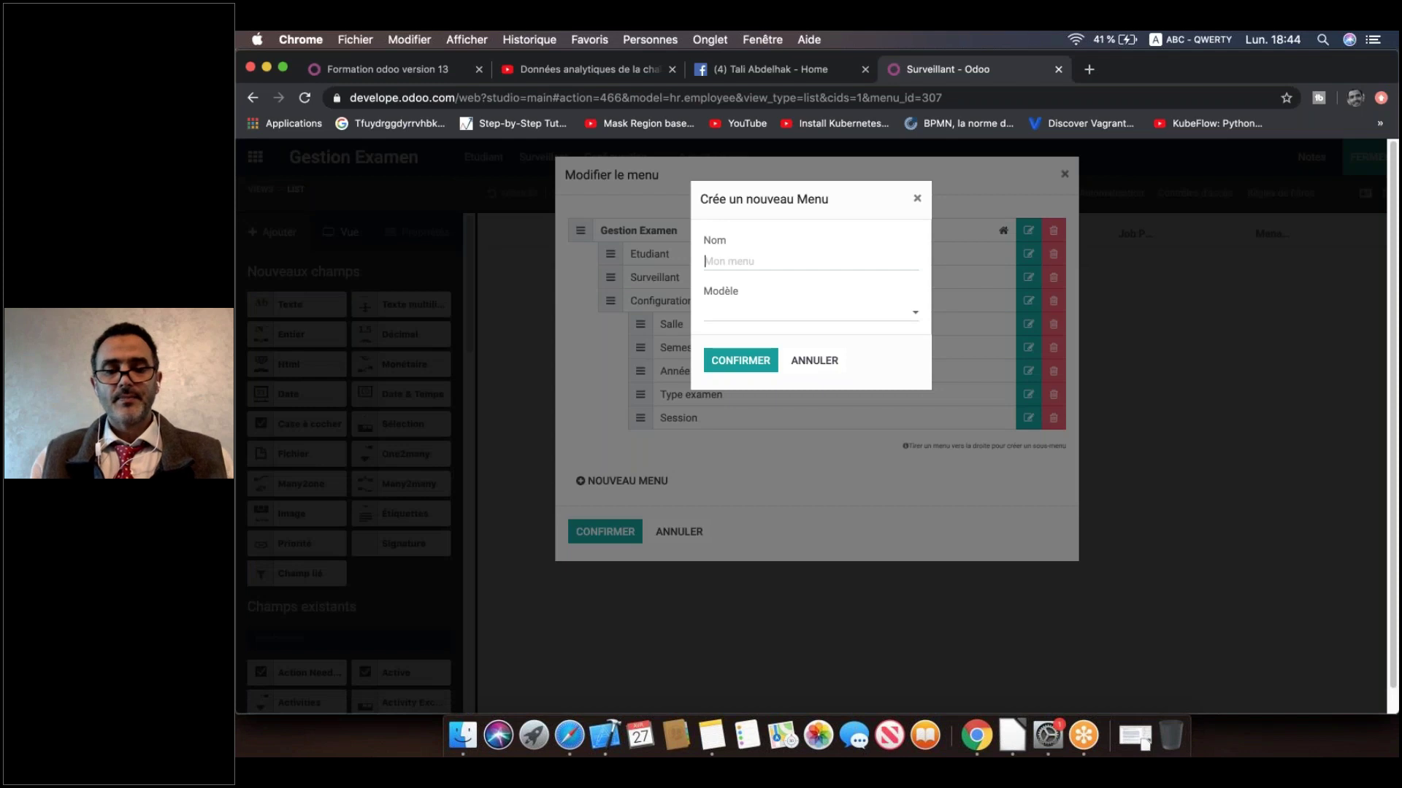
text(Examen)
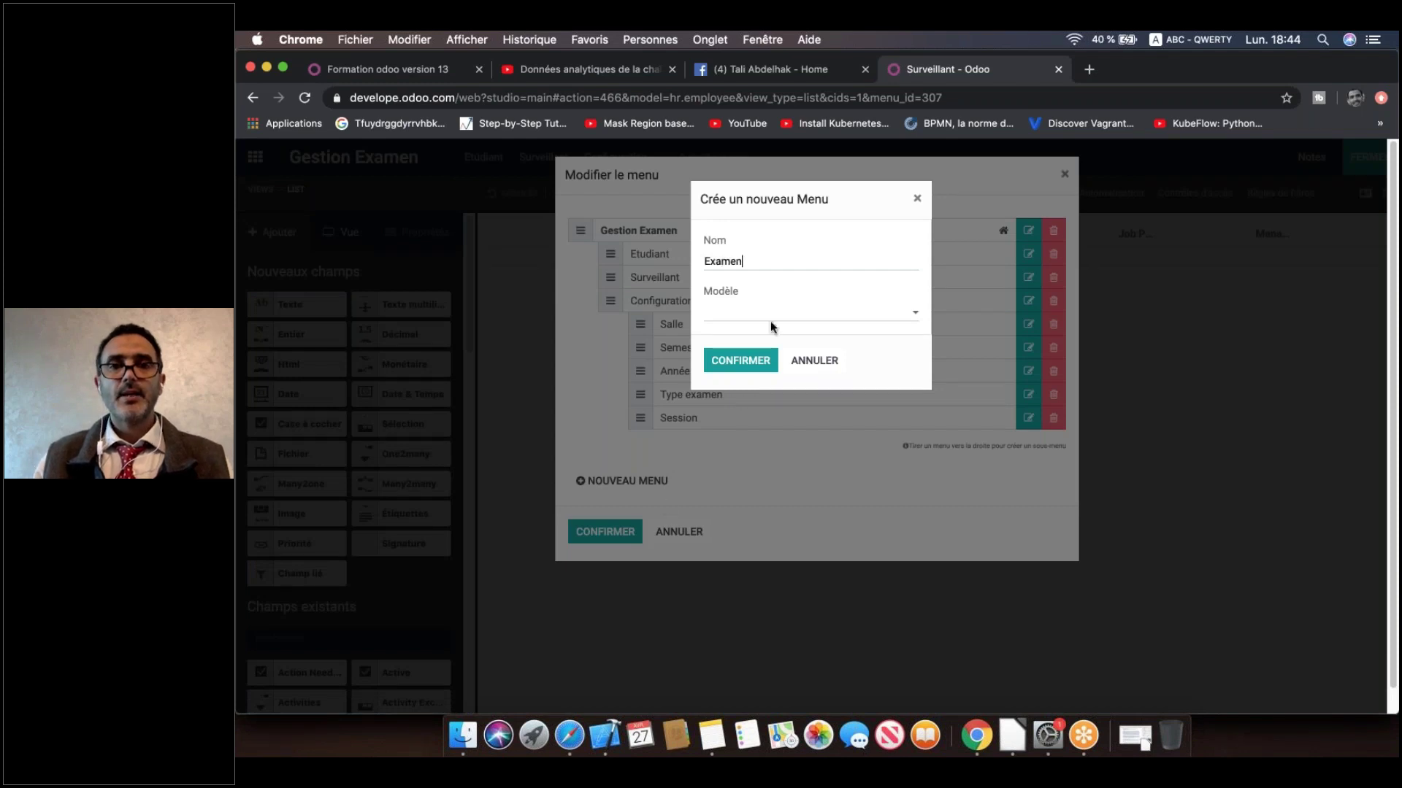
click(771, 316)
text(exa)
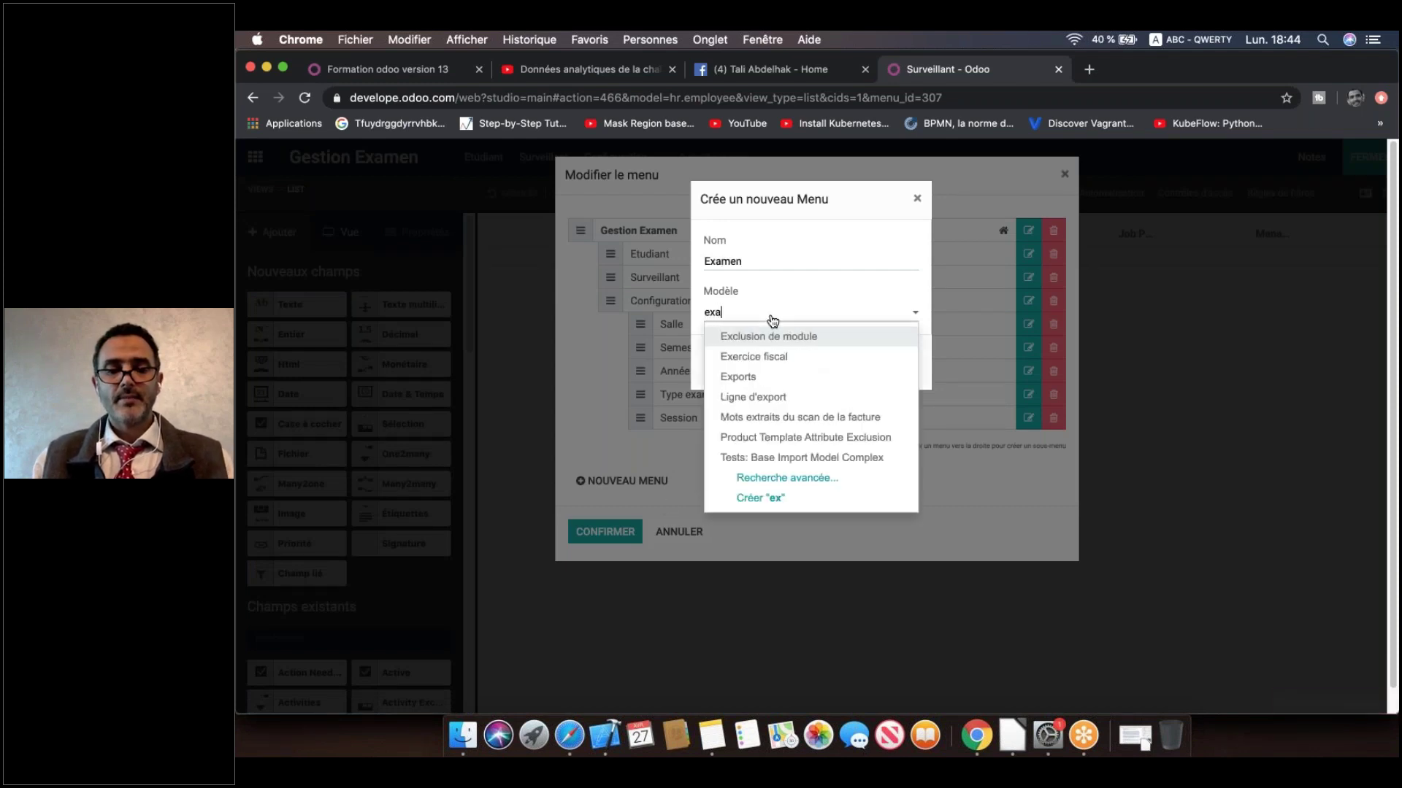
text(men)
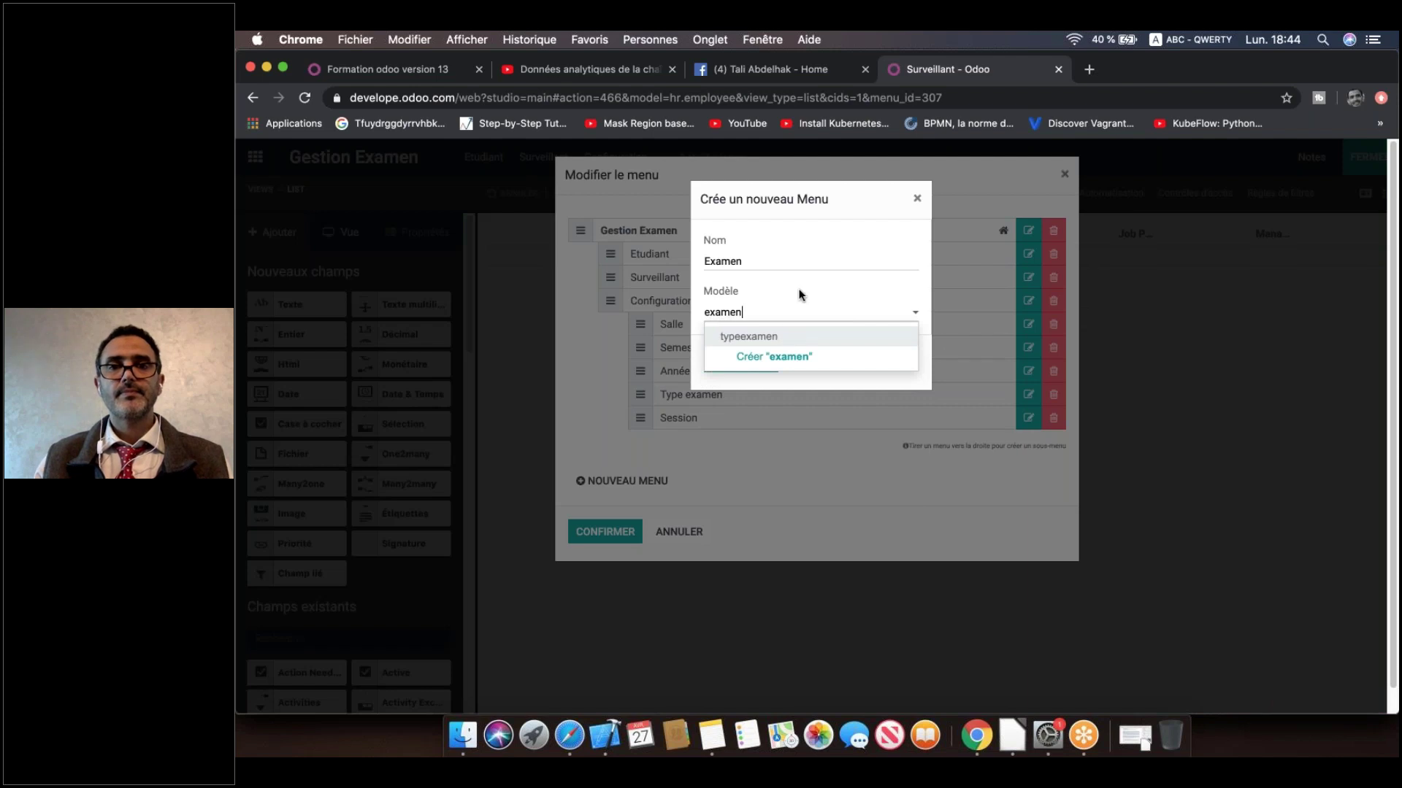
key(Tab)
click(593, 308)
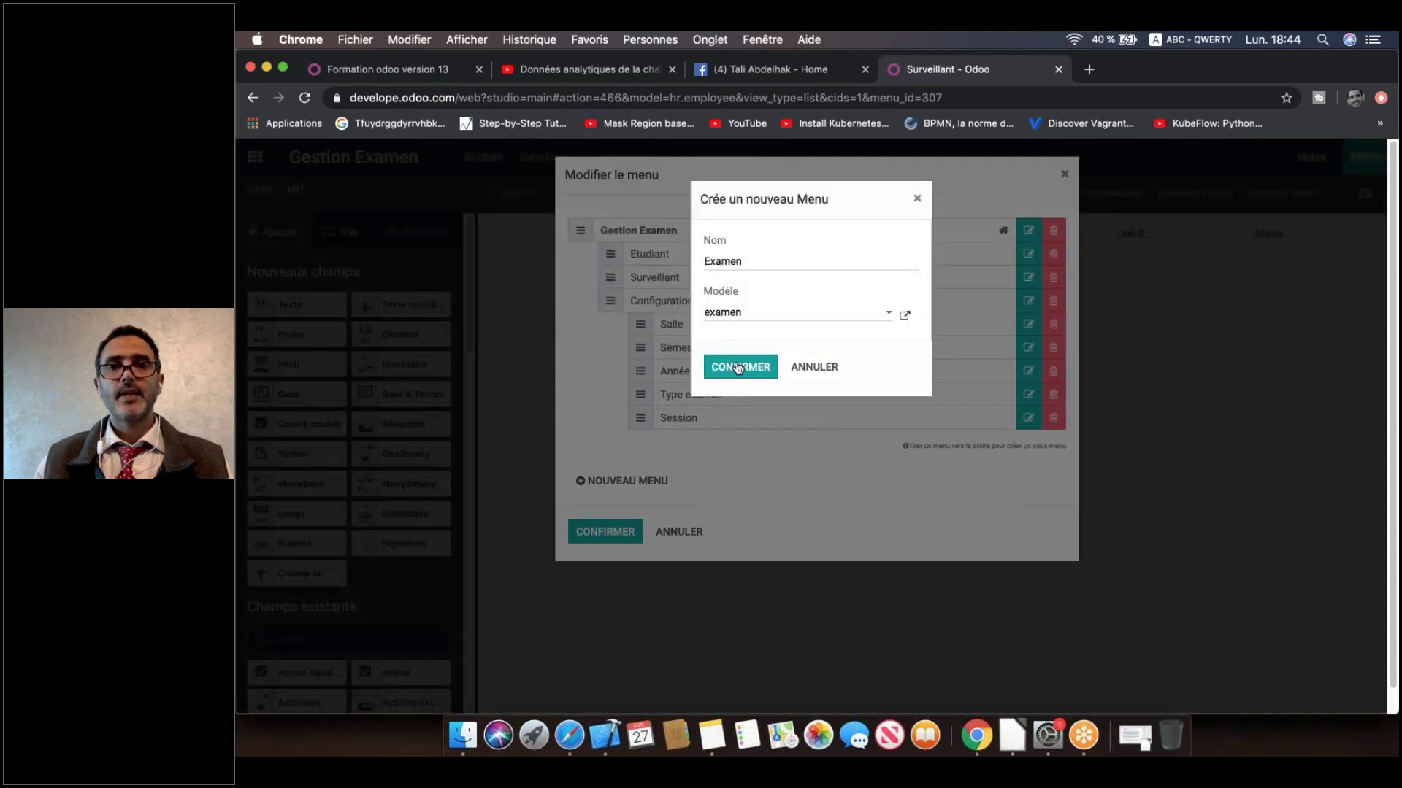
click(739, 367)
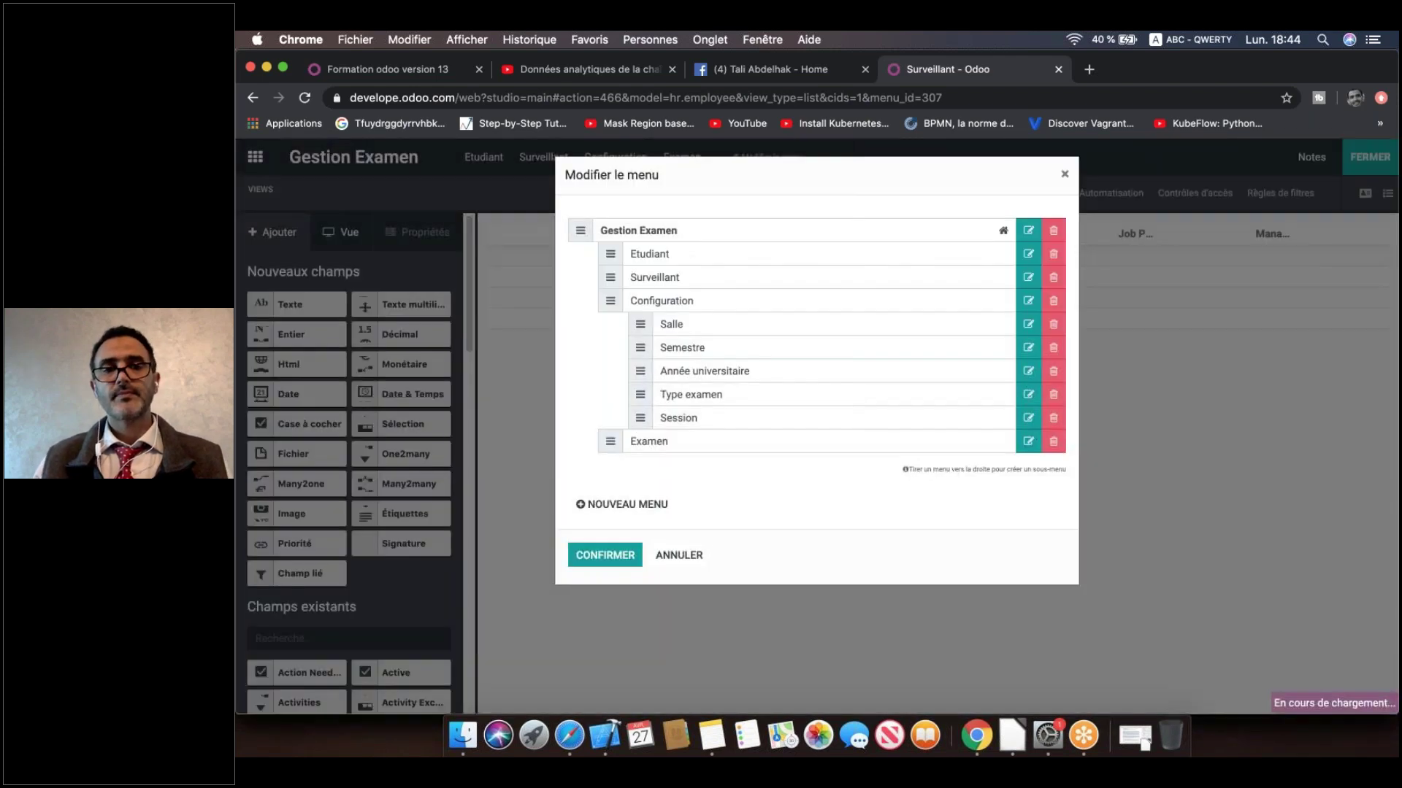
click(605, 555)
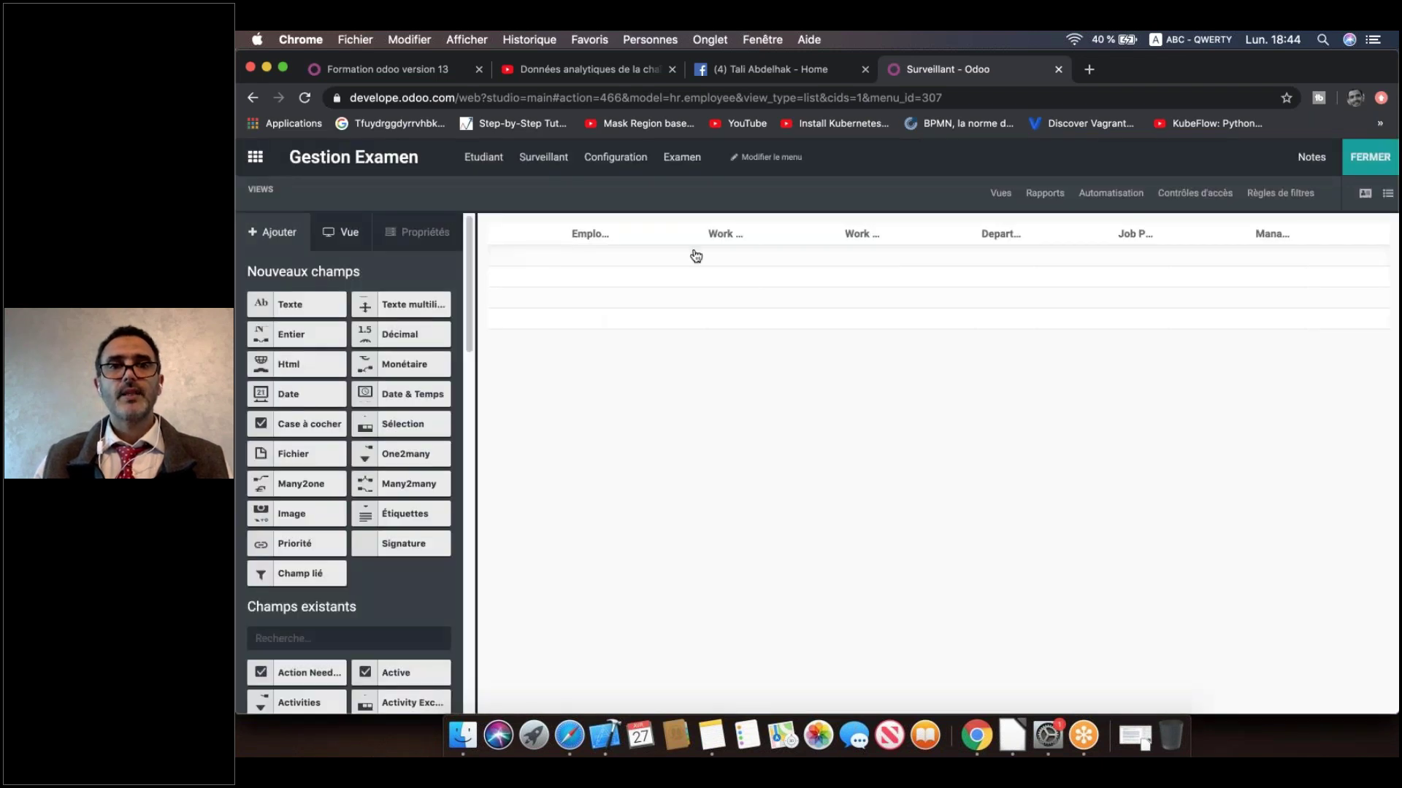
Step: Open the Examen menu and switch to its form view in Studio
click(680, 155)
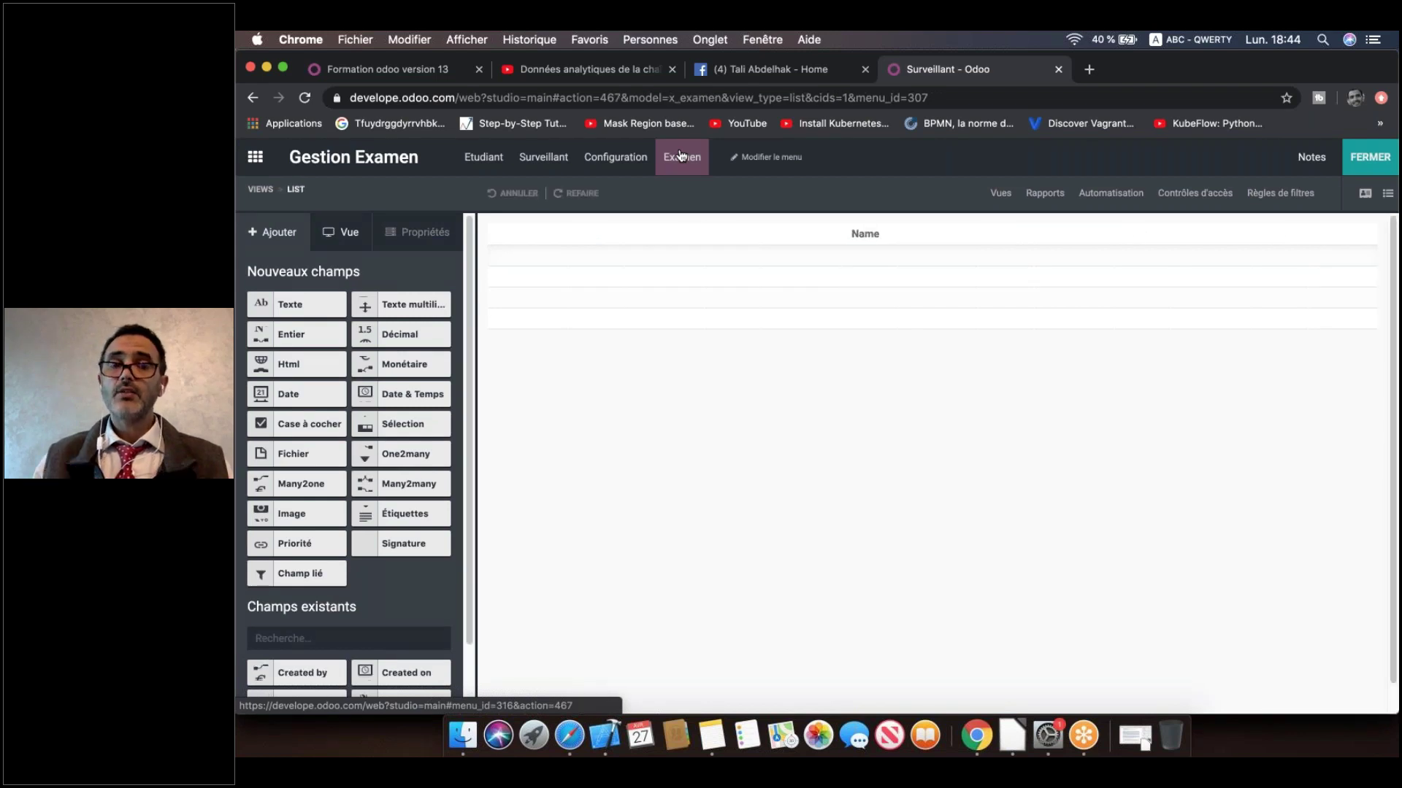
click(1248, 151)
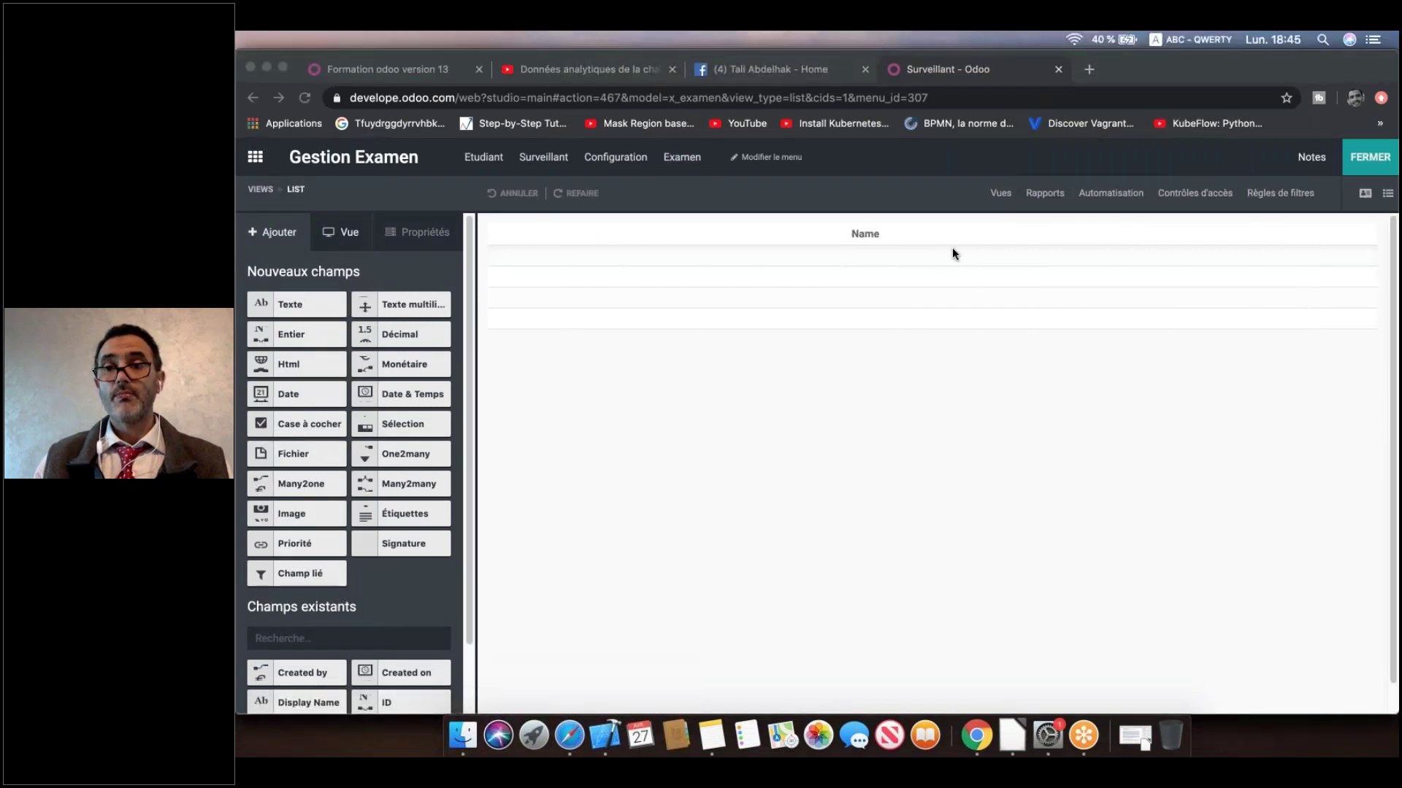
click(1365, 192)
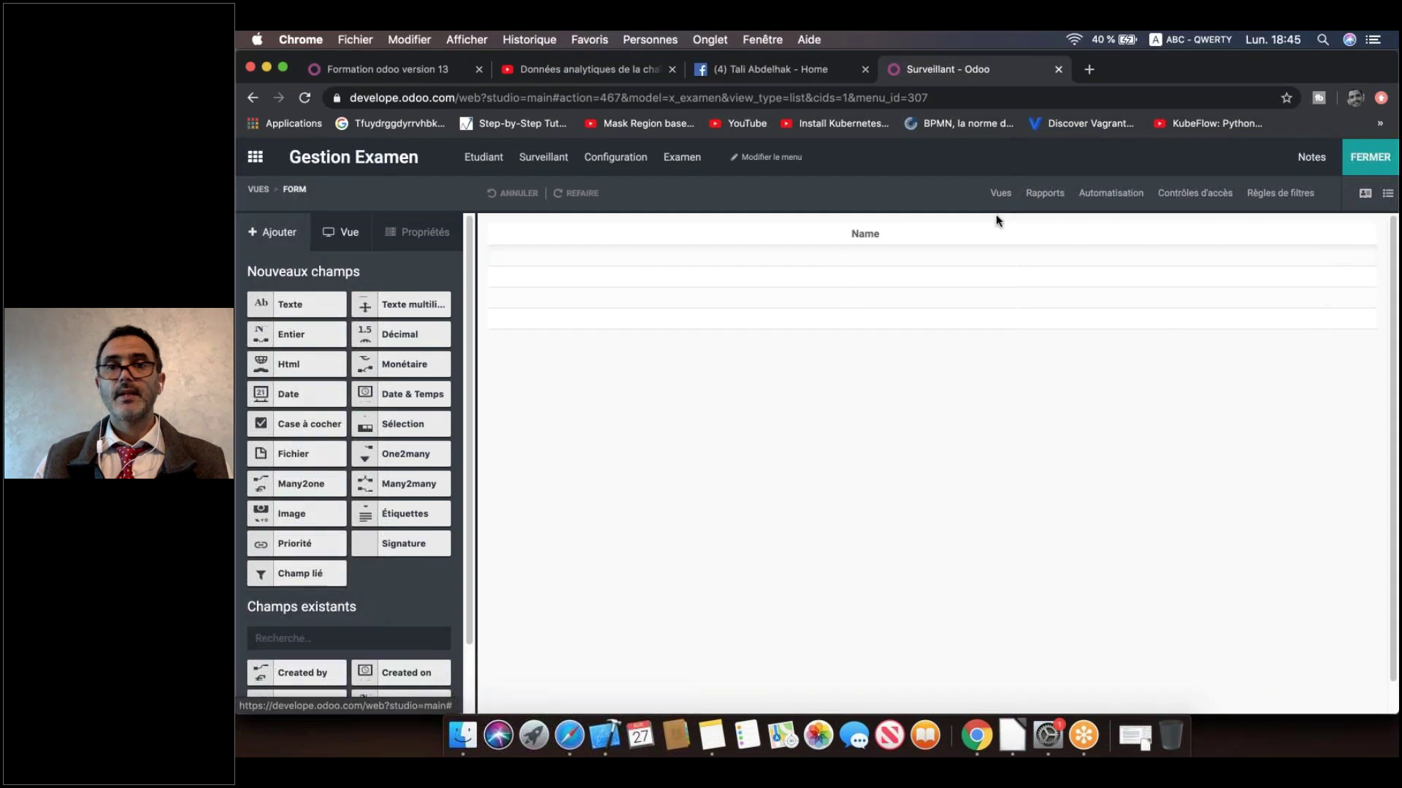
click(1215, 186)
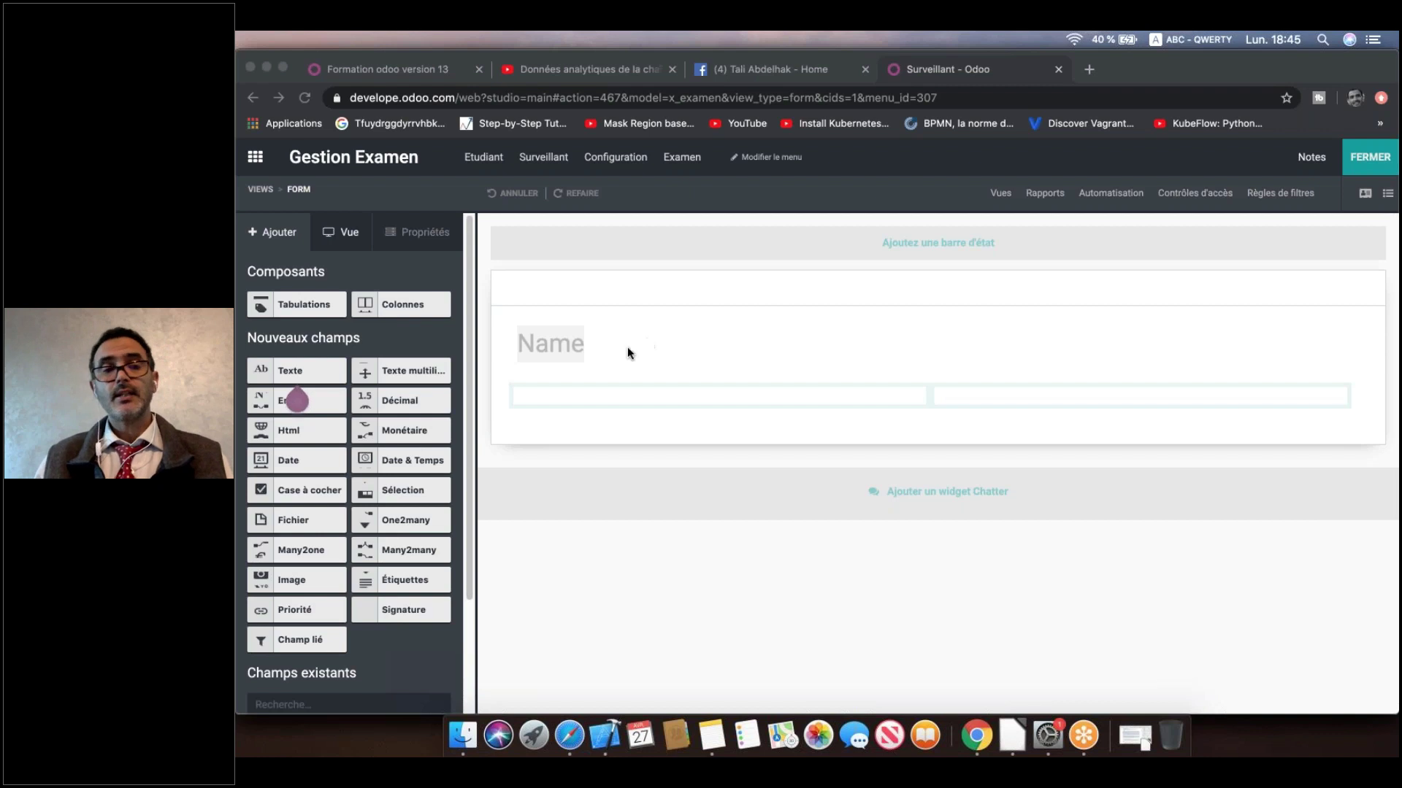
Step: Add a Many2one field to the first column of the Examen form, related to the anneeuniversita model
click(260, 551)
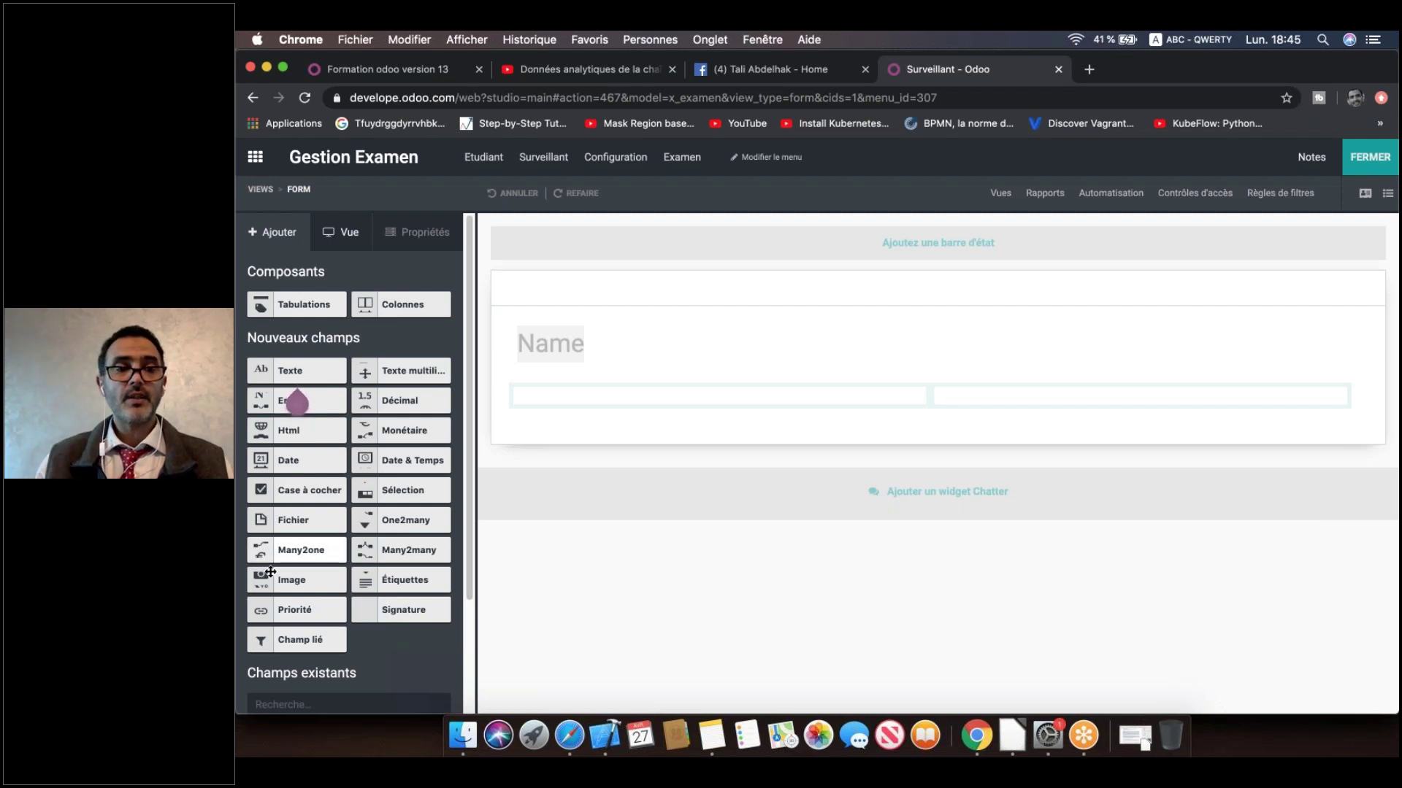
drag(260, 550, 549, 401)
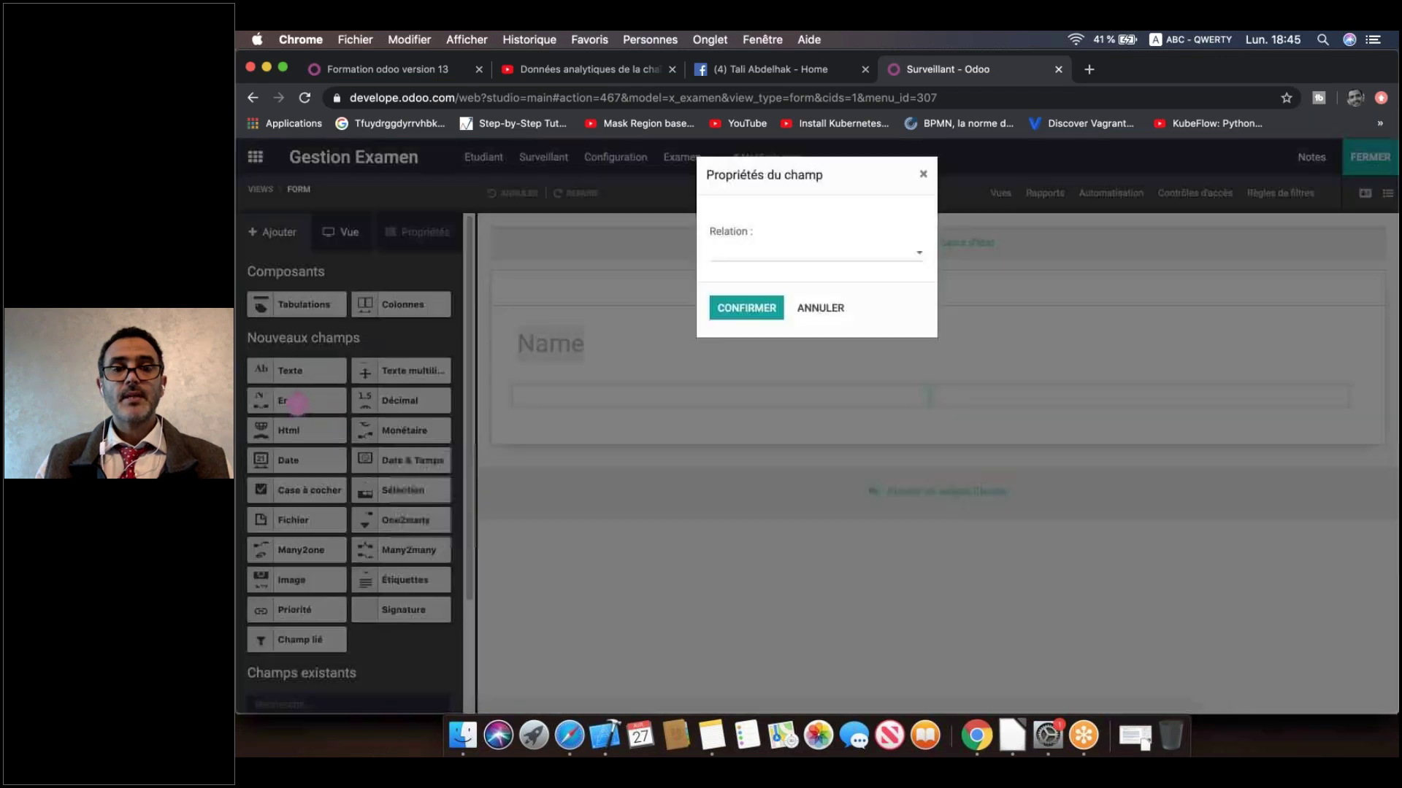
click(818, 253)
text(anne)
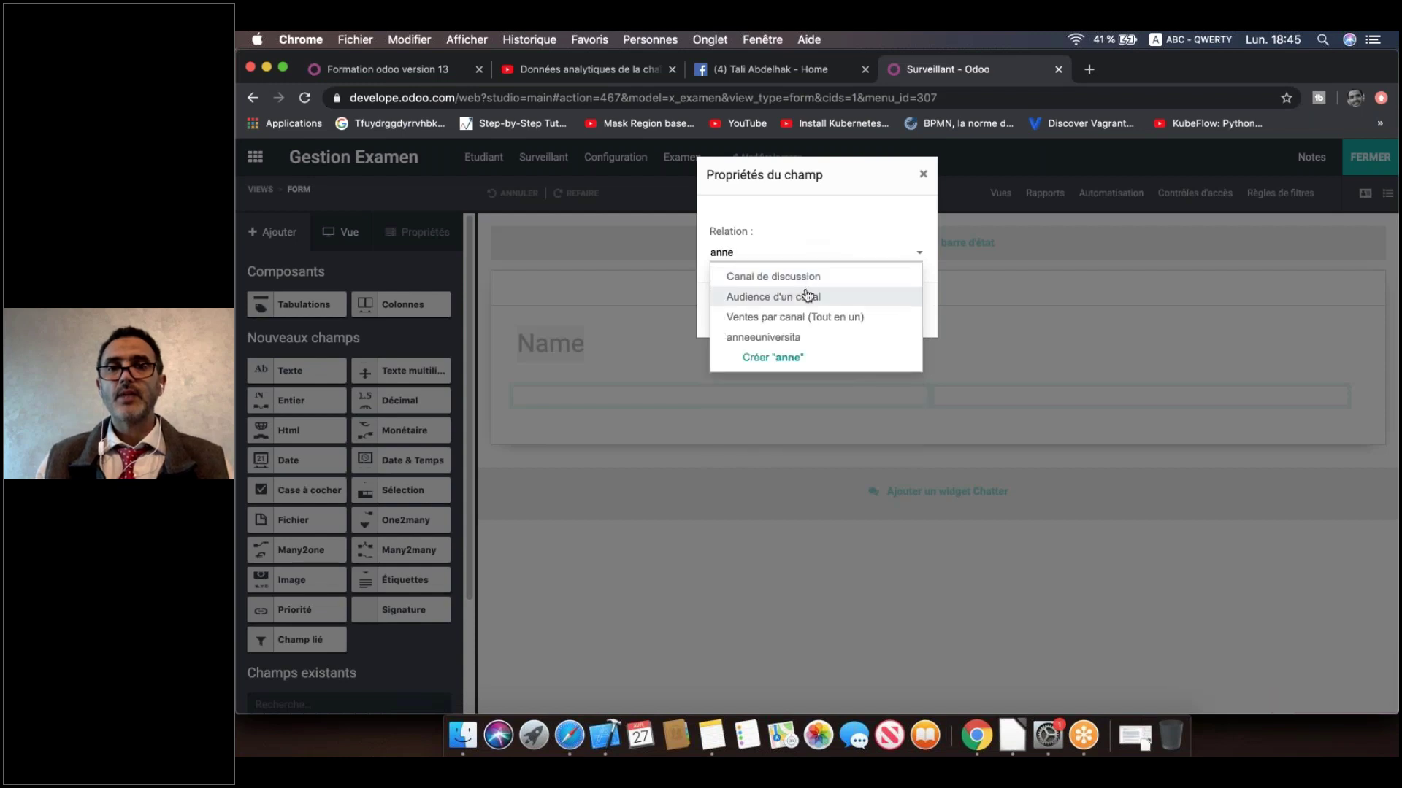
click(804, 336)
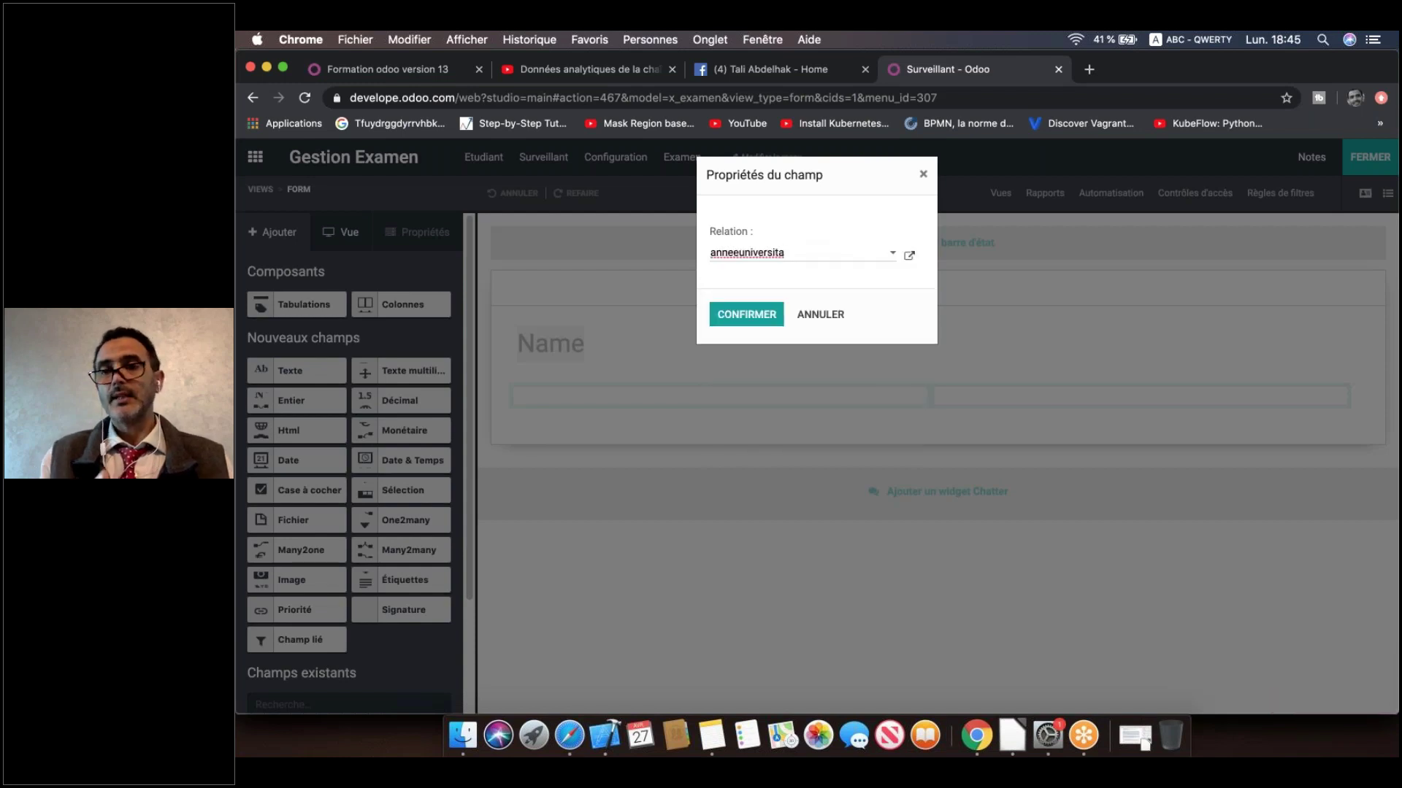
click(778, 321)
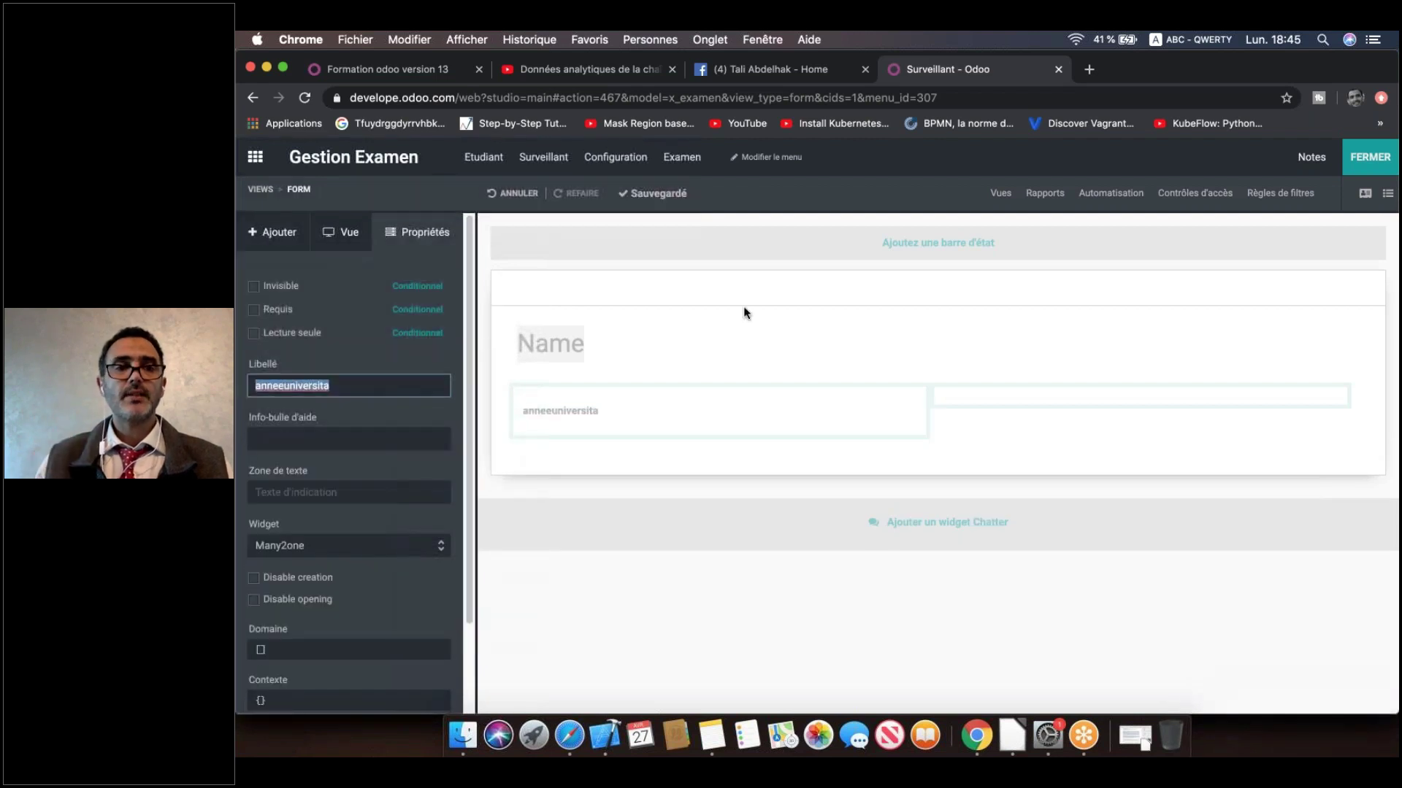
Step: Label the new Many2one field "Année université", correcting the missing accents
text(Annee )
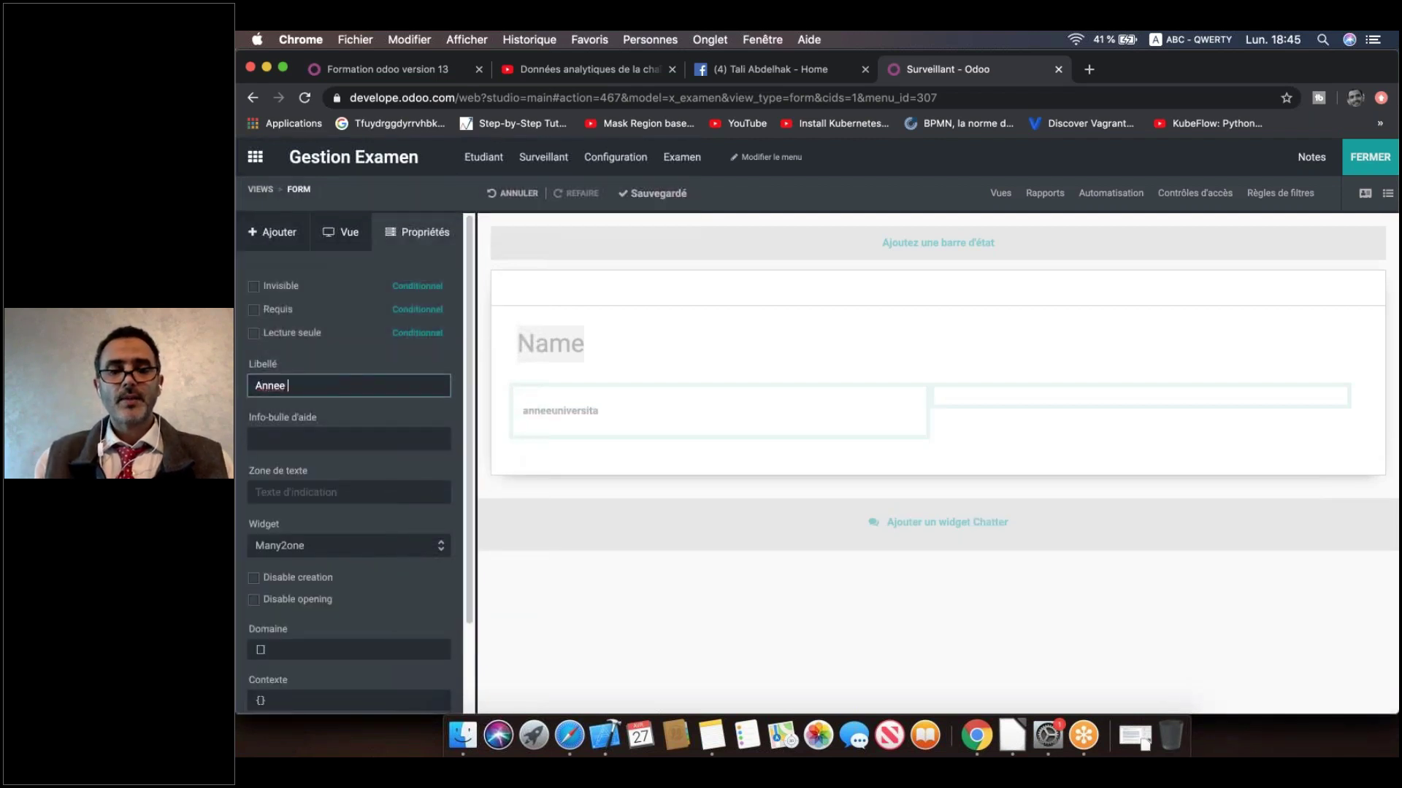
text(unbve)
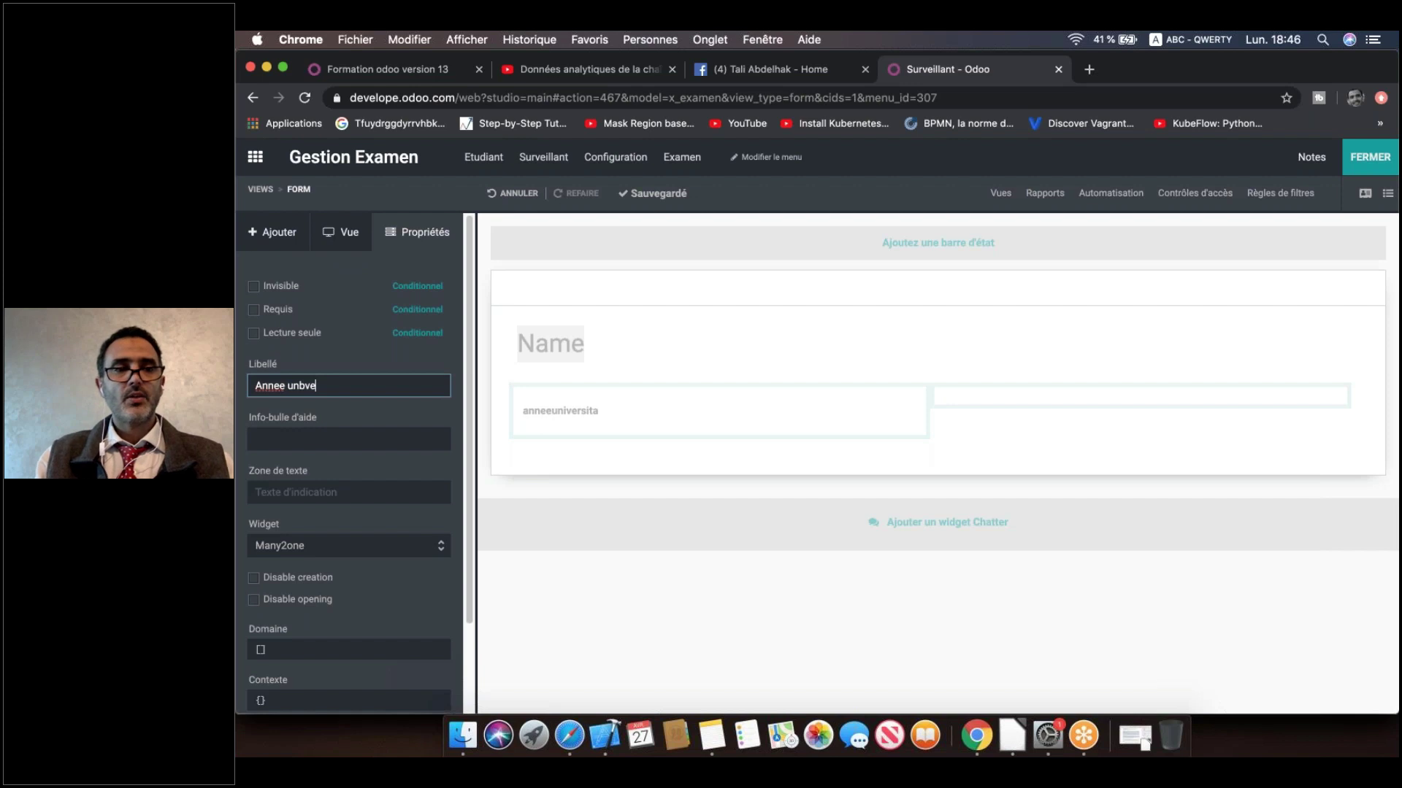
key(BackSpace)
key(BackSpace)
key(BackSpace)
text(ivers)
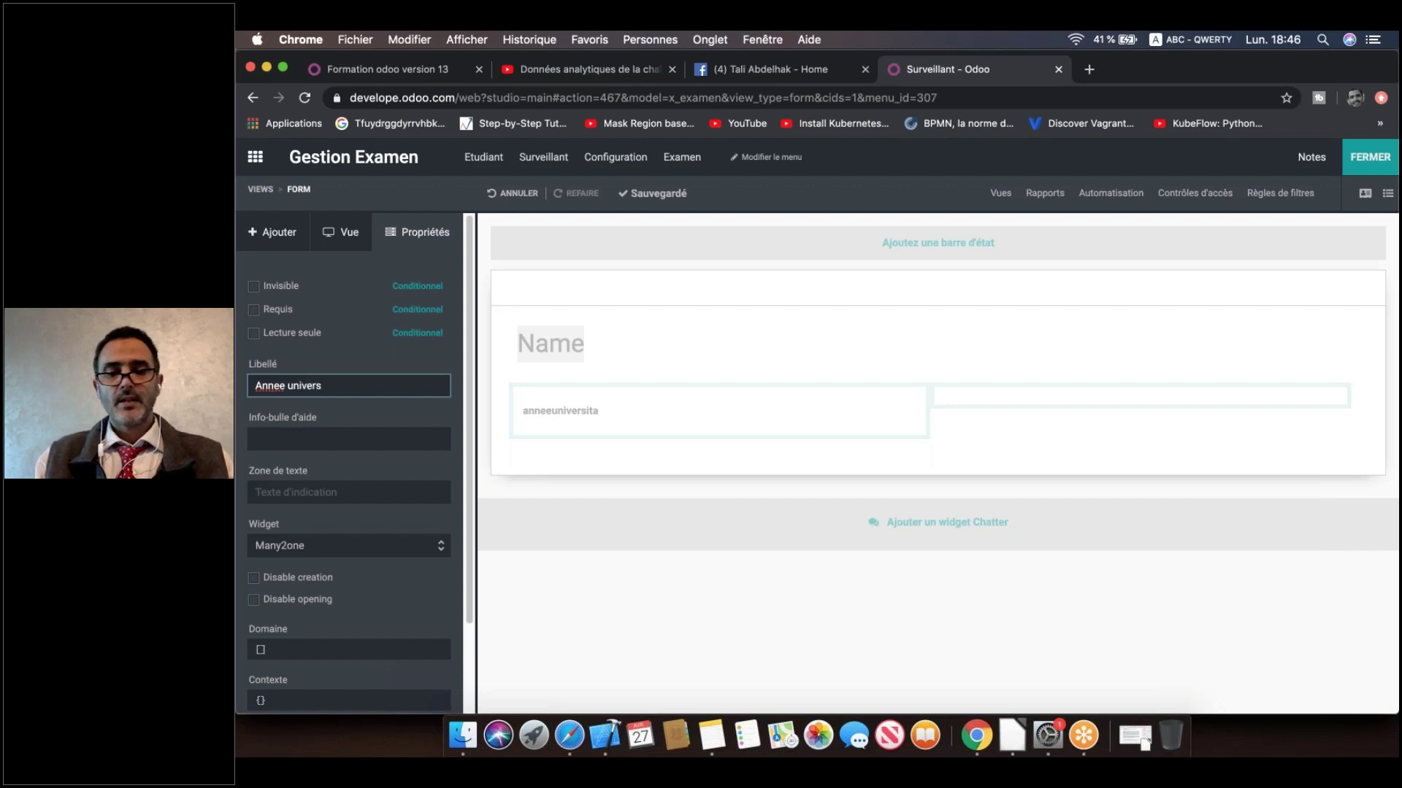
text(ite)
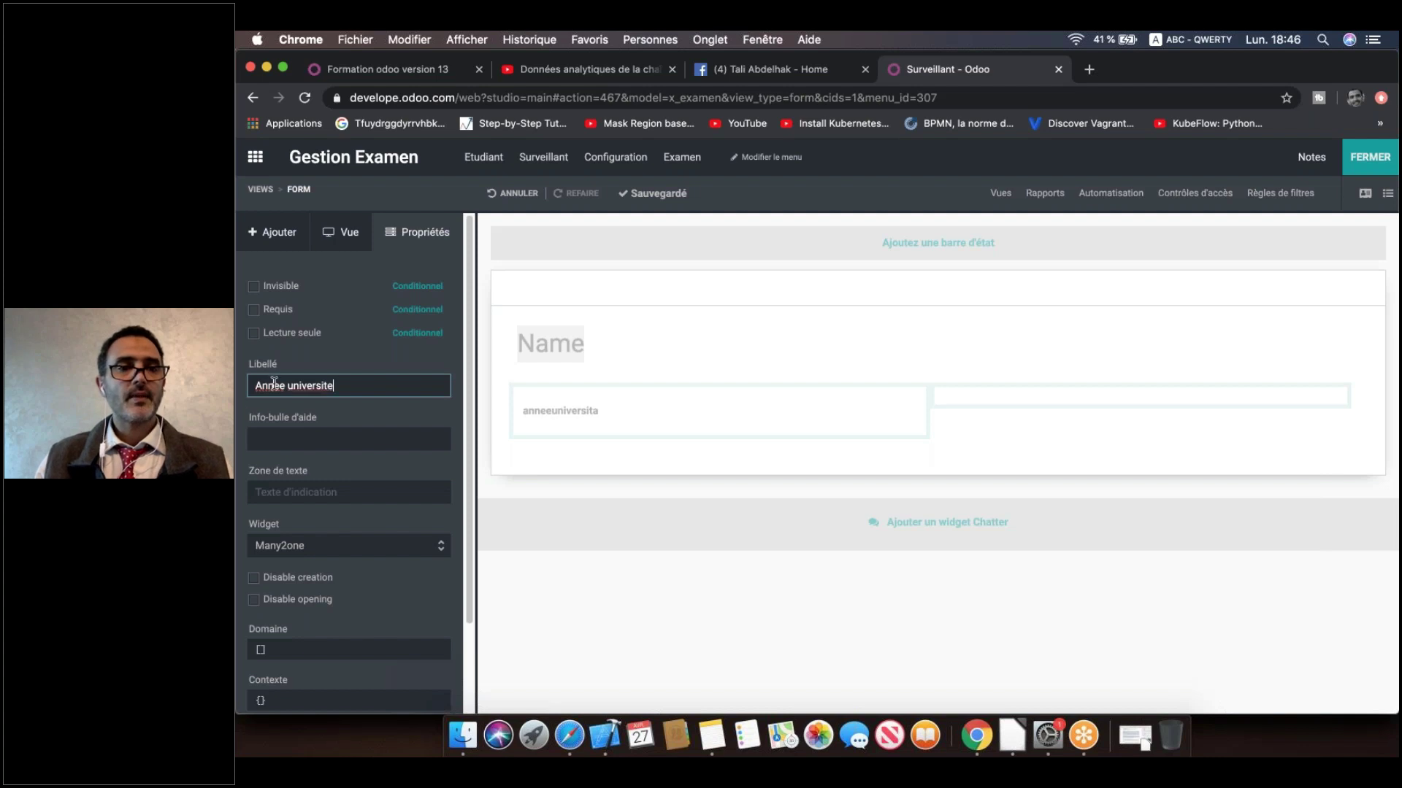
right_click(274, 385)
click(310, 392)
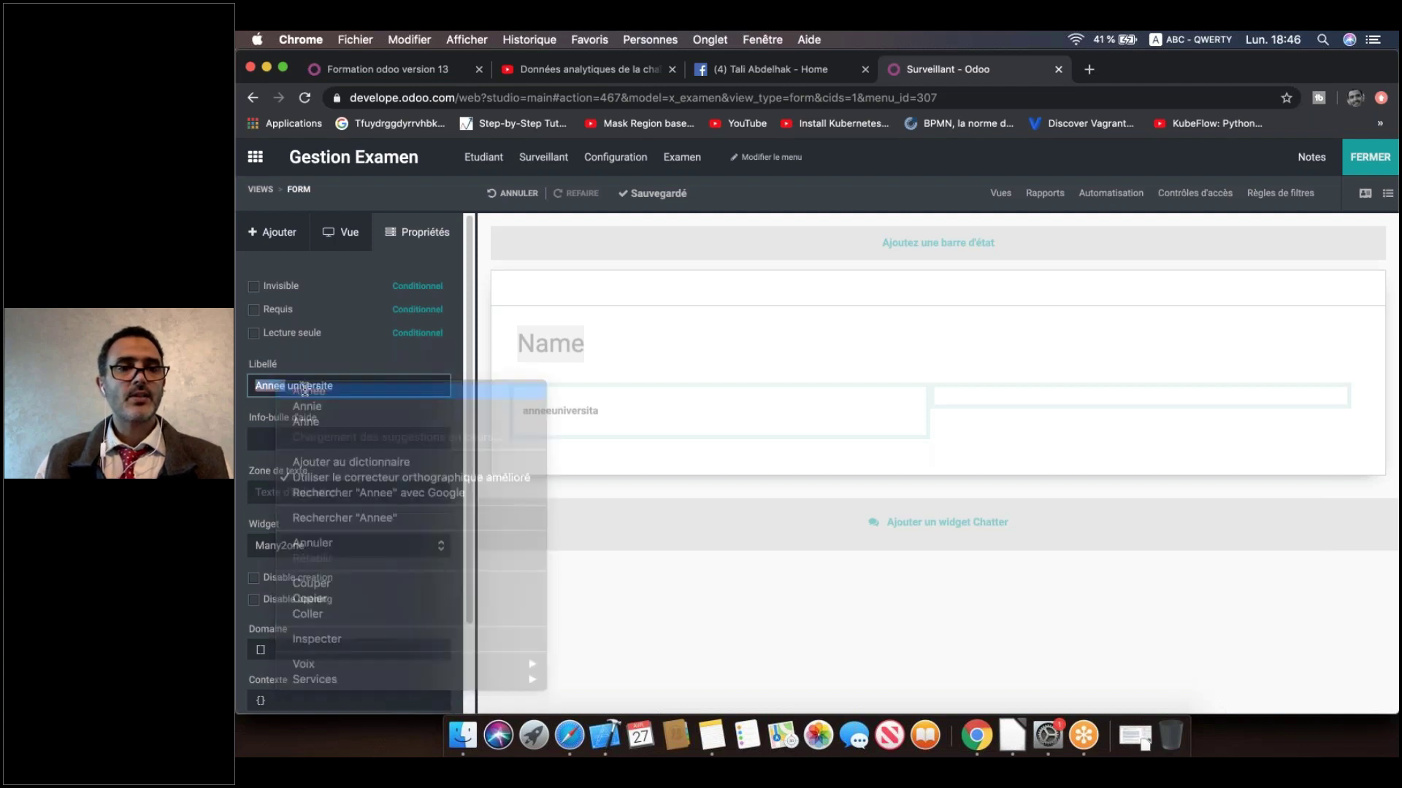
right_click(308, 387)
click(349, 397)
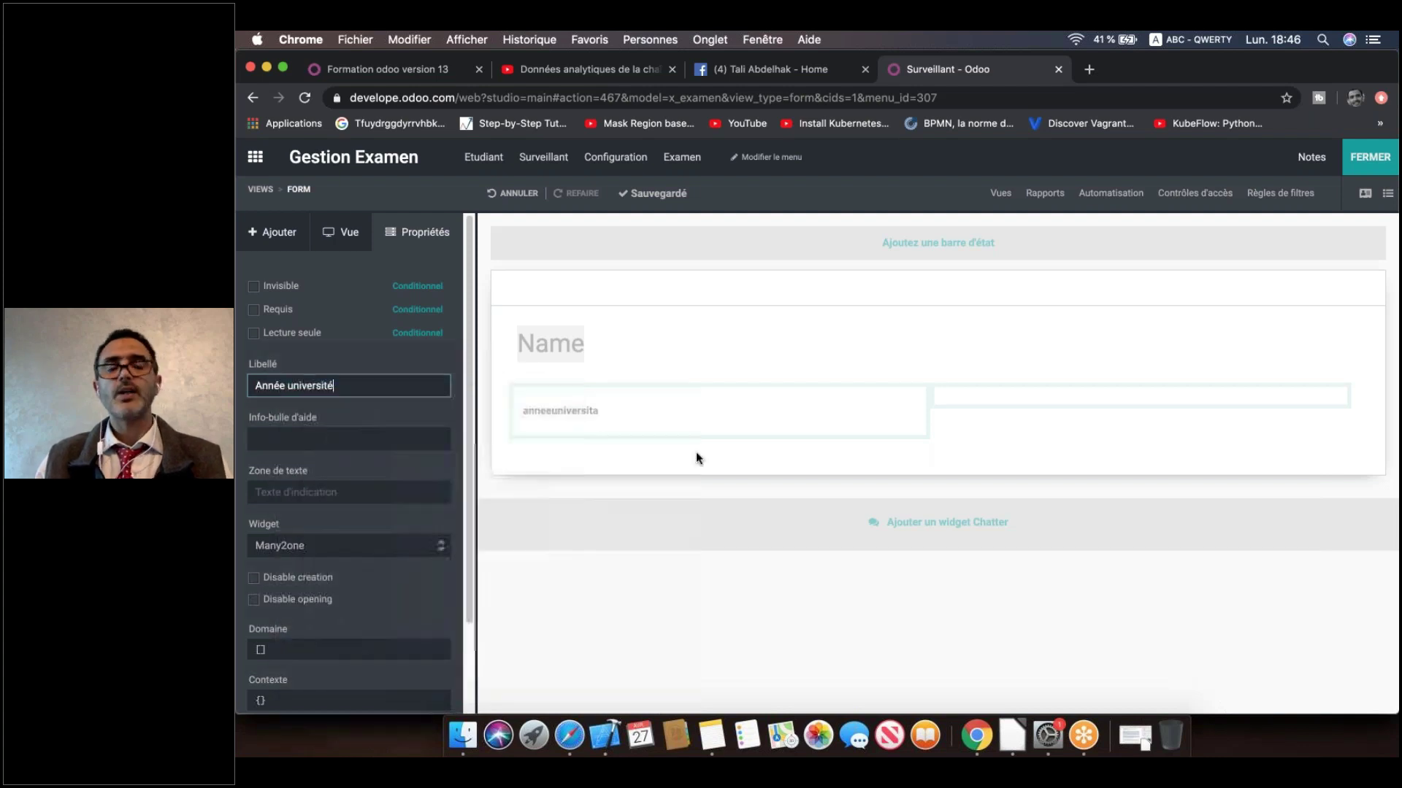
click(696, 457)
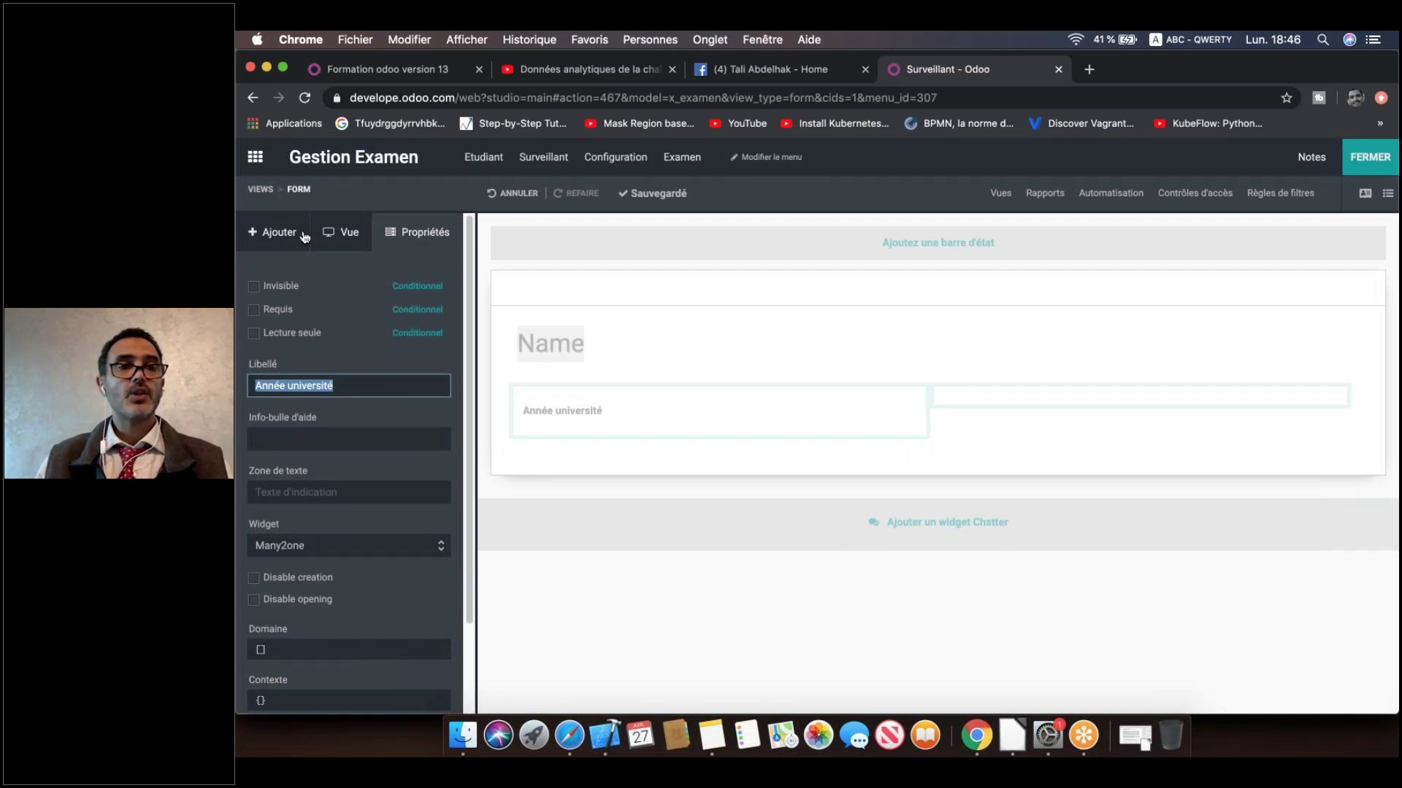
Step: Add a second Many2one field below Année université, related to the semestre model
click(275, 232)
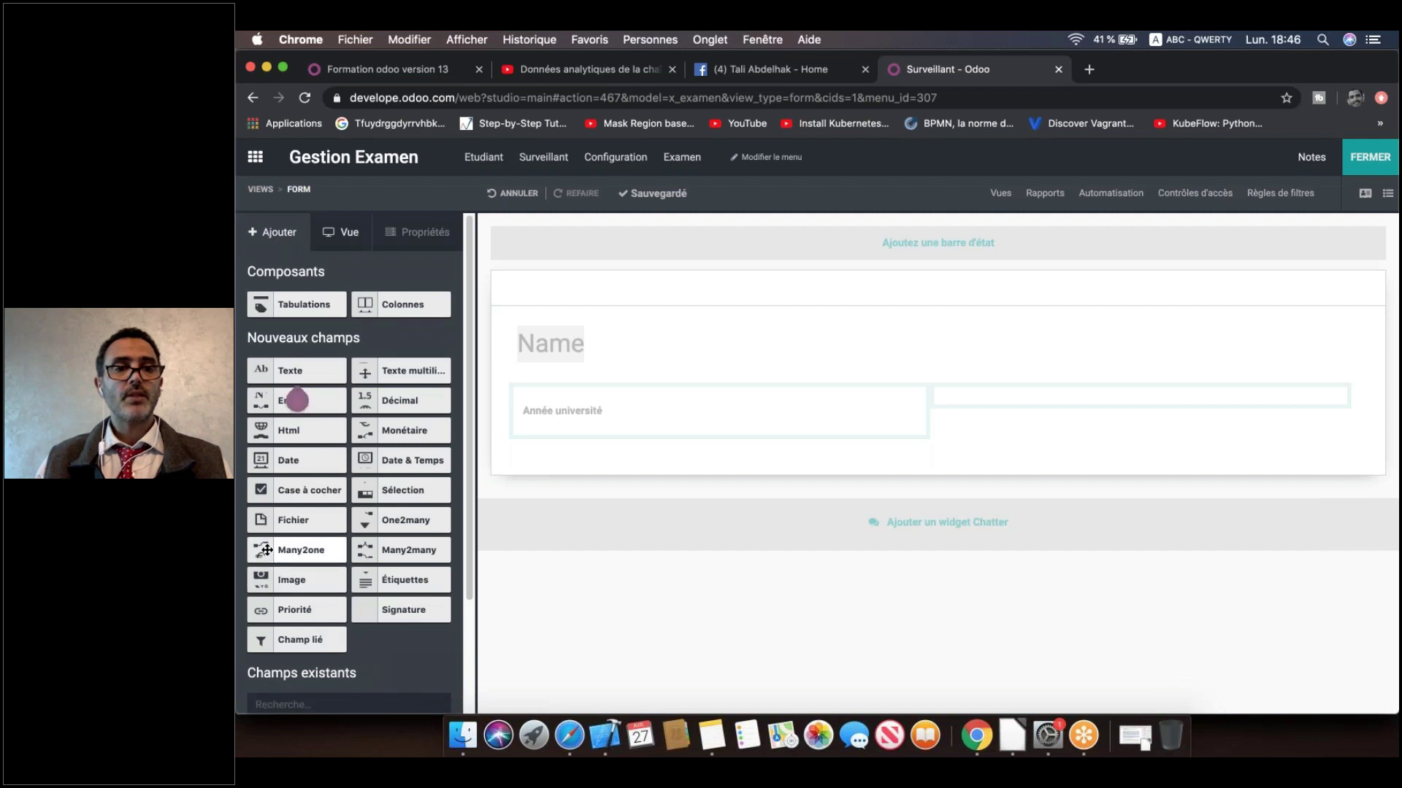
drag(297, 400, 560, 431)
drag(558, 443, 557, 444)
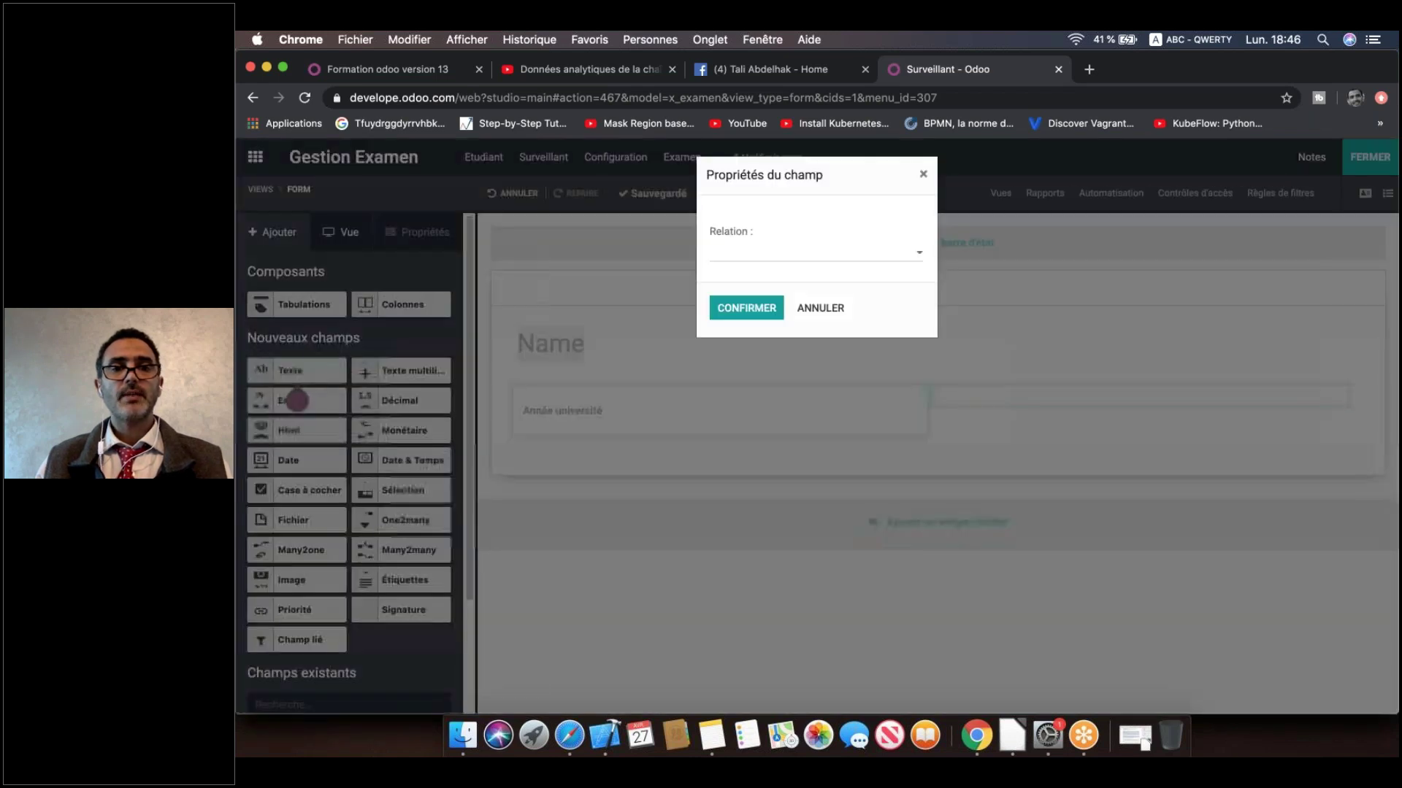
text(seme)
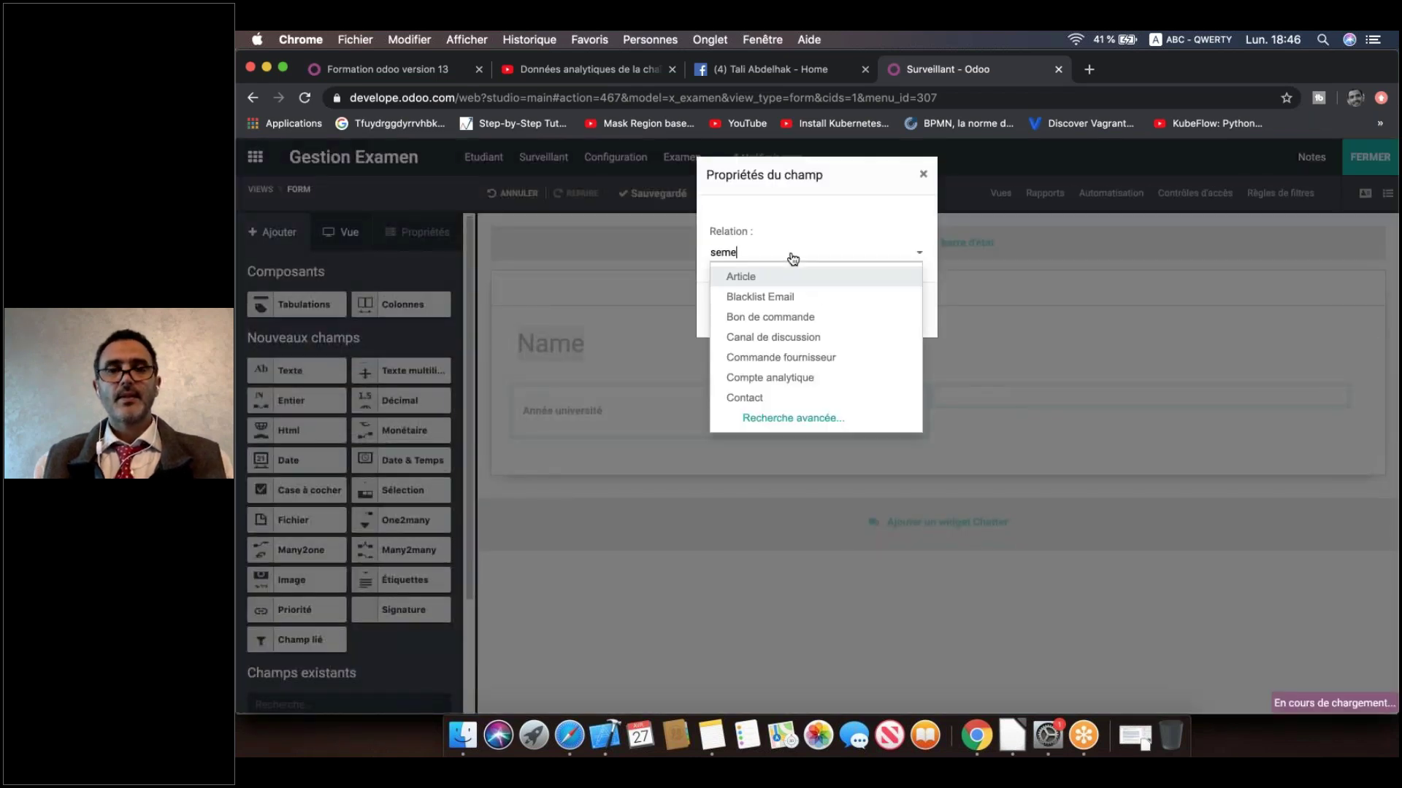
click(794, 281)
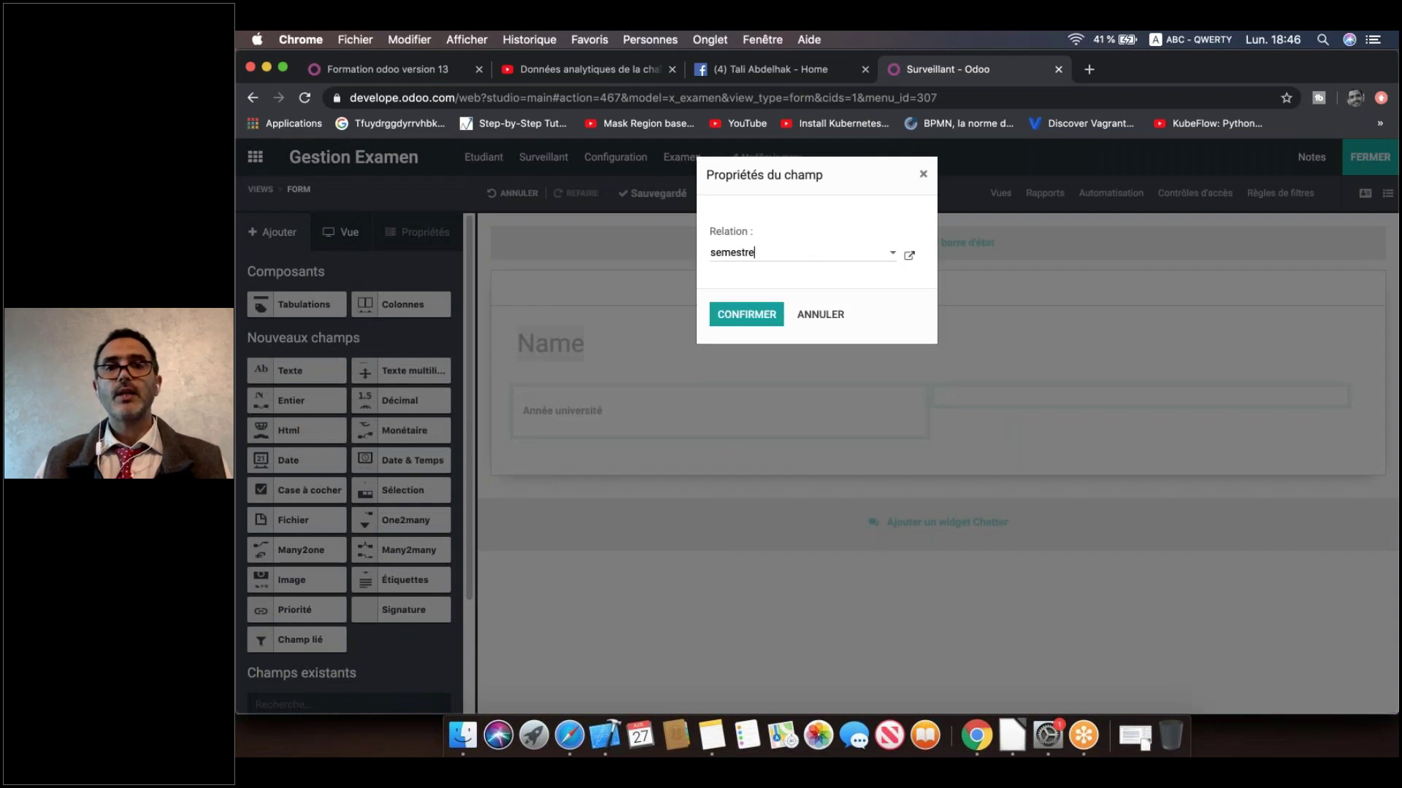
click(746, 321)
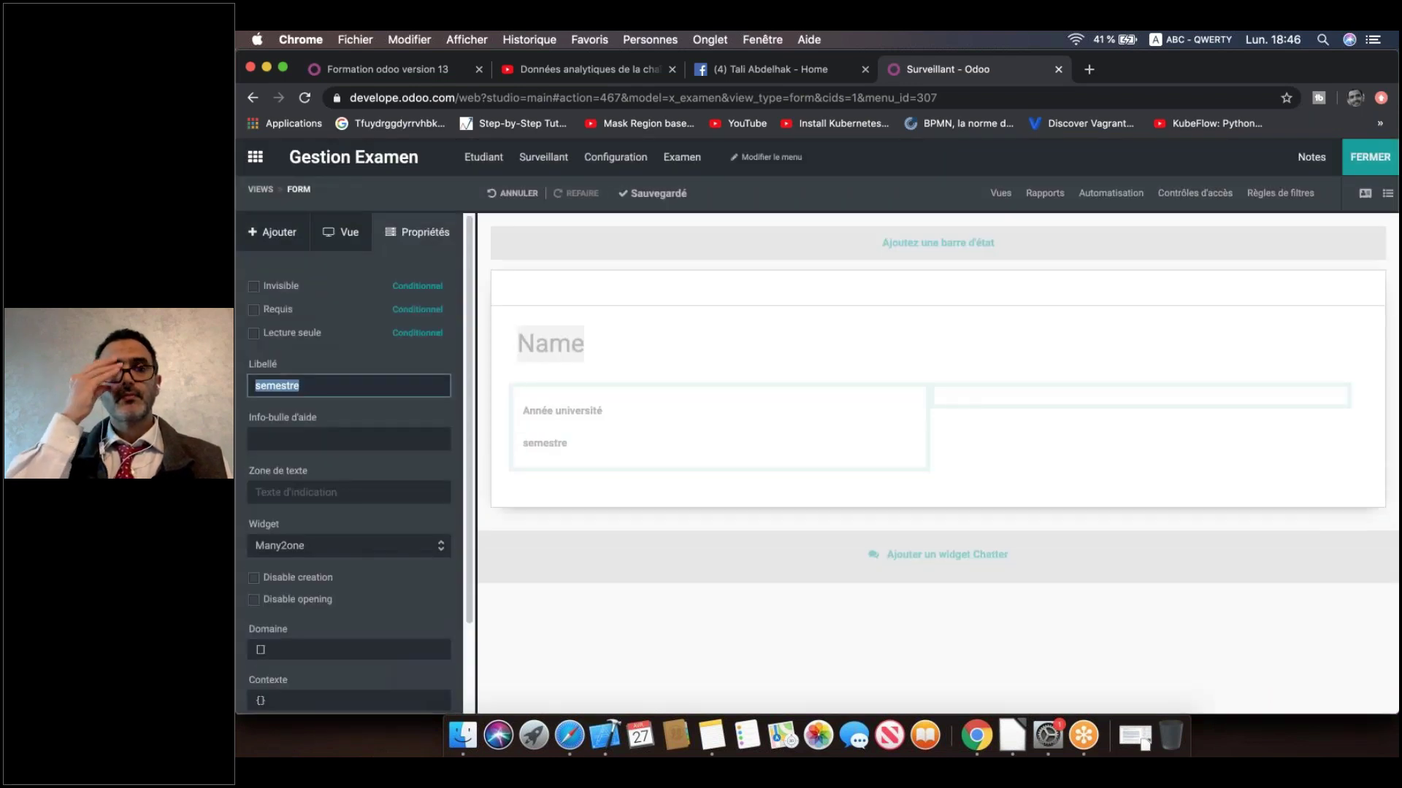
Step: Capitalise the second field's label as "Semestre" and return to the list of fields that can be added
click(319, 381)
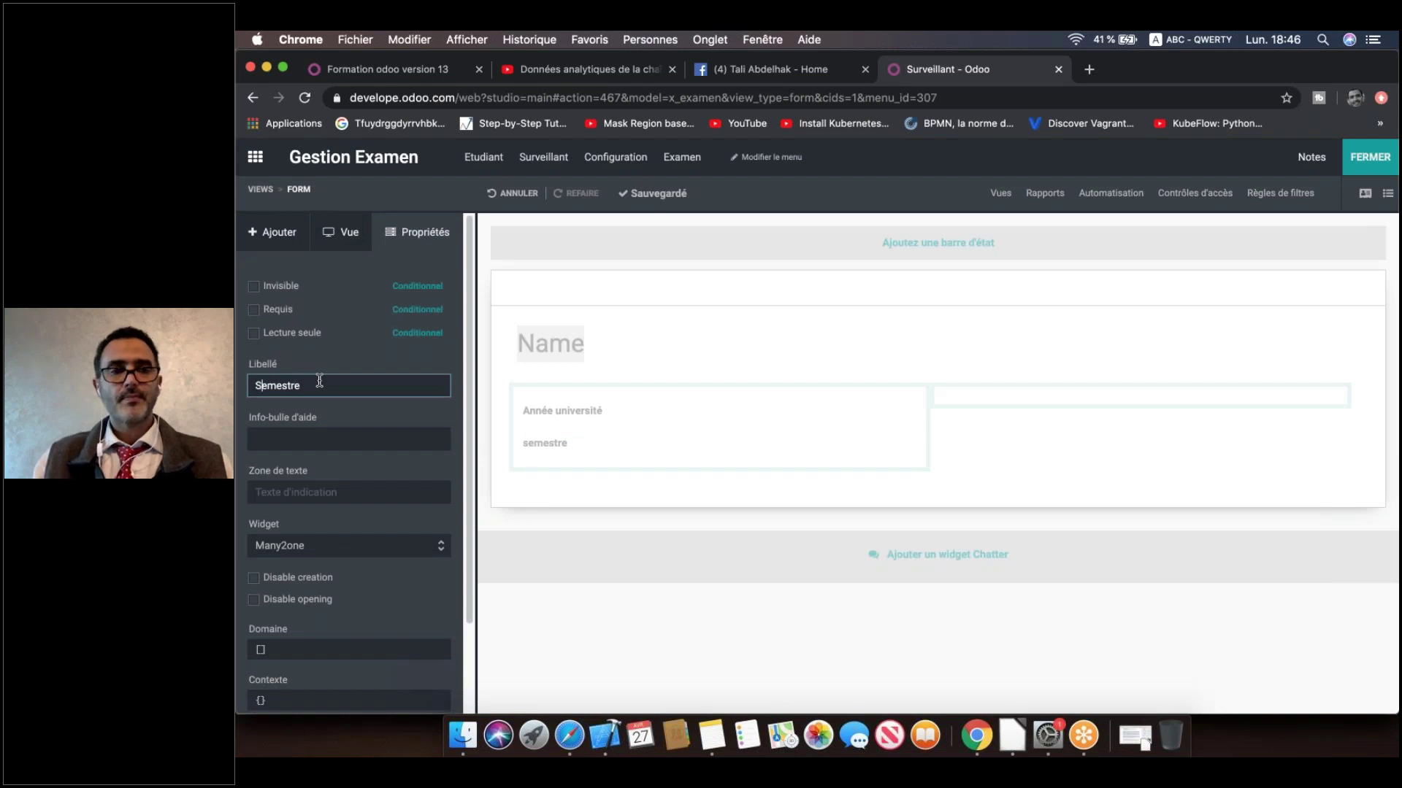
click(648, 417)
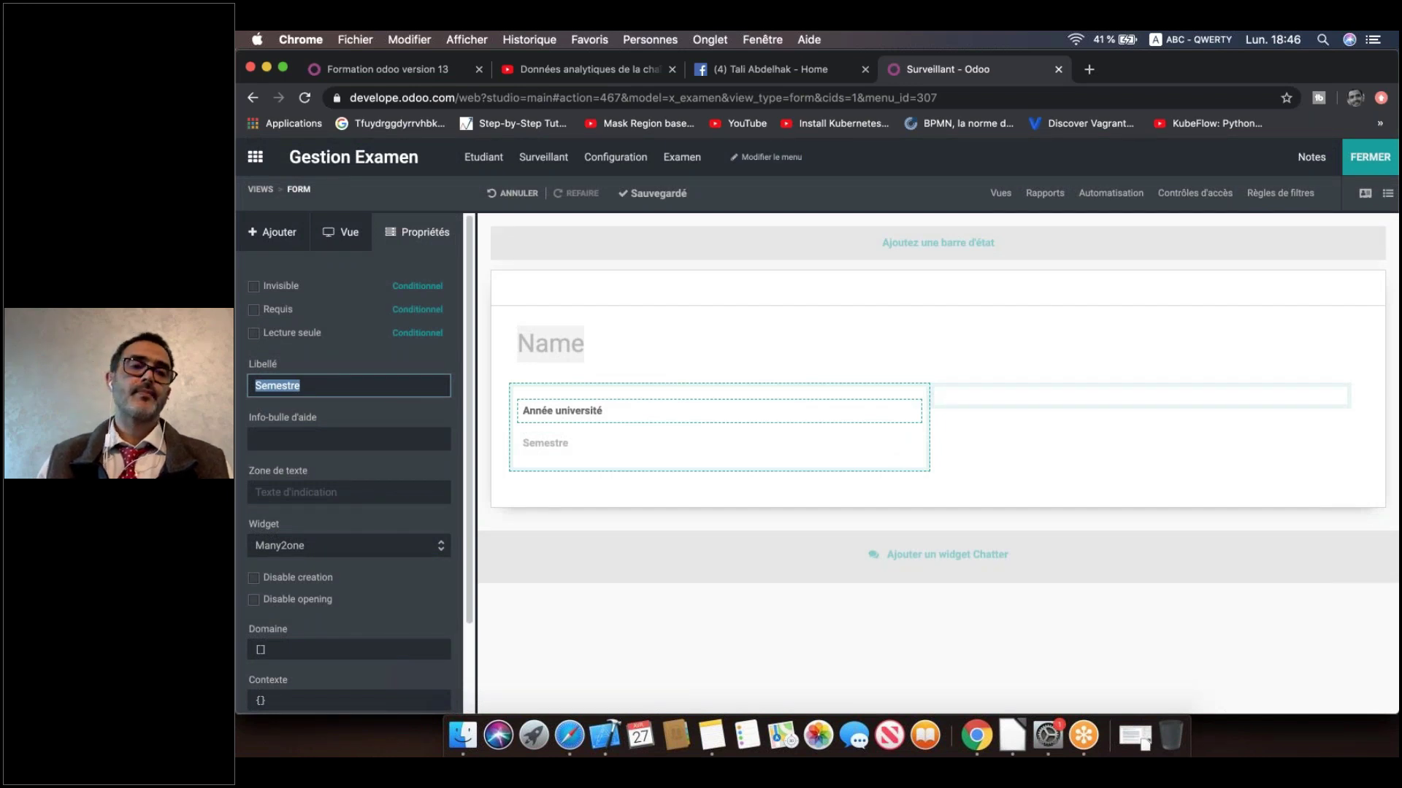
click(673, 350)
click(281, 235)
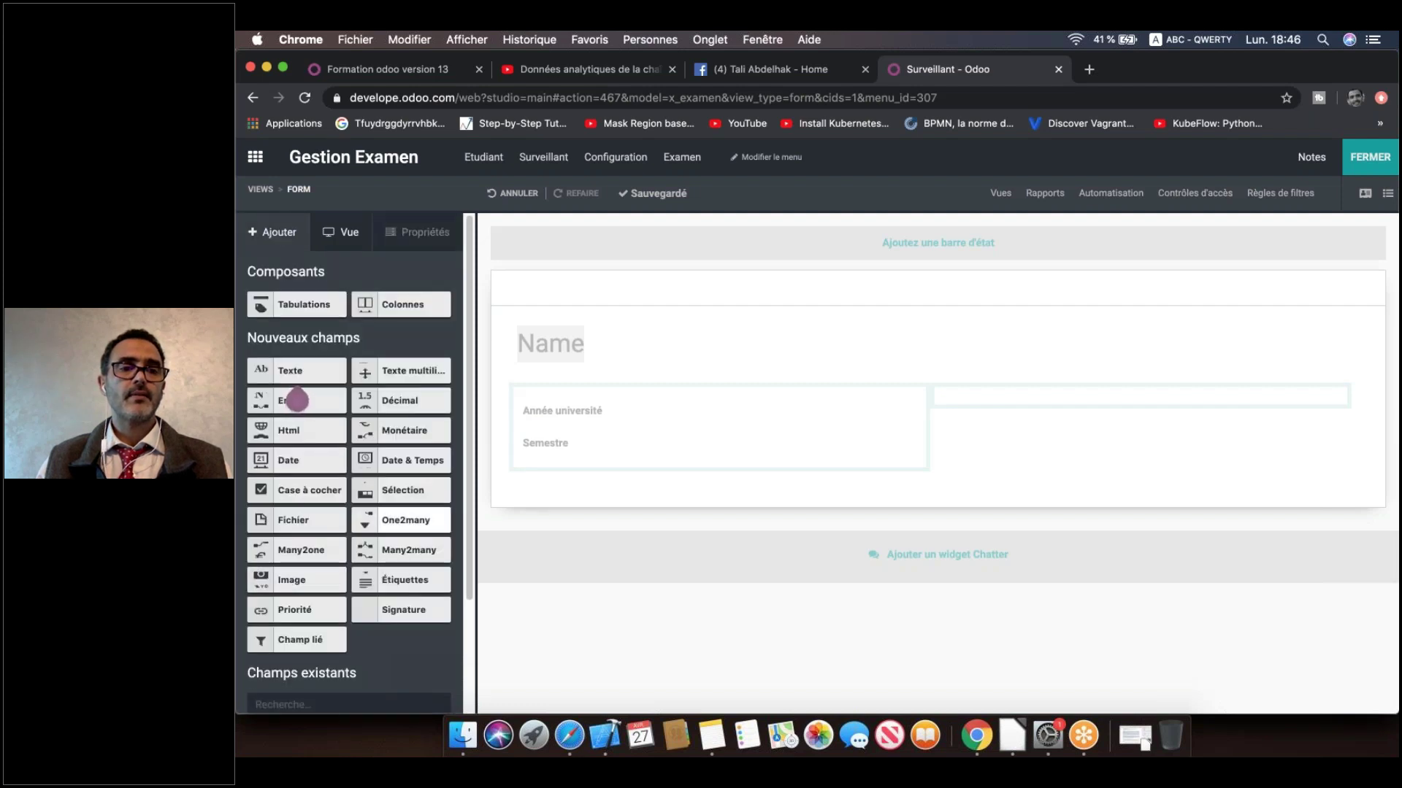
drag(265, 550, 532, 469)
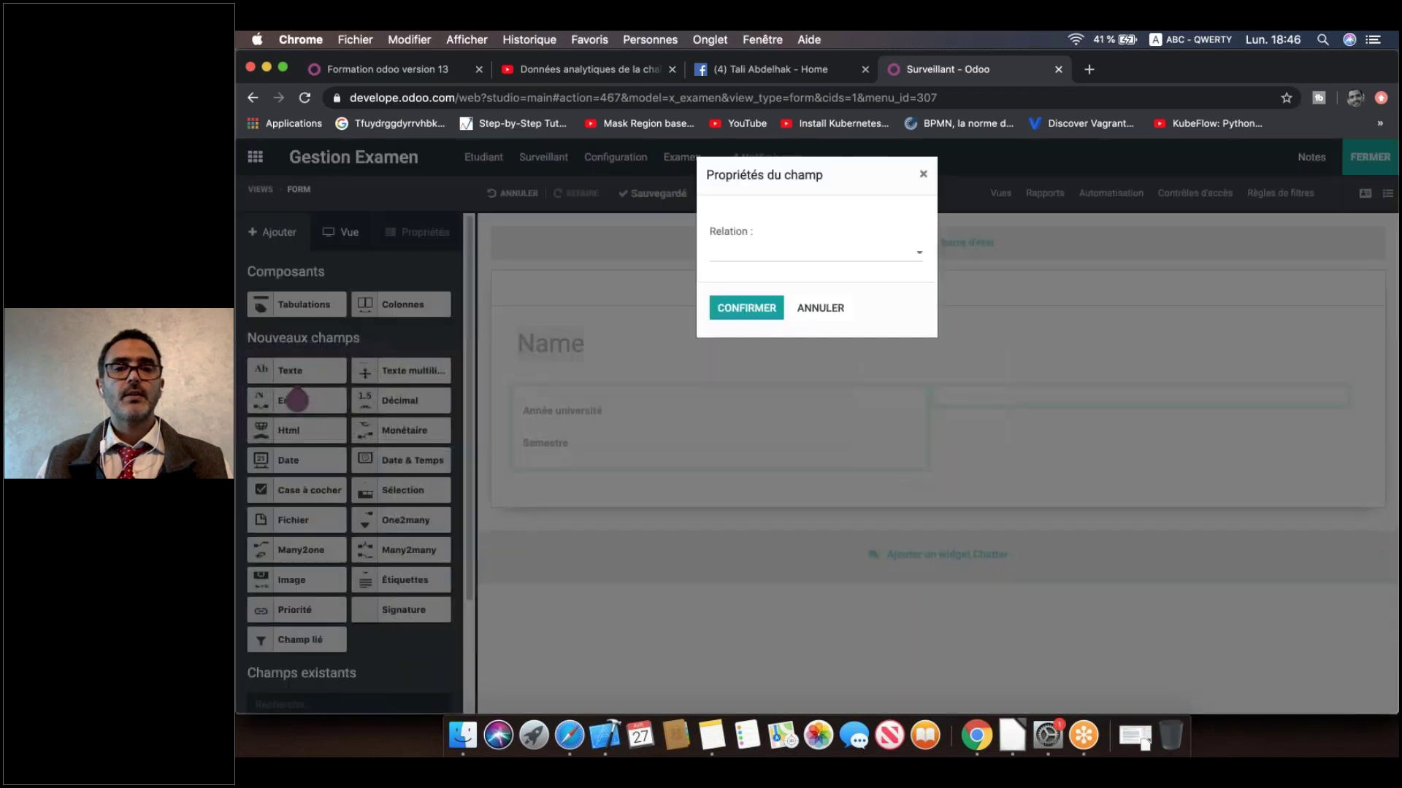
click(779, 253)
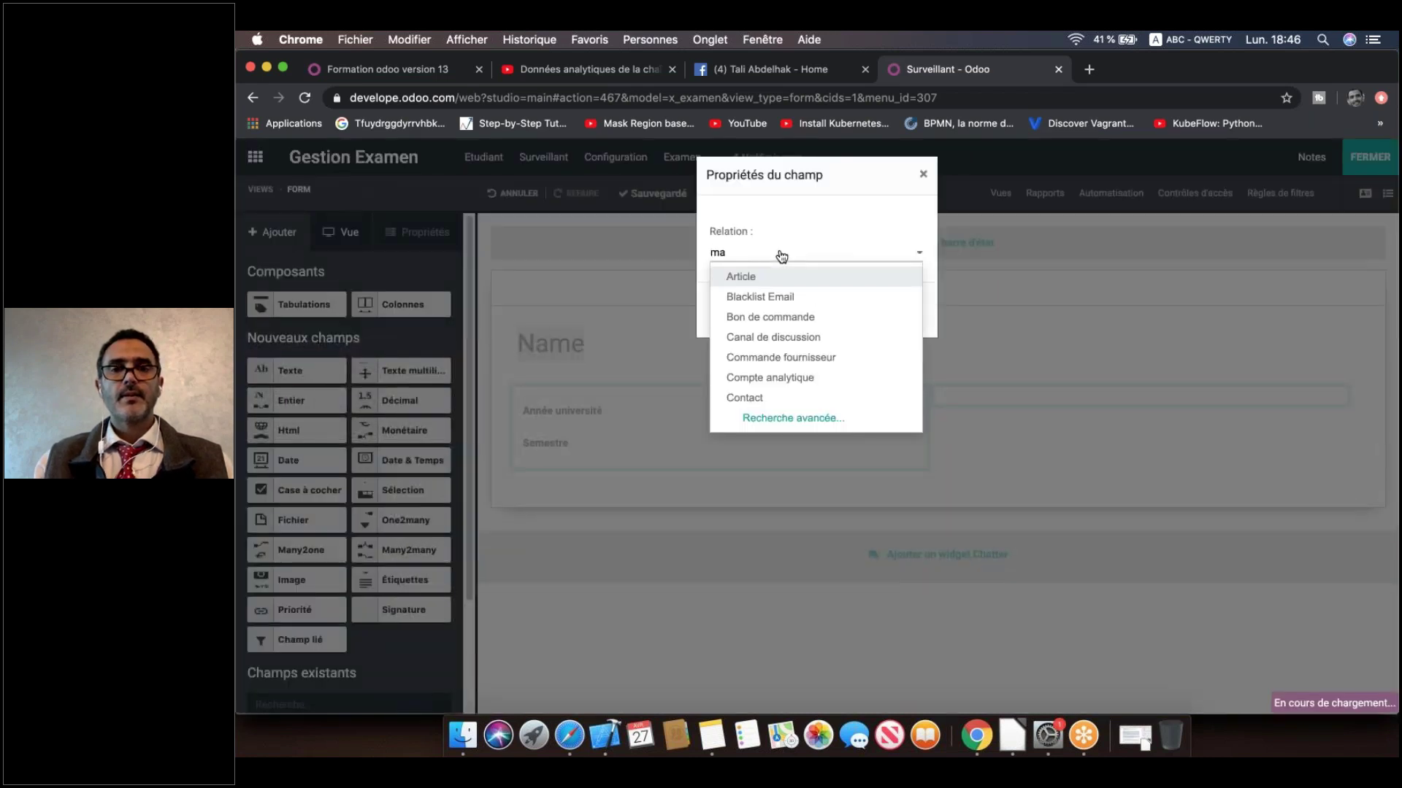
text(mat)
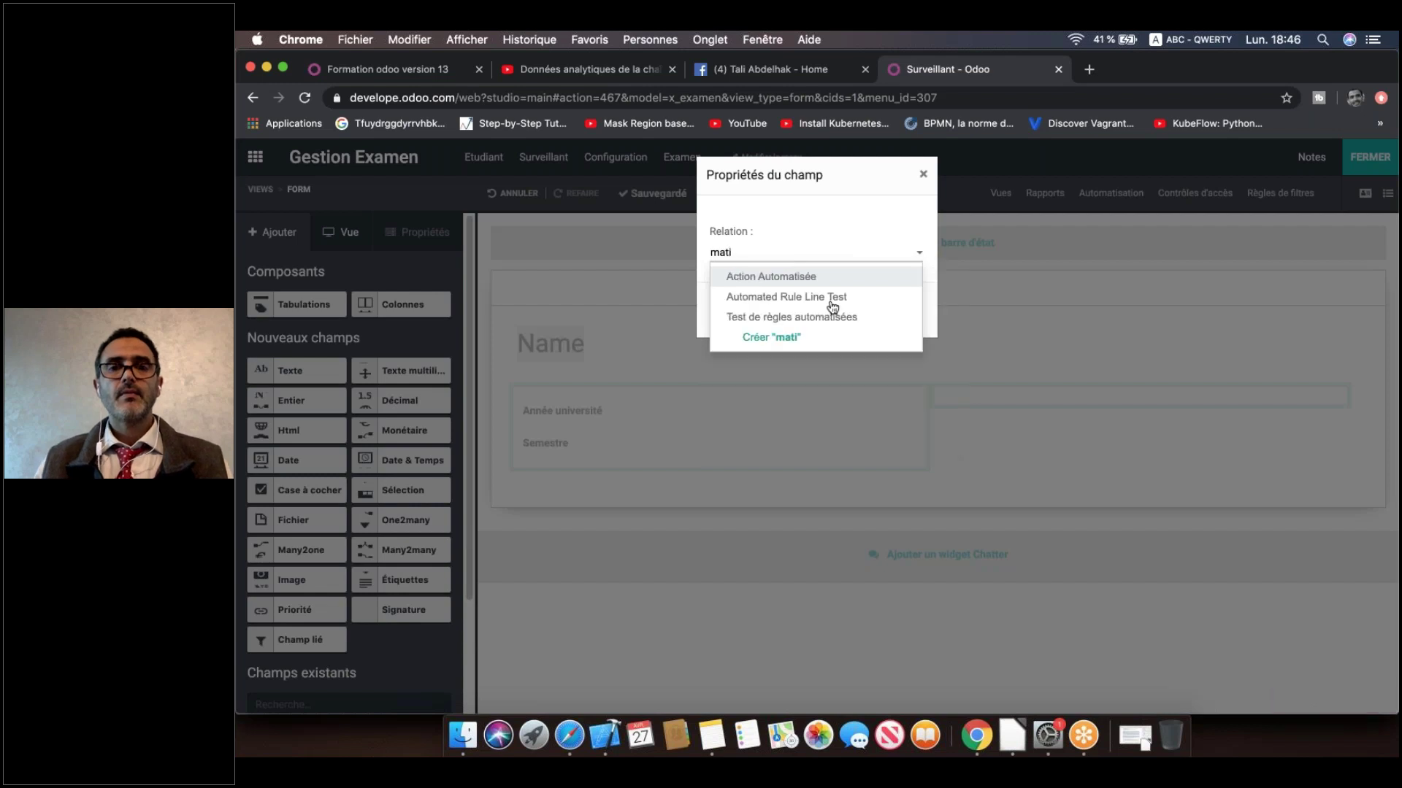
text(i)
key(BackSpace)
key(BackSpace)
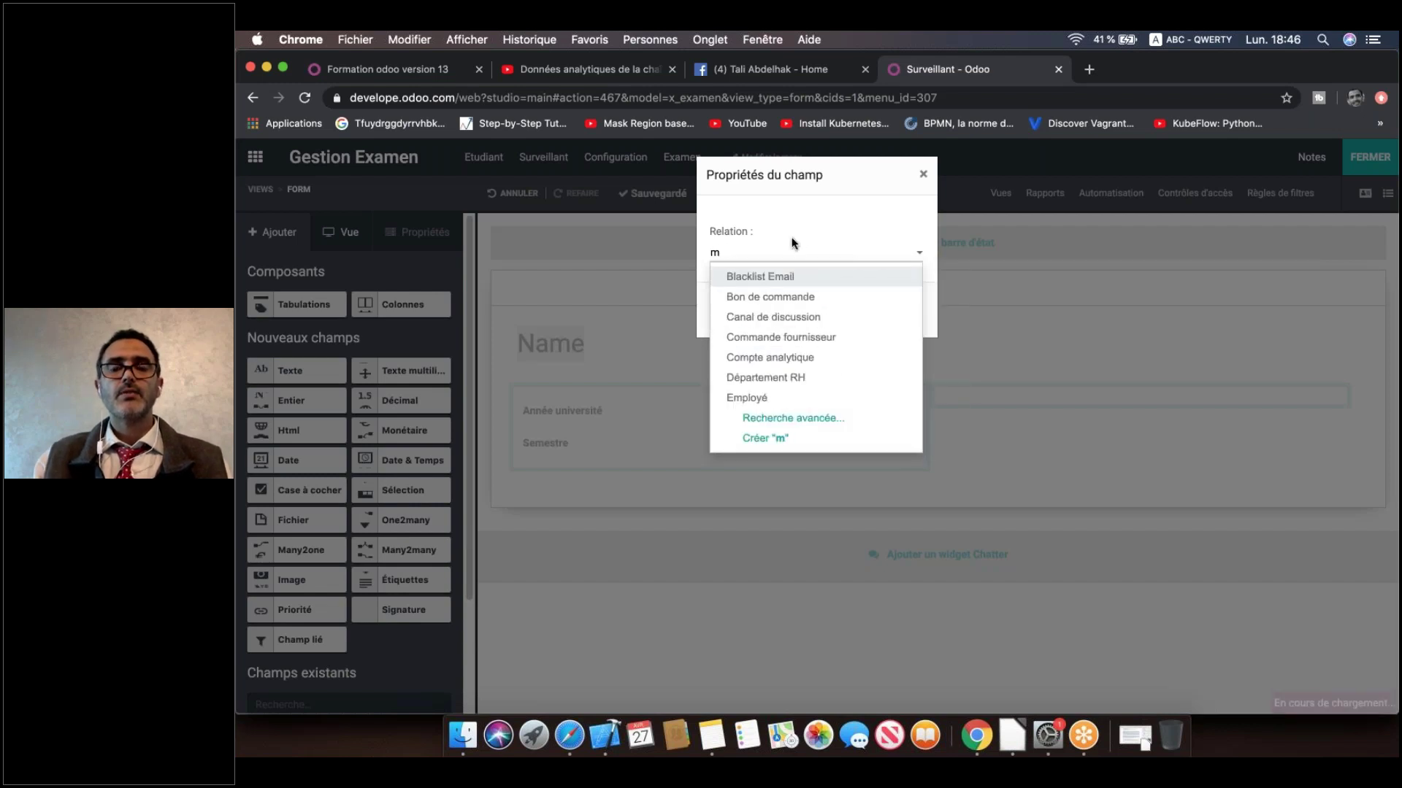
key(BackSpace)
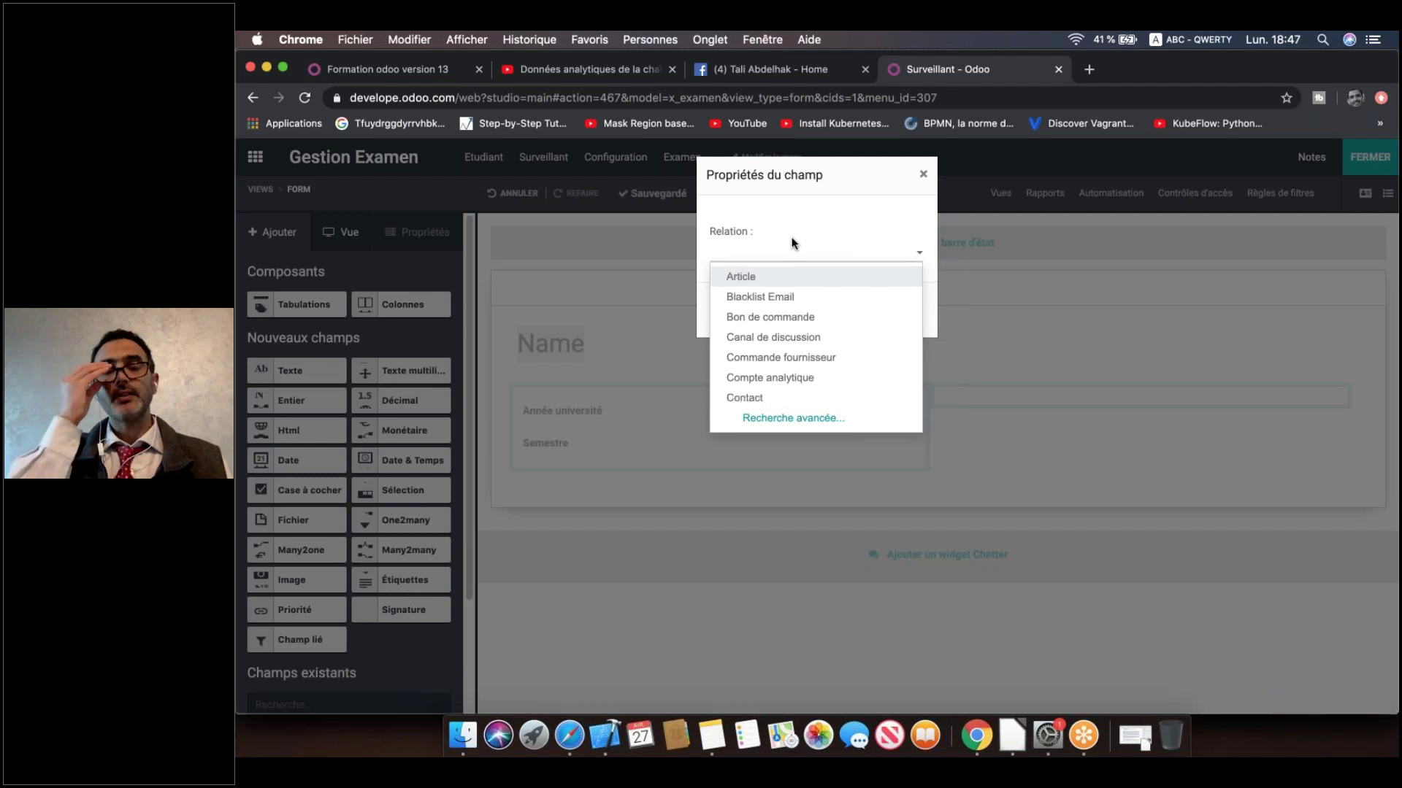
click(626, 293)
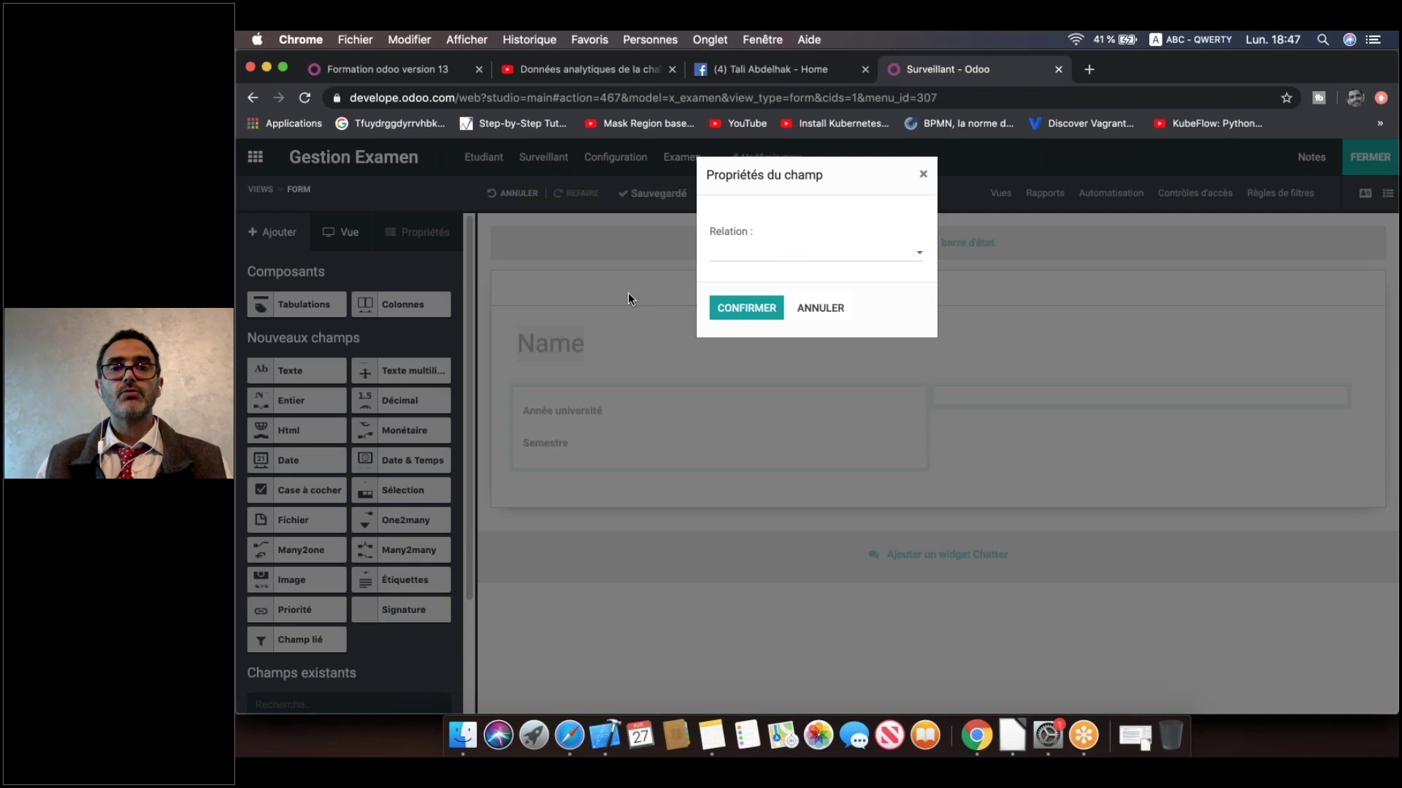
click(824, 308)
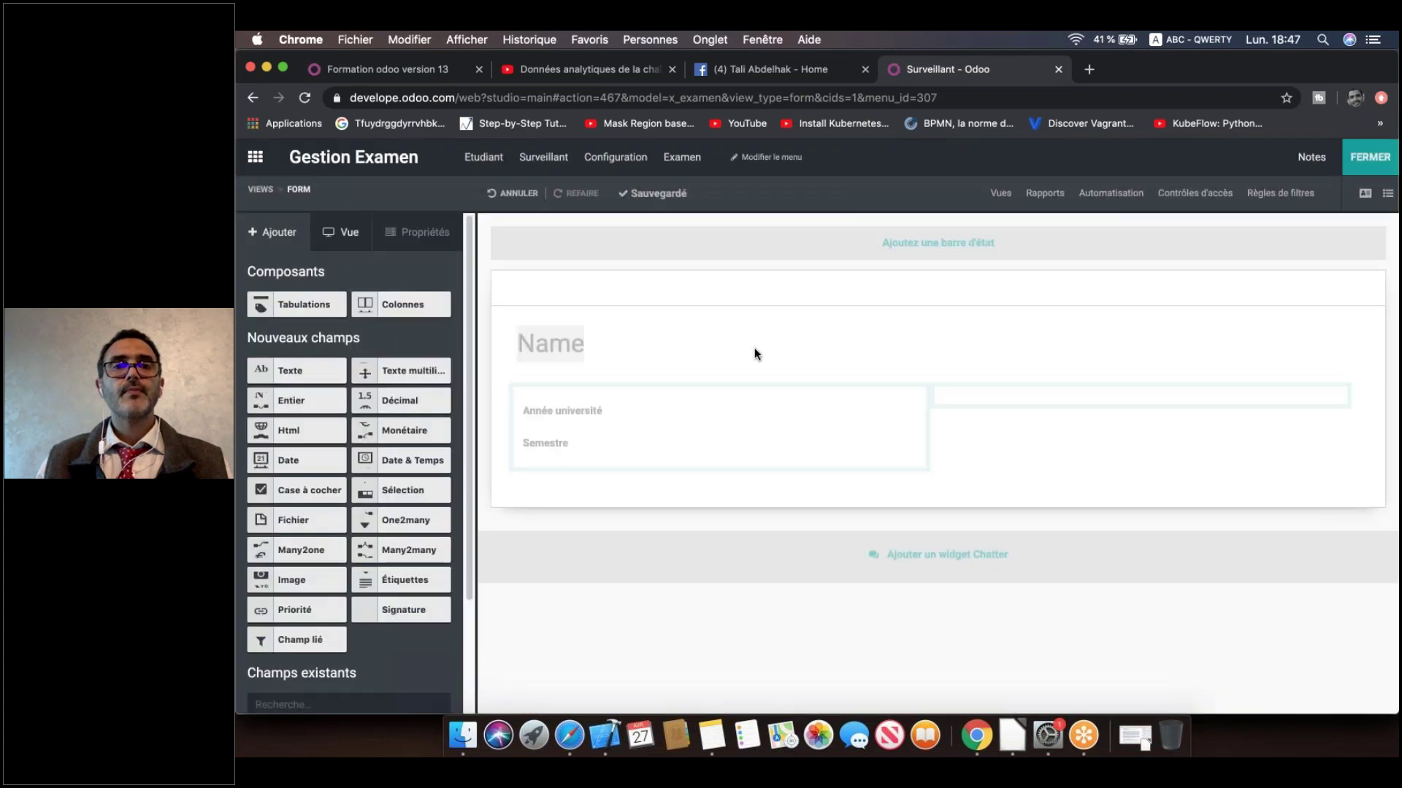
Step: Create a "Matière" menu based on a new matiere model and place it as the first submenu of Configuration
click(618, 167)
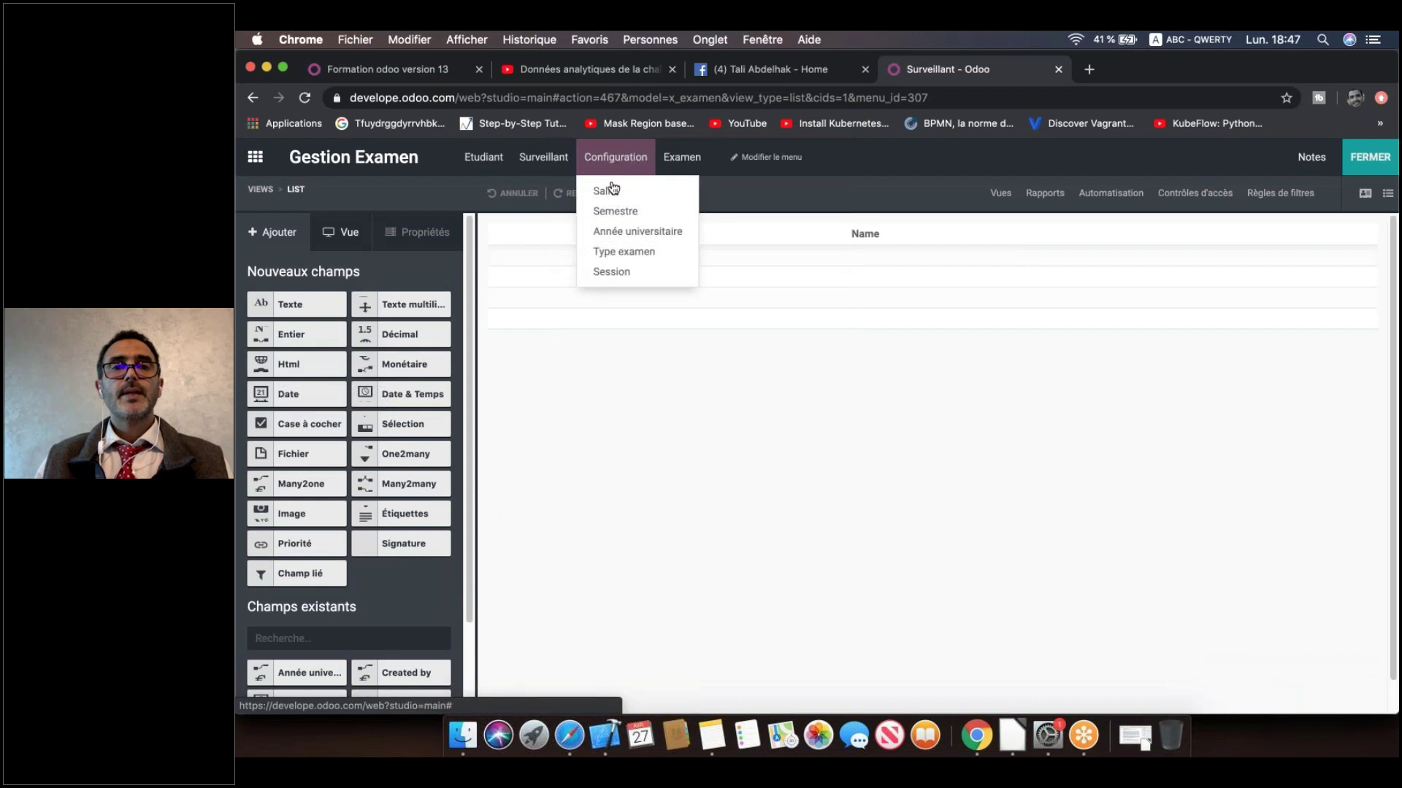
click(767, 157)
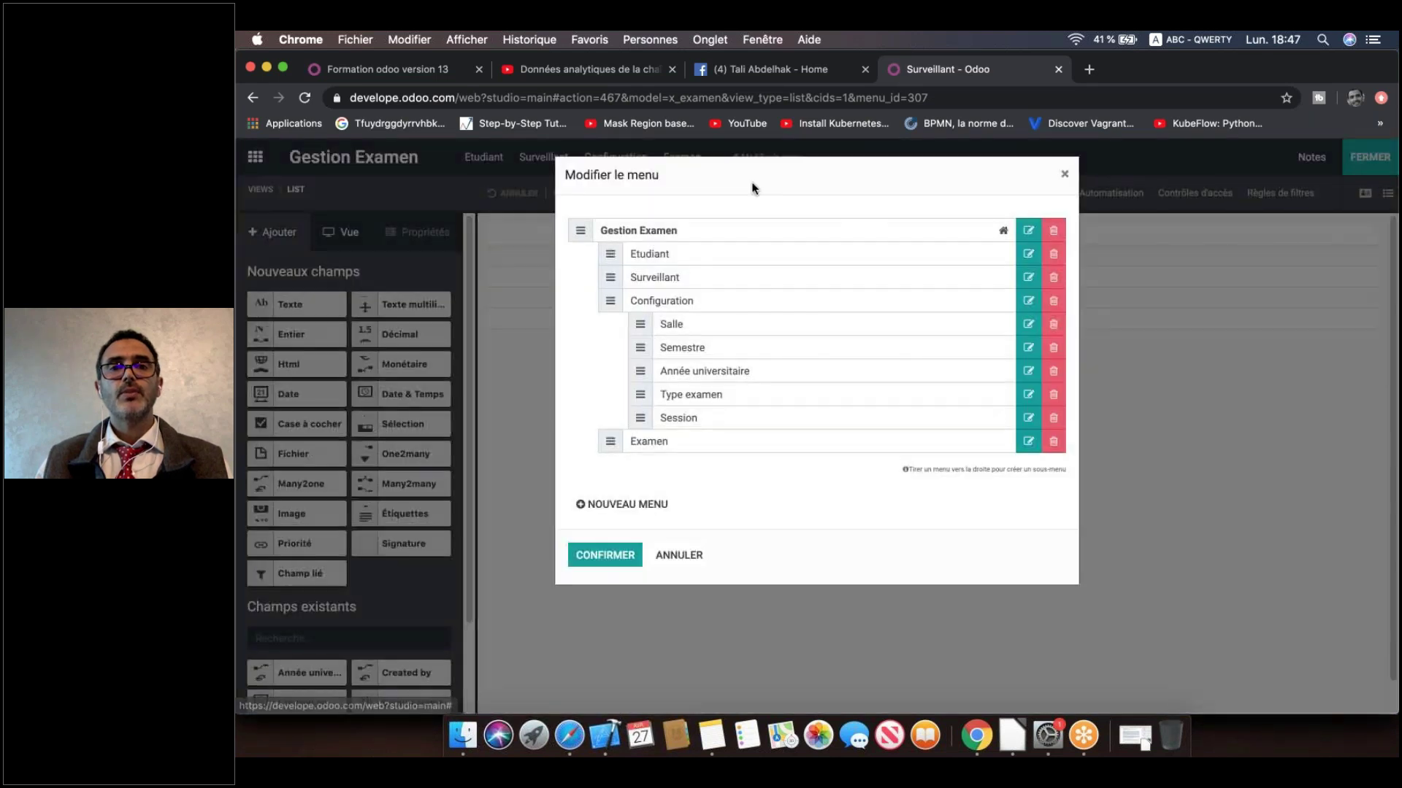
click(622, 504)
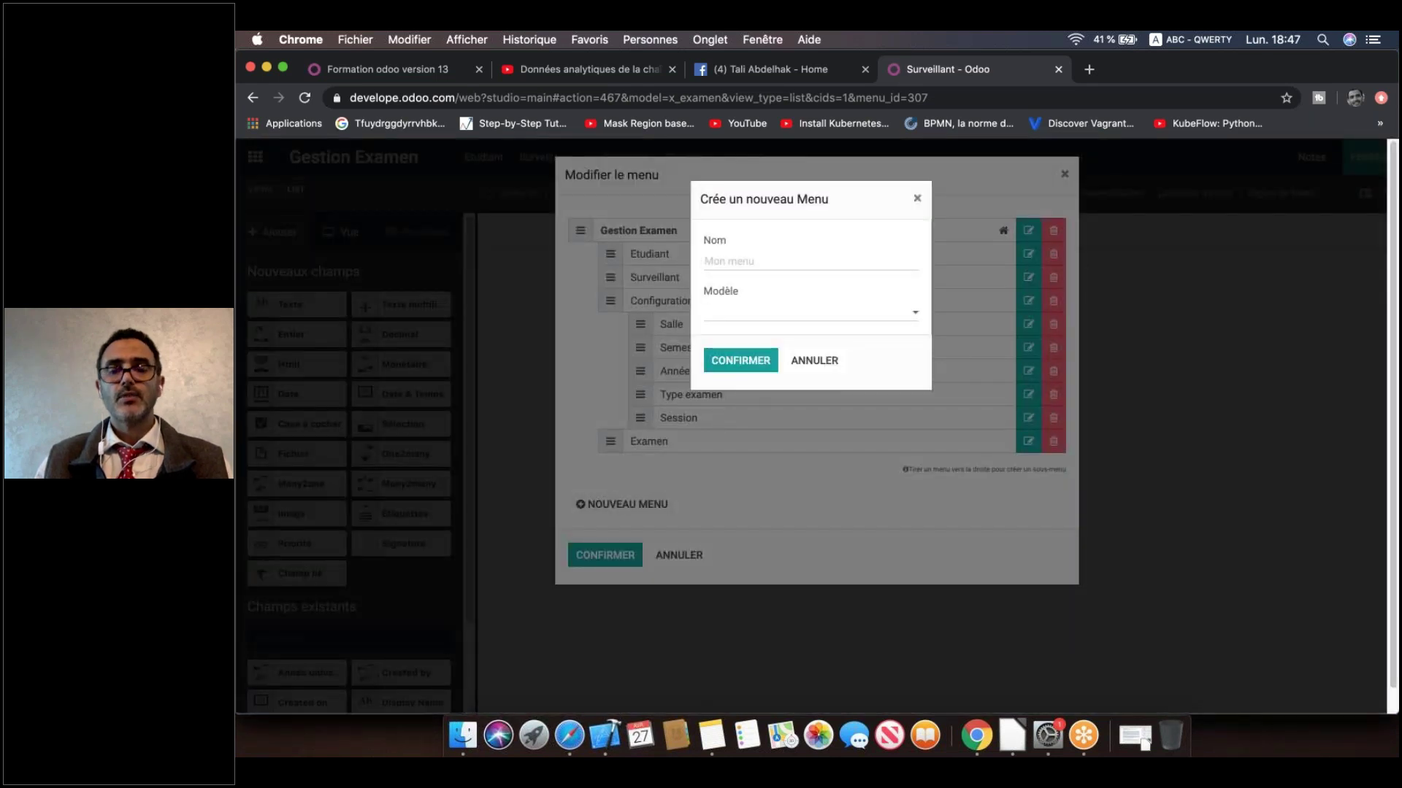
text(Matiere)
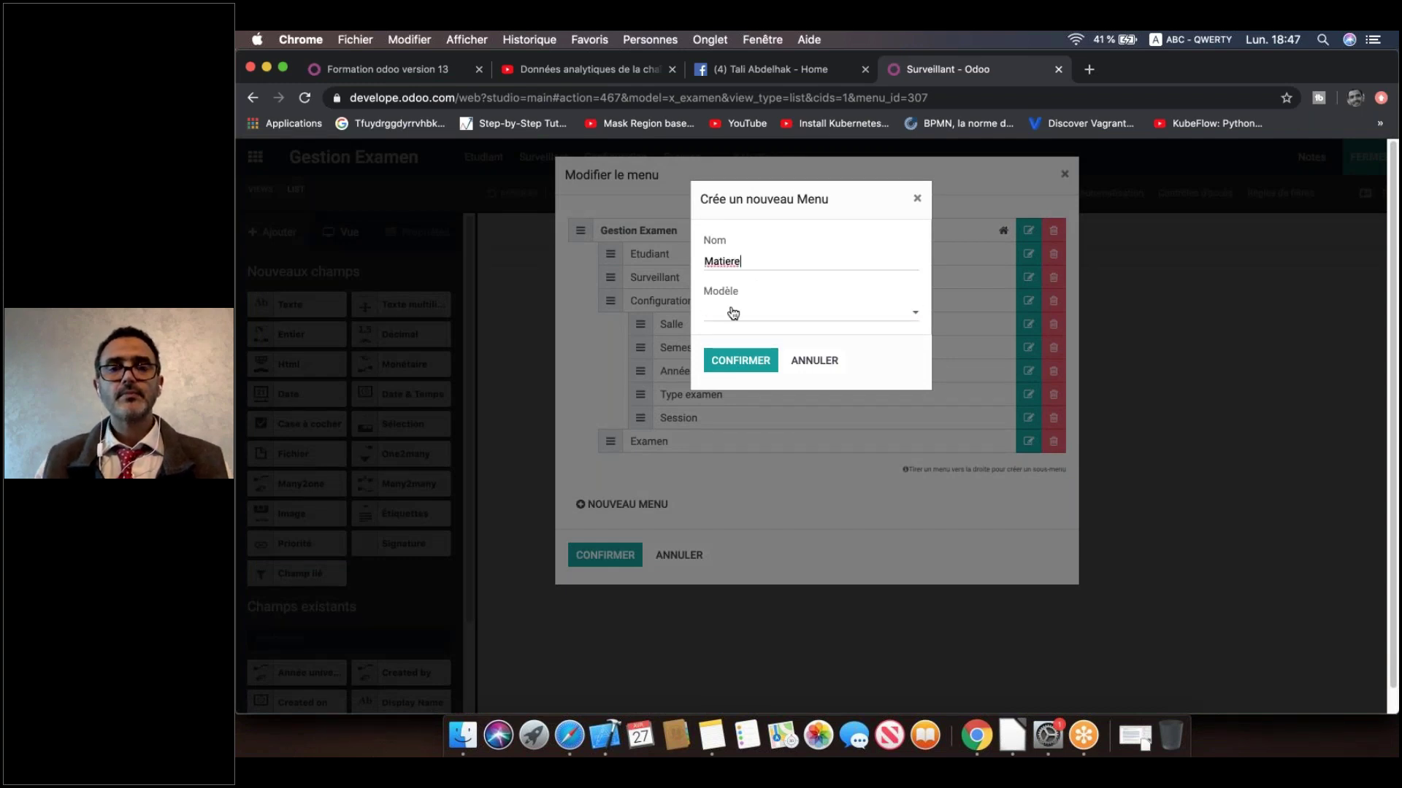
right_click(727, 264)
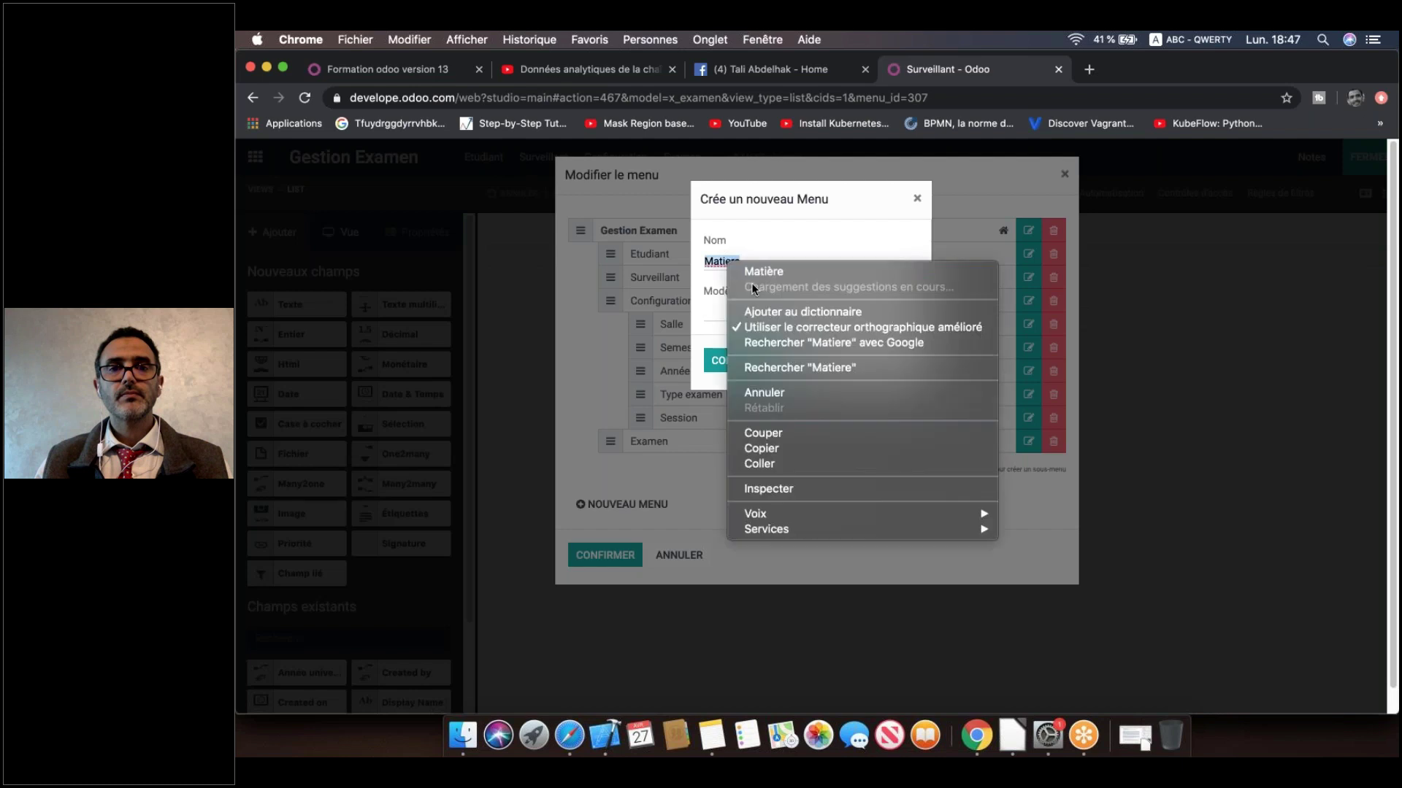
click(748, 272)
click(729, 321)
text(matiere)
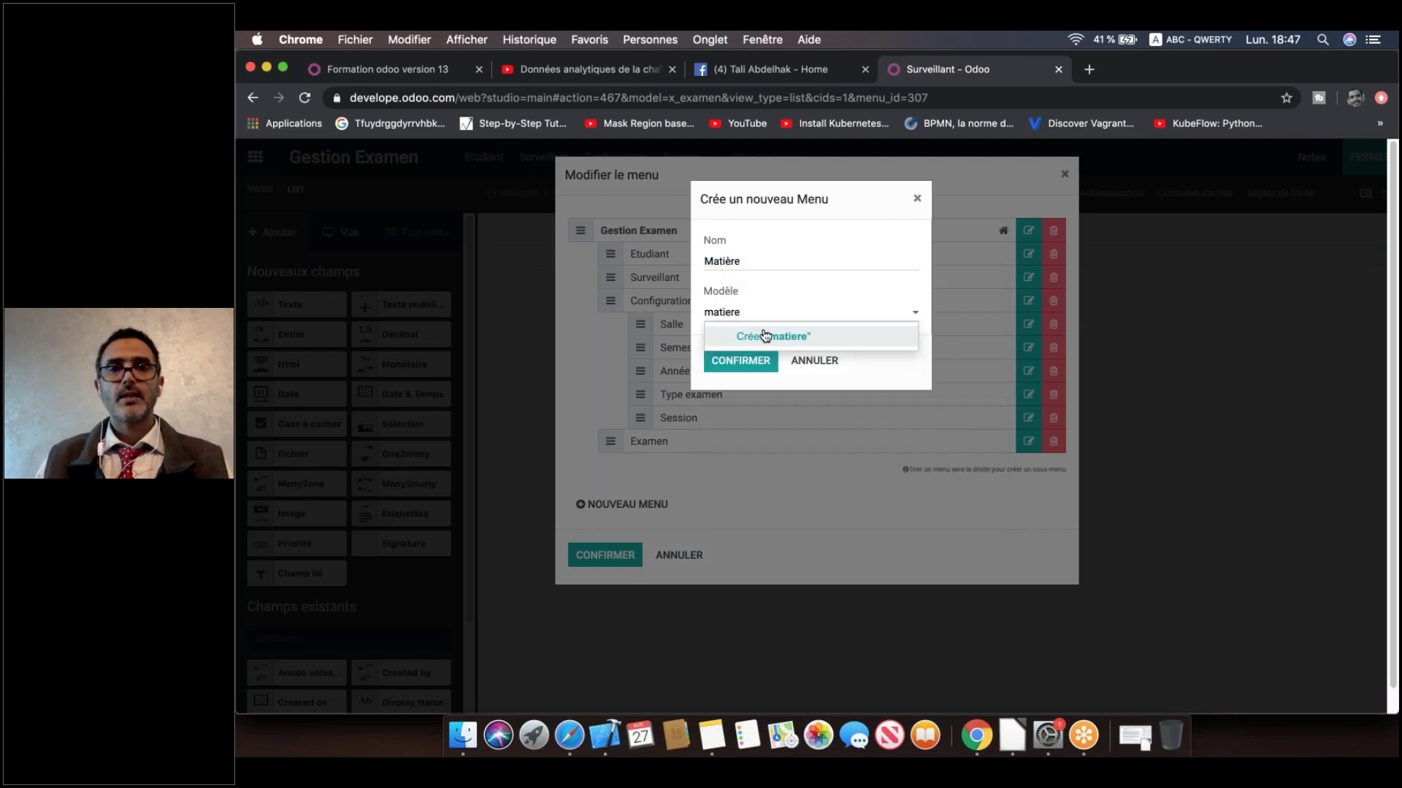
click(763, 336)
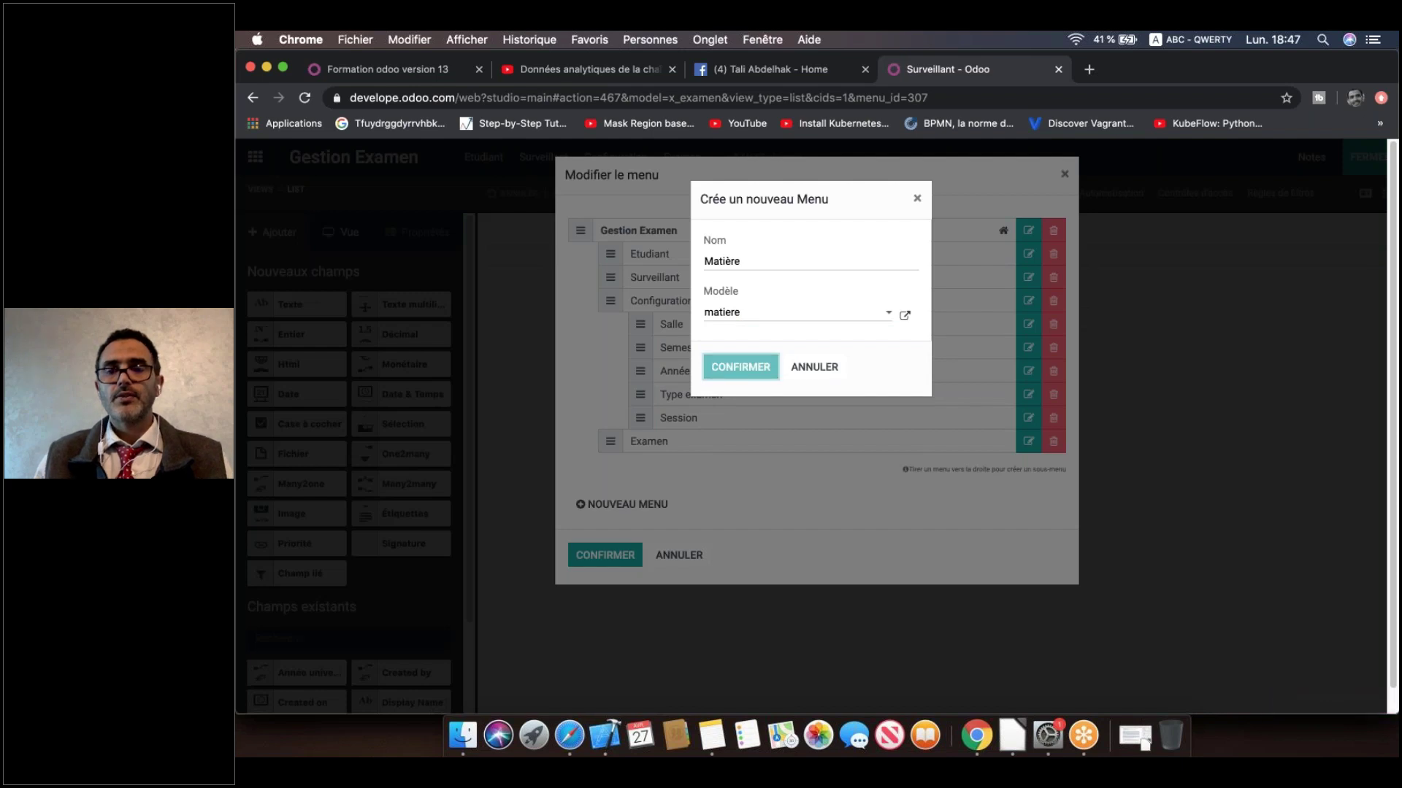
click(740, 366)
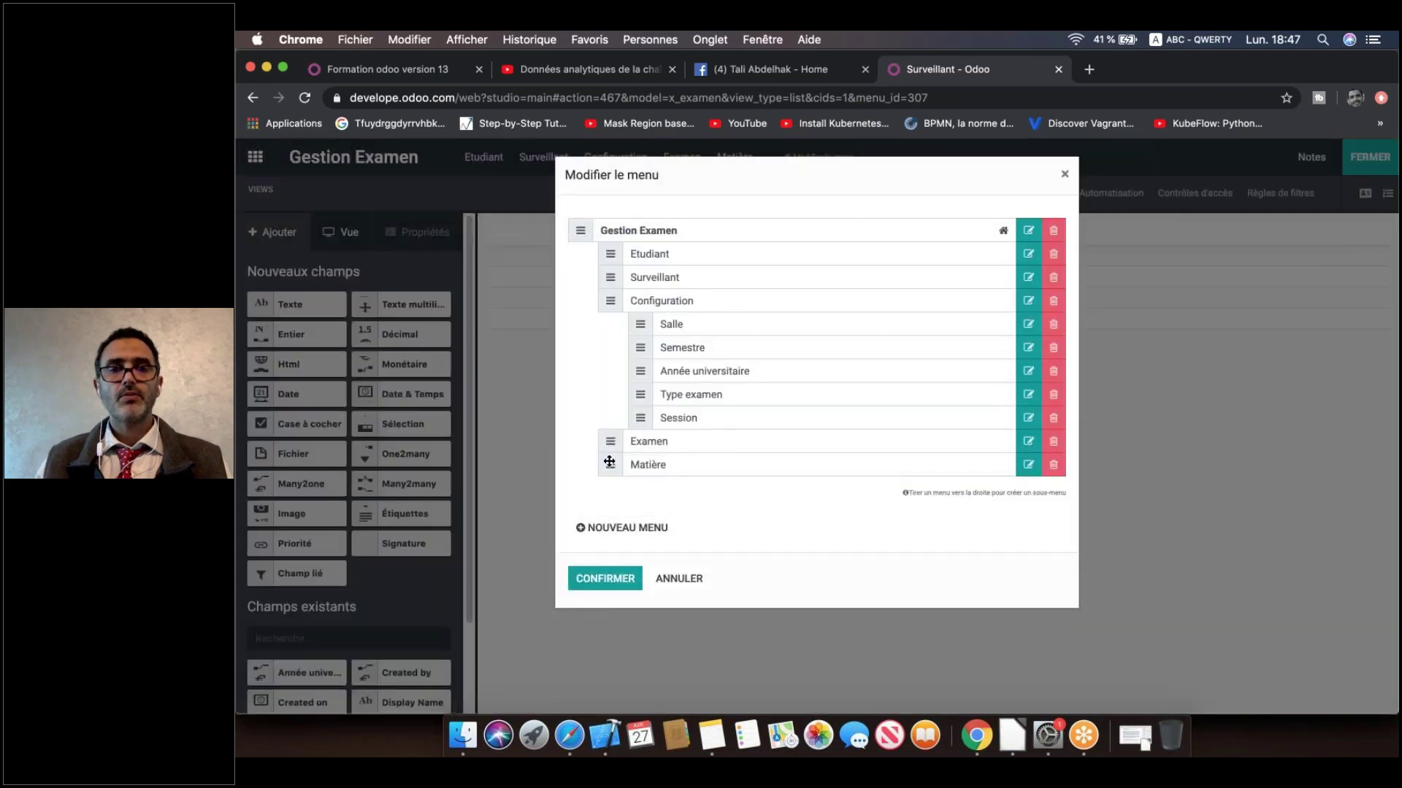
drag(611, 462, 643, 324)
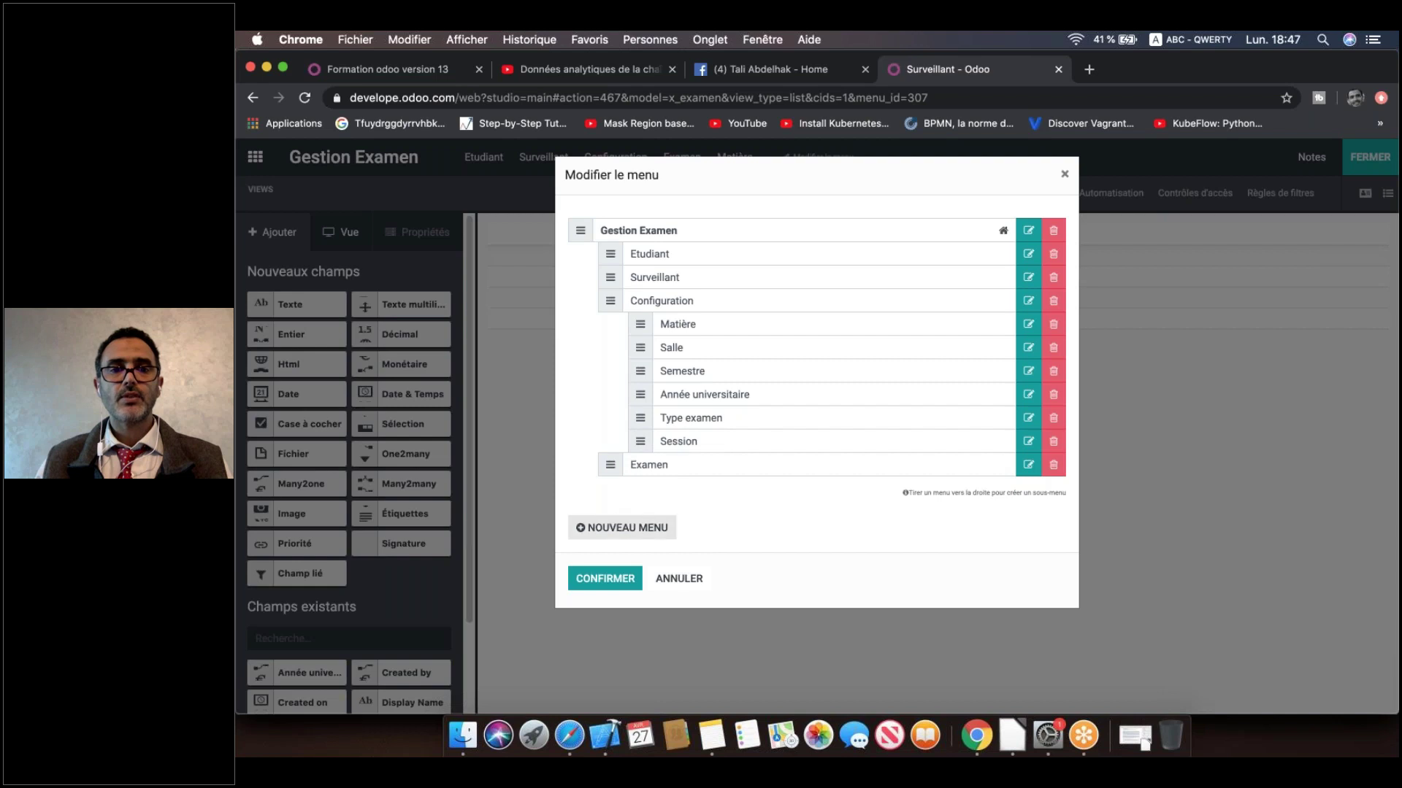
click(614, 581)
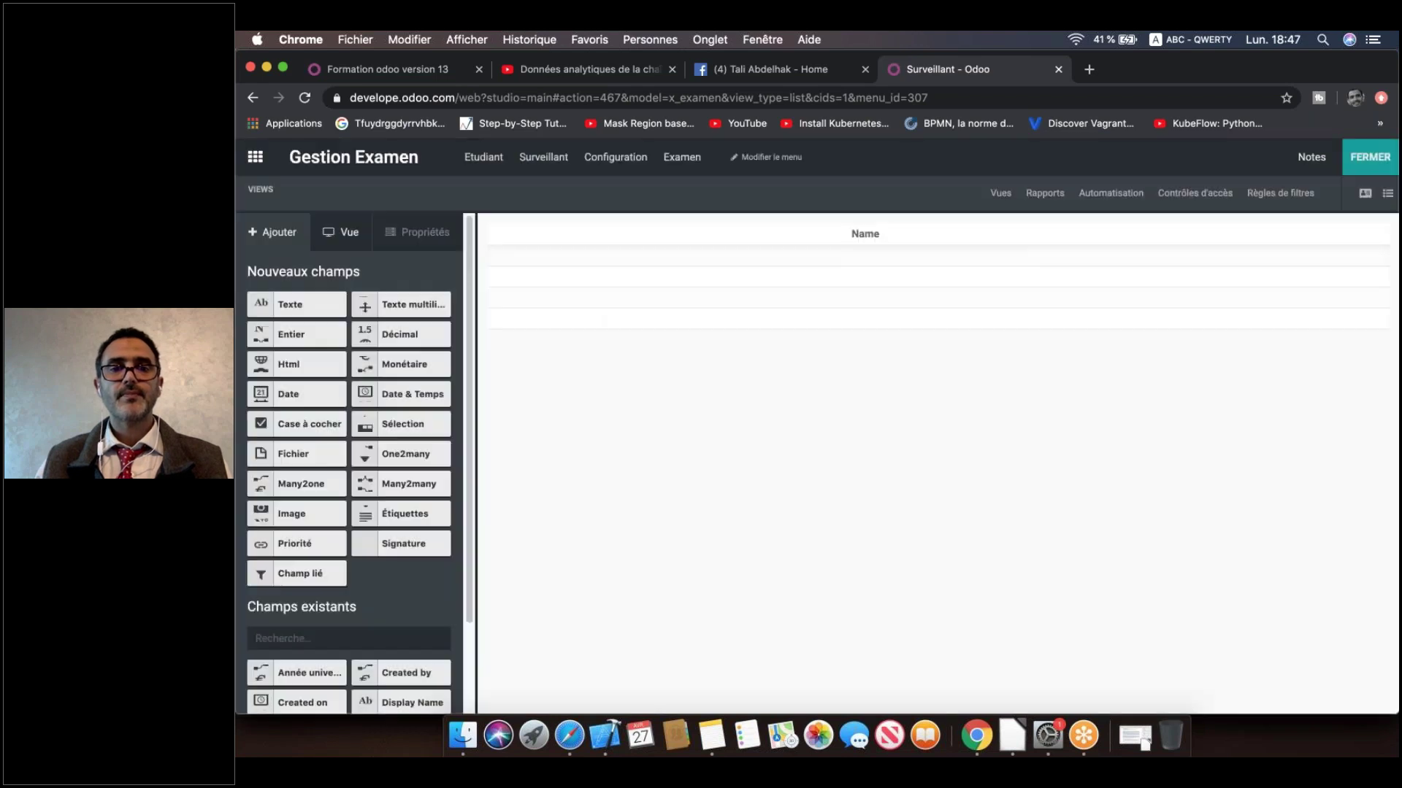
Step: Return to the Examen form and add a Many2one field below Semestre, related to the matiere model
click(690, 167)
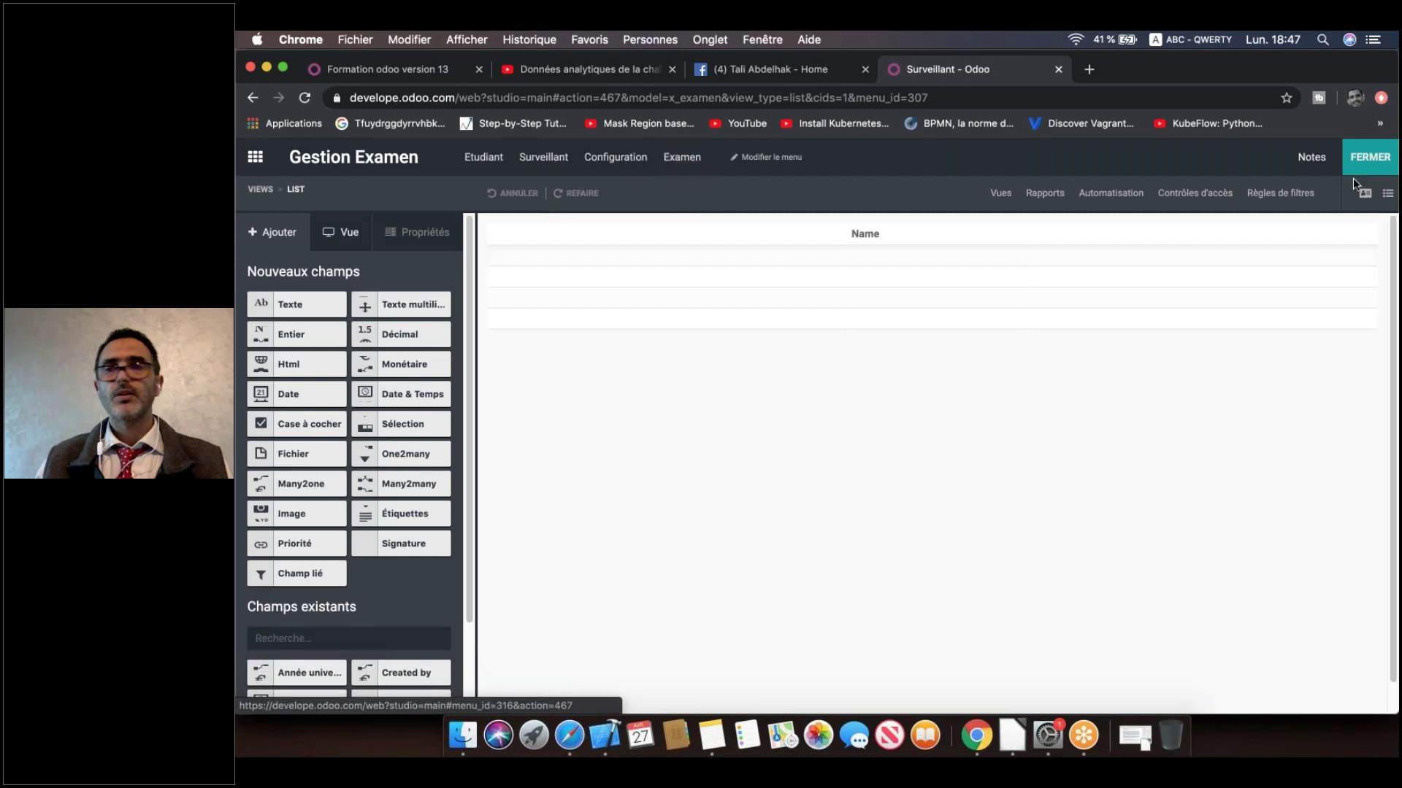
click(1365, 195)
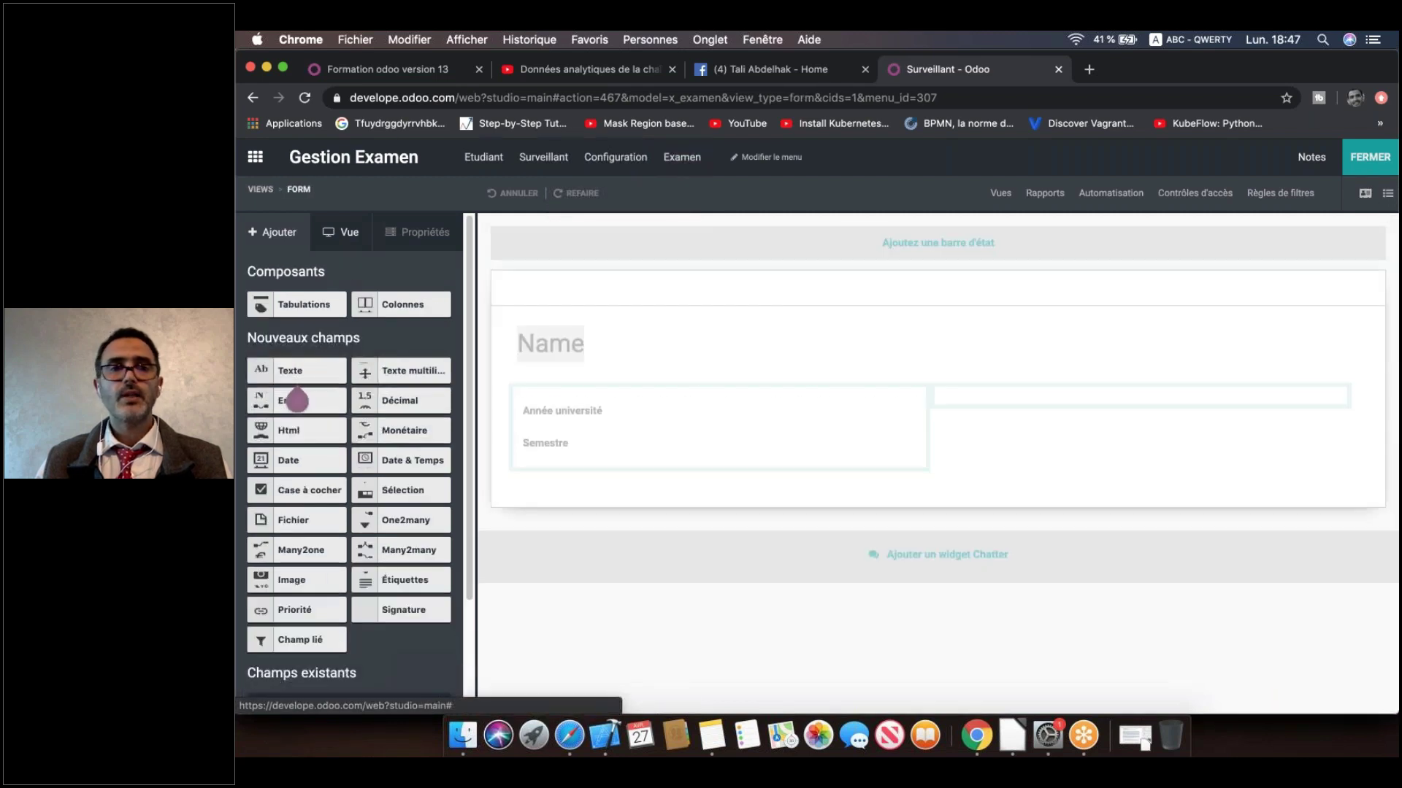
drag(300, 550, 584, 471)
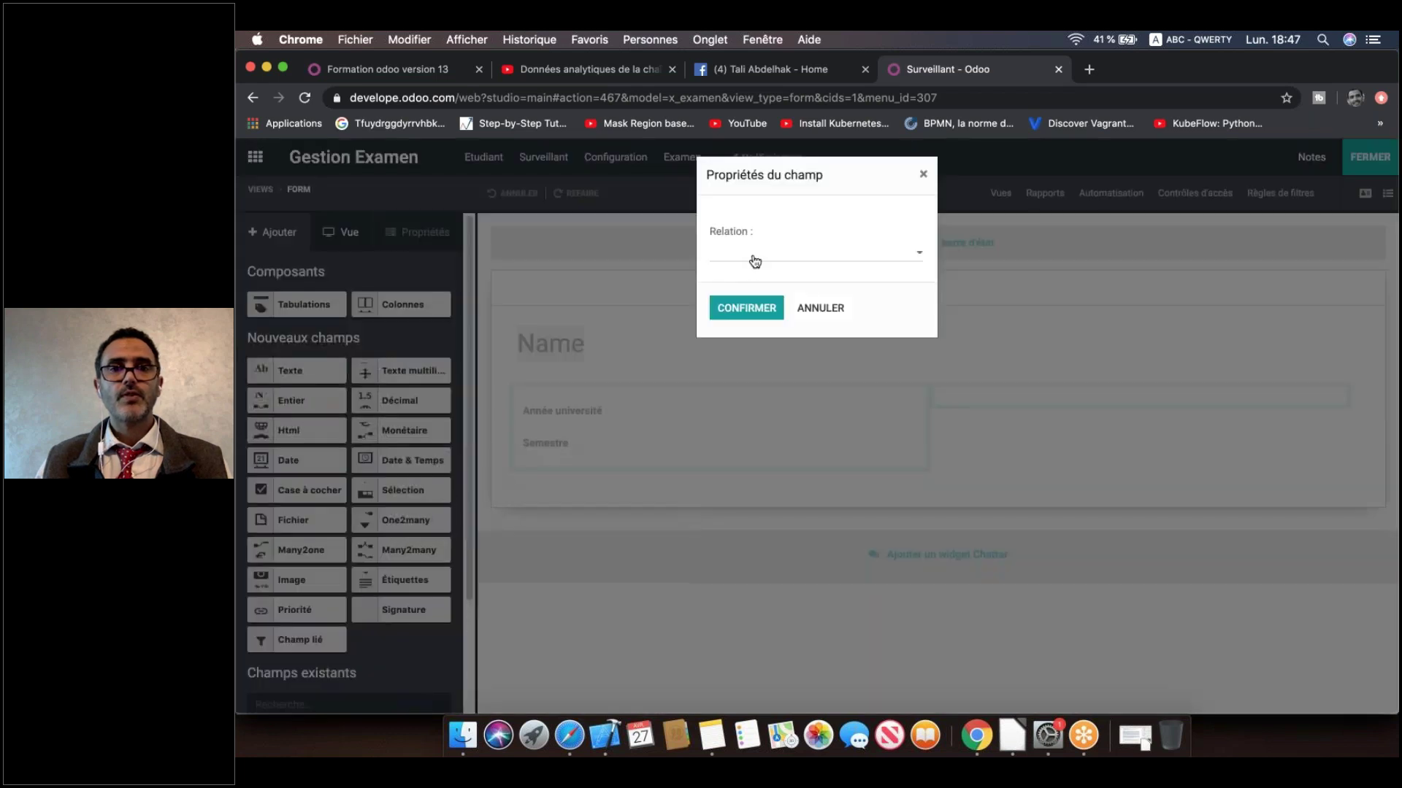
click(755, 262)
text(mat)
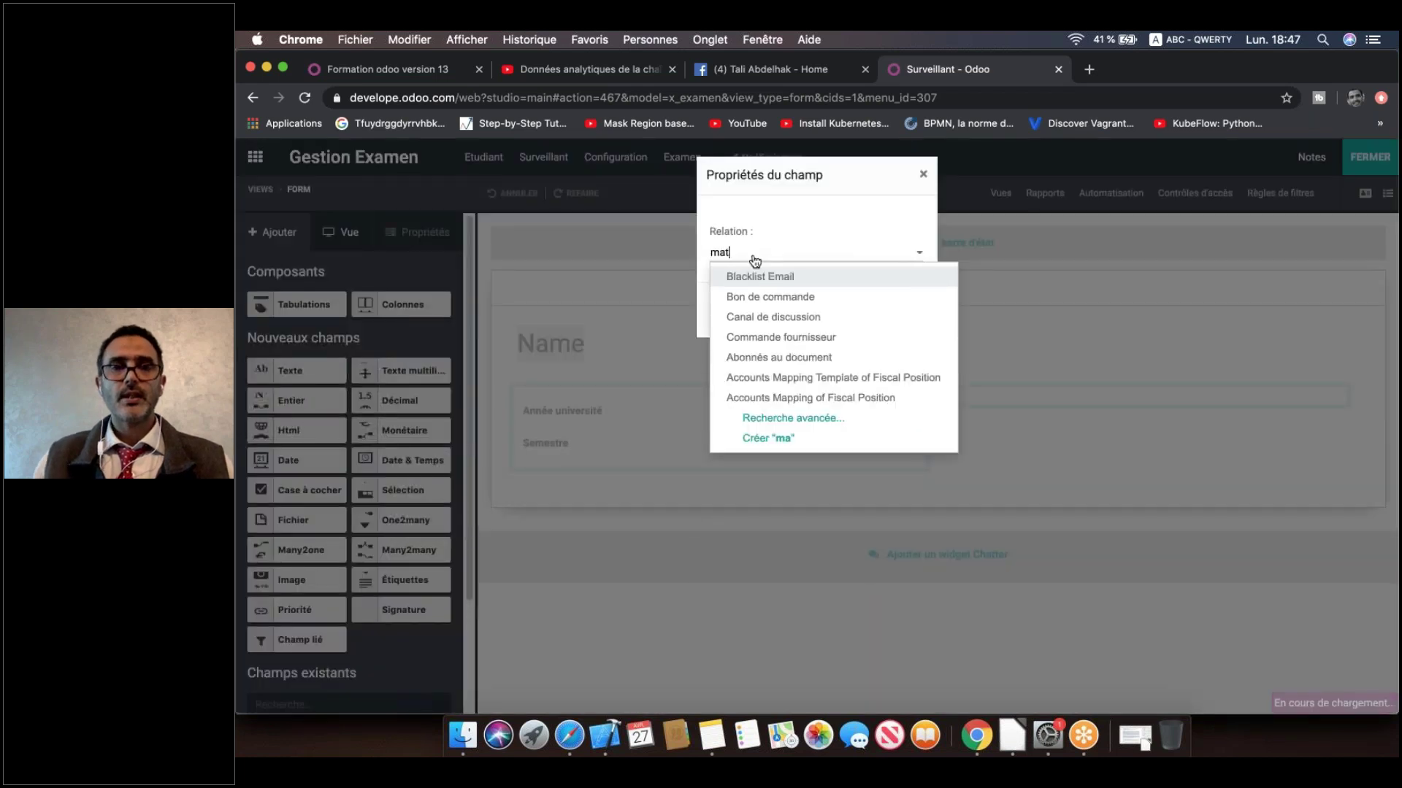
click(751, 359)
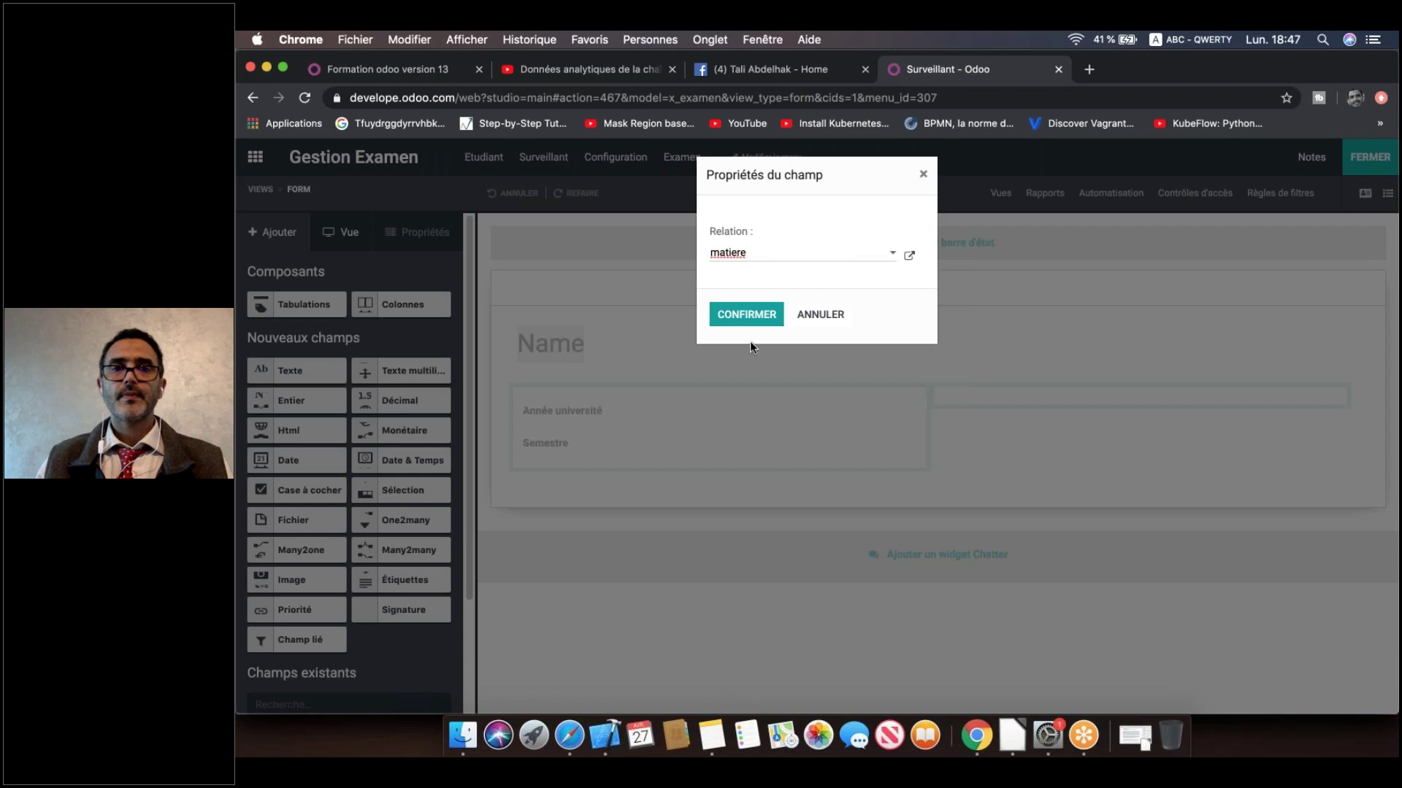
click(713, 313)
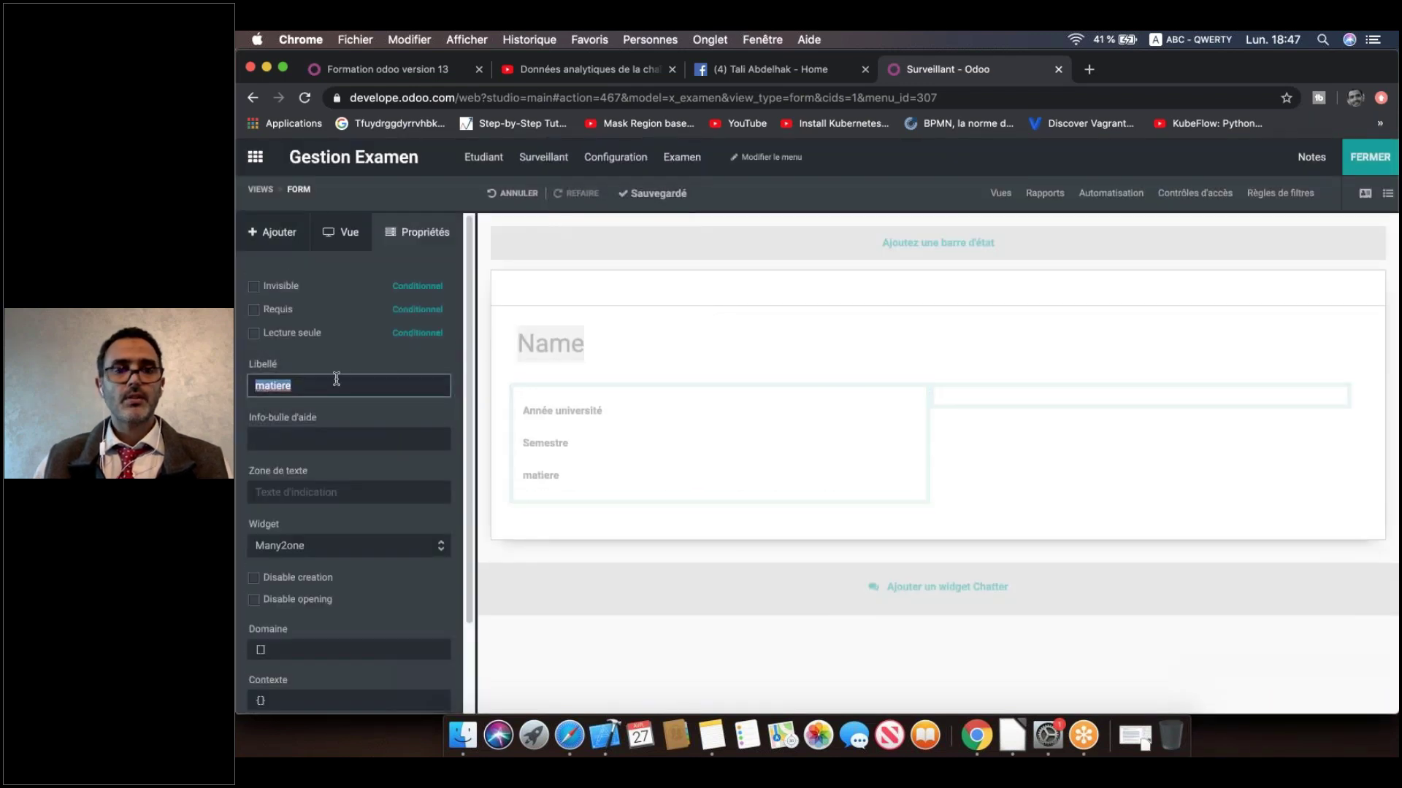
Step: Label the new Many2one field "Matière", capitalising it and correcting the missing accent
key(Left)
key(Right)
key(BackSpace)
text(M)
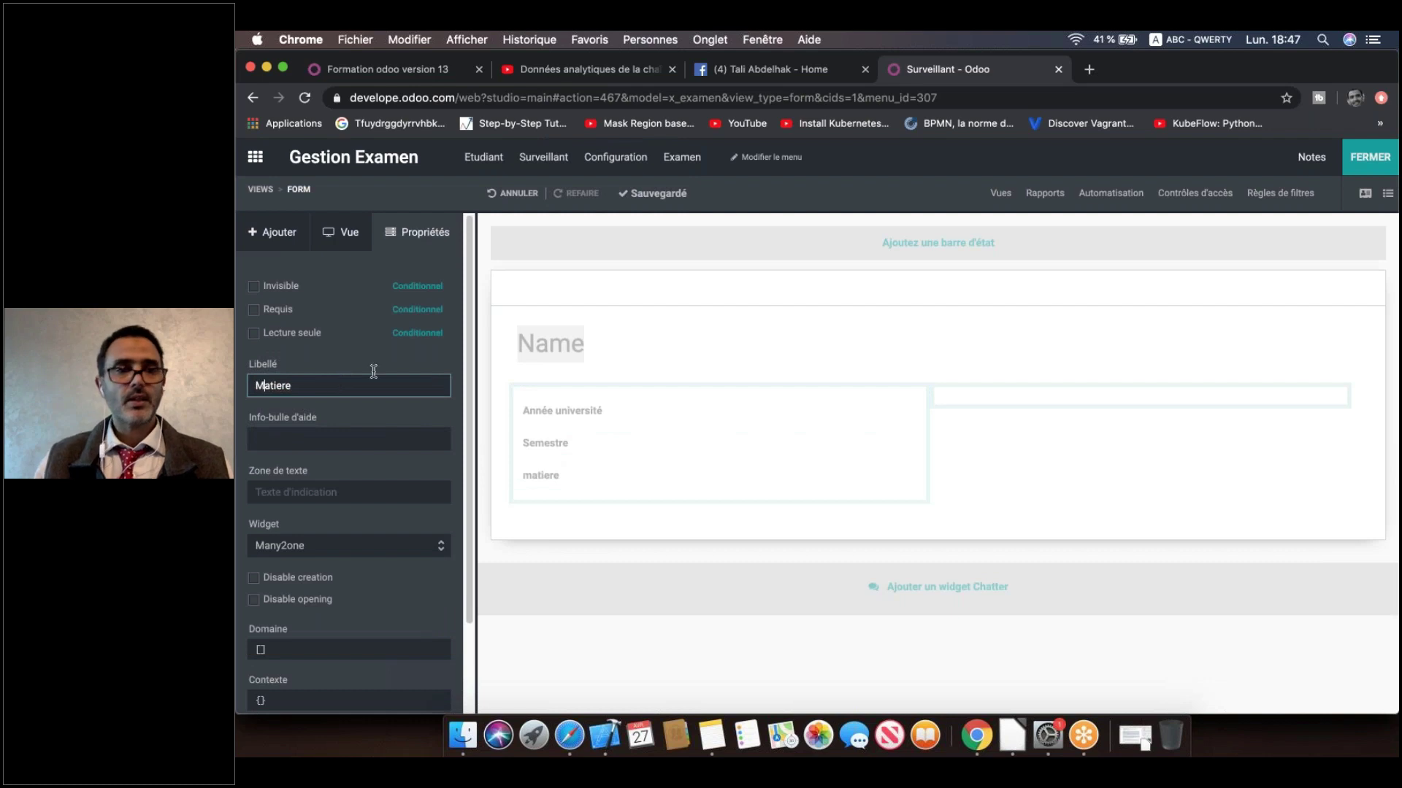
right_click(284, 385)
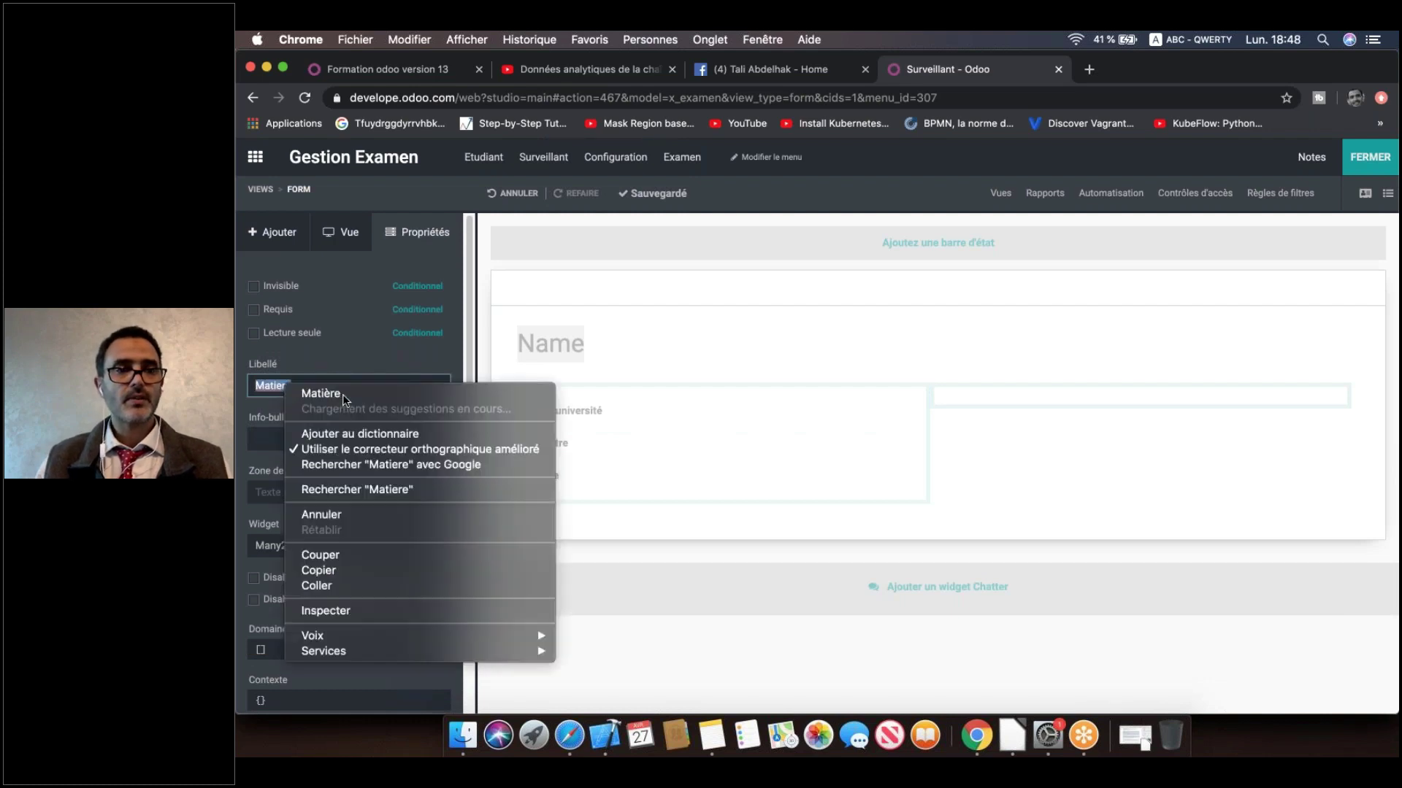
Step: Correct the selected field's label to Matière and add a decimal field labelled Durée below it
click(353, 398)
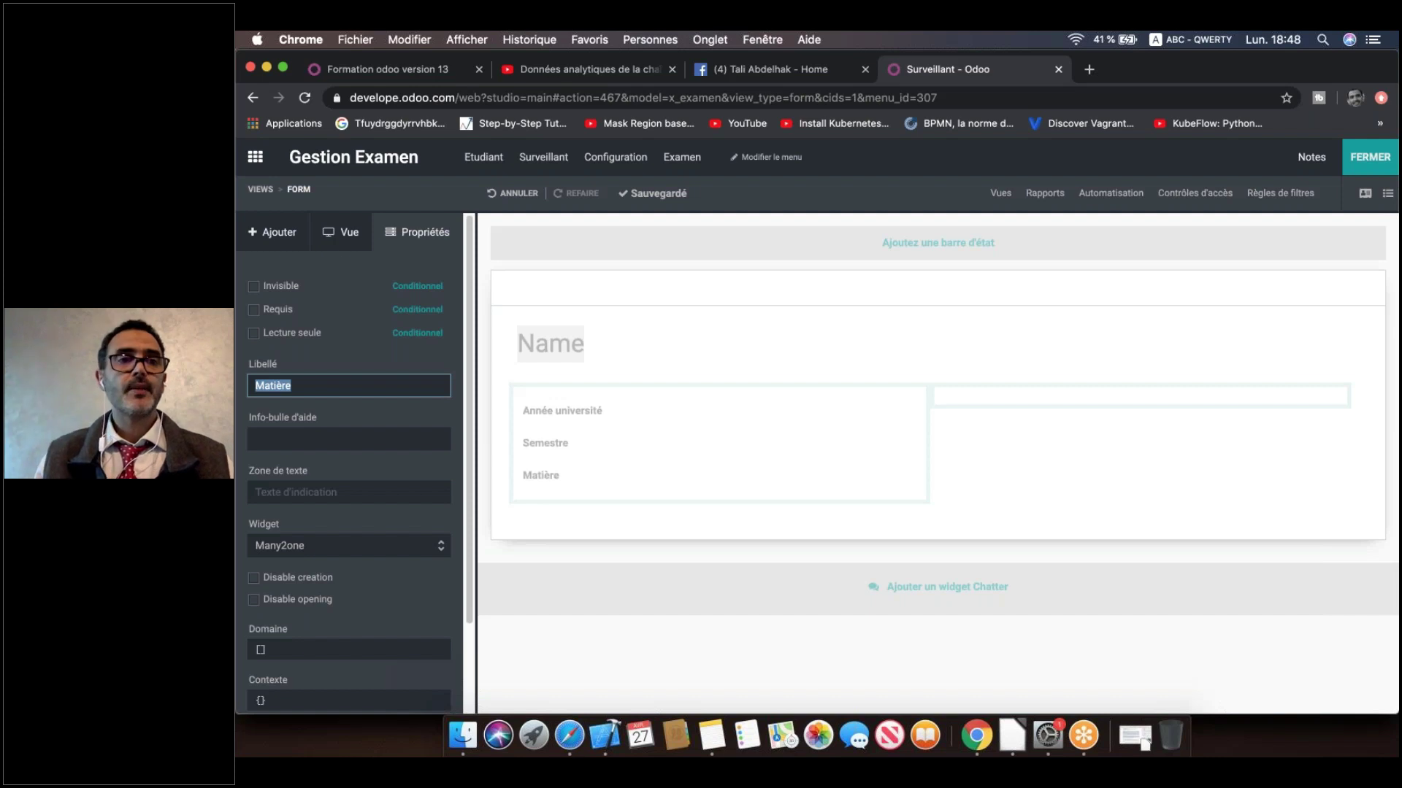
click(273, 232)
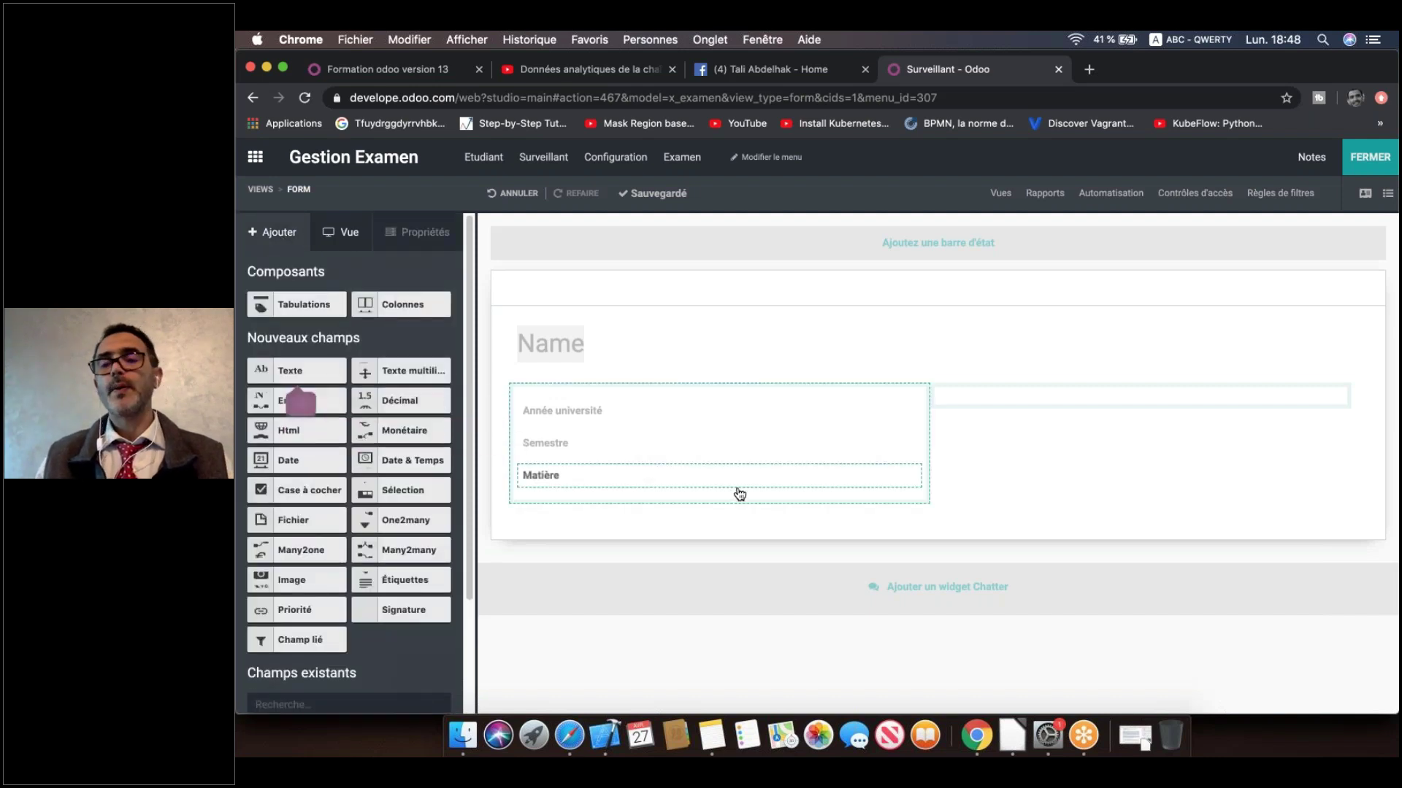
drag(372, 401, 550, 519)
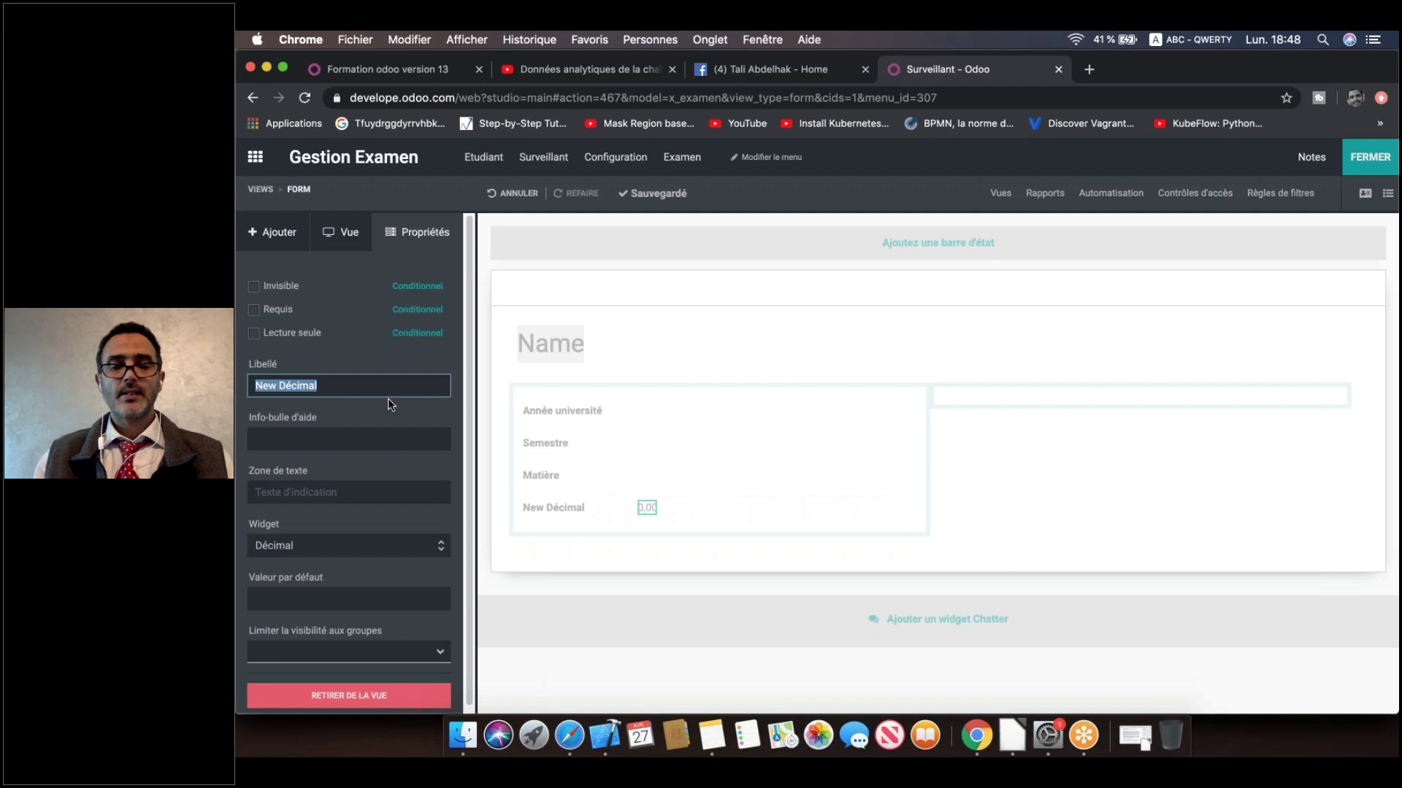
text(Duree)
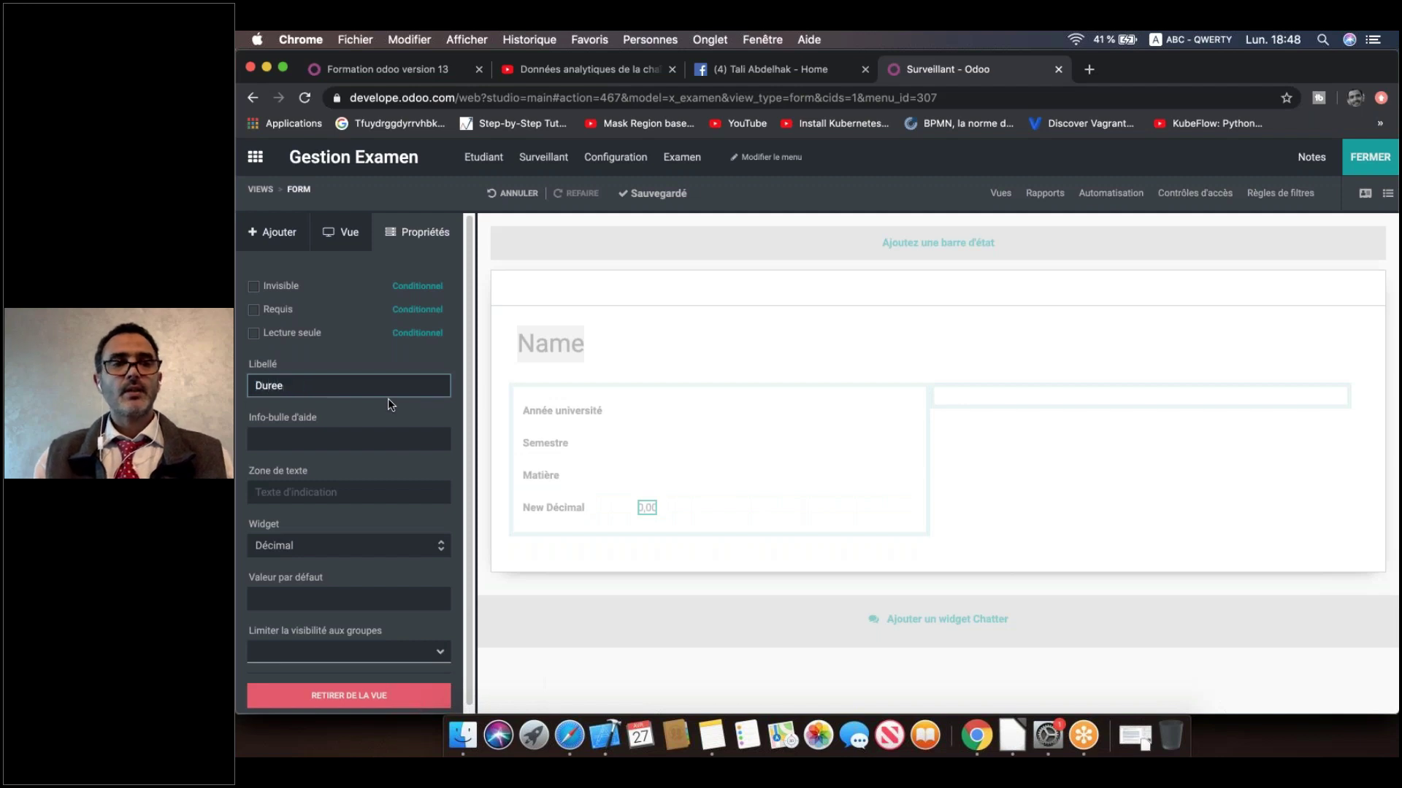
right_click(297, 390)
click(350, 396)
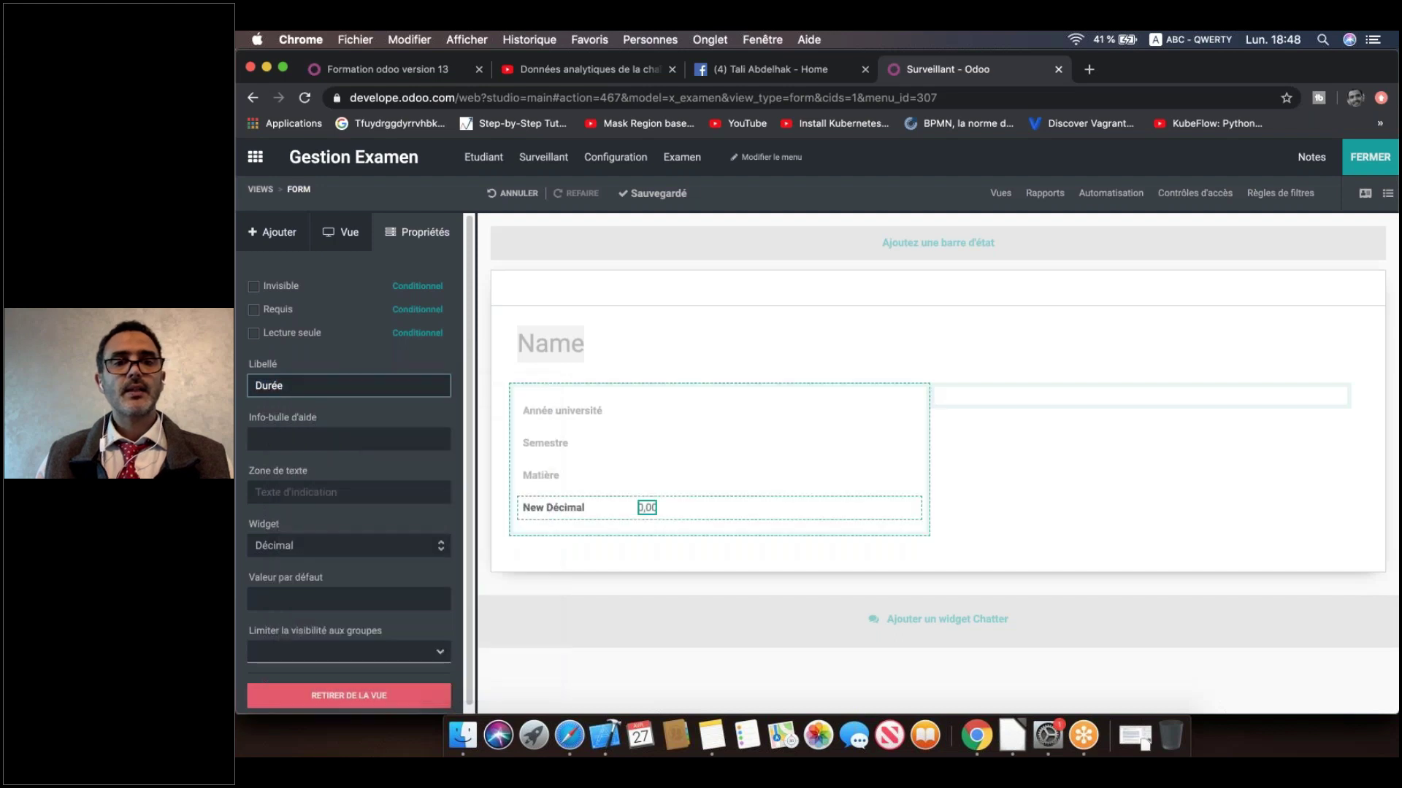
click(387, 471)
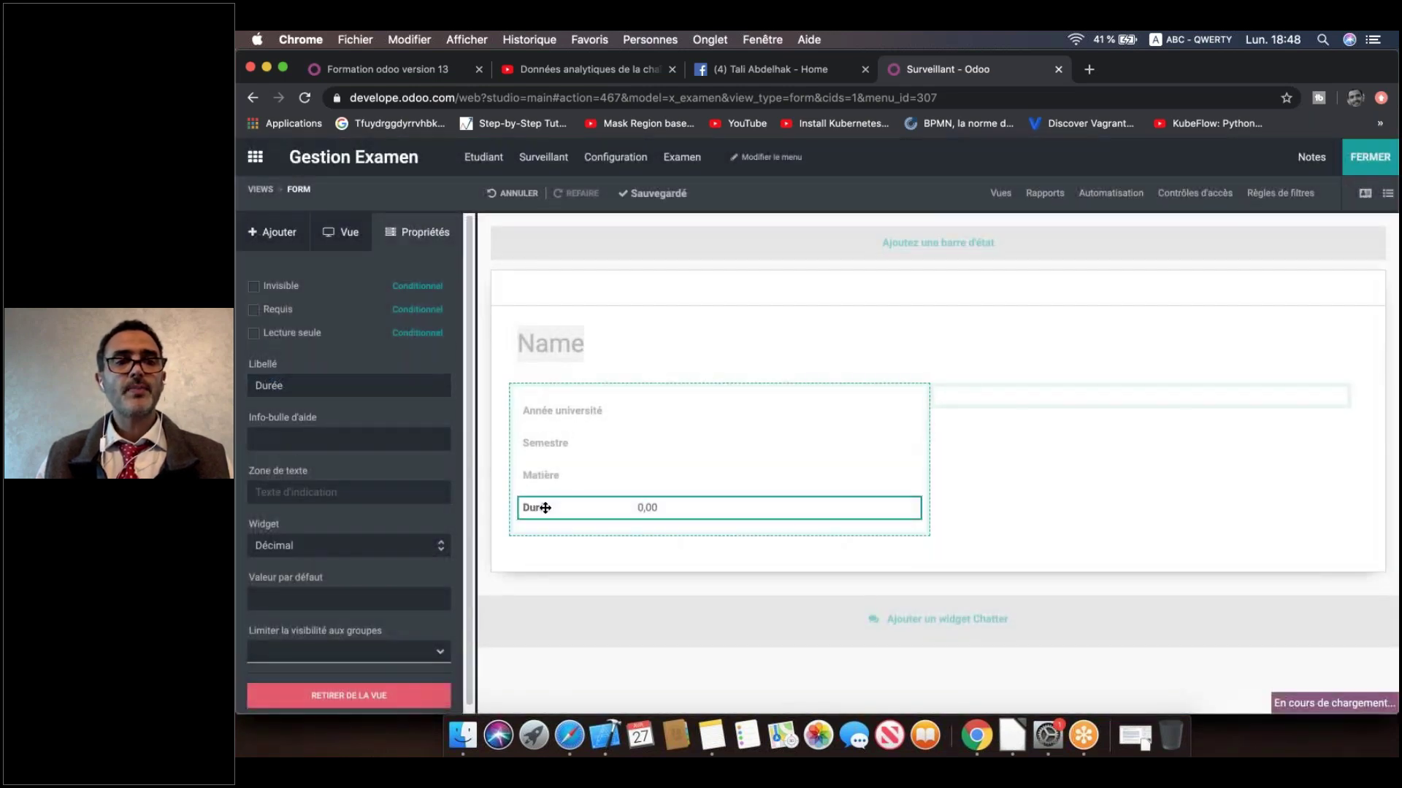
Step: Set the Durée field's widget to Heure
click(388, 554)
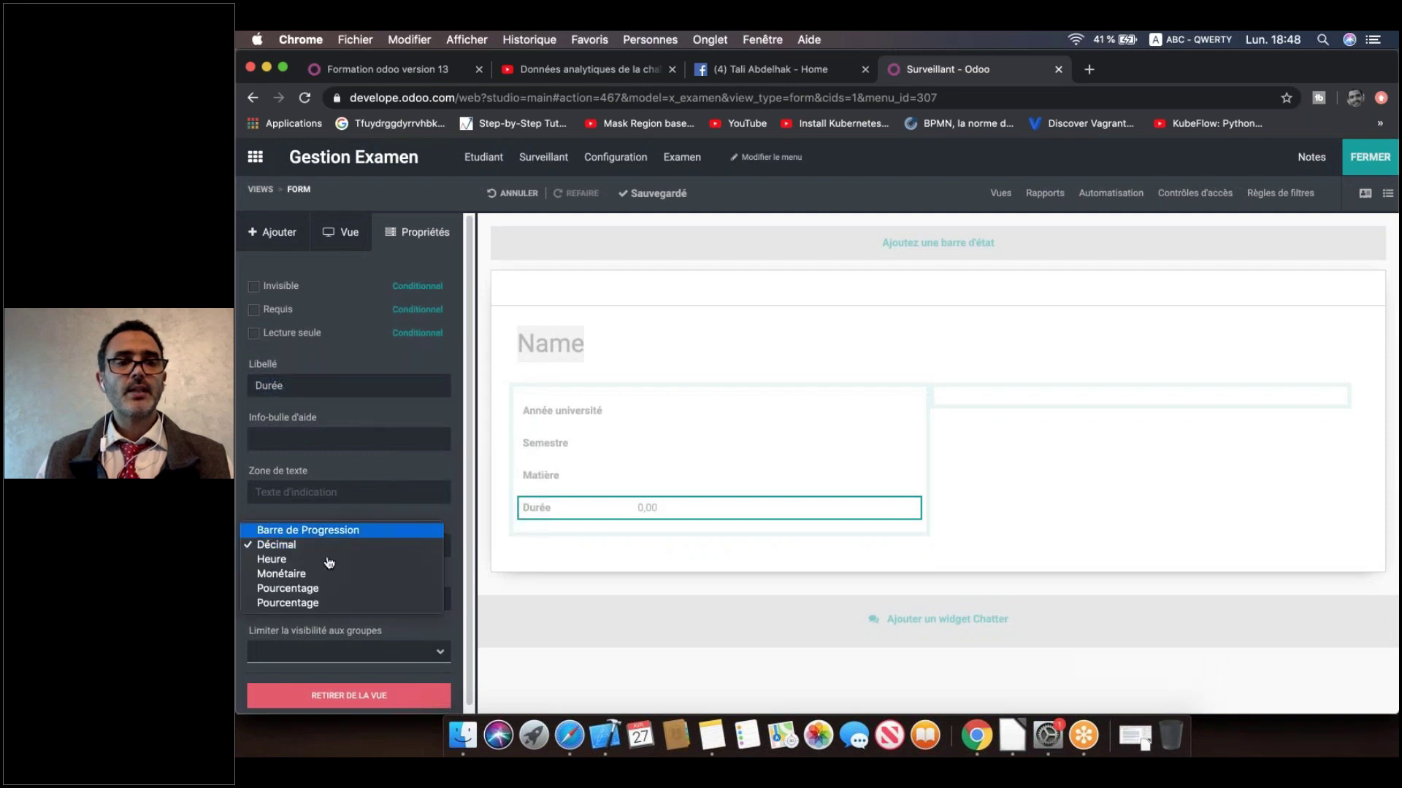
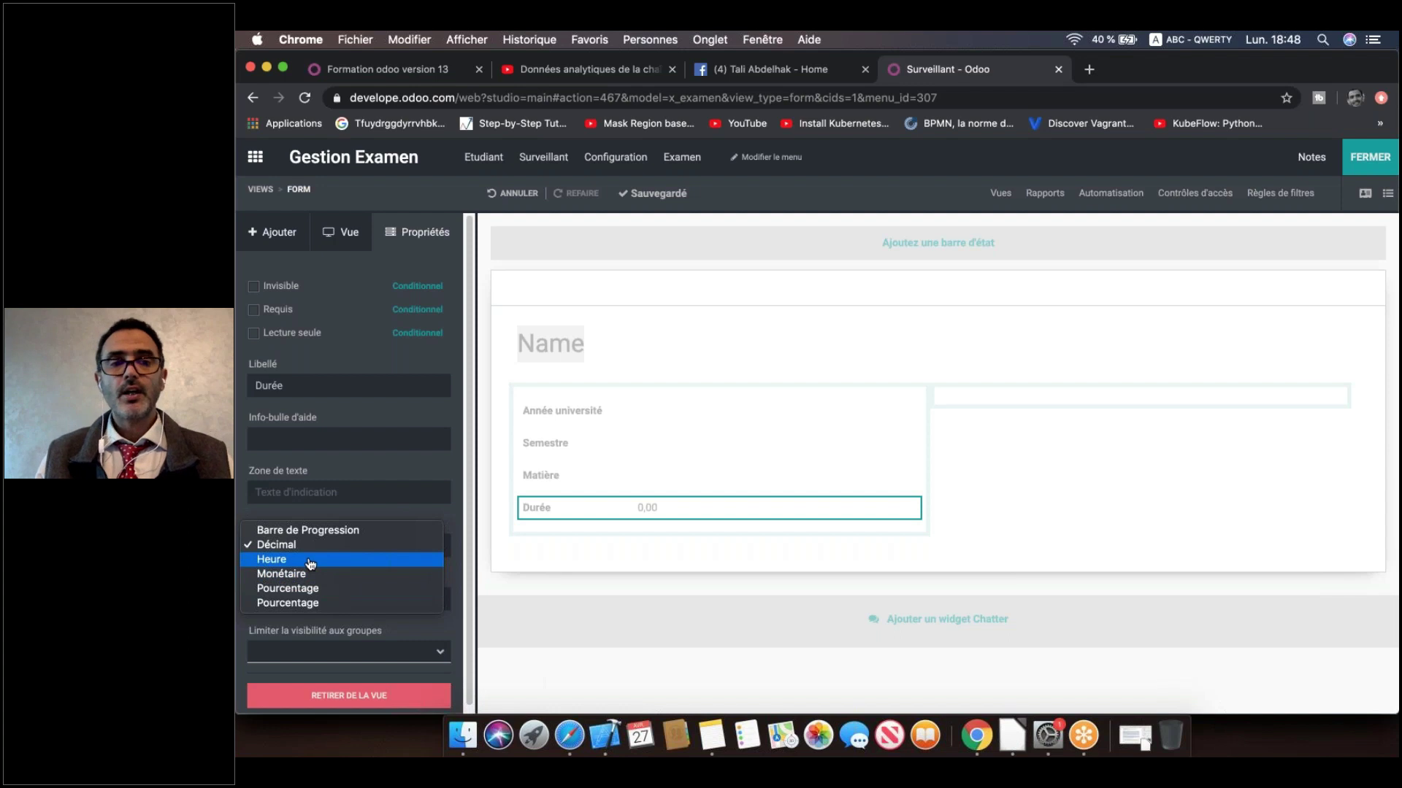
click(310, 562)
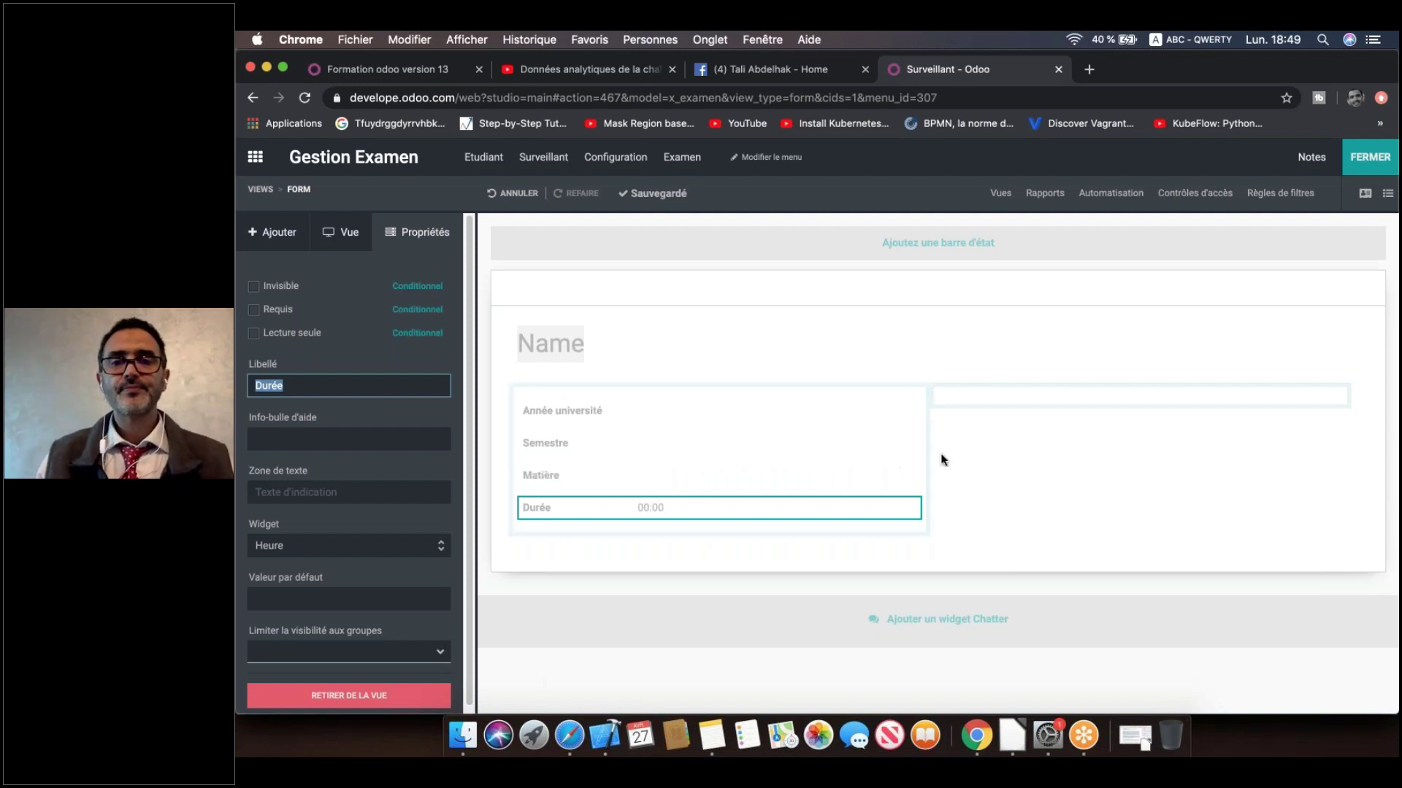
click(1276, 82)
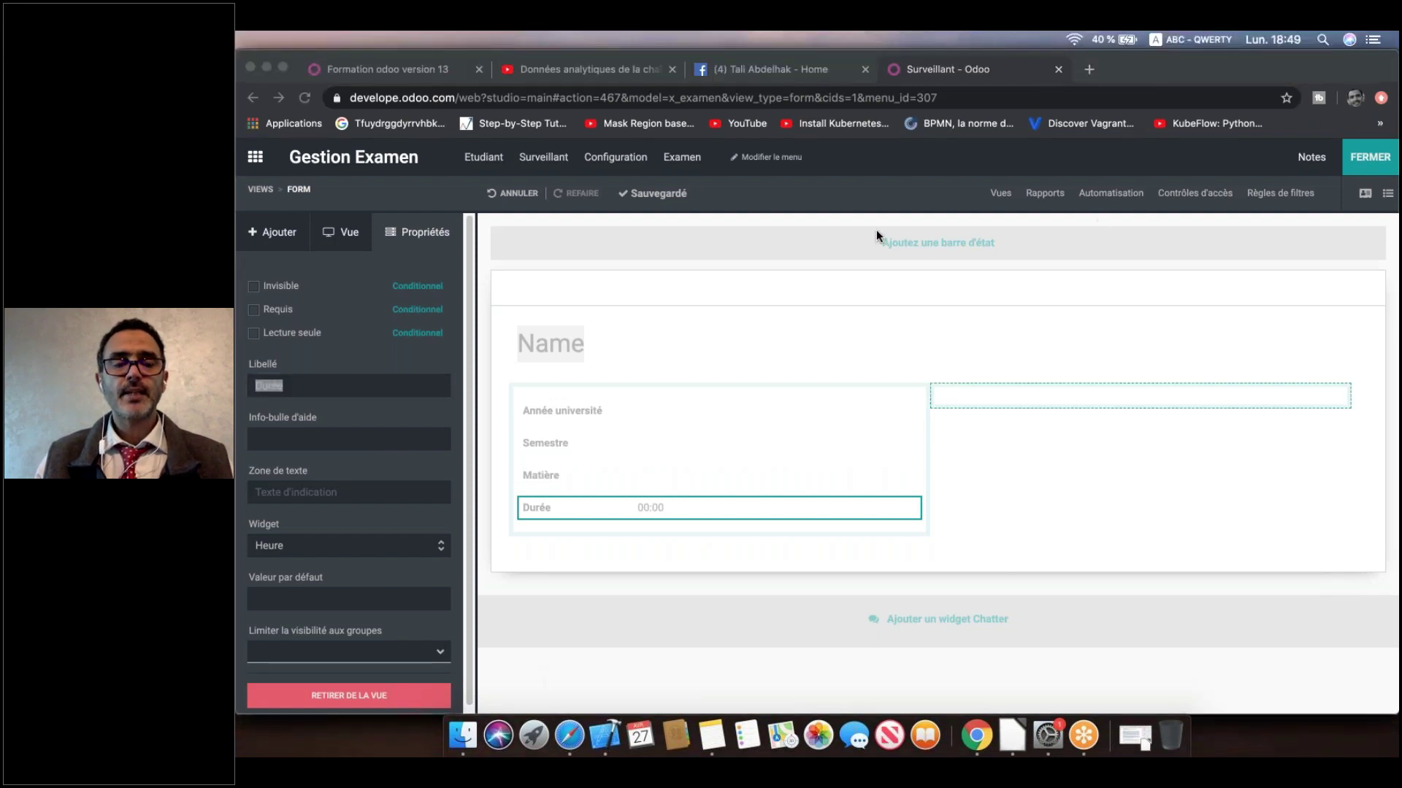
click(1058, 395)
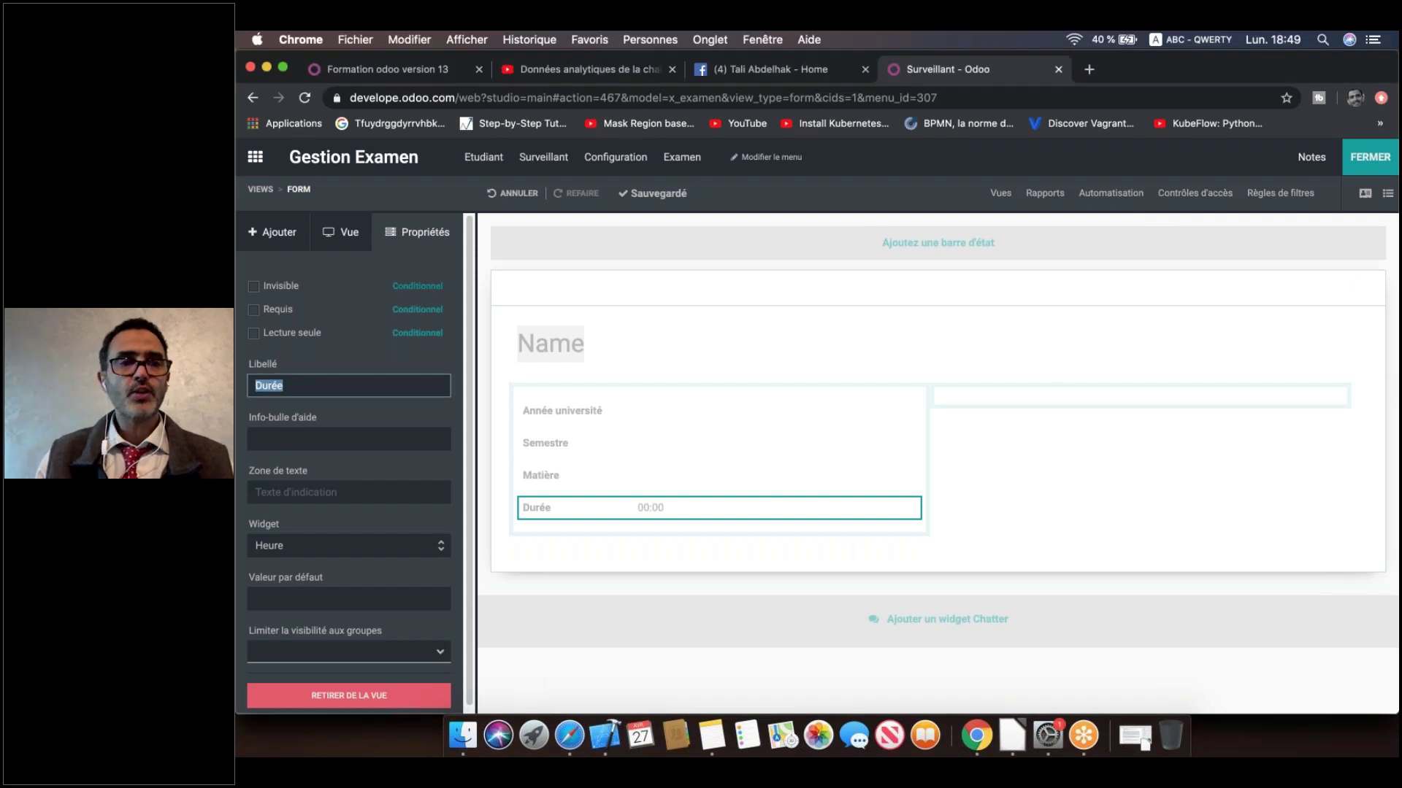
Step: Add a Many2one field to the form's empty second column, related to the Salle model
click(272, 232)
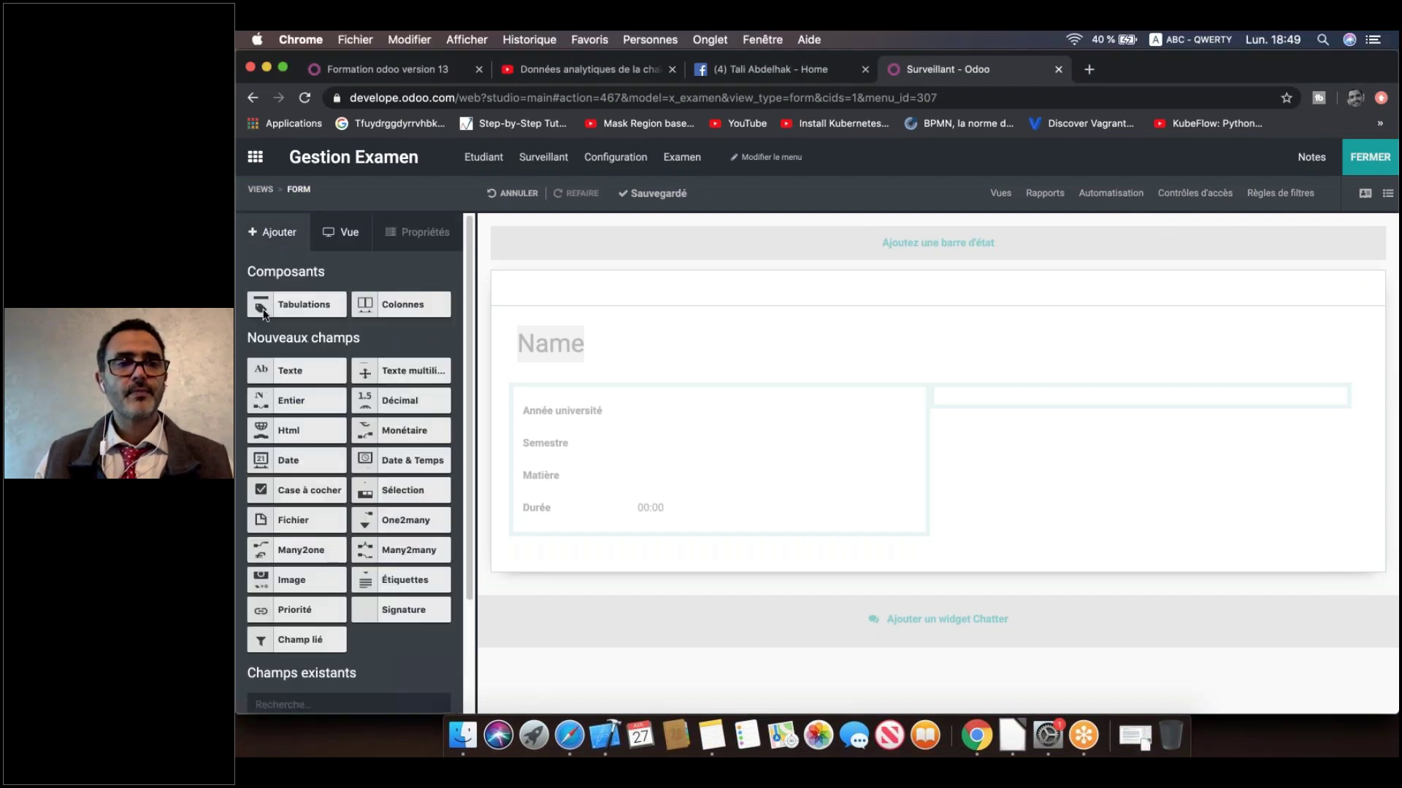
drag(295, 400, 1014, 397)
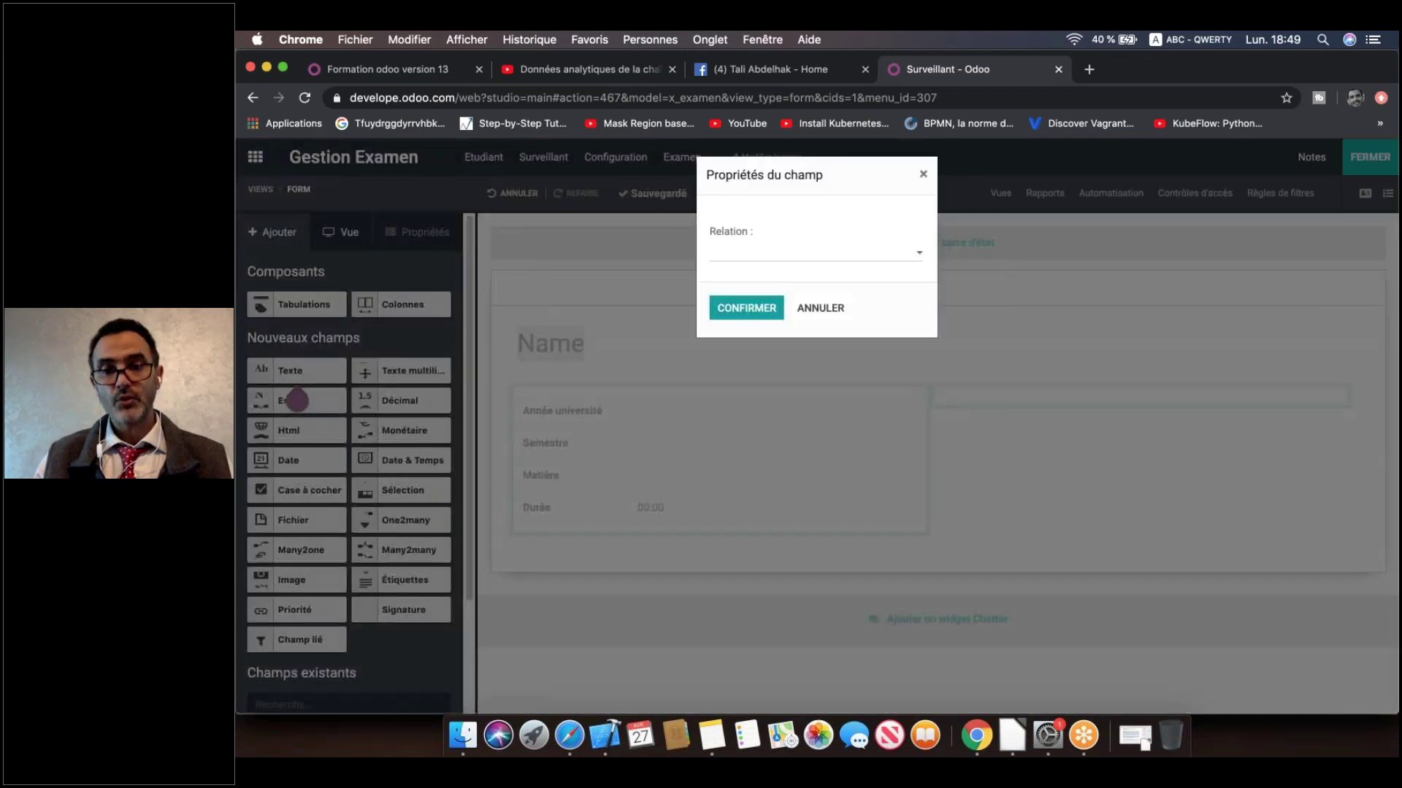
click(808, 259)
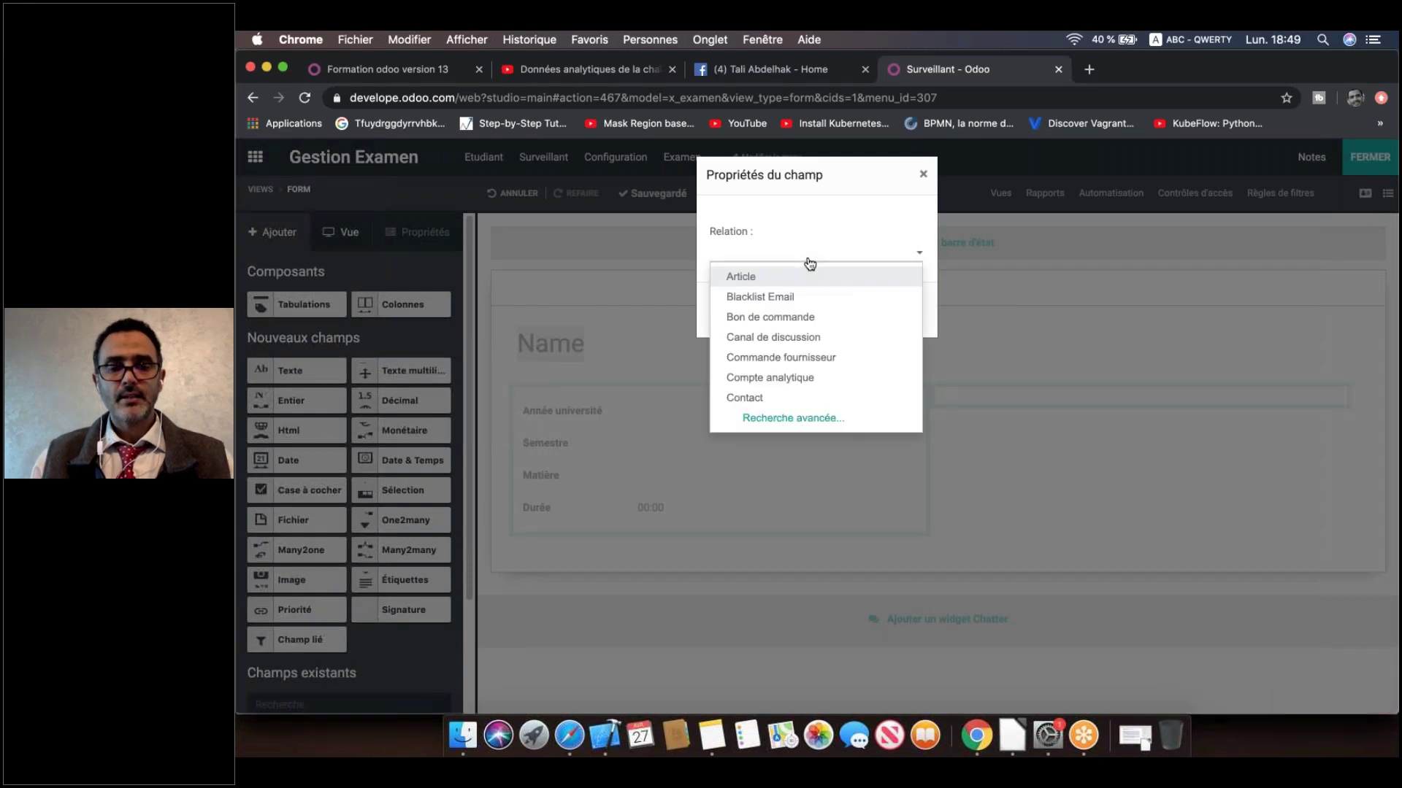
text(sal)
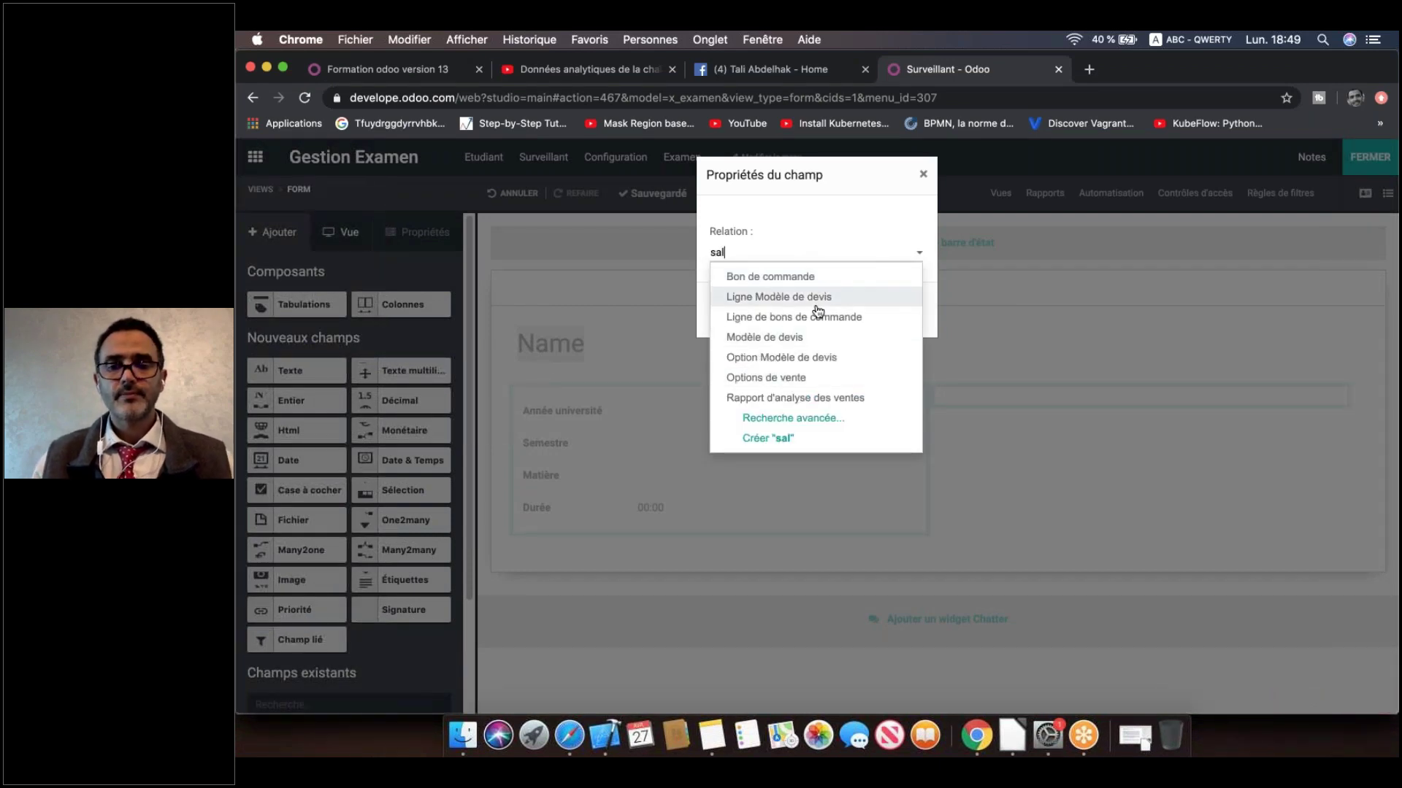
text(le)
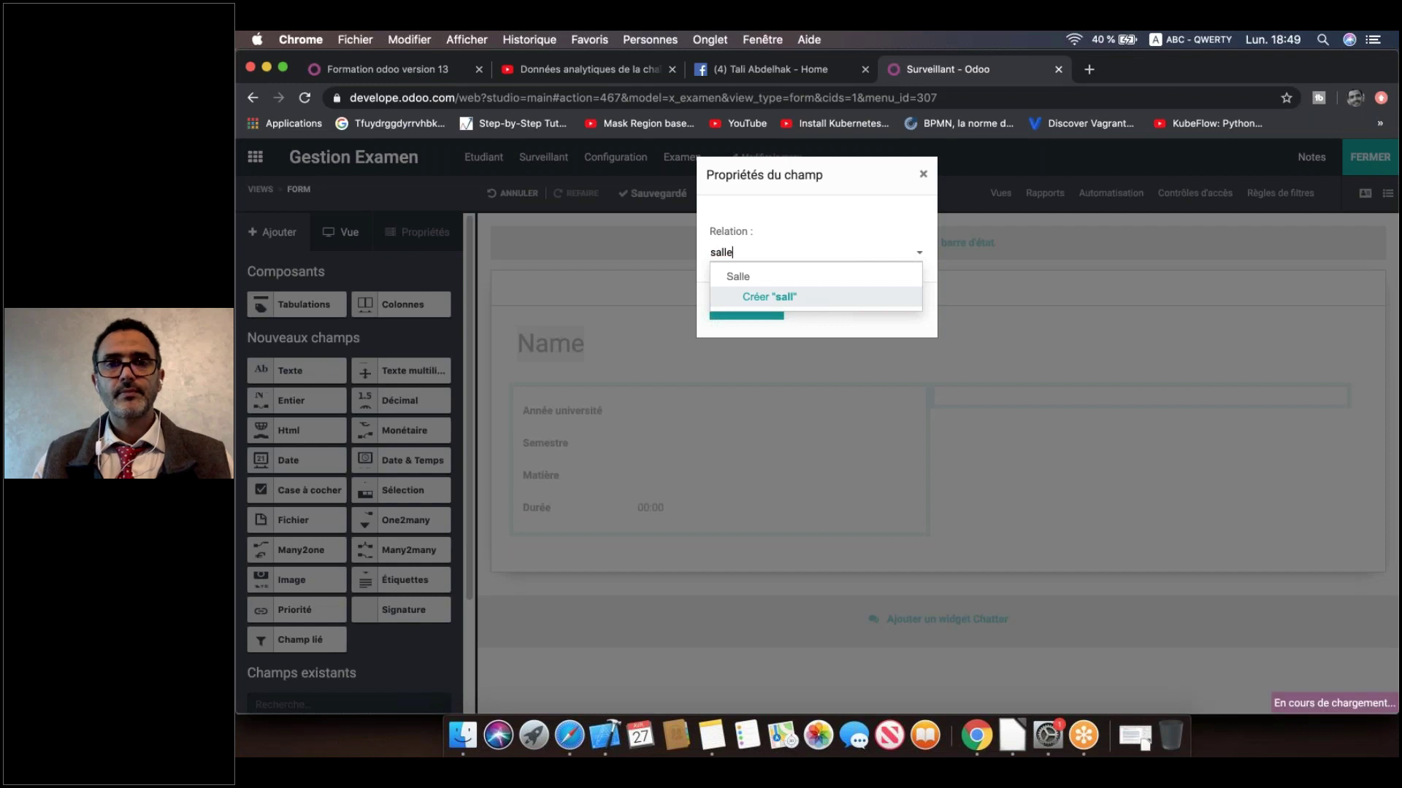
click(798, 276)
click(746, 314)
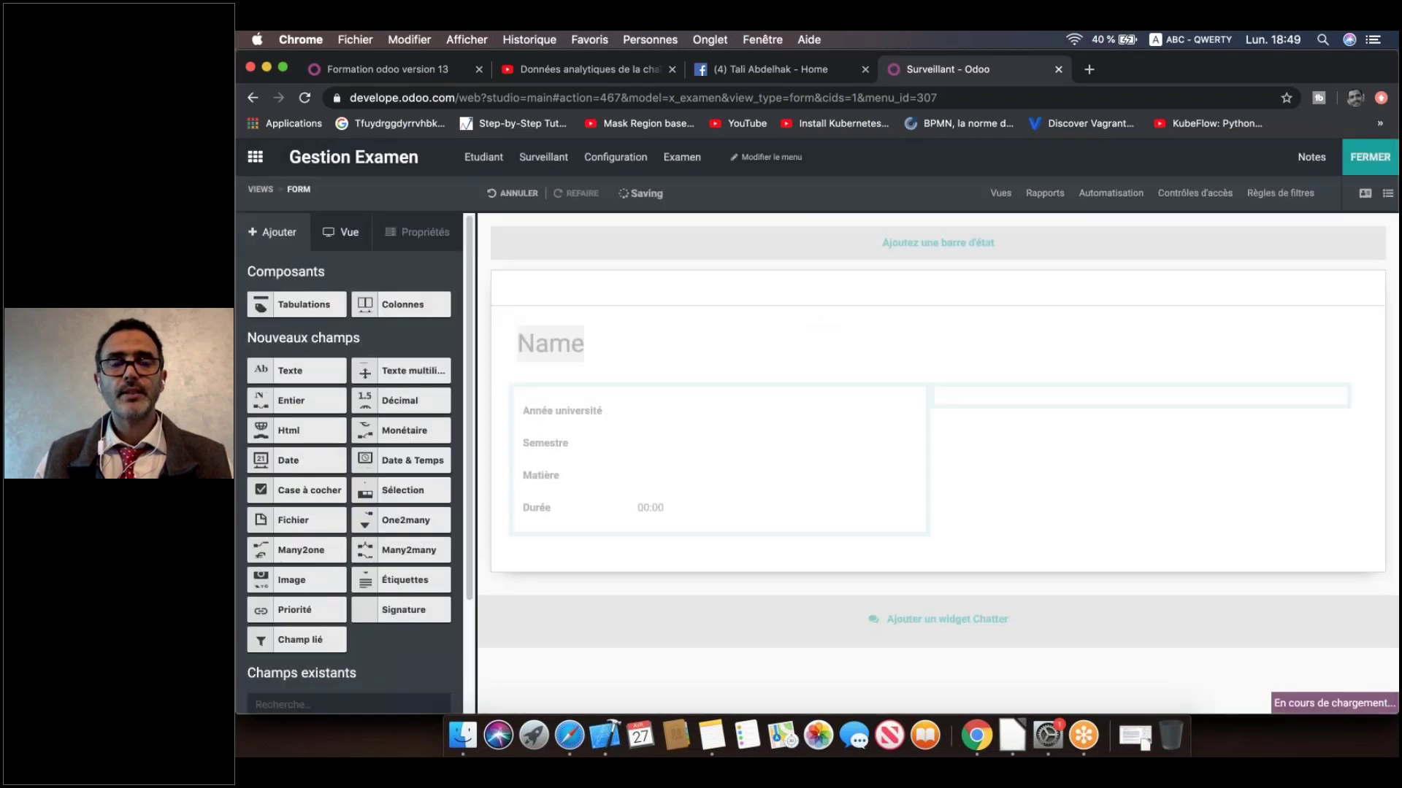
click(698, 133)
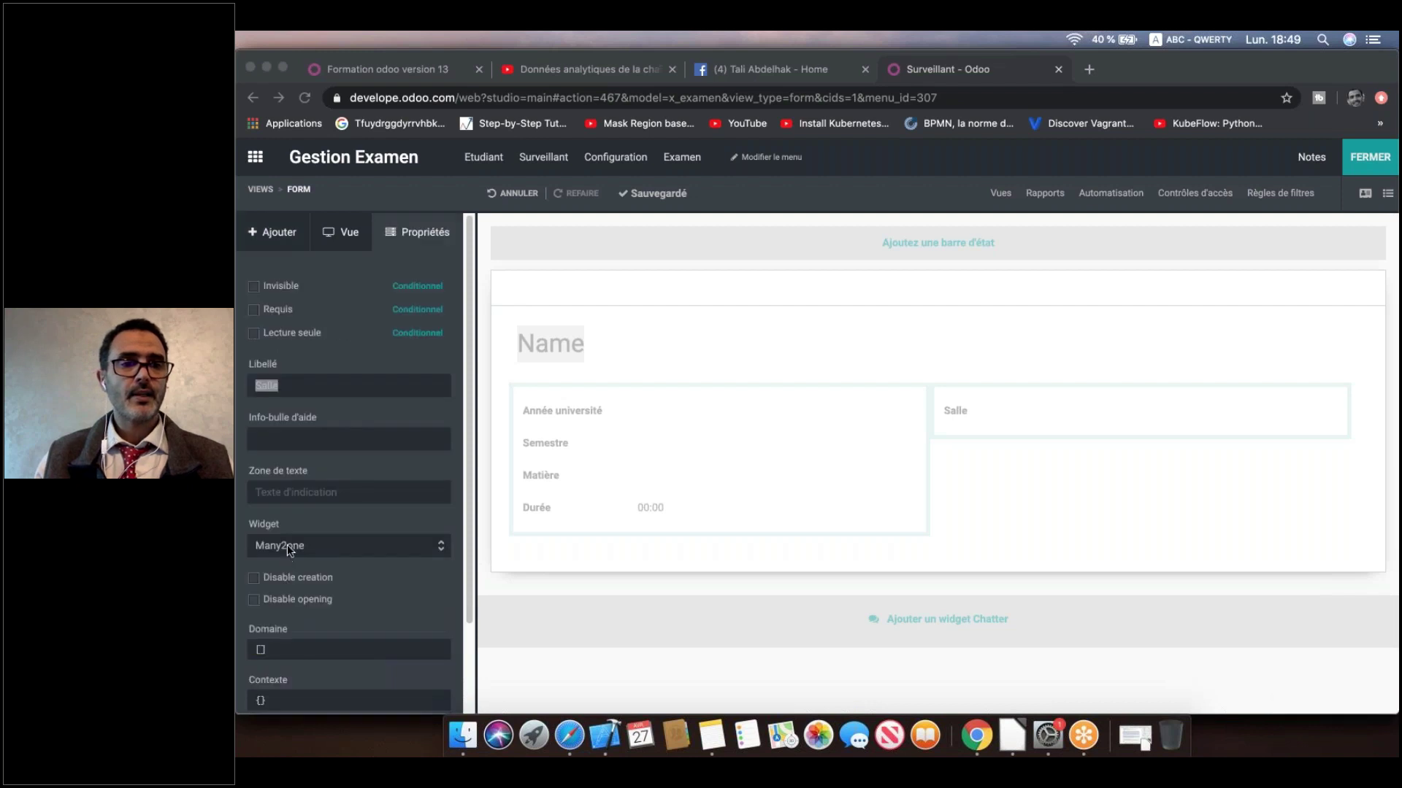
Step: Place a new Many2one field below Salle and start choosing its relation
click(280, 241)
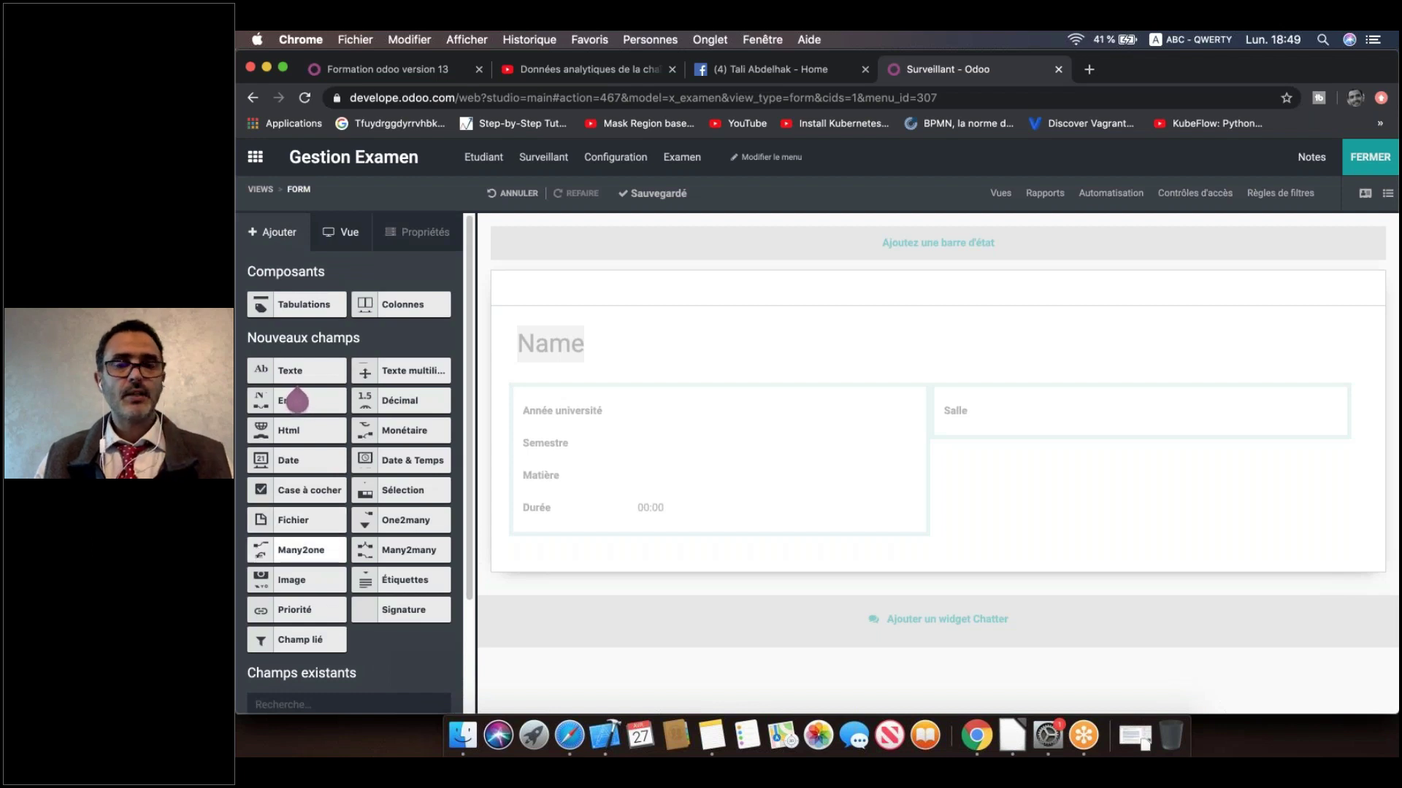
drag(292, 401, 982, 436)
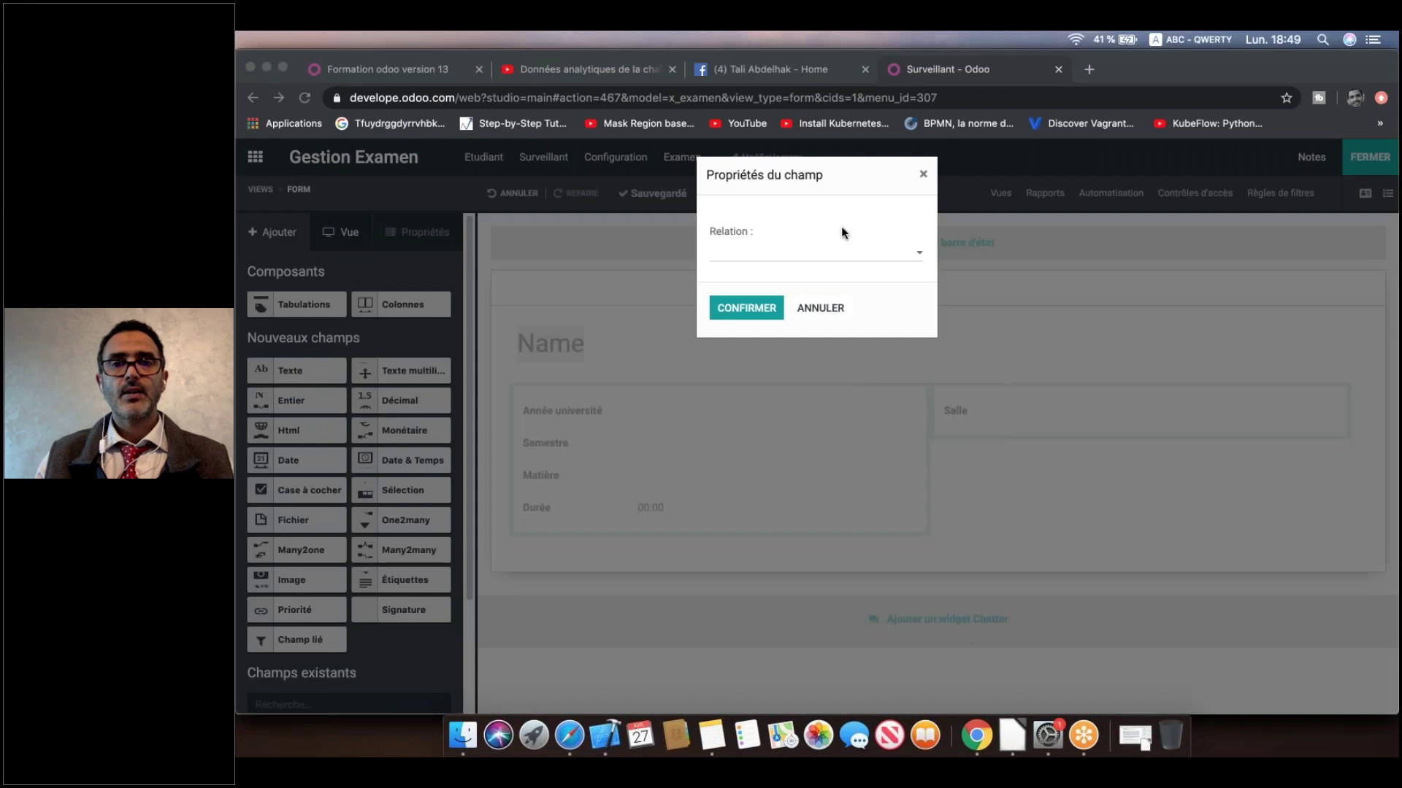
click(821, 258)
click(821, 258)
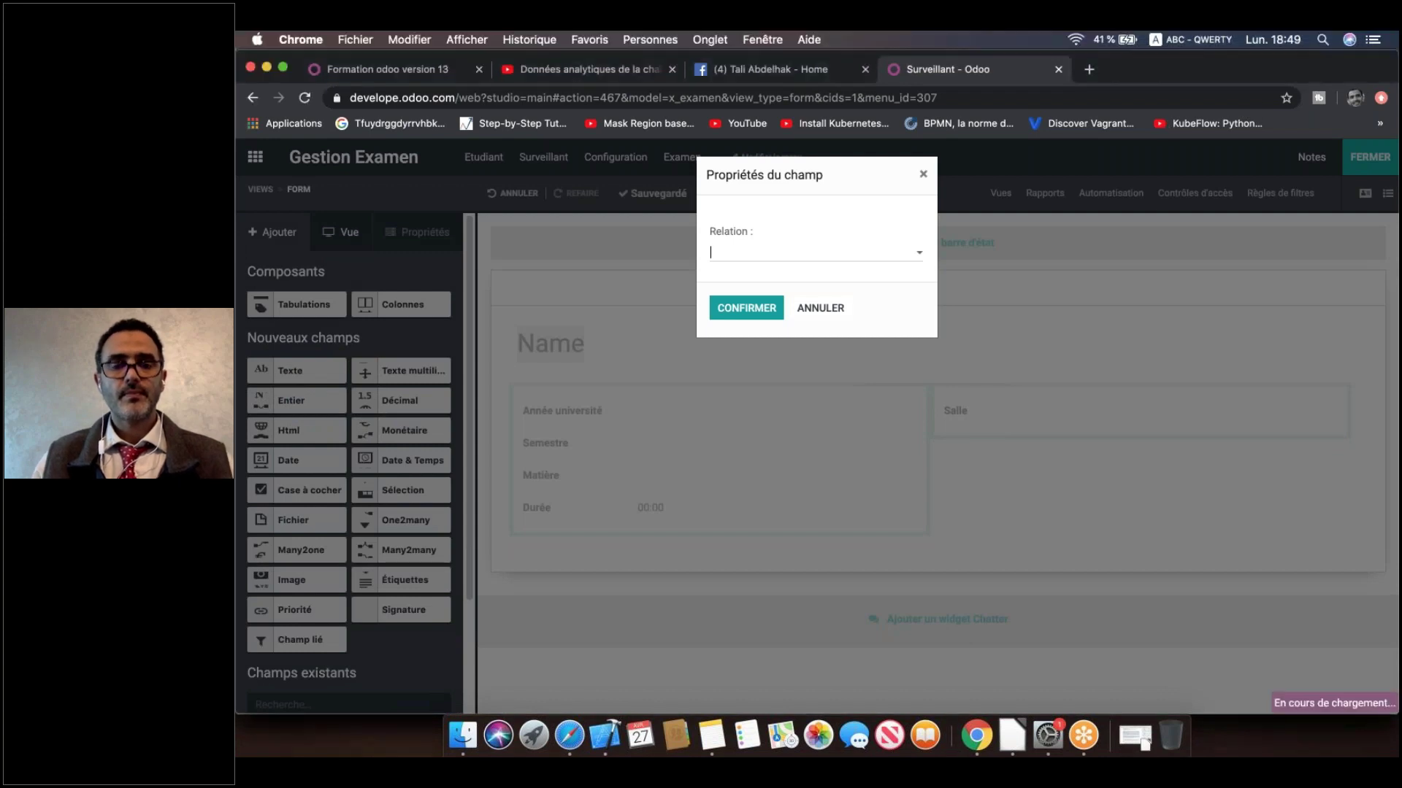
text(surve)
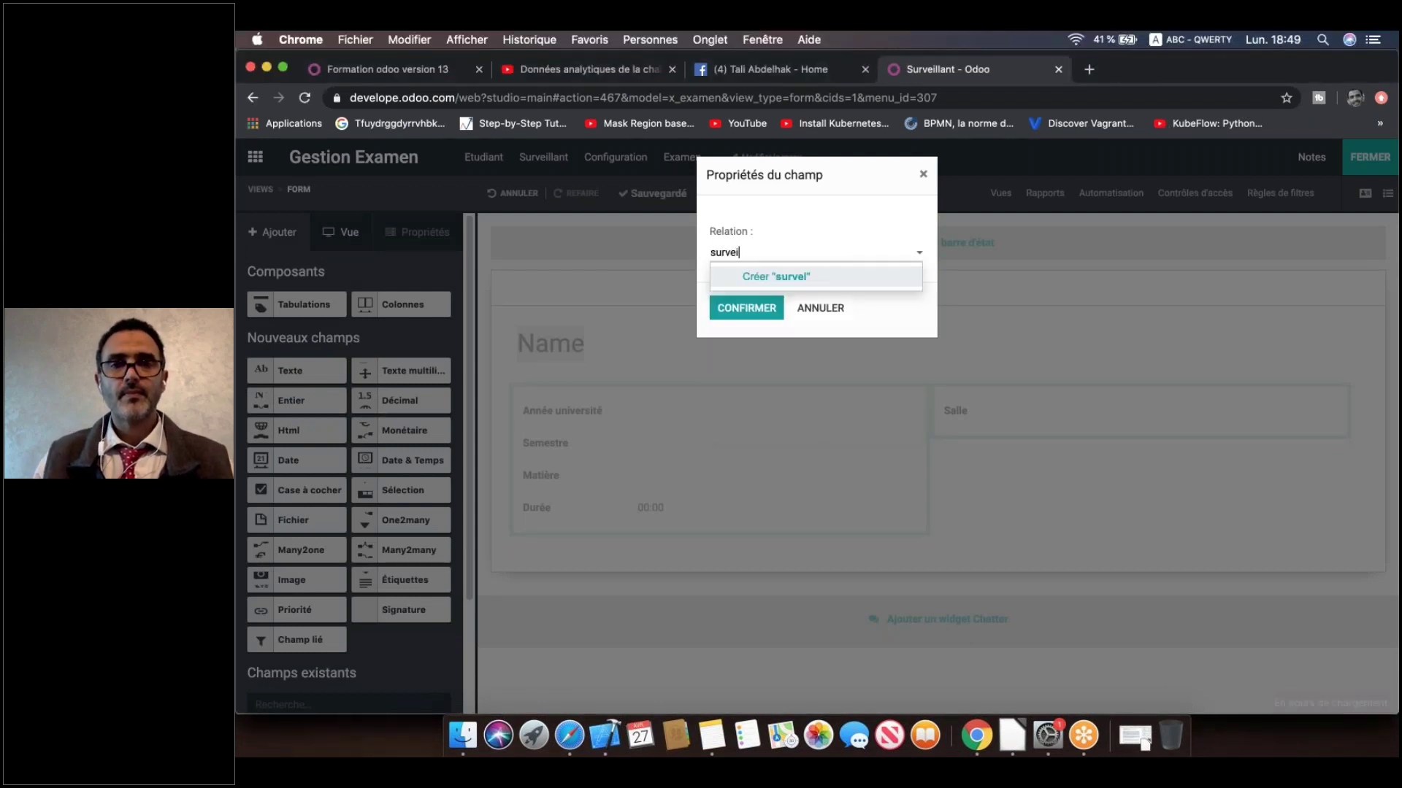
text(i)
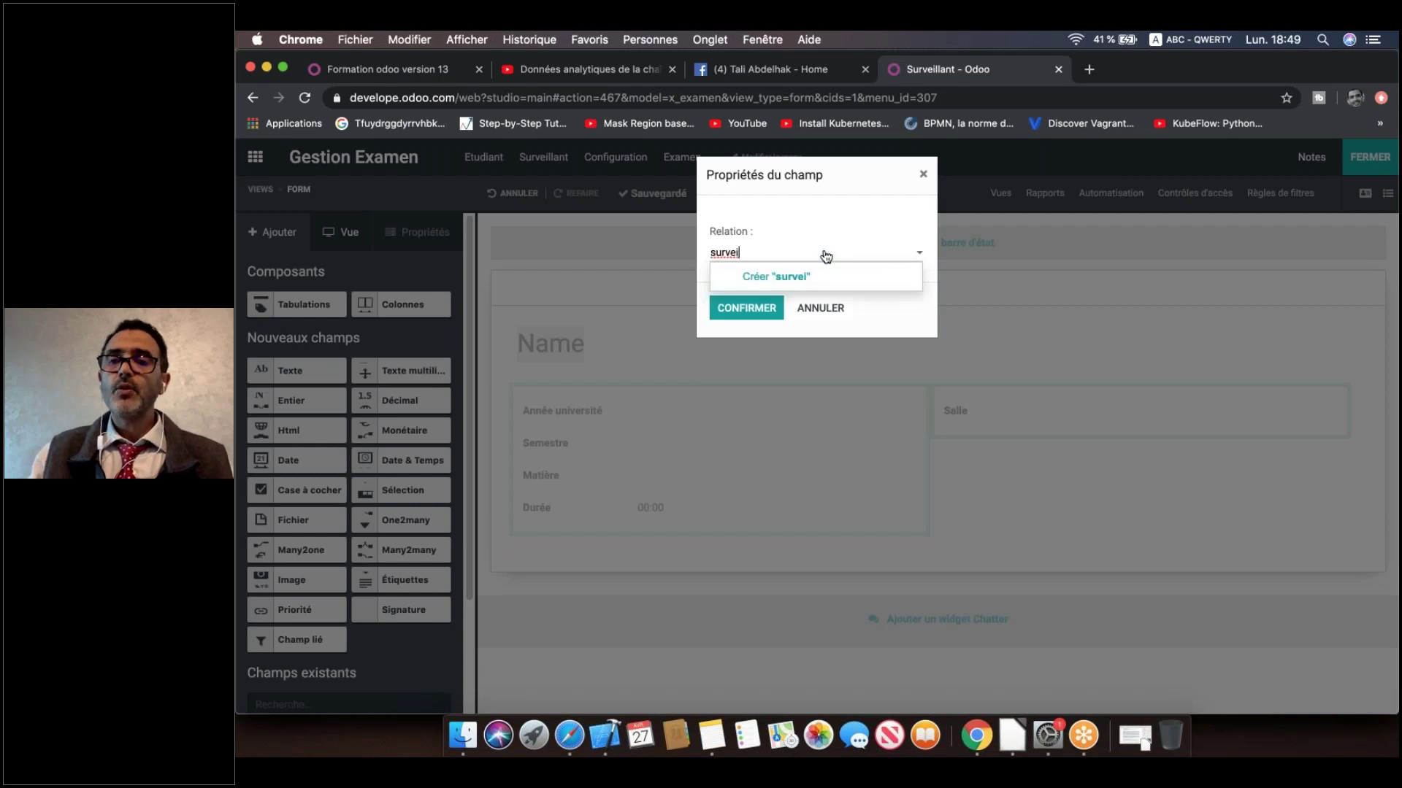
key(BackSpace)
key(BackSpace)
key(BackSpace)
key(BackSpace)
key(BackSpace)
key(BackSpace)
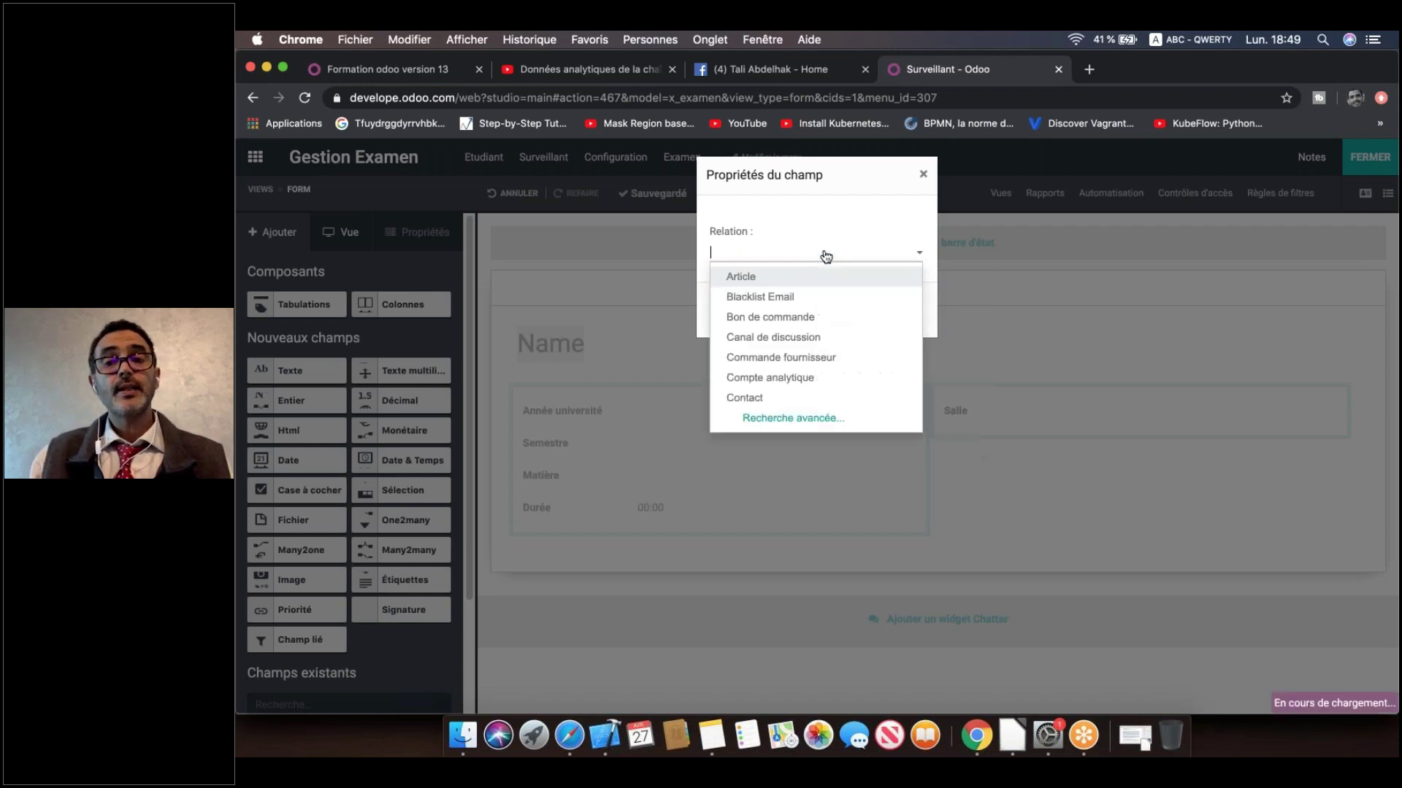
Step: Relate the new field to the Employé model and confirm its creation
text(emp)
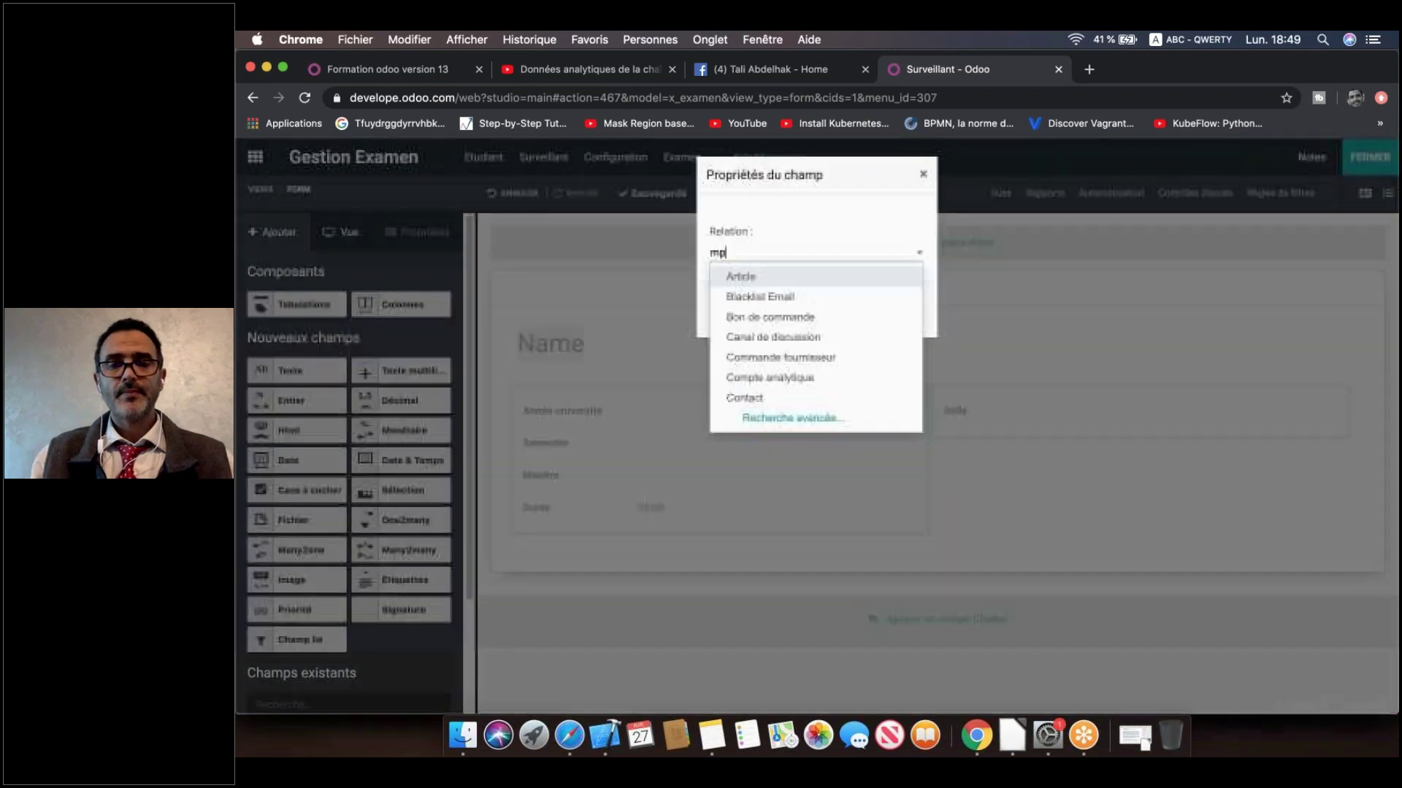
click(739, 275)
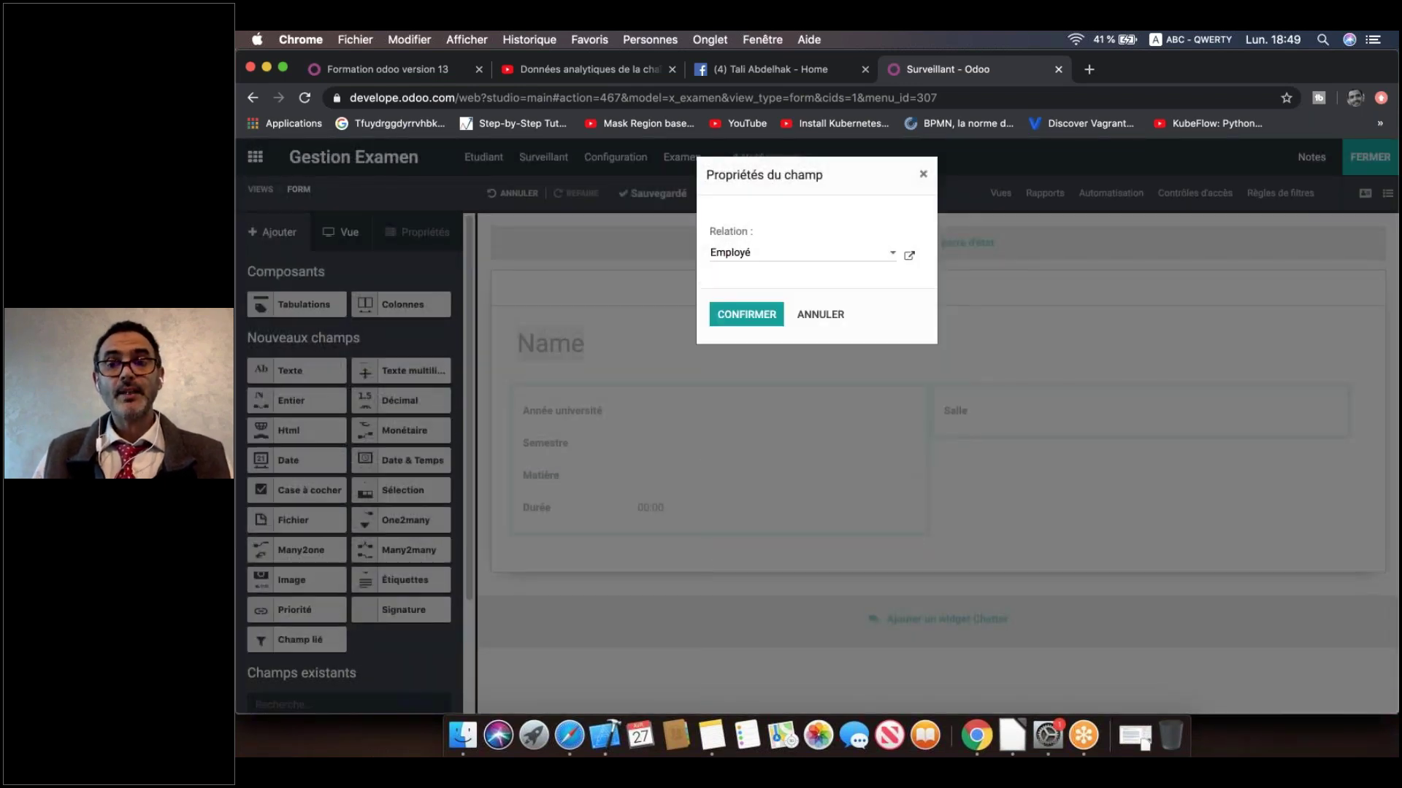
click(763, 315)
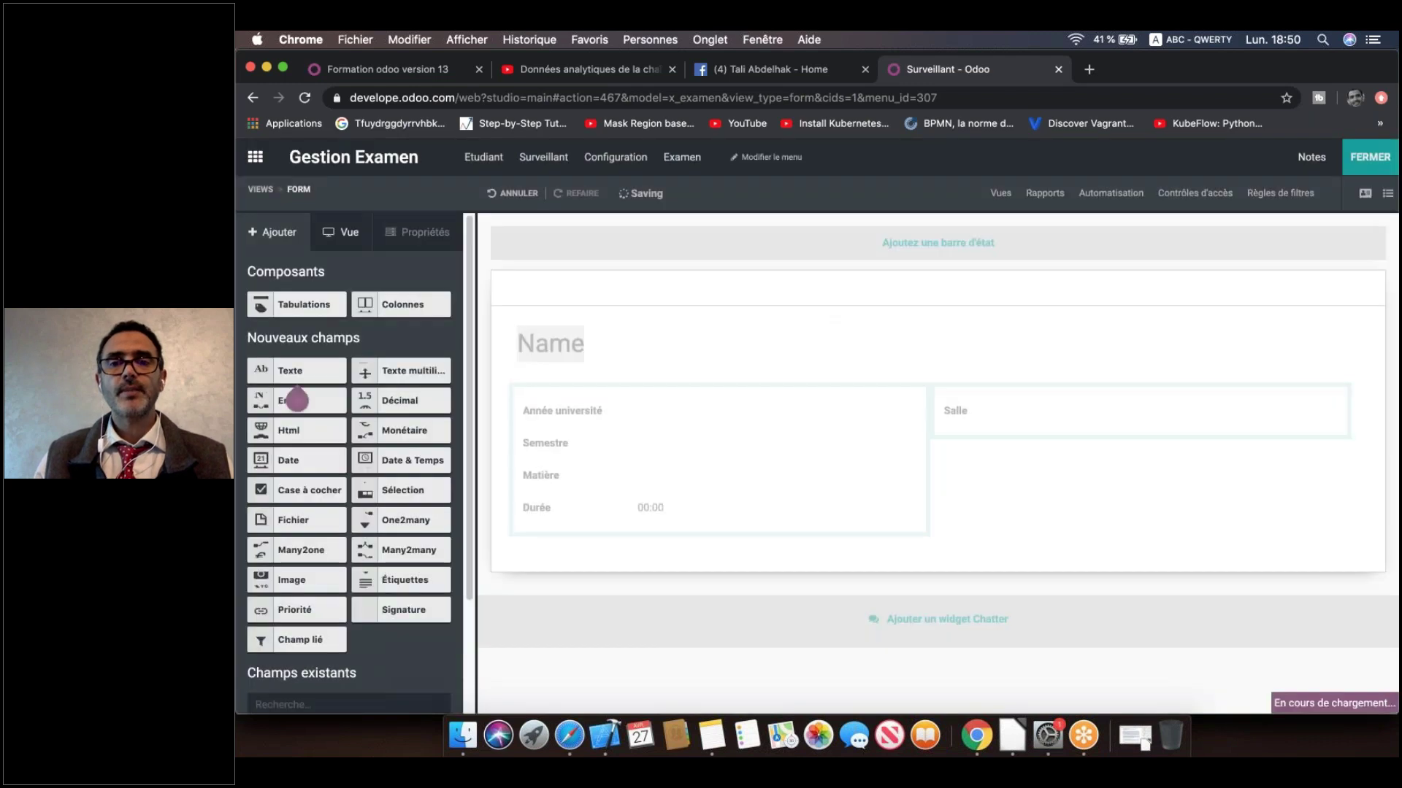
click(1208, 111)
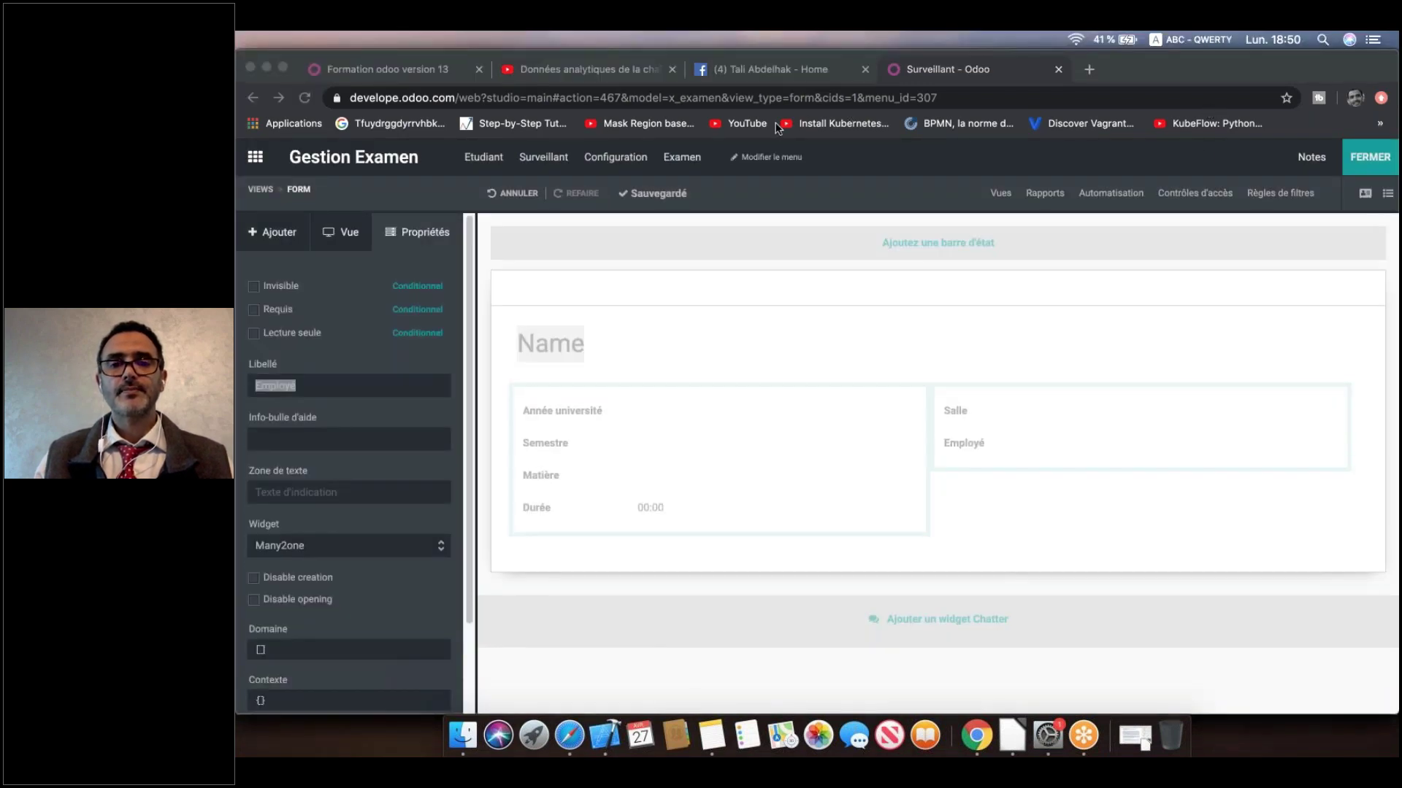
Step: Close the Studio editor and title the new exam record Examen en Informatique
click(1366, 163)
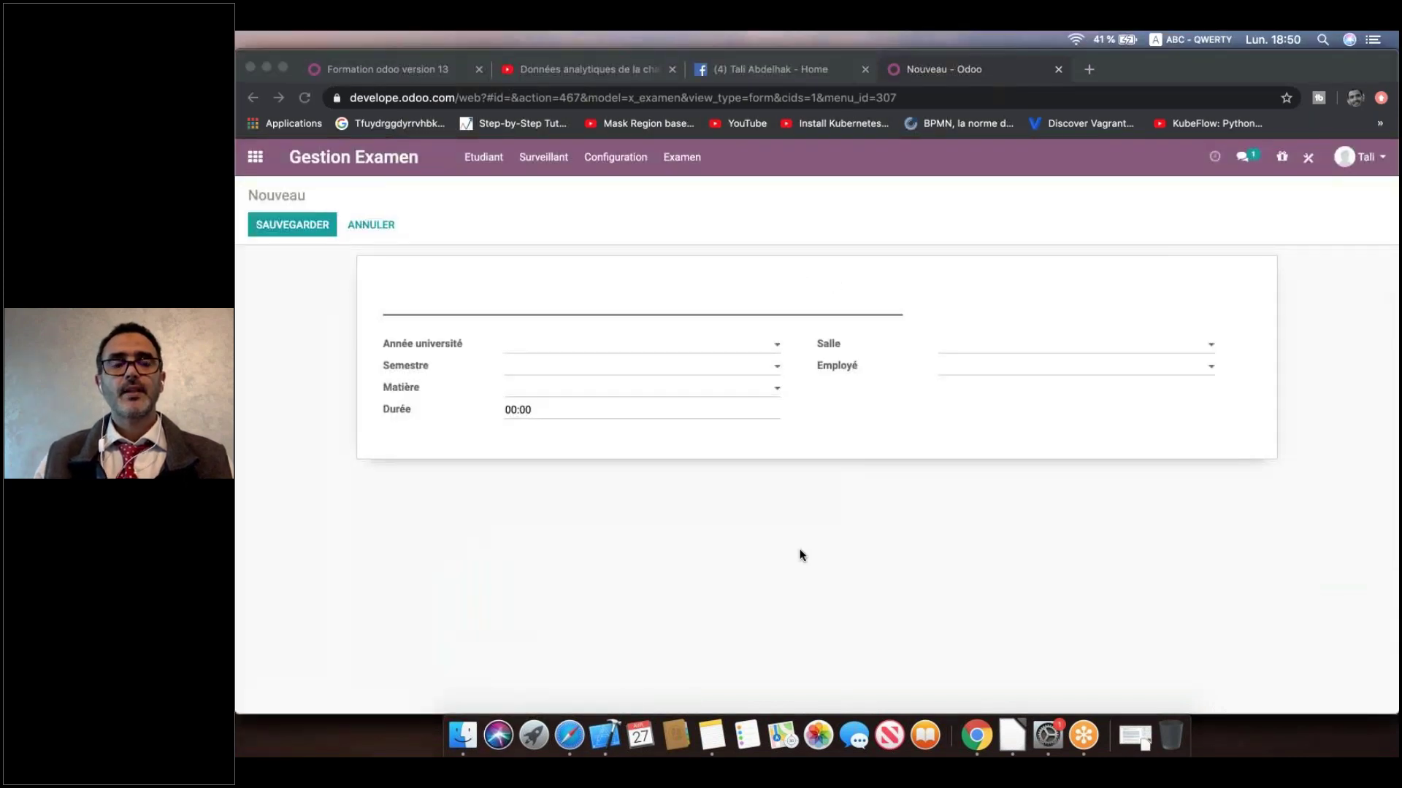
click(550, 303)
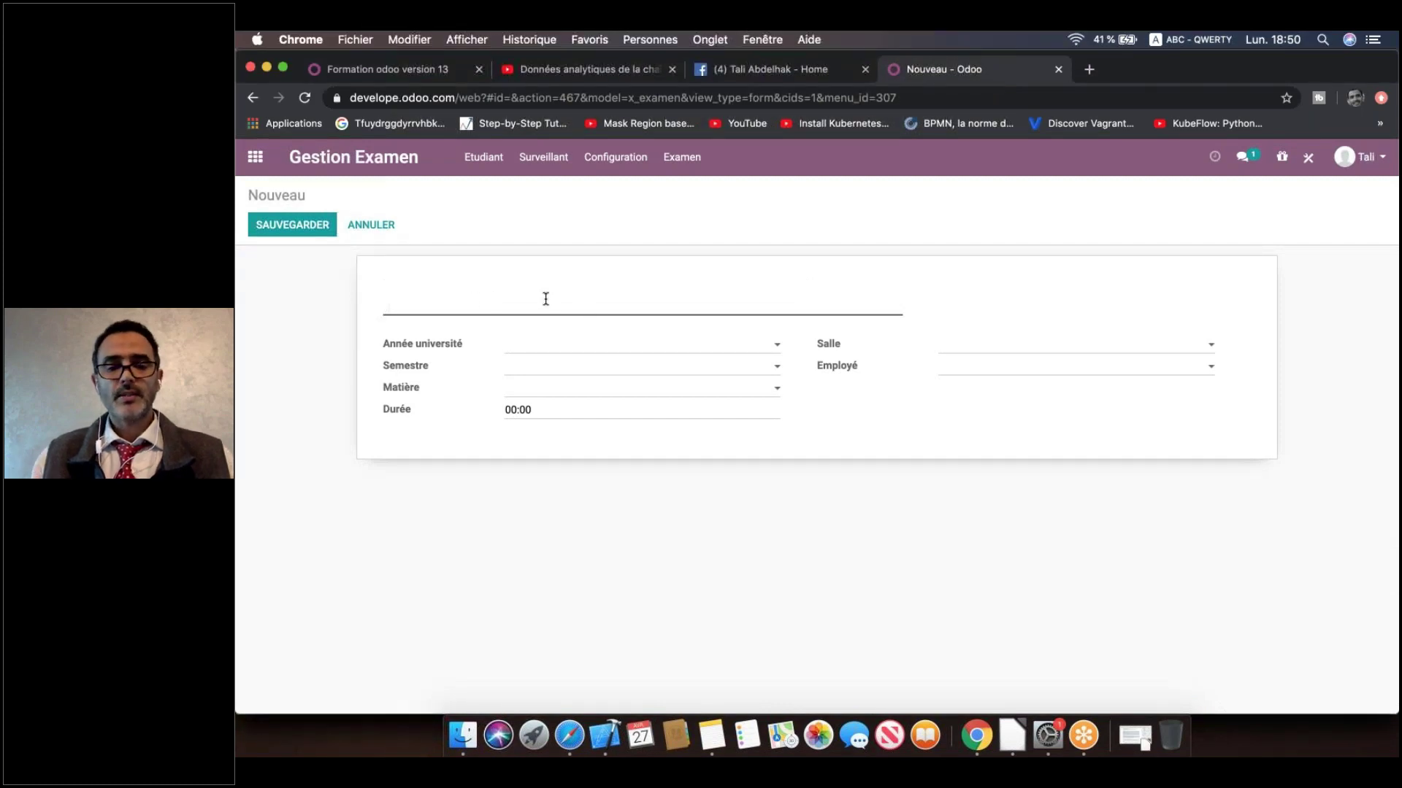
text(Examen en )
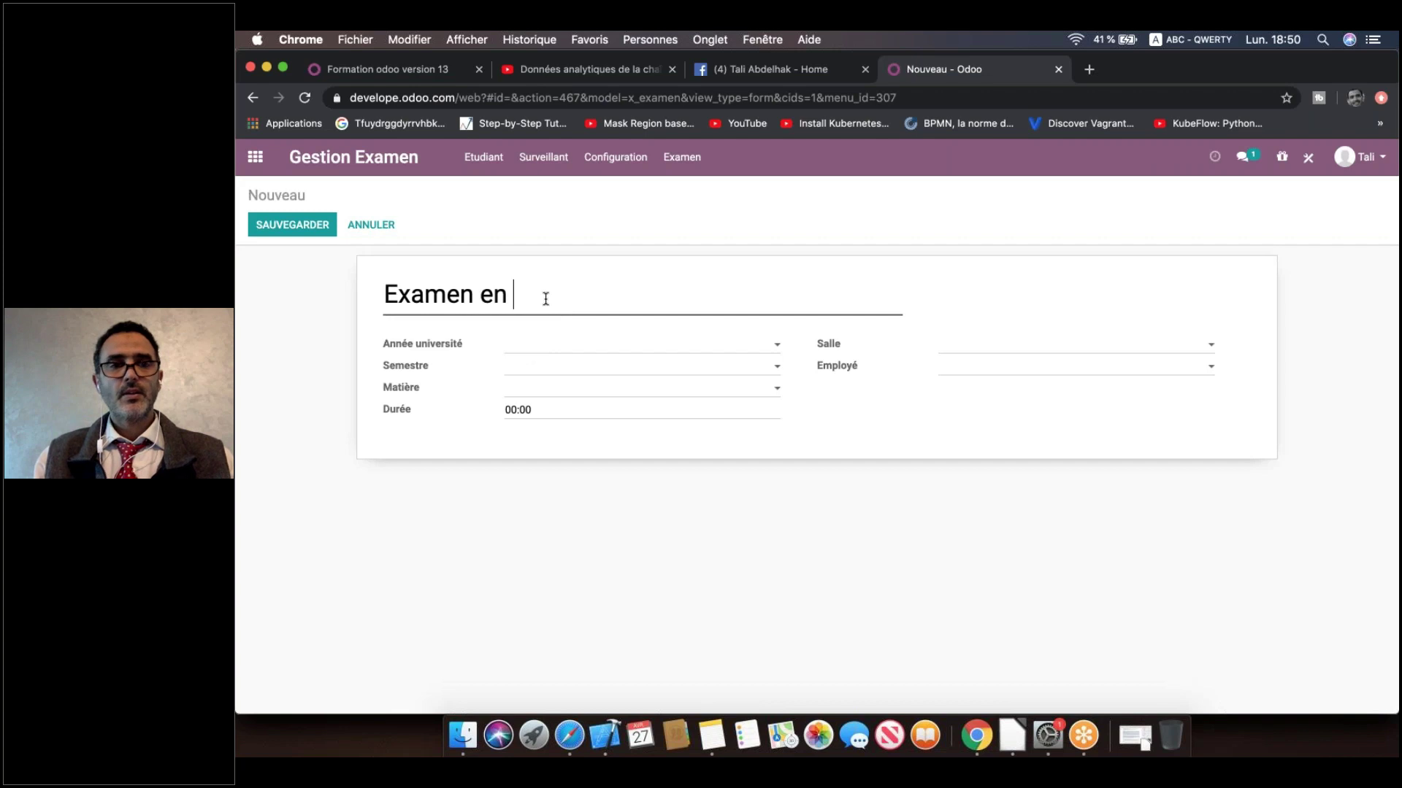
text(Informatique)
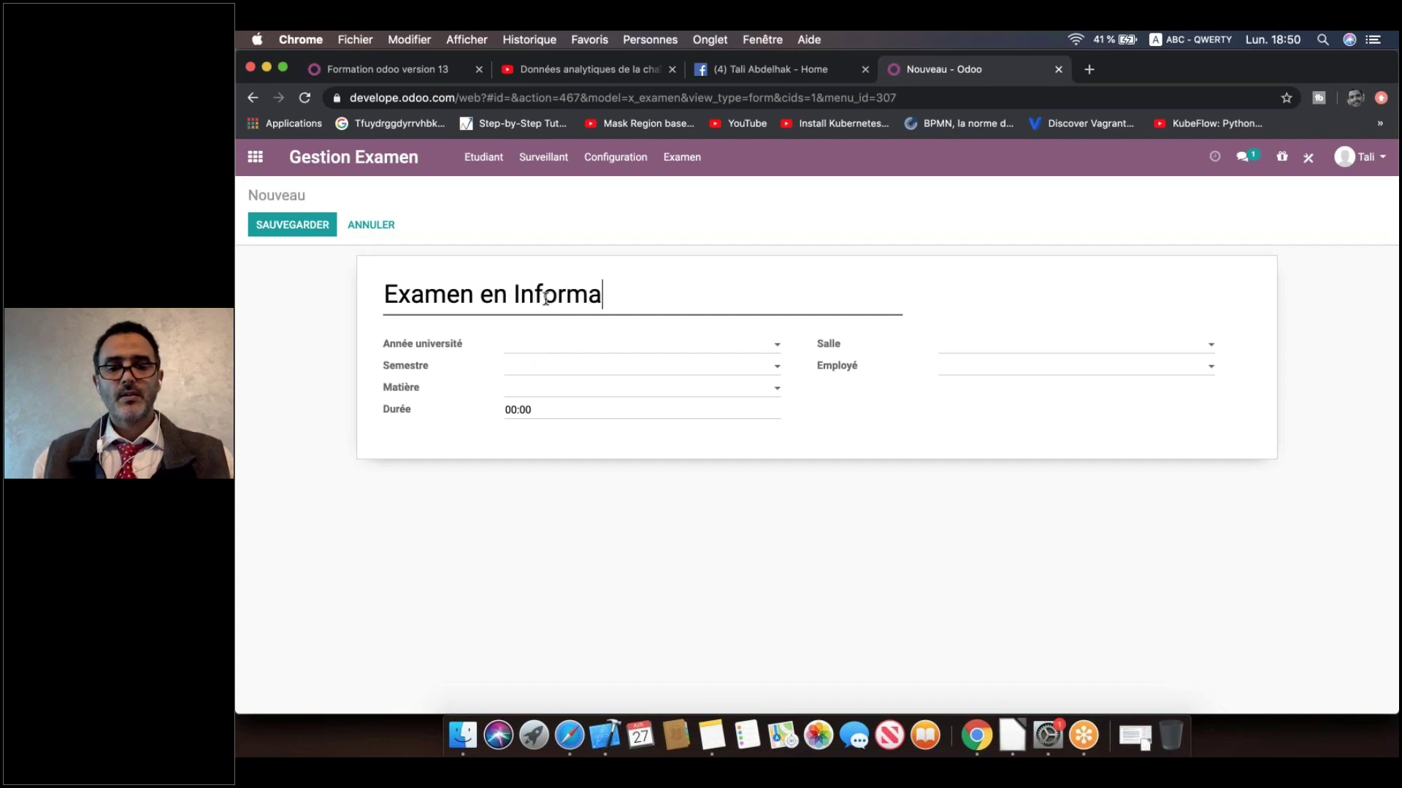
Step: Set Année université to 2019/2020 and create Semsetre 4 as the exam's Semestre value
click(563, 349)
click(573, 368)
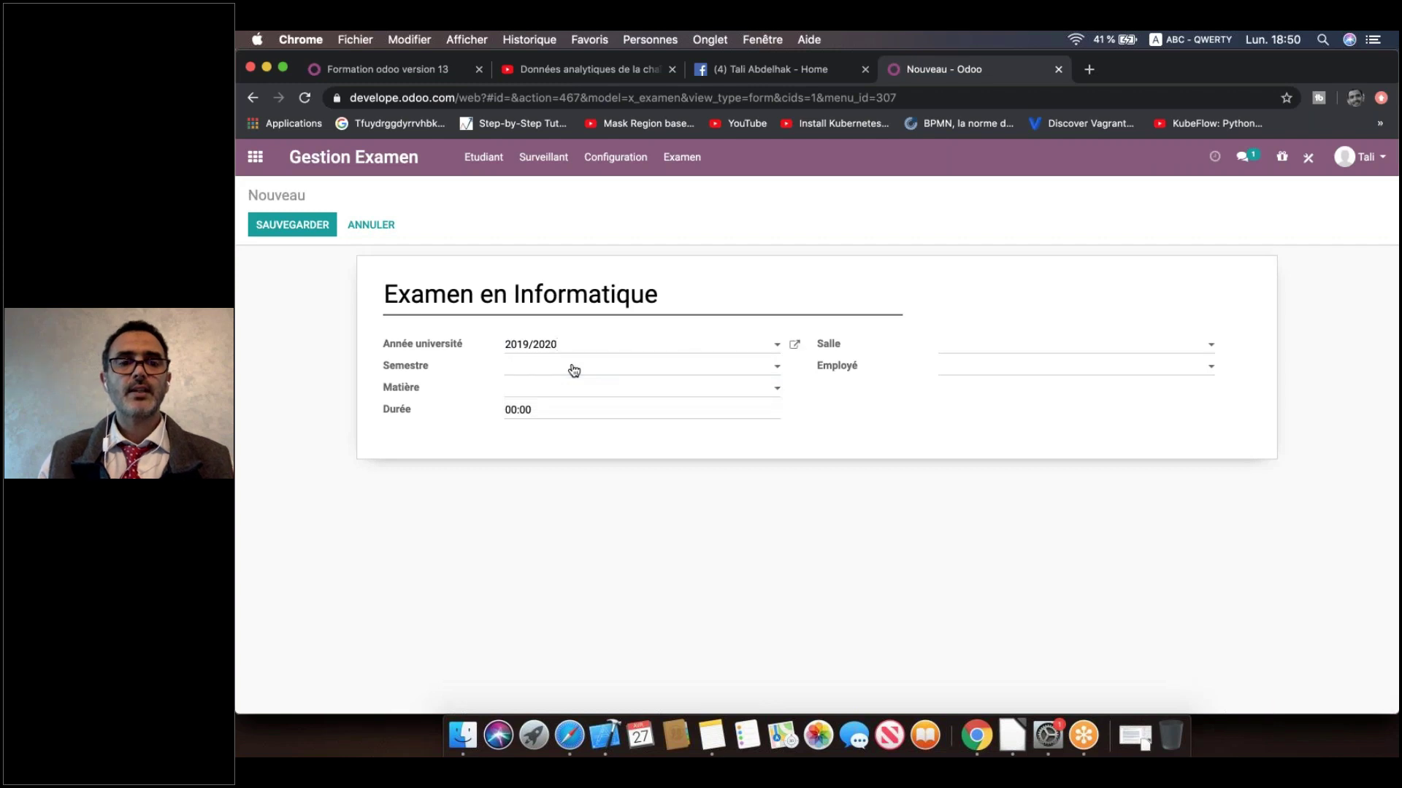
click(574, 370)
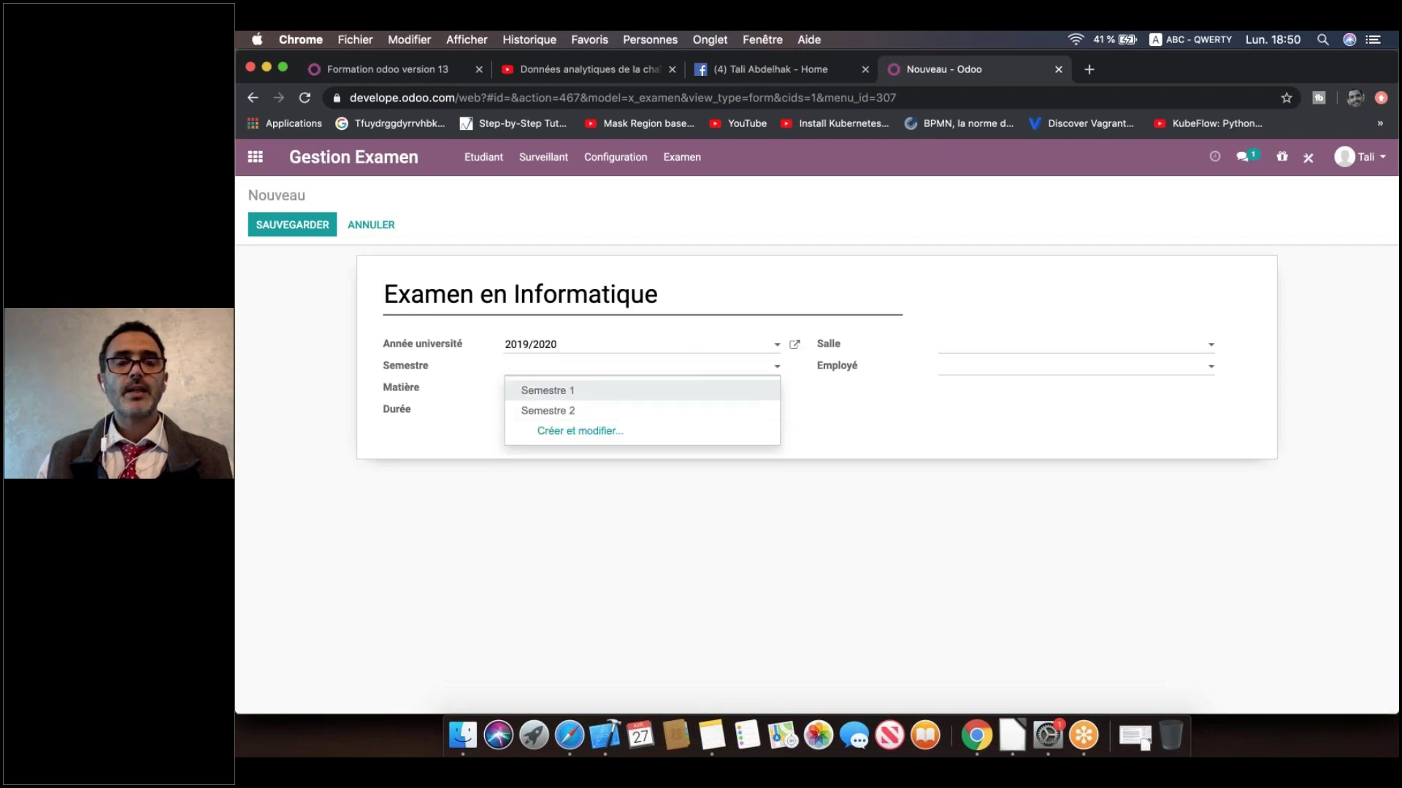
click(582, 371)
text(Sems)
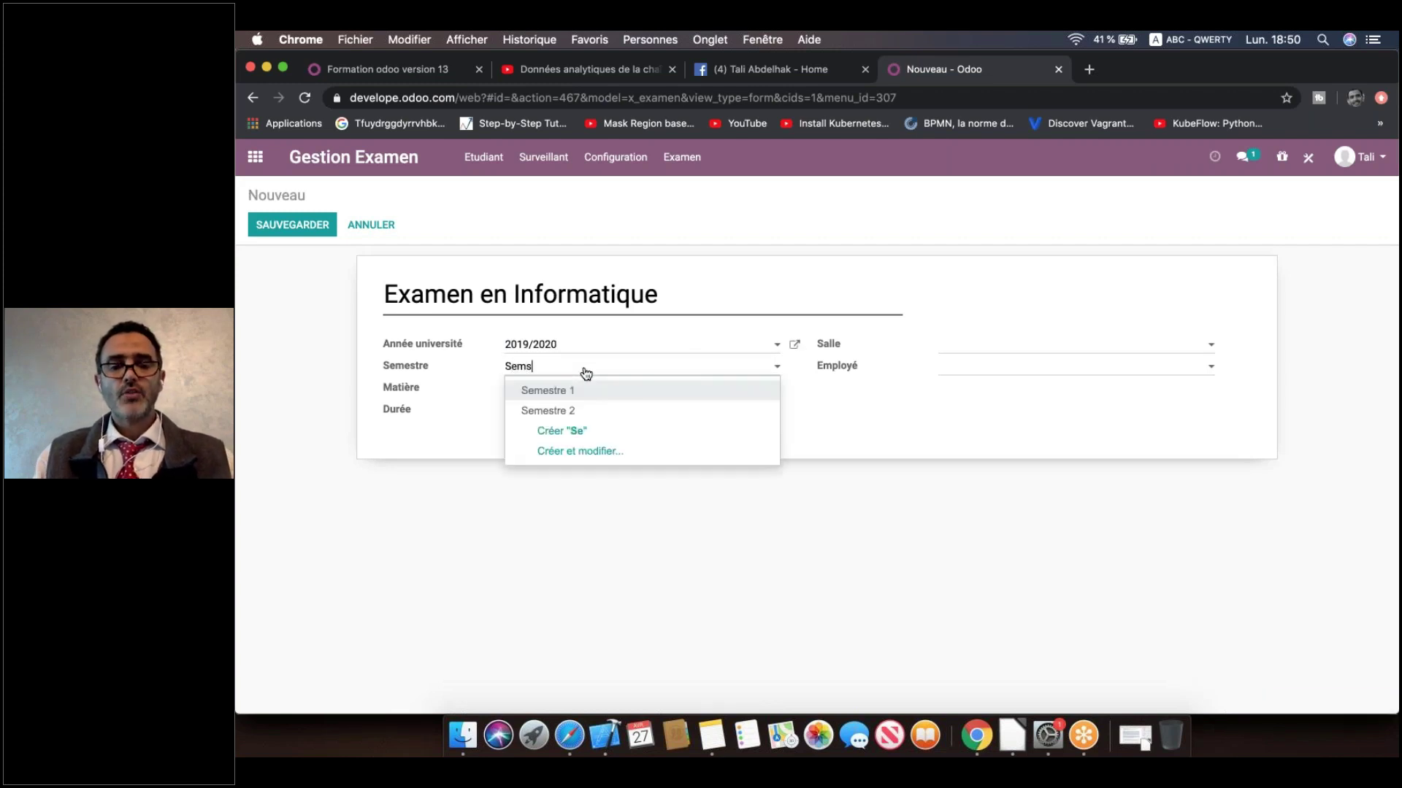
text(tre )
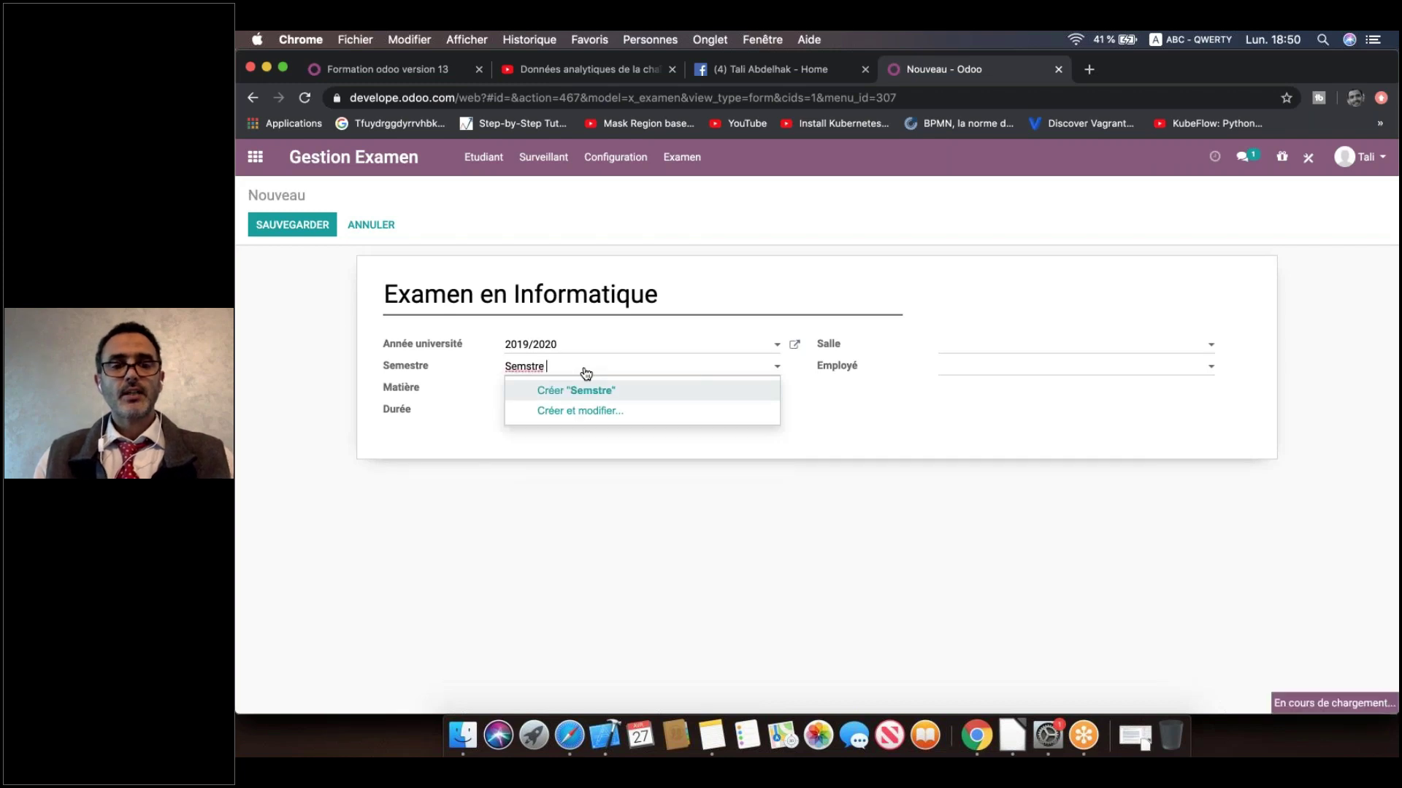
text(4)
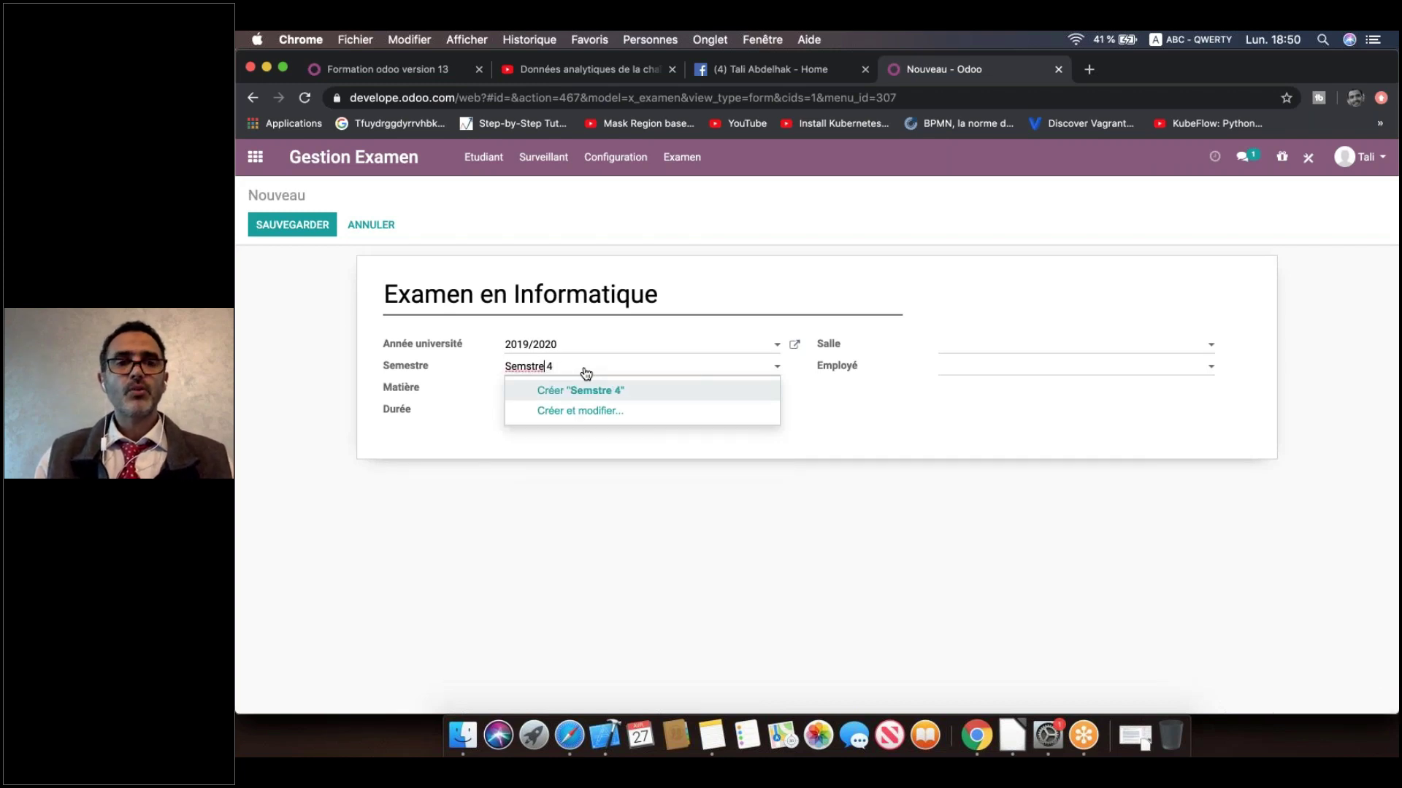
text(e)
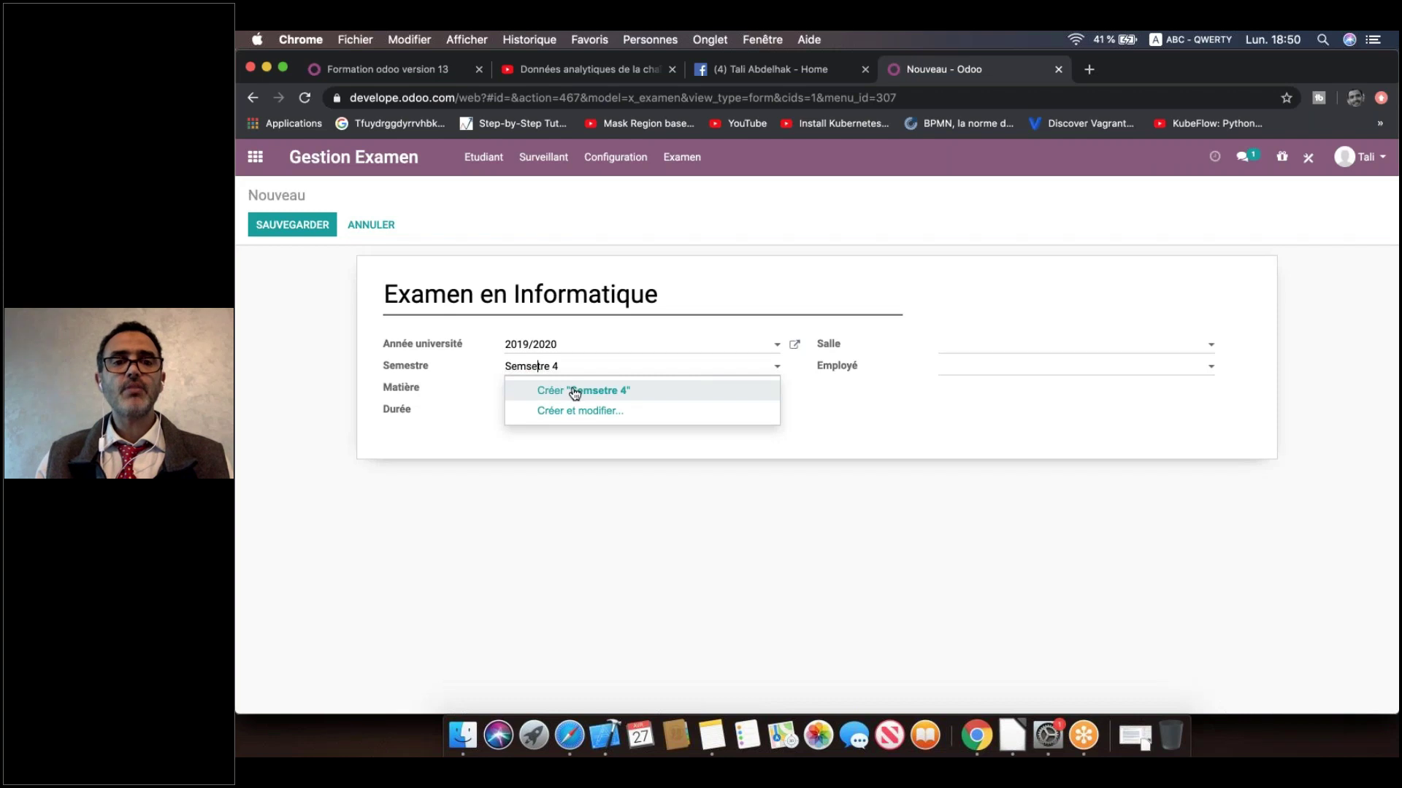
click(574, 392)
Step: Create Informatique de gestion as a new subject for the exam's Matière field
click(573, 392)
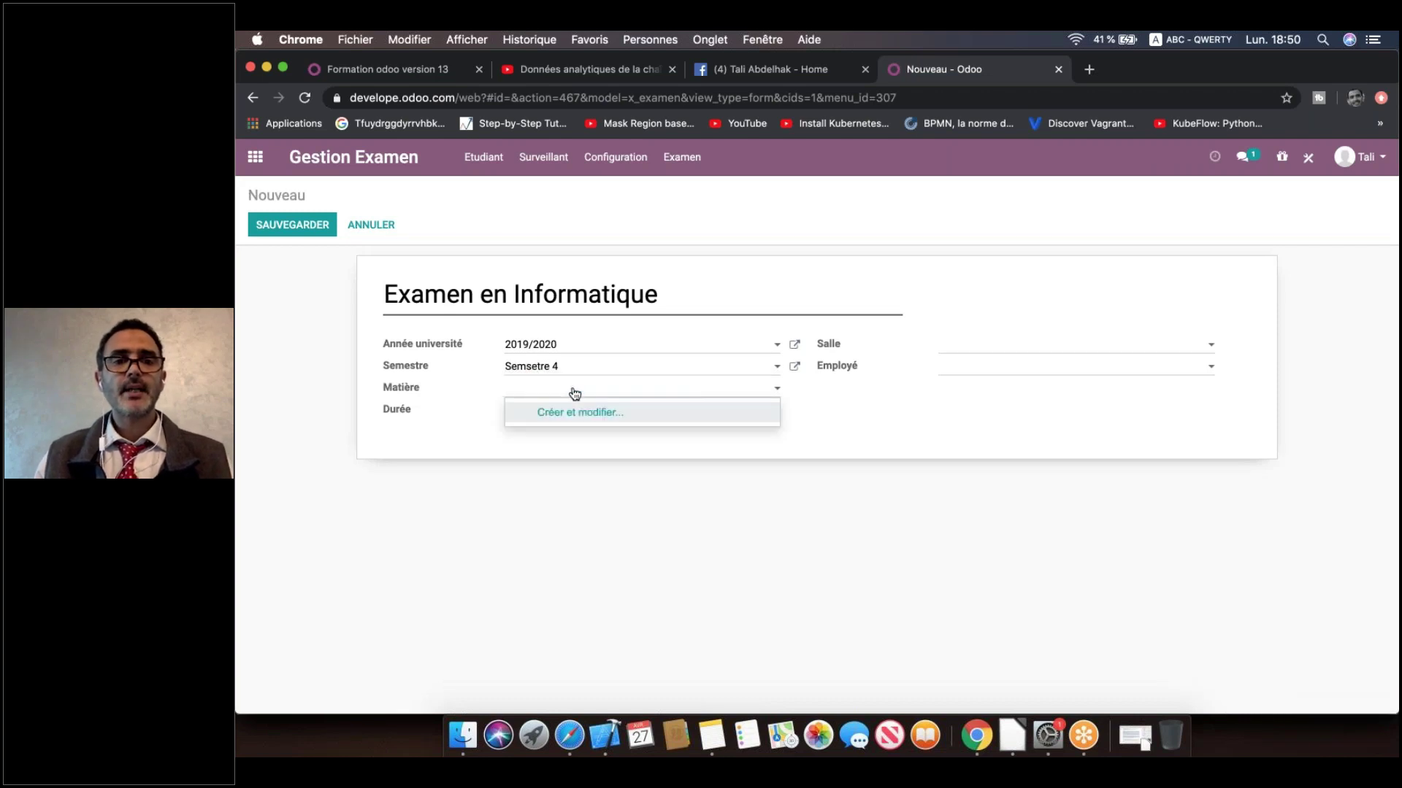
click(574, 392)
text(Informati)
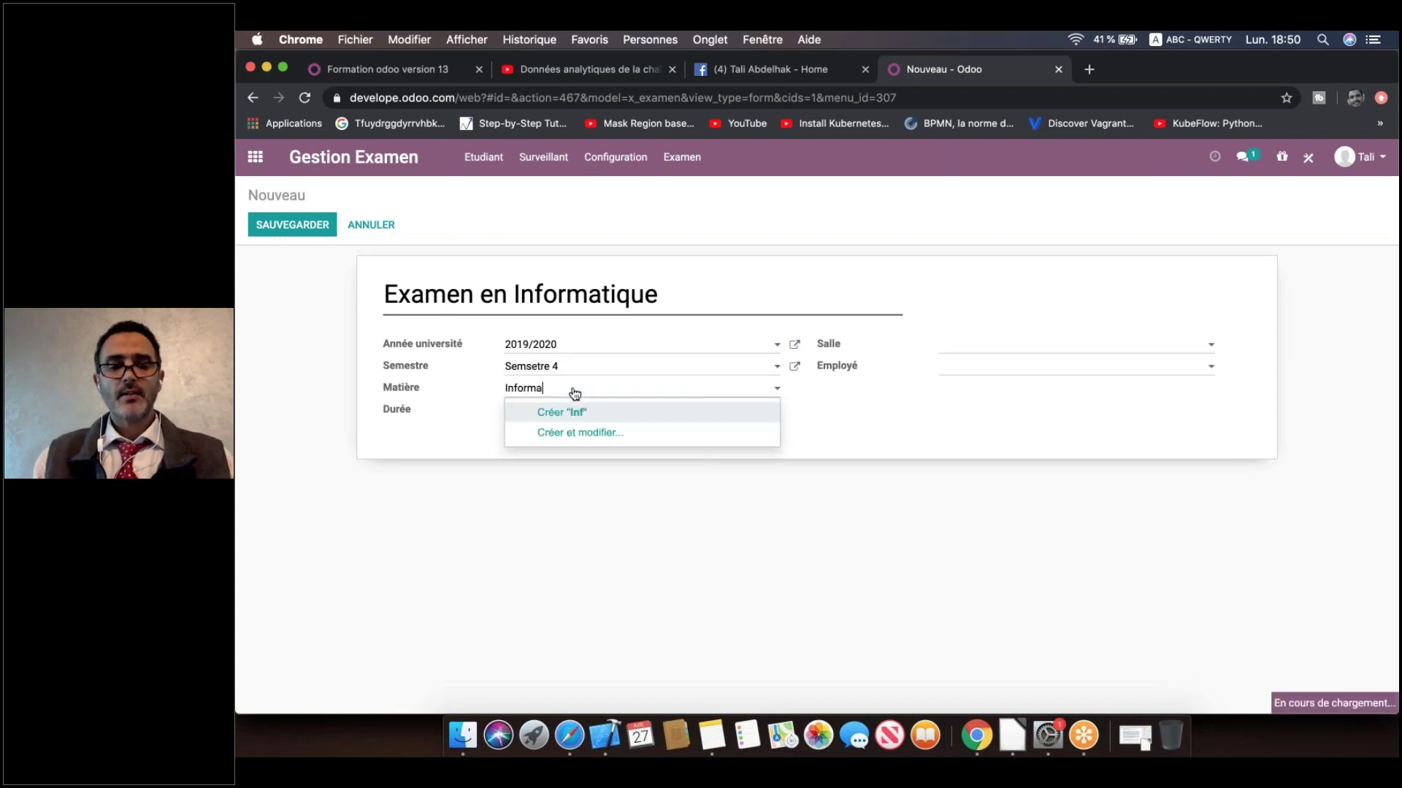
key(BackSpace)
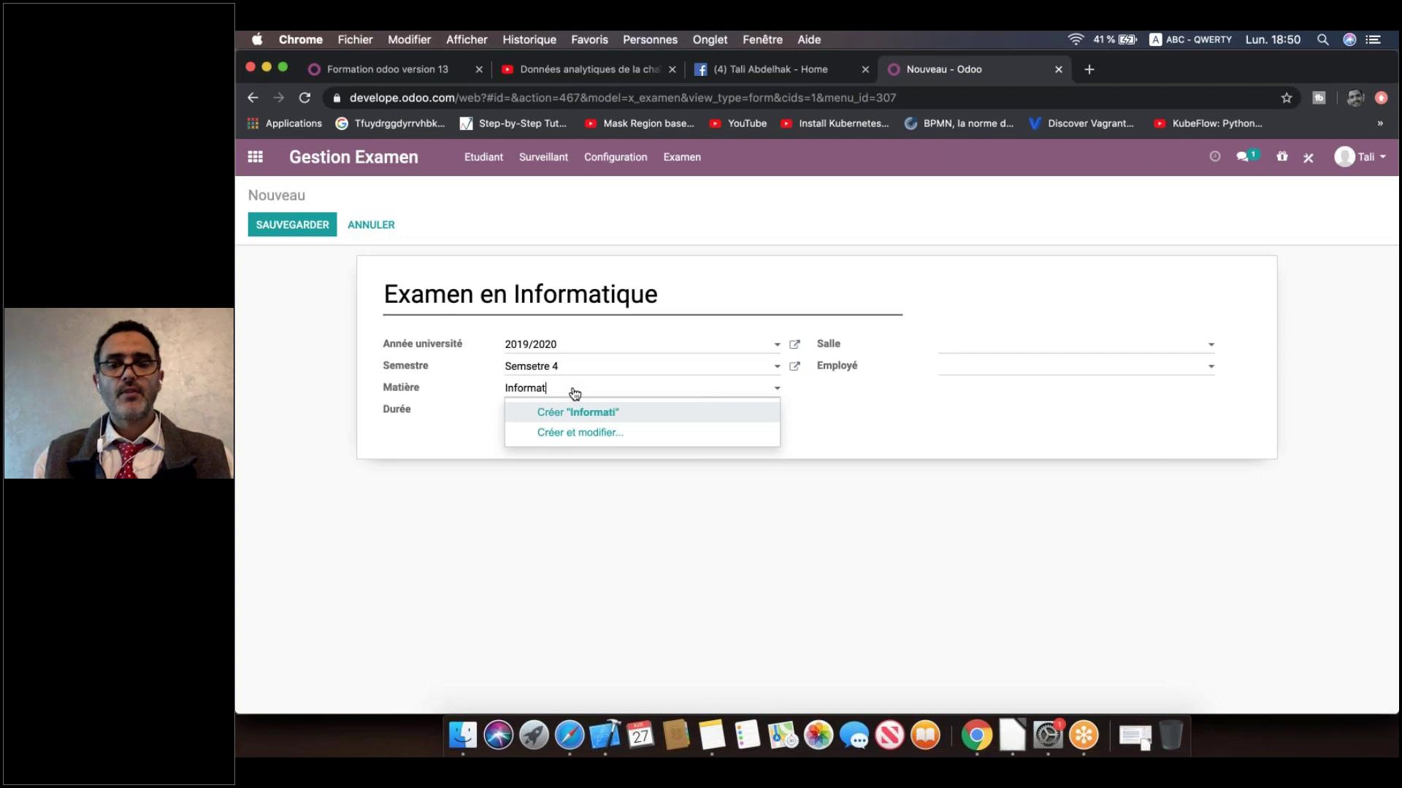
text(que de )
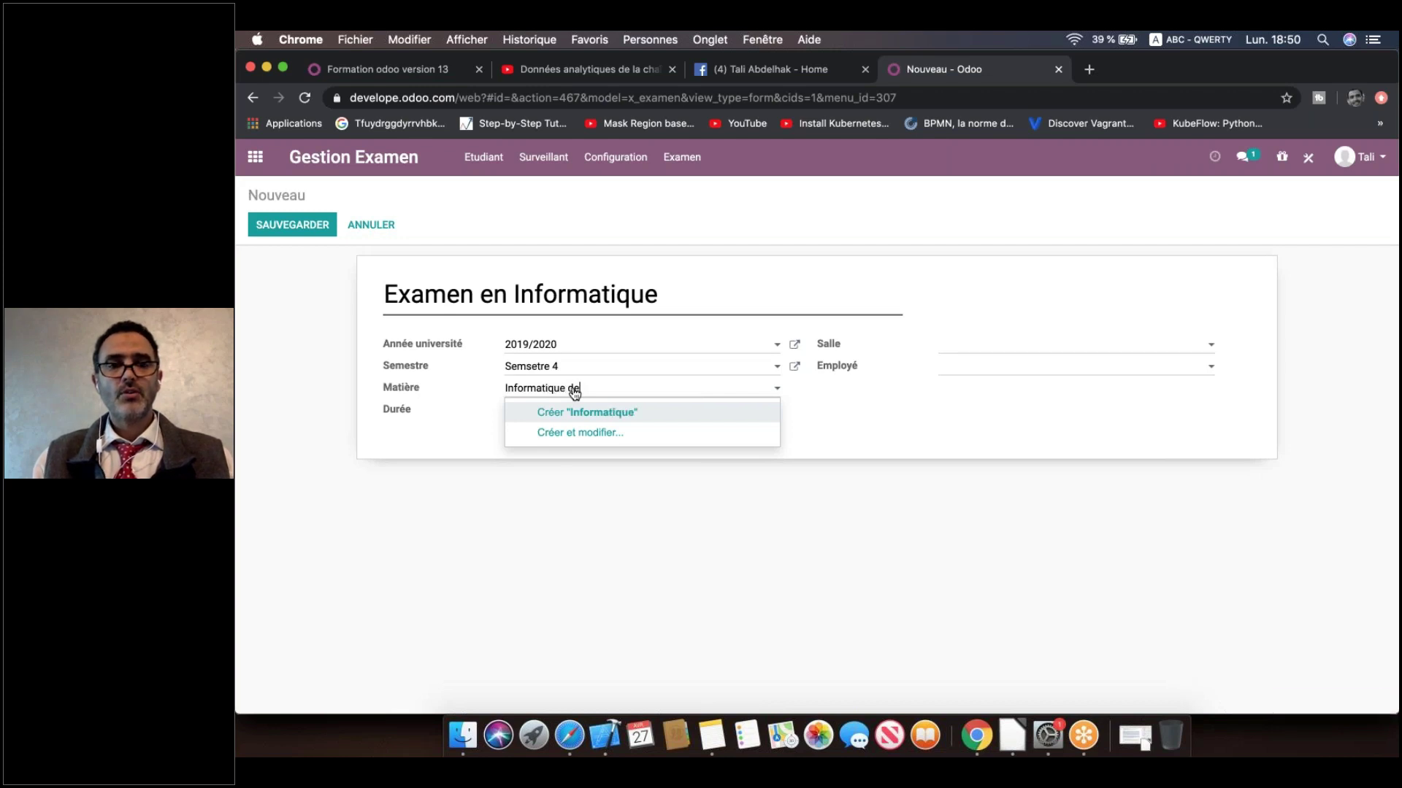
text(gestion)
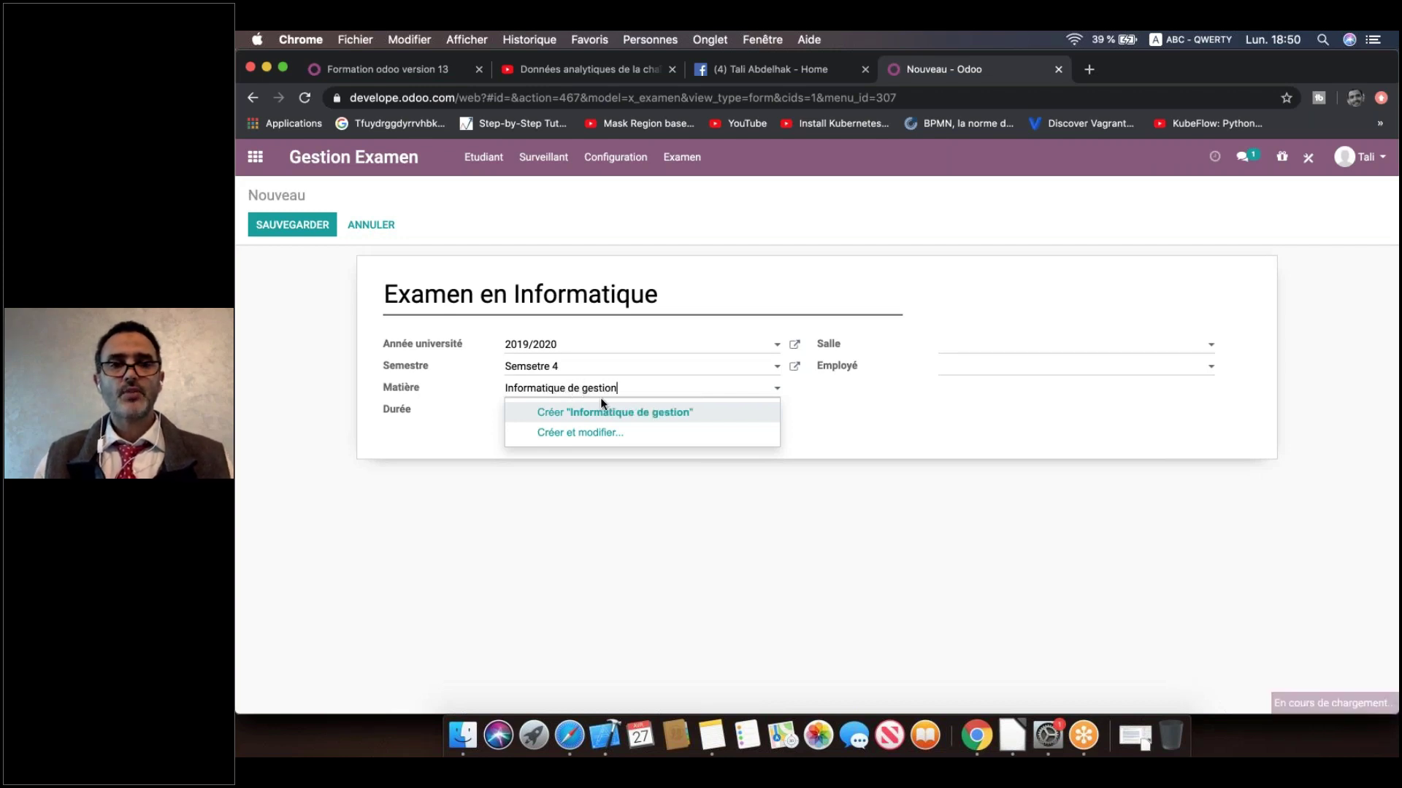
click(603, 413)
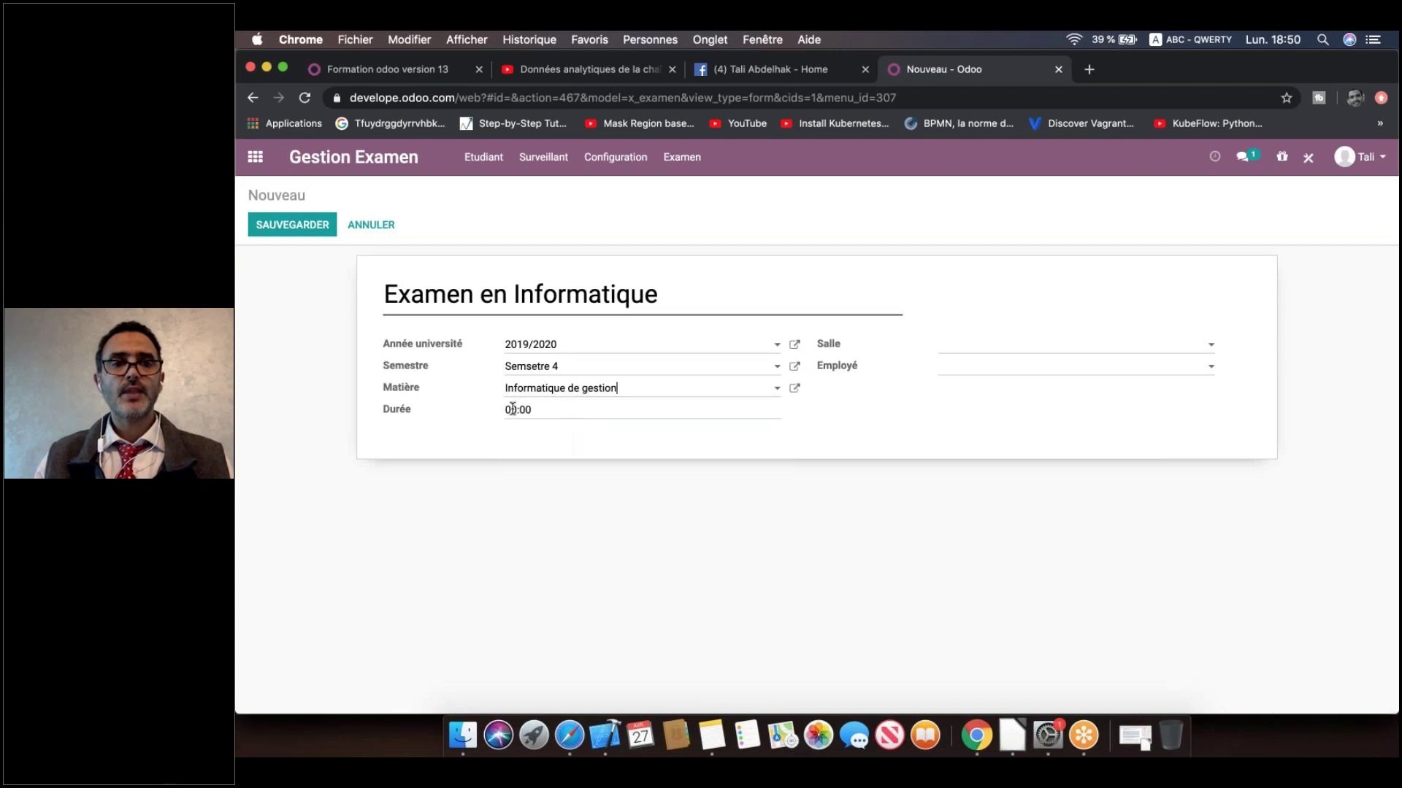
Step: Set the exam's Durée to 01:30 and its Salle to Salle 1
text(01:0)
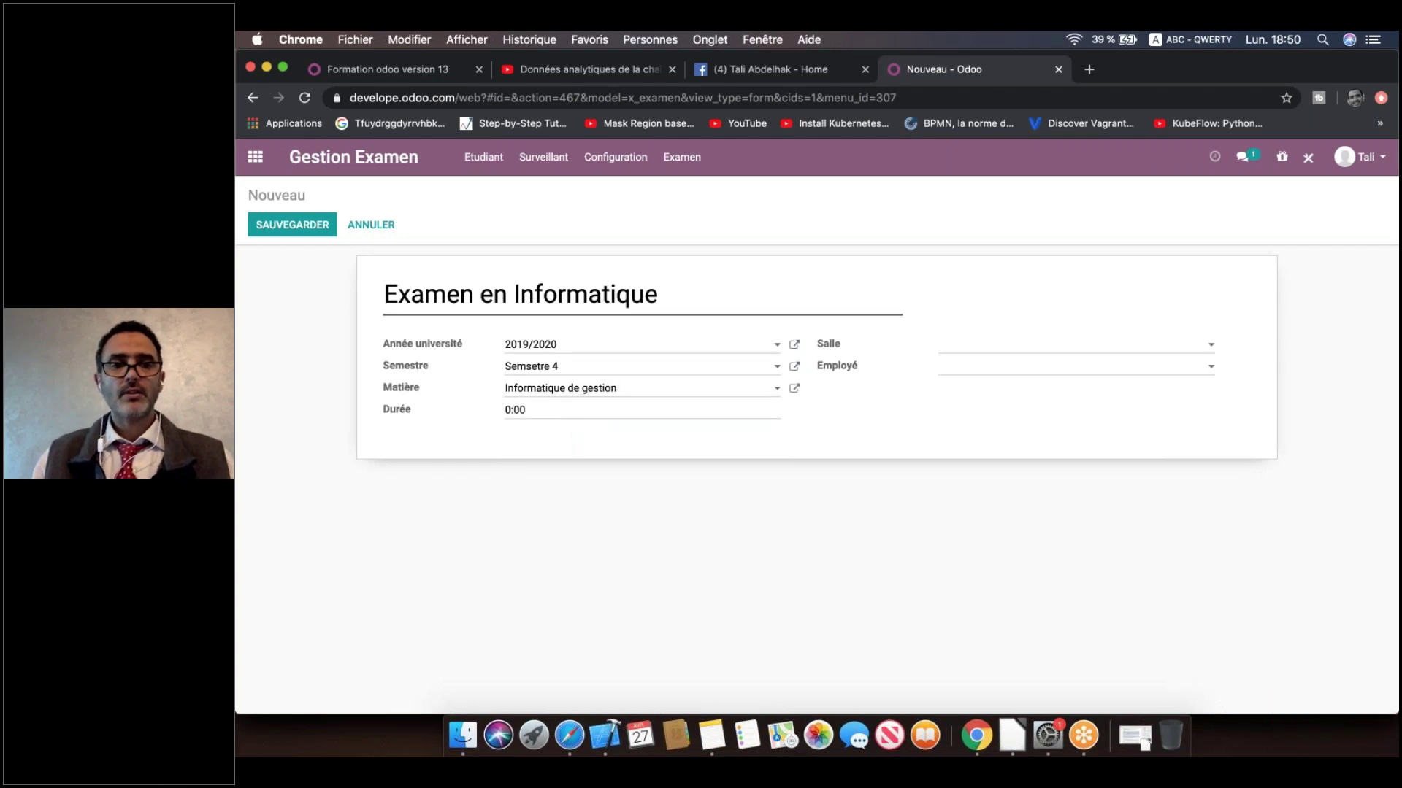
key(BackSpace)
text(30)
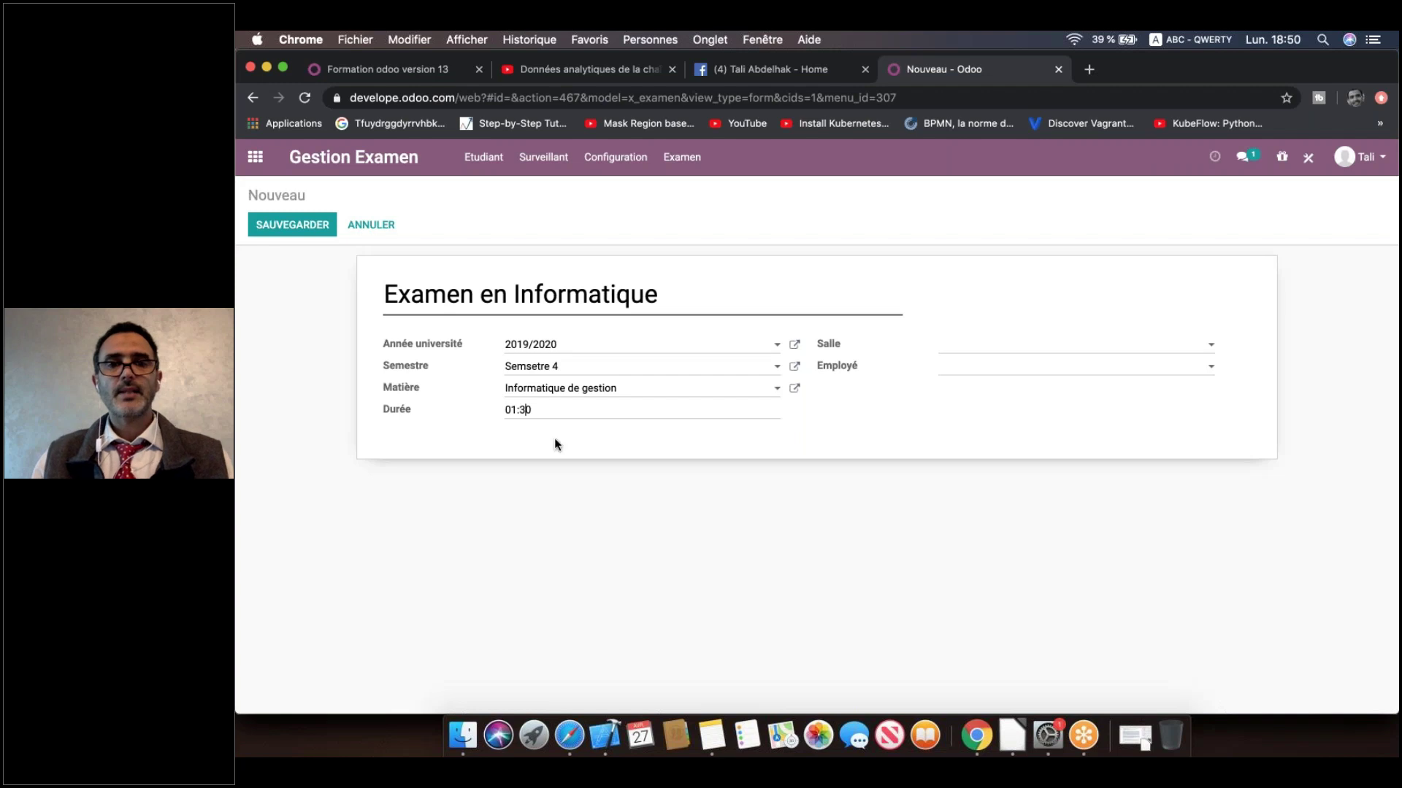
click(1029, 357)
click(1009, 373)
Step: View the choices offered by the Employé field without picking one
click(1010, 373)
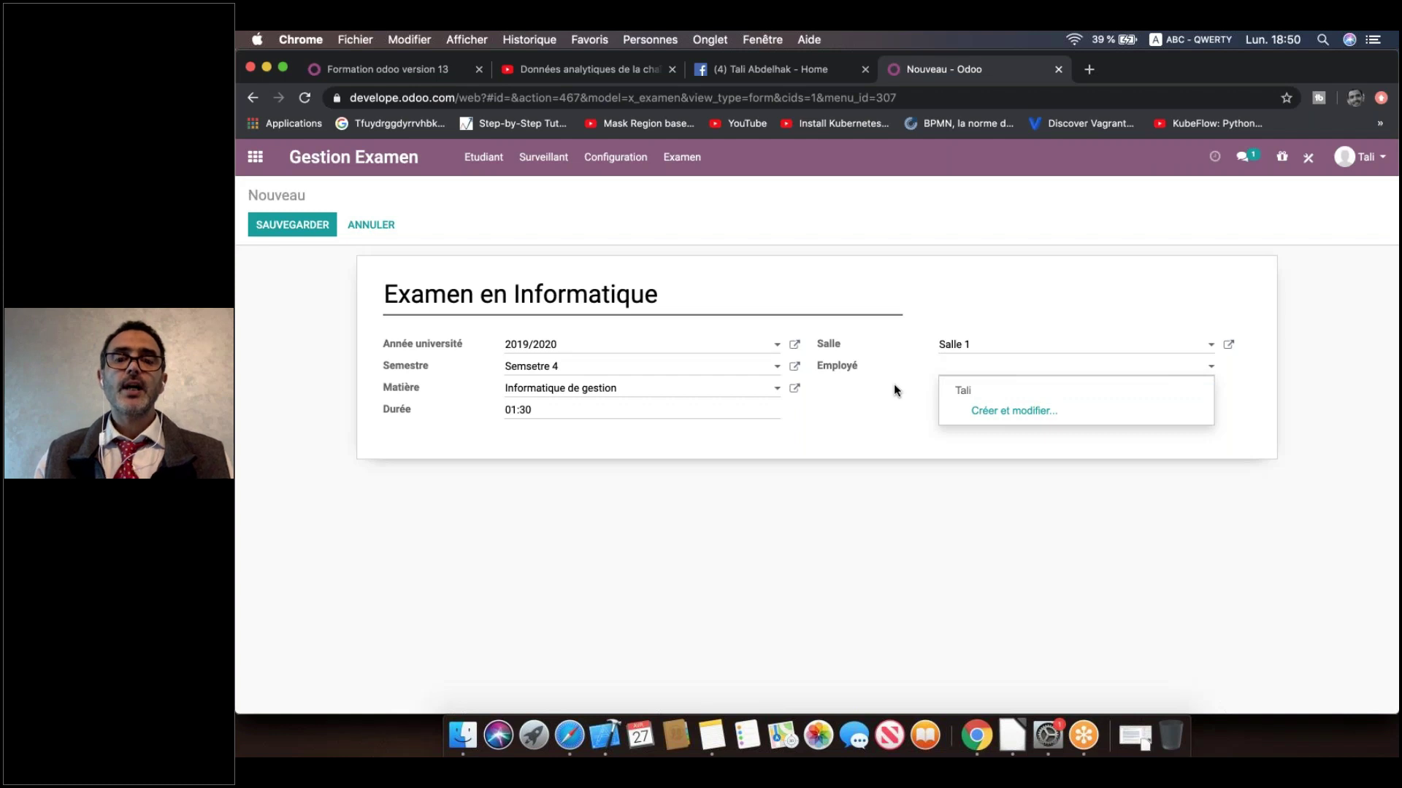
click(894, 385)
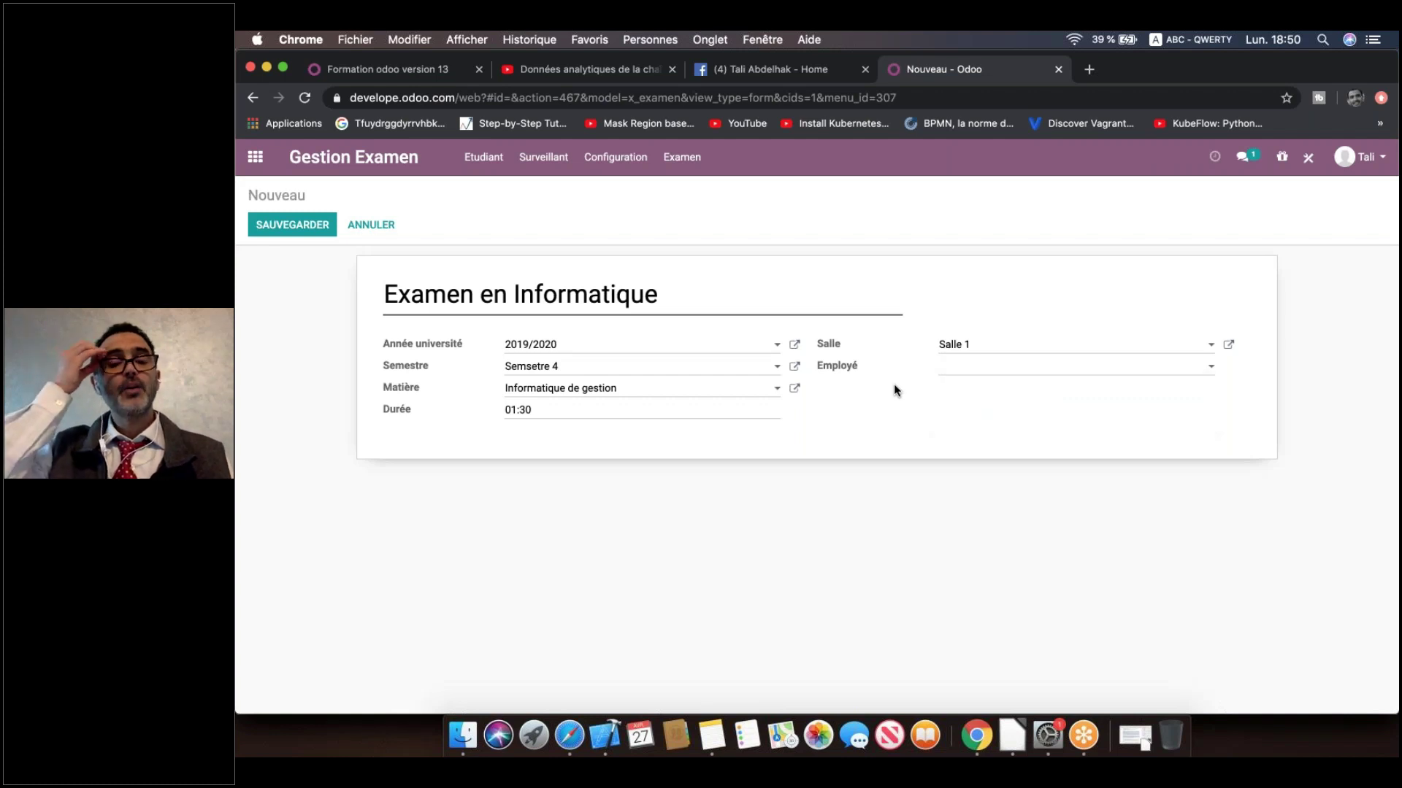
click(767, 352)
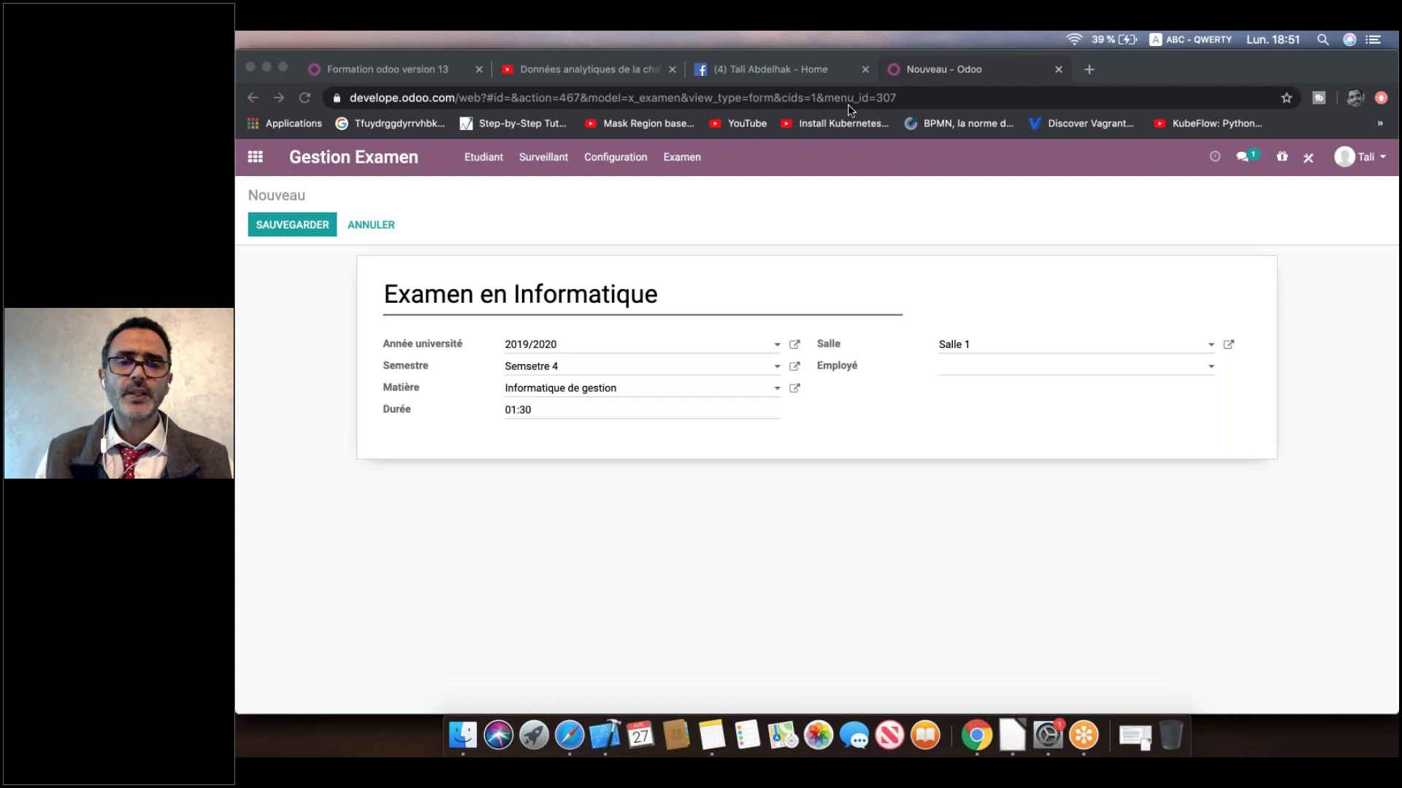
Step: Reopen the exam form in Studio, discarding the unsaved exam record
click(1308, 158)
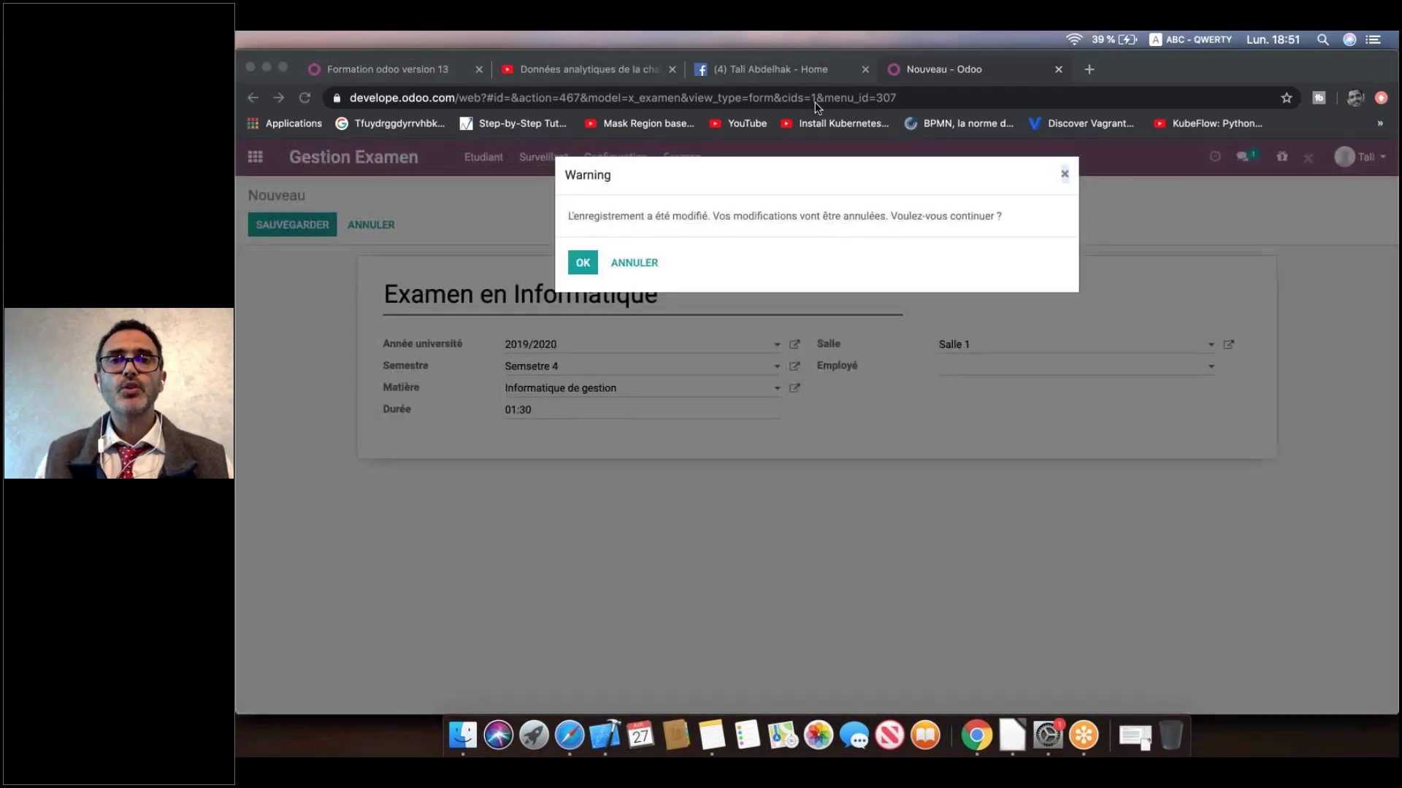
click(581, 263)
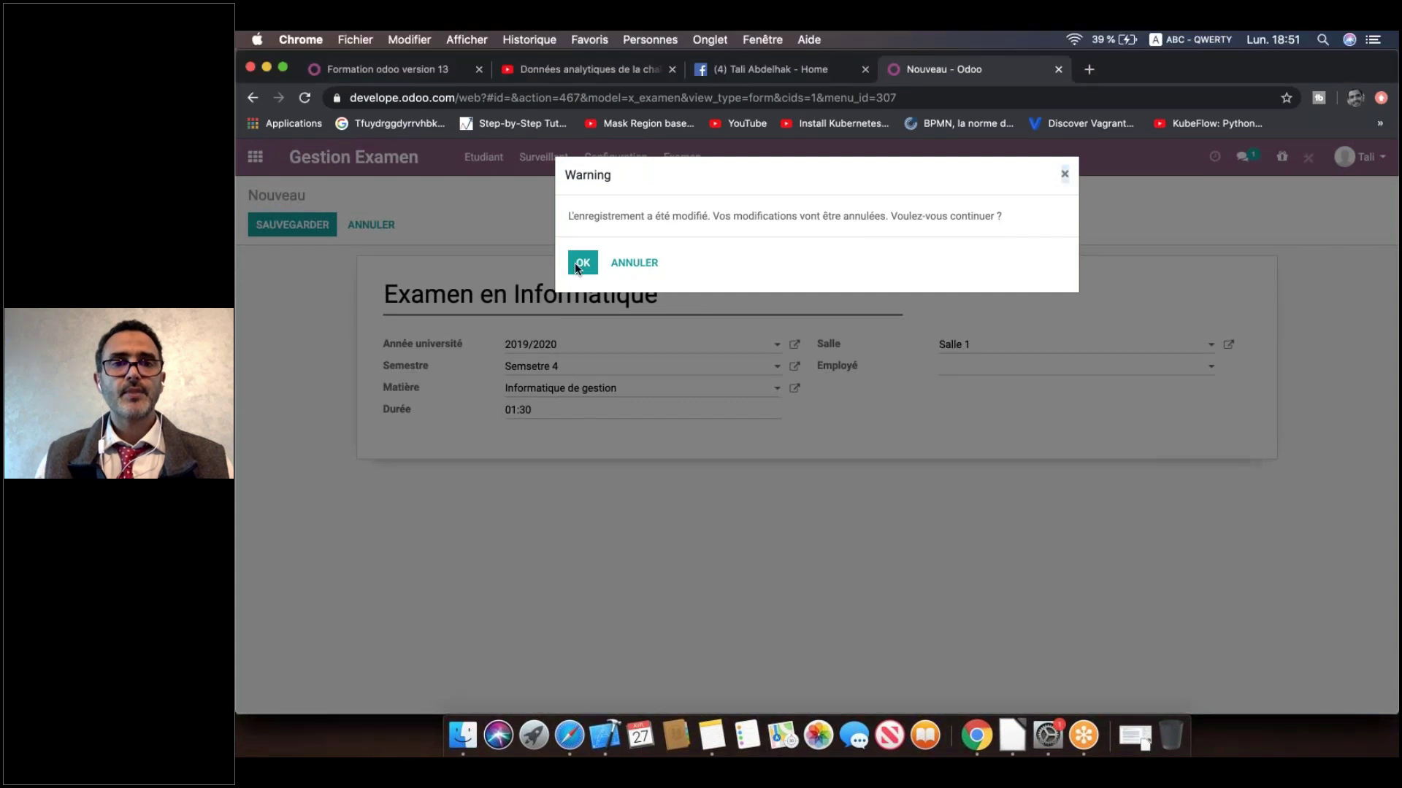
click(582, 263)
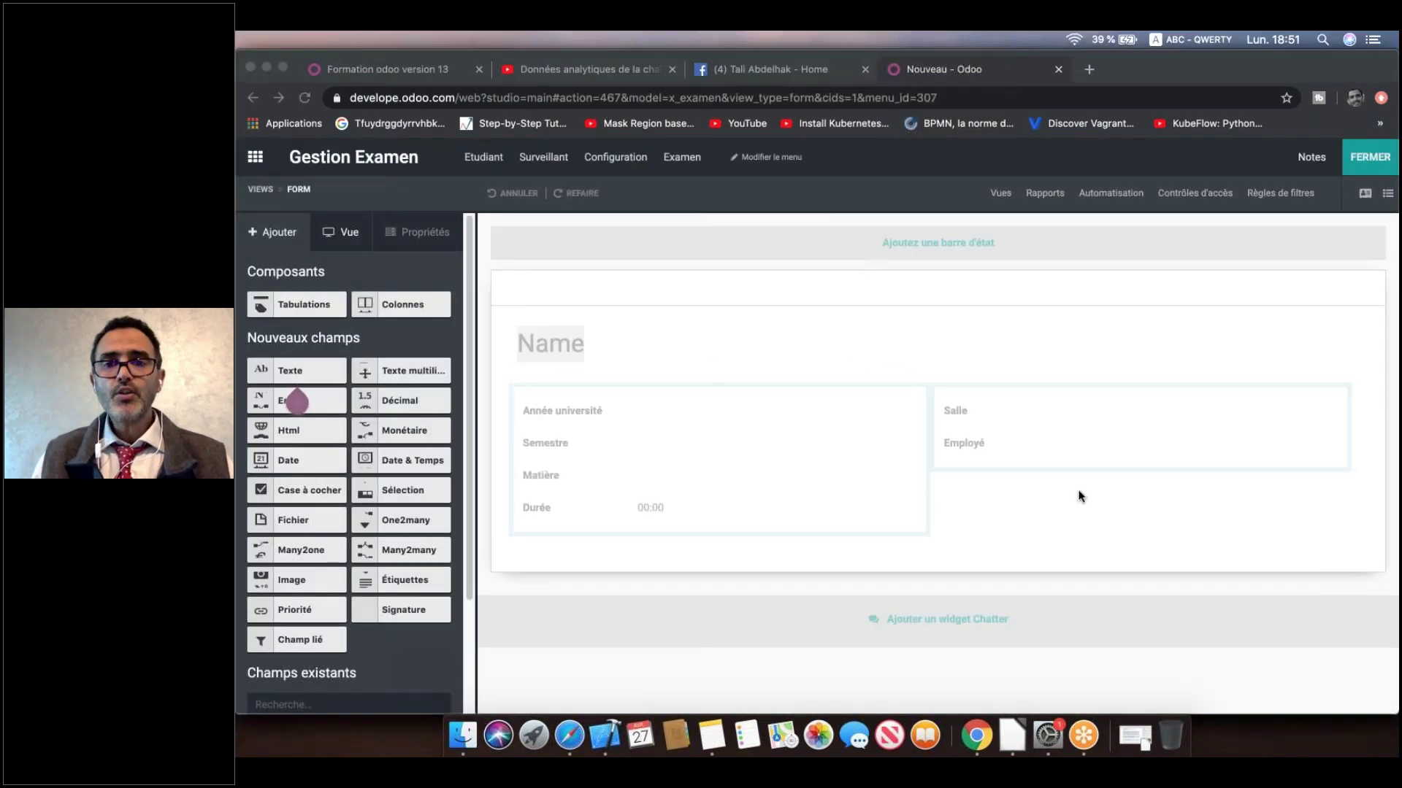
Step: Remove the Many2one Employé field below Salle from the form view
click(979, 450)
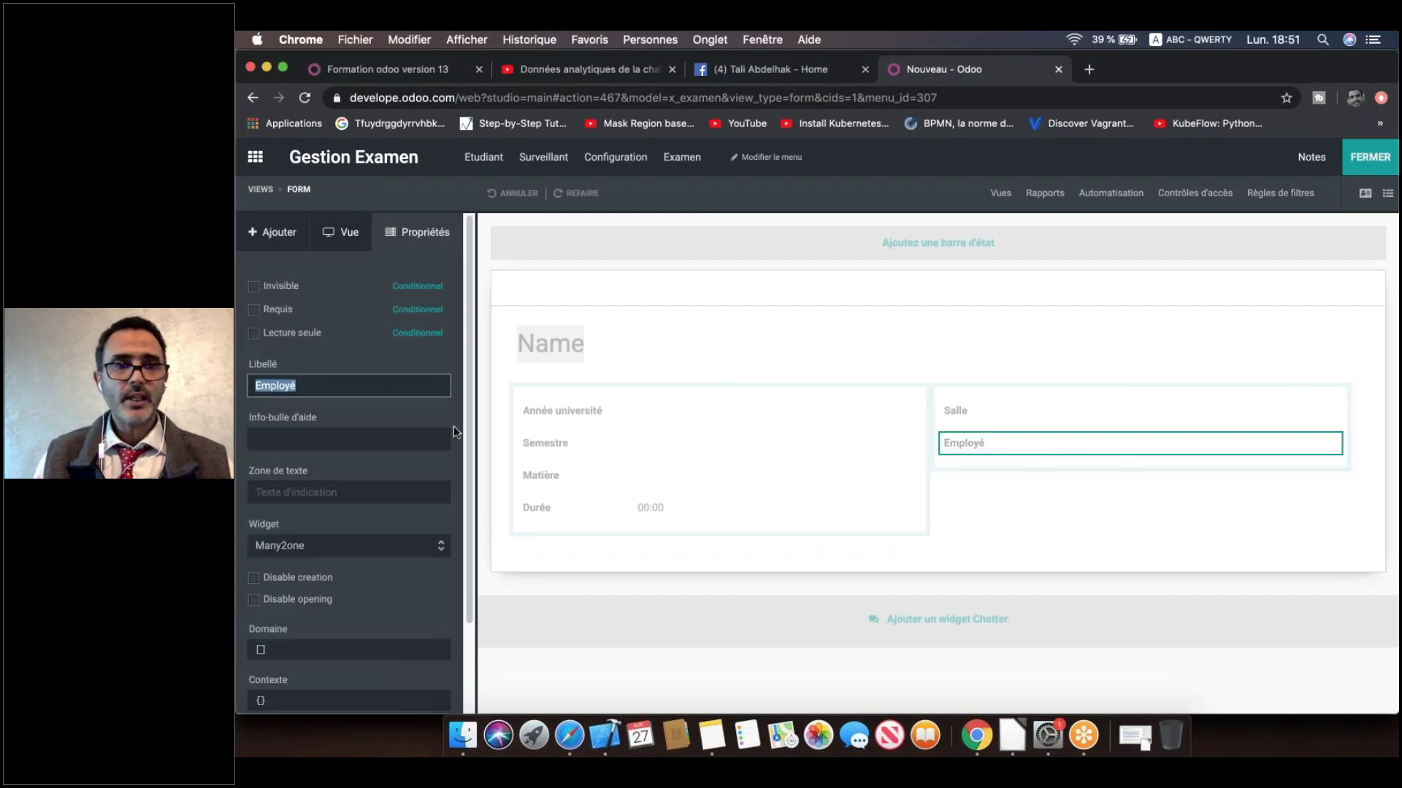
scroll(346, 671, down, 3)
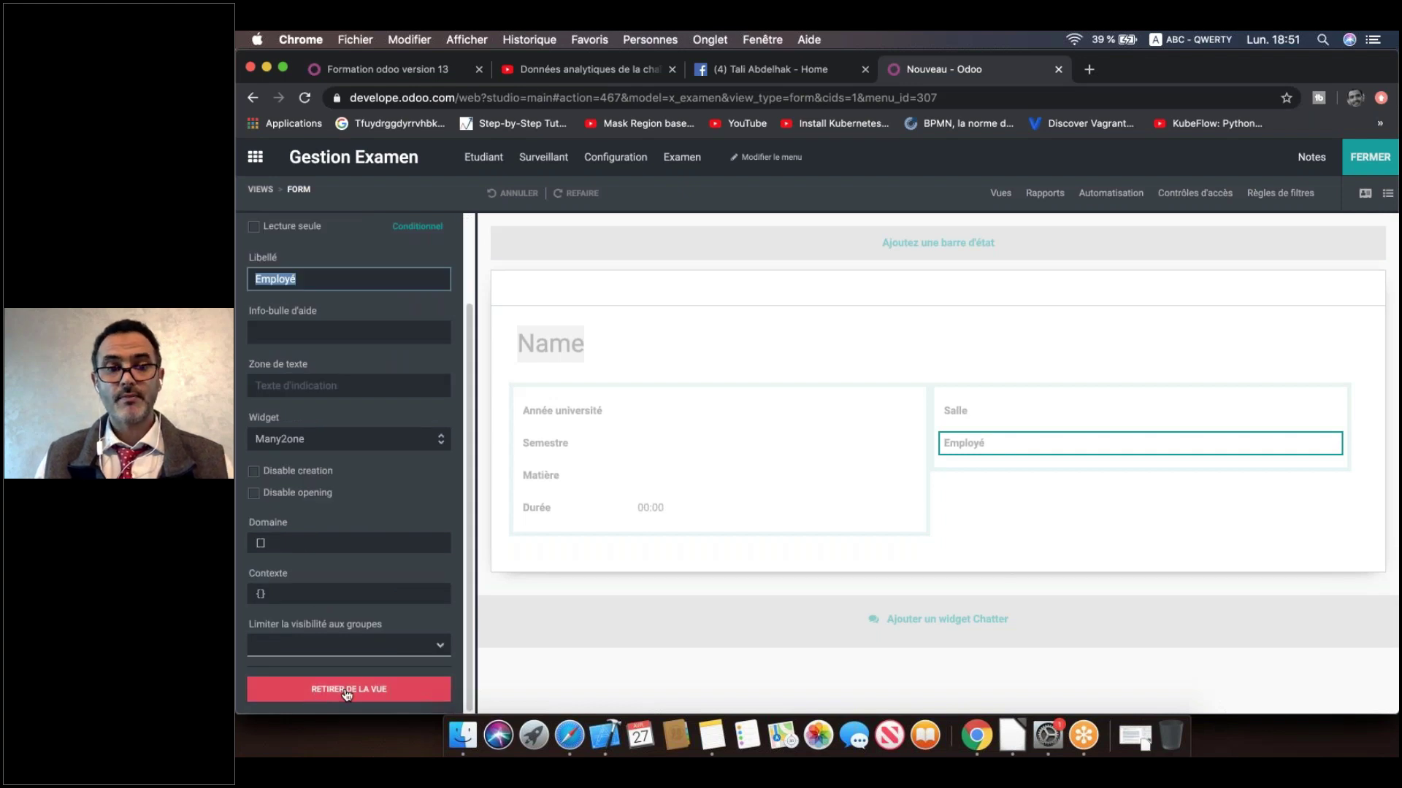
click(347, 690)
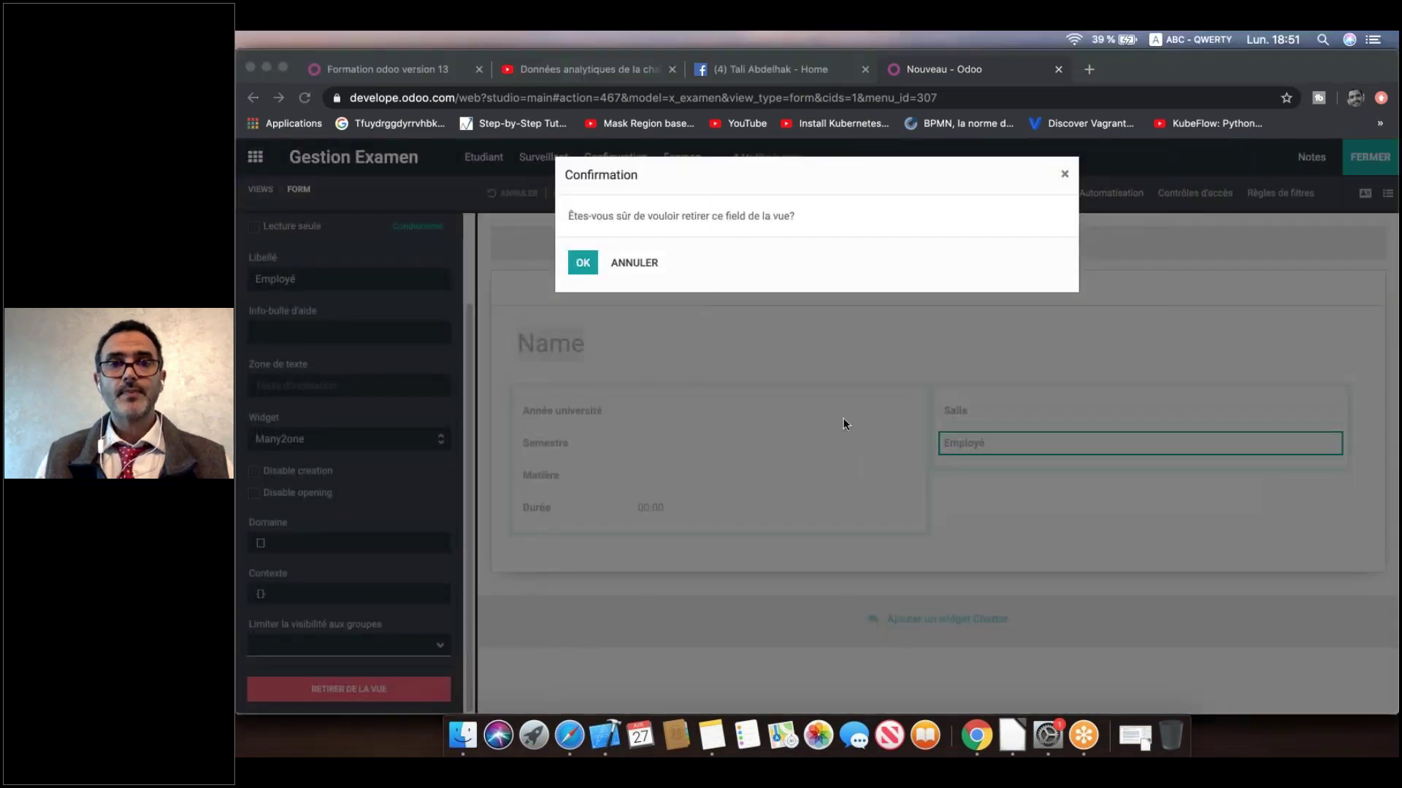
click(589, 259)
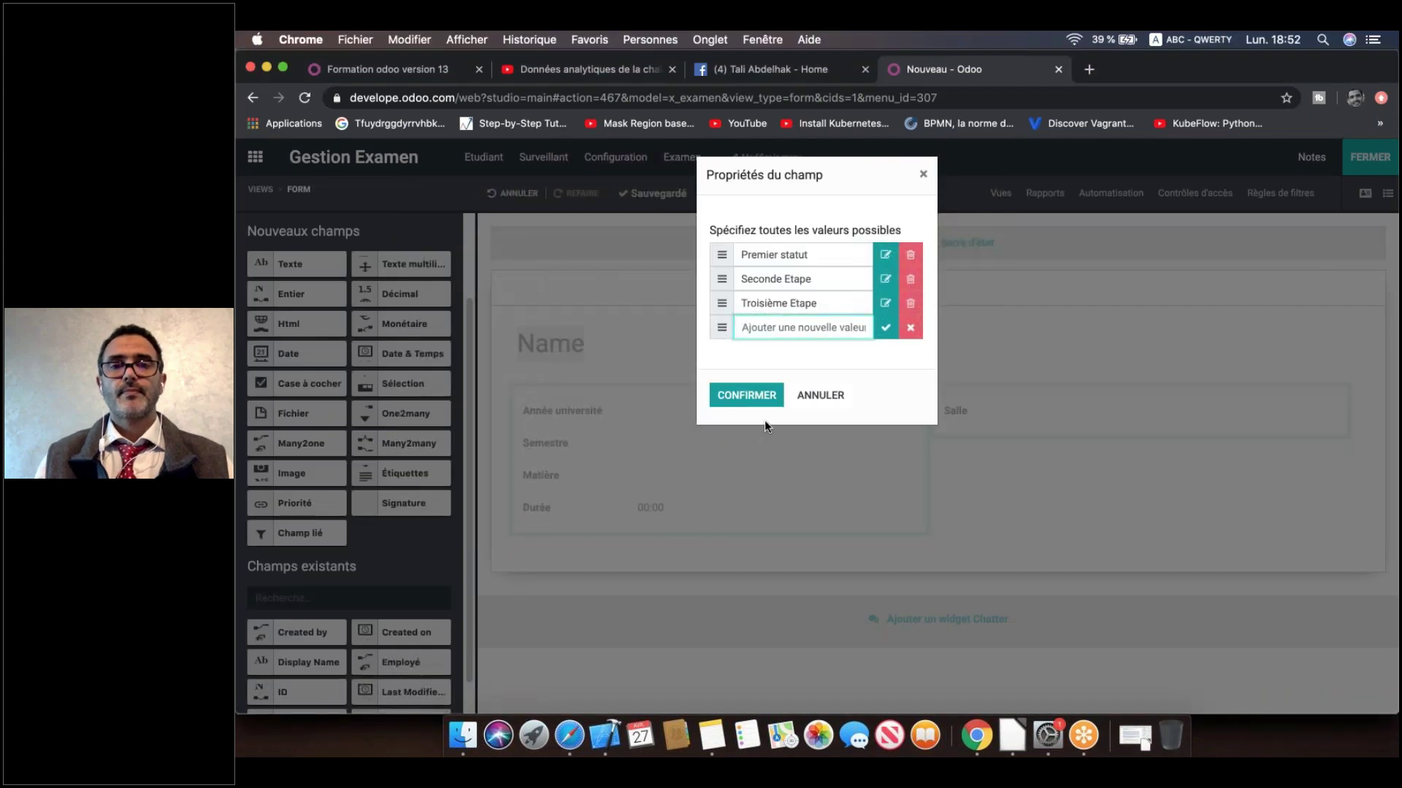
click(823, 400)
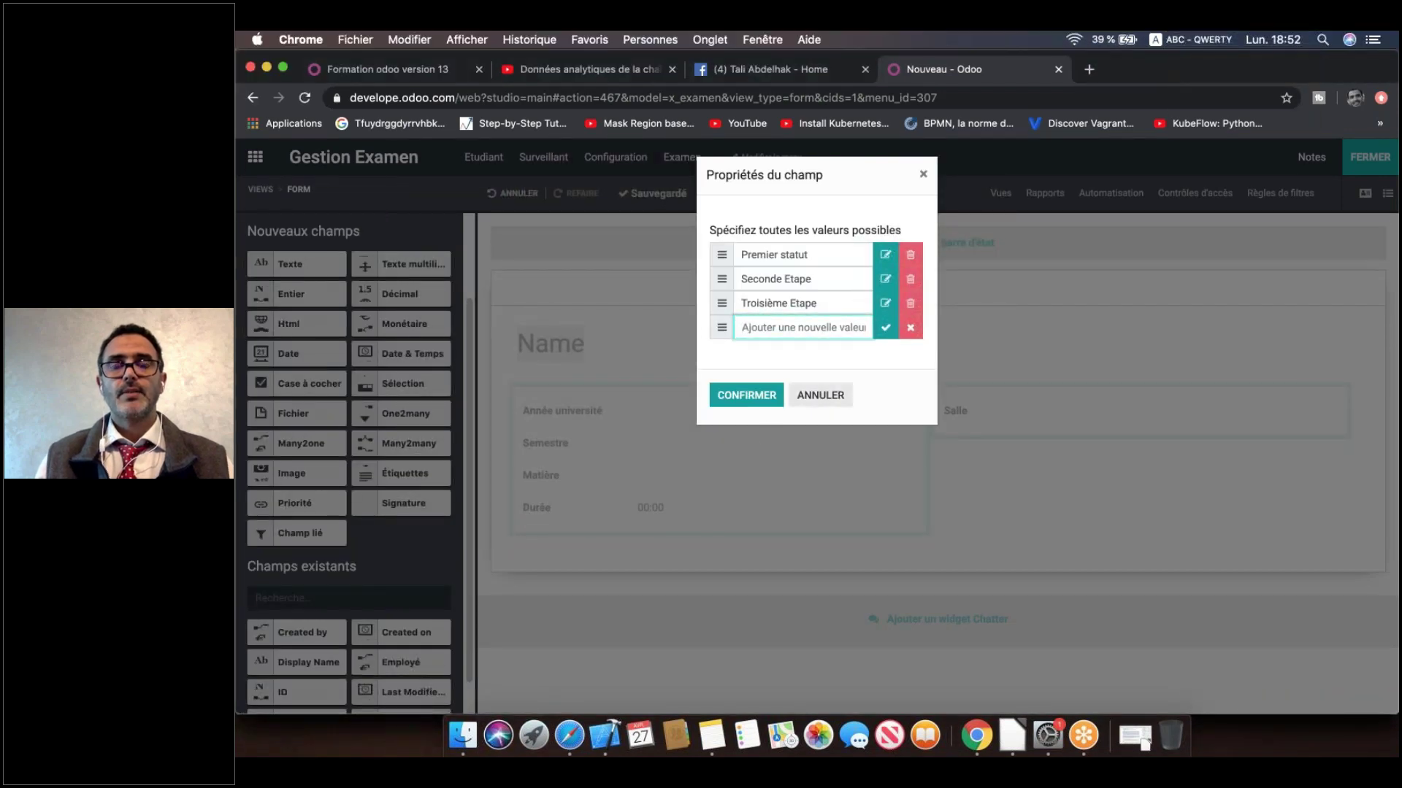
click(1120, 363)
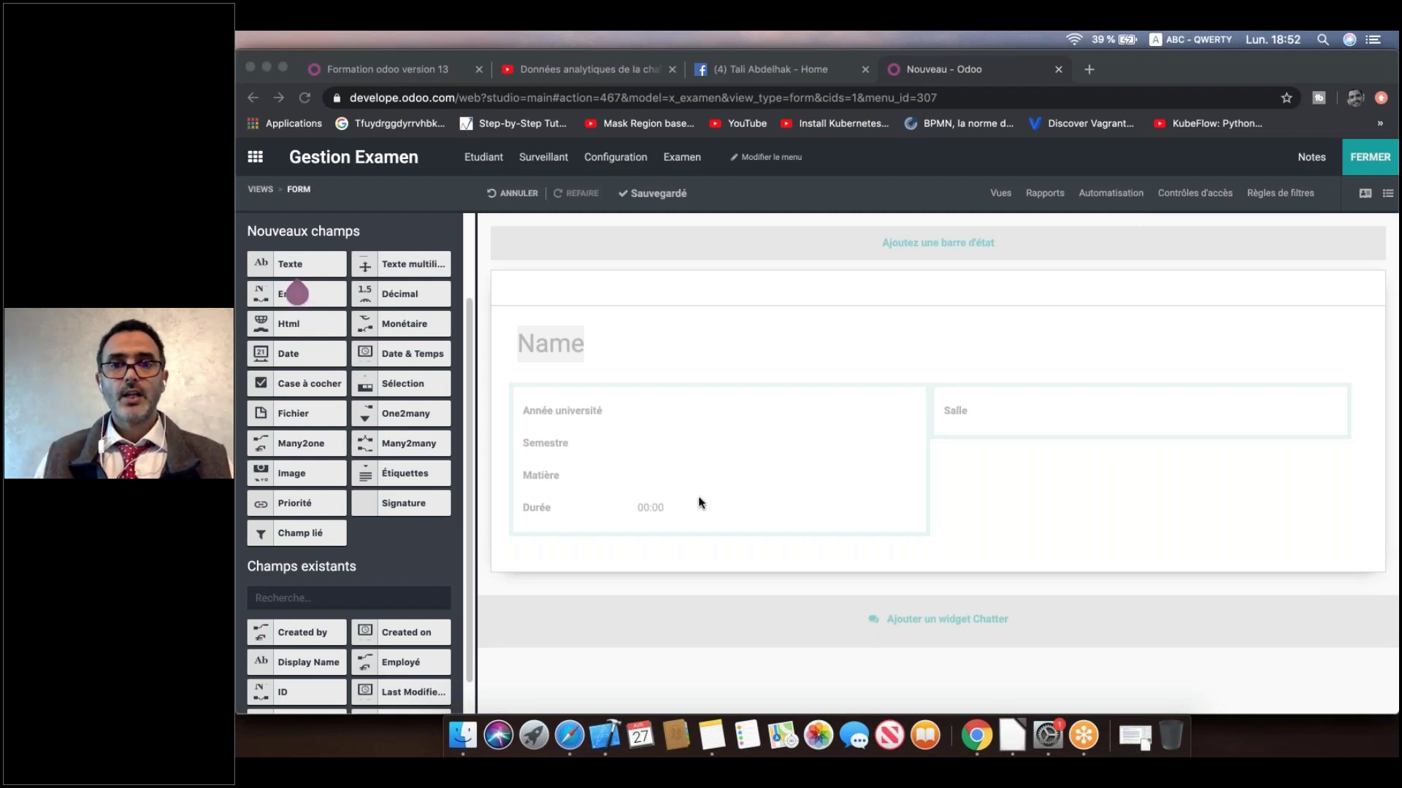
Step: Add a Many2many field below Salle, related to the Employé model
click(361, 445)
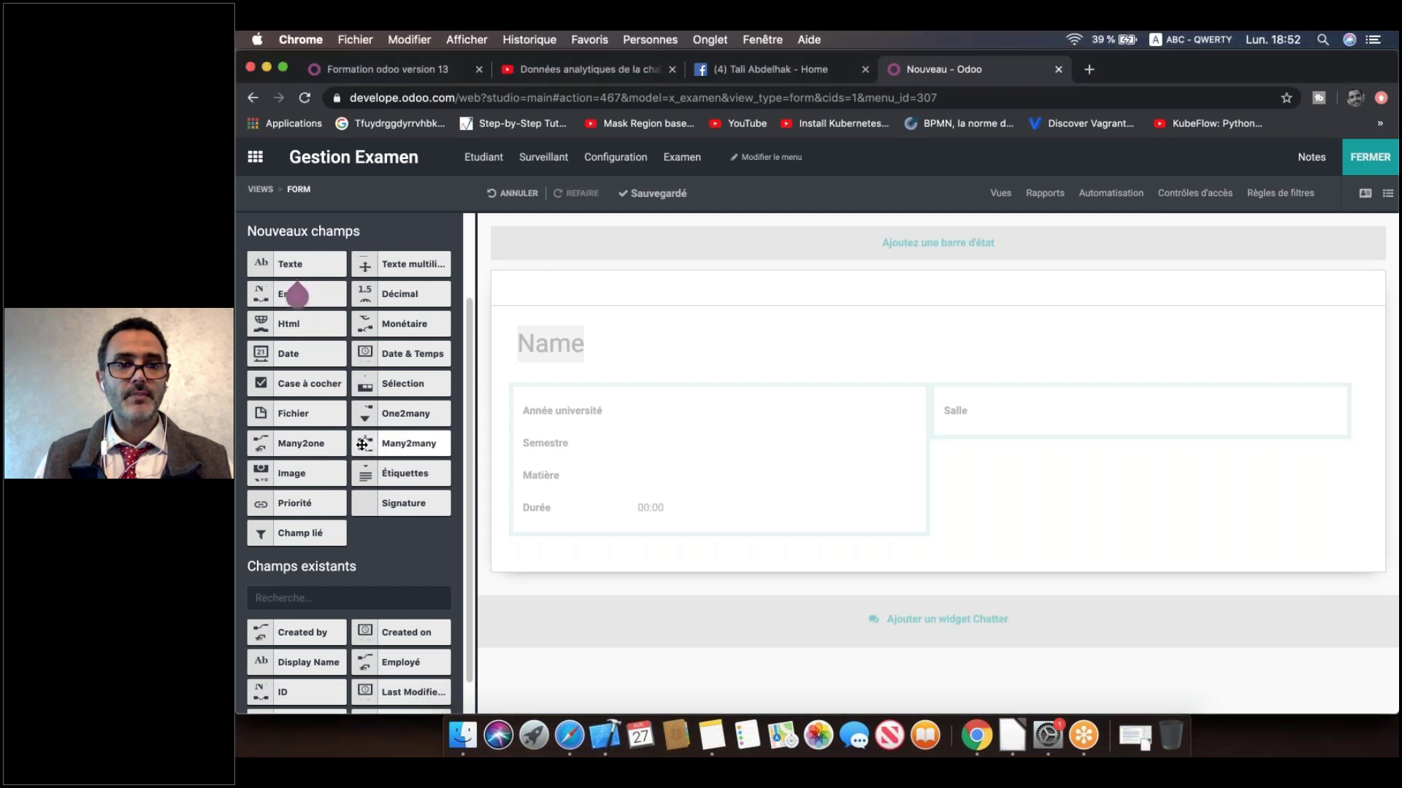
drag(361, 445, 1035, 430)
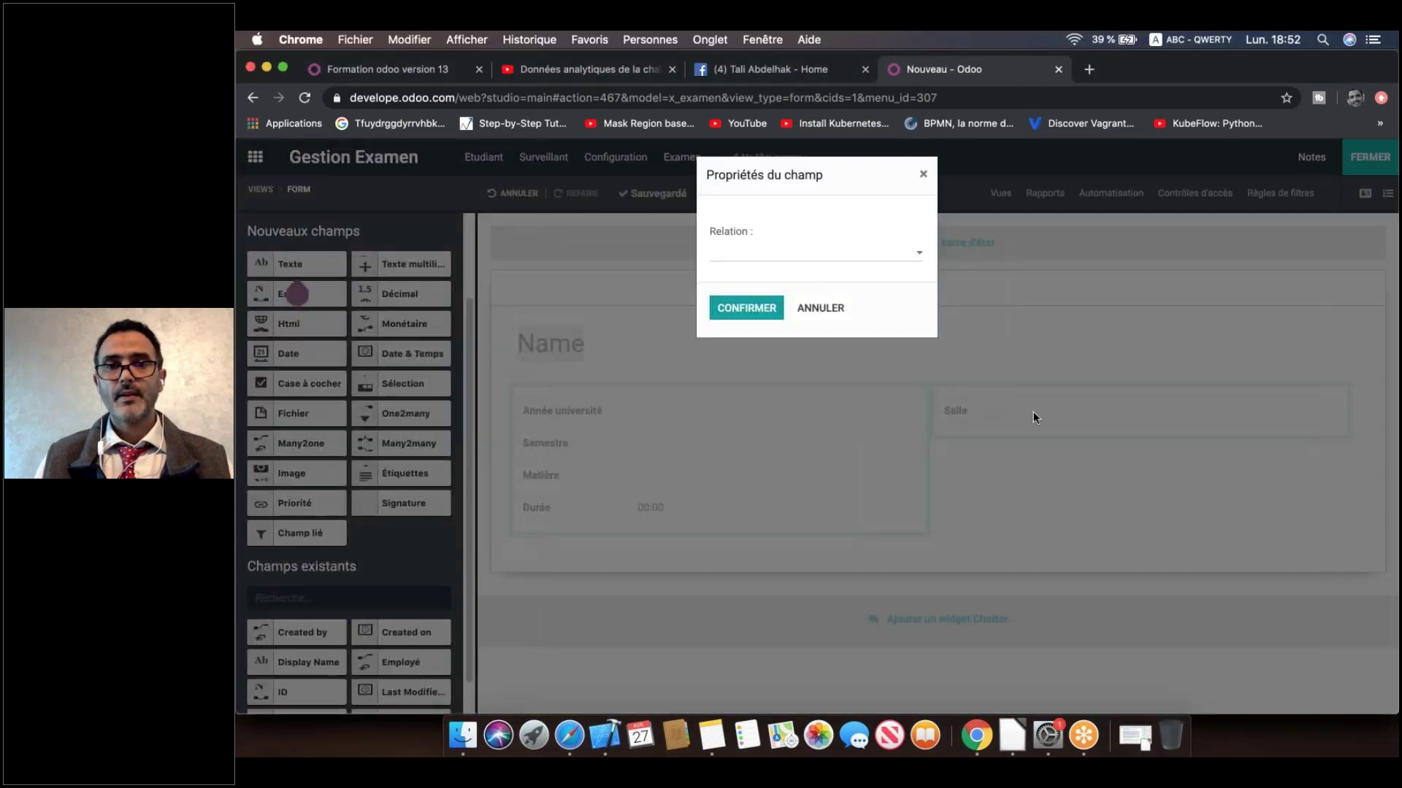
click(864, 255)
text(empl)
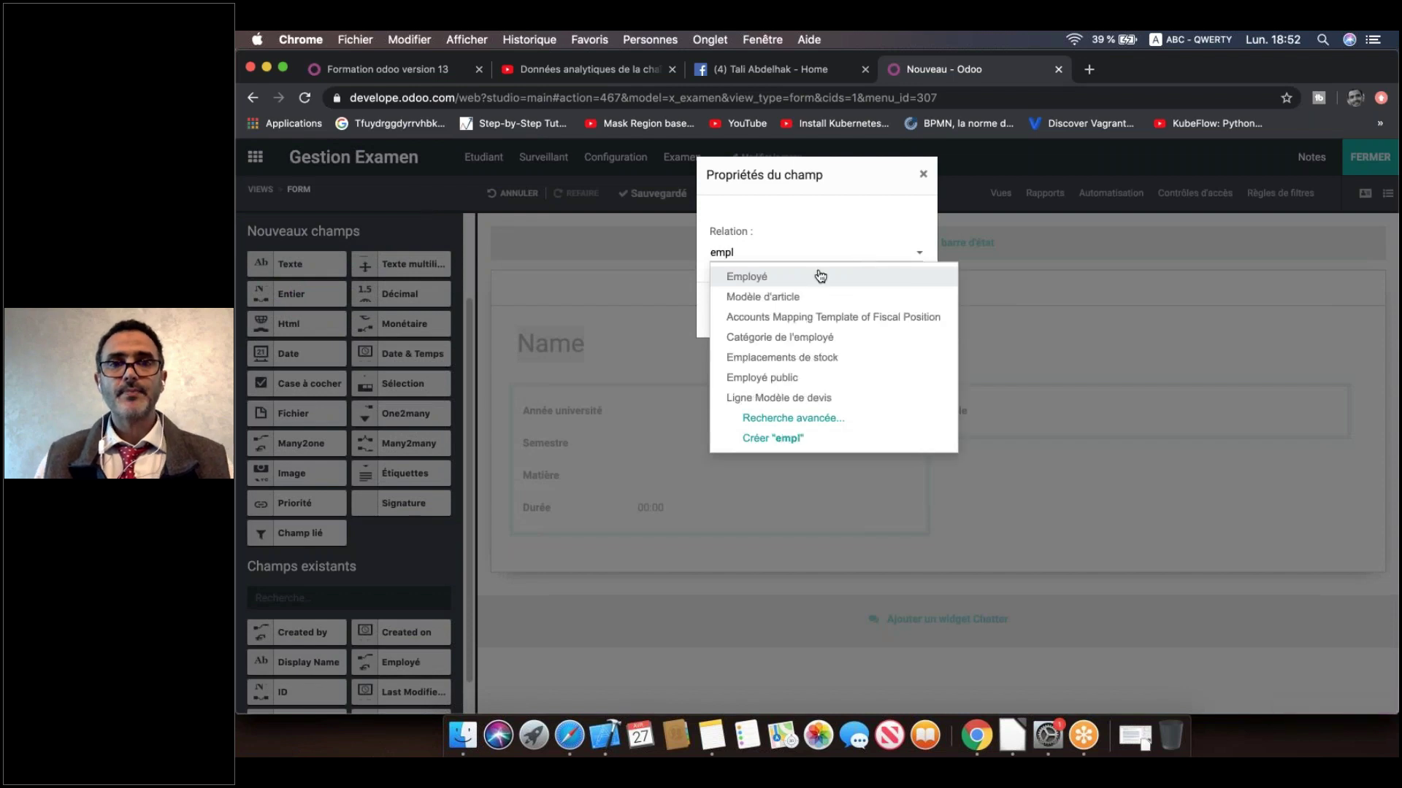
click(816, 275)
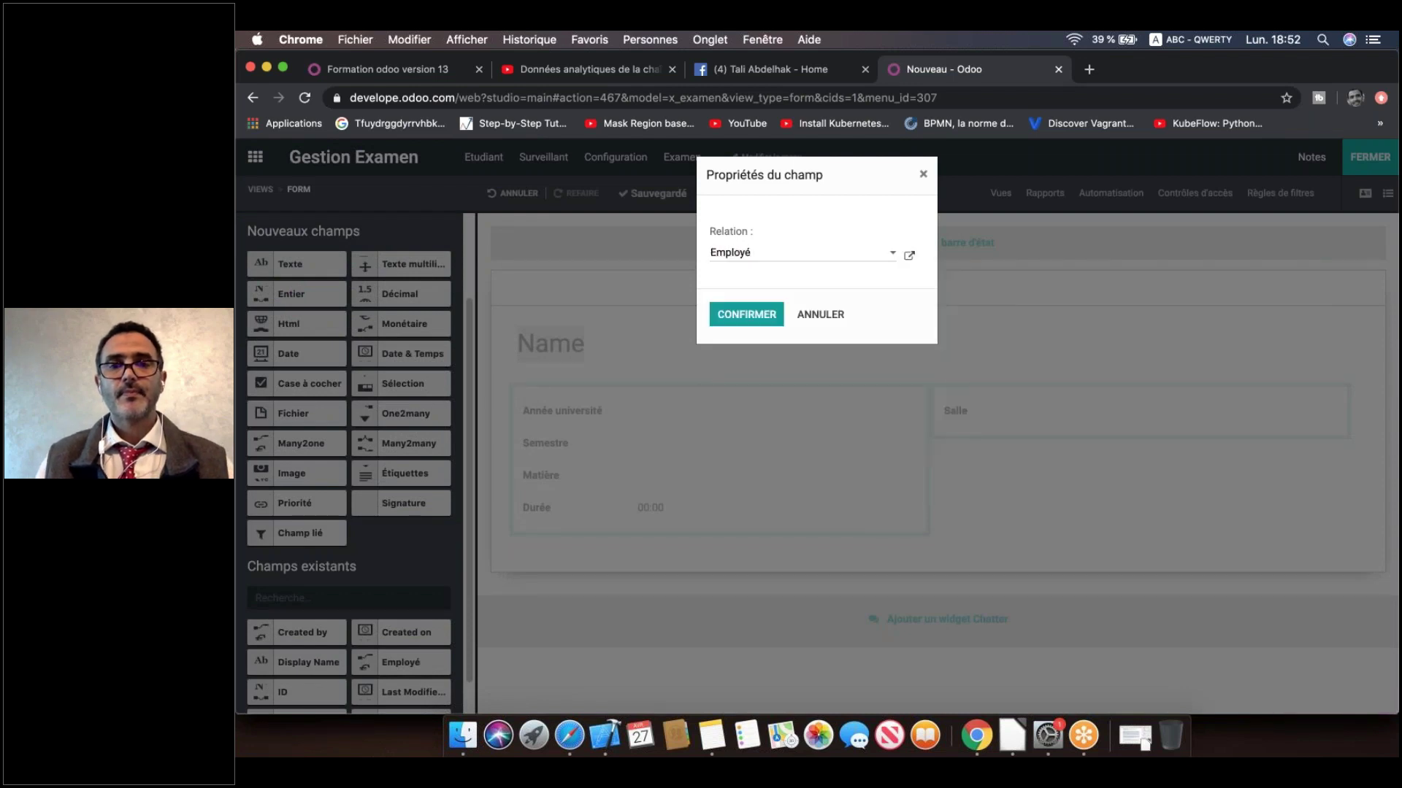
click(751, 316)
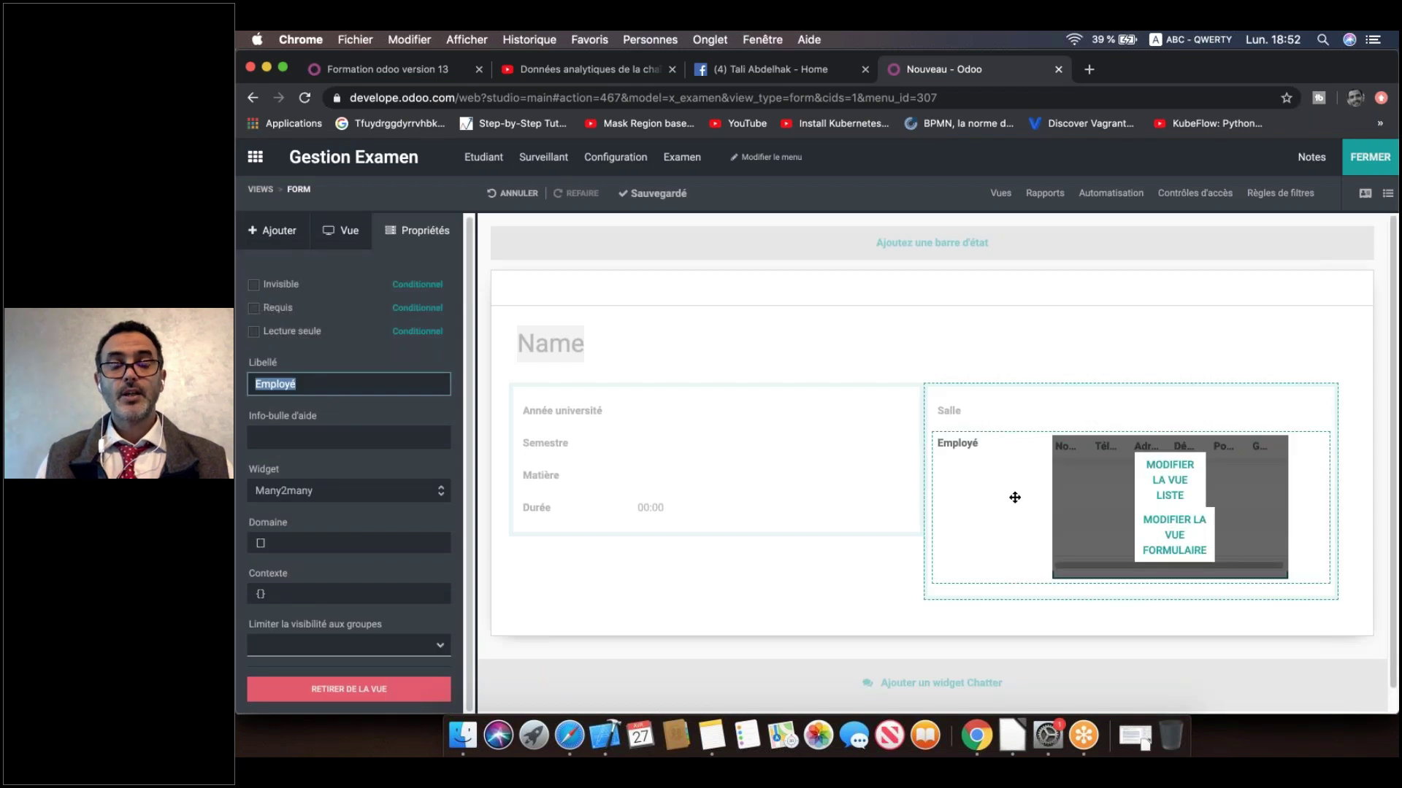
Step: Set the widget of the new Many2many Employé field to Étiquettes
click(724, 257)
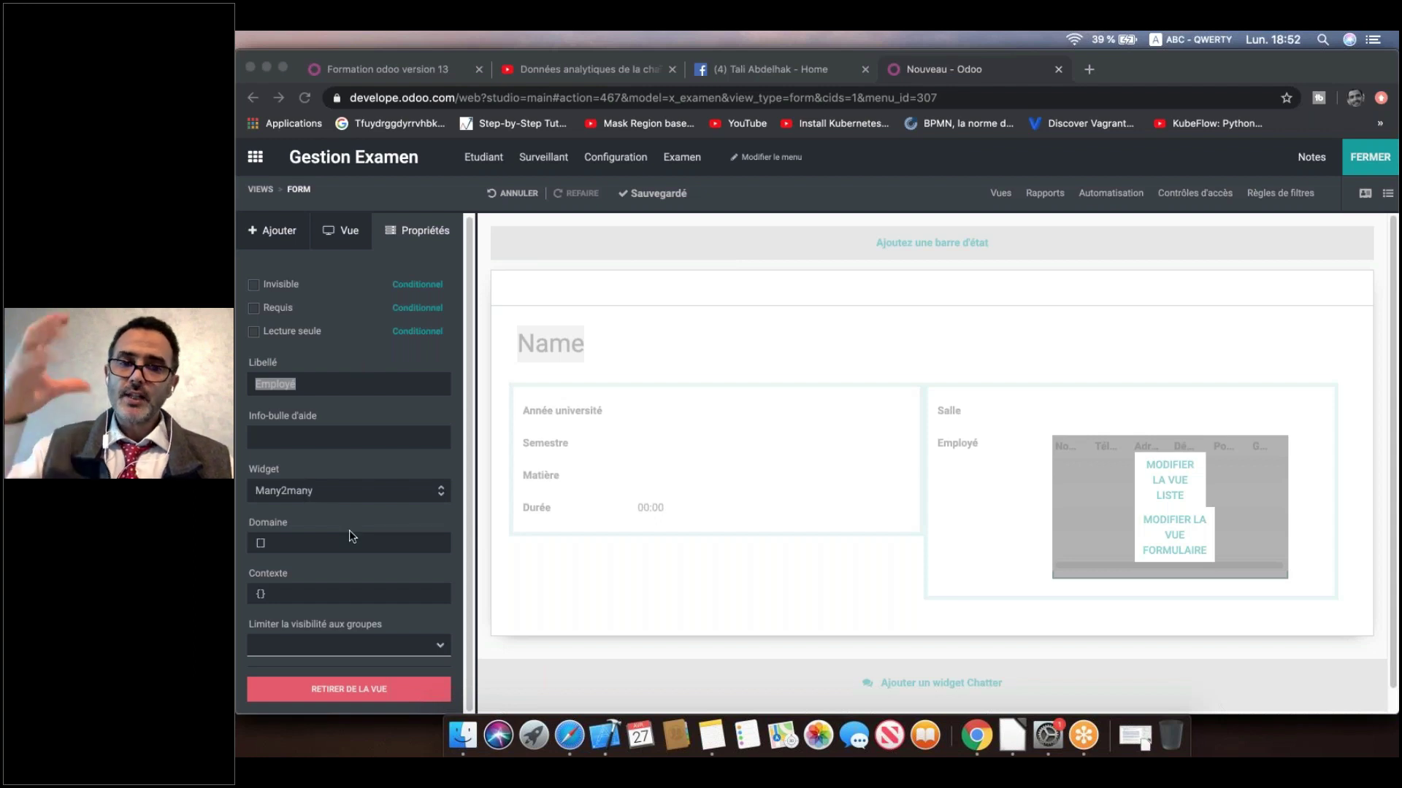
click(391, 492)
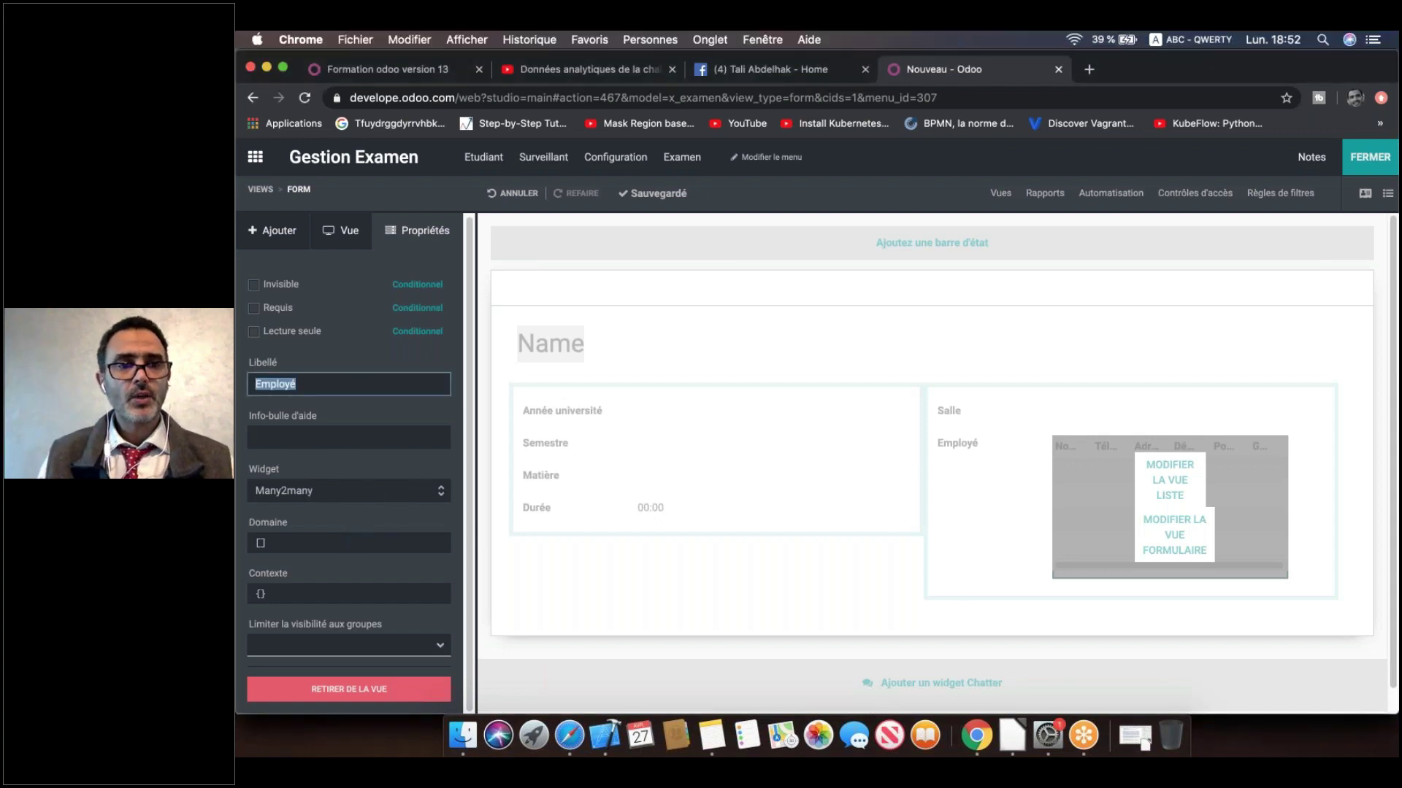
click(392, 492)
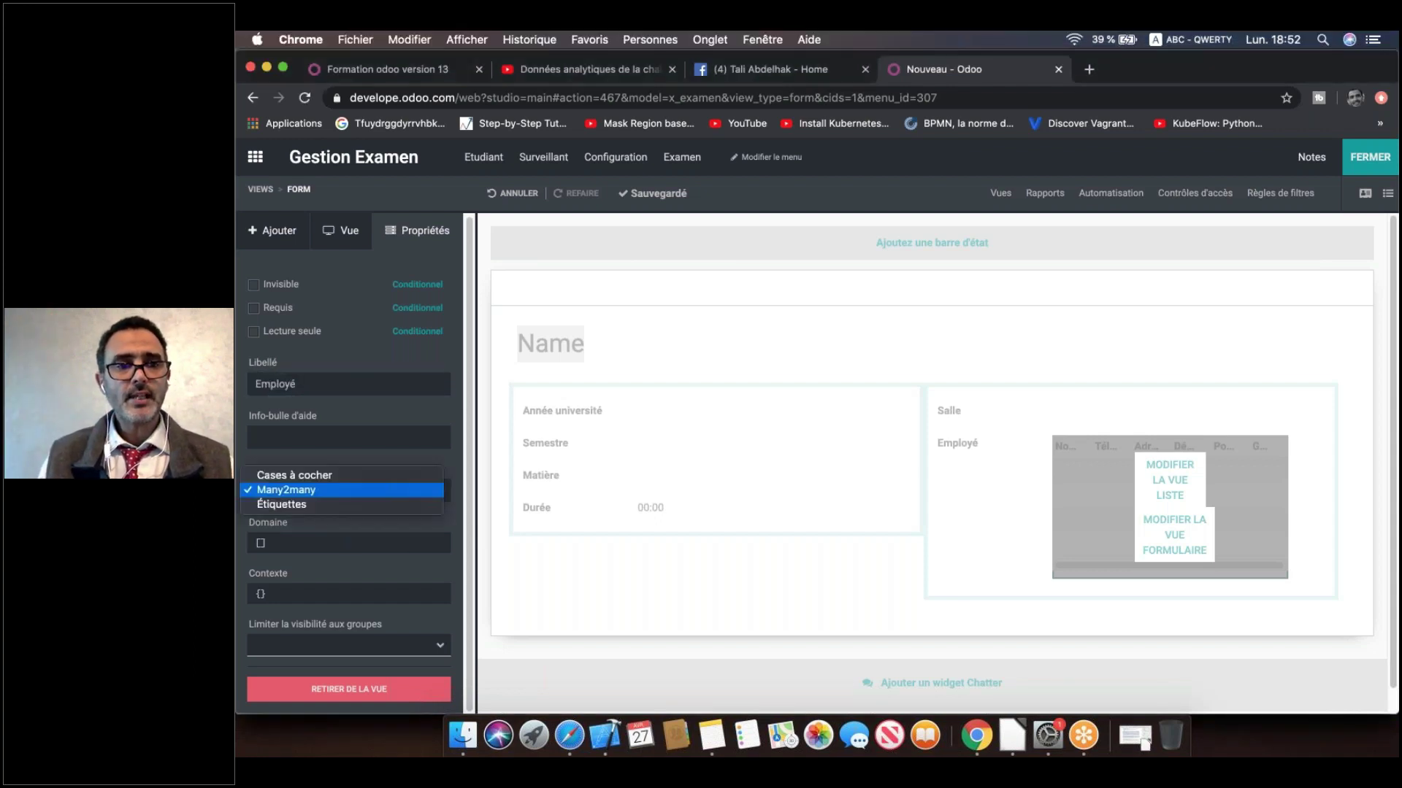
click(356, 506)
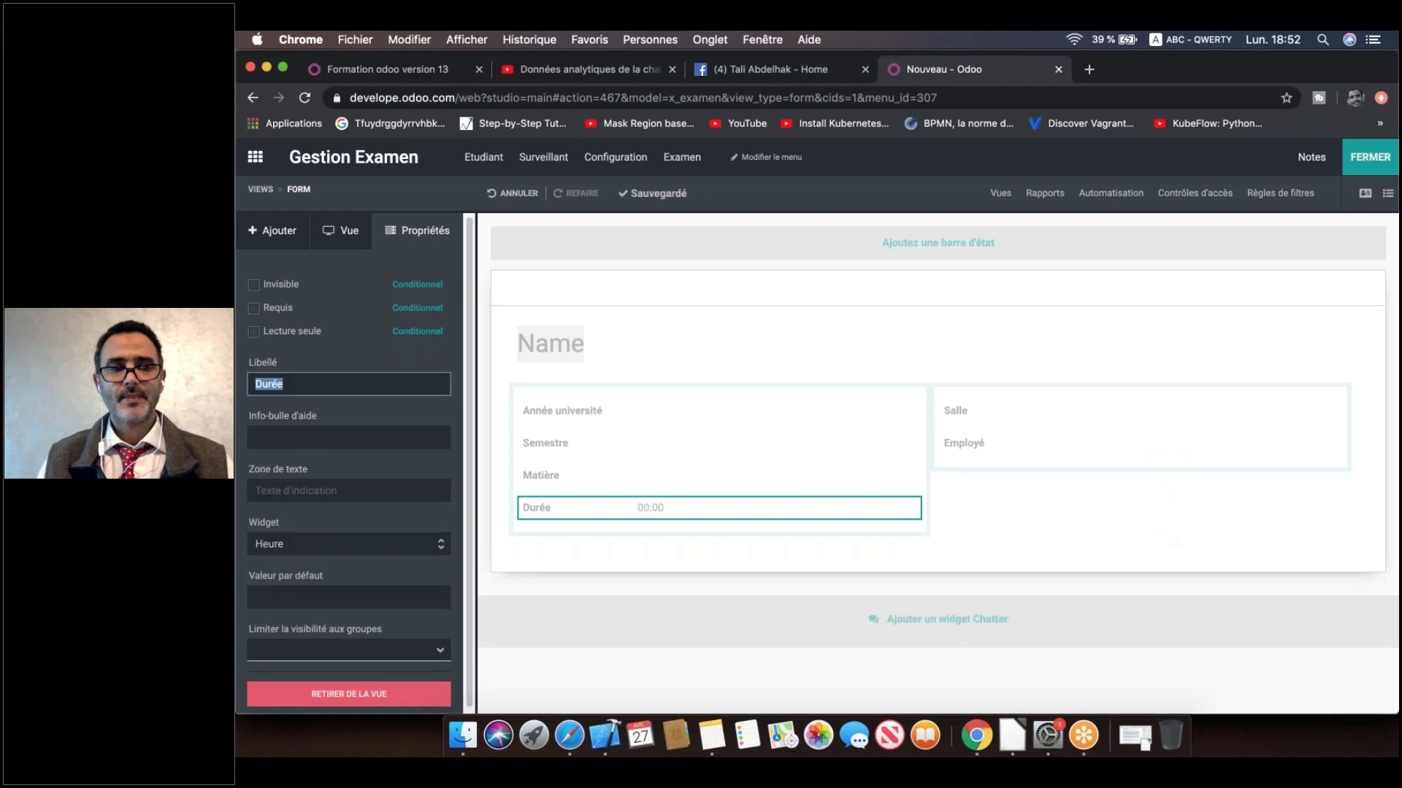
Step: Enable Use colors for the Étiquettes widget of the Employé field and exit Studio
click(995, 442)
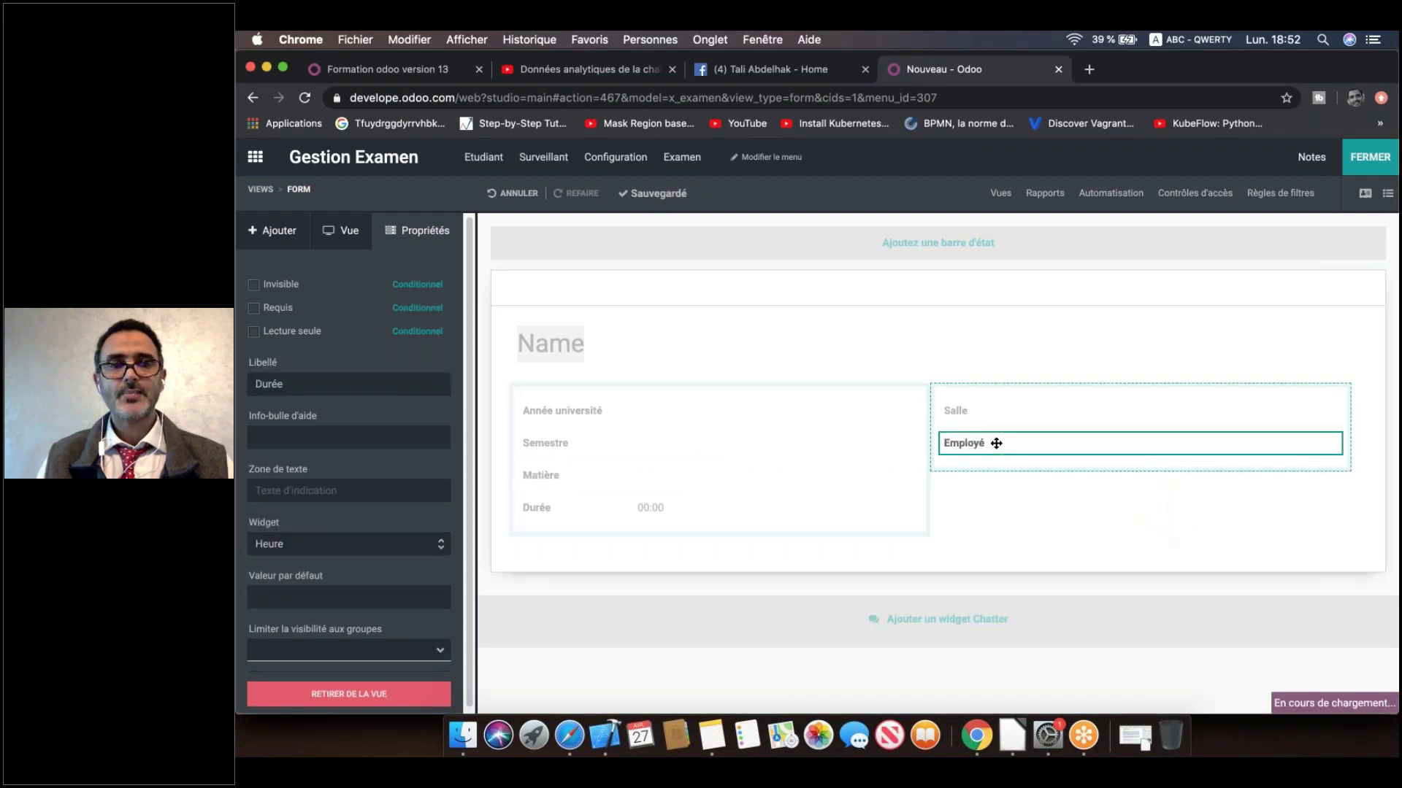
click(332, 544)
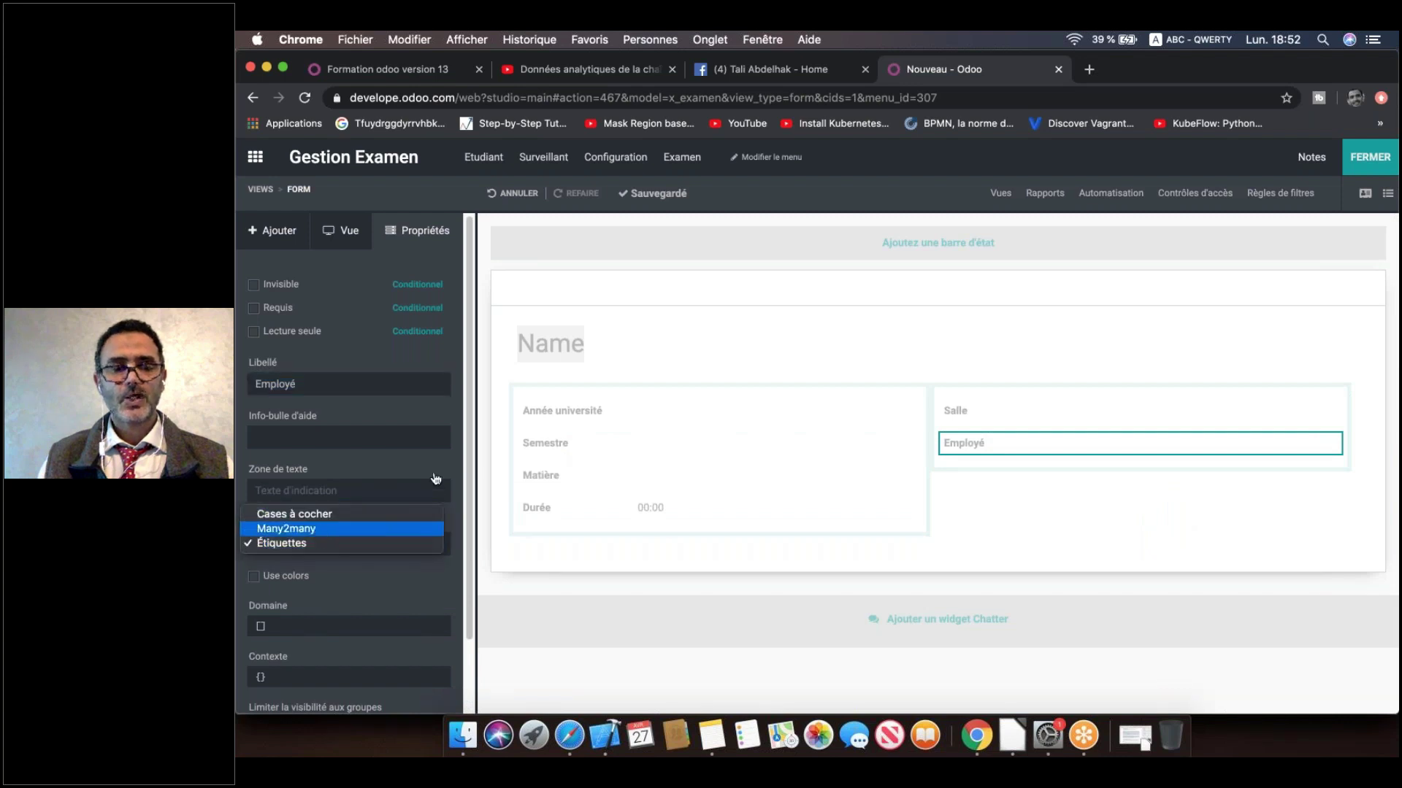
click(428, 464)
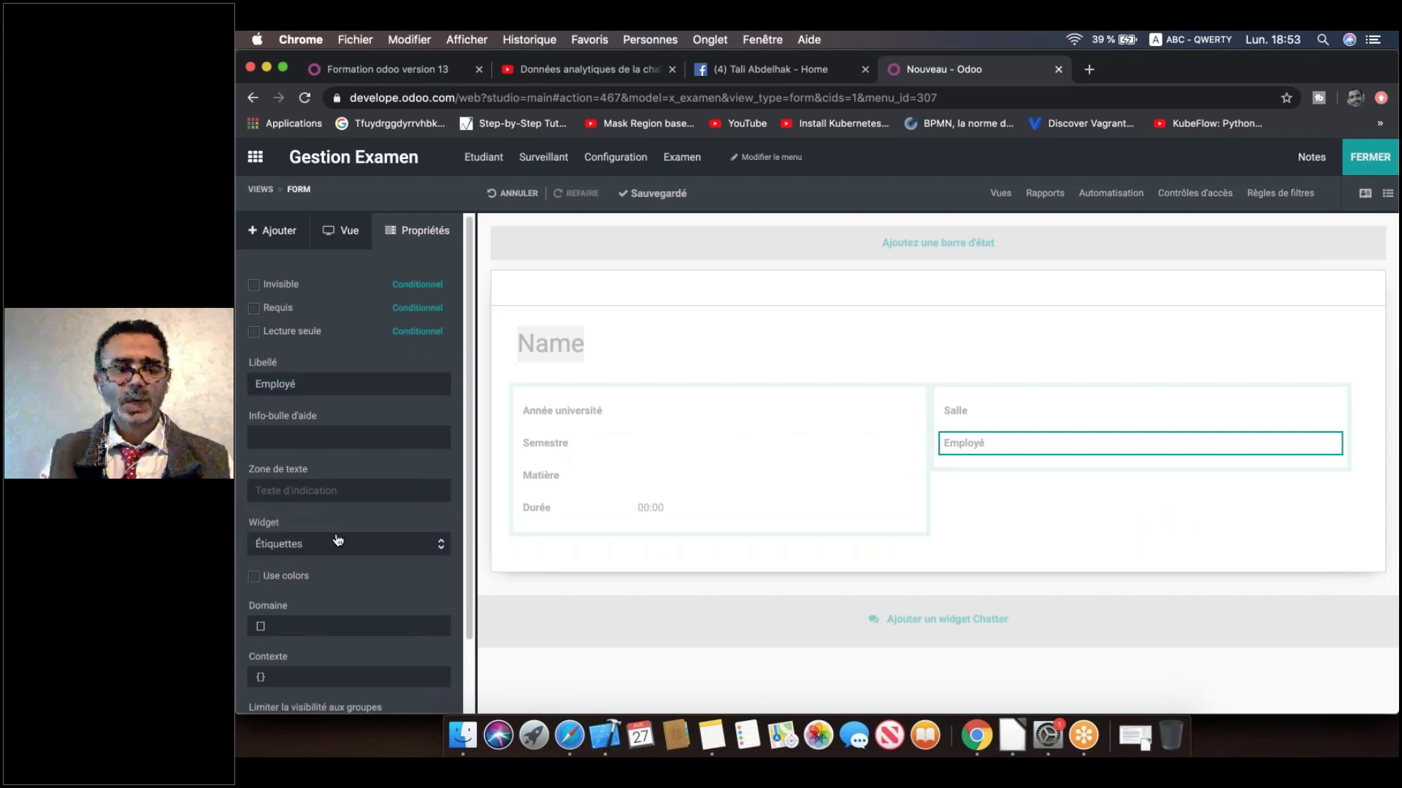
click(253, 577)
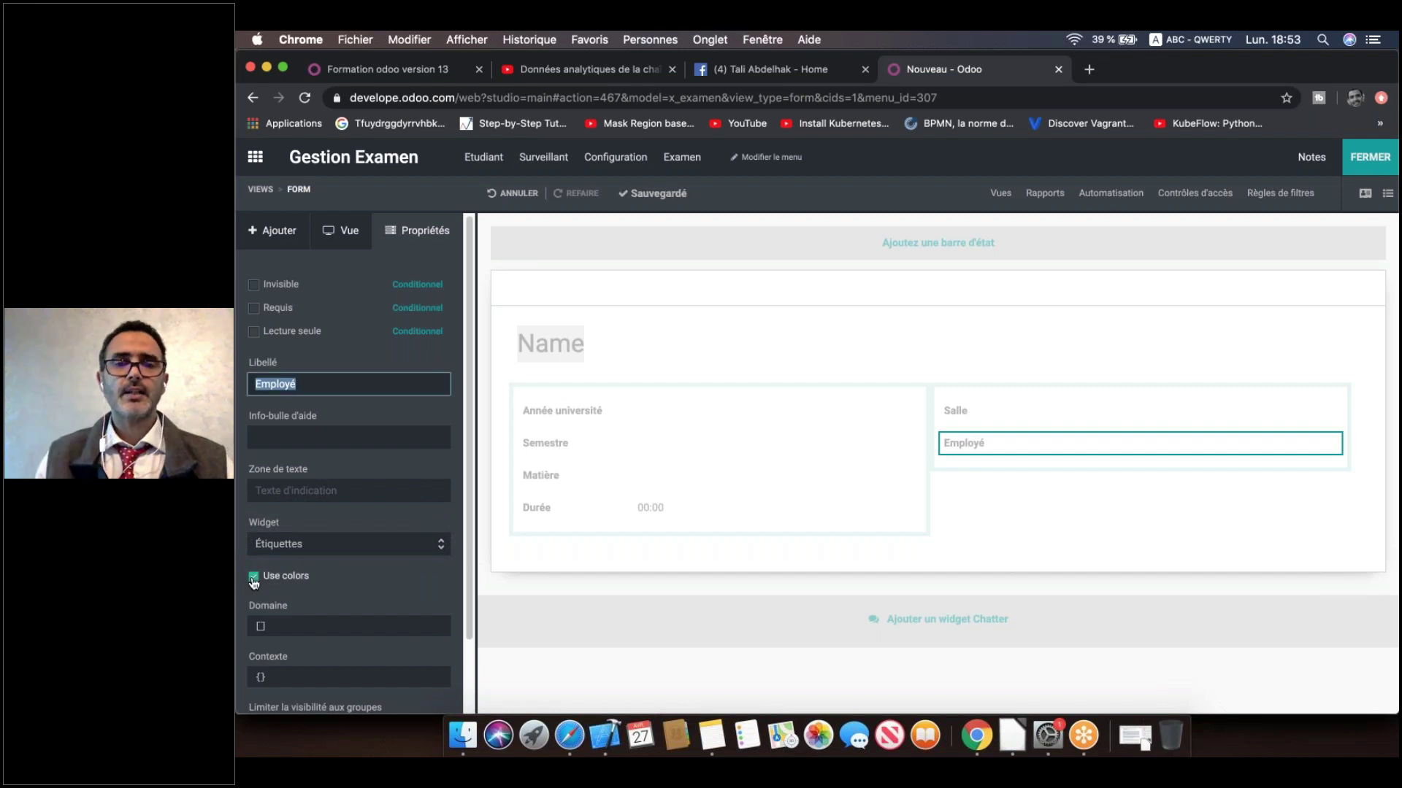
click(1369, 157)
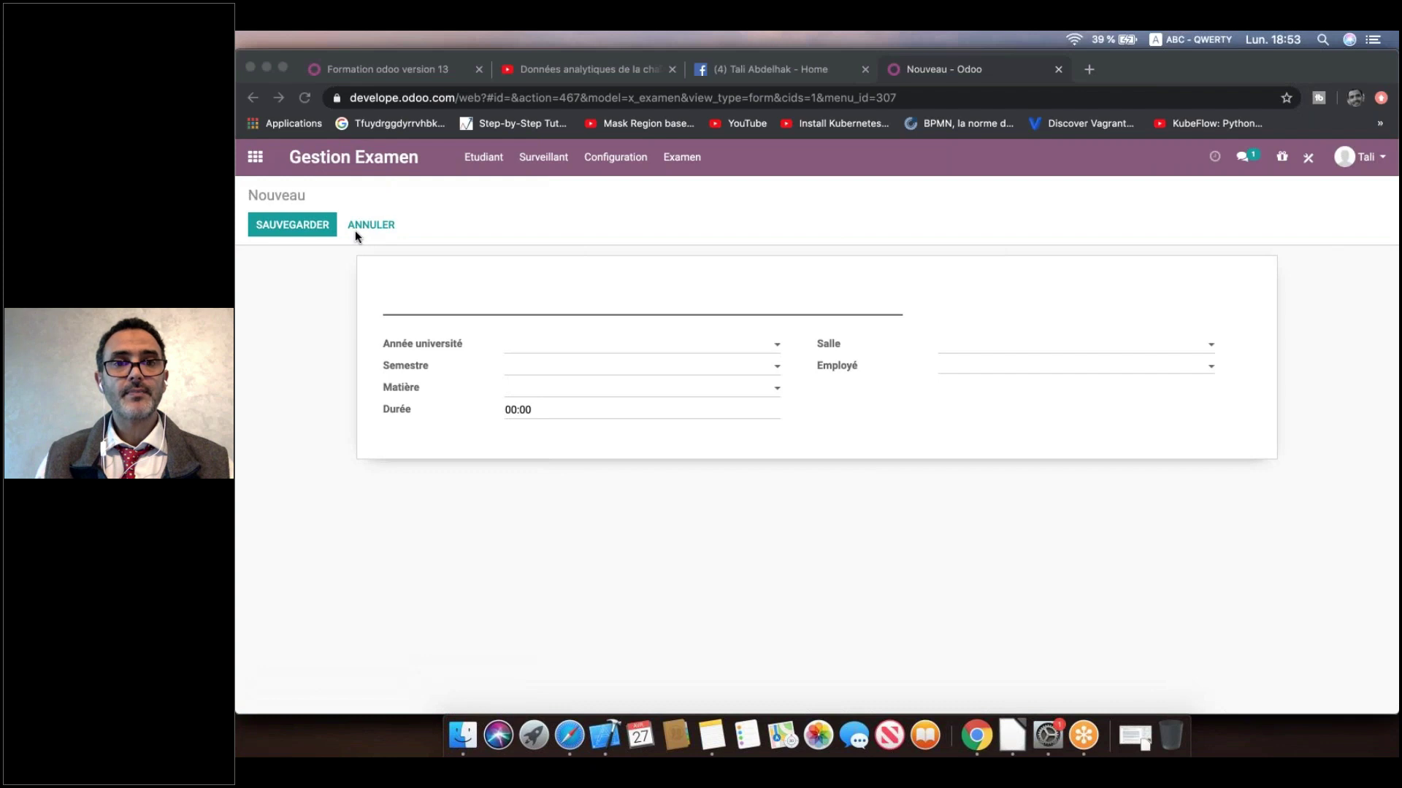
Step: Create a Surveillant record with the employee's name, mark it as Est surveillant, and save it
click(558, 160)
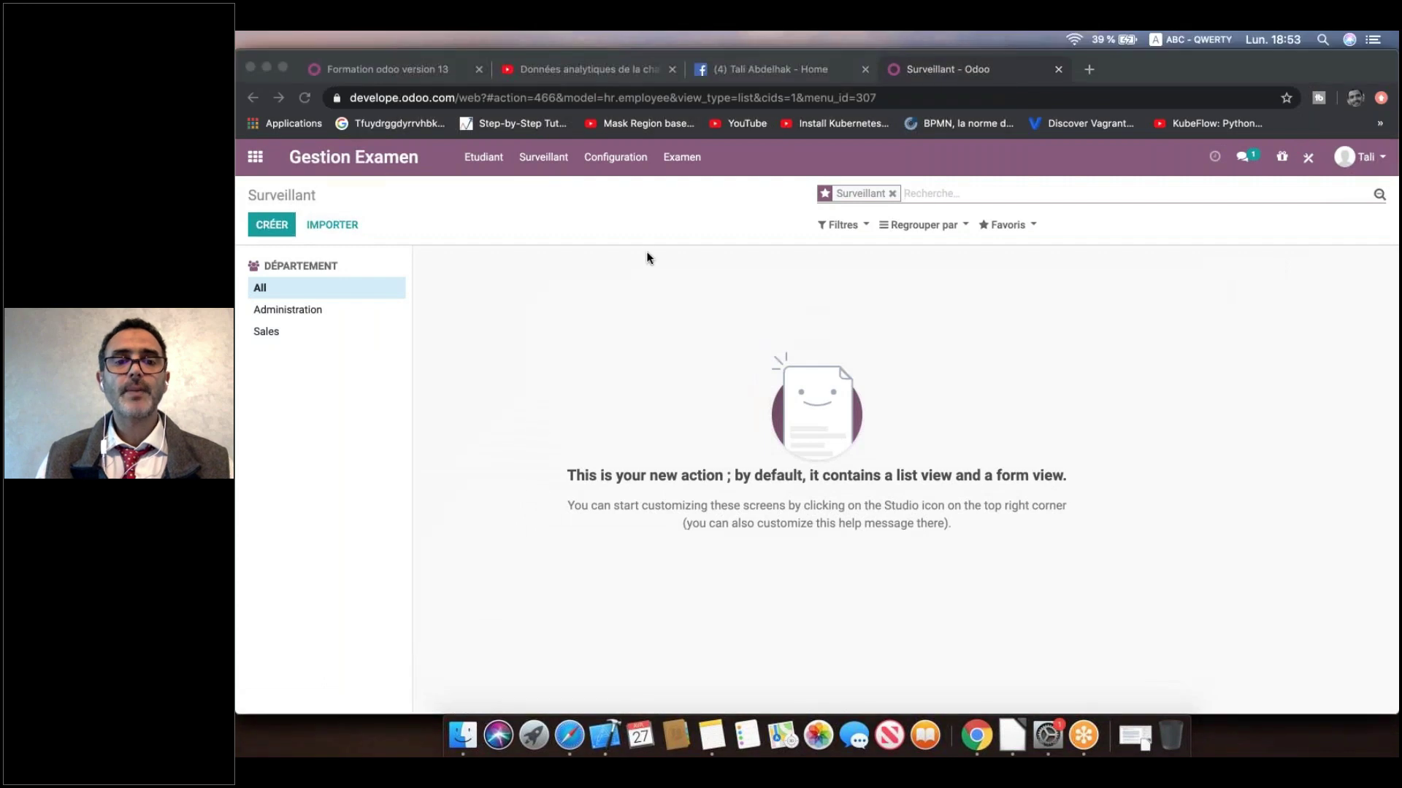
click(282, 229)
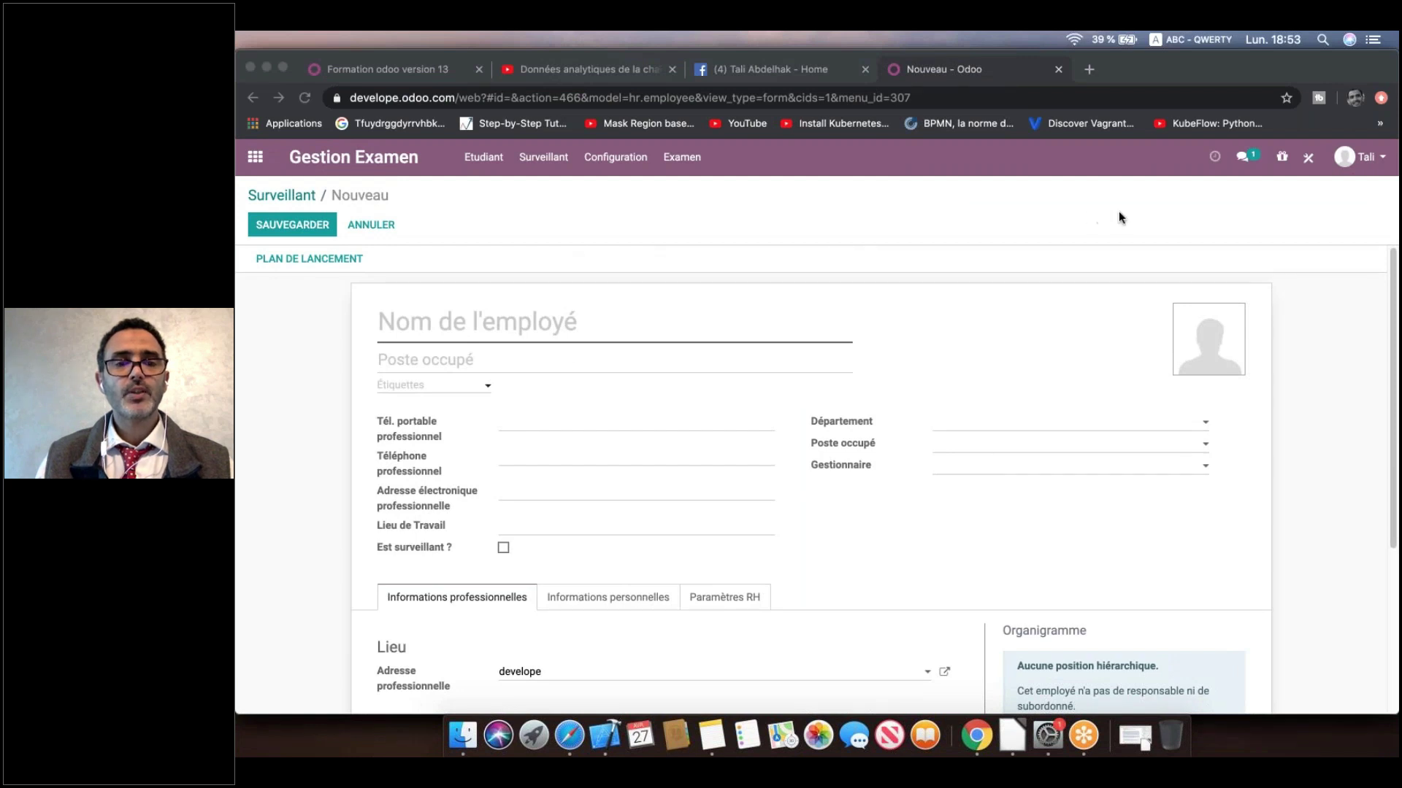
click(524, 328)
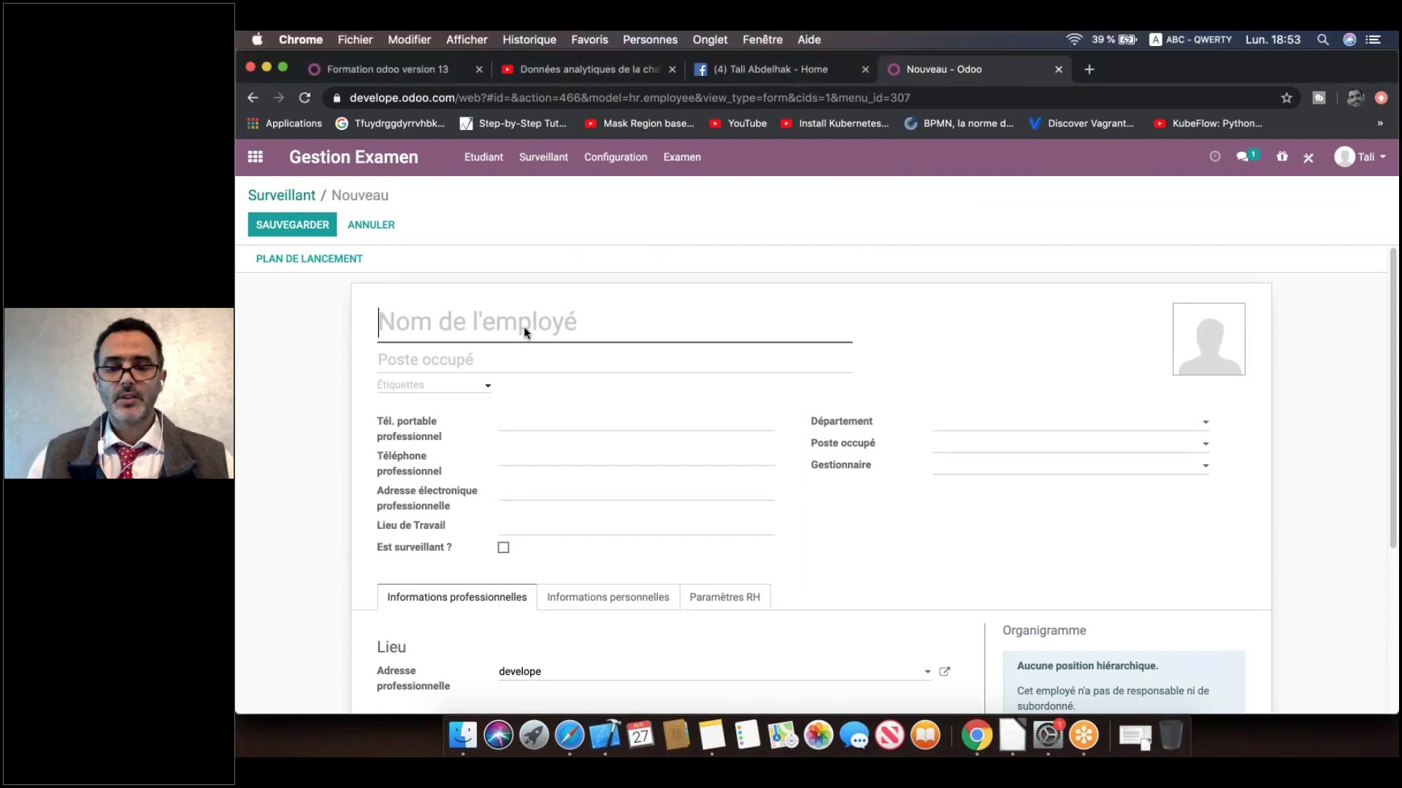
text(Y)
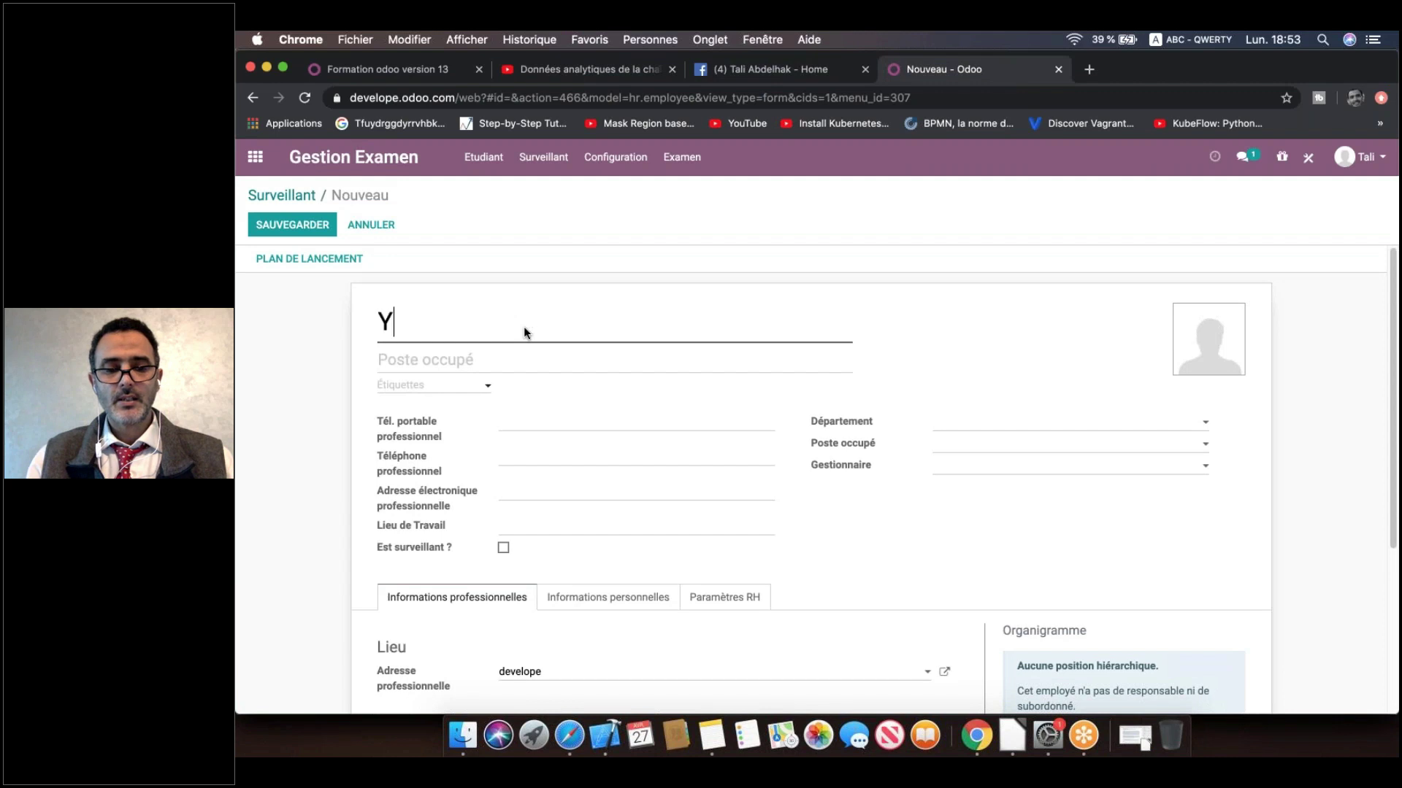
text(assir)
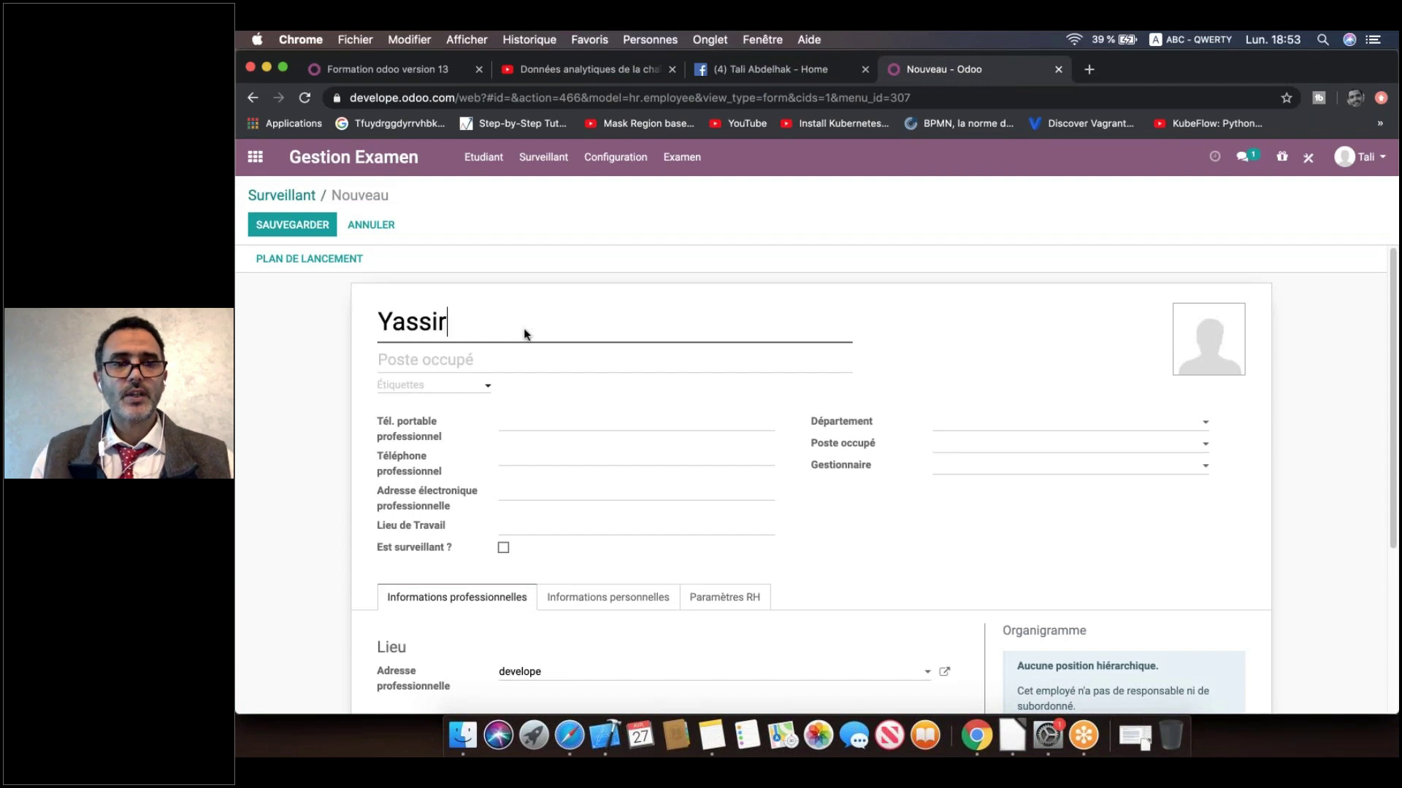
click(504, 547)
click(312, 228)
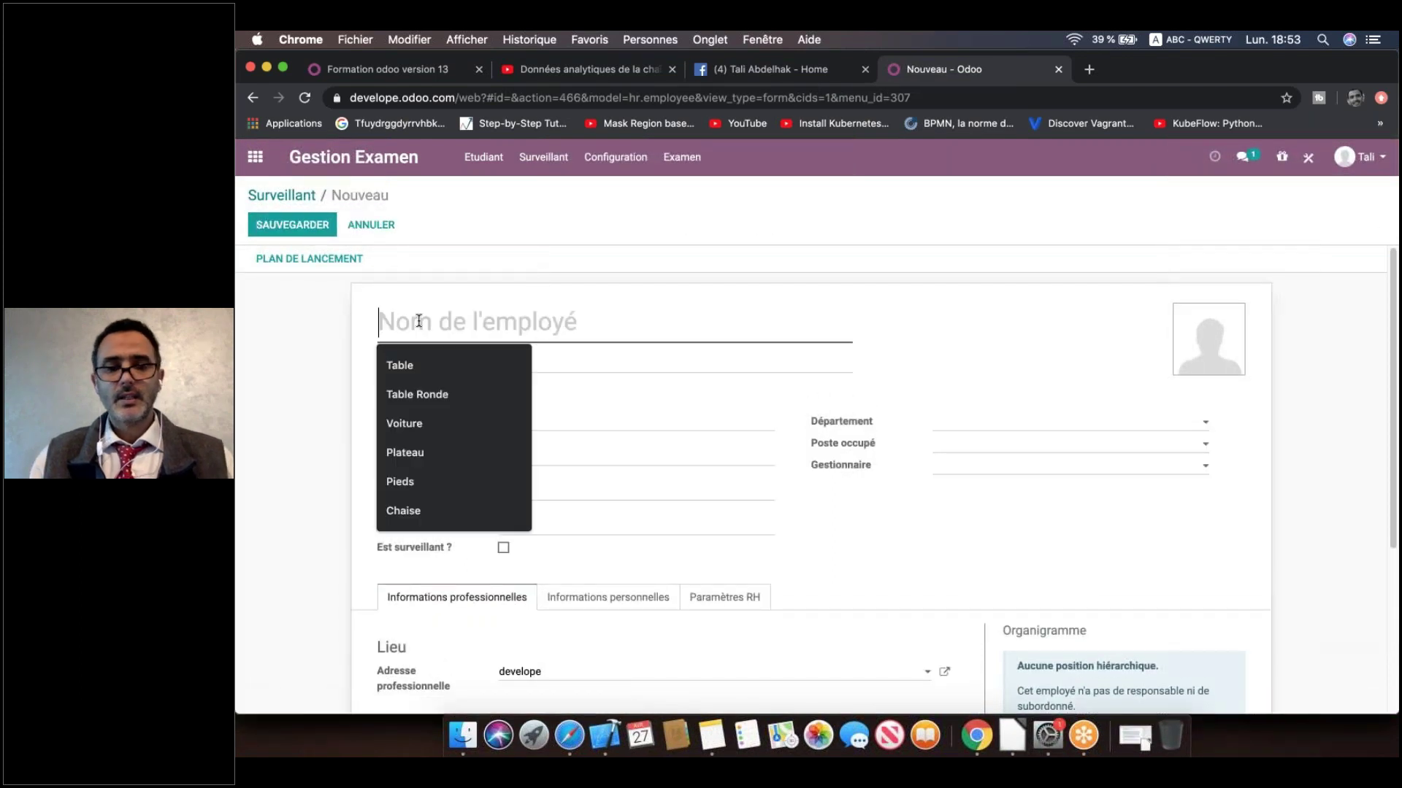
Step: Create a second Surveillant record with another employee's name, mark it as Est surveillant, and save it
text(Reda)
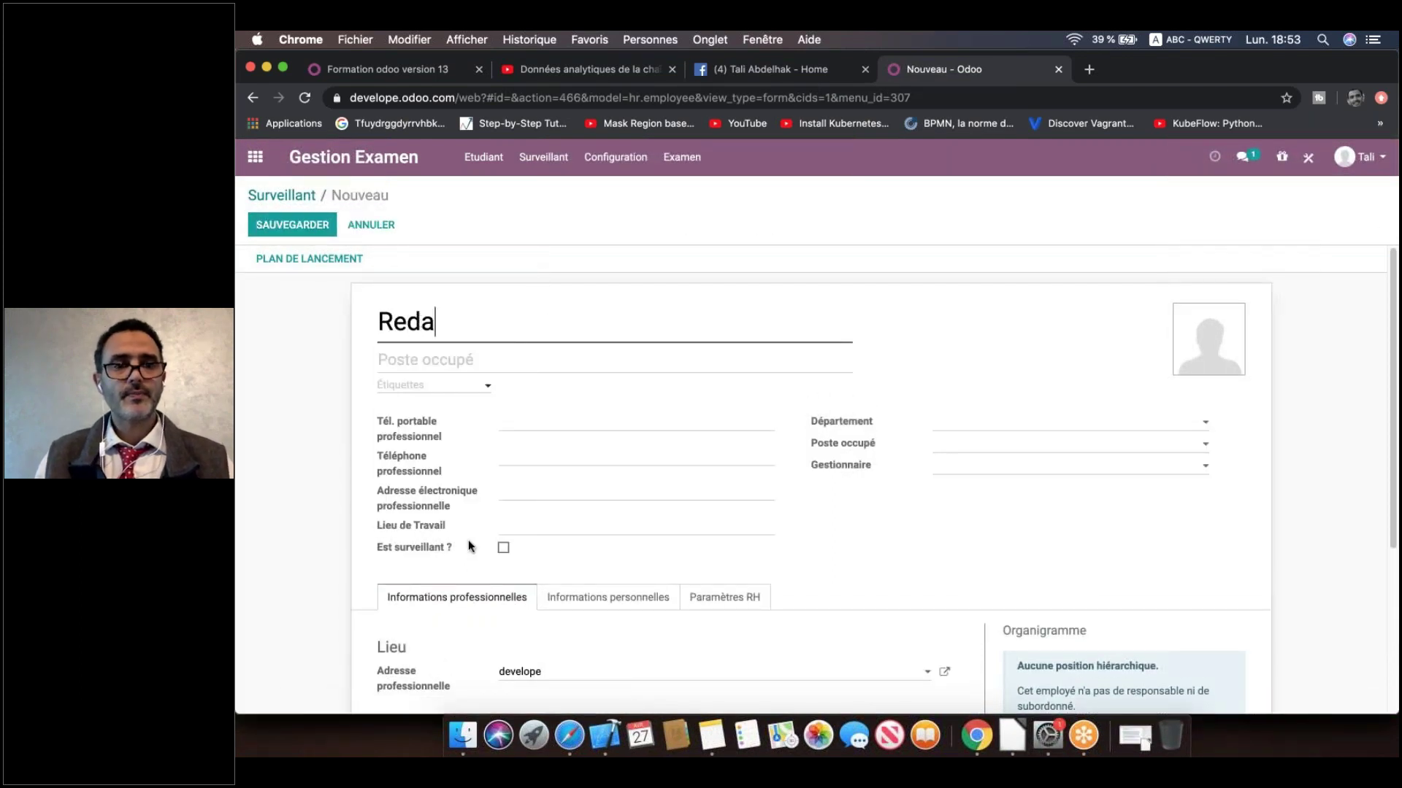
click(503, 548)
click(321, 227)
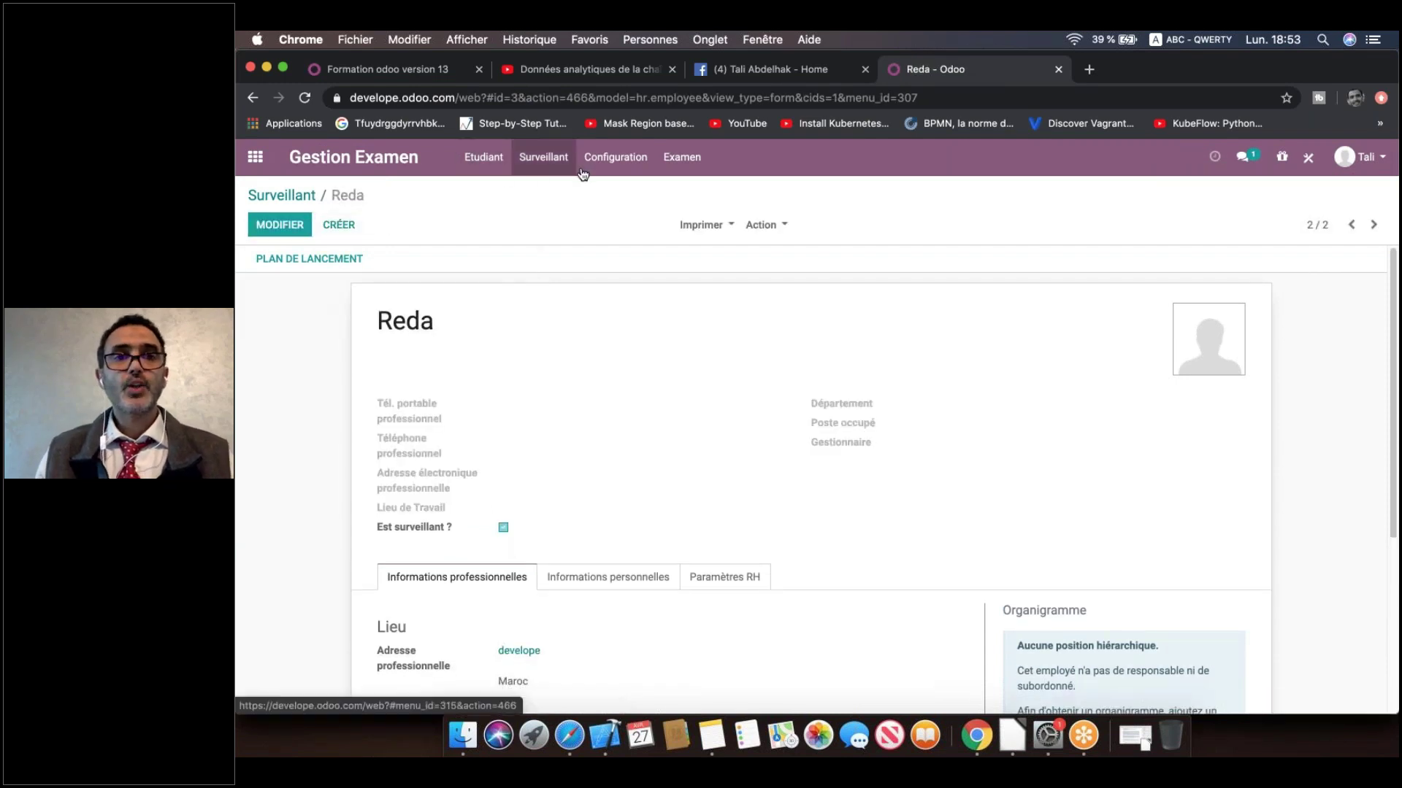
Step: Start a new Examen record named "Examen en Informatique"
click(680, 159)
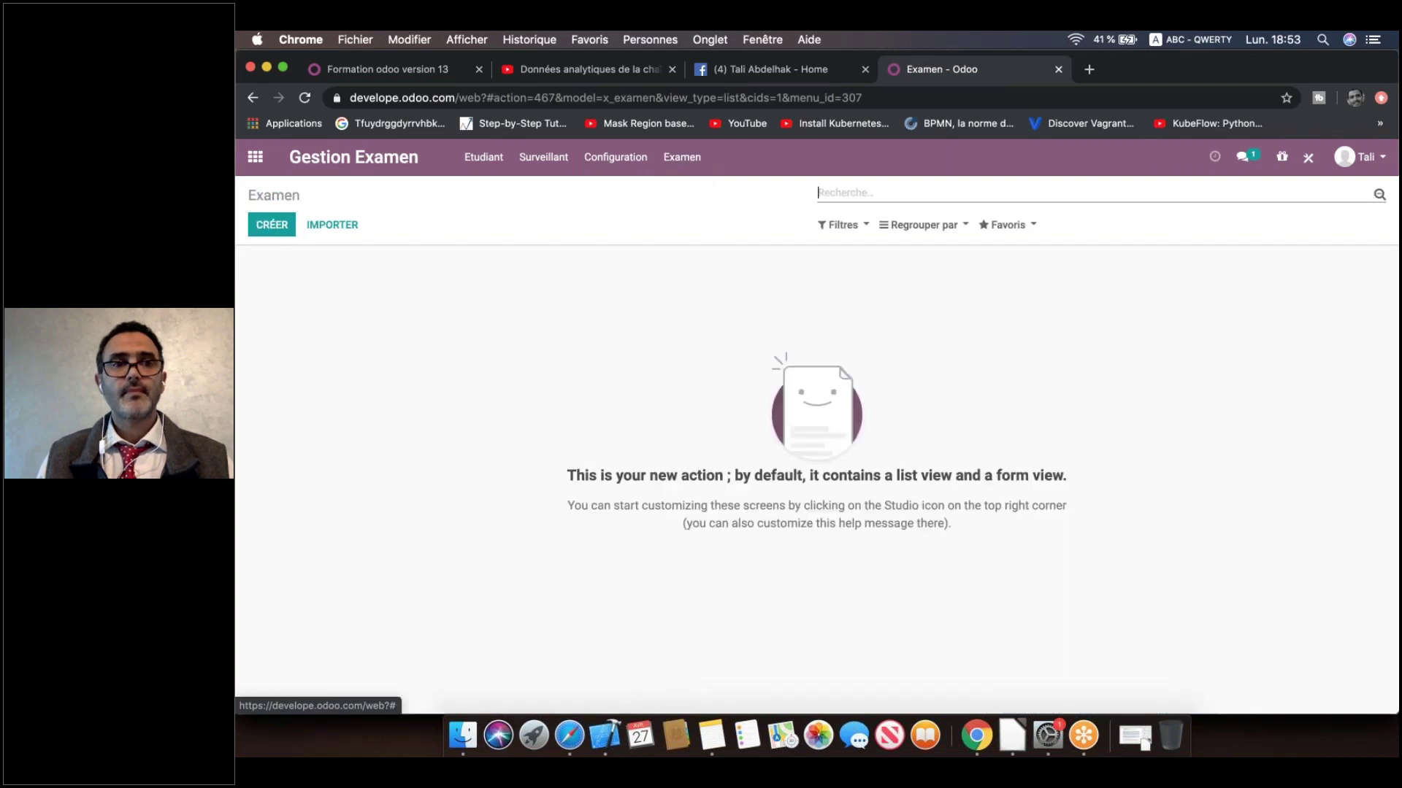
click(269, 227)
click(462, 292)
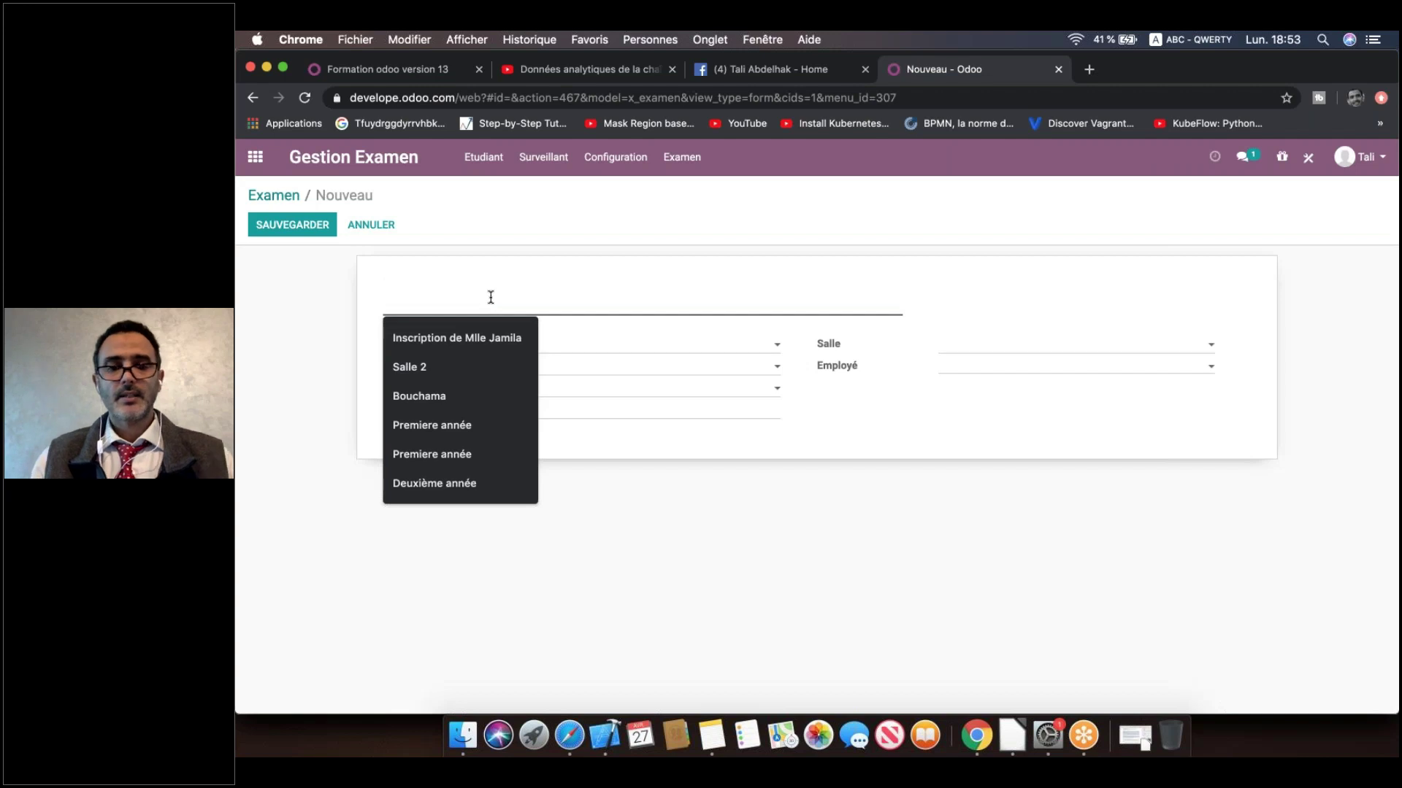
text(Examen )
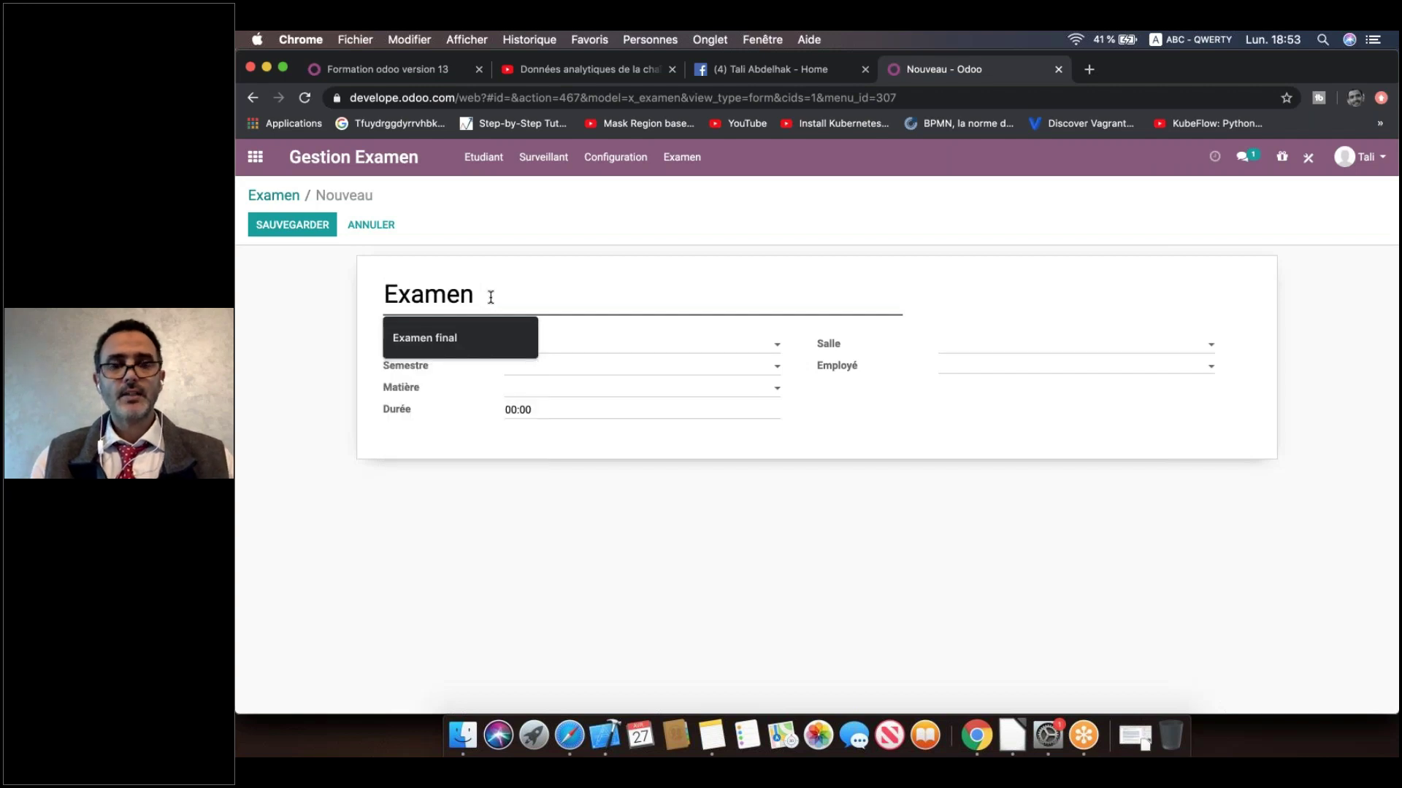
text(en )
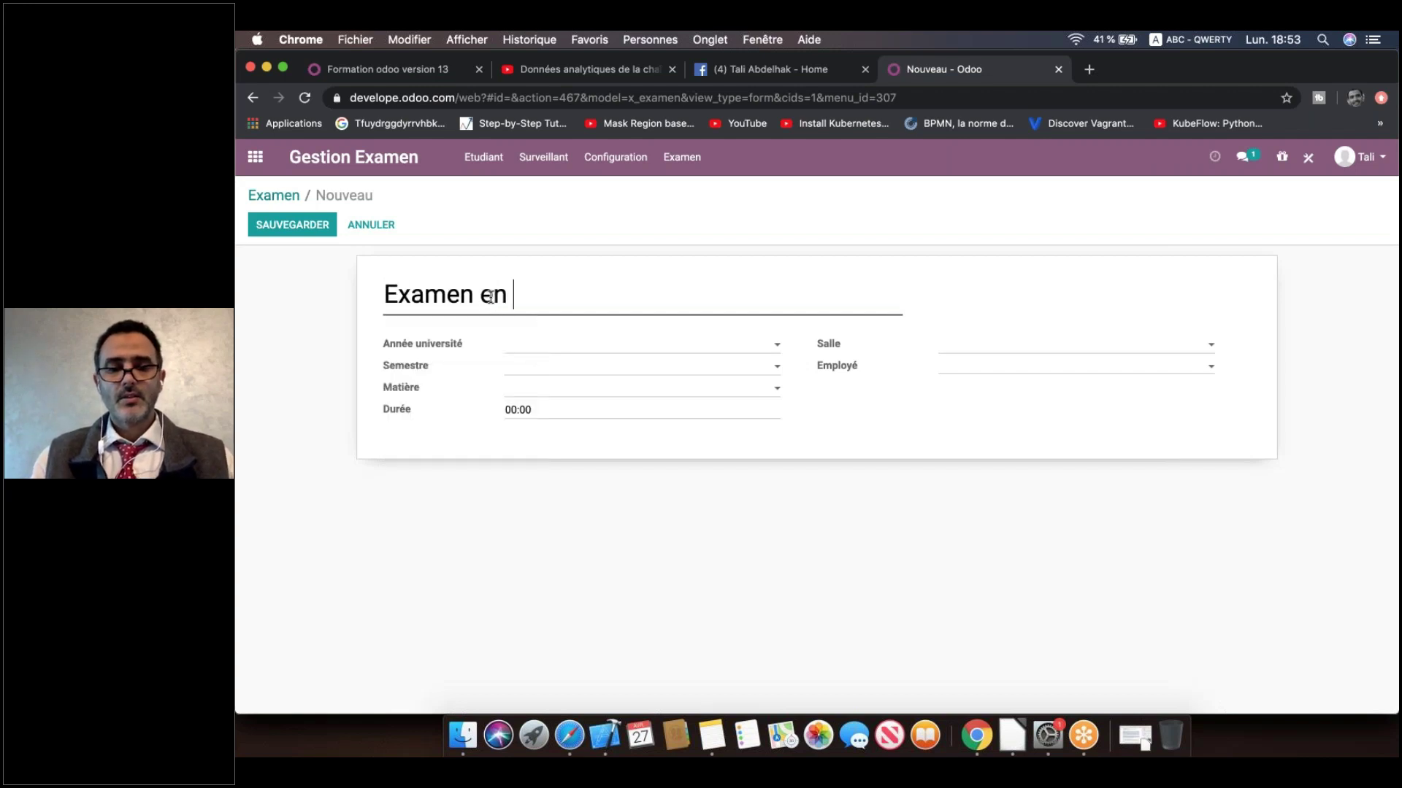
text(Informatique)
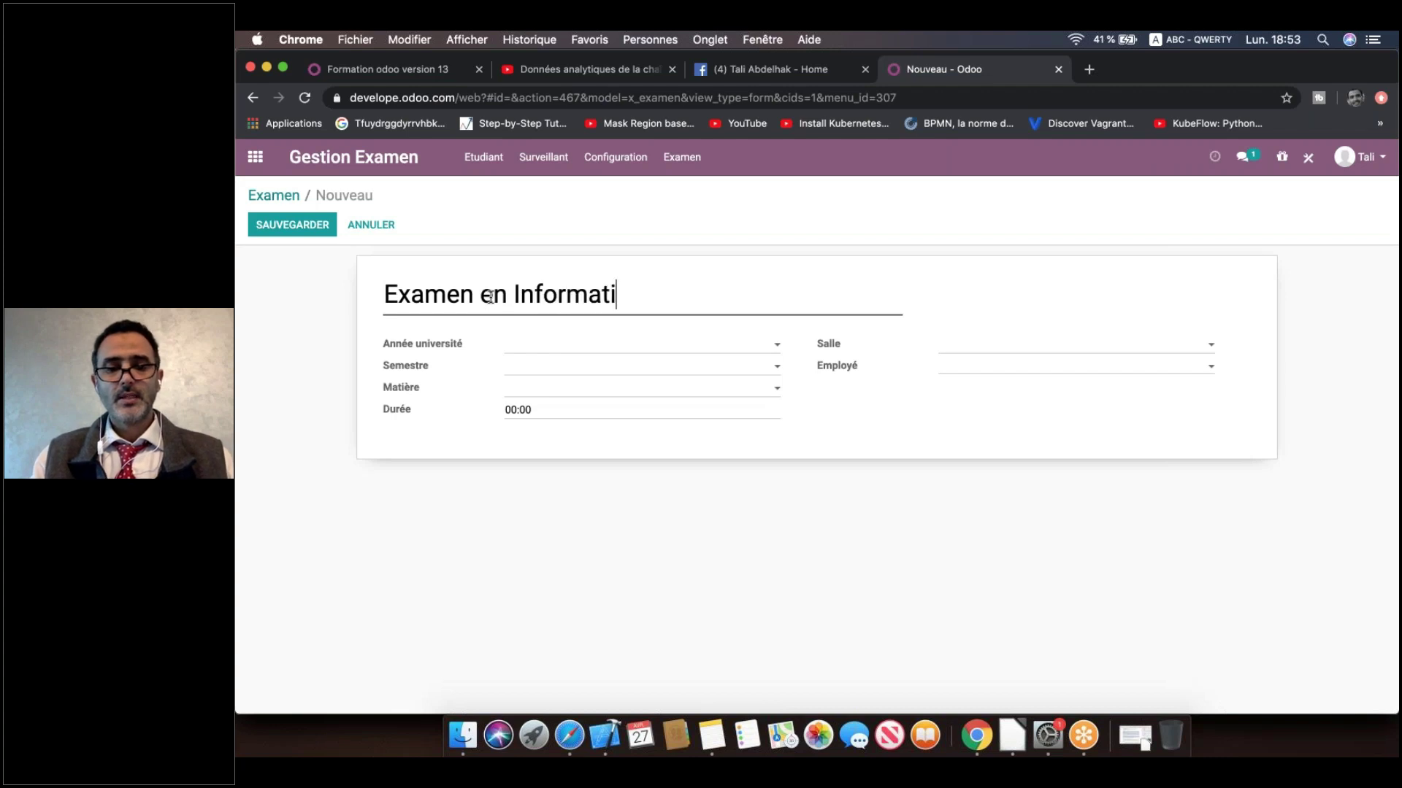
Step: Set the exam's Année université to 2019/2020, Semestre to Semsetre 4, and Matière to Informatique de gestion
click(516, 343)
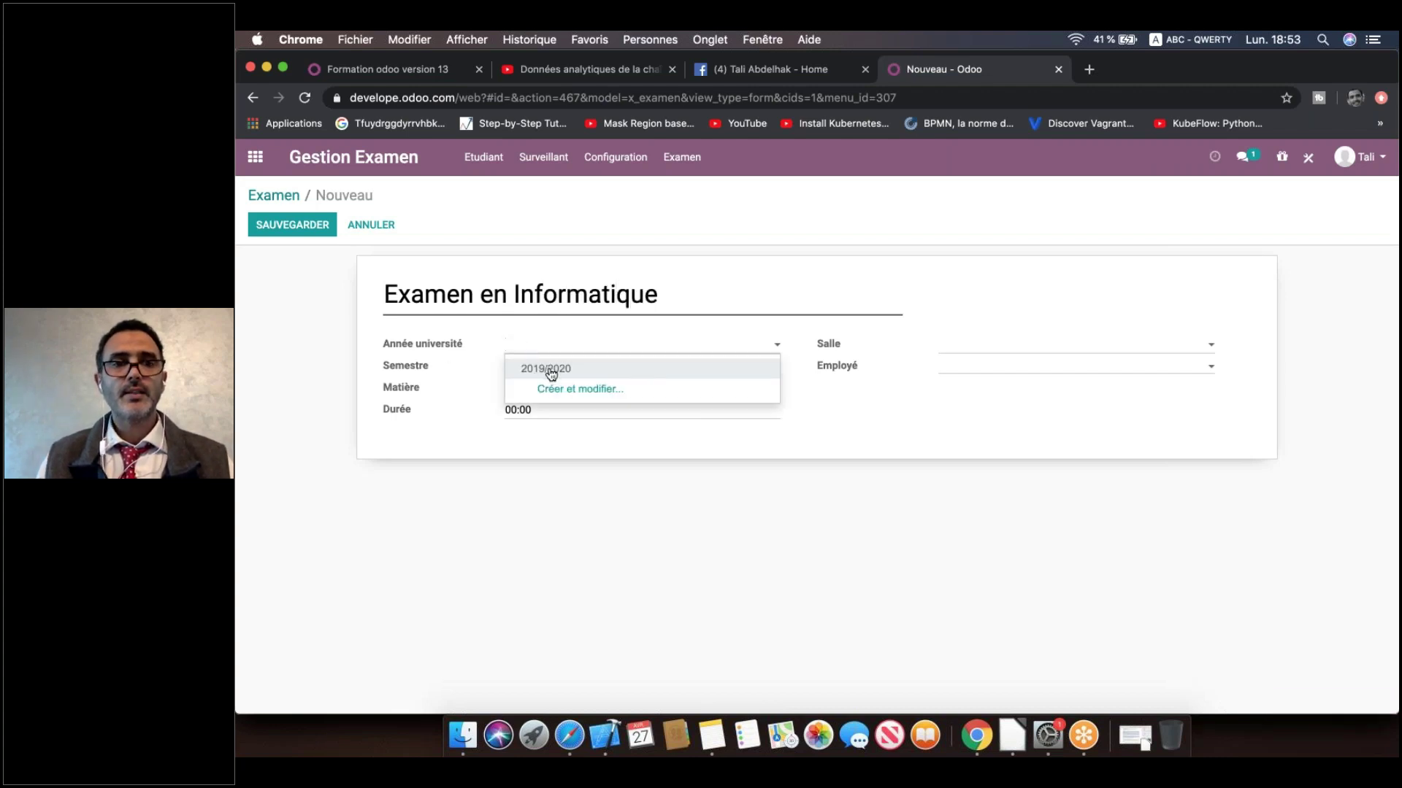
click(548, 366)
click(549, 366)
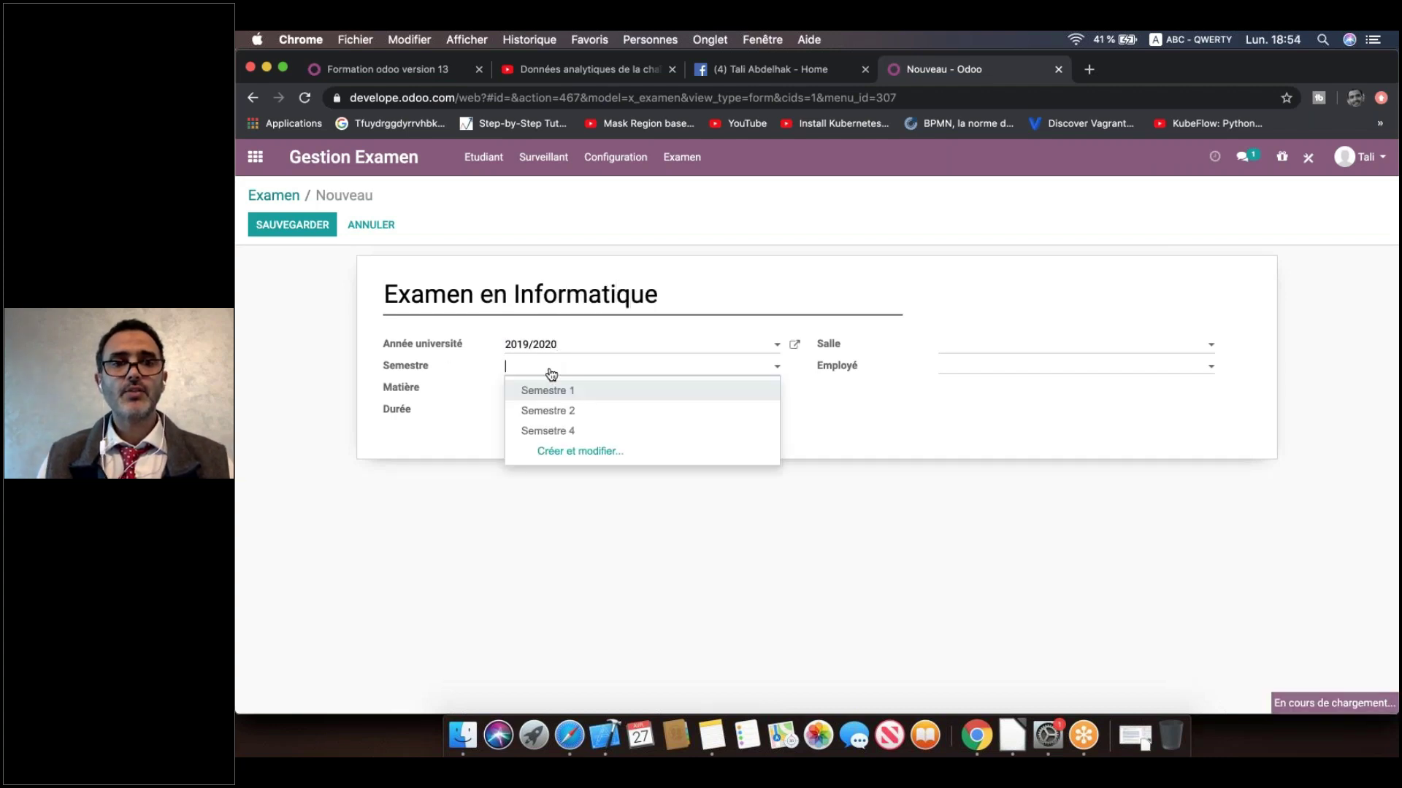
click(577, 430)
click(563, 388)
click(582, 413)
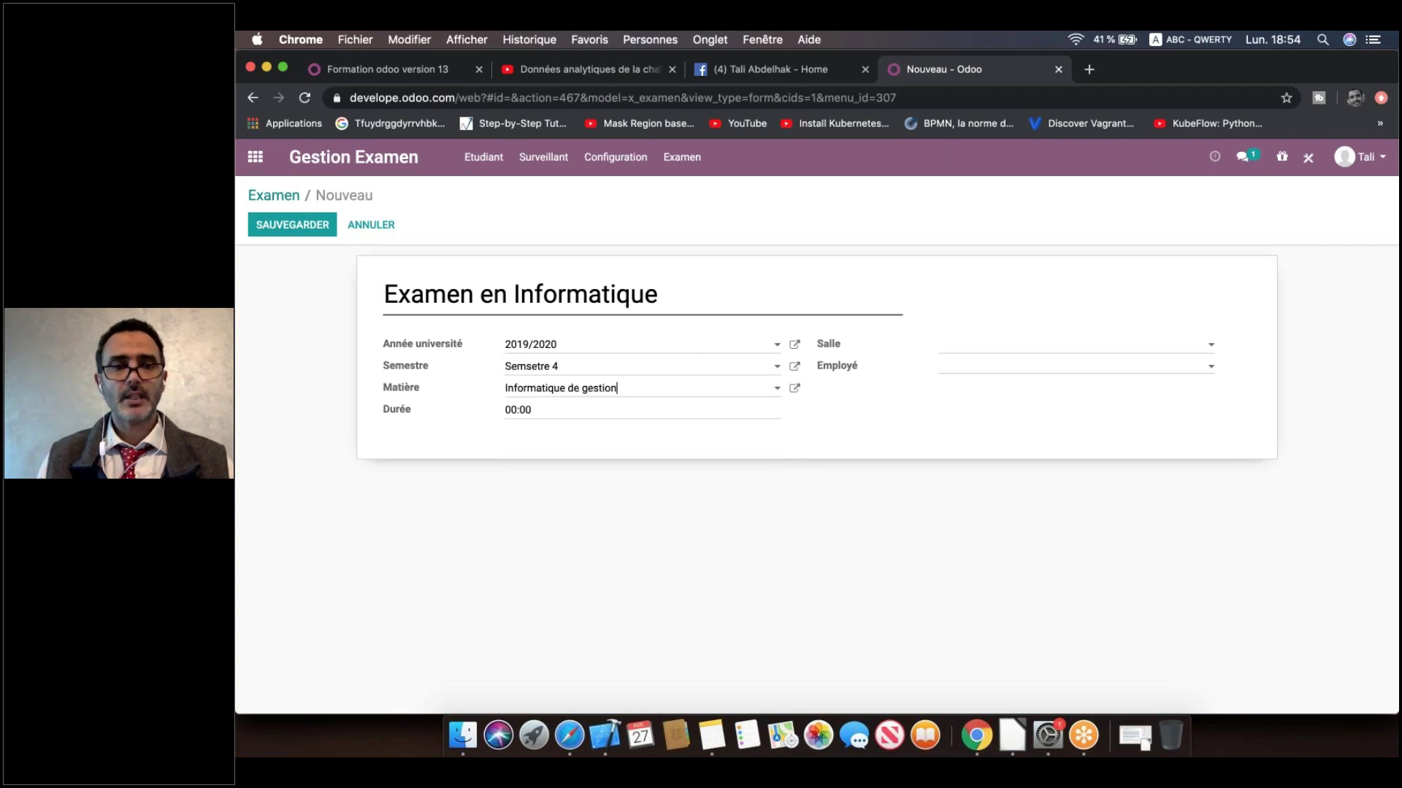
Step: Set the exam's Durée to 1:30 and its Salle to Salle 1
click(510, 410)
key(BackSpace)
key(BackSpace)
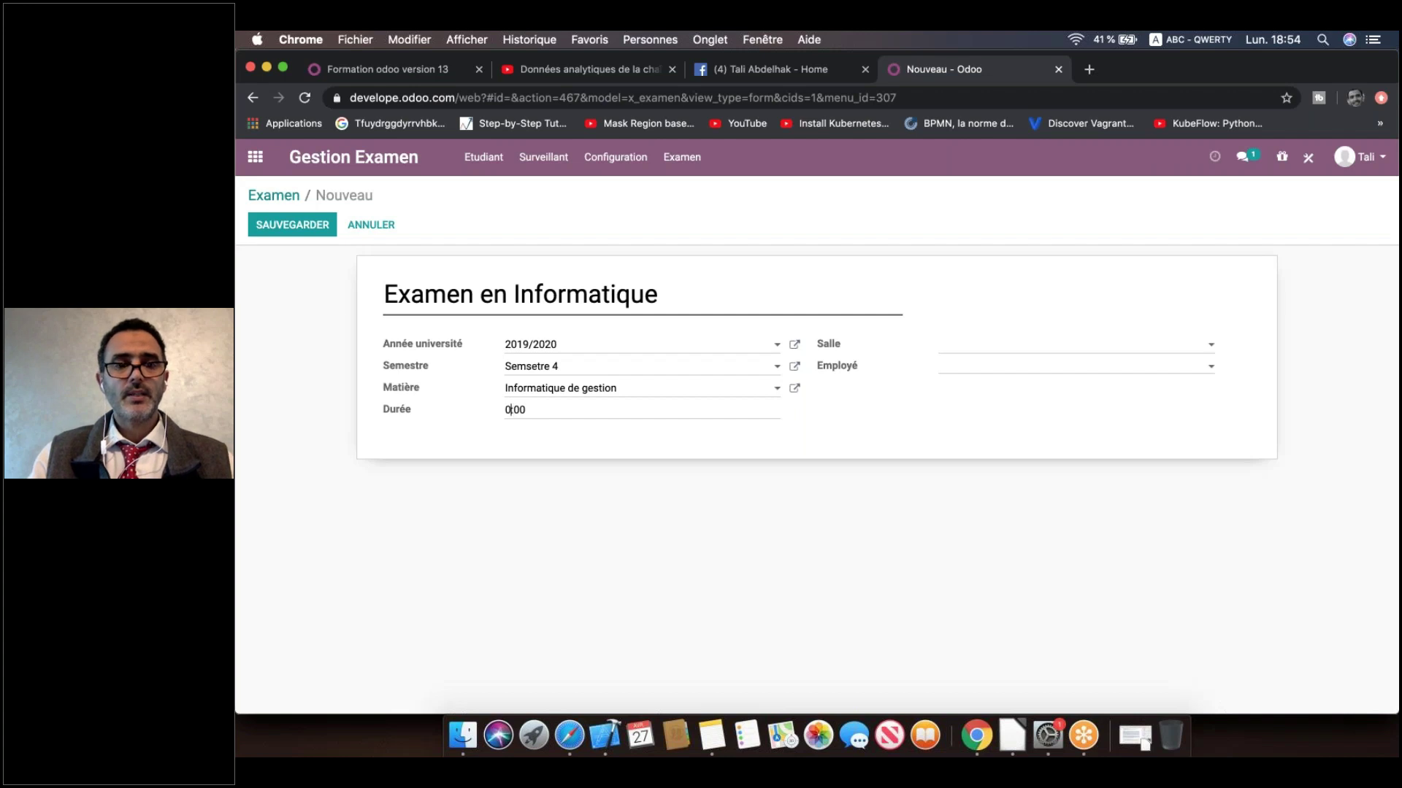
key(BackSpace)
text(30)
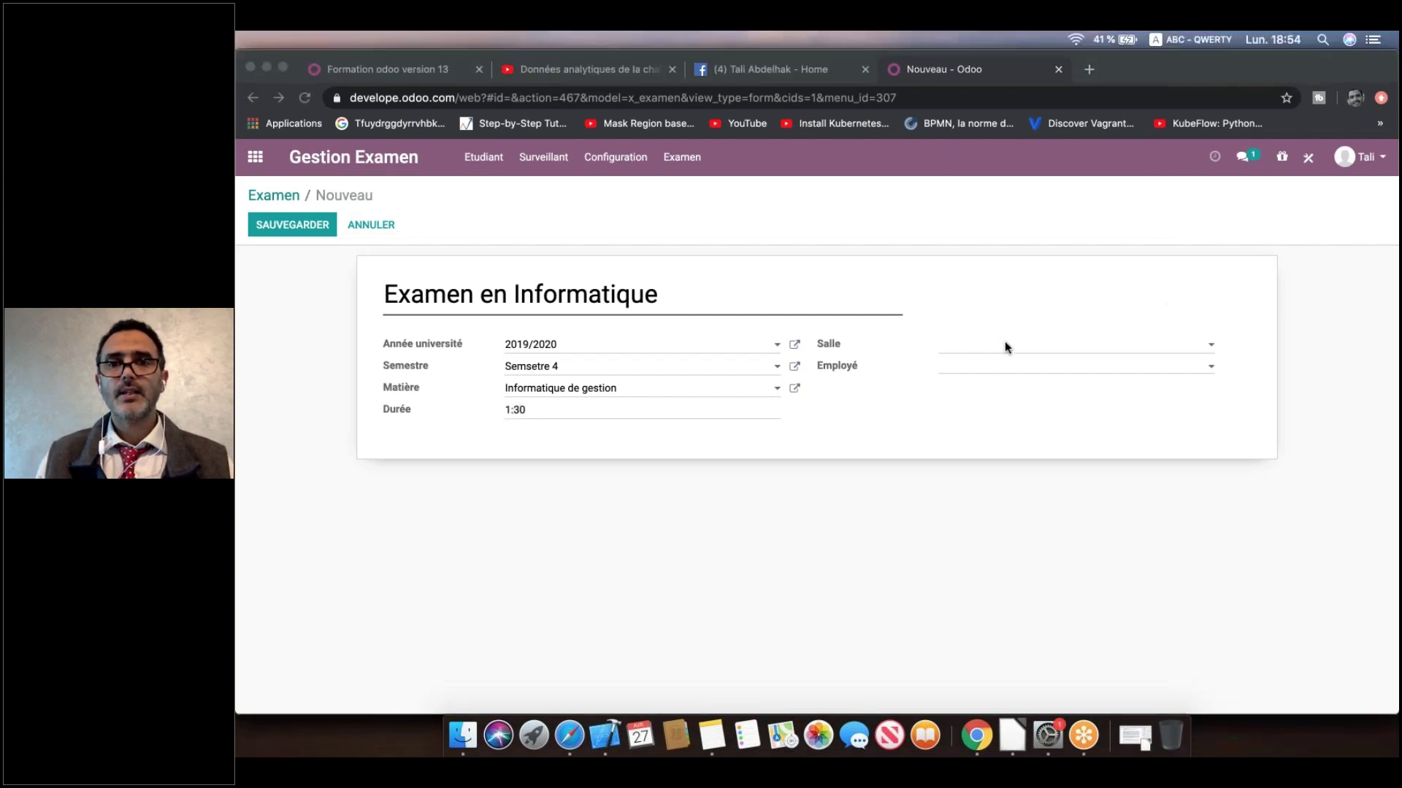
click(979, 350)
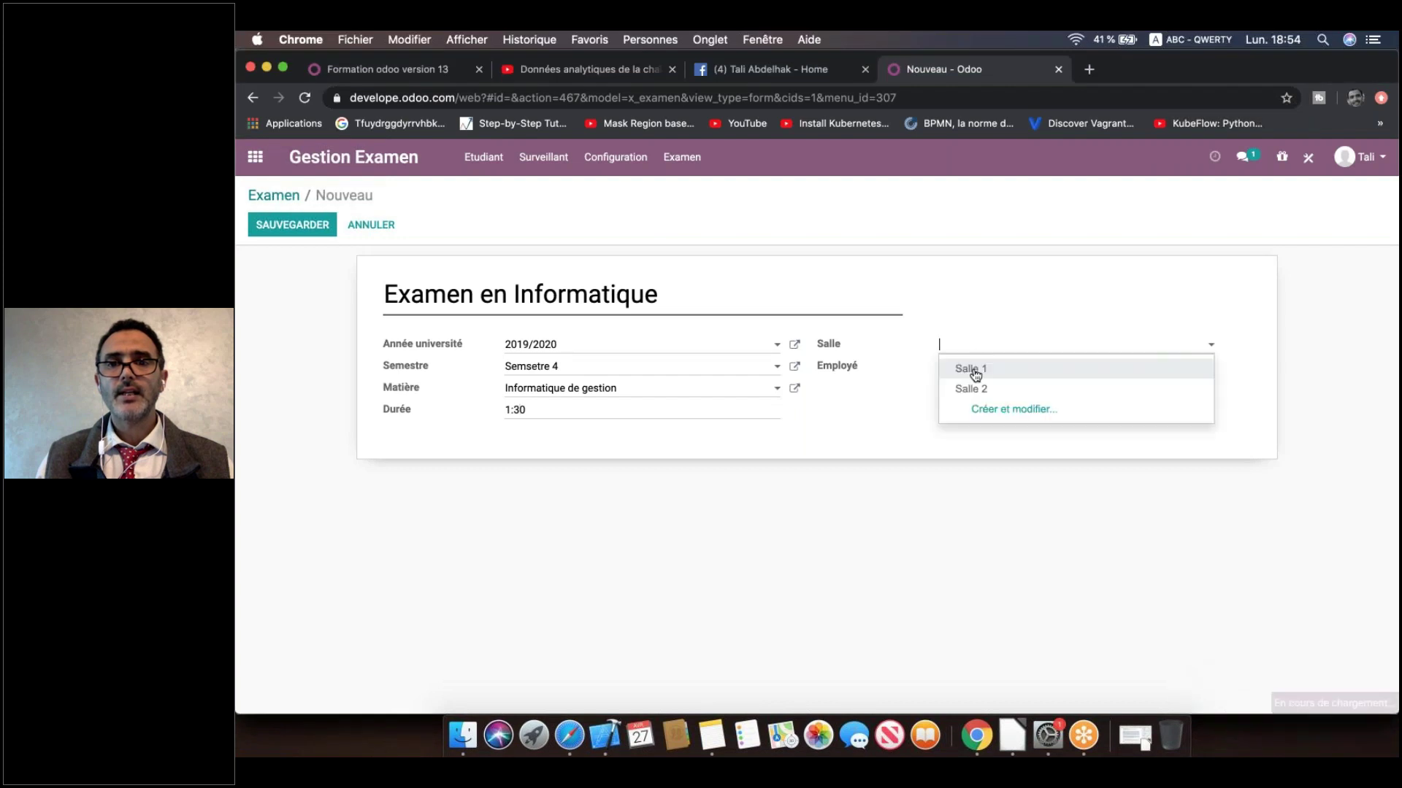
click(973, 366)
Step: Assign the most recently created supervisor in the Employé field and colour the tag magenta
click(975, 371)
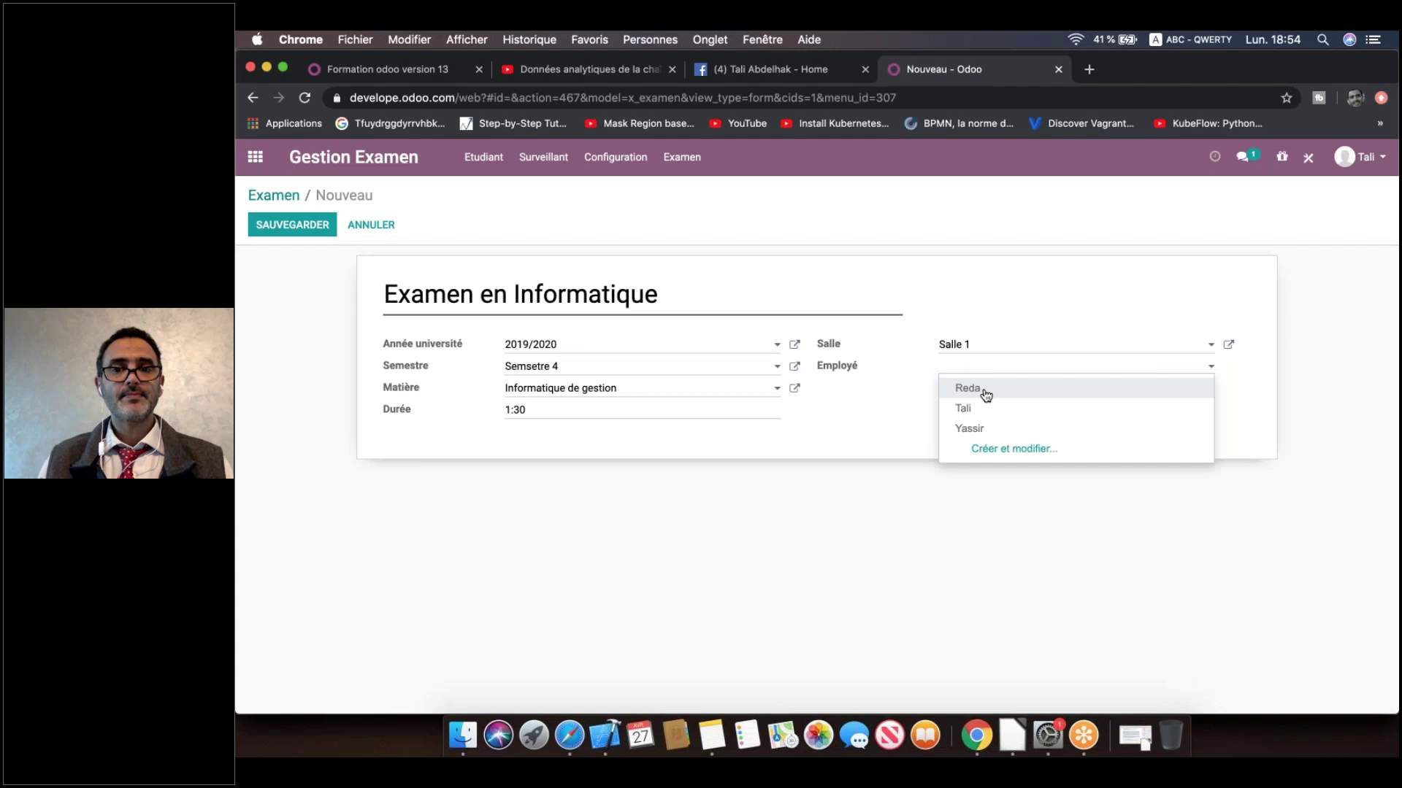
click(983, 390)
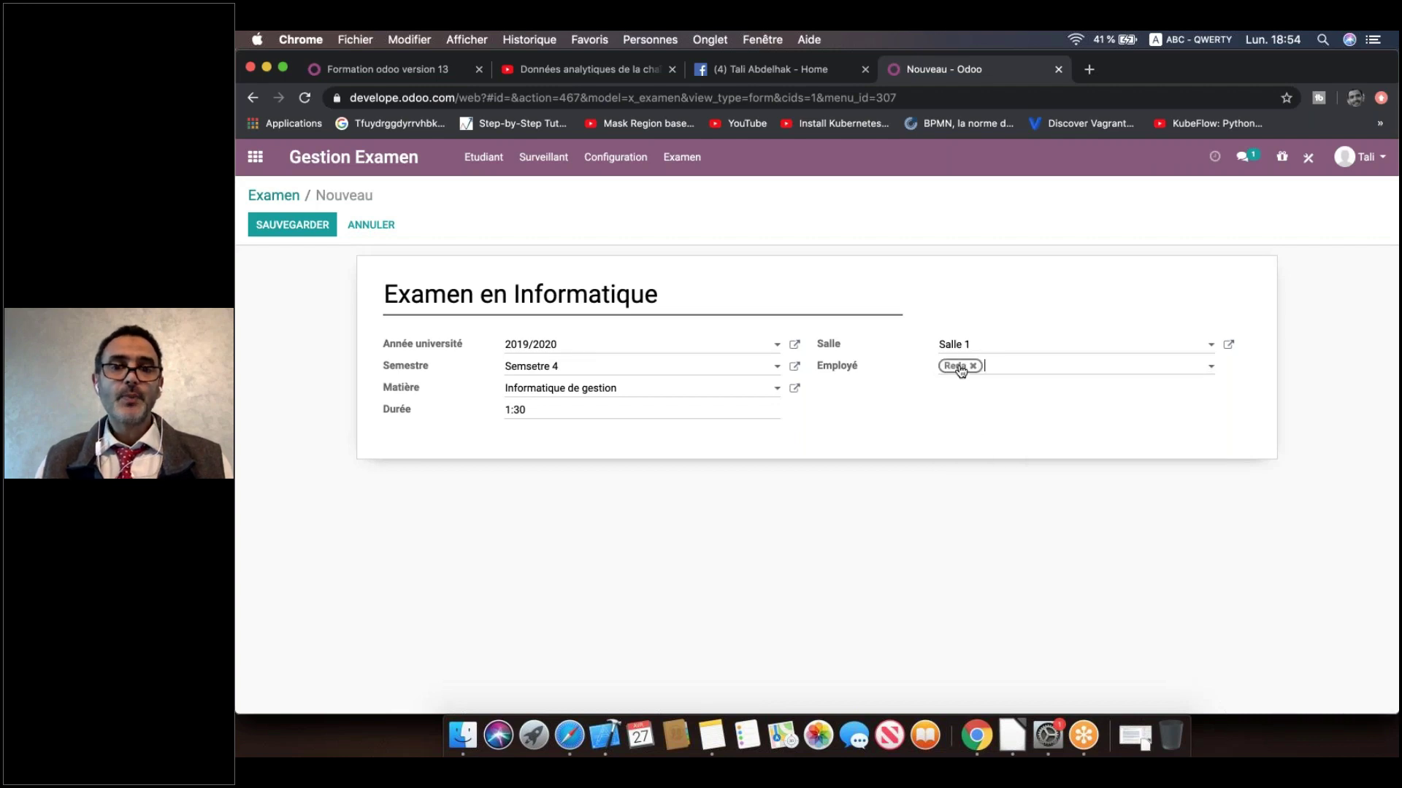
click(957, 366)
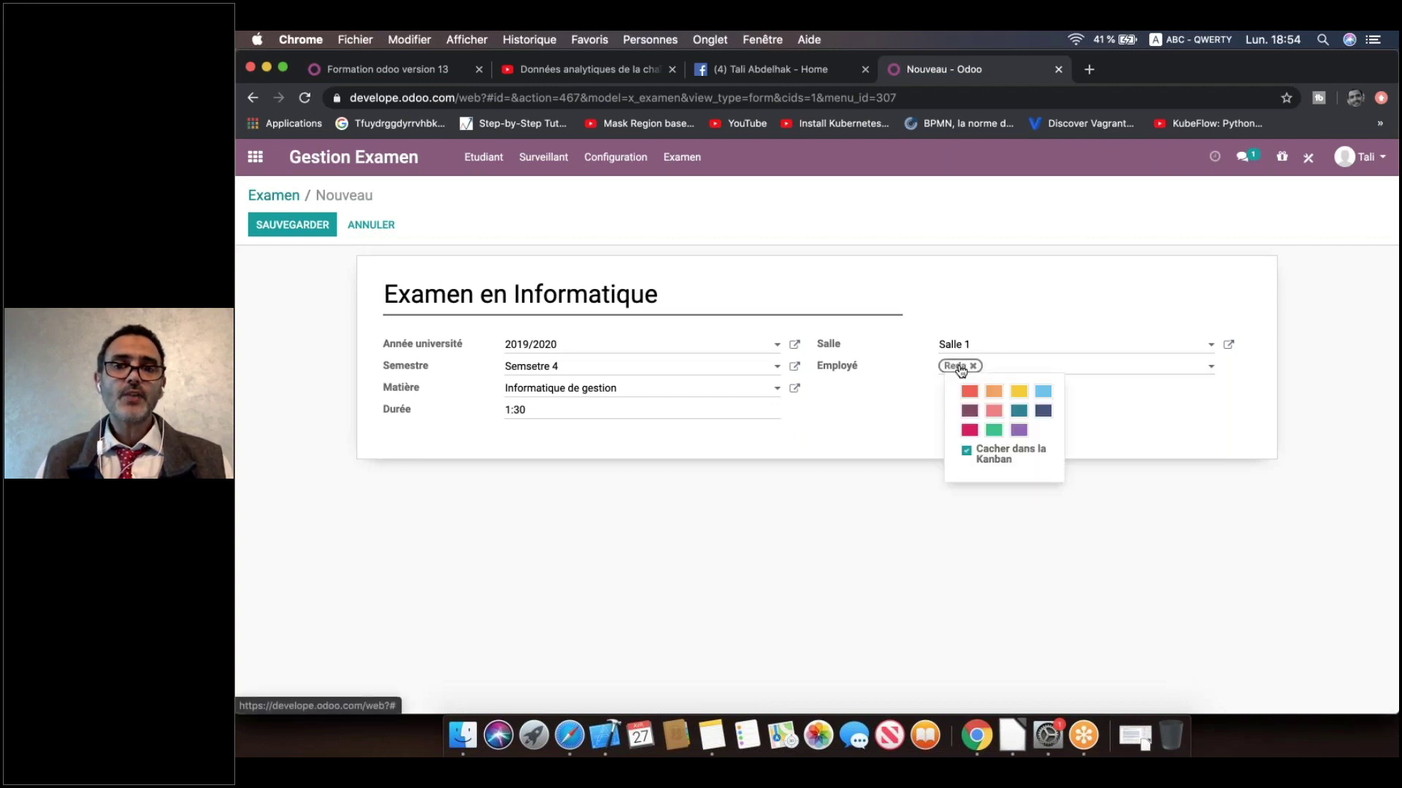
click(970, 430)
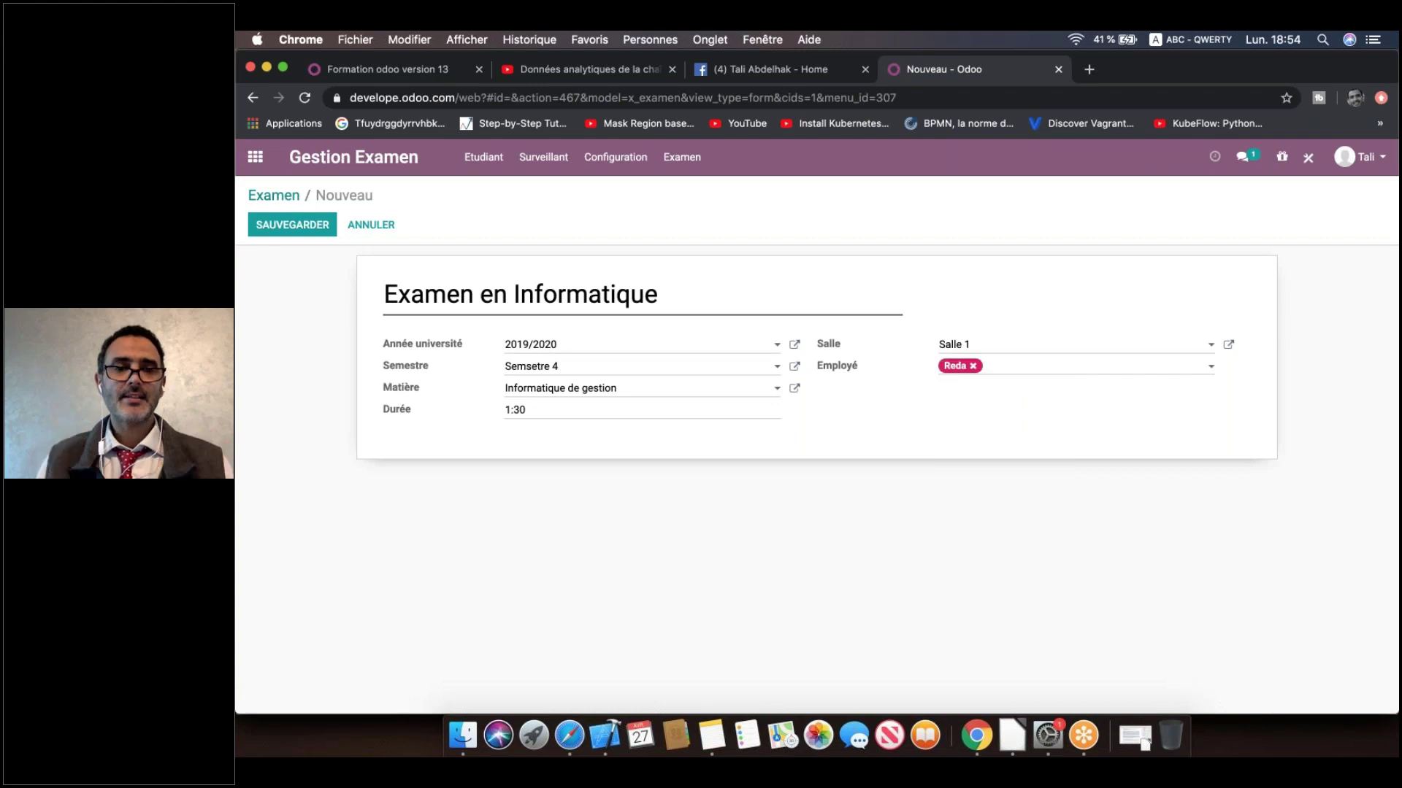
Step: Add the first-created supervisor as a second tag in the exam's Employé field
click(1041, 373)
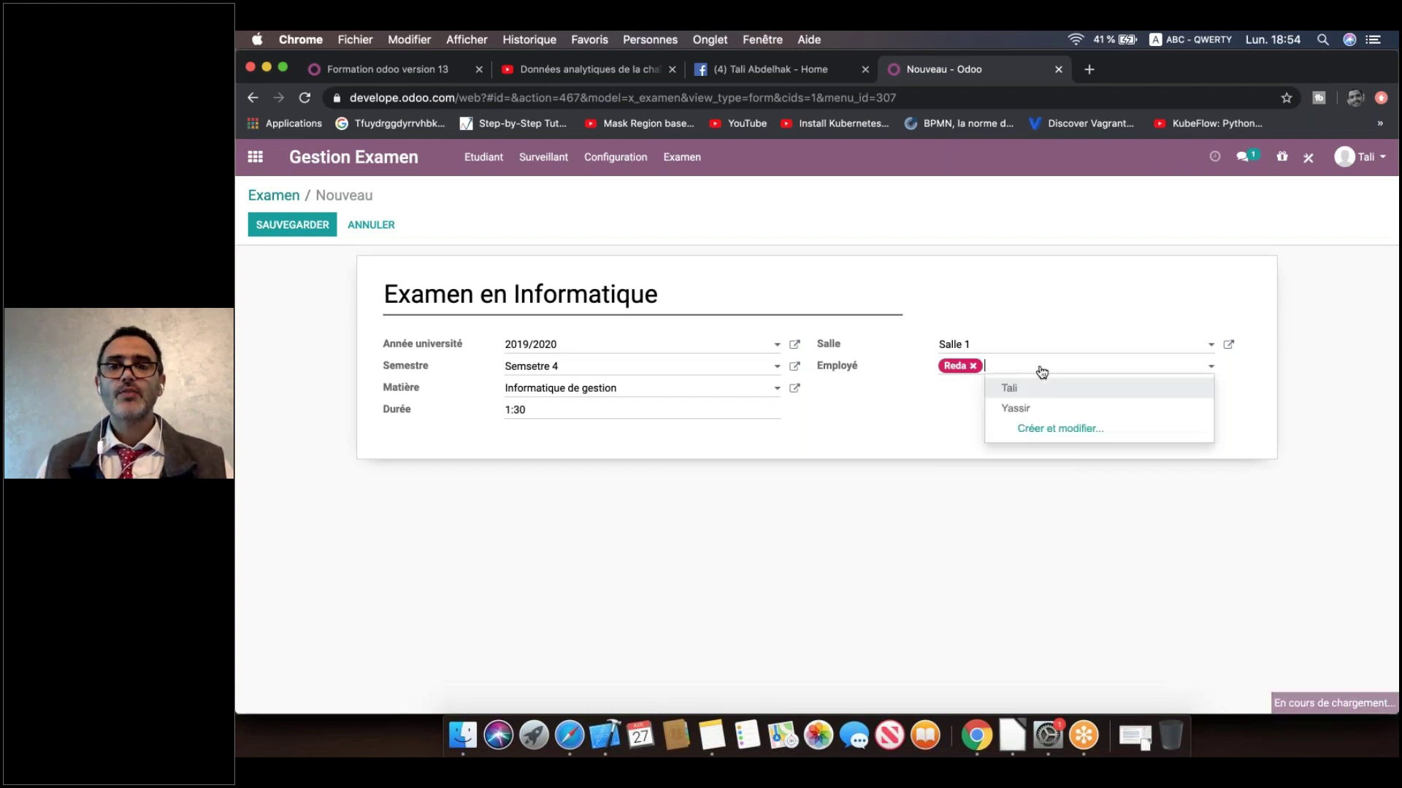
click(1044, 414)
click(1024, 366)
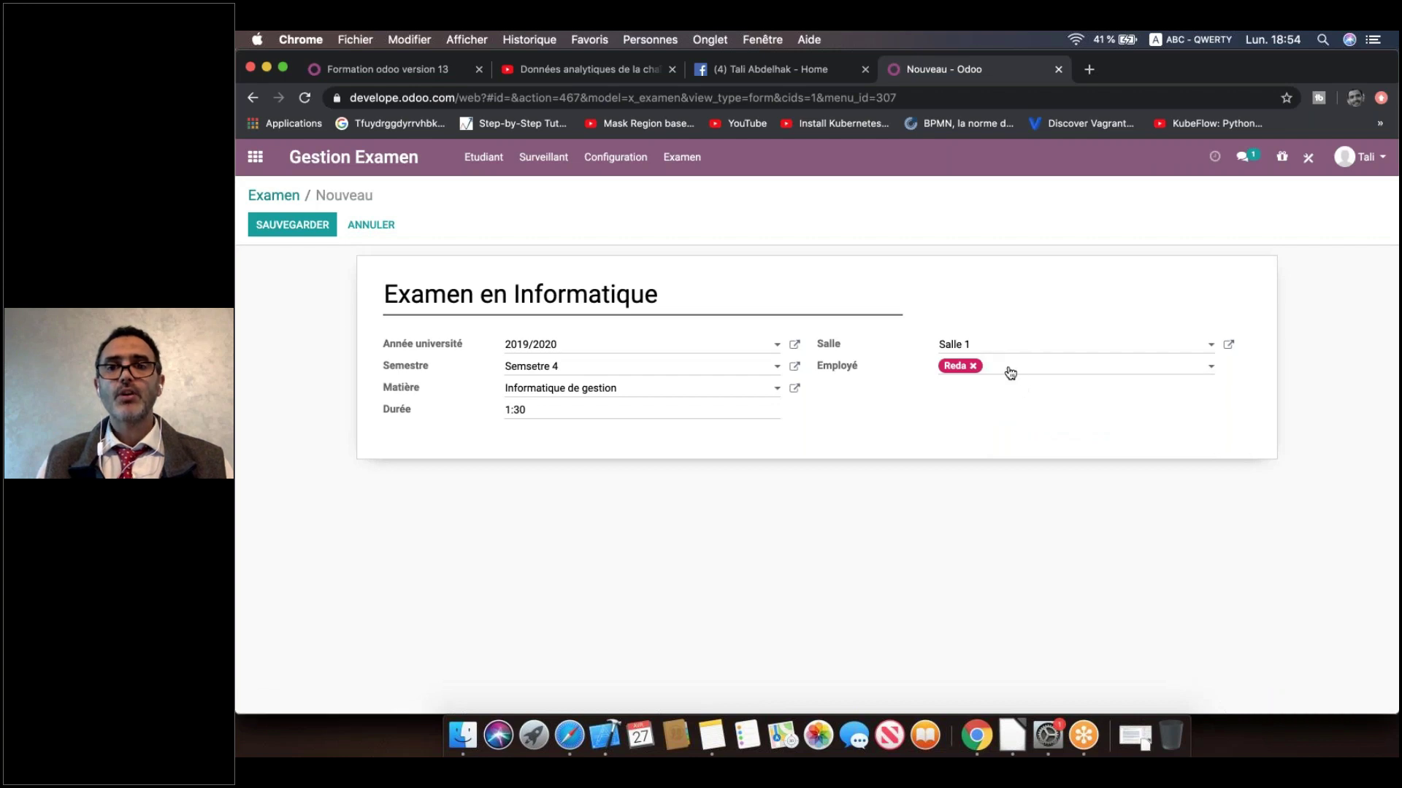
click(1036, 371)
click(1022, 410)
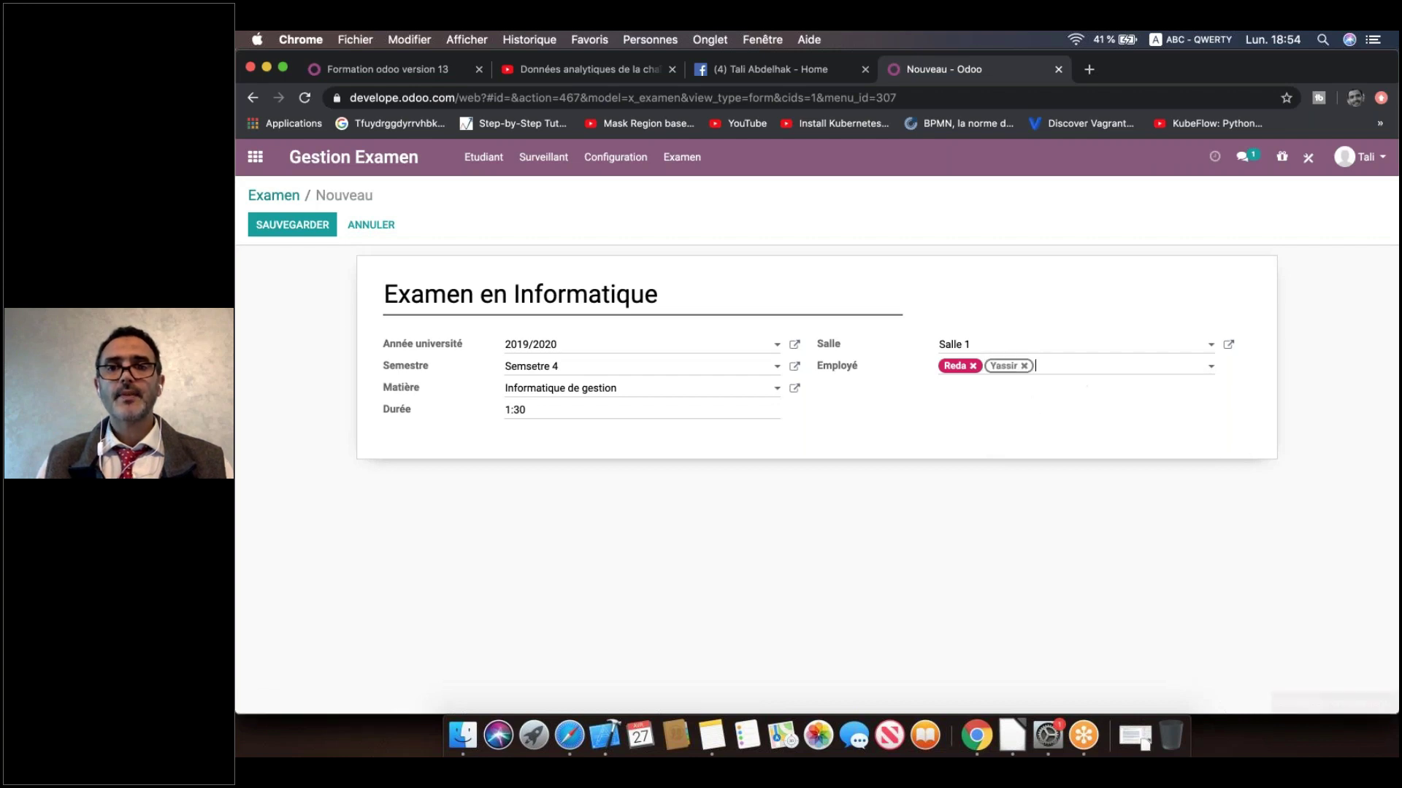
click(1052, 369)
click(1047, 411)
click(1004, 409)
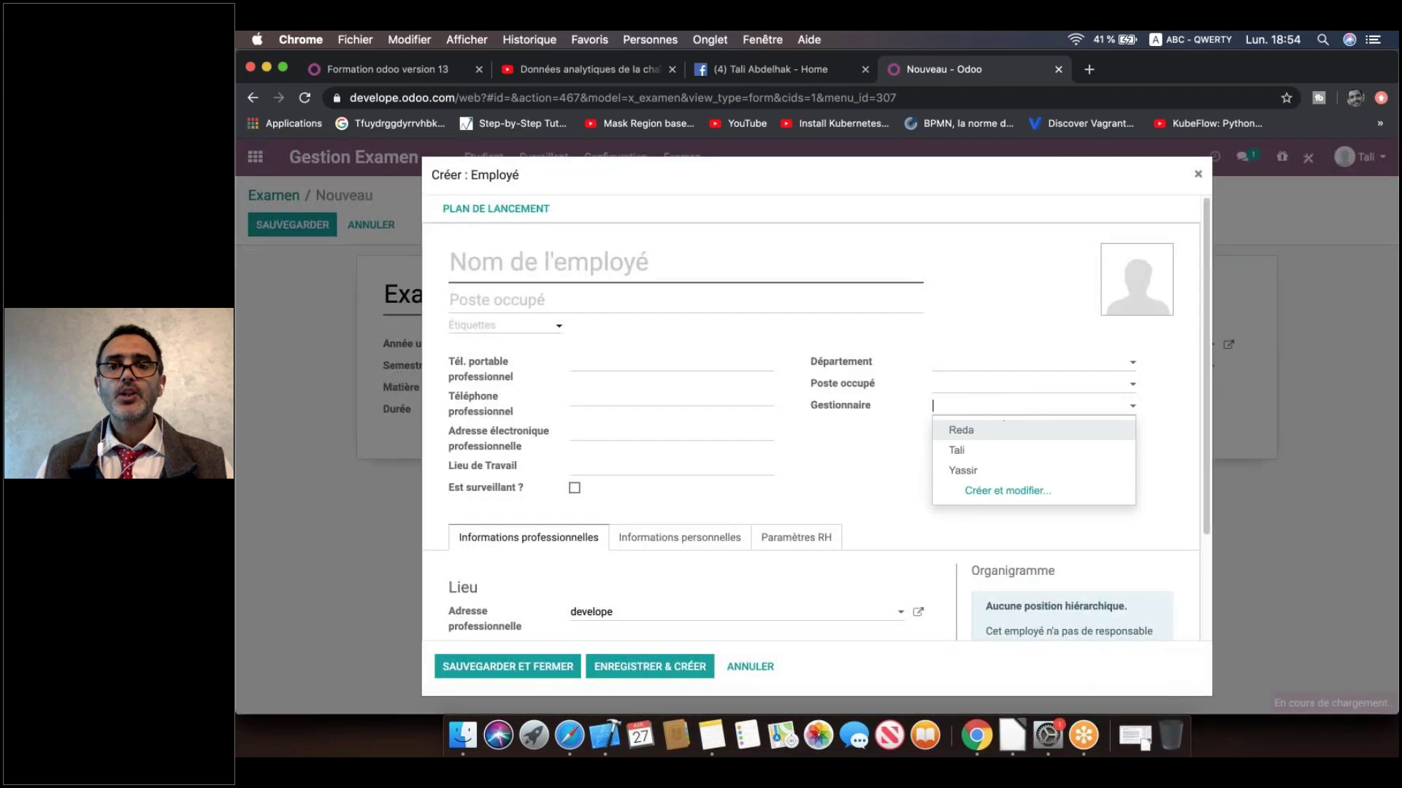
click(1197, 173)
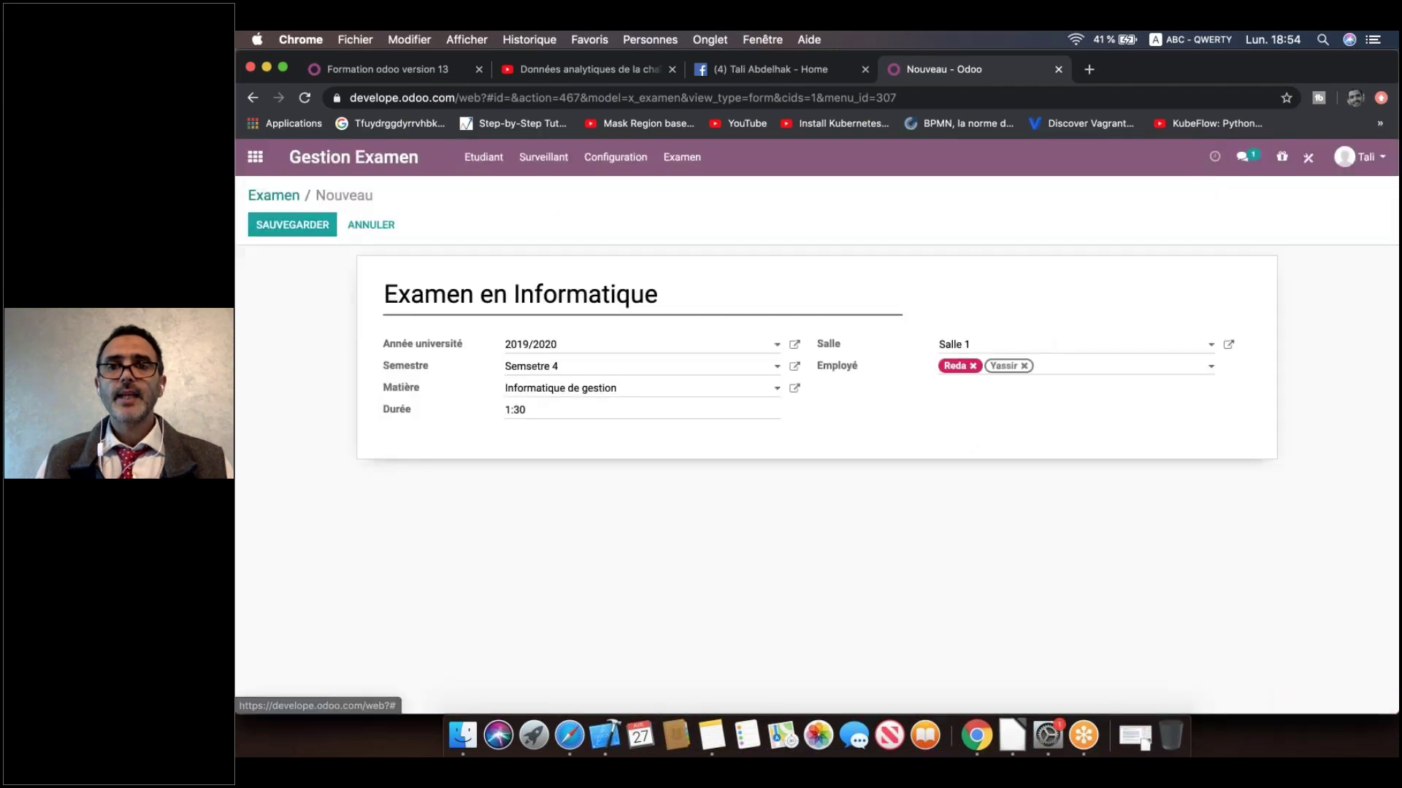
Step: Colour the second employee tag in the exam's Employé field green
click(1012, 368)
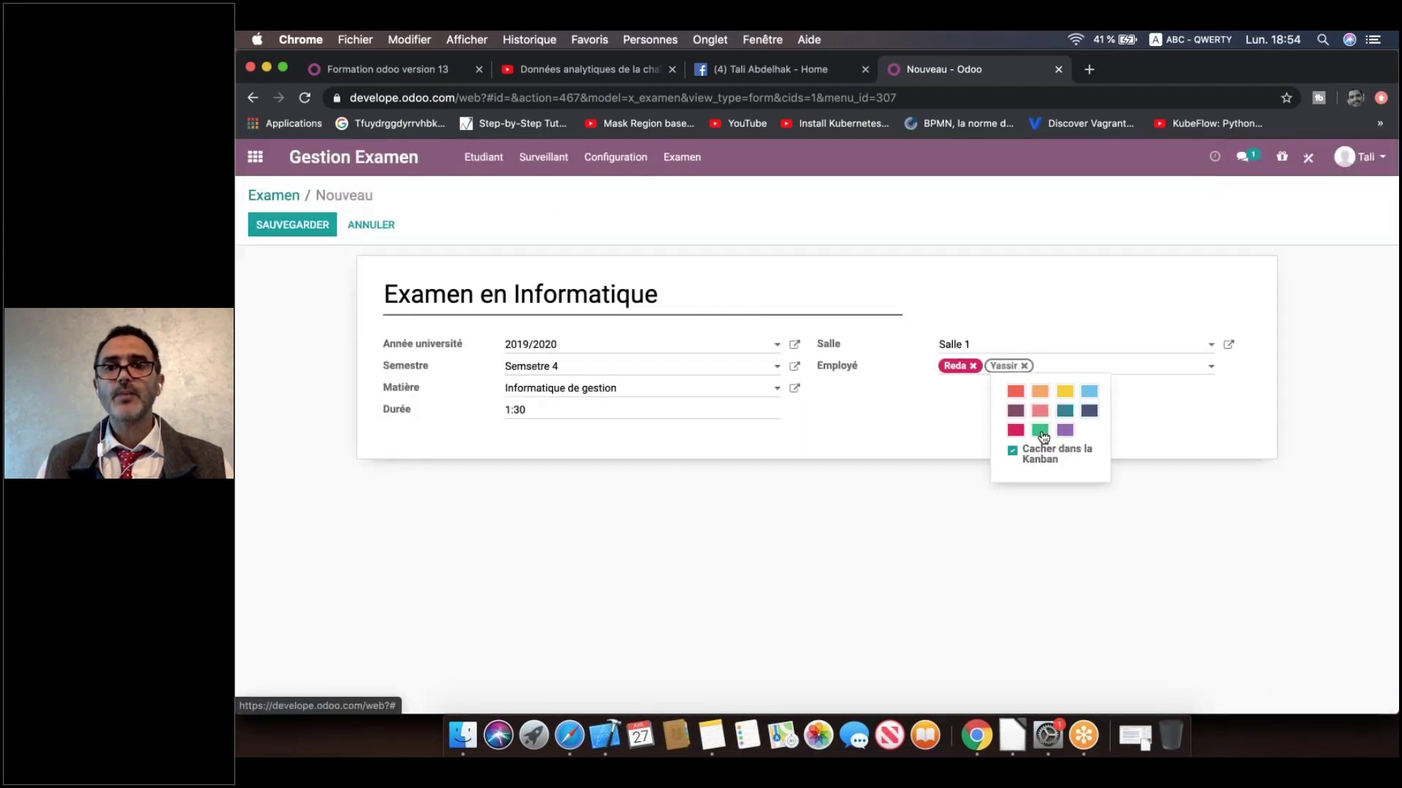
click(1041, 432)
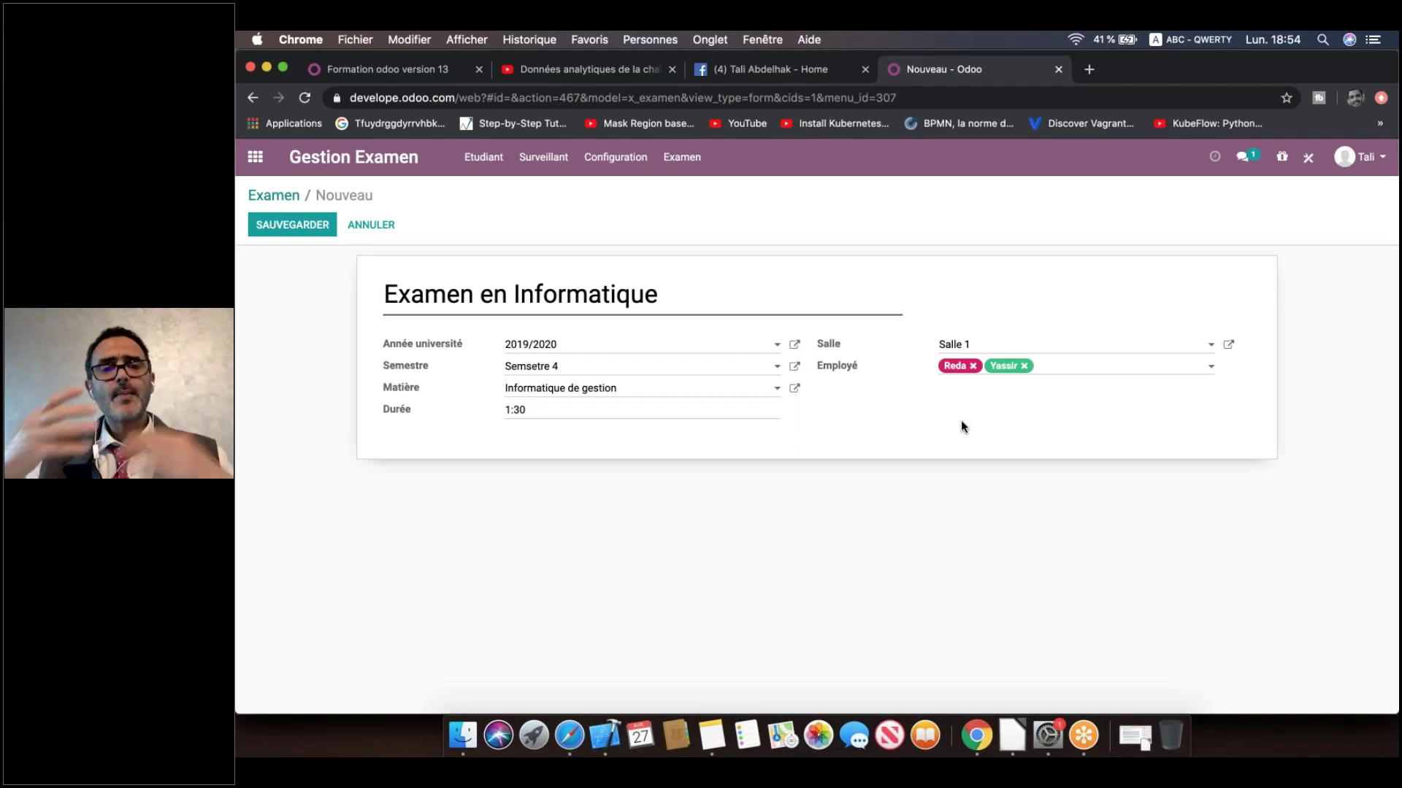
Step: Save the new exam record Examen en Informatique
click(636, 227)
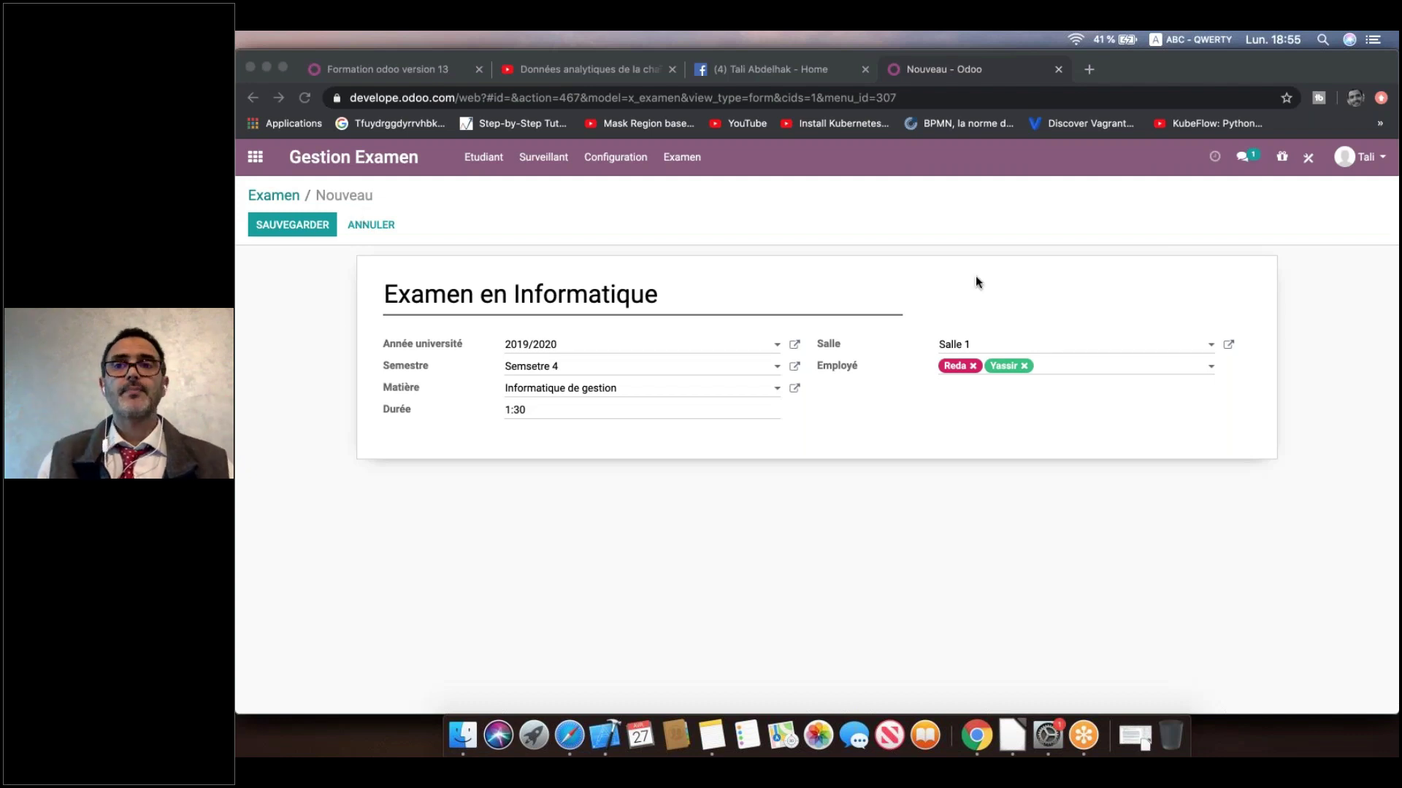
click(1309, 155)
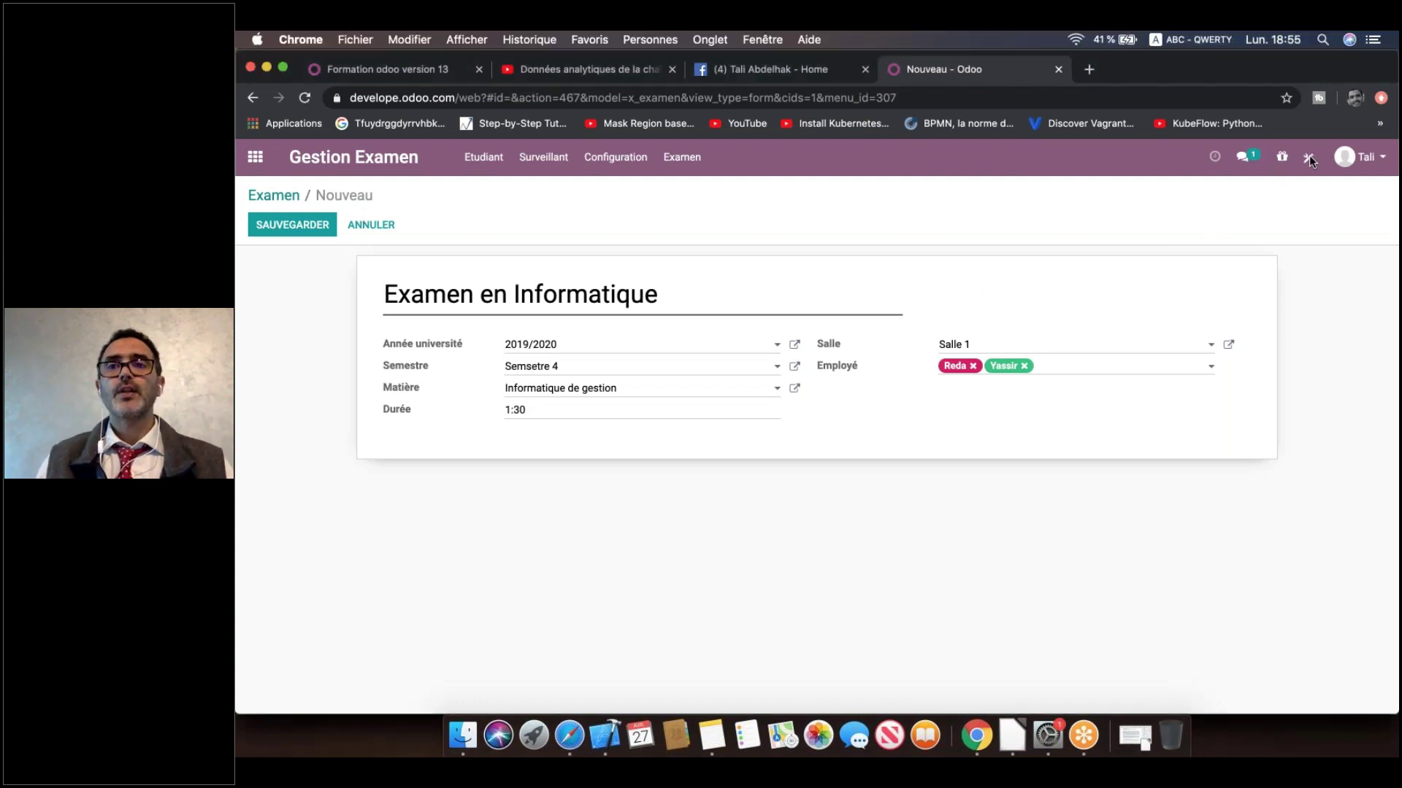
click(283, 235)
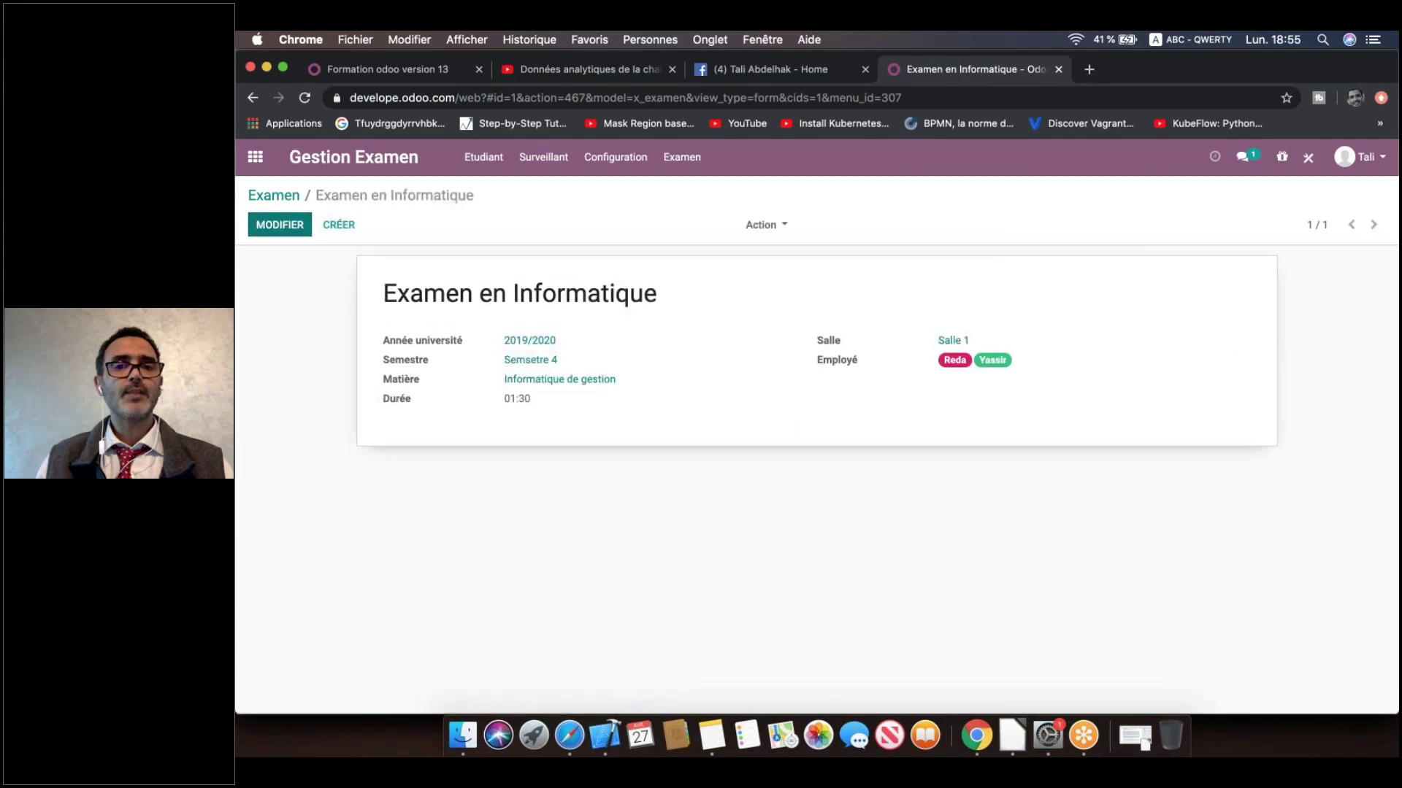
Step: In Studio, add a Many2many field related to Contact below the exam form's field groups and close Studio
click(1308, 158)
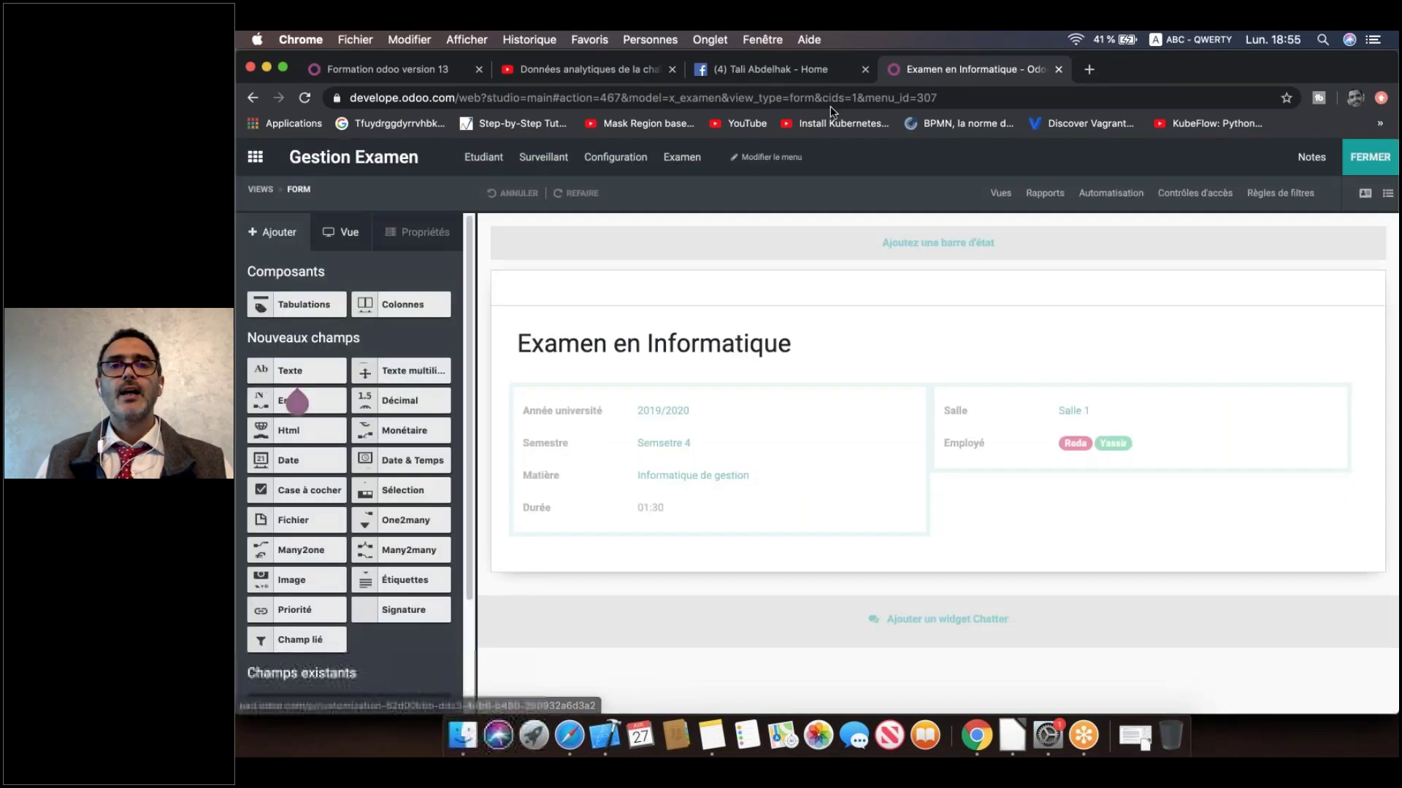
click(1242, 100)
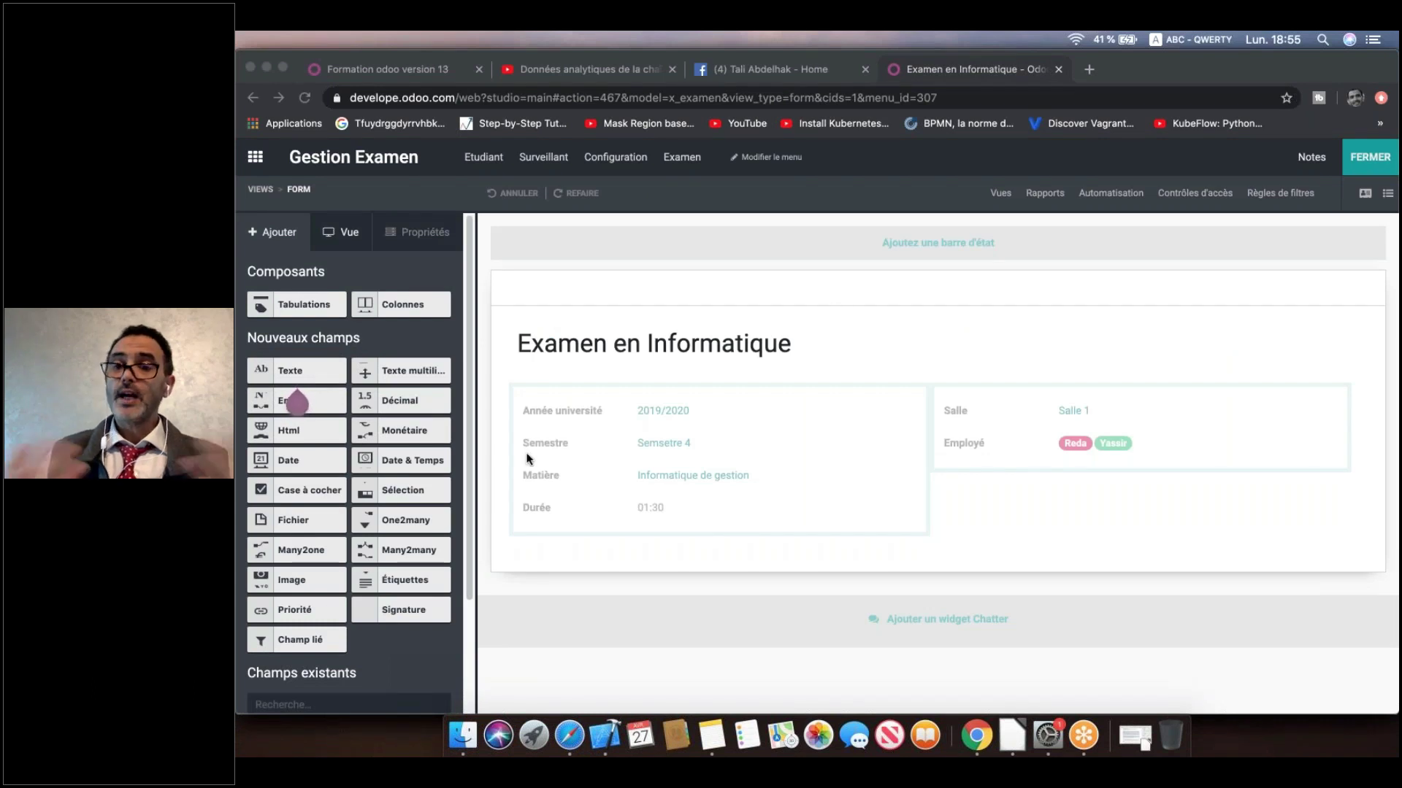
click(371, 556)
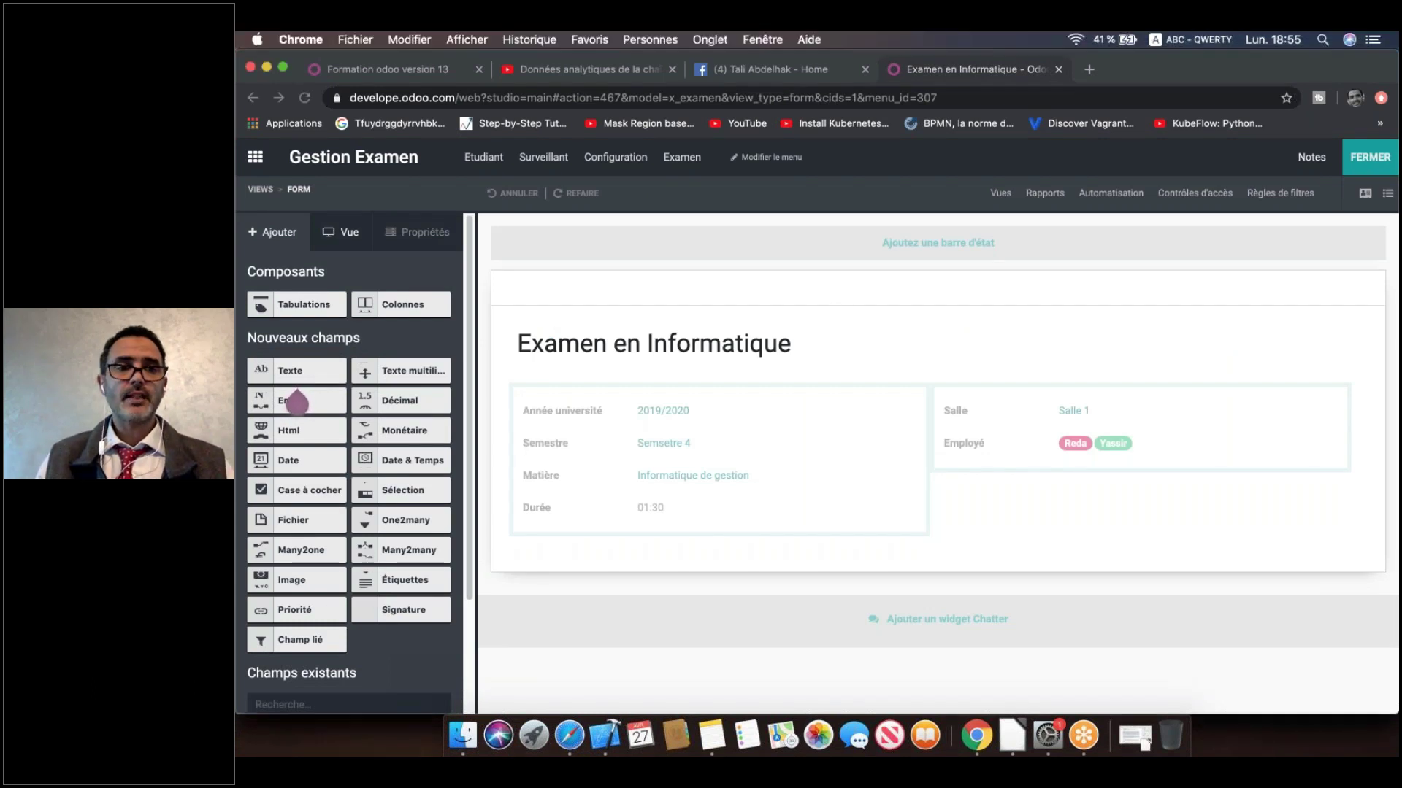
drag(363, 552, 724, 581)
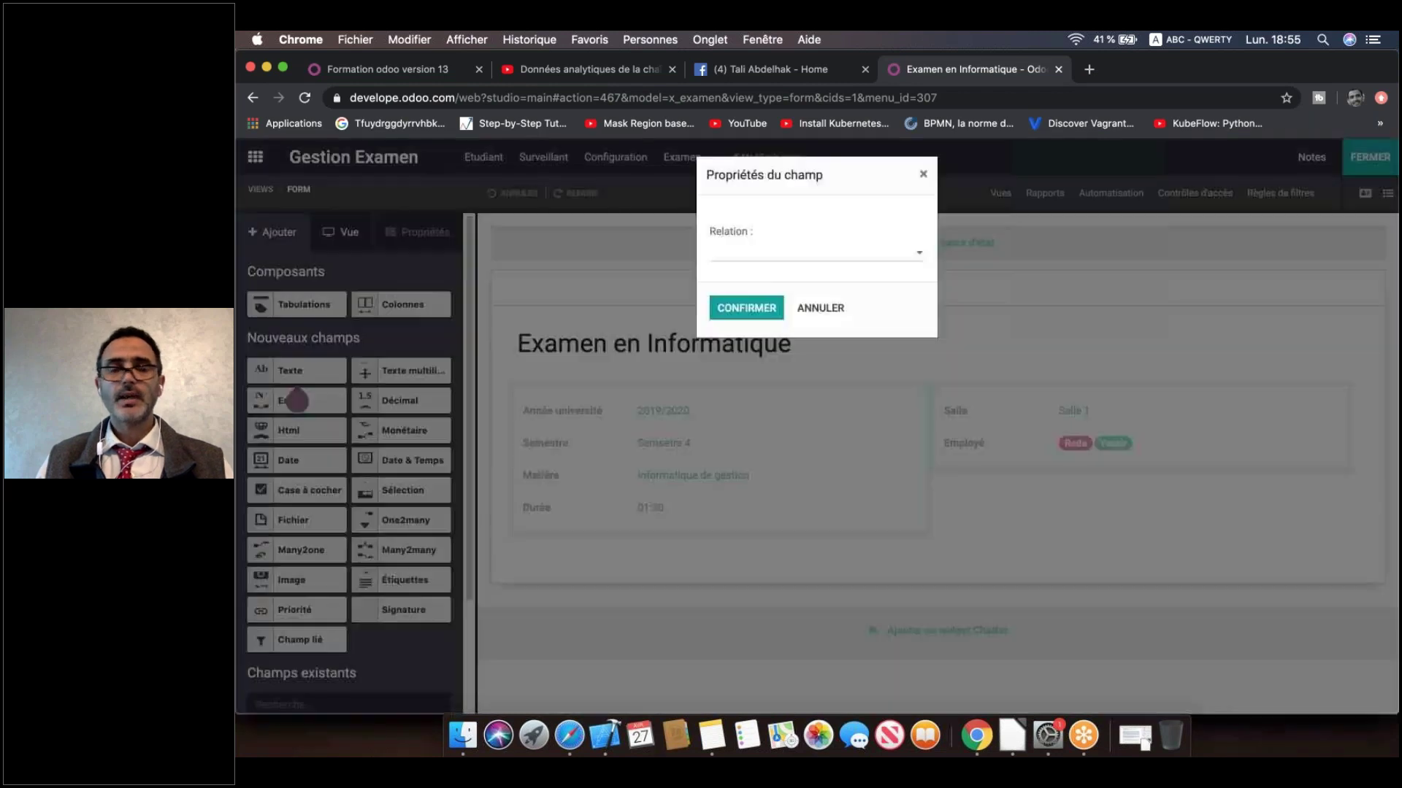
click(828, 256)
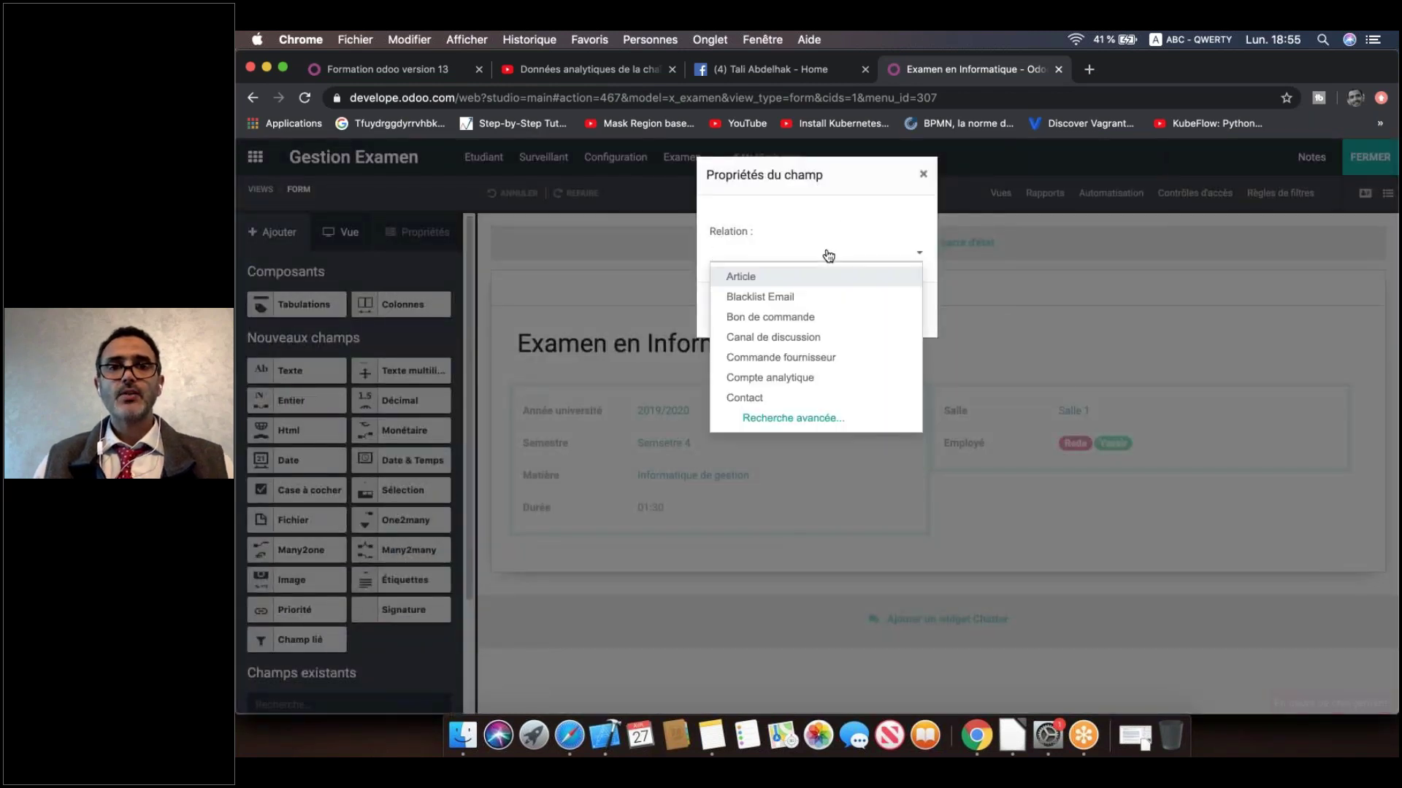
text(conta)
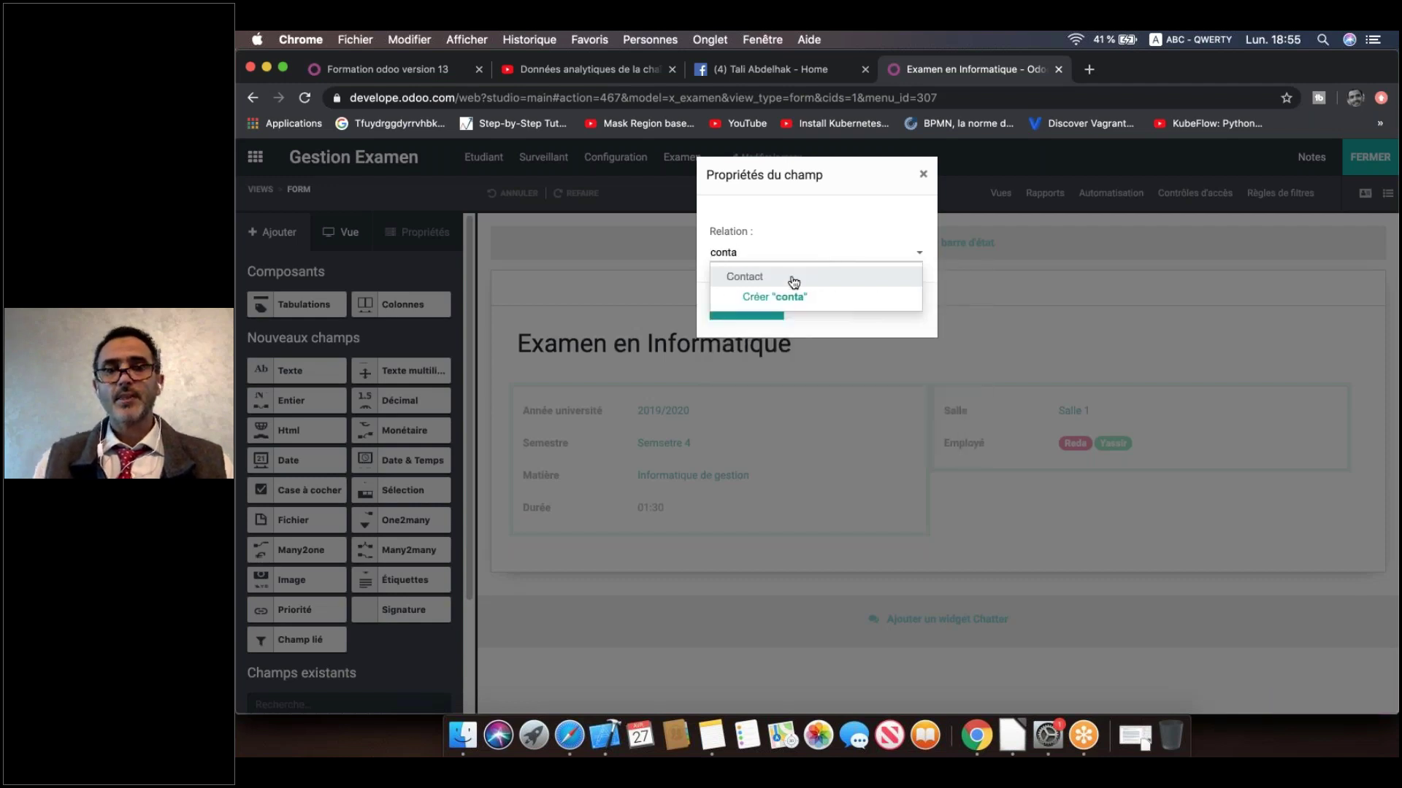
click(794, 281)
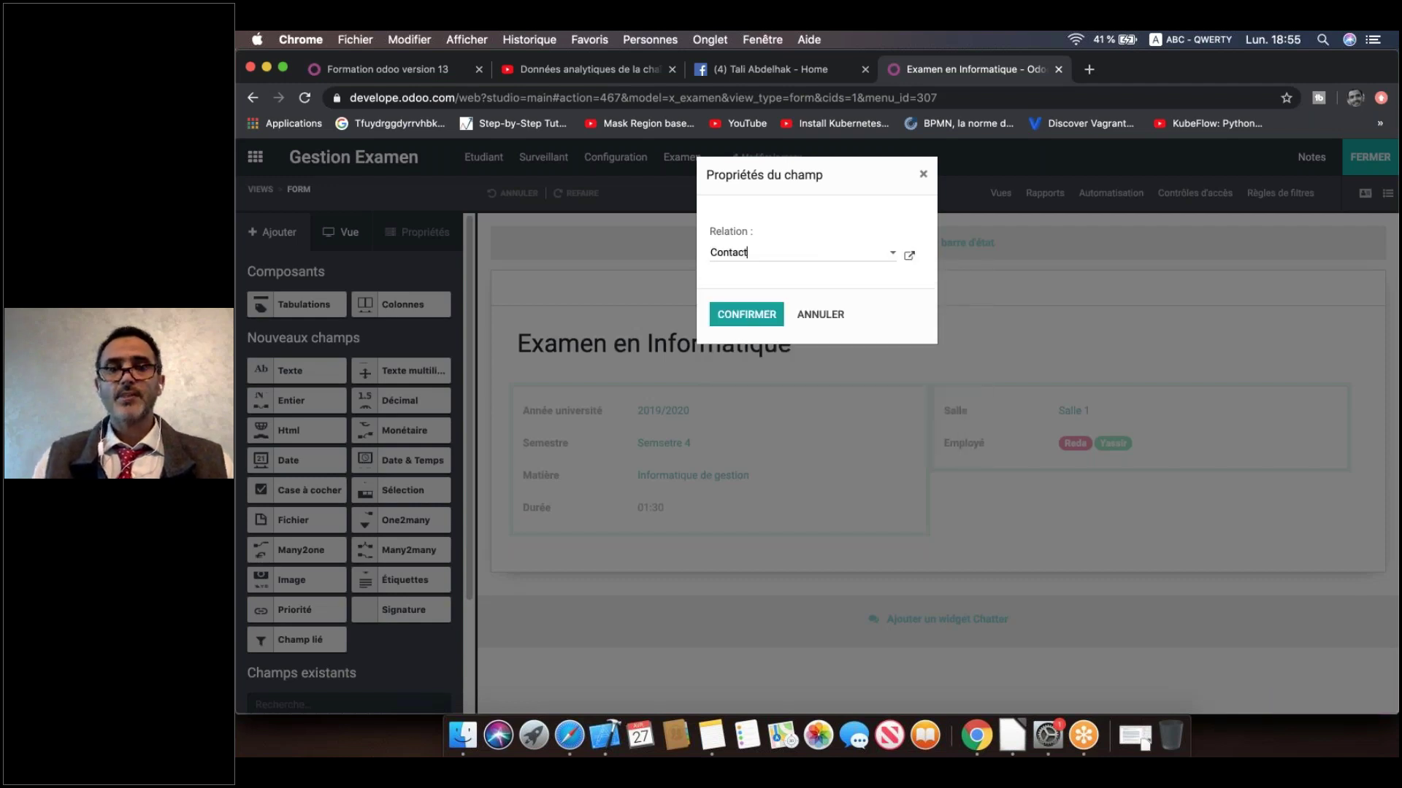
click(763, 313)
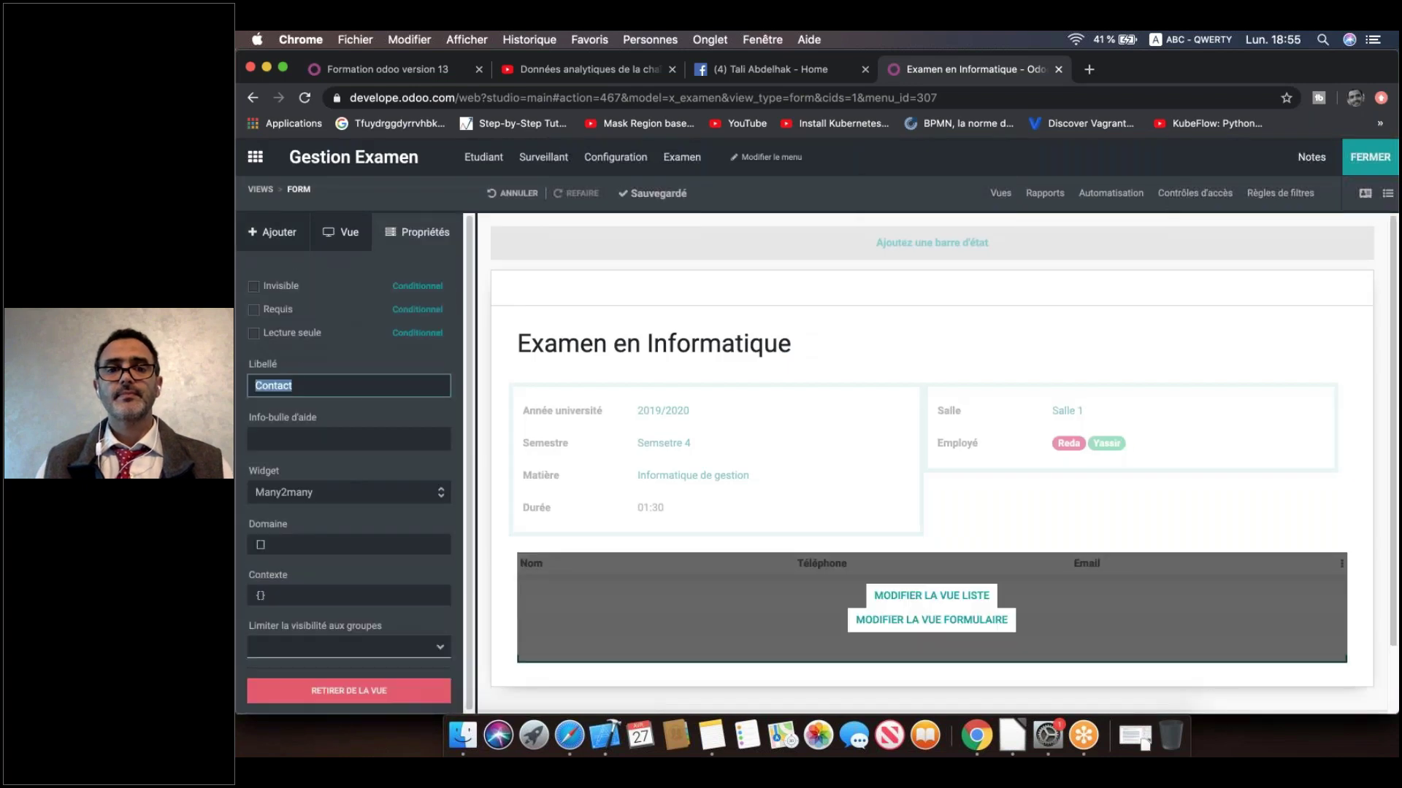
click(1169, 87)
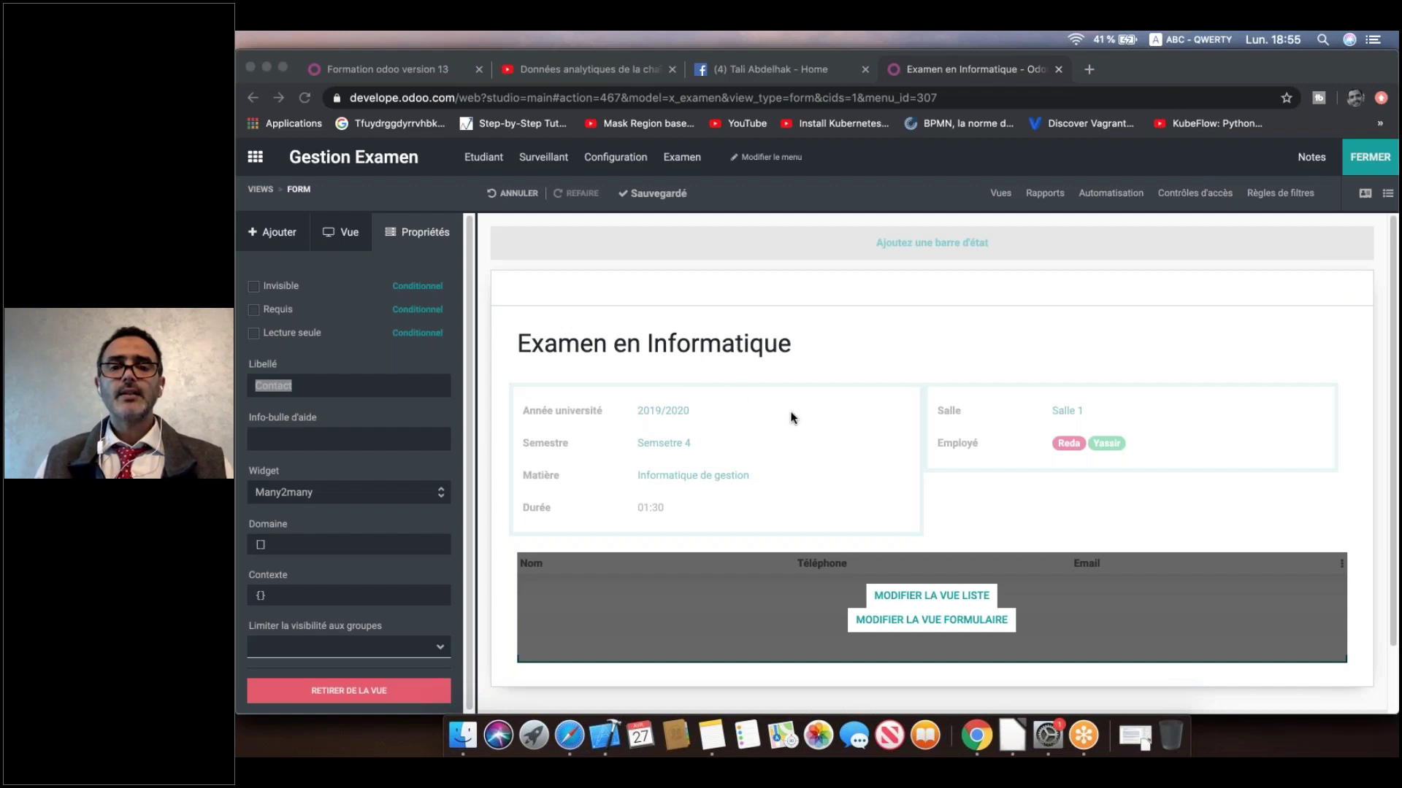
click(1358, 167)
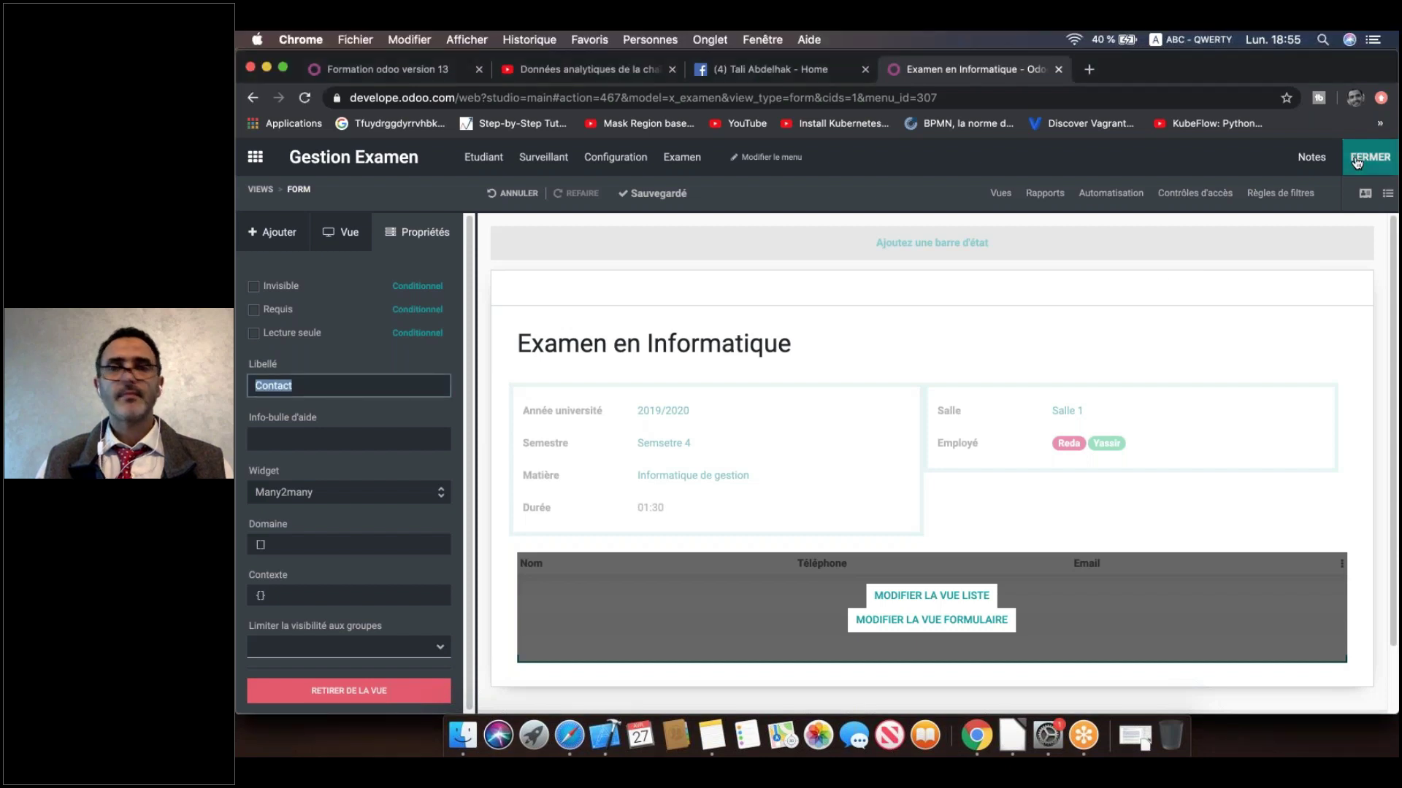
click(1359, 166)
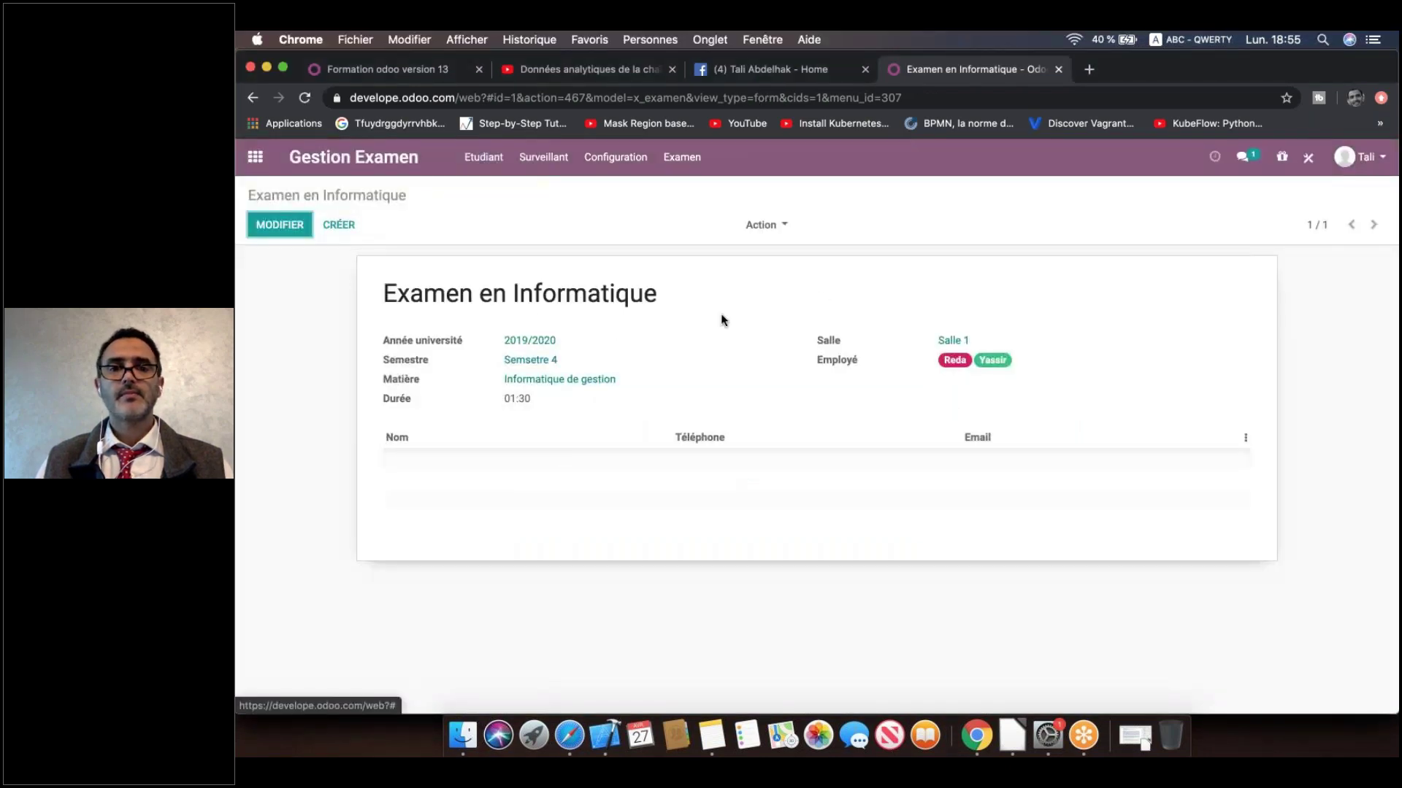
Step: Check which contacts can be added as lines to the exam's contact table, and return to the saved exam
click(1133, 213)
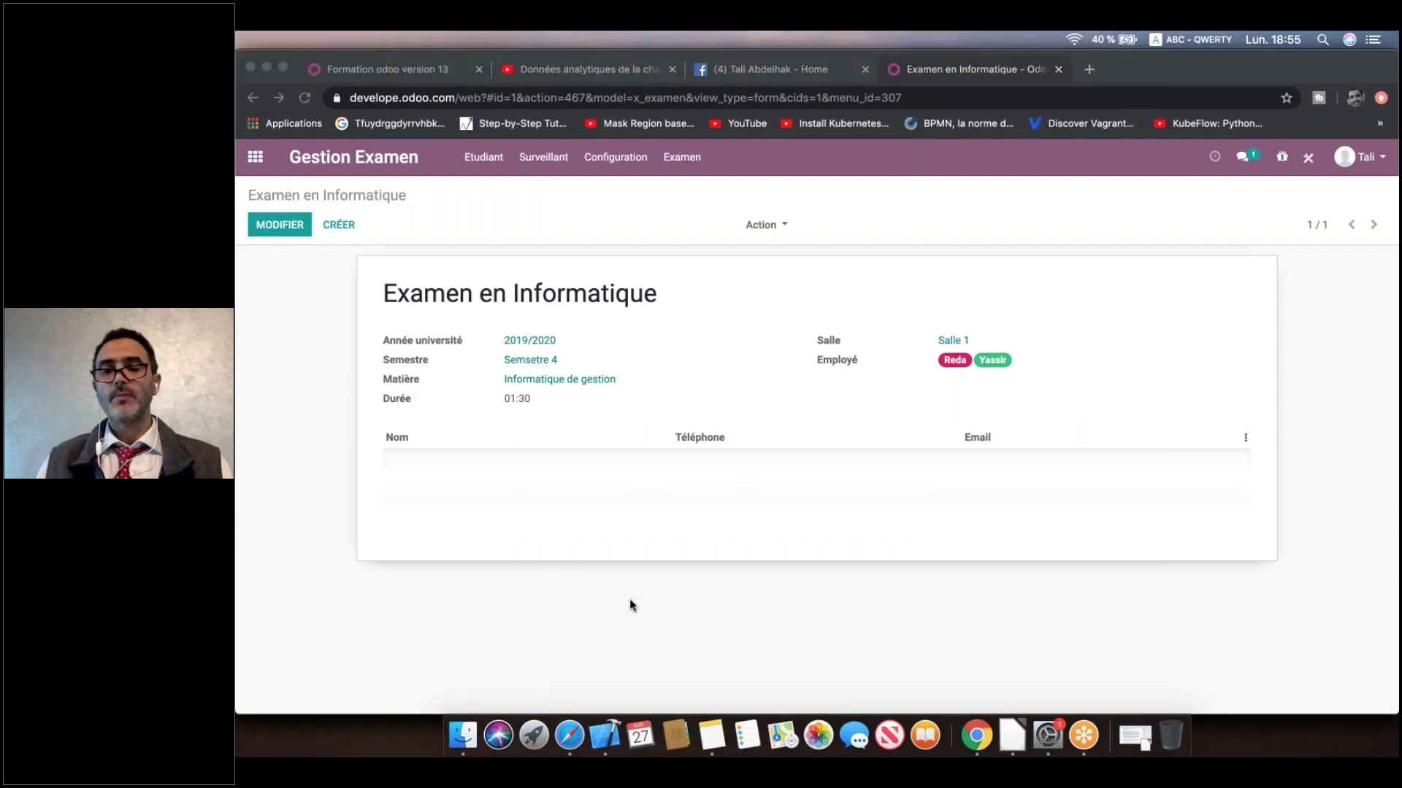
click(267, 231)
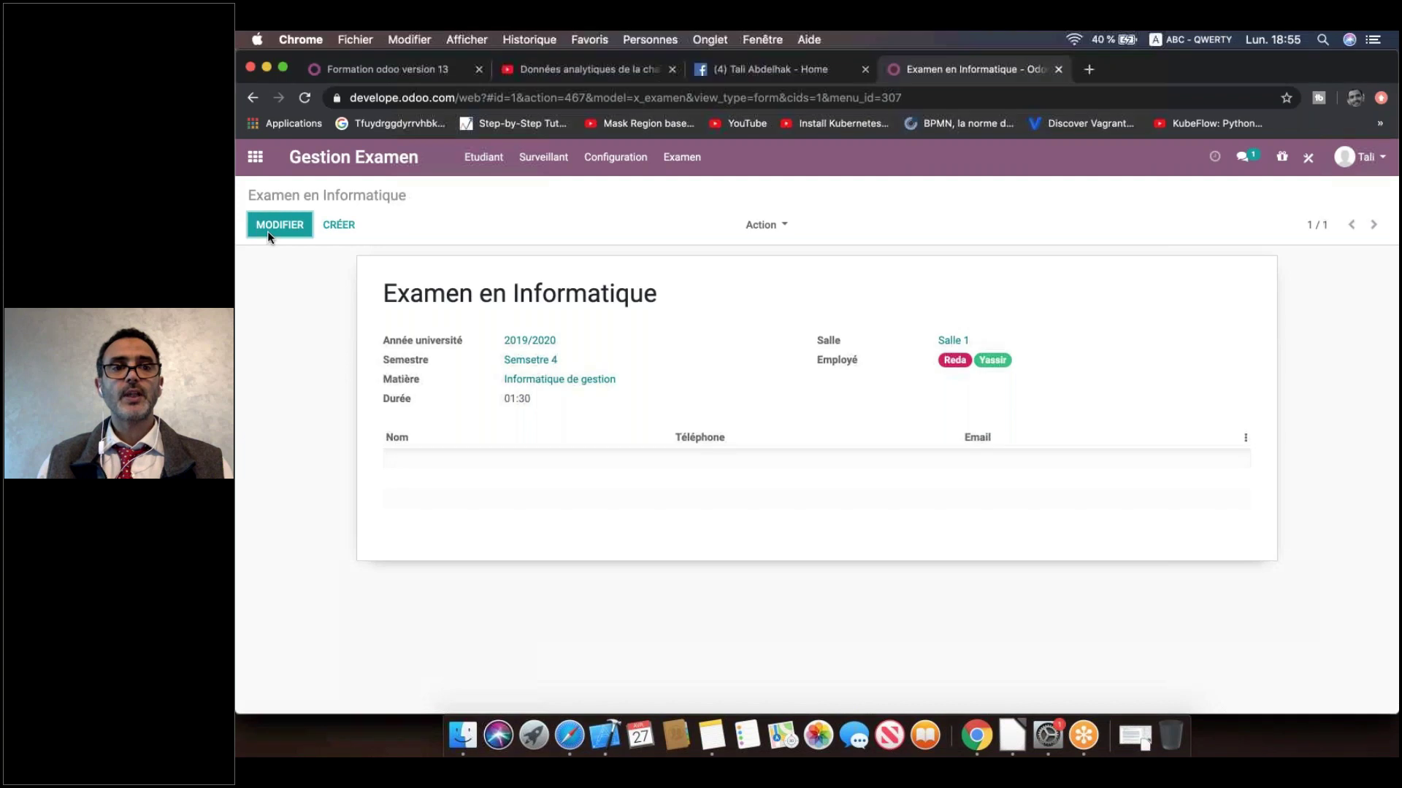
click(278, 227)
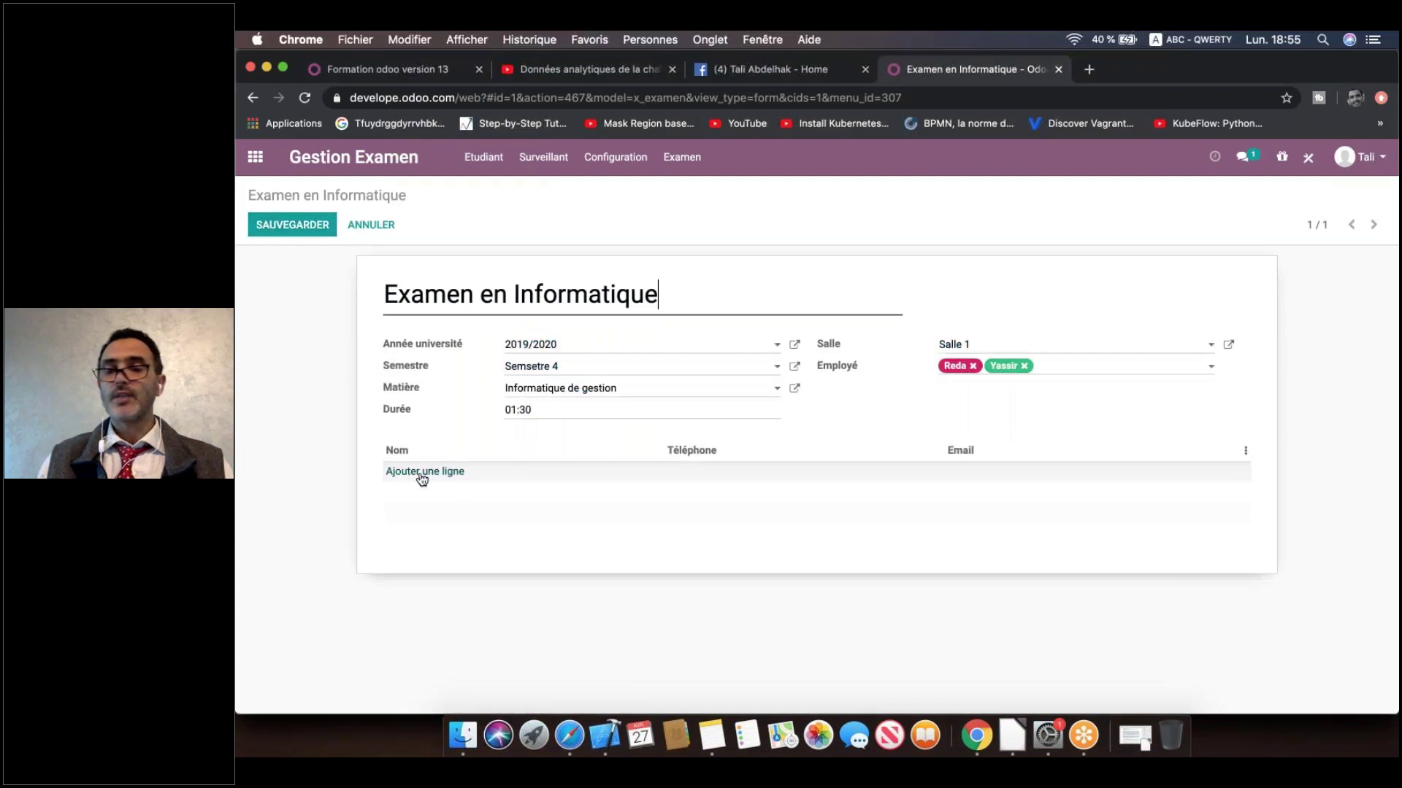
click(424, 473)
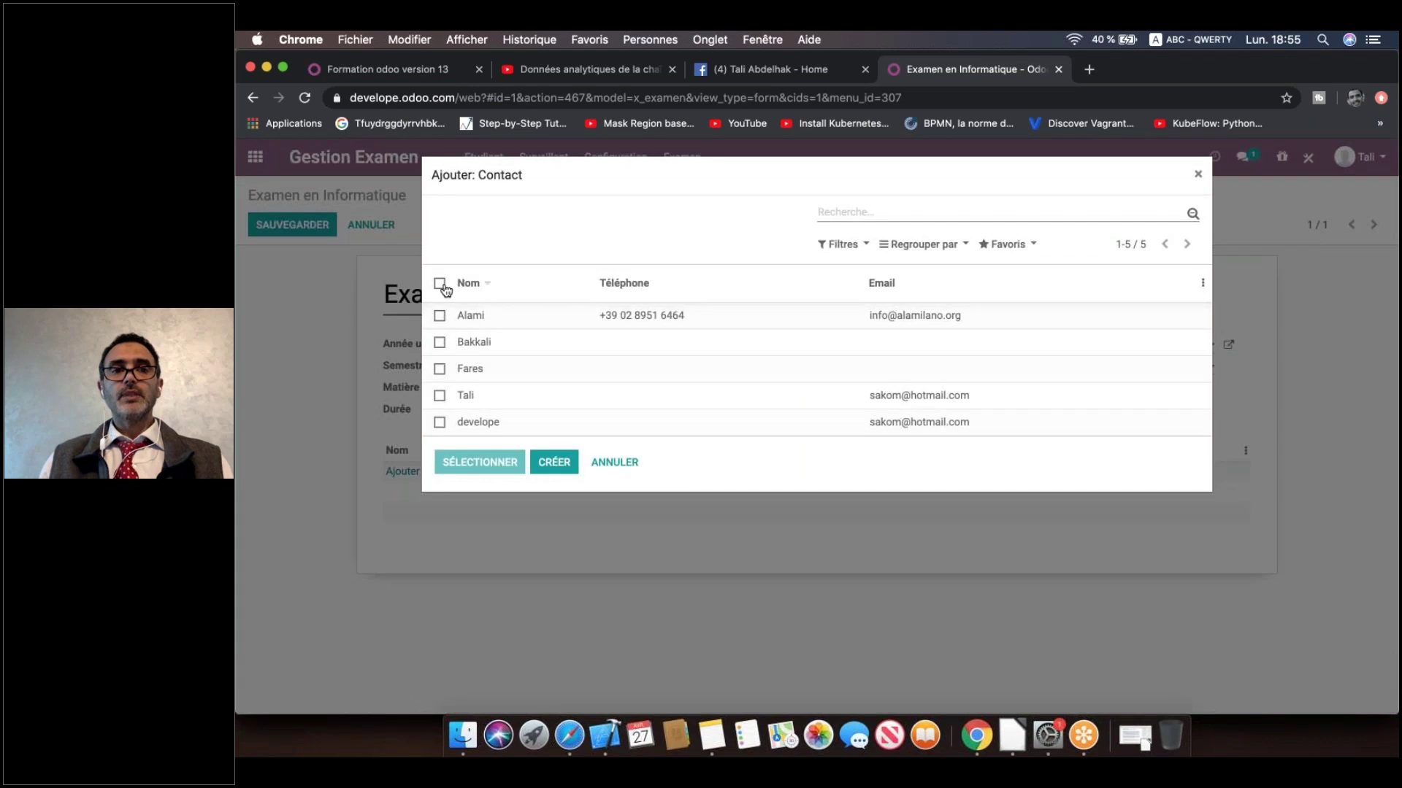
click(440, 284)
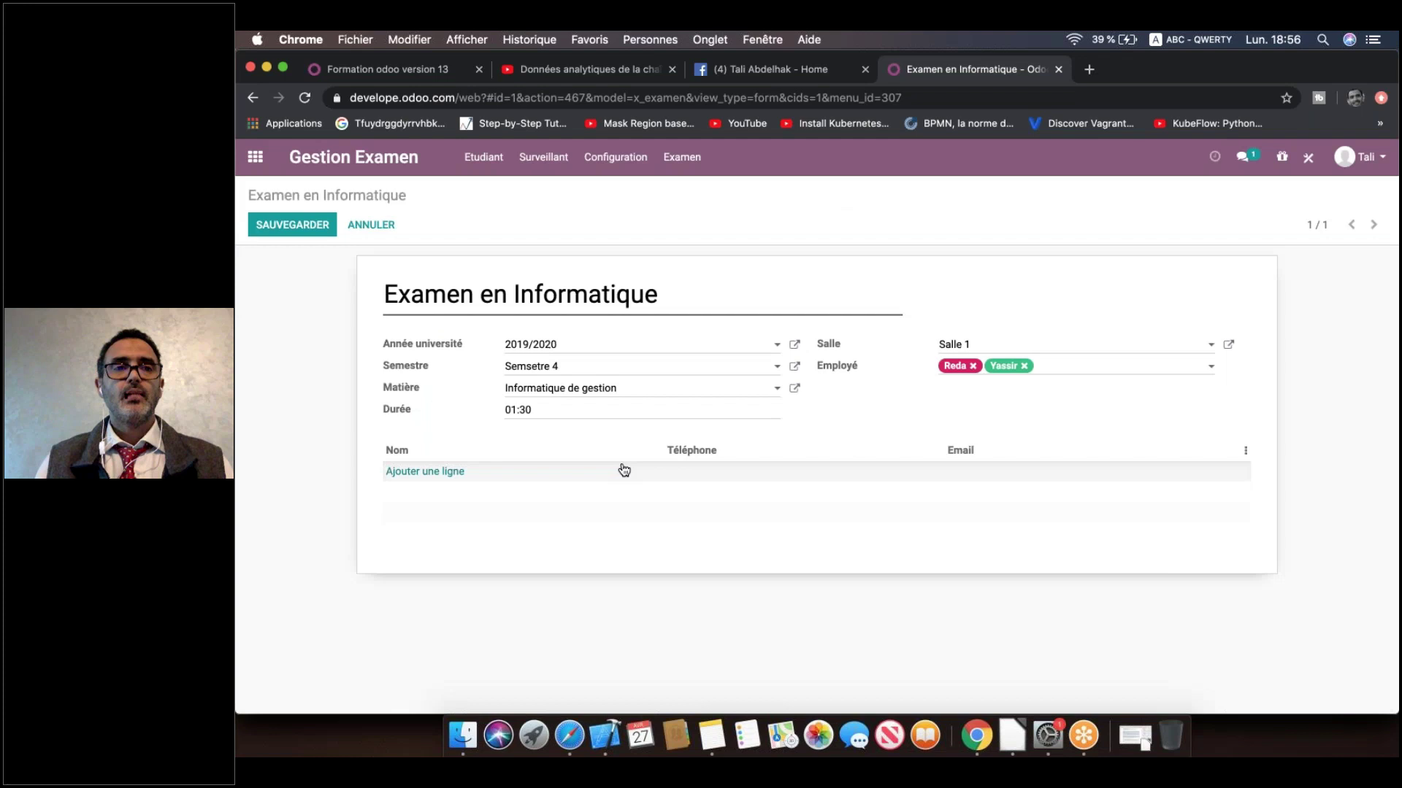
click(315, 232)
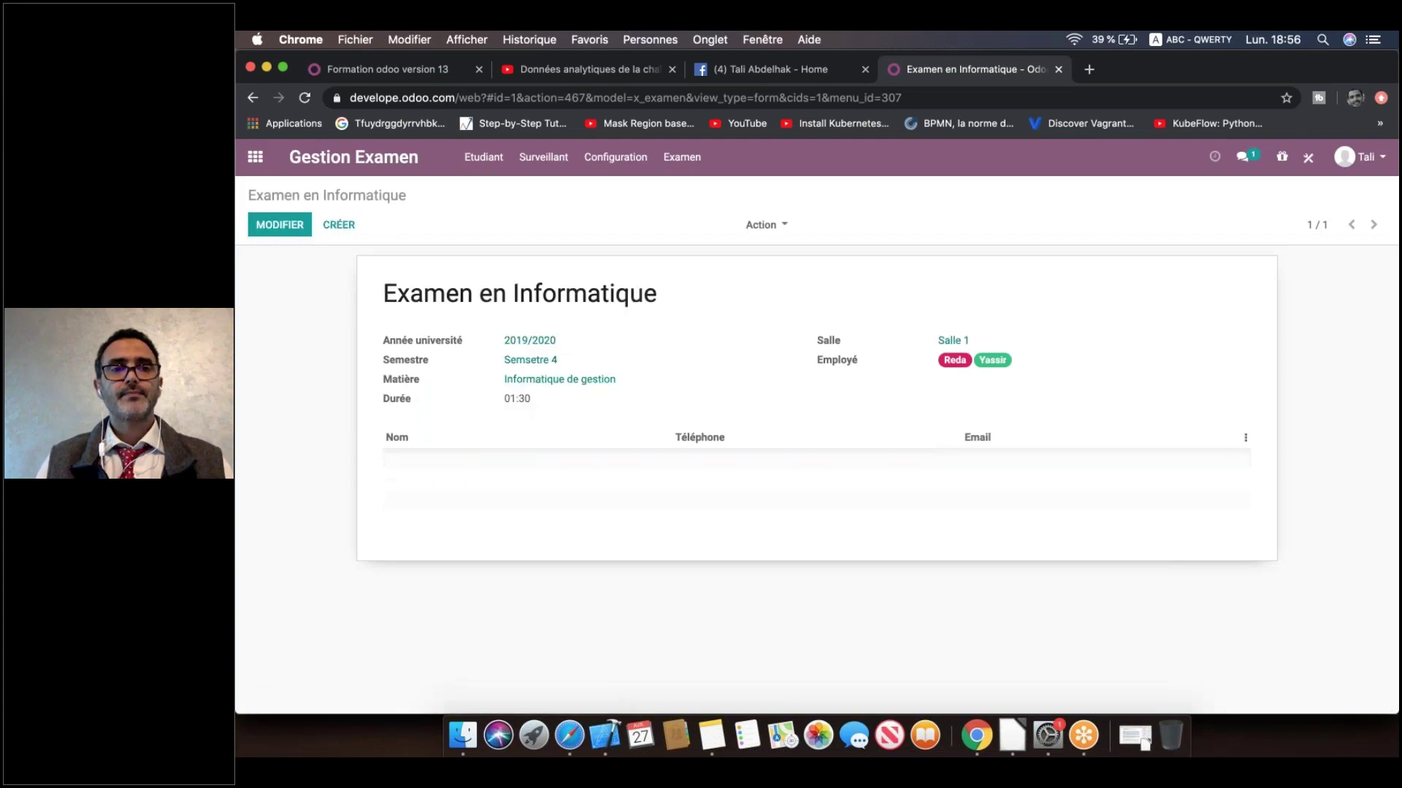
Step: Open the last student's record from the Etudiant list in edit mode
click(485, 167)
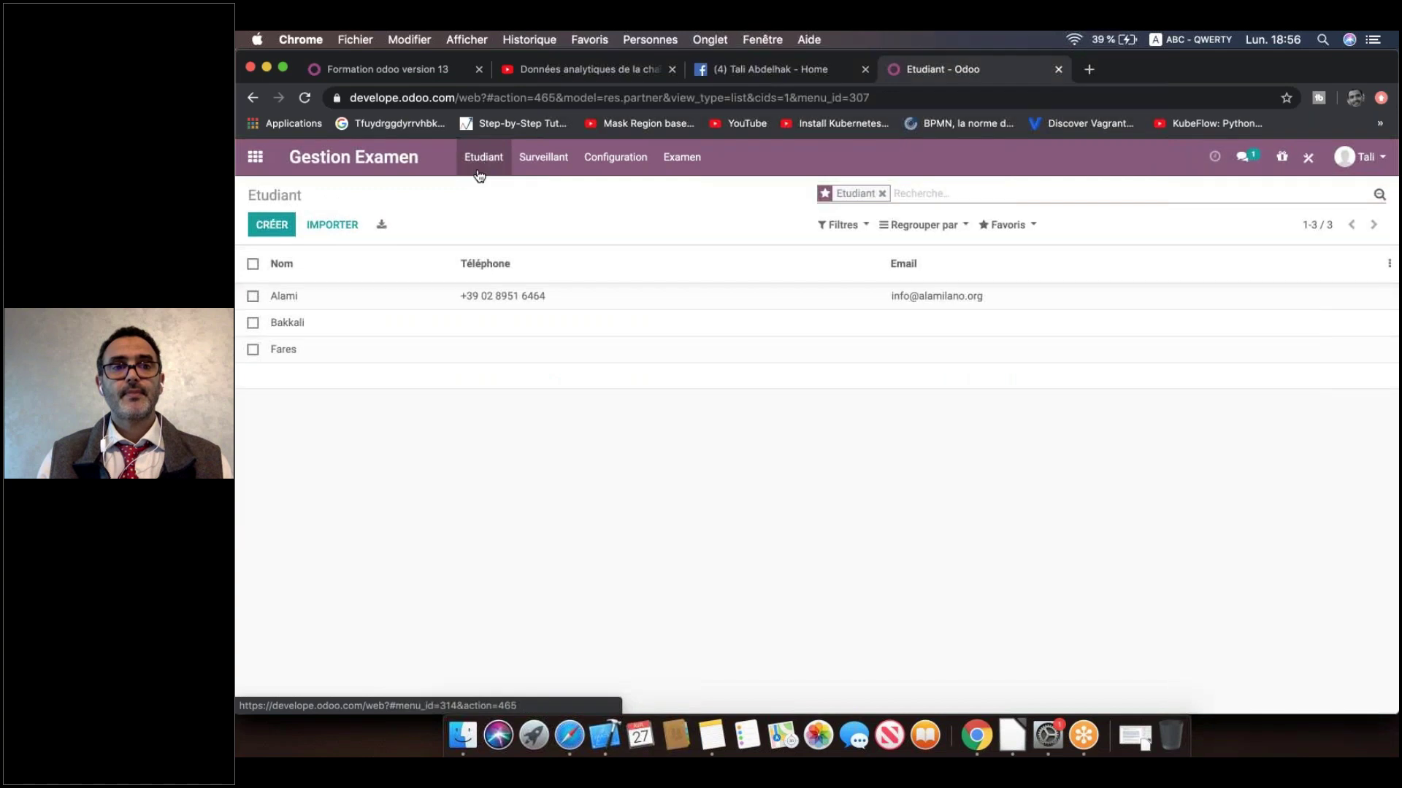
click(339, 353)
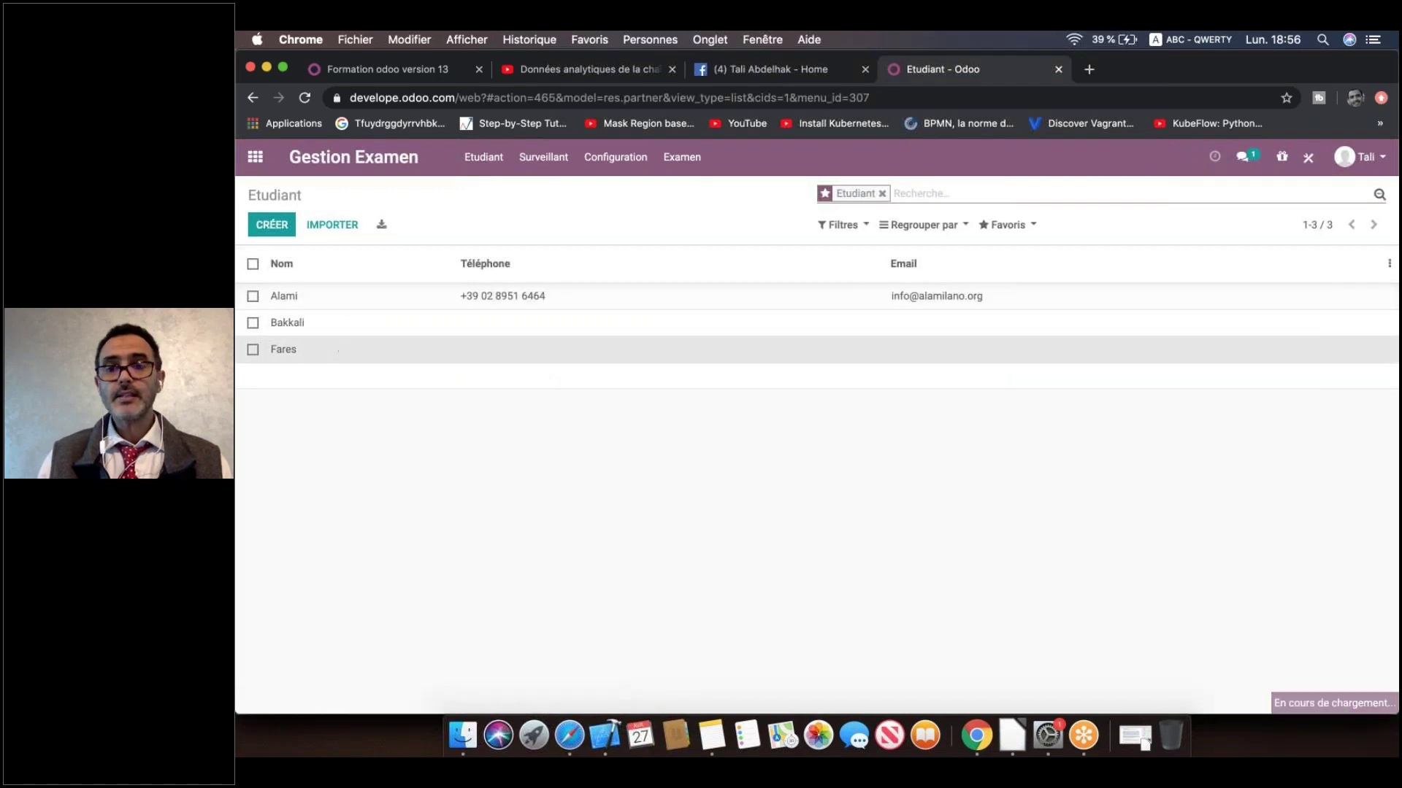
click(290, 228)
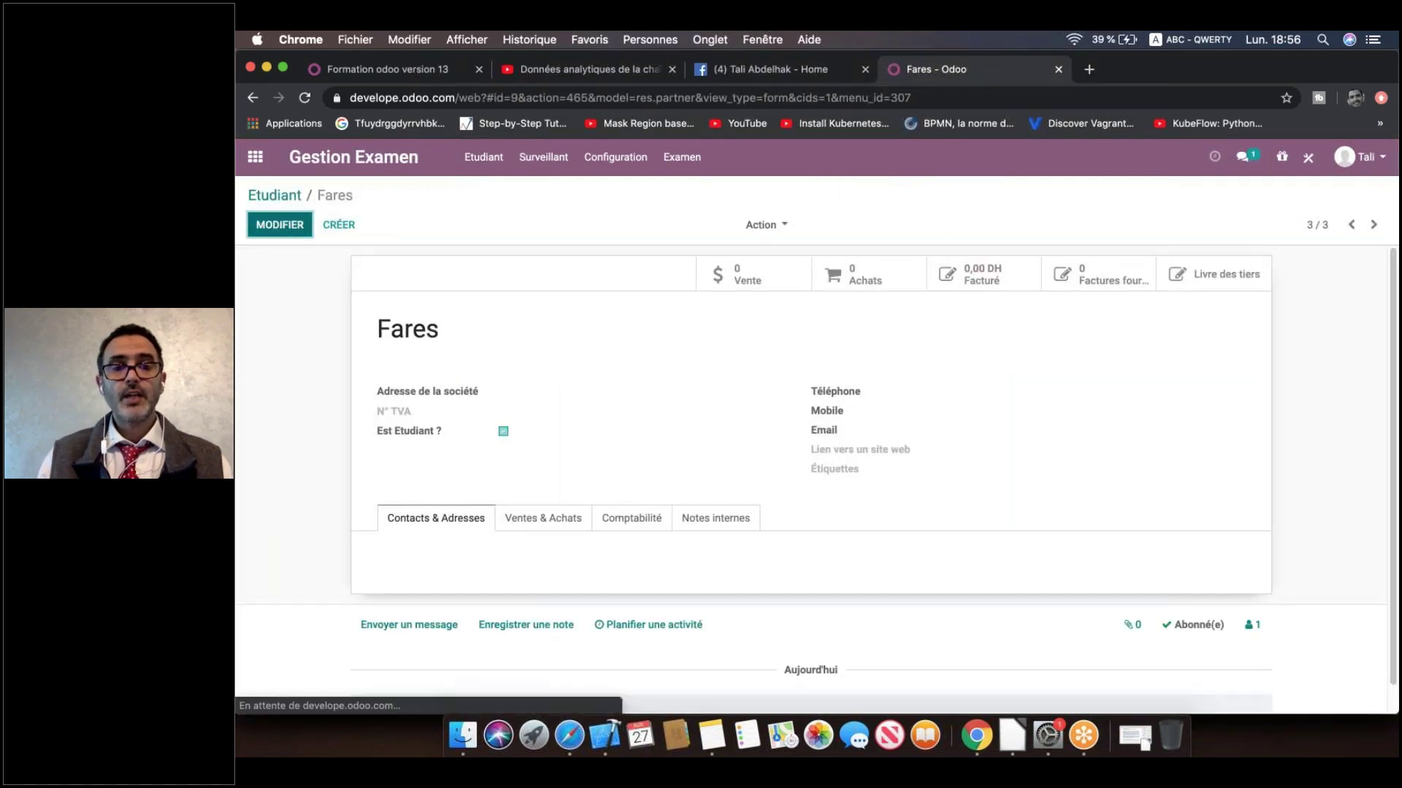
click(1232, 358)
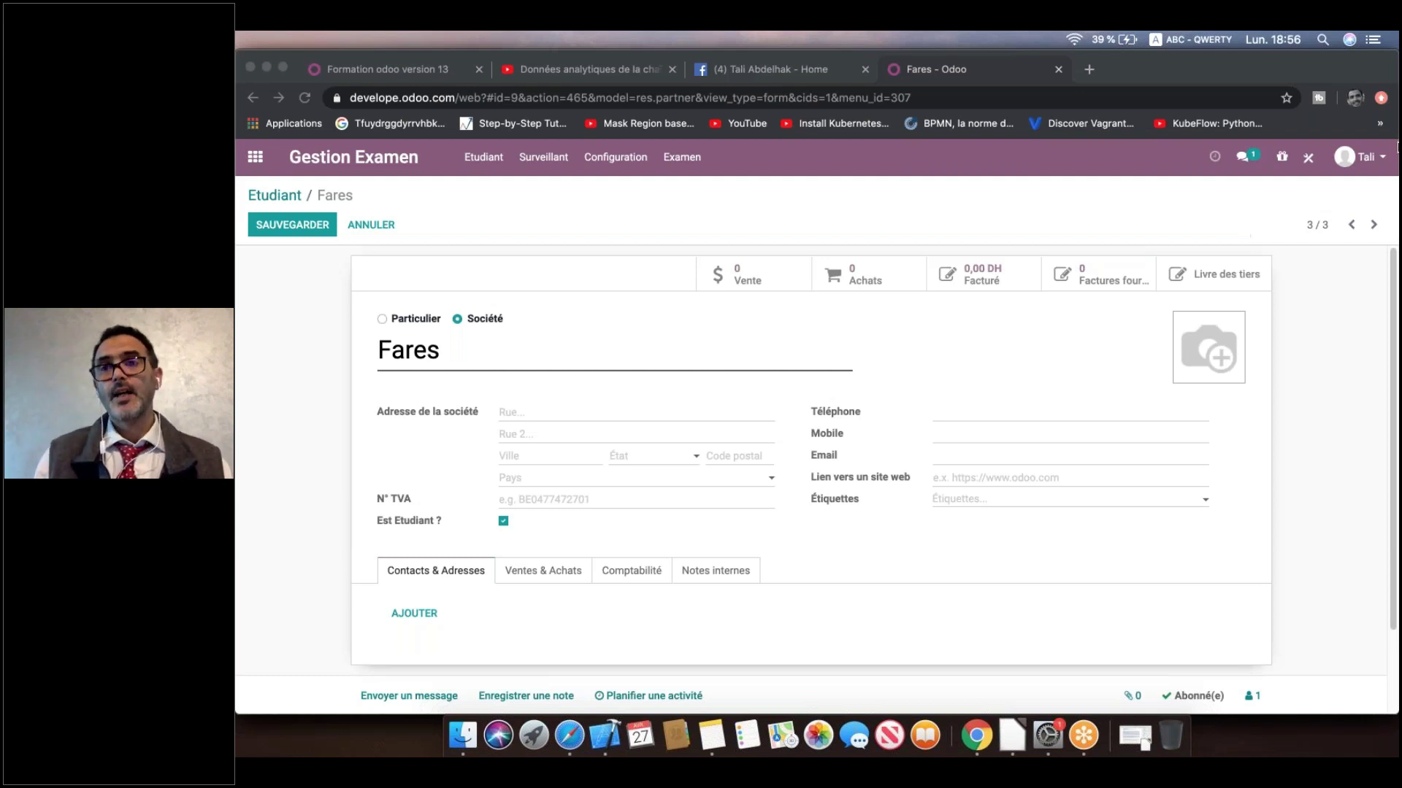
Step: In Studio, add a page after Internal Notes on the student form and label it Examens
click(1307, 161)
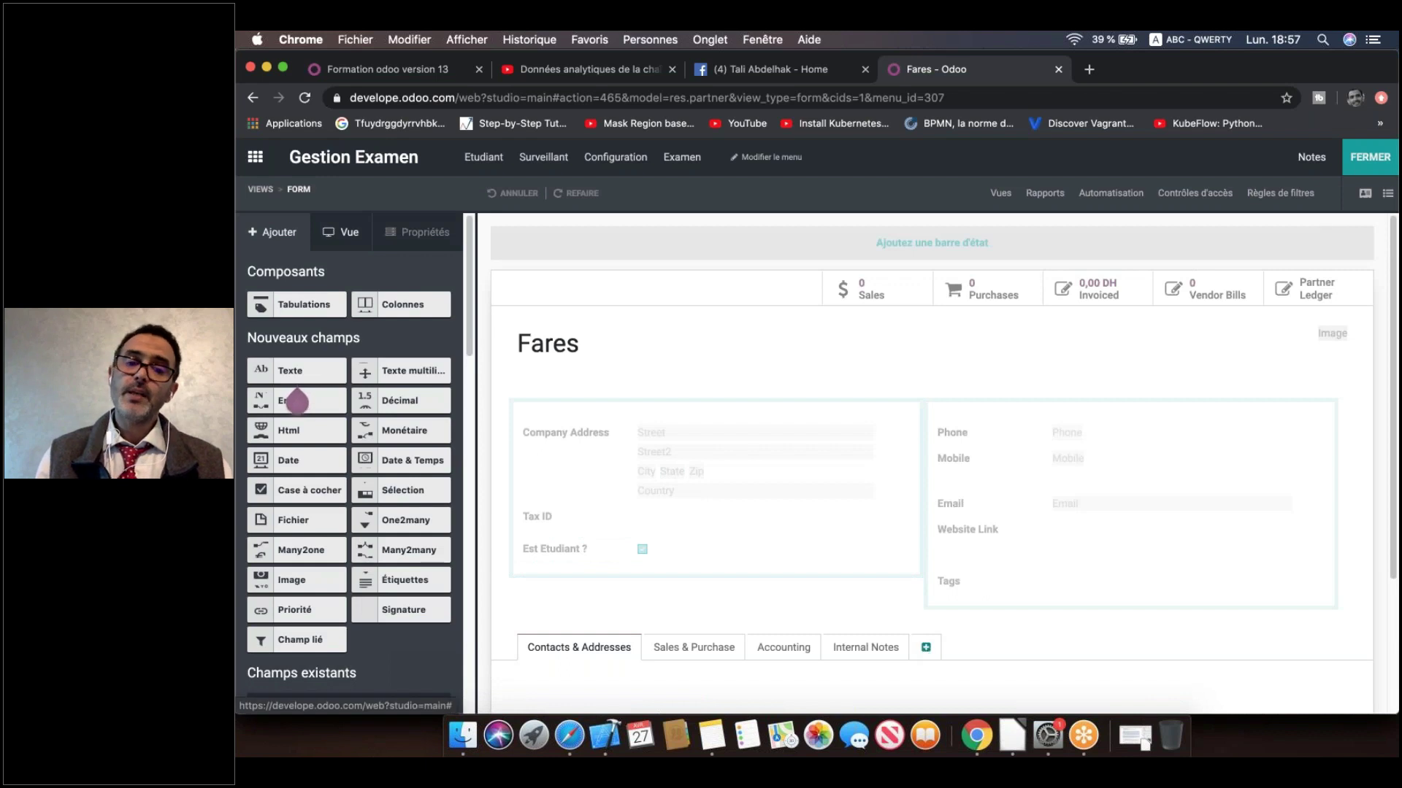
click(927, 649)
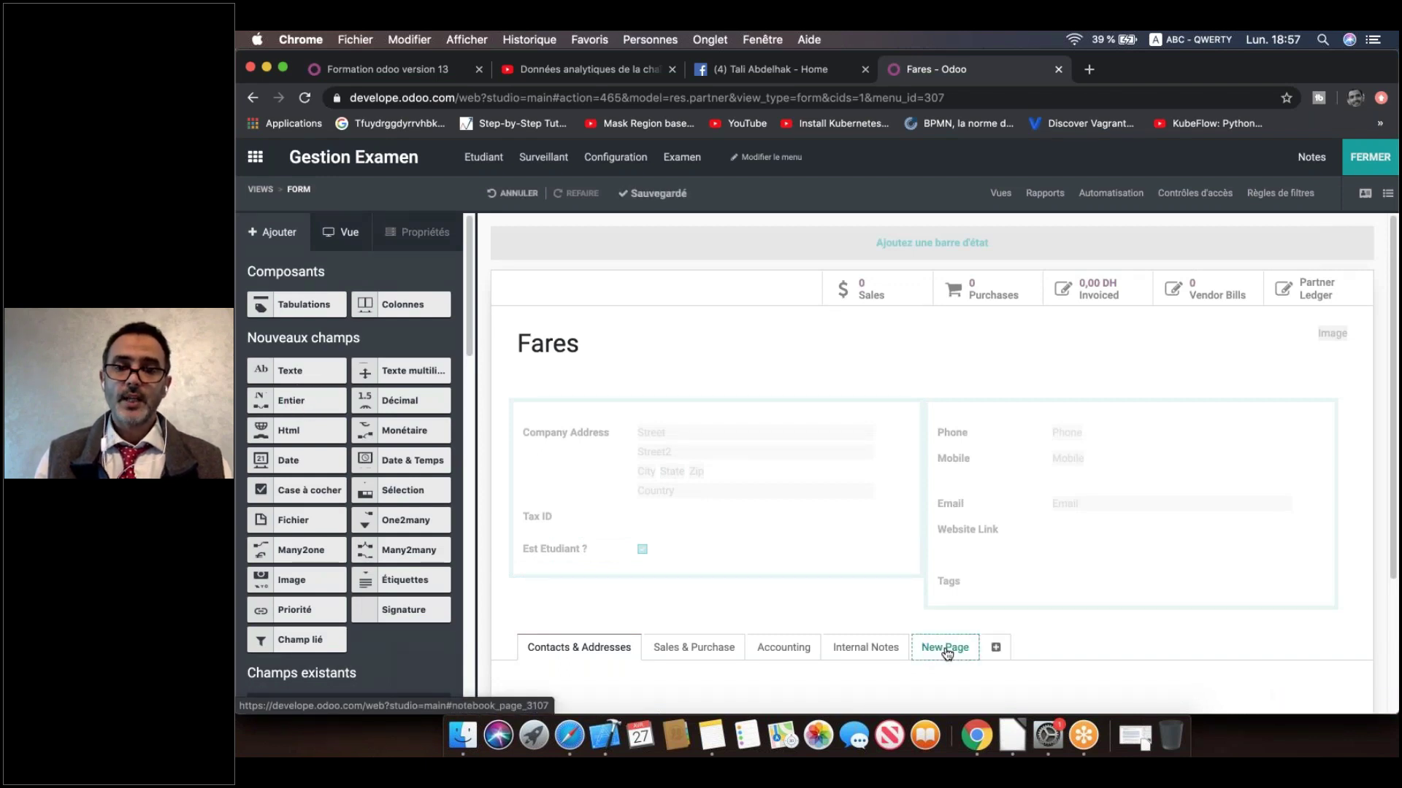
click(945, 649)
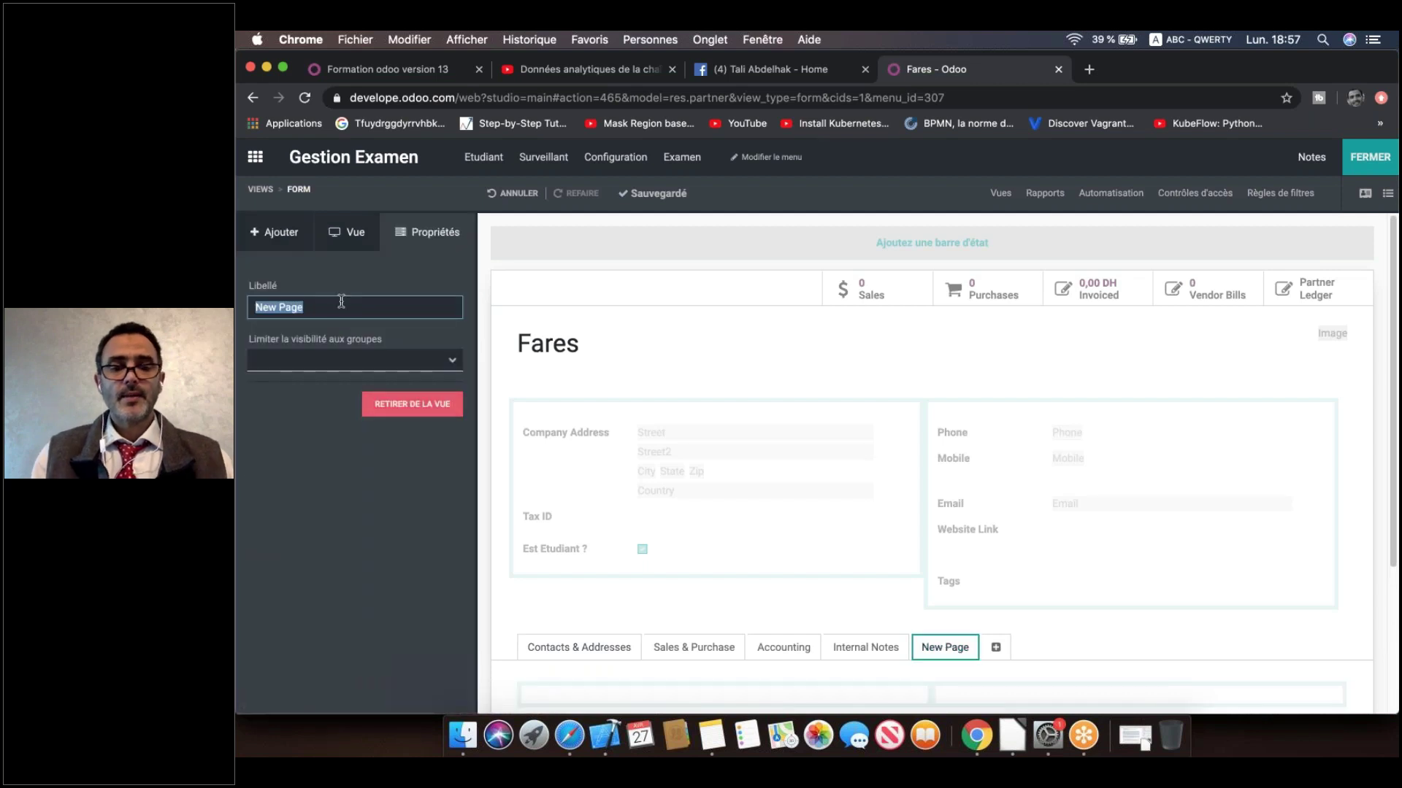
text(Exame)
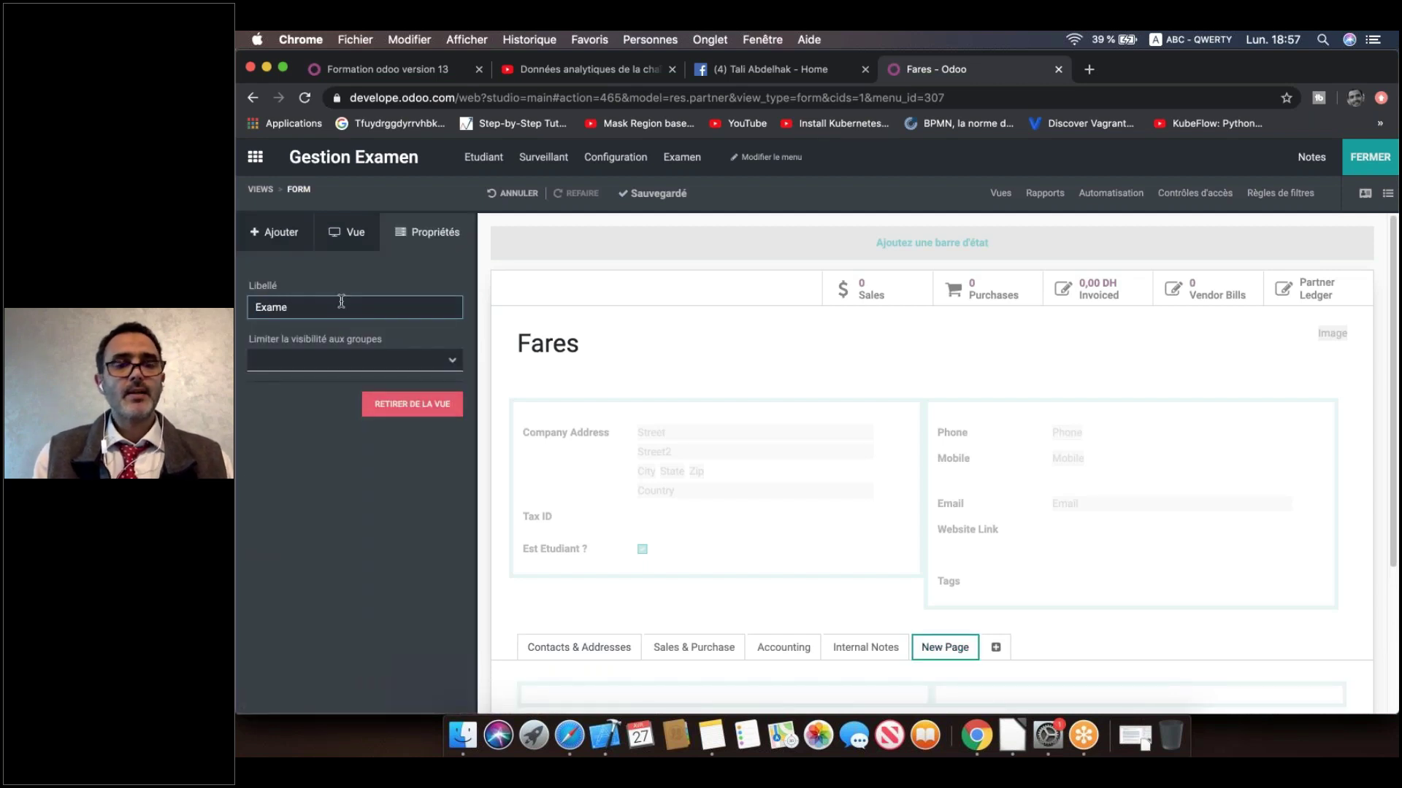
text(ns)
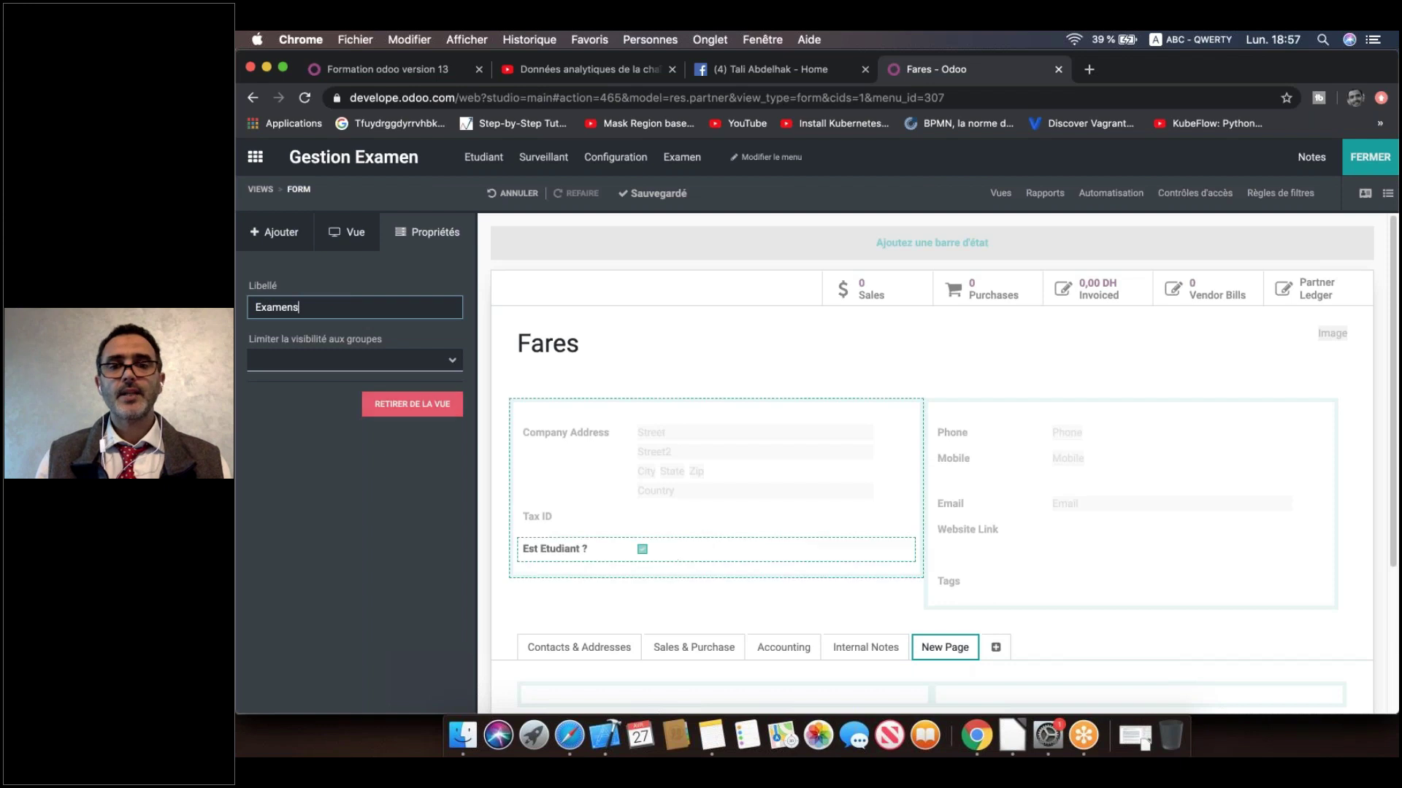
key(Return)
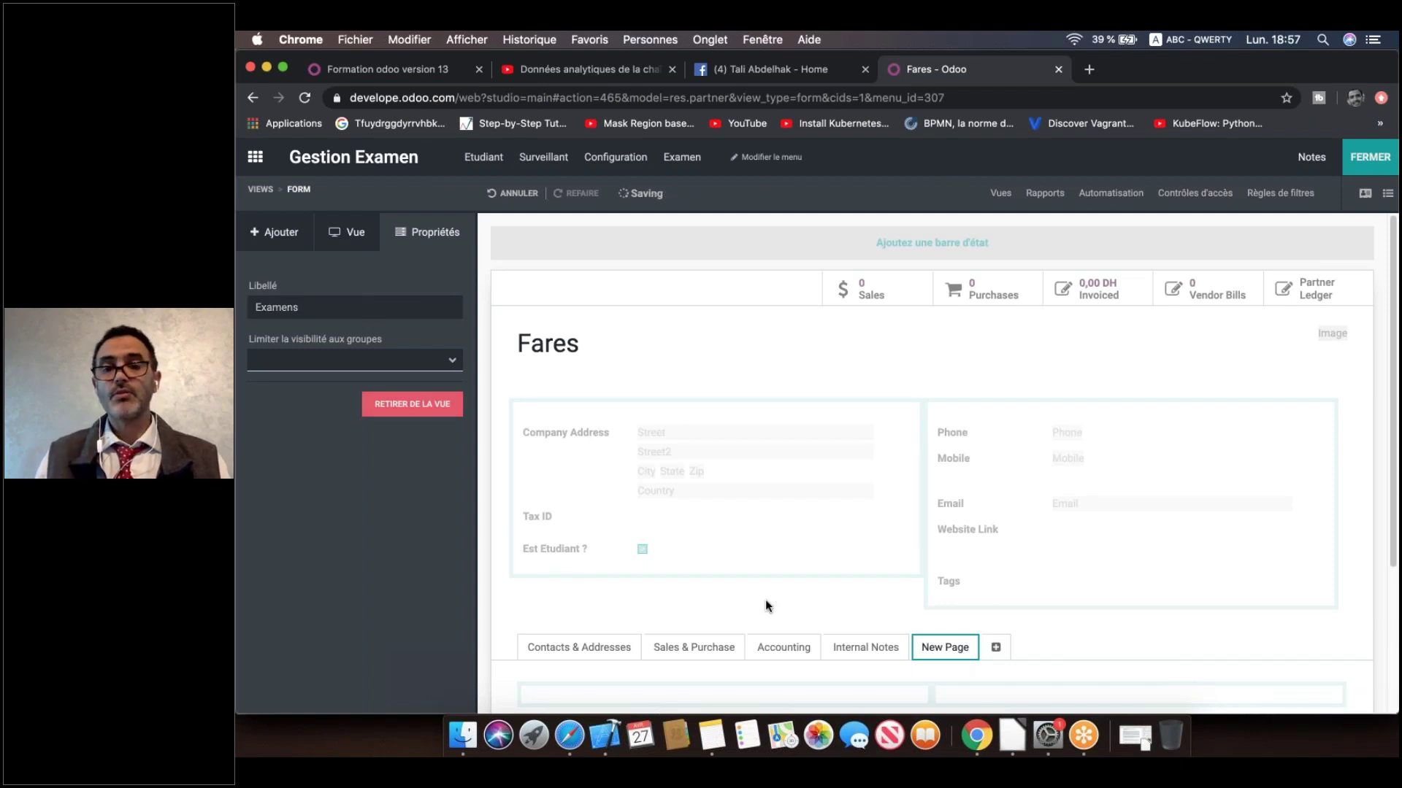
Step: Add a Many2many field related to examen on the student form's Examens page, close Studio and show that page
click(273, 235)
click(942, 647)
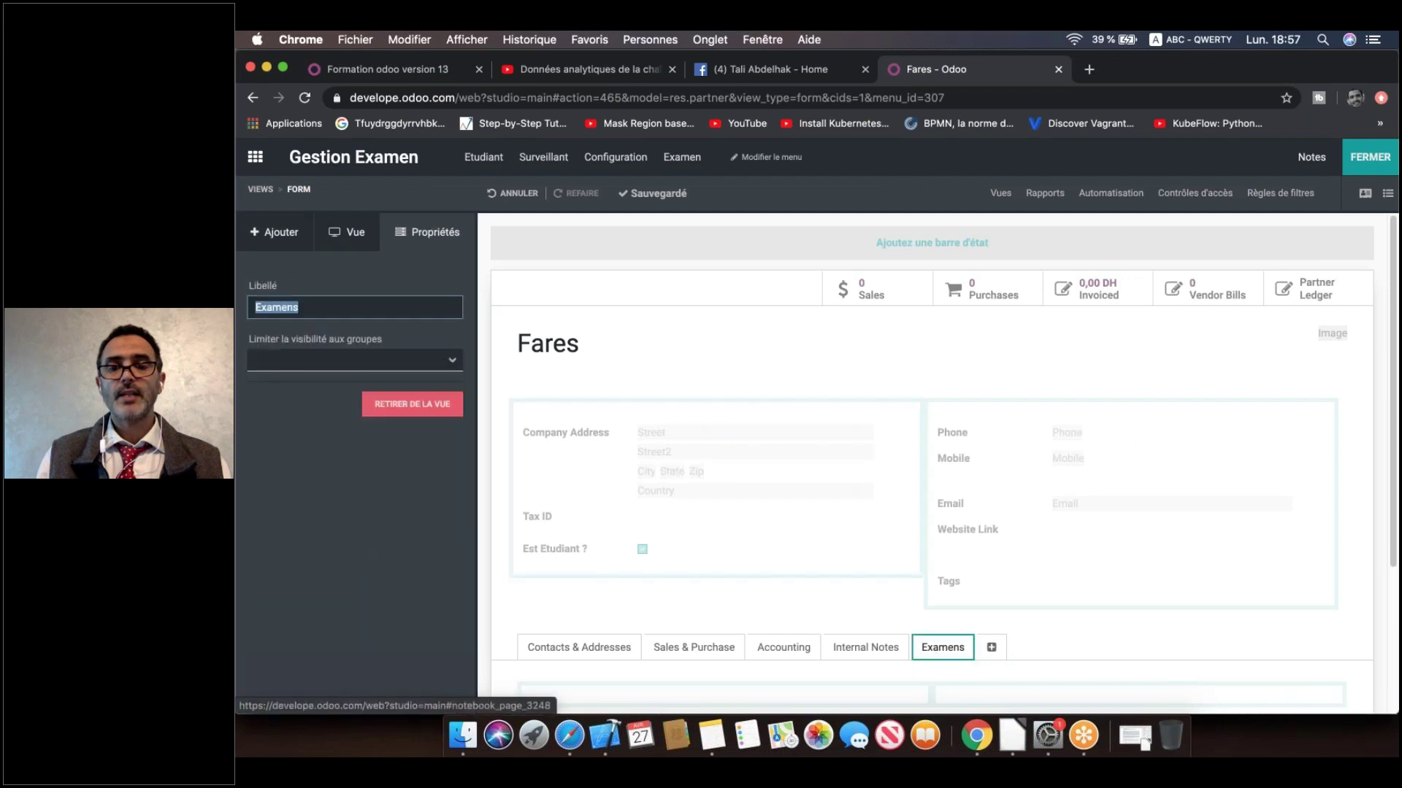
click(274, 232)
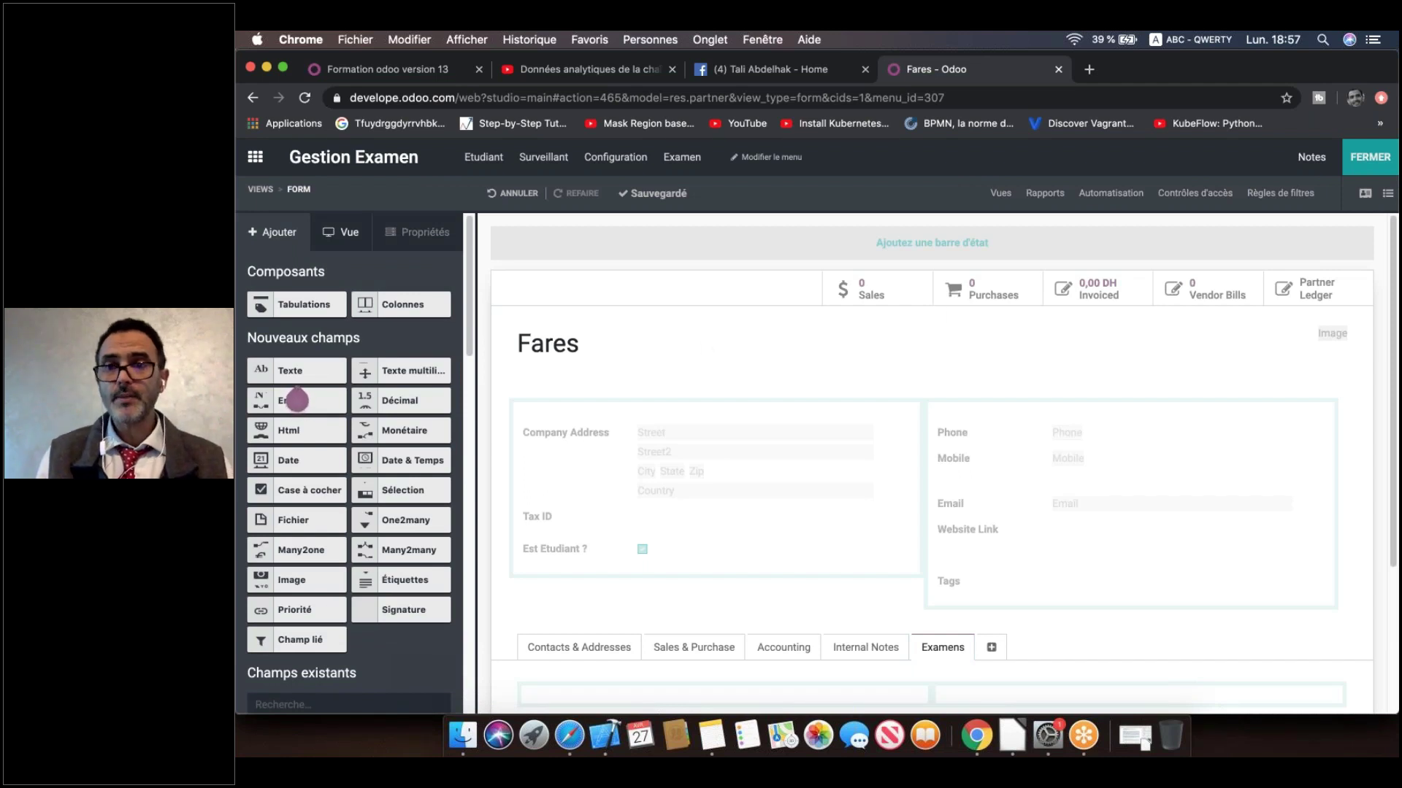
scroll(704, 348, down, 3)
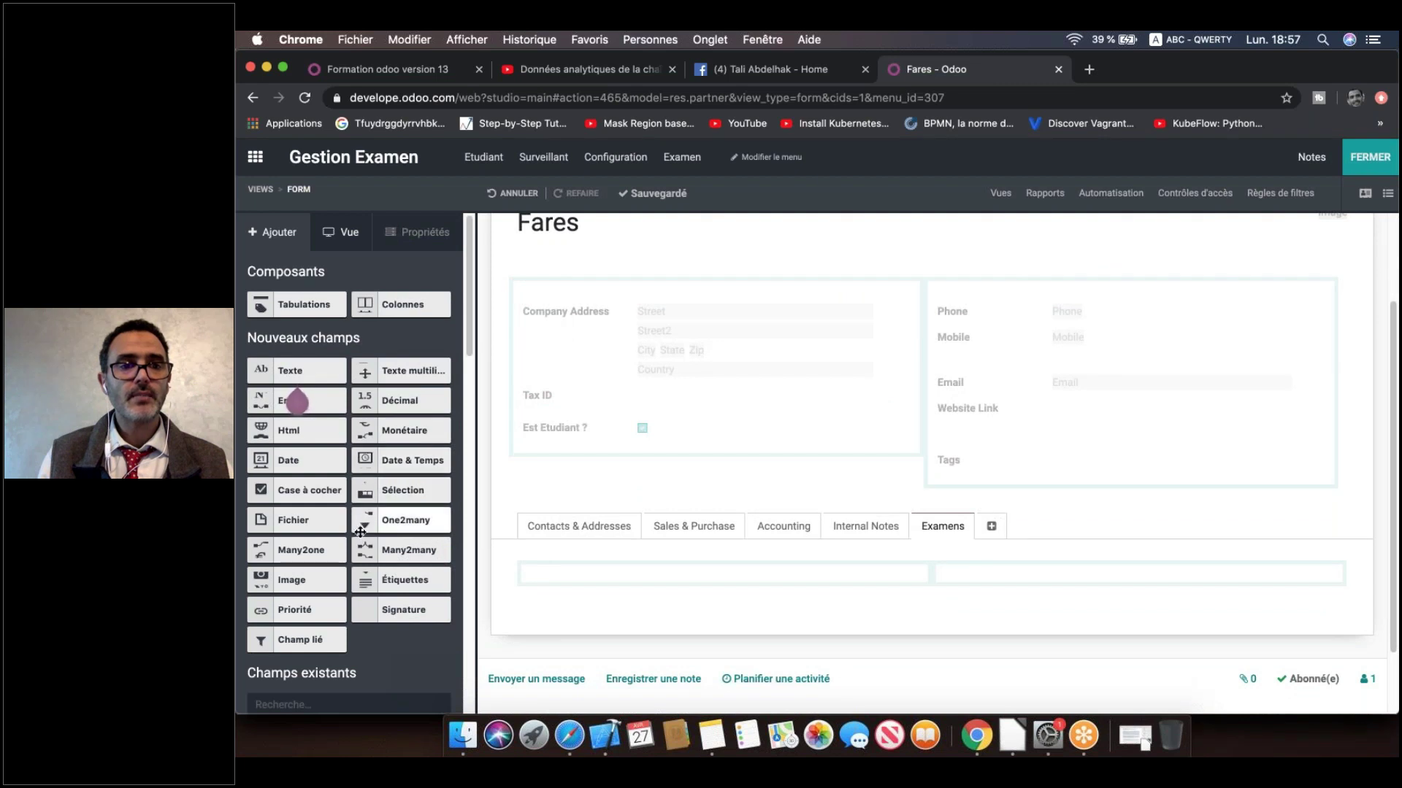
drag(363, 550, 602, 593)
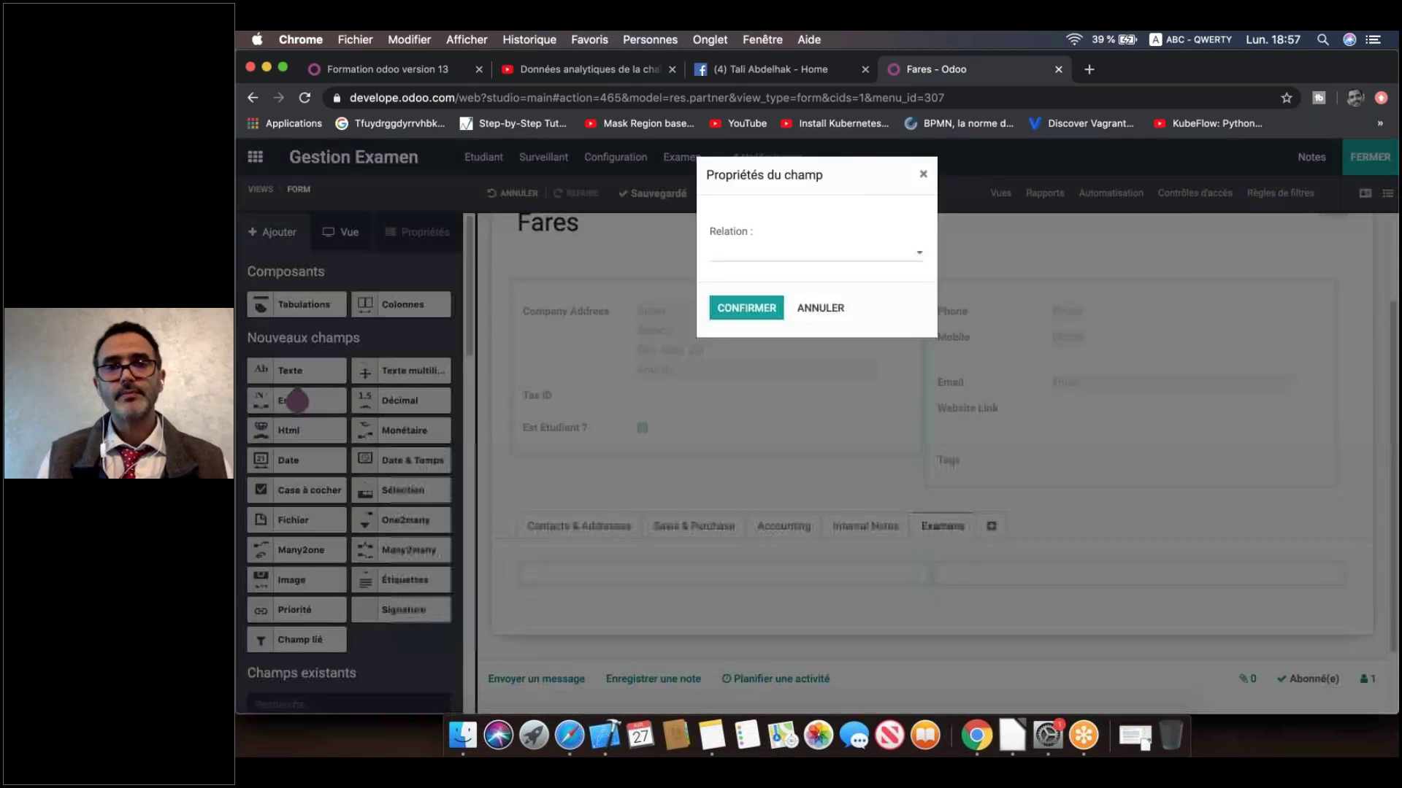
click(809, 256)
text(exame)
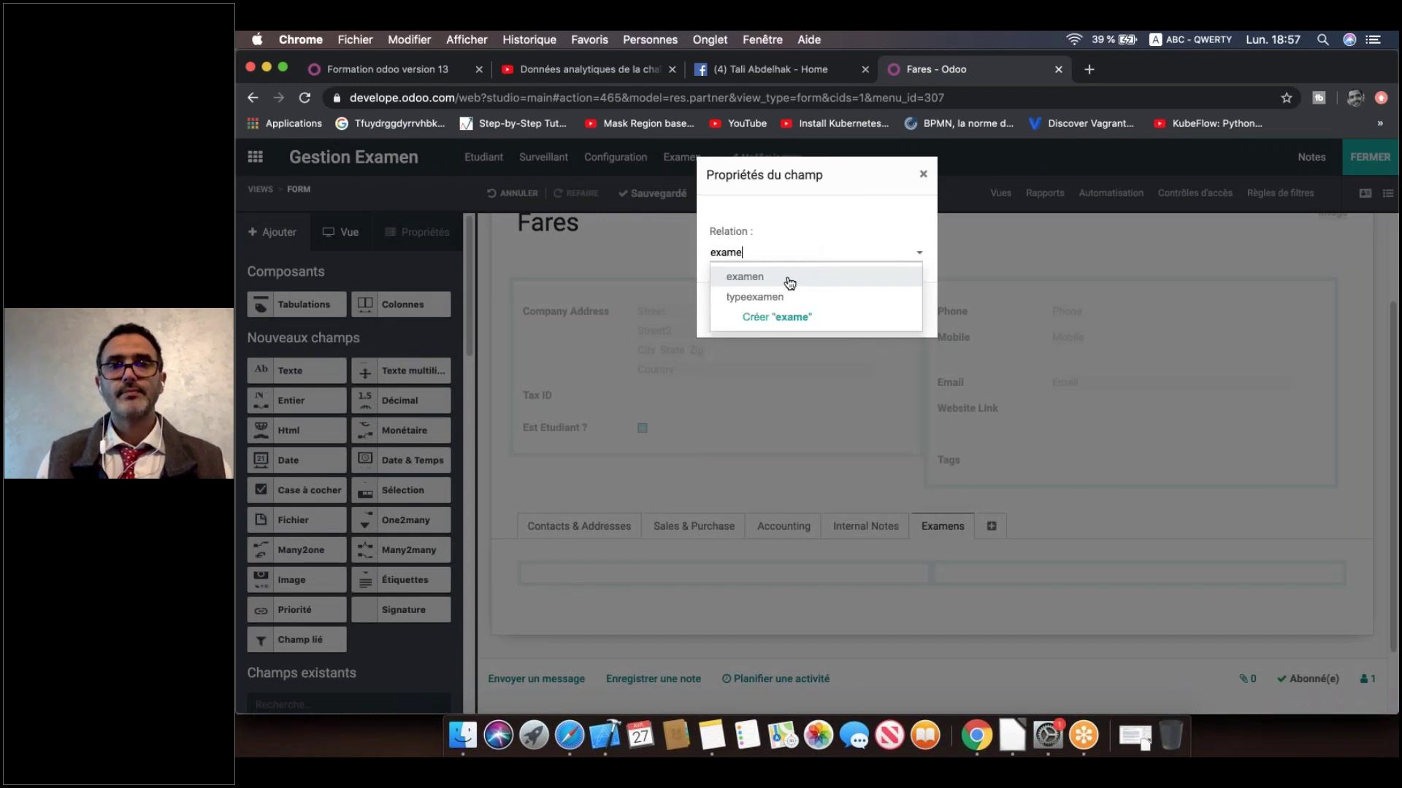
click(787, 281)
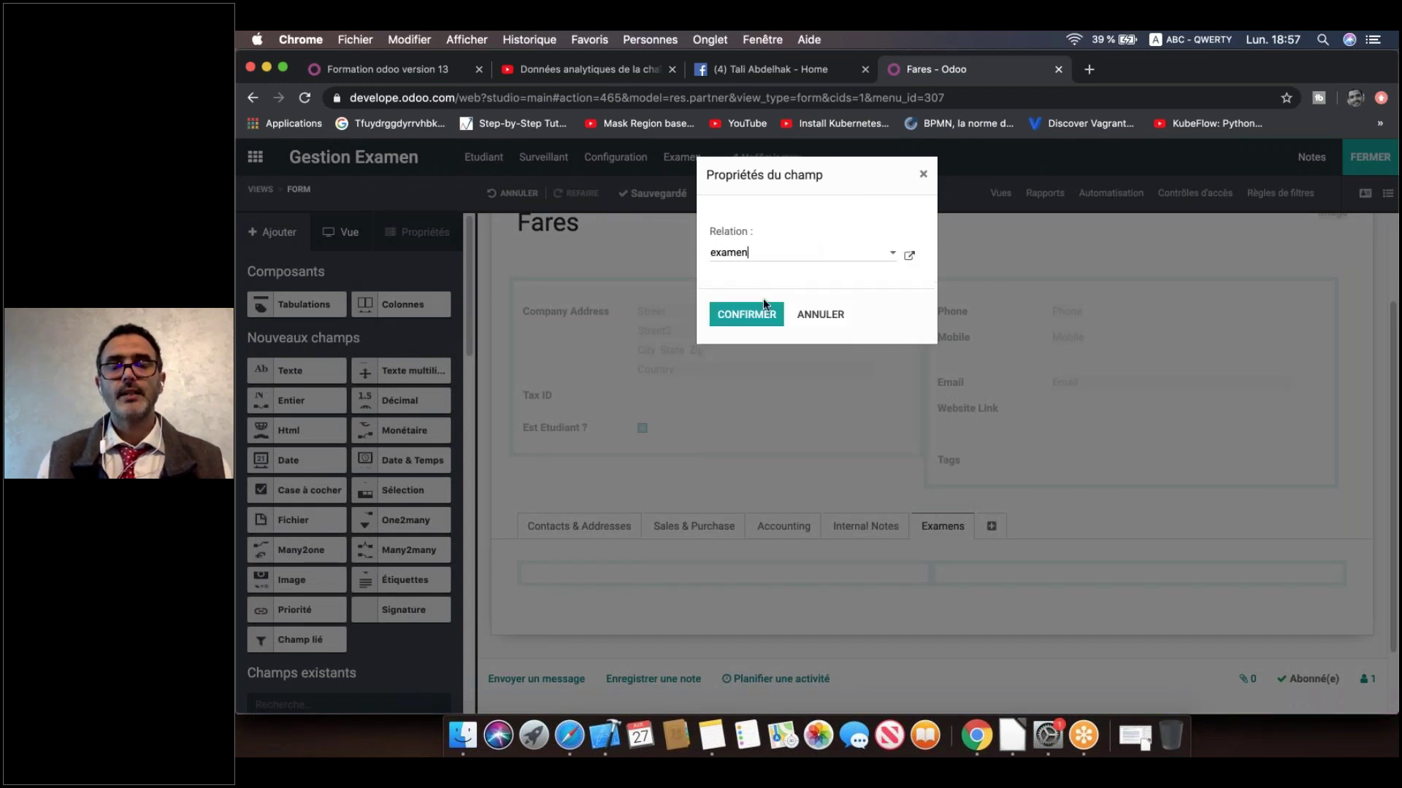
click(744, 315)
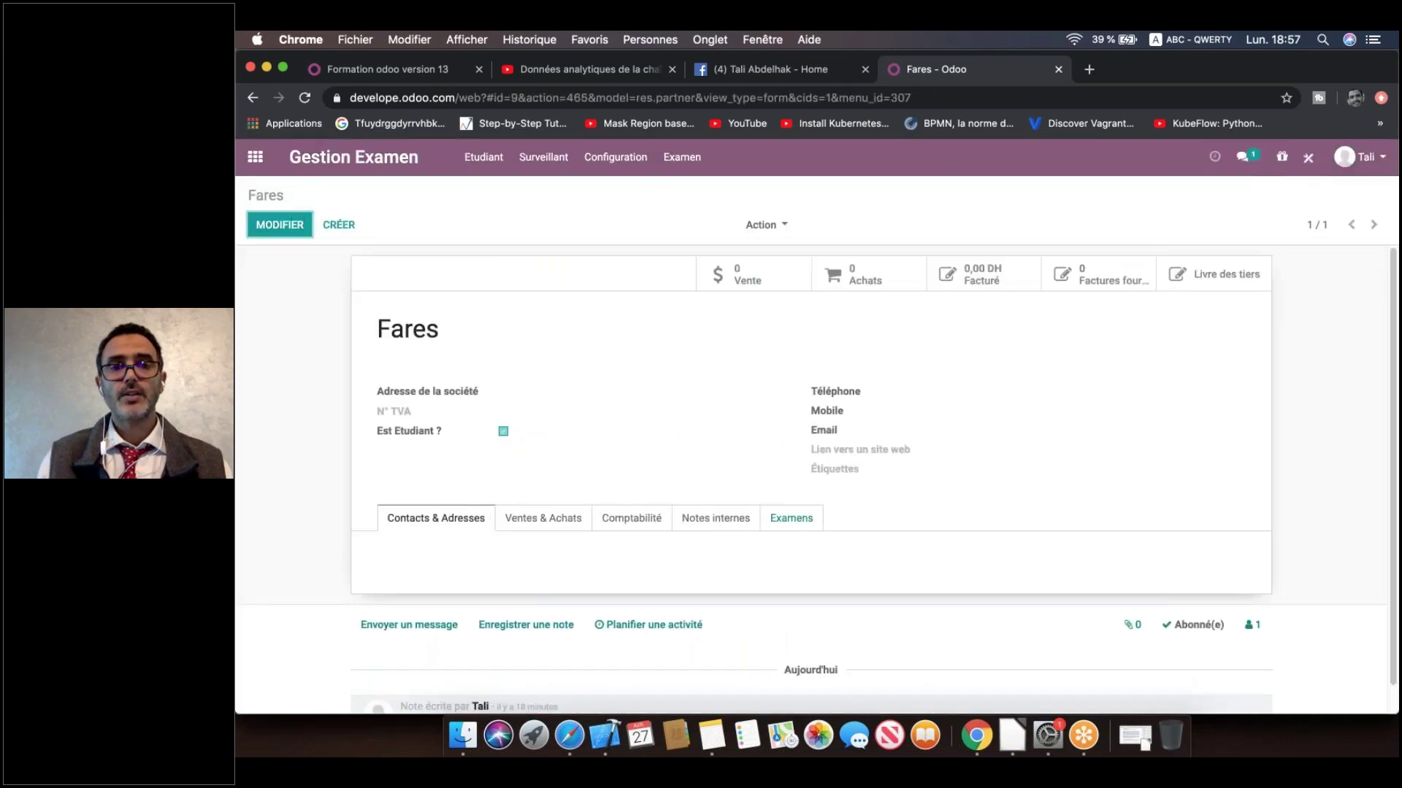
click(772, 511)
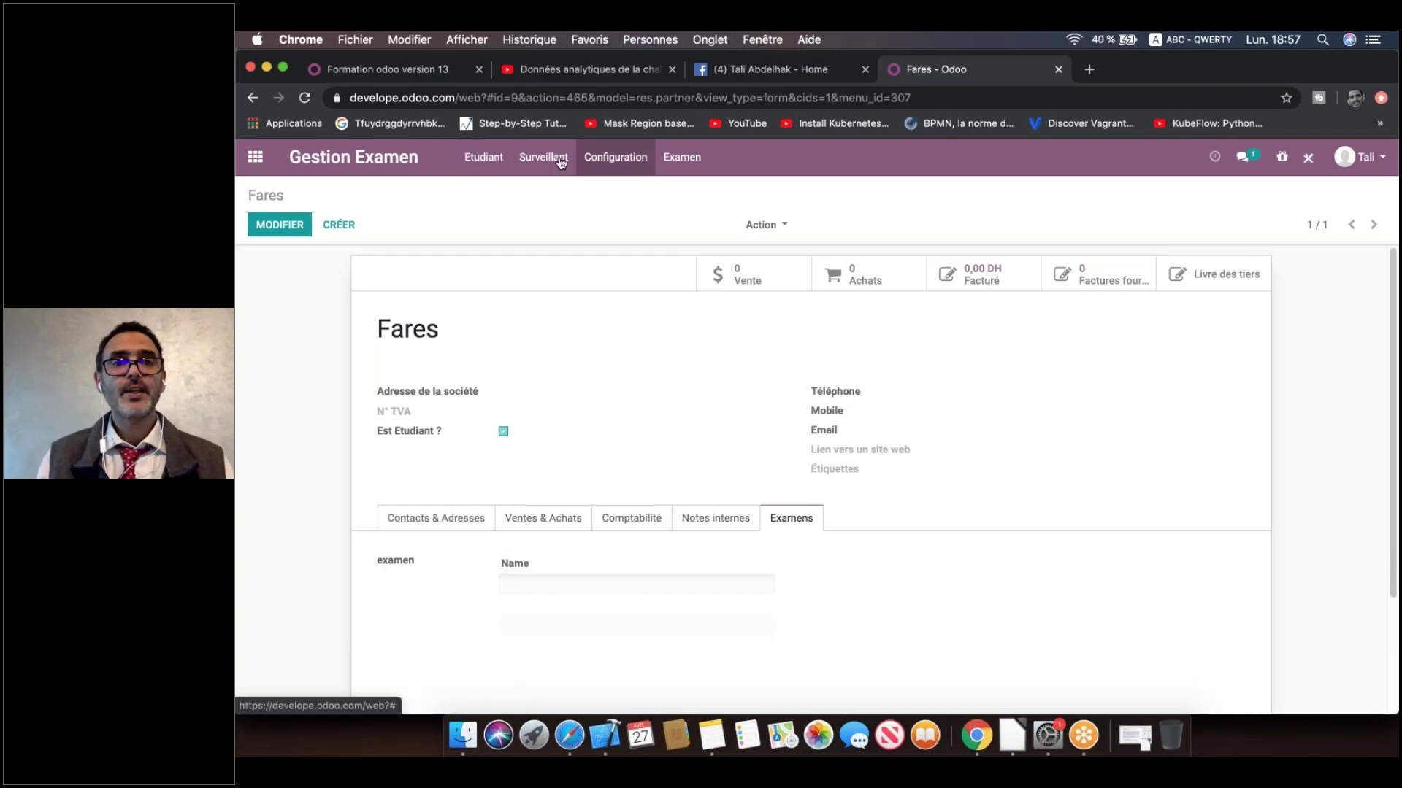
Step: Open the Examen en Informatique exam, add the first three contacts to its contact table, and save the record
click(664, 168)
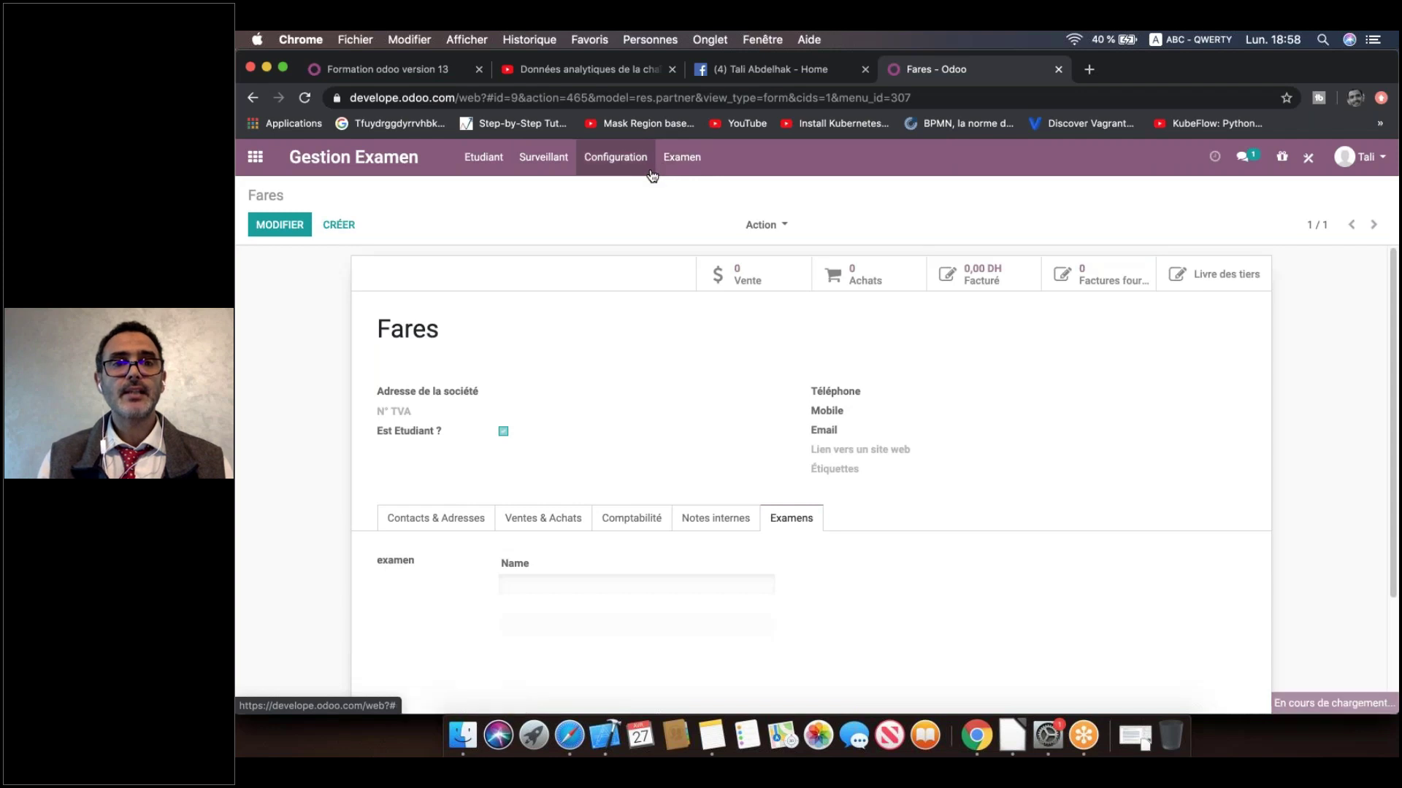
click(319, 296)
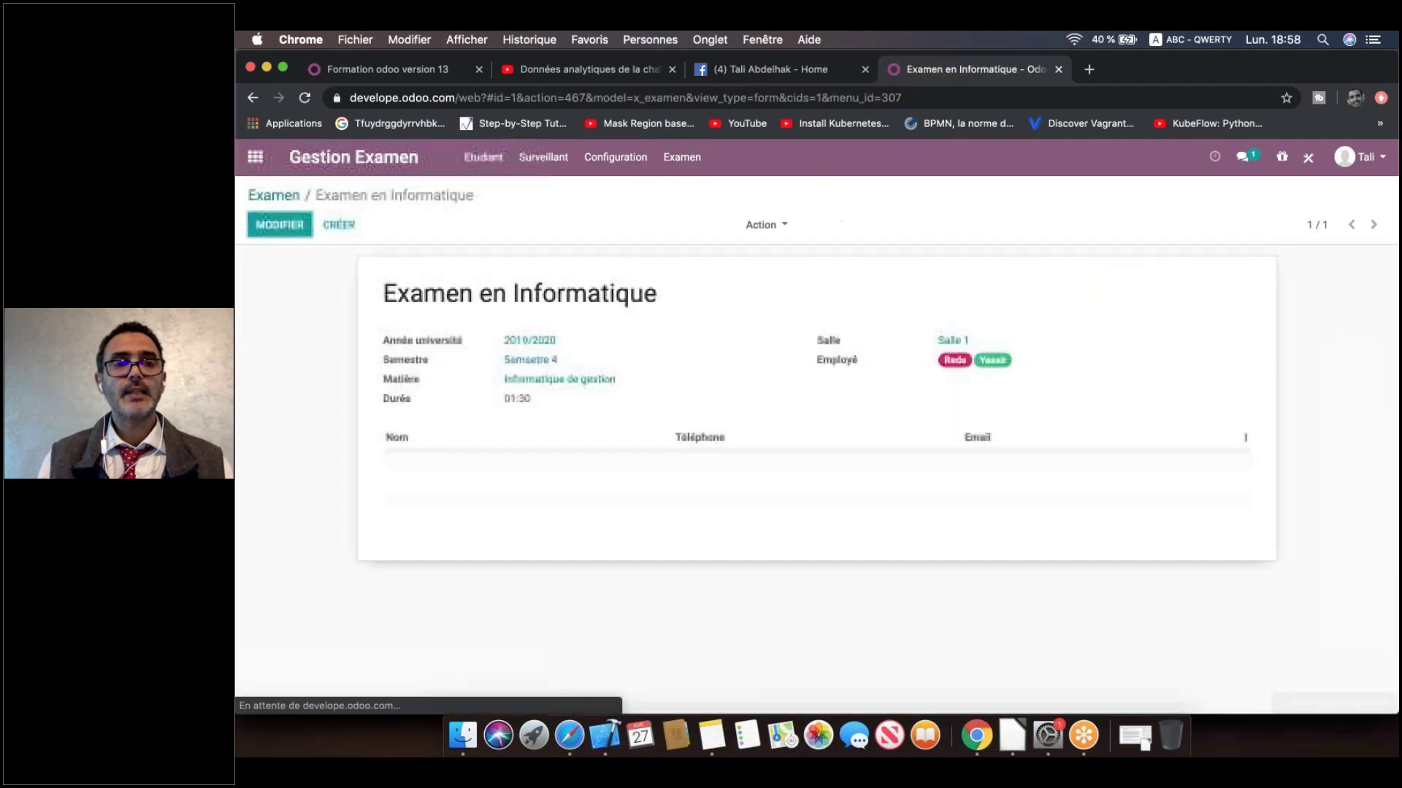
click(289, 226)
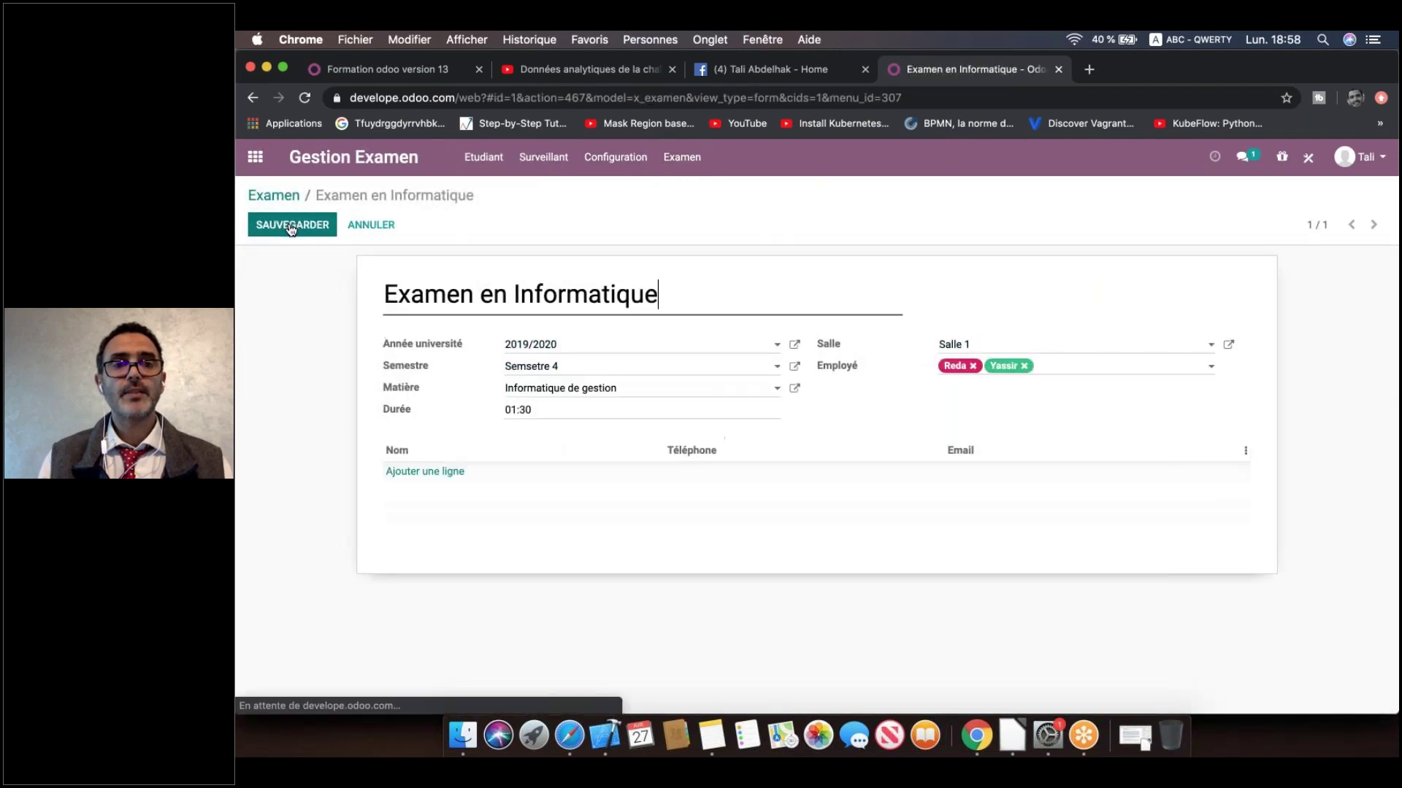
click(431, 472)
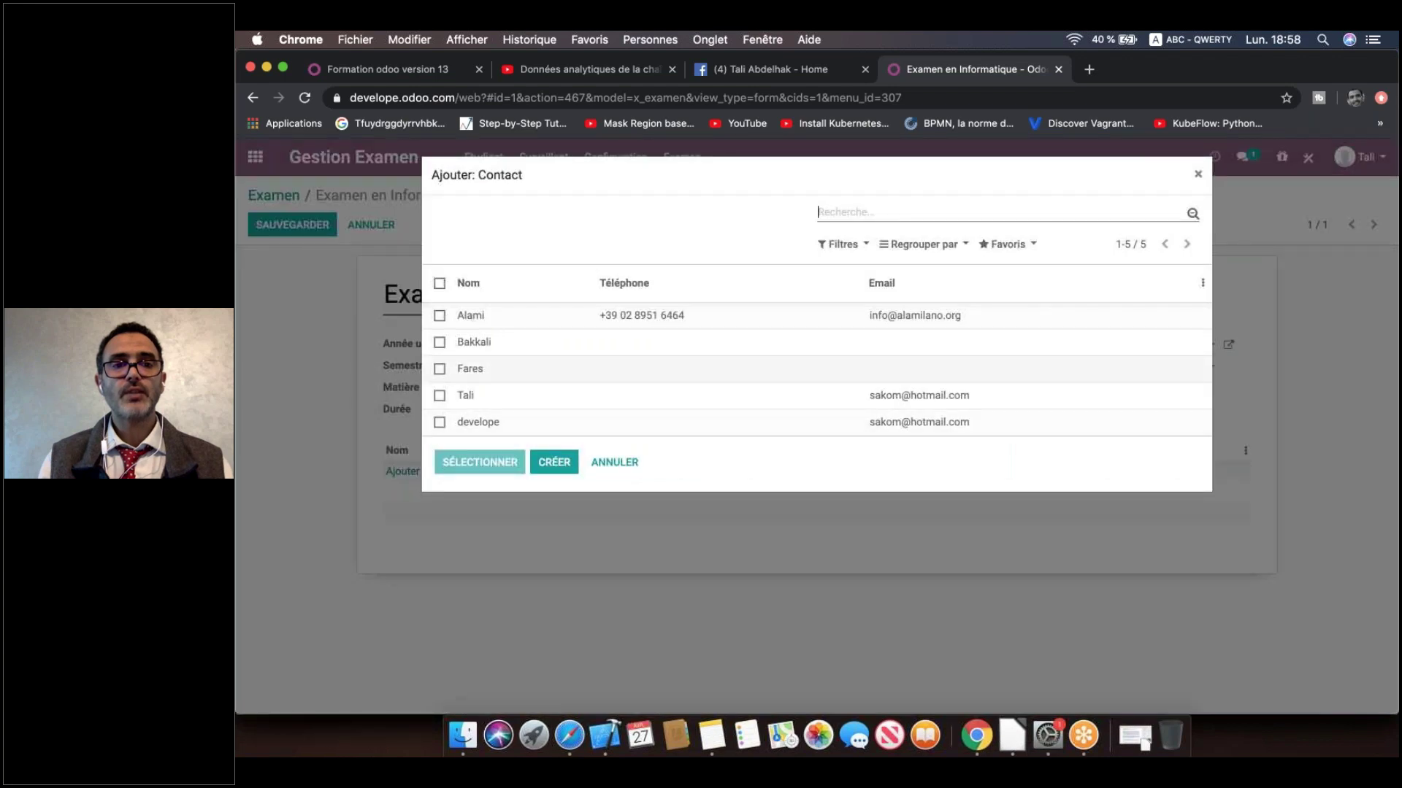
click(440, 369)
click(439, 343)
click(439, 315)
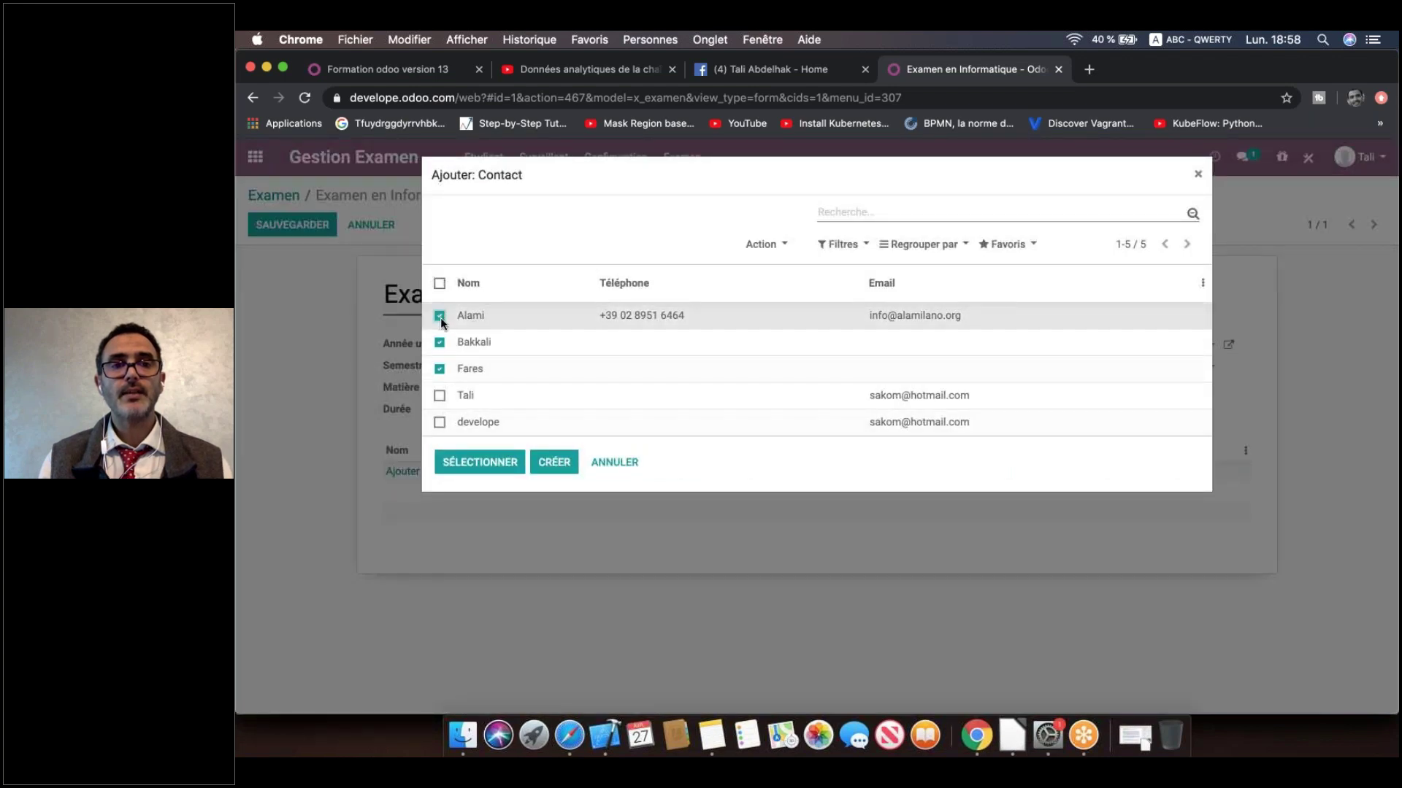
click(482, 462)
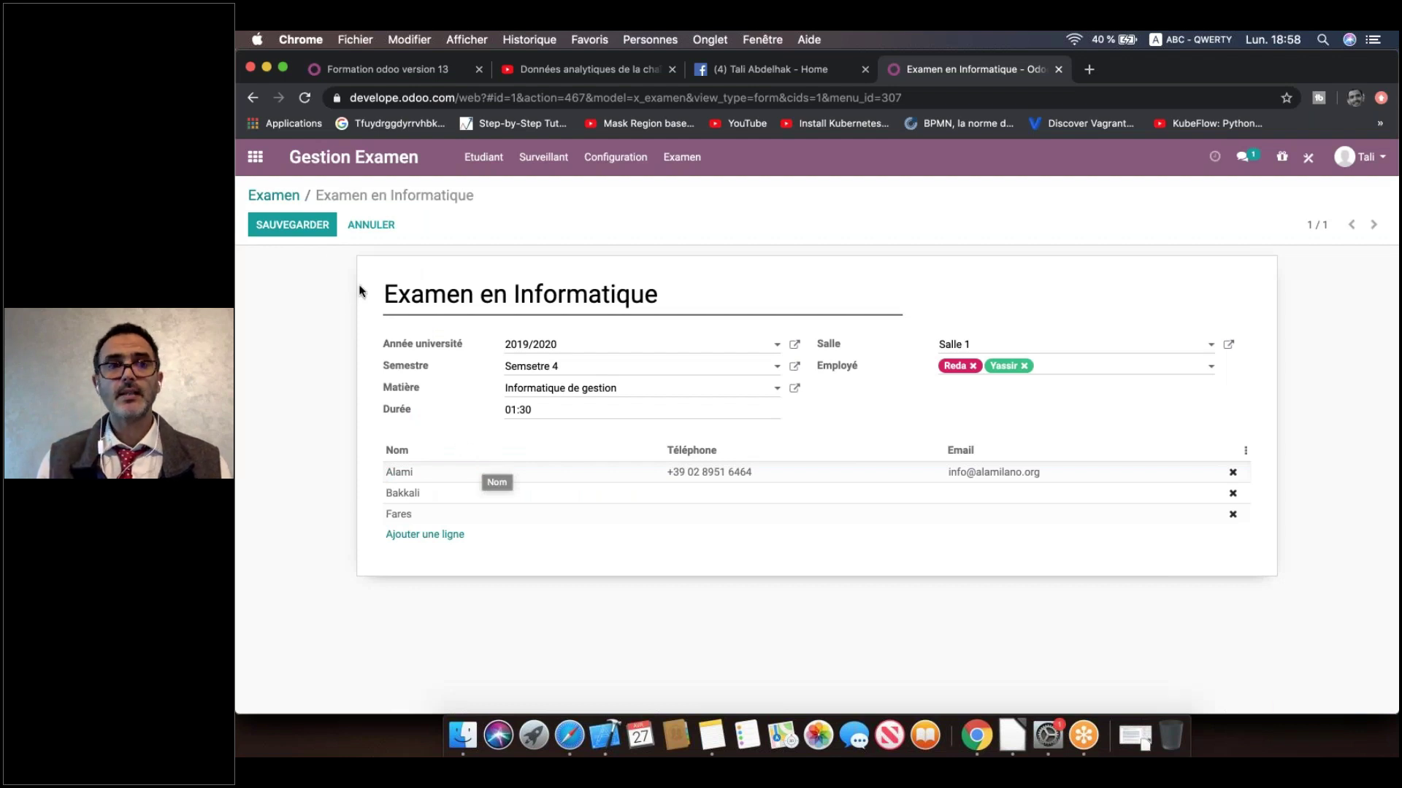
click(296, 226)
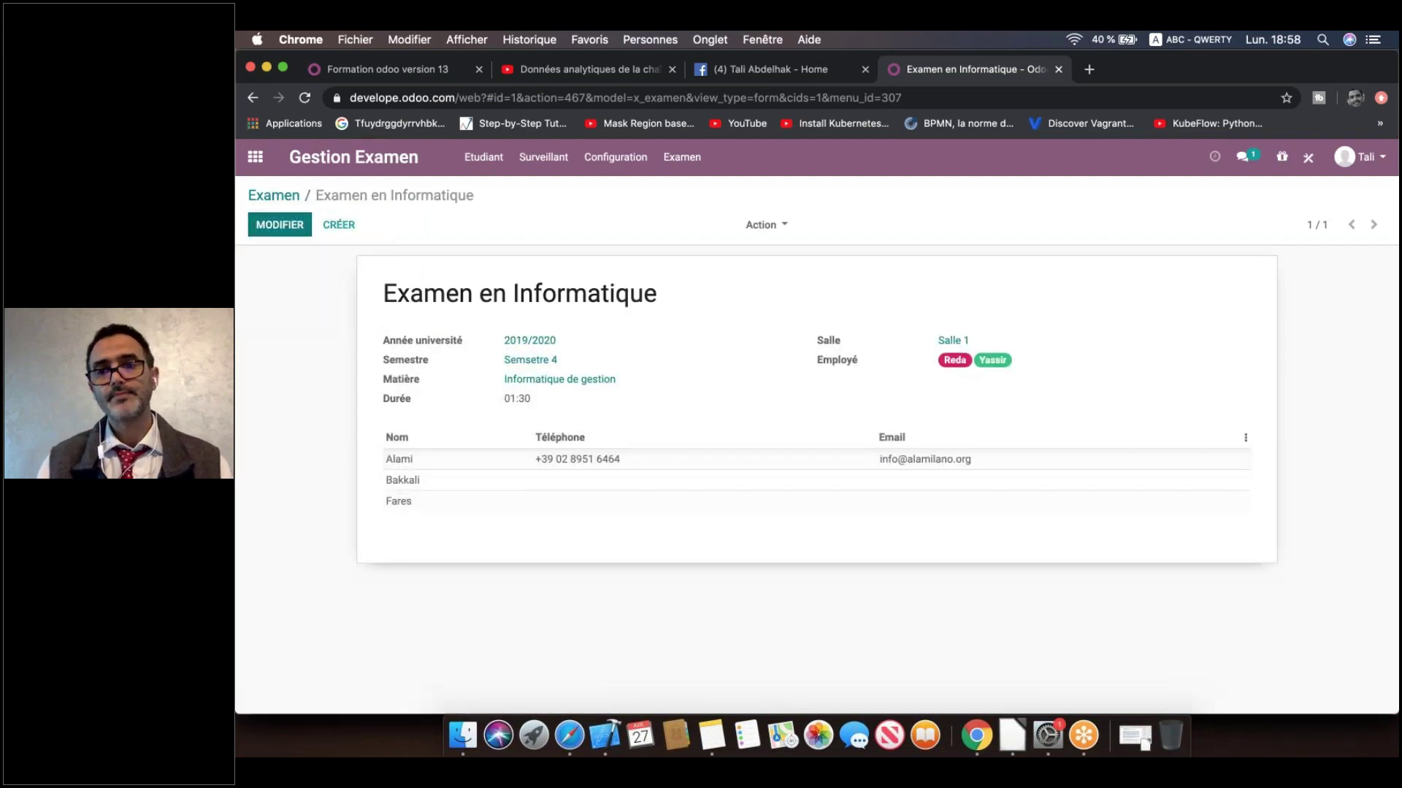
Step: Check which exams are listed on the Examens page of the first student in the Etudiant list
click(495, 159)
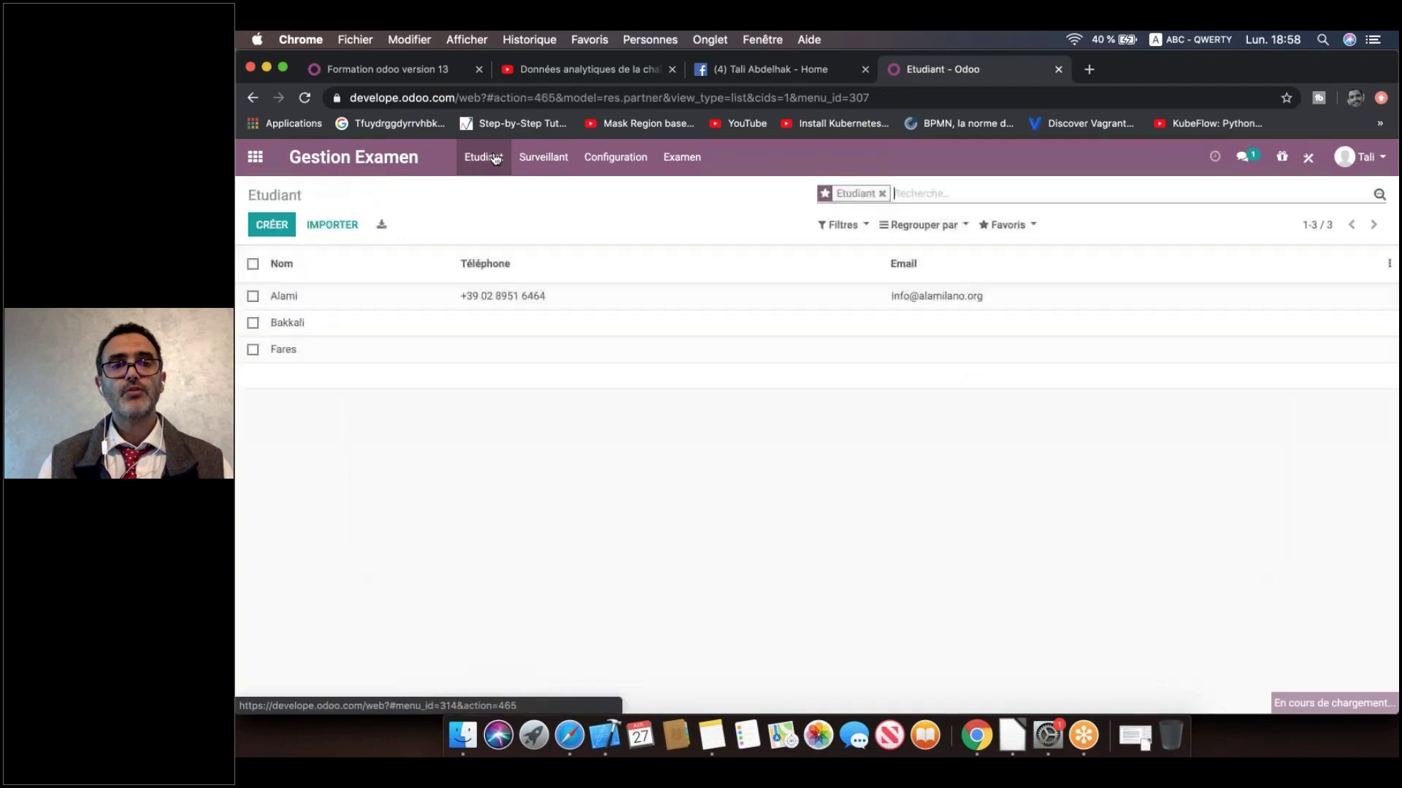
click(316, 299)
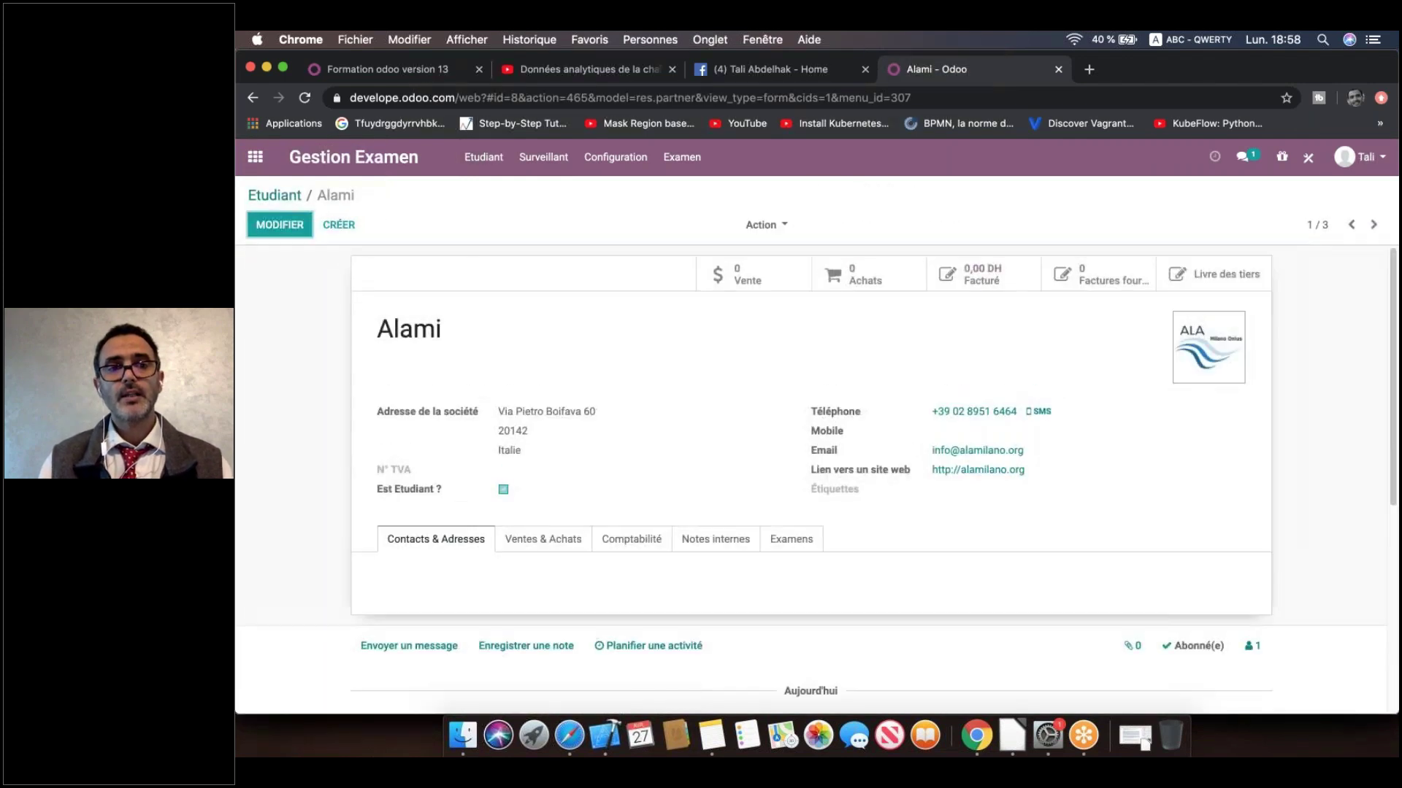
click(782, 536)
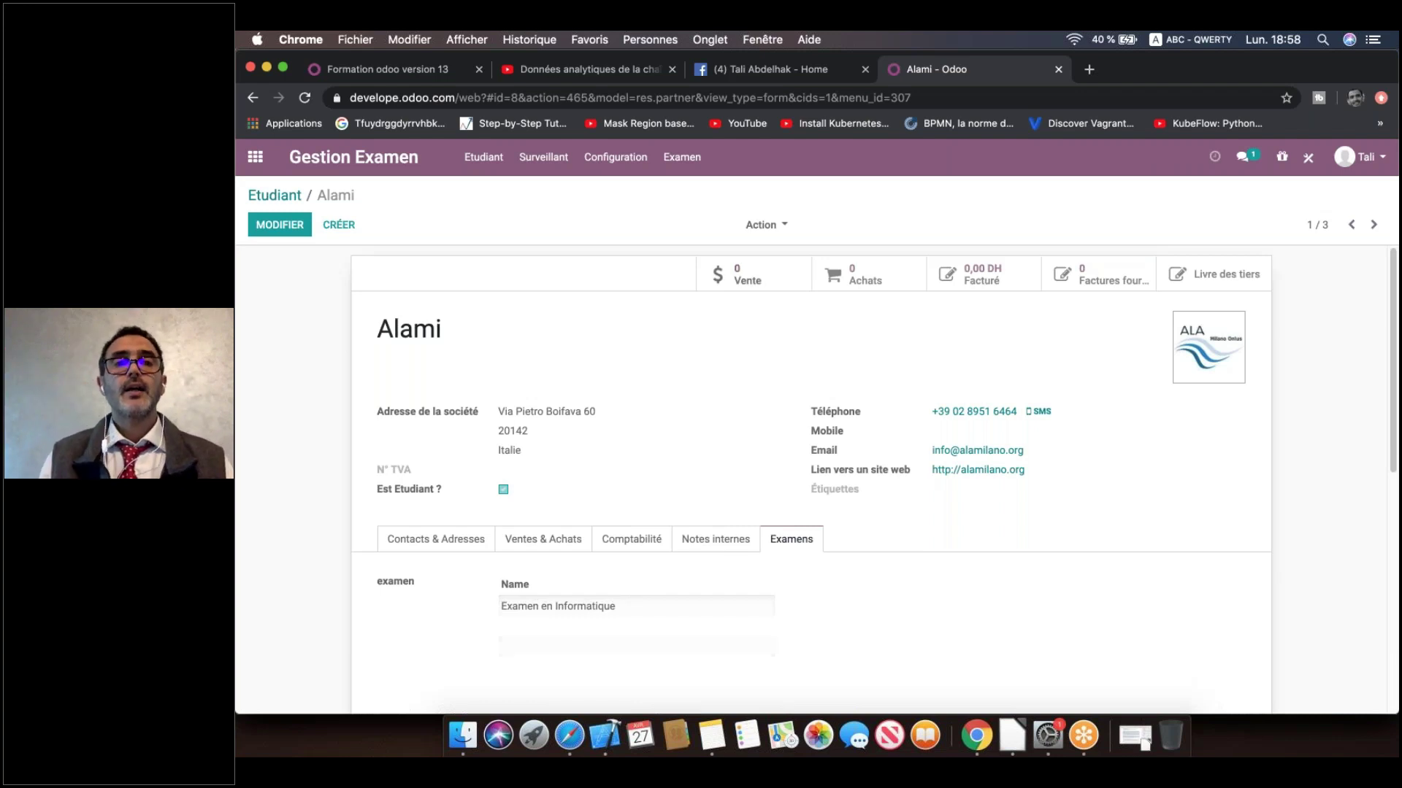
Step: Open the Examen en Informatique exam in Studio and start a status bar, removing its Troisième Etape value
click(681, 157)
click(644, 283)
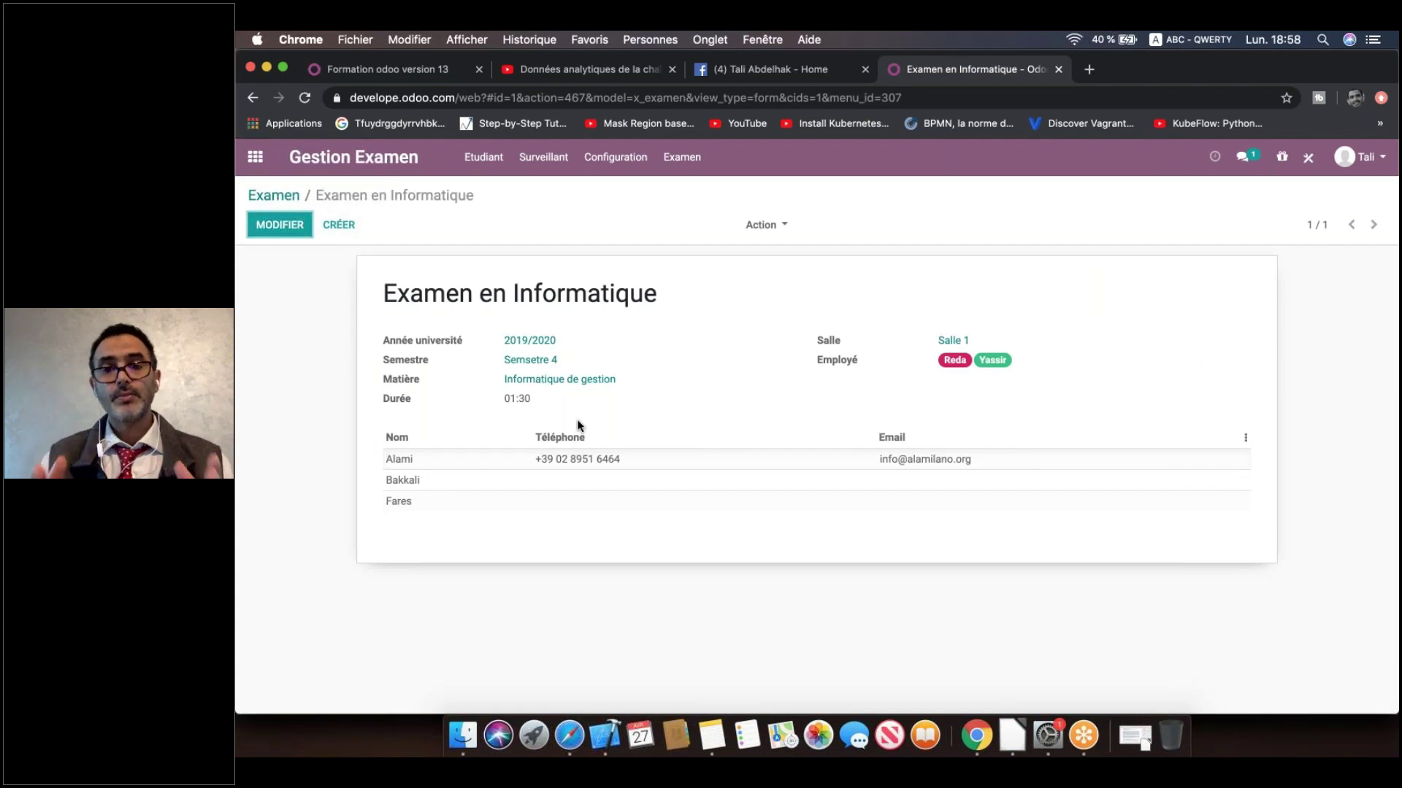
click(1286, 227)
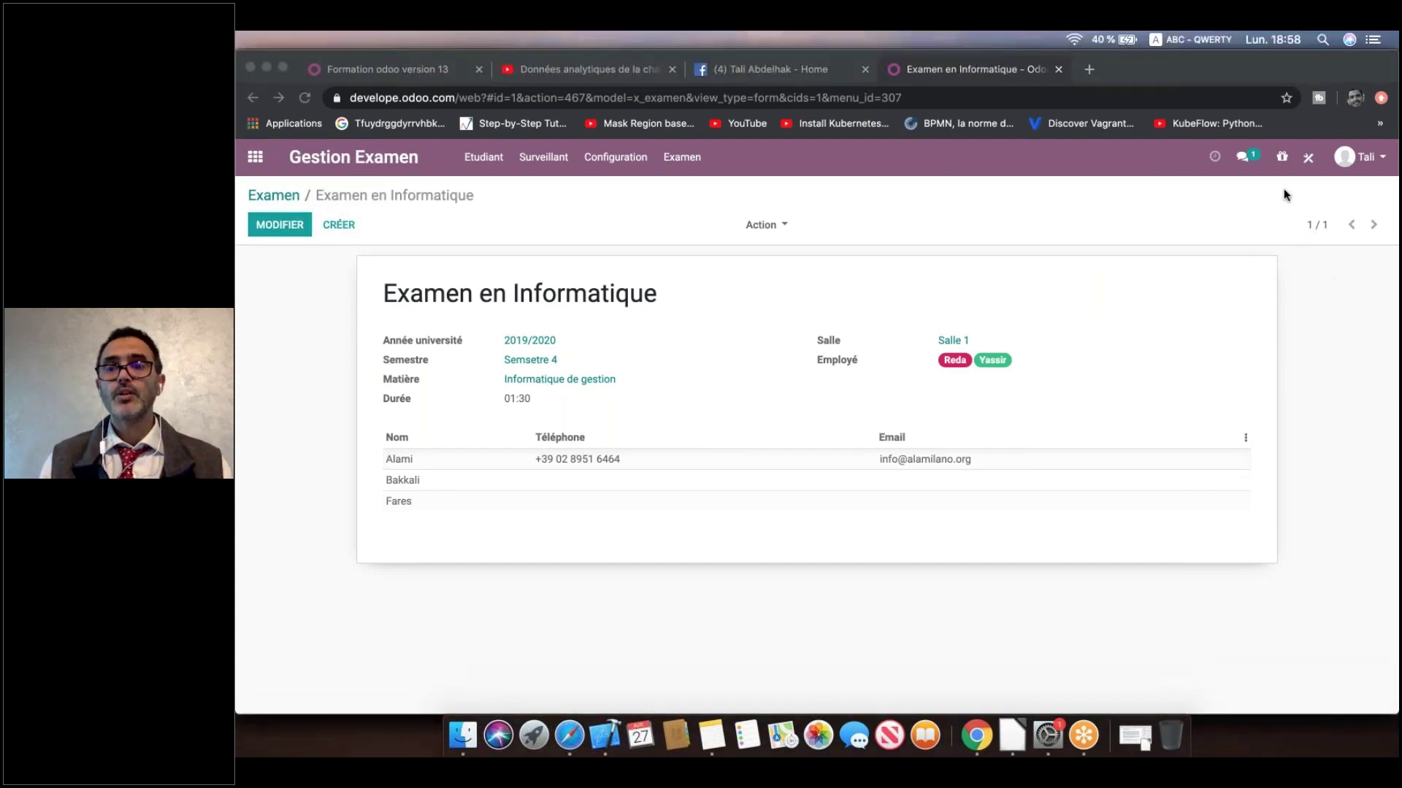
click(1310, 155)
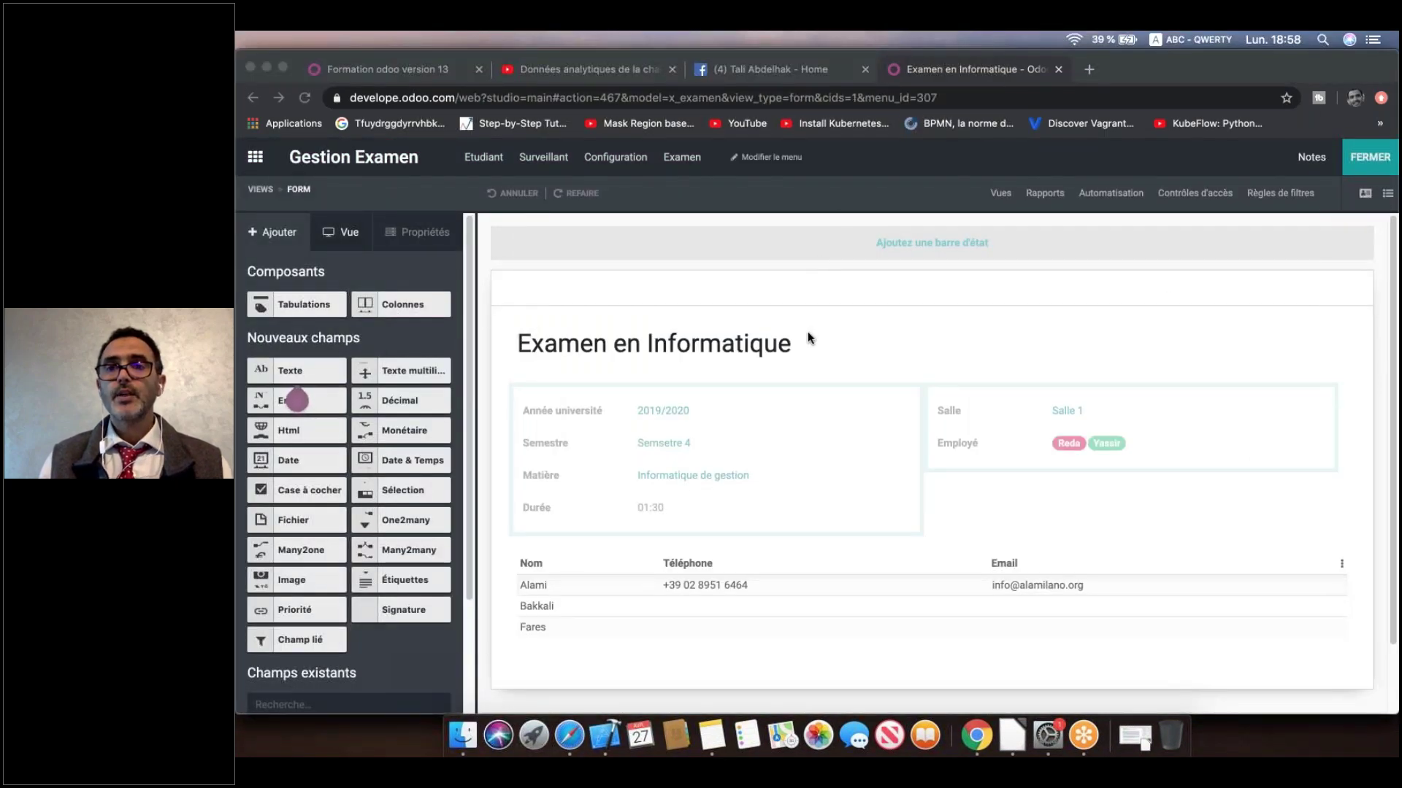
click(932, 238)
click(932, 241)
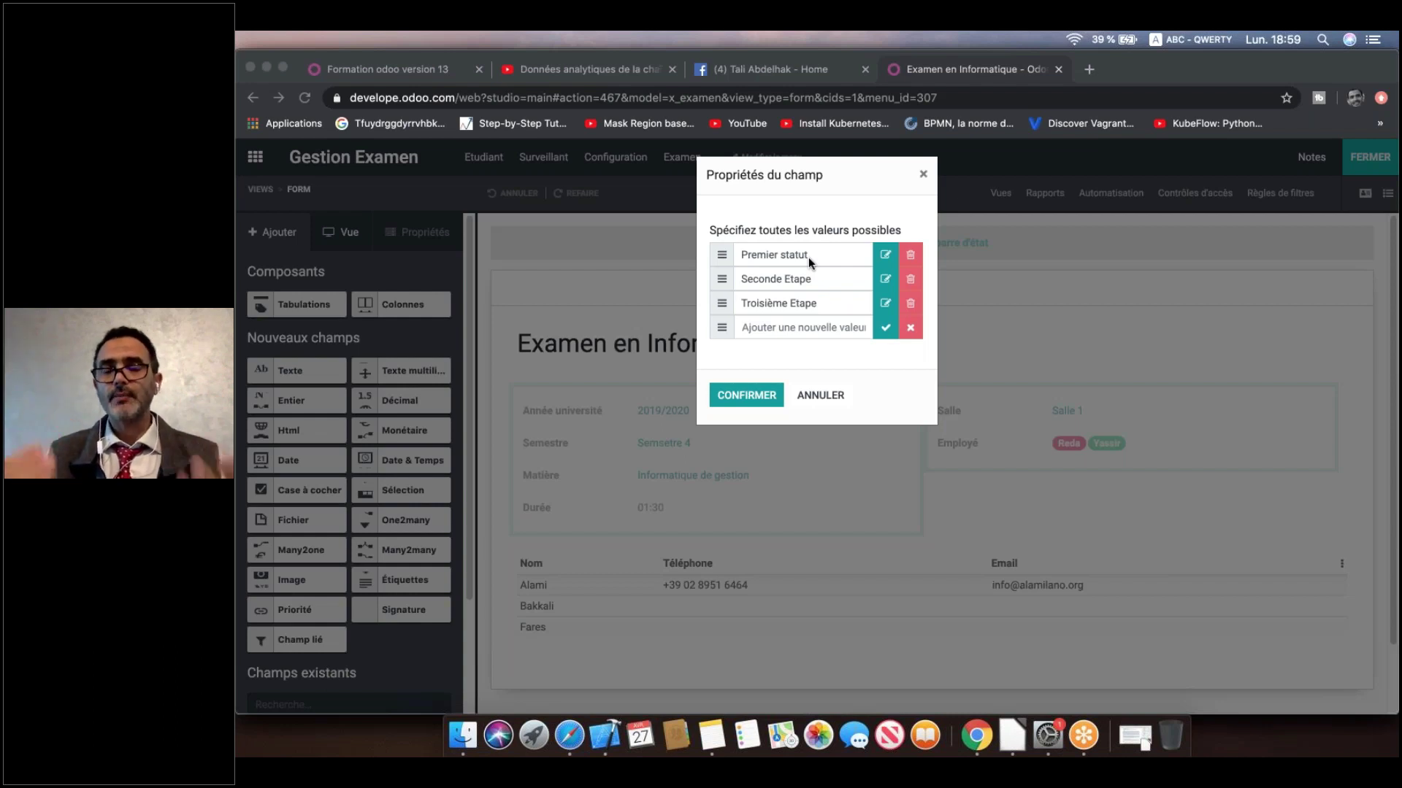
click(911, 303)
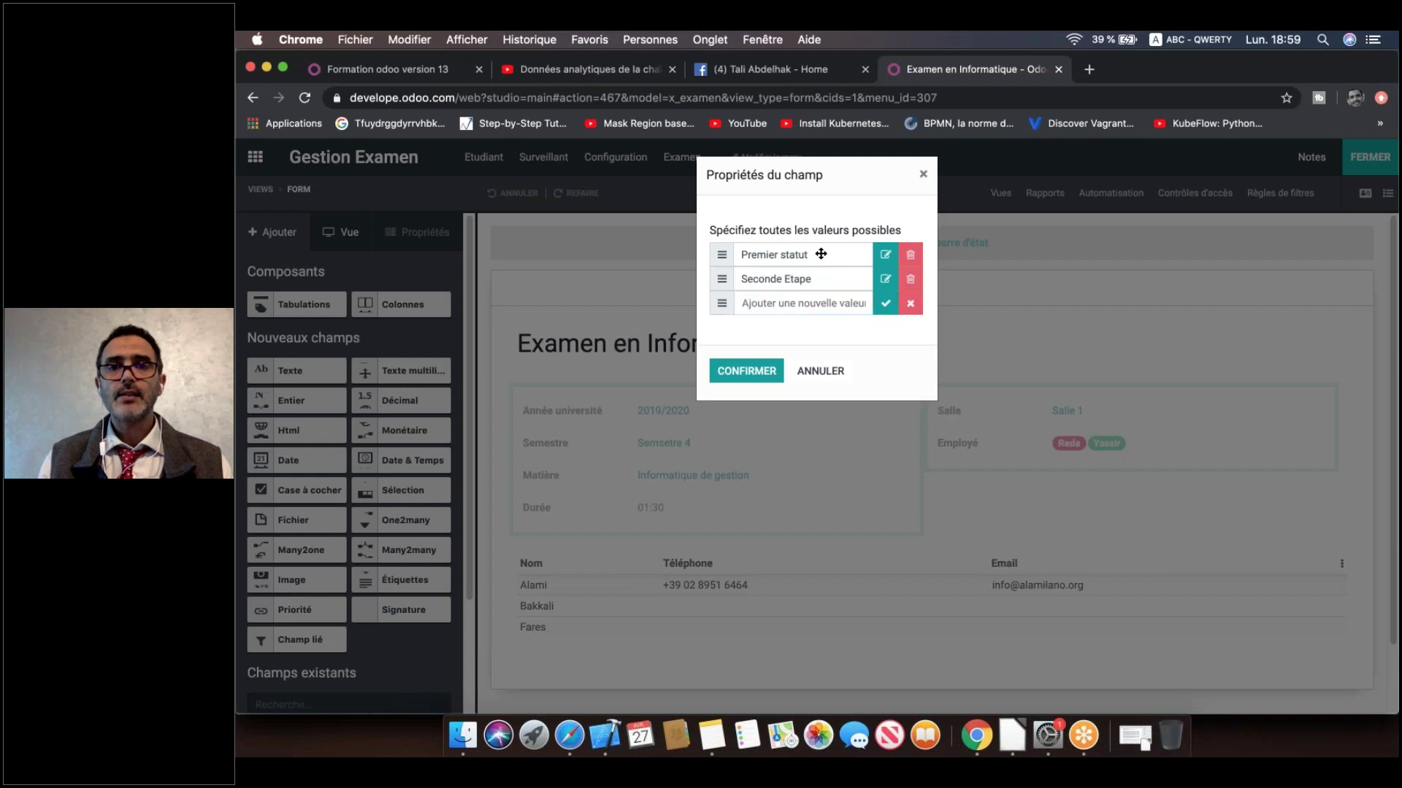
Step: Rename the status bar's first value, Premier statut, as Brouillant
click(886, 254)
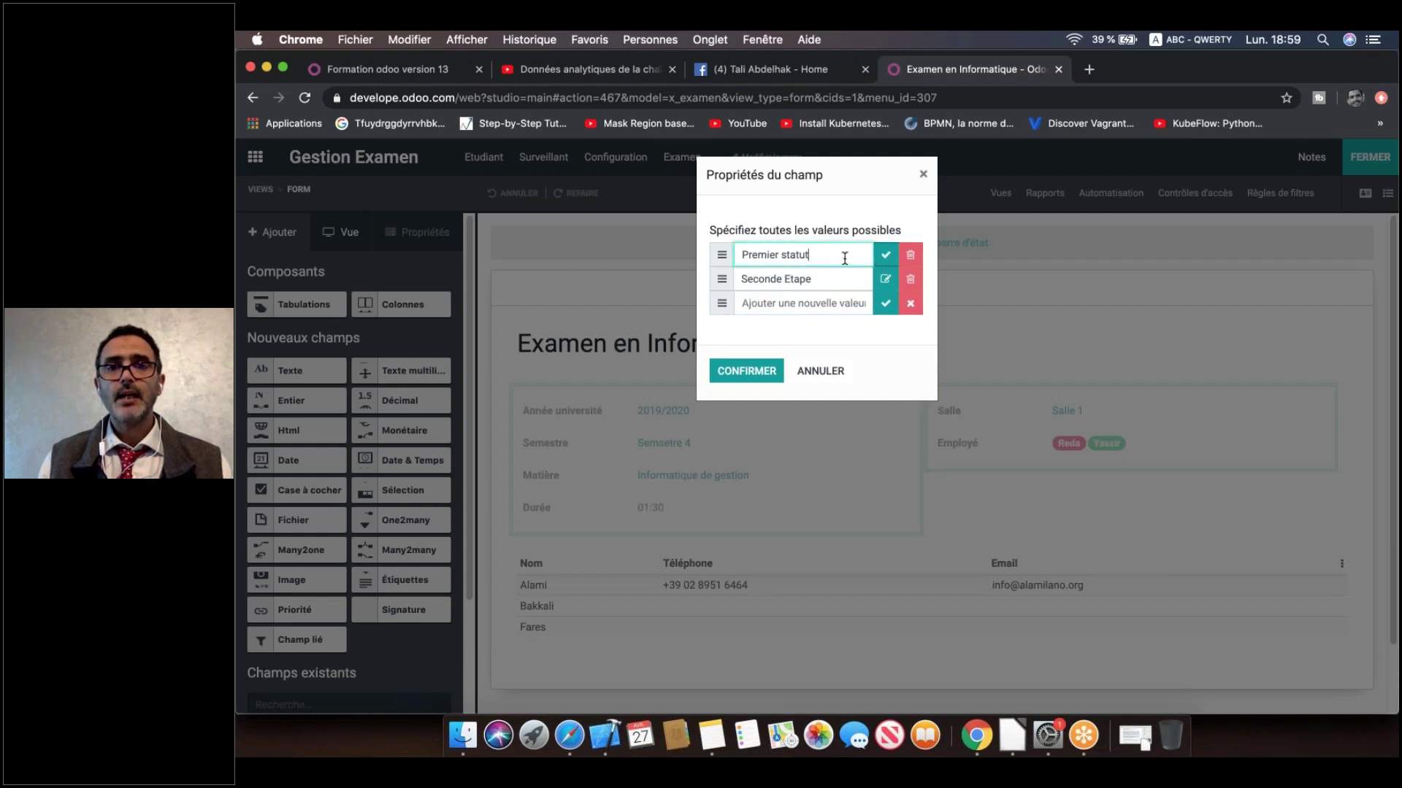
key(BackSpace)
key(BackSpace)
key(BackSpace)
key(BackSpace)
key(BackSpace)
key(BackSpace)
key(BackSpace)
key(BackSpace)
key(BackSpace)
key(BackSpace)
key(BackSpace)
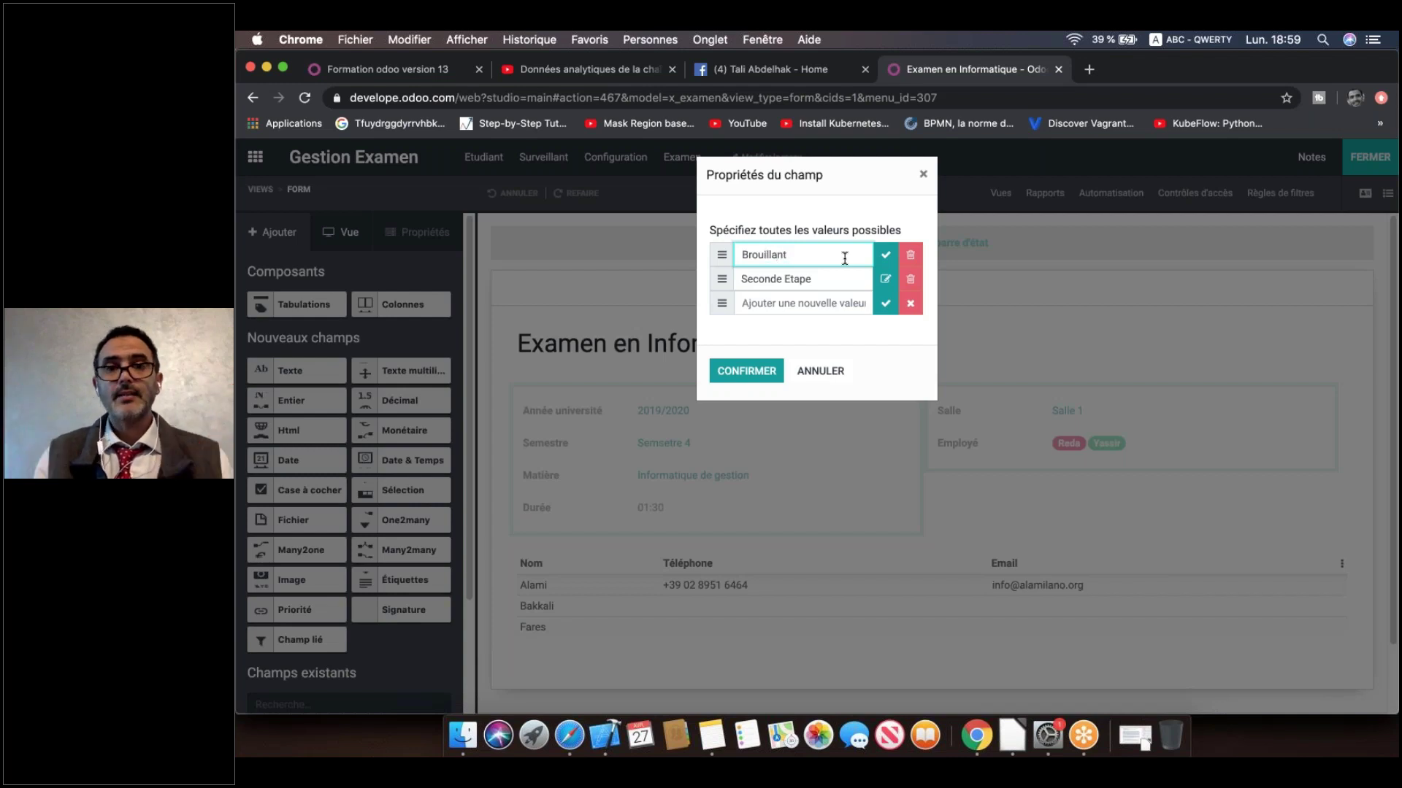
click(885, 282)
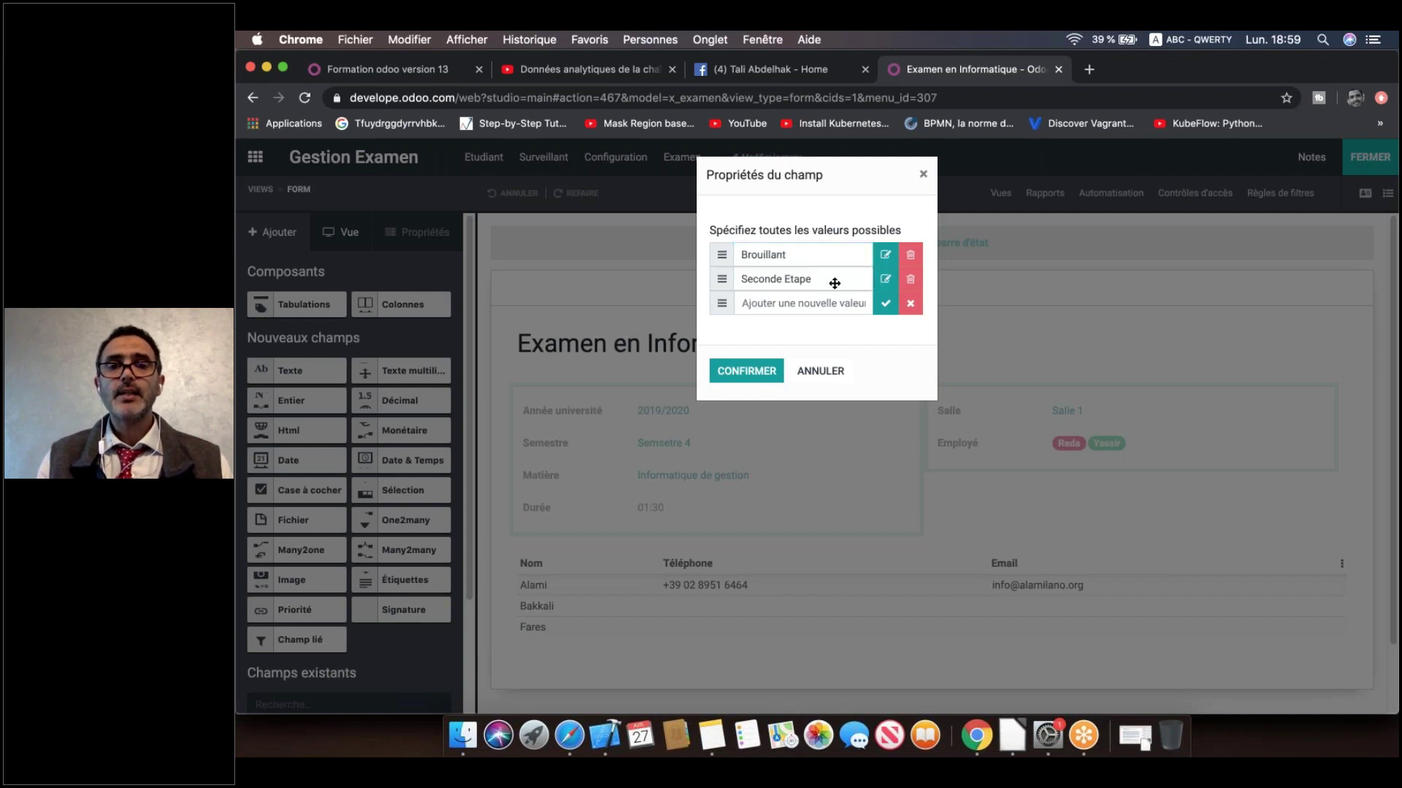
Step: Rename the status bar's second value, Seconde Etape, as En cours
click(885, 281)
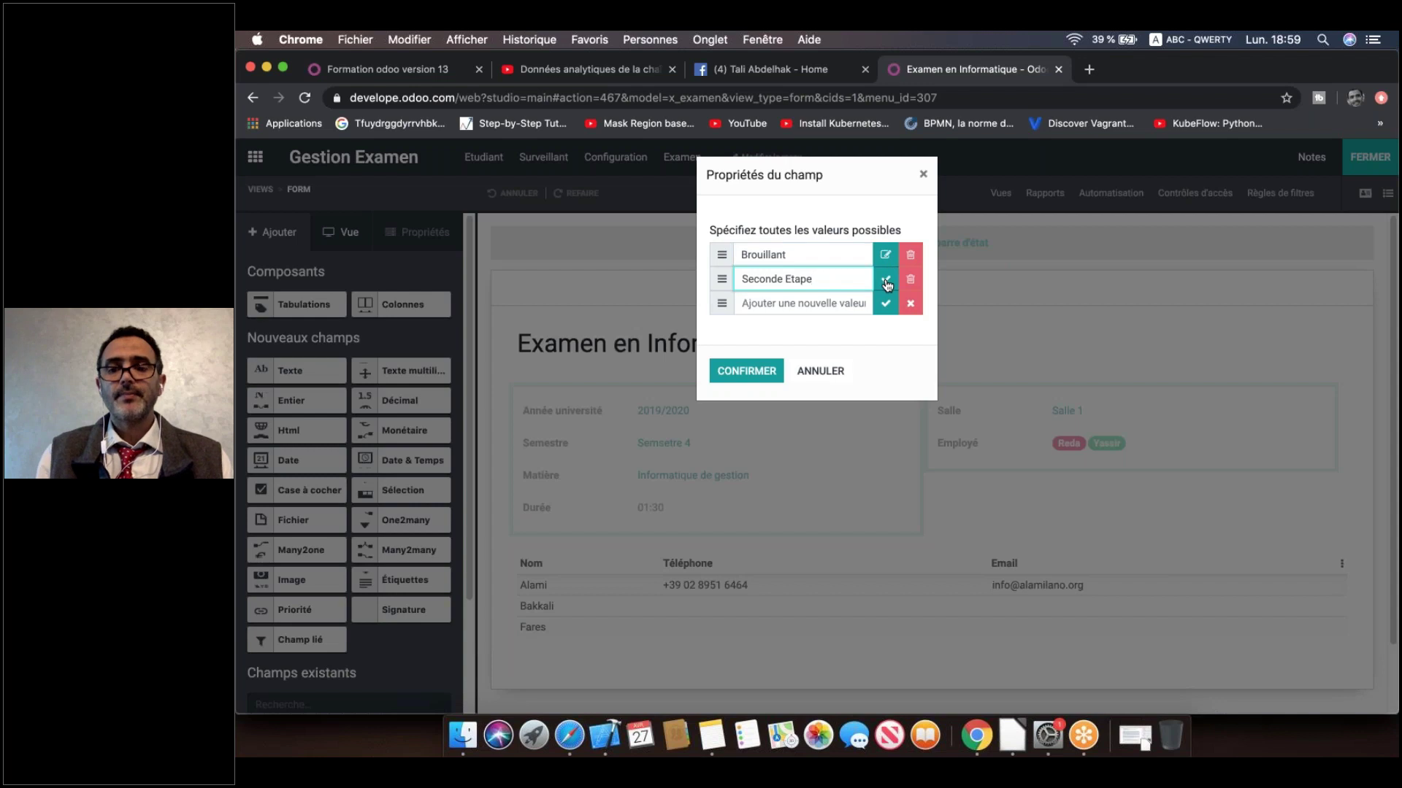
key(BackSpace)
key(BackSpace)
key(BackSpace)
key(BackSpace)
key(BackSpace)
key(BackSpace)
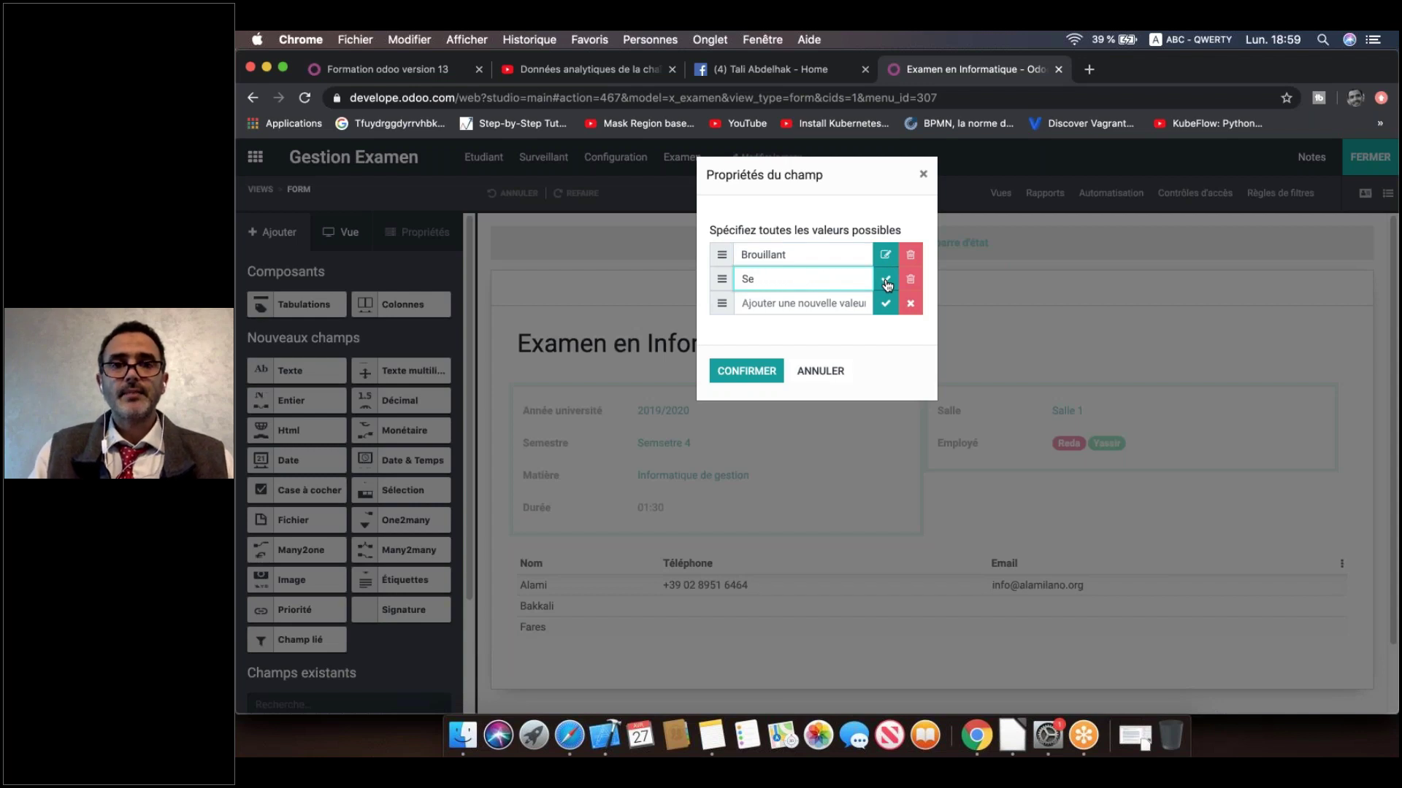
text(Termin)
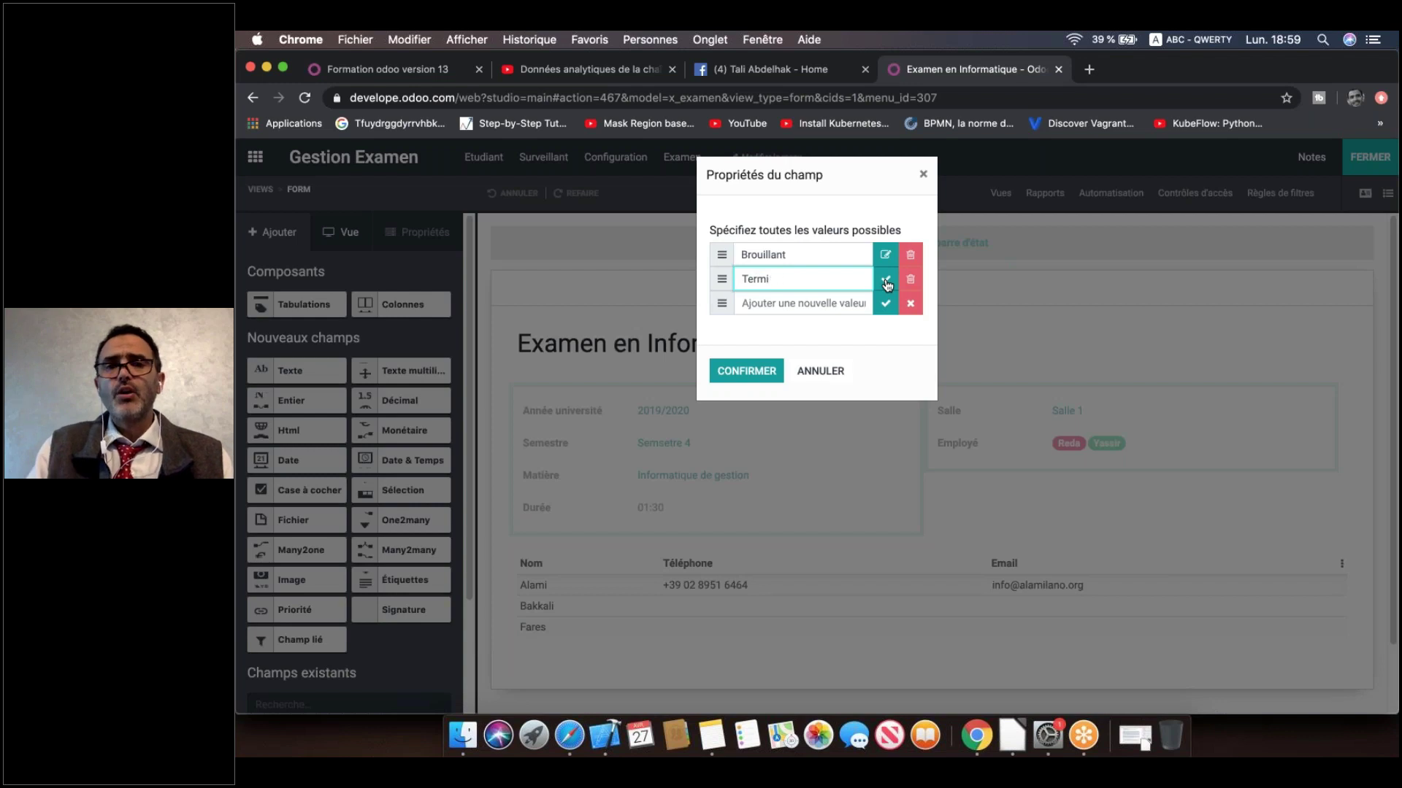
key(BackSpace)
key(BackSpace)
text(En cours)
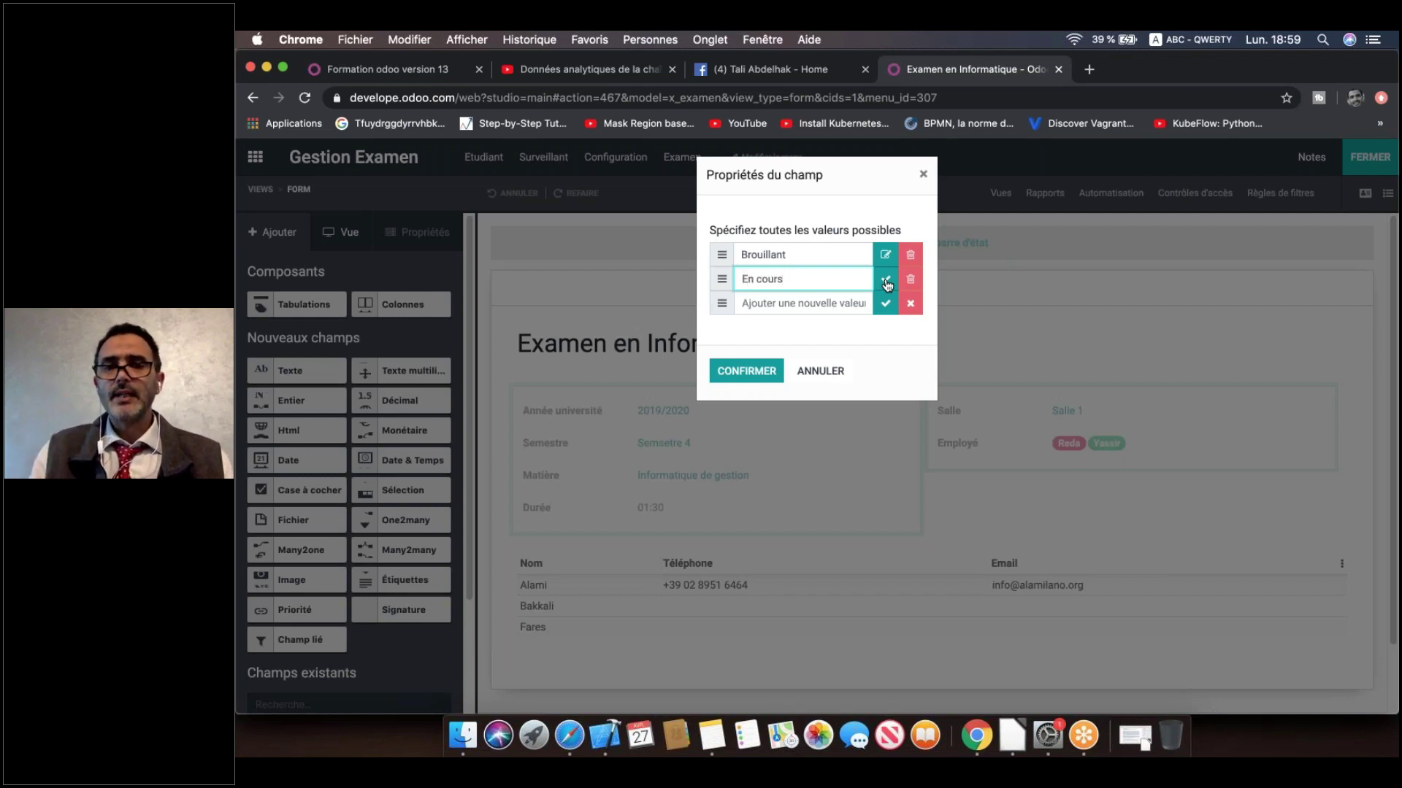
click(886, 282)
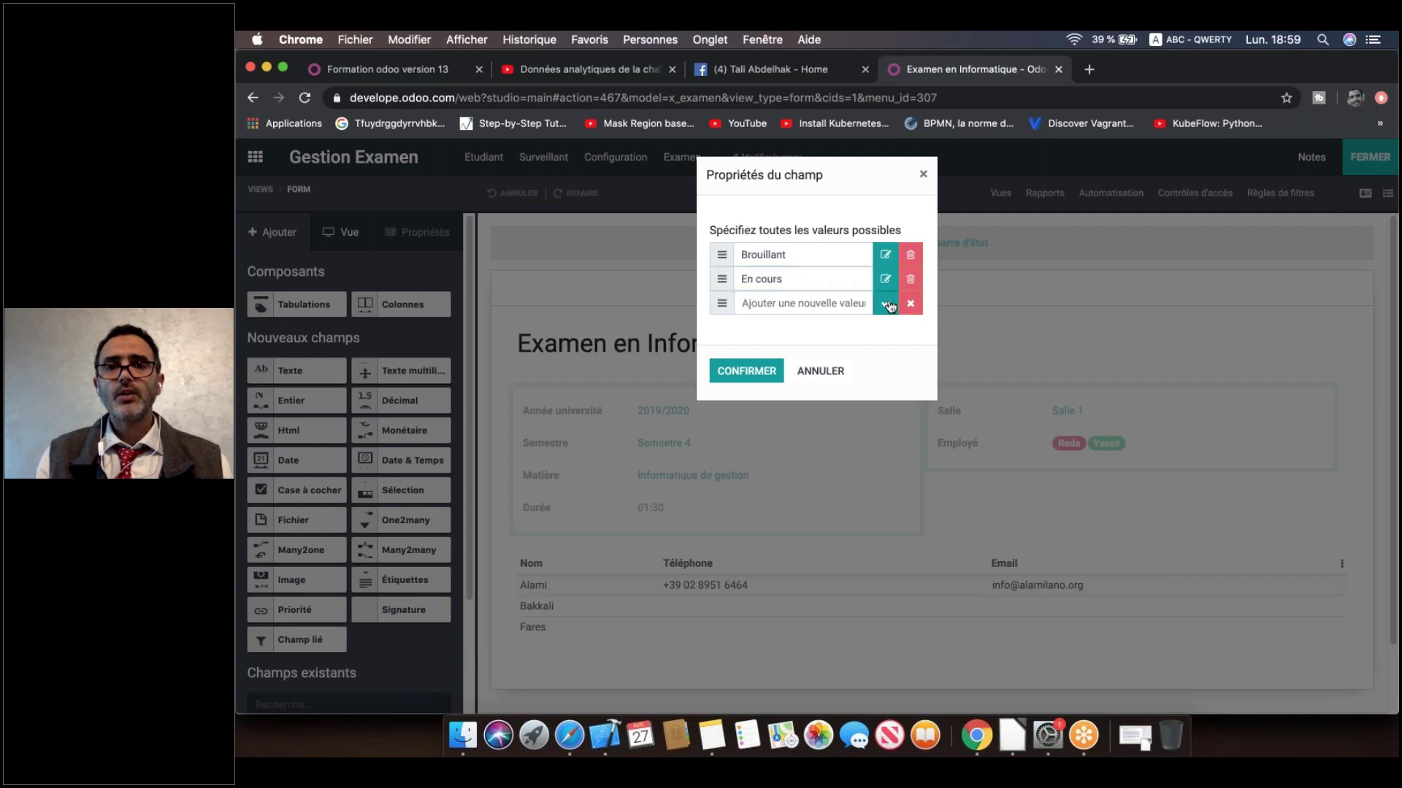
Step: Add Termine as the status bar's third value and confirm the status bar
click(814, 307)
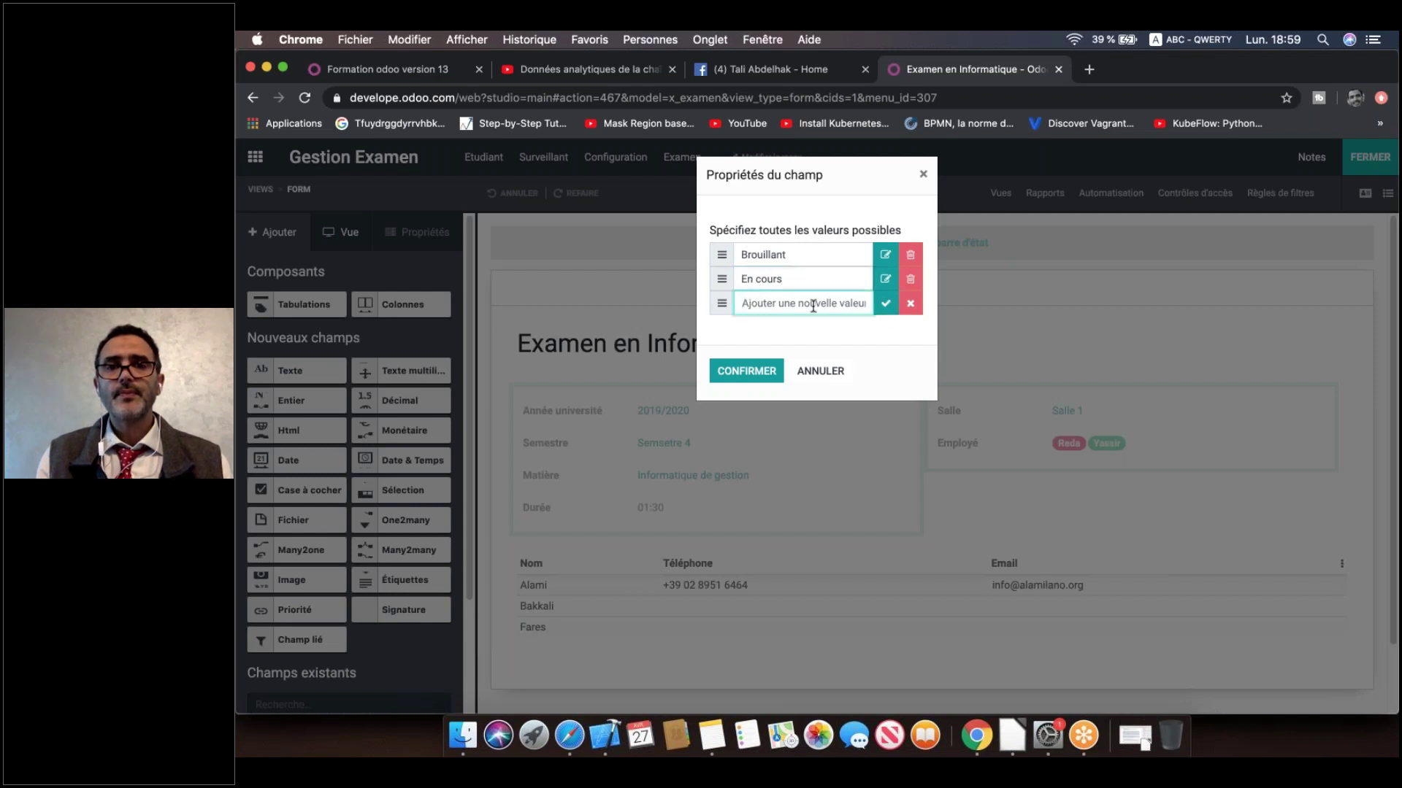
text(TErmine)
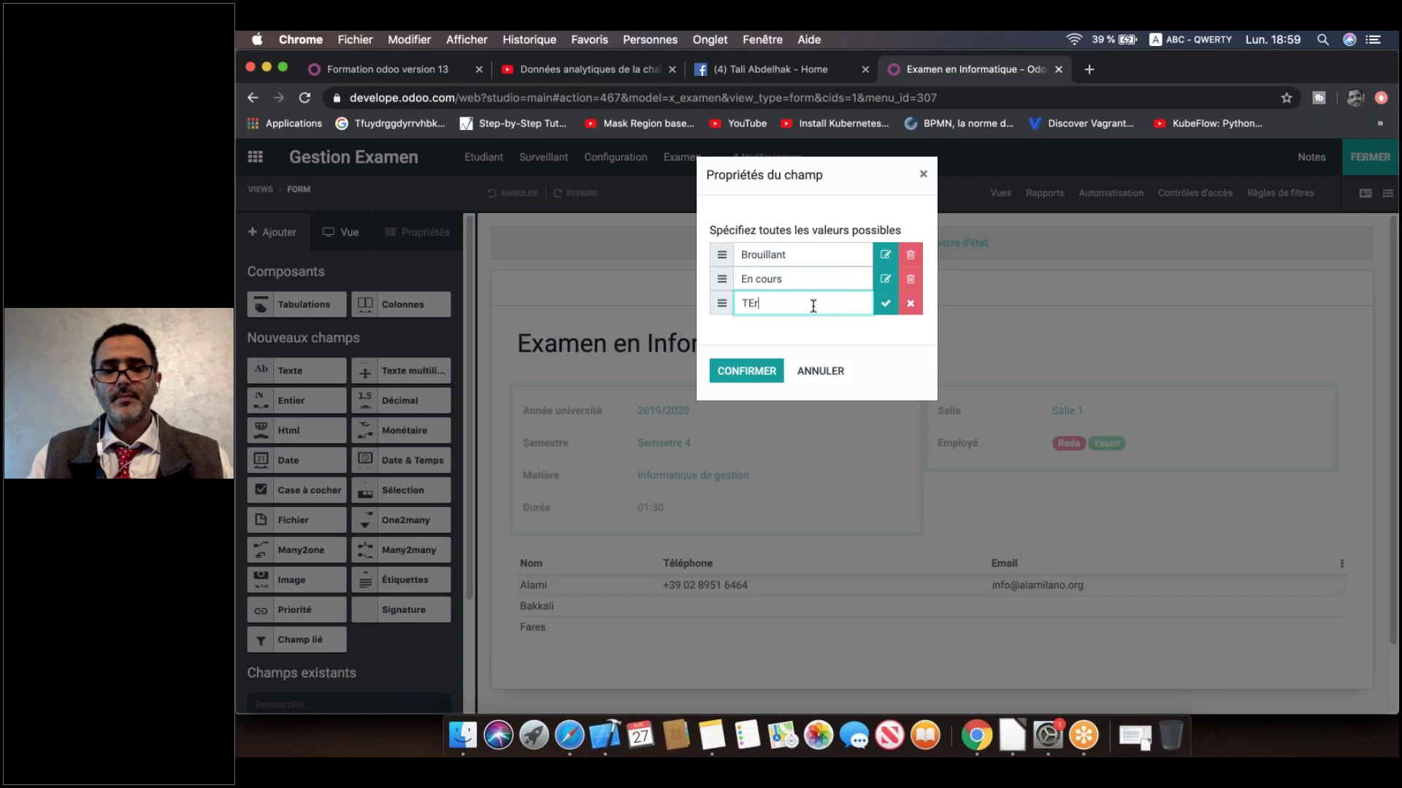
key(BackSpace)
key(BackSpace)
key(BackSpace)
key(BackSpace)
key(BackSpace)
key(BackSpace)
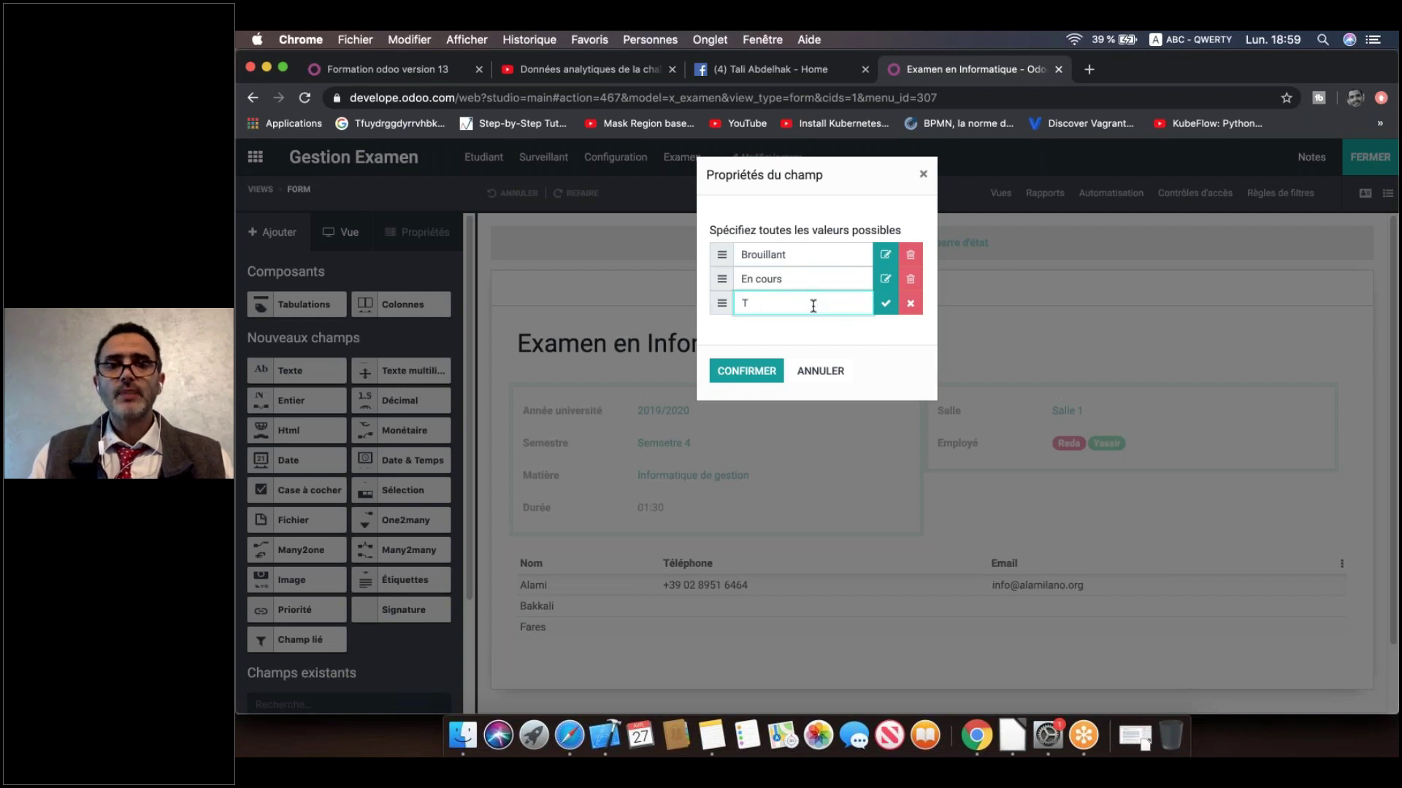
text(ermine)
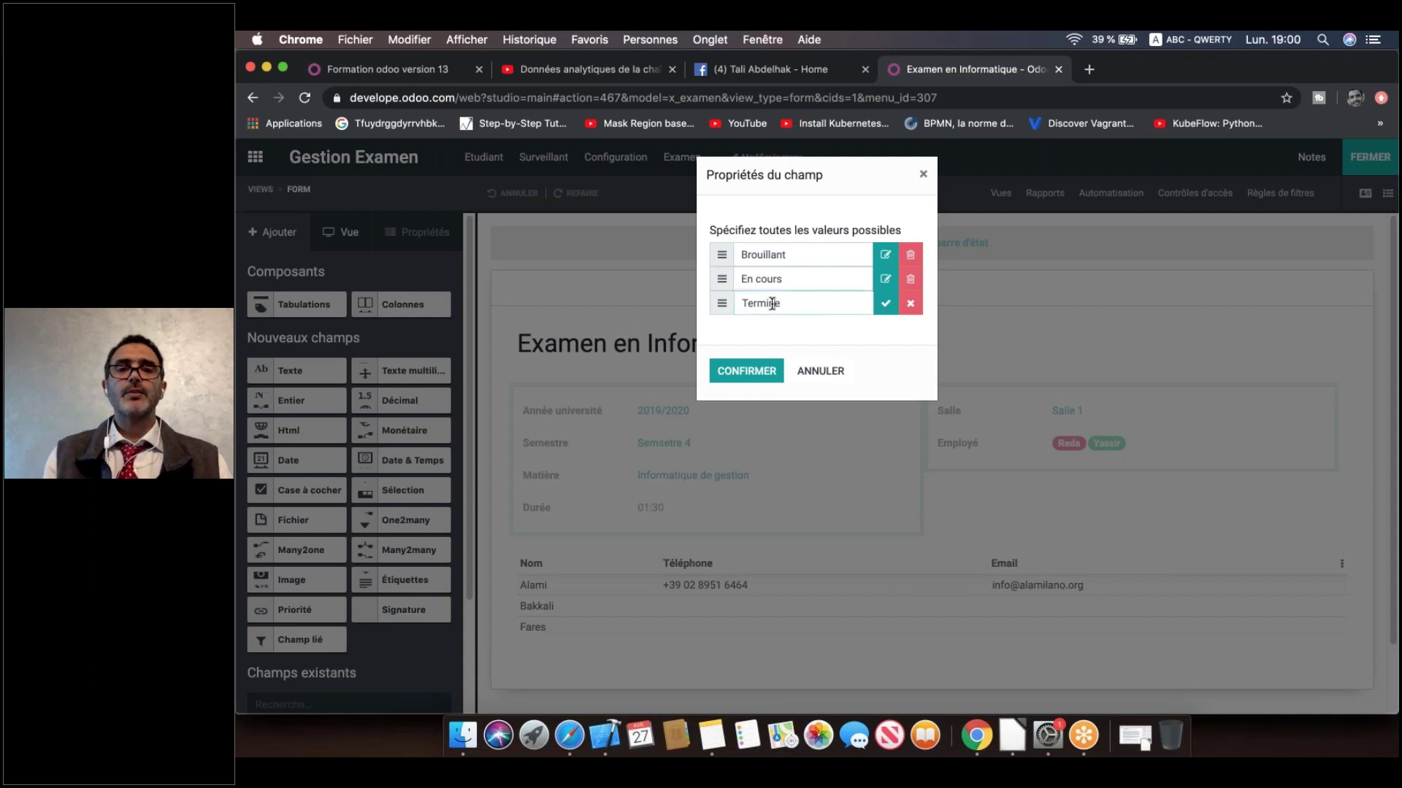
click(759, 374)
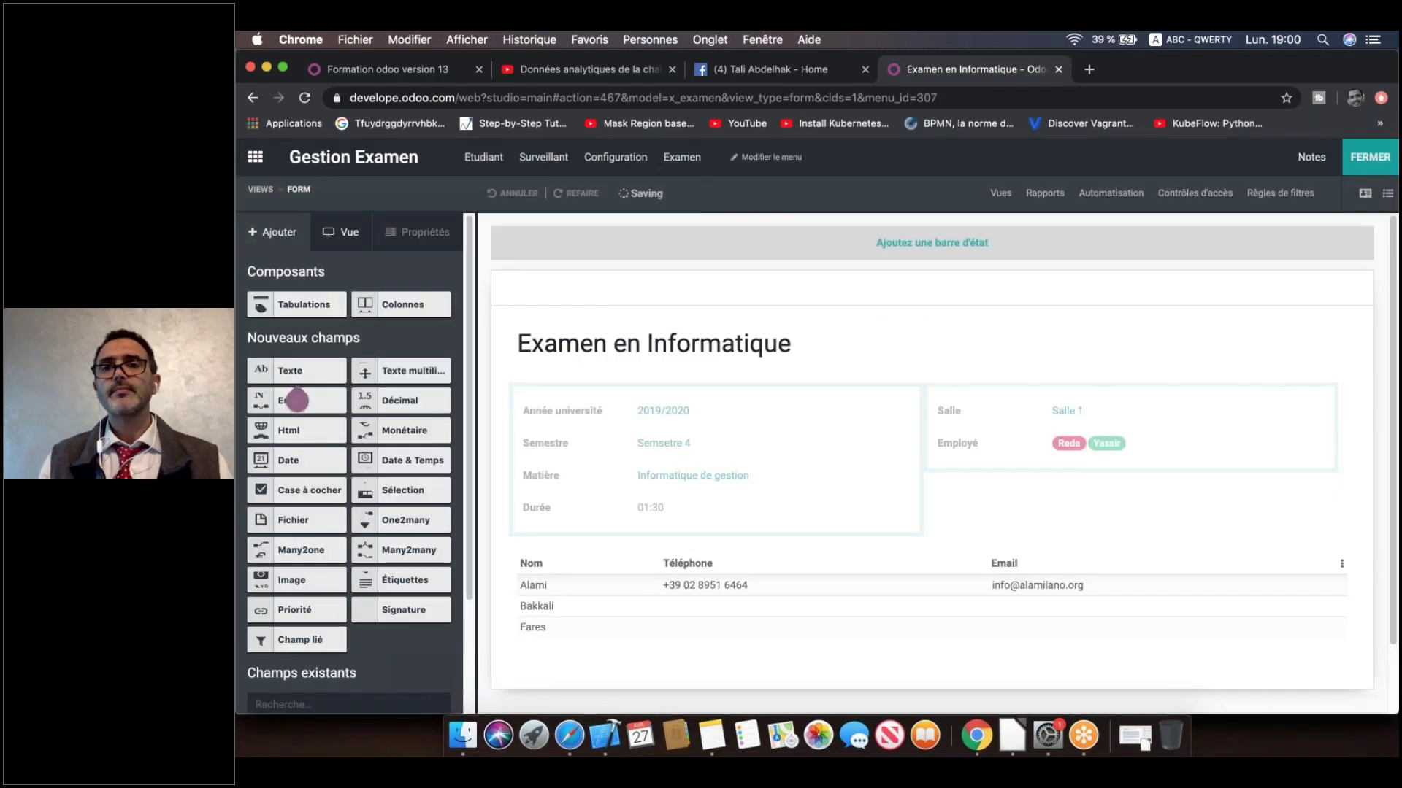
click(1161, 338)
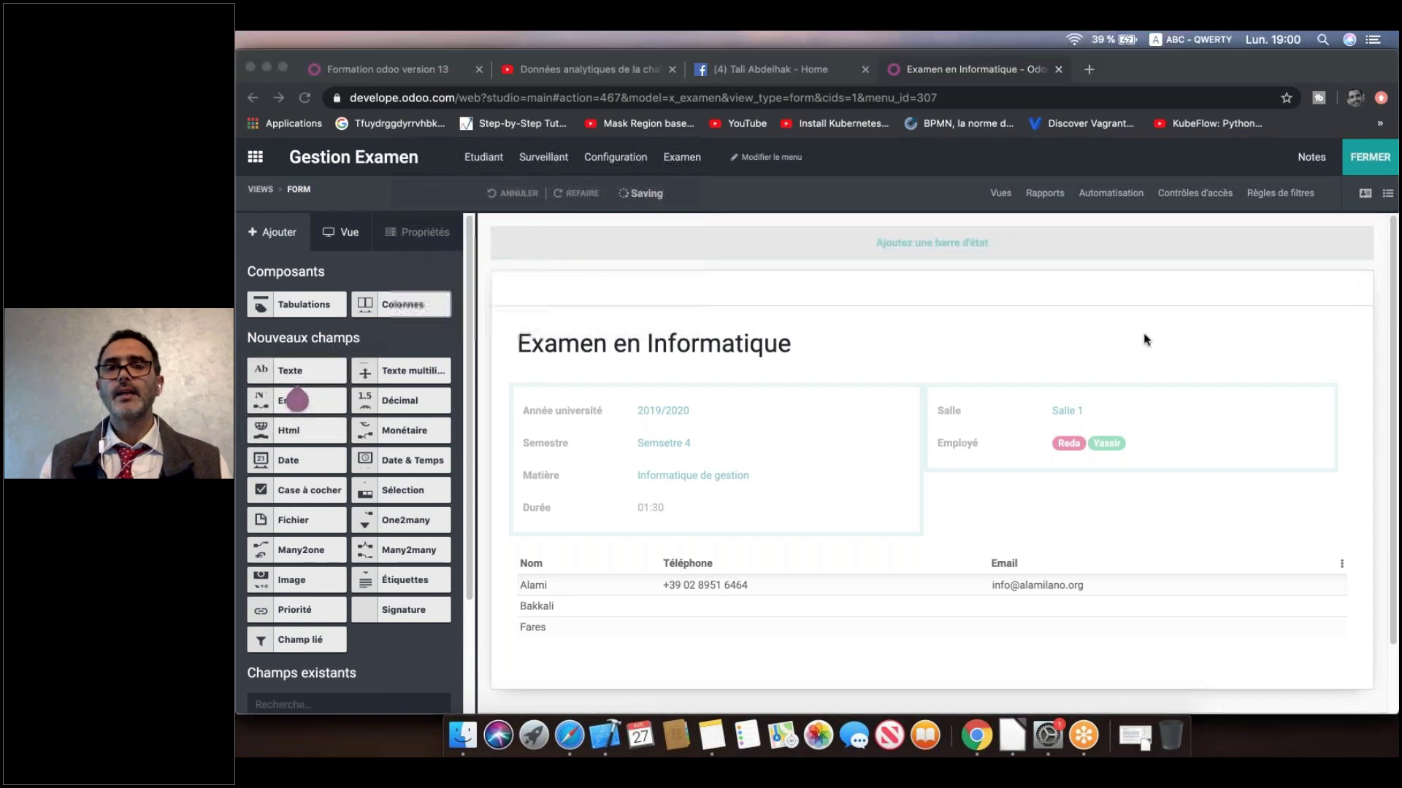
Step: Leave Studio, reload, and check the status bar on a blank exam and on Examen en Informatique
click(1362, 162)
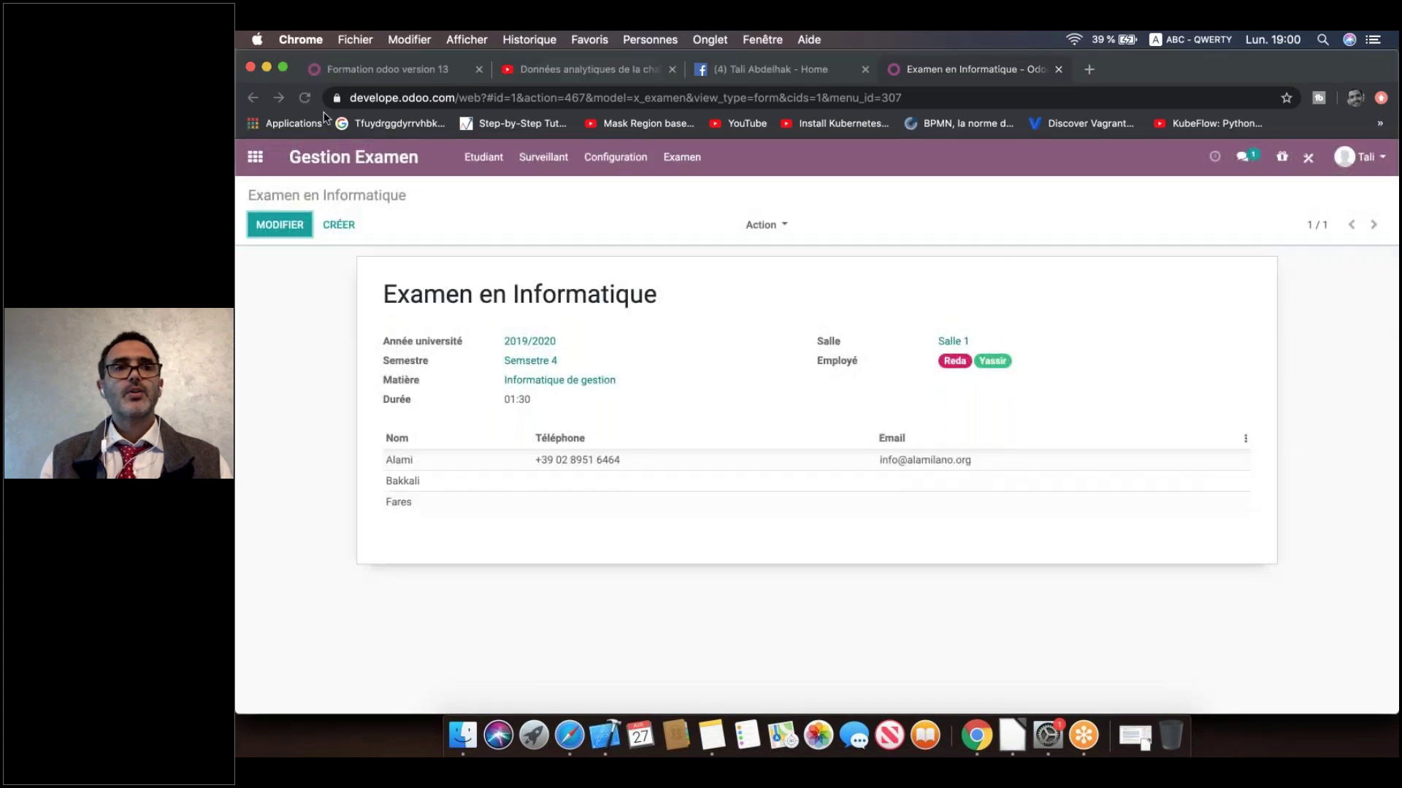
click(305, 99)
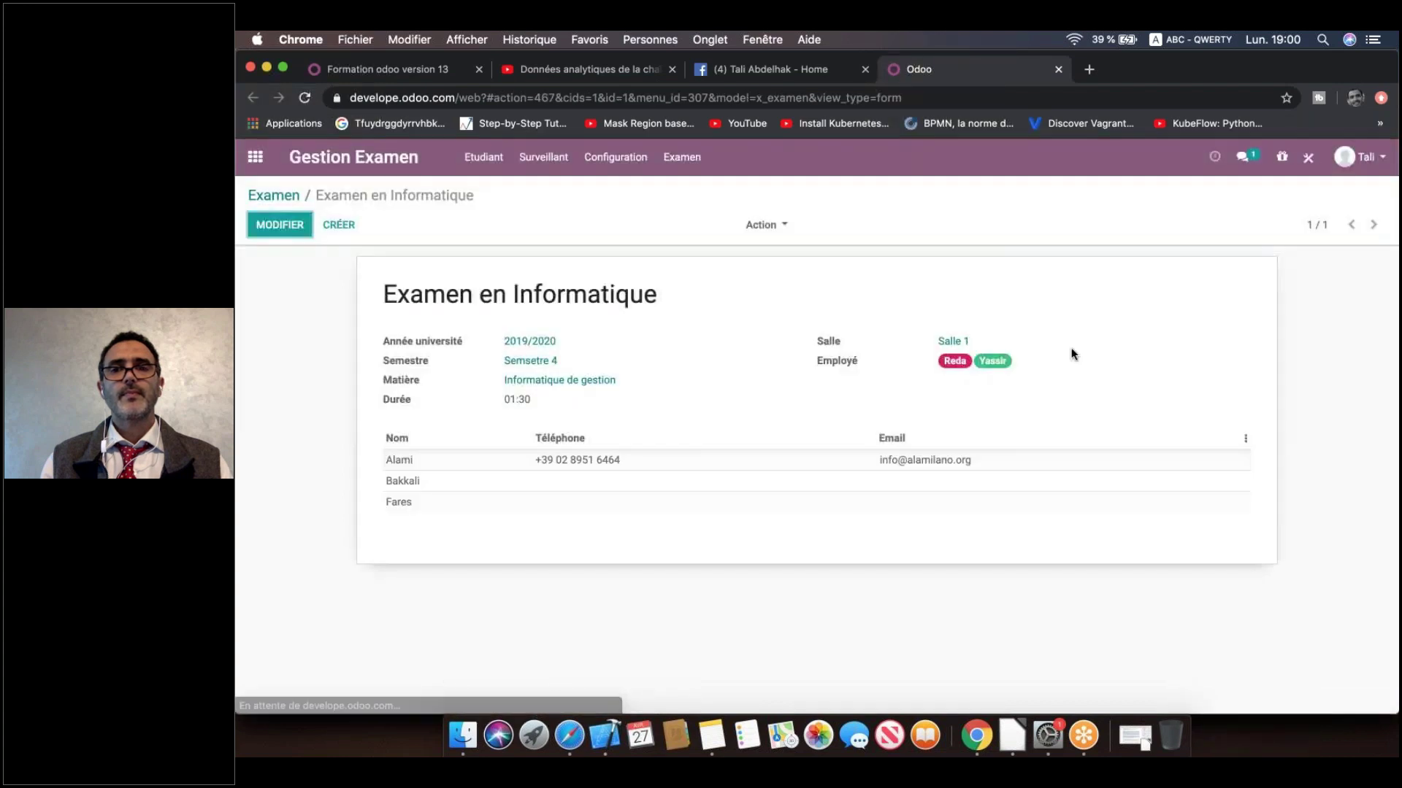
click(338, 226)
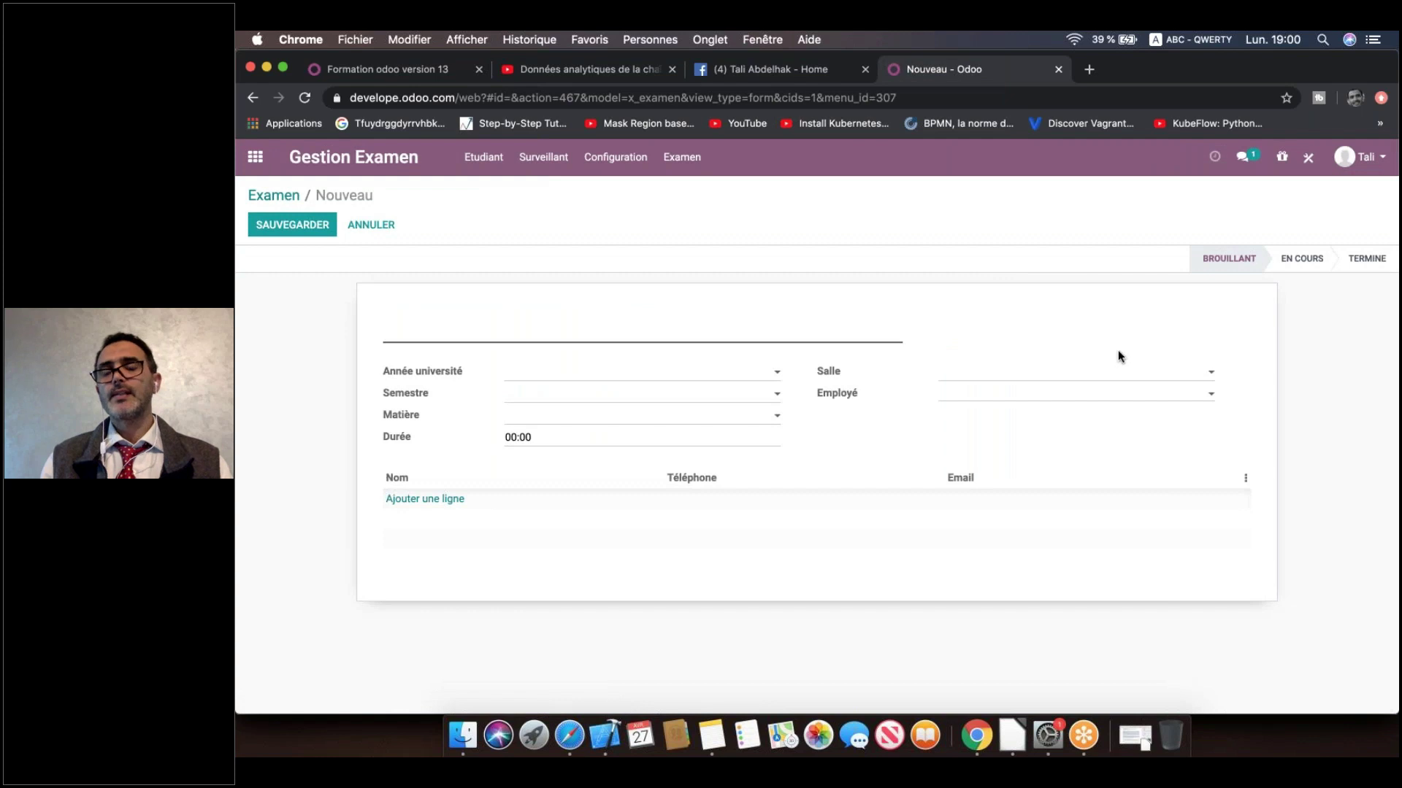
click(1118, 350)
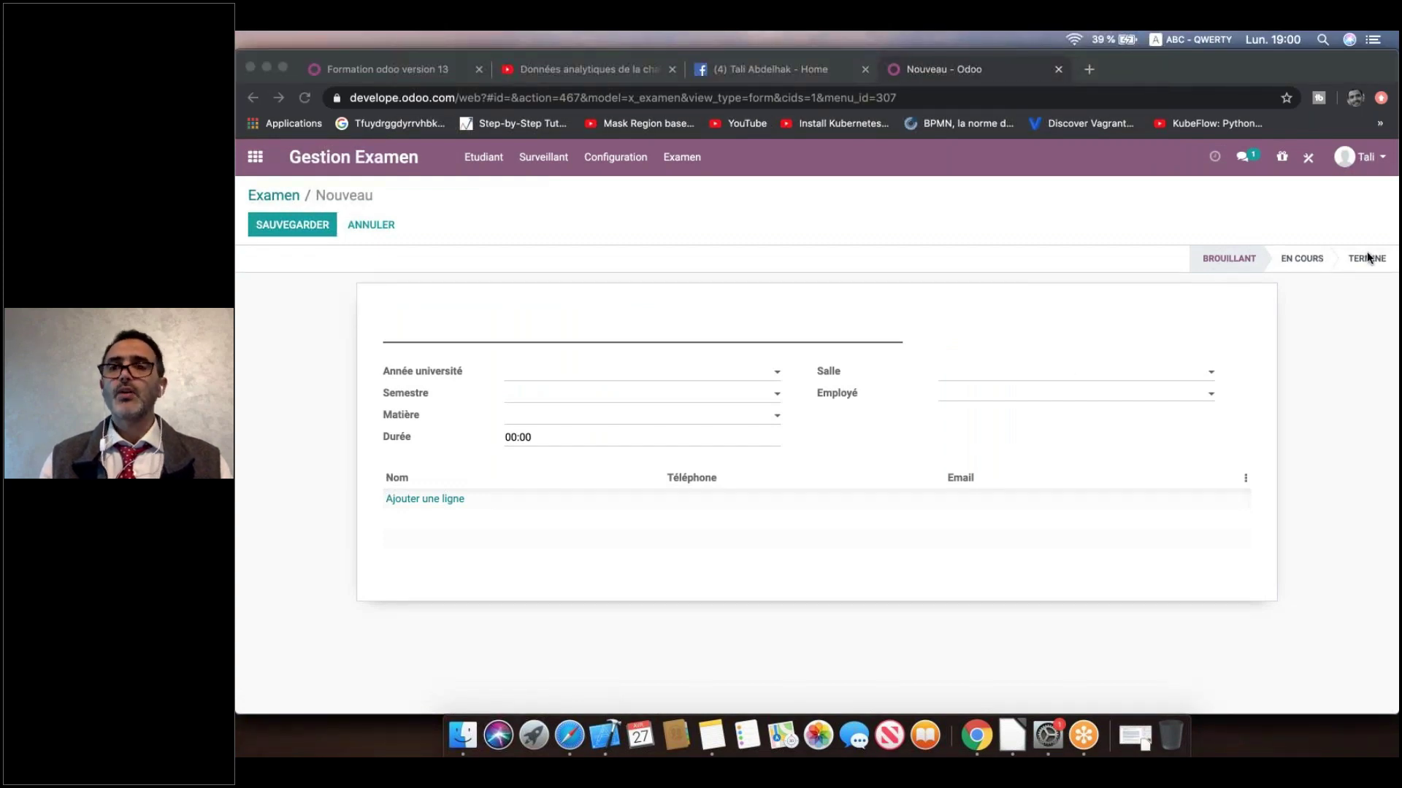
click(280, 193)
click(351, 296)
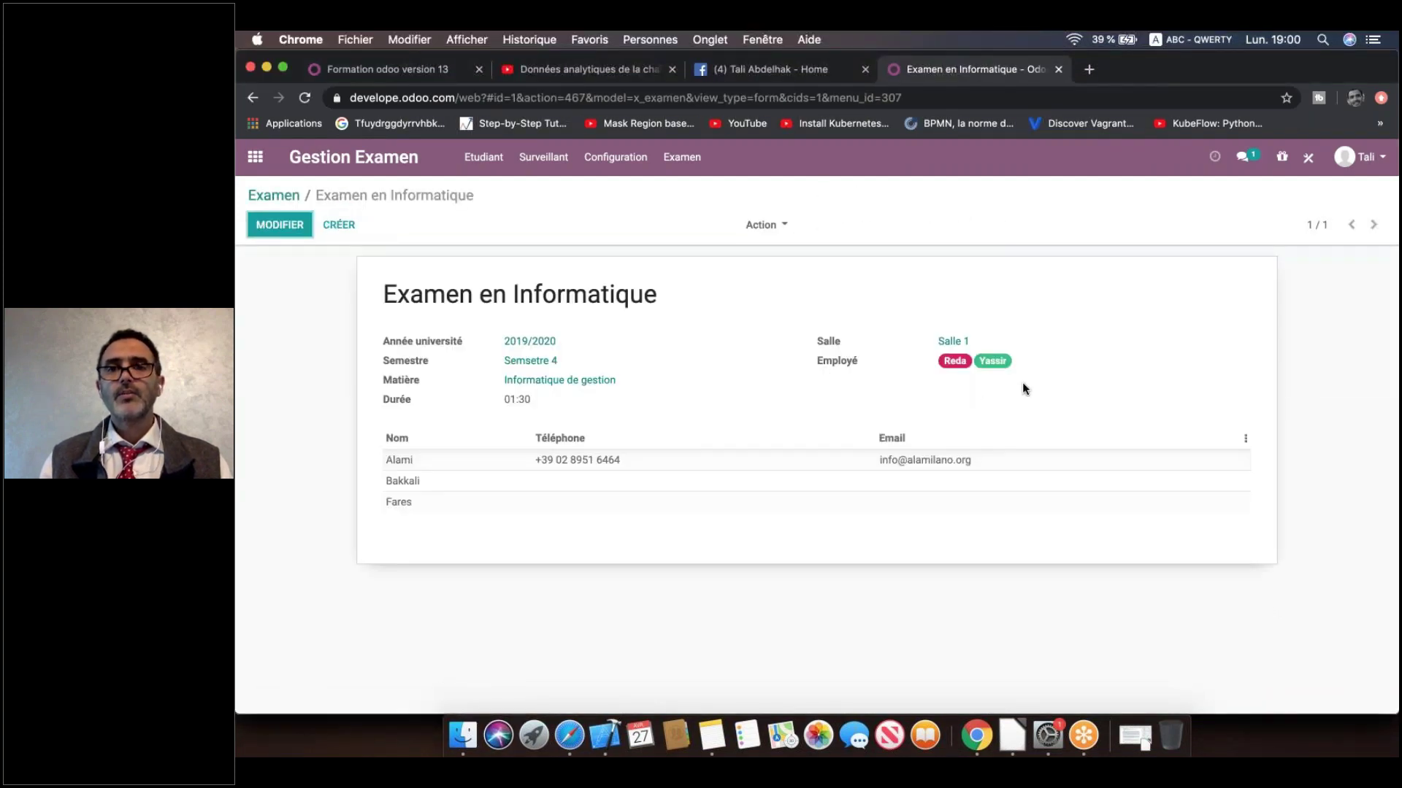
click(303, 100)
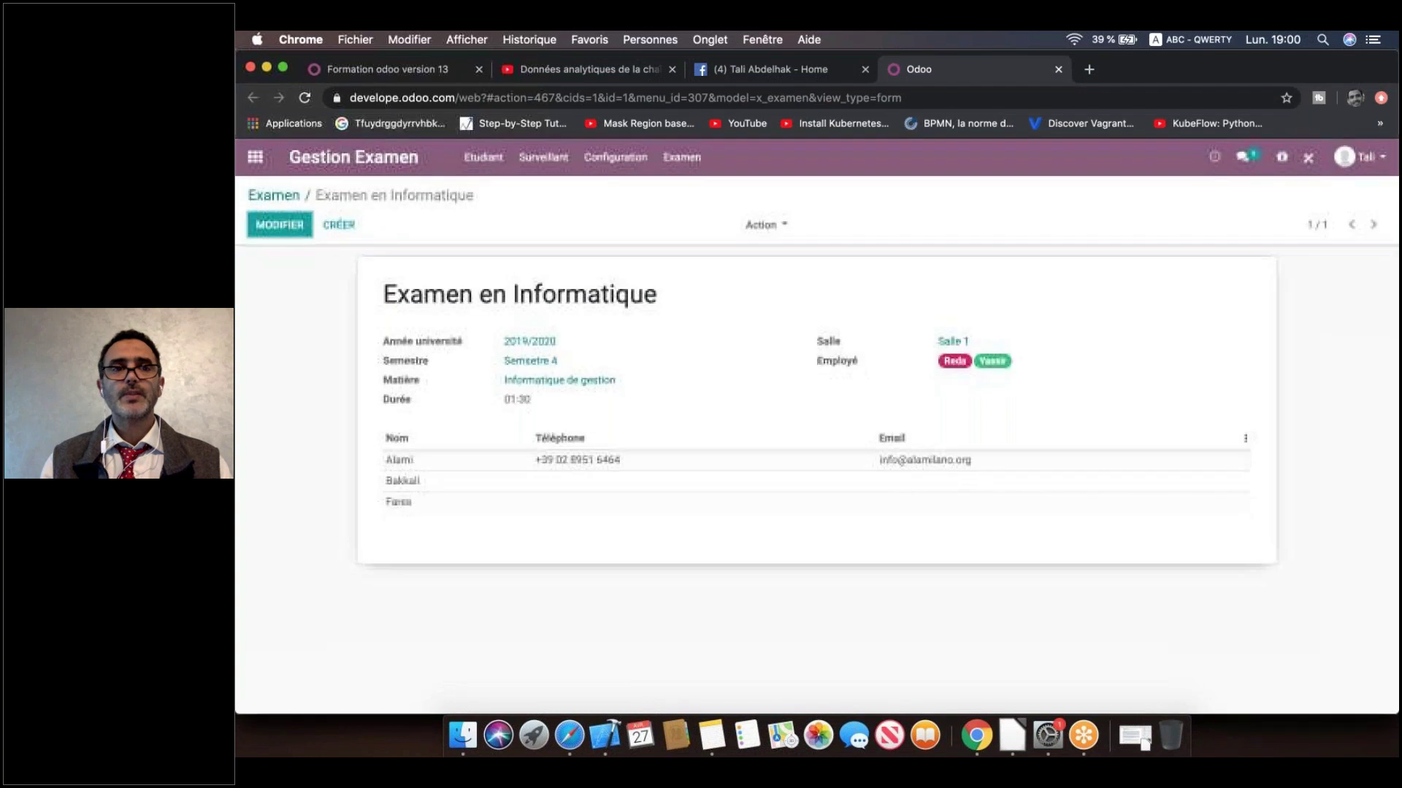
Step: Create an exam named Examen 2 with Année université 2019/2020 and Semestre Semsetre 4
click(338, 225)
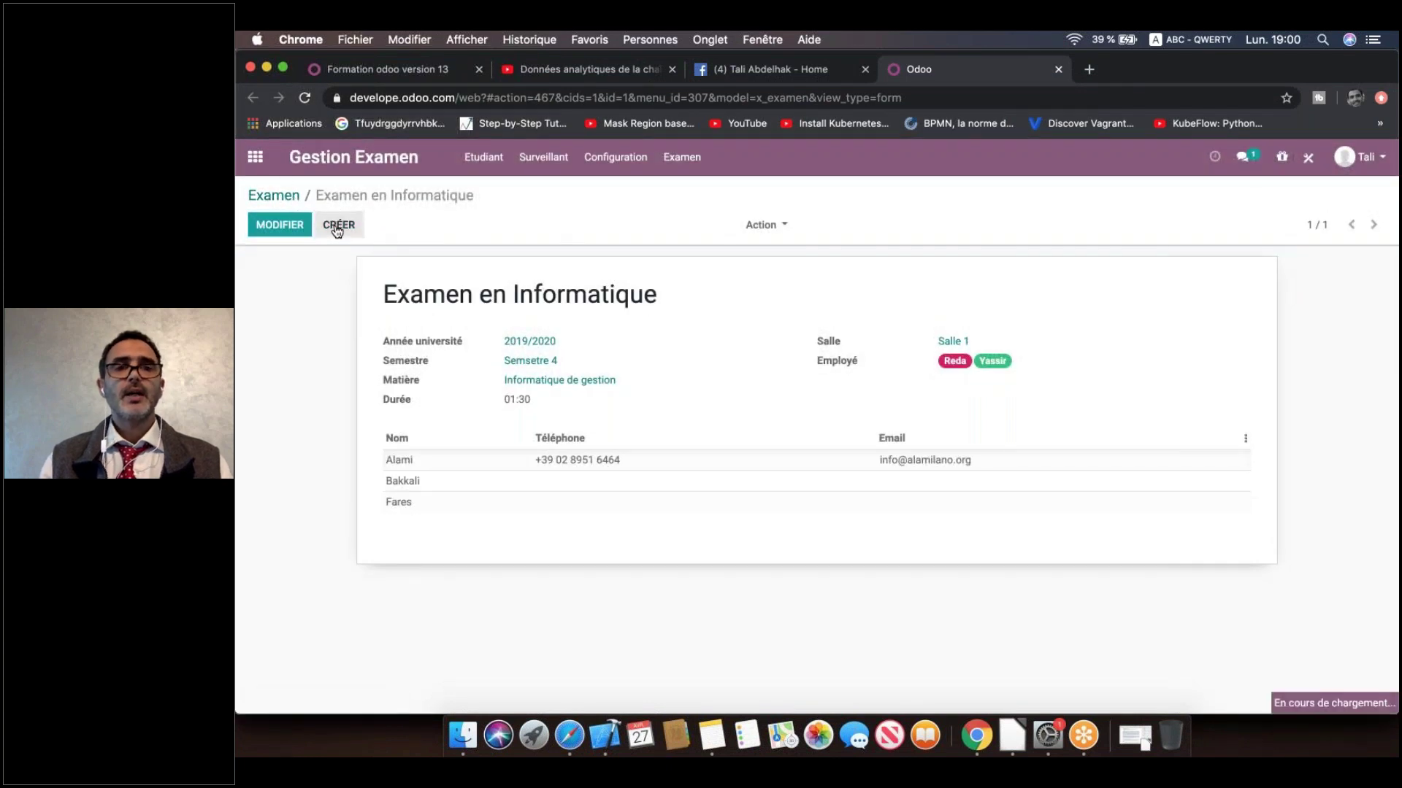
click(633, 327)
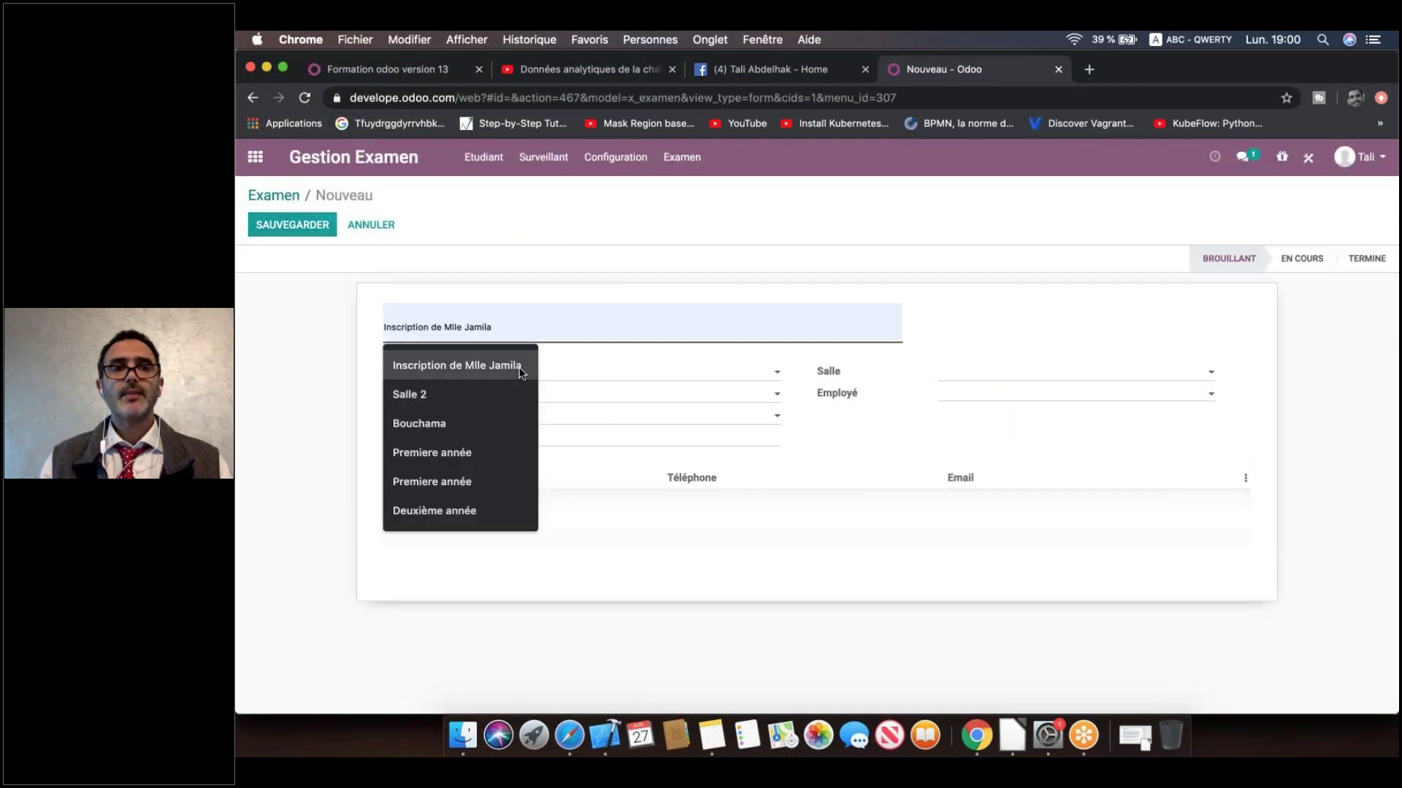
text(E)
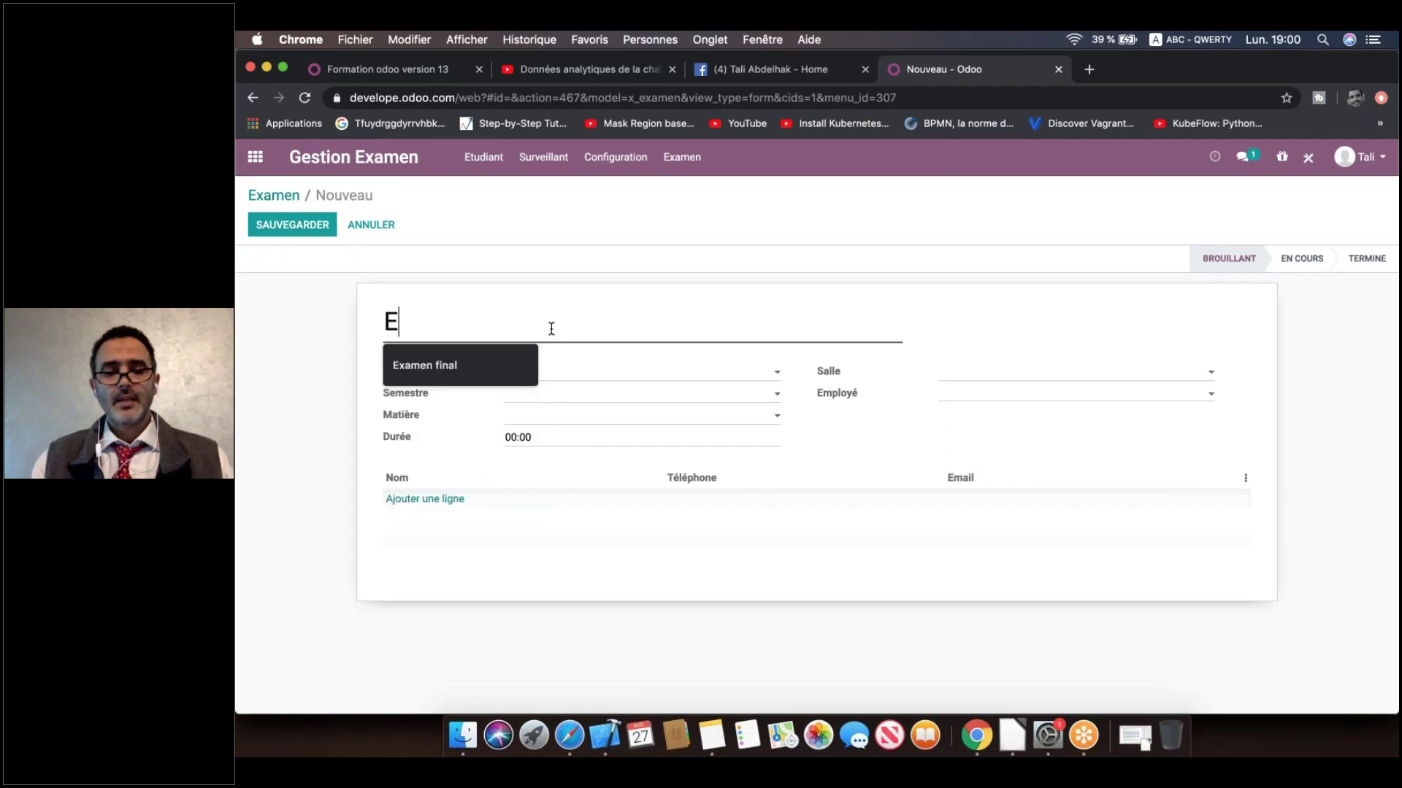
text(xamen 2)
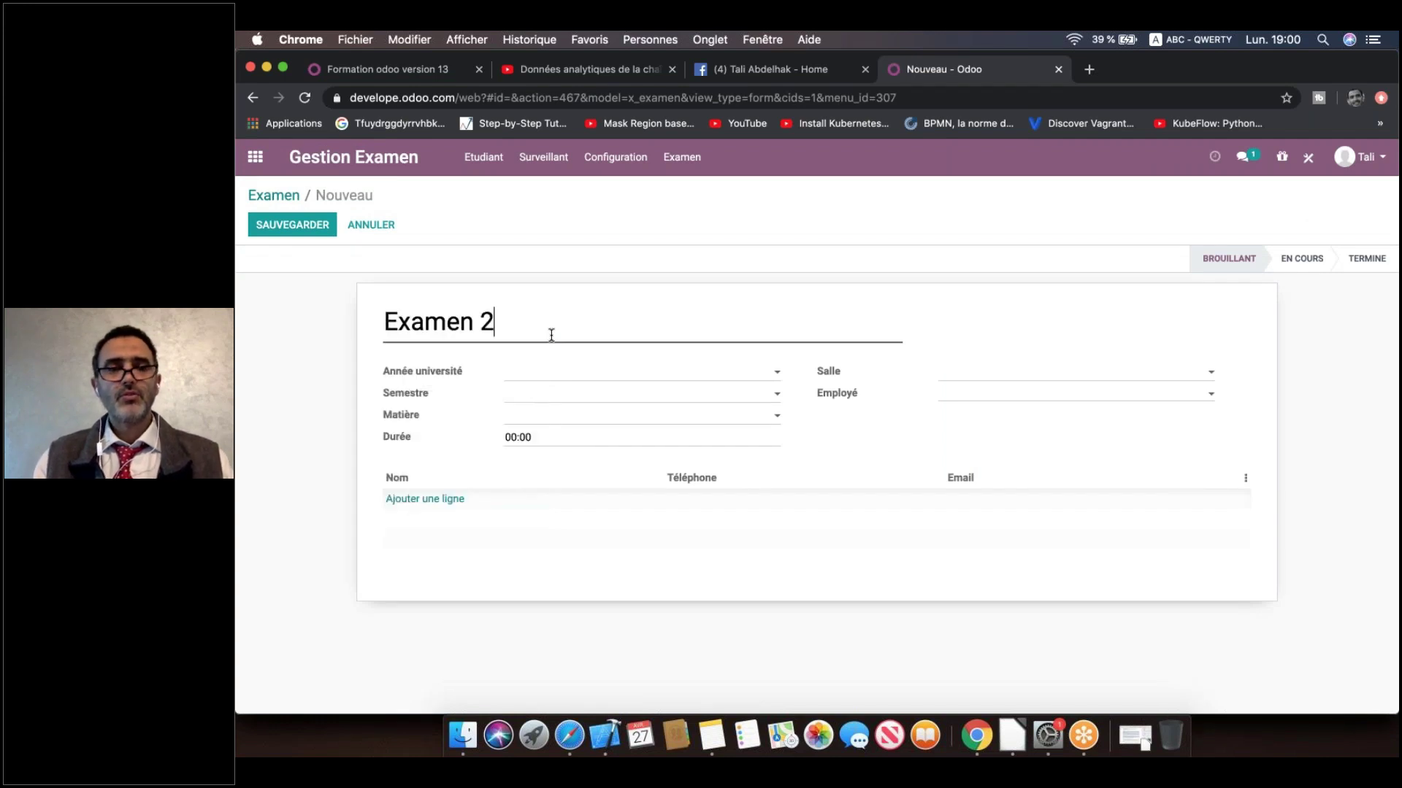
click(608, 383)
click(595, 404)
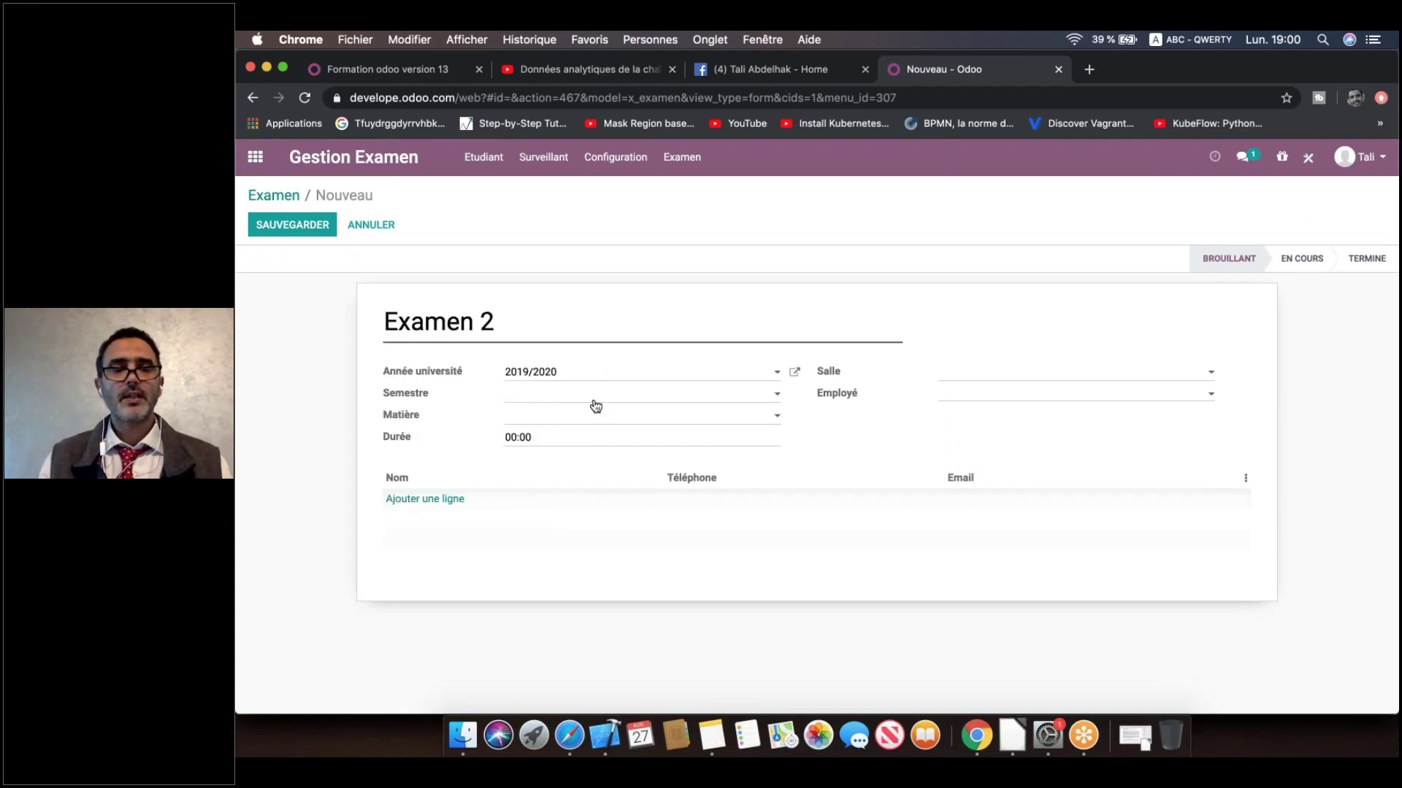
click(591, 398)
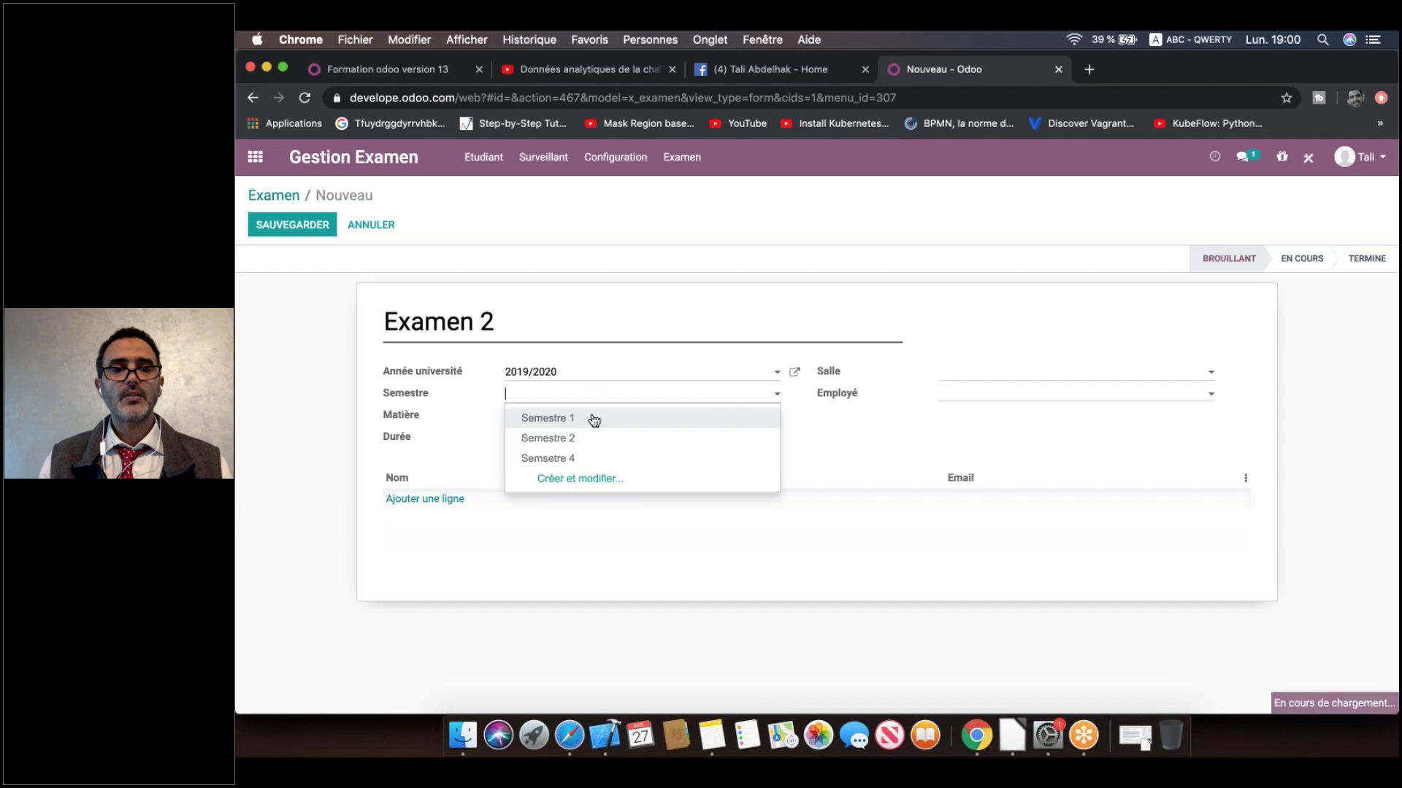
click(577, 459)
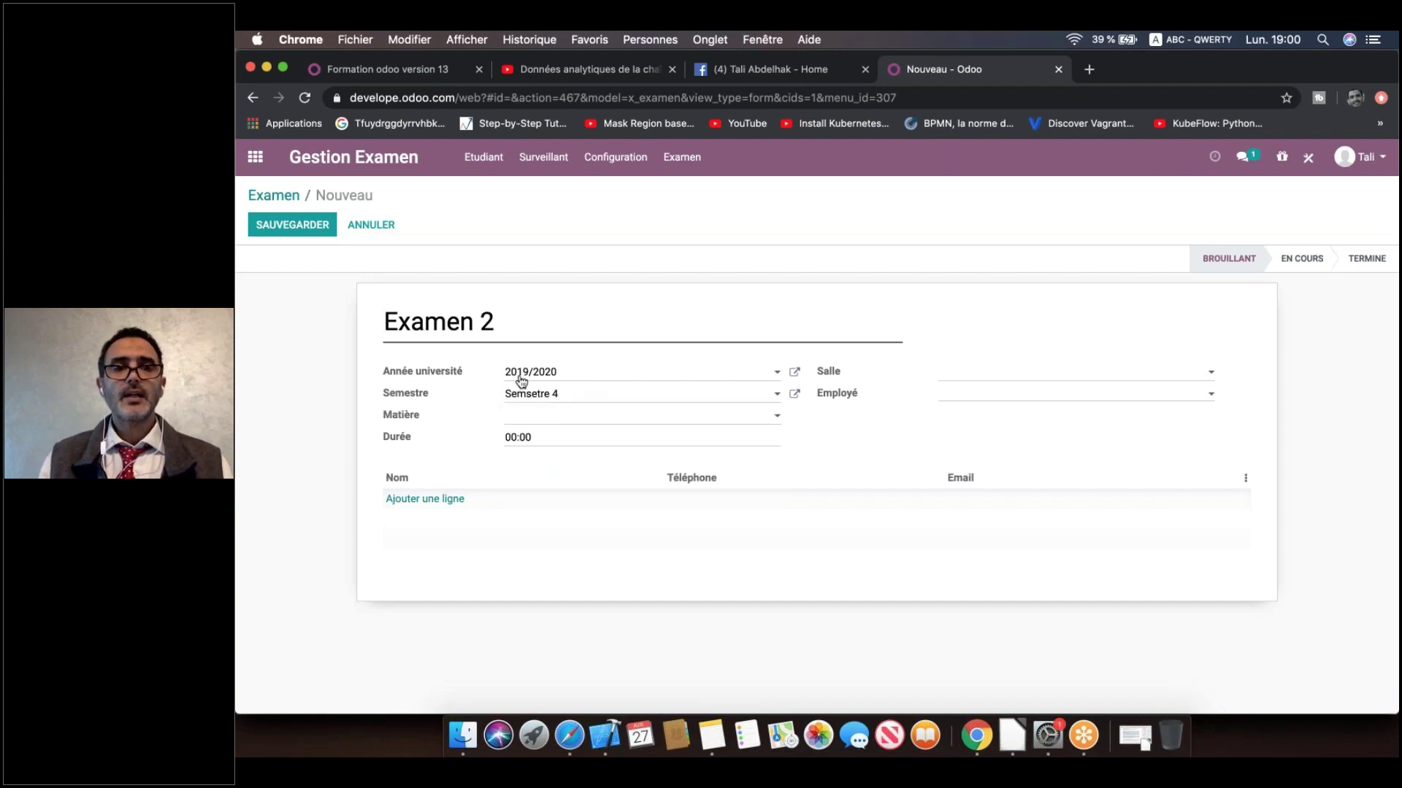
click(1017, 458)
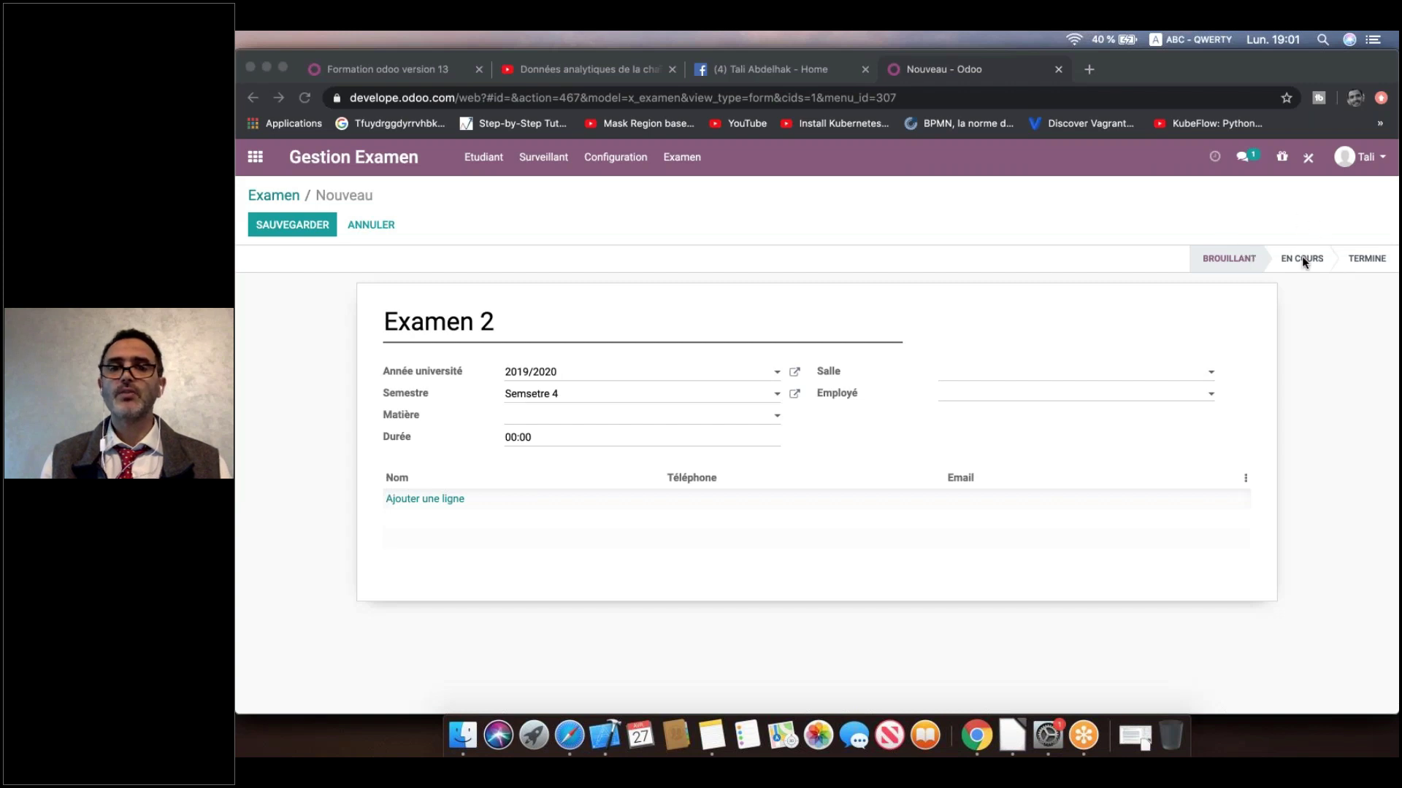
Step: Set the new exam's Matière to Informatique de gestion and its Durée to 02:00
click(521, 415)
click(538, 440)
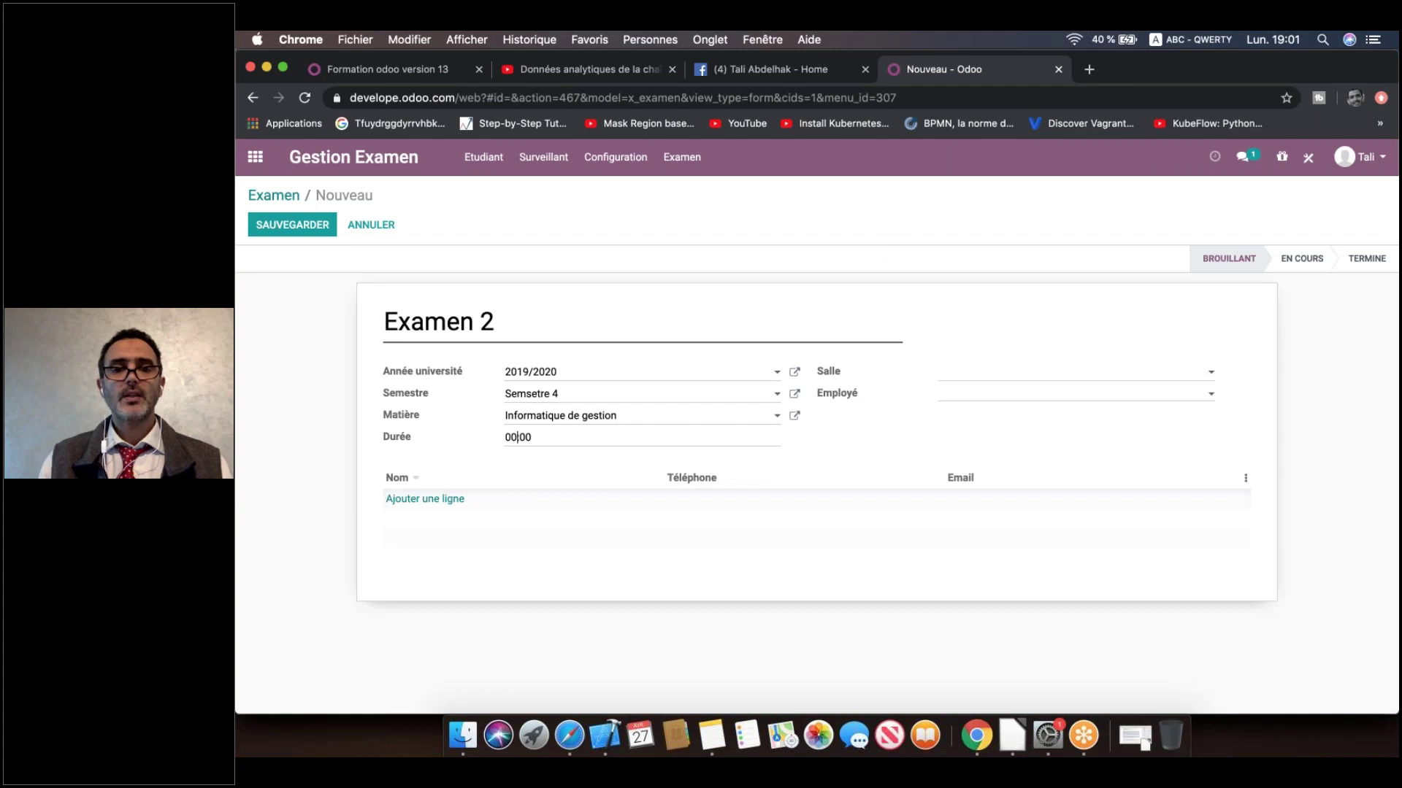
key(BackSpace)
text(2)
click(898, 225)
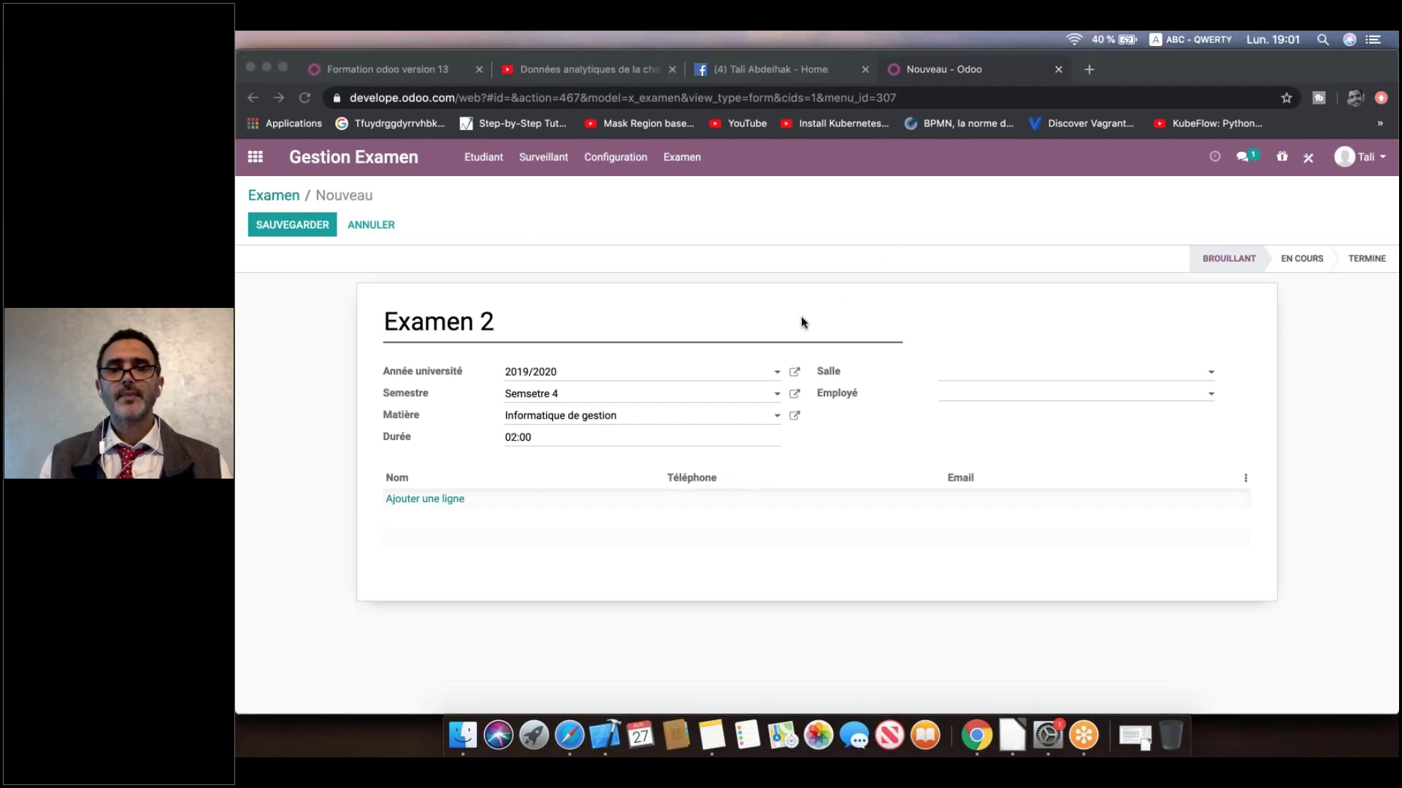
Step: Assign Salle 2 and the second listed employee to the new exam
click(940, 373)
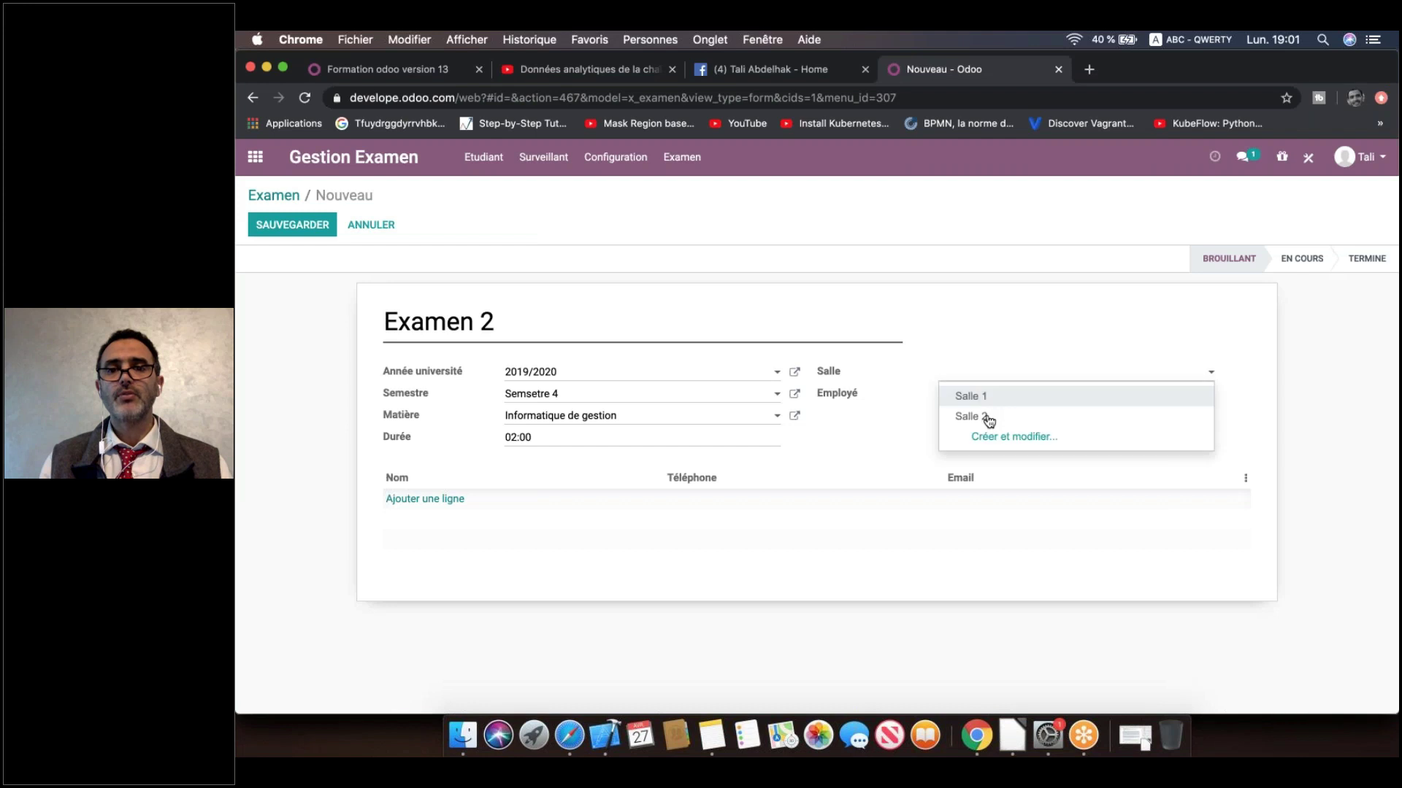
click(991, 411)
click(989, 397)
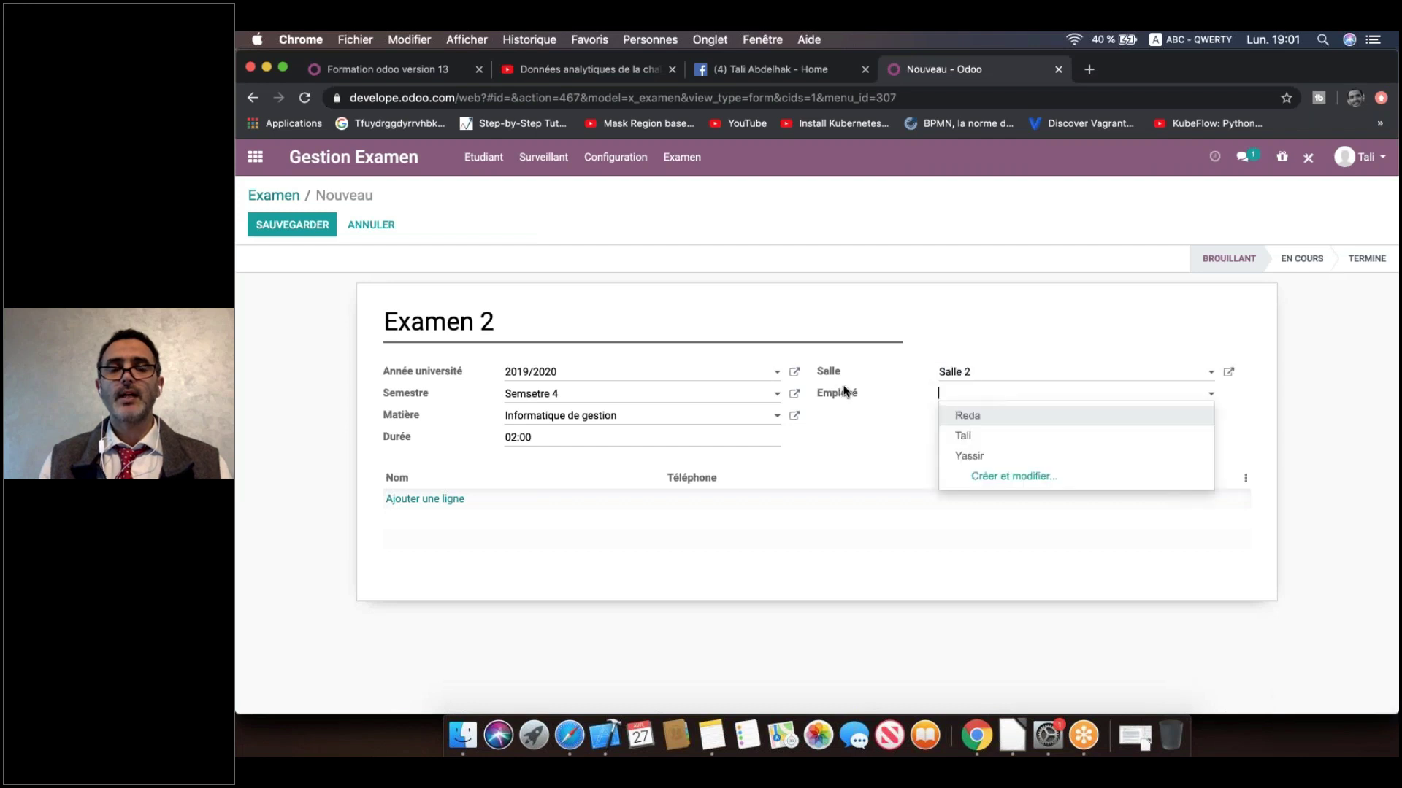
click(1016, 436)
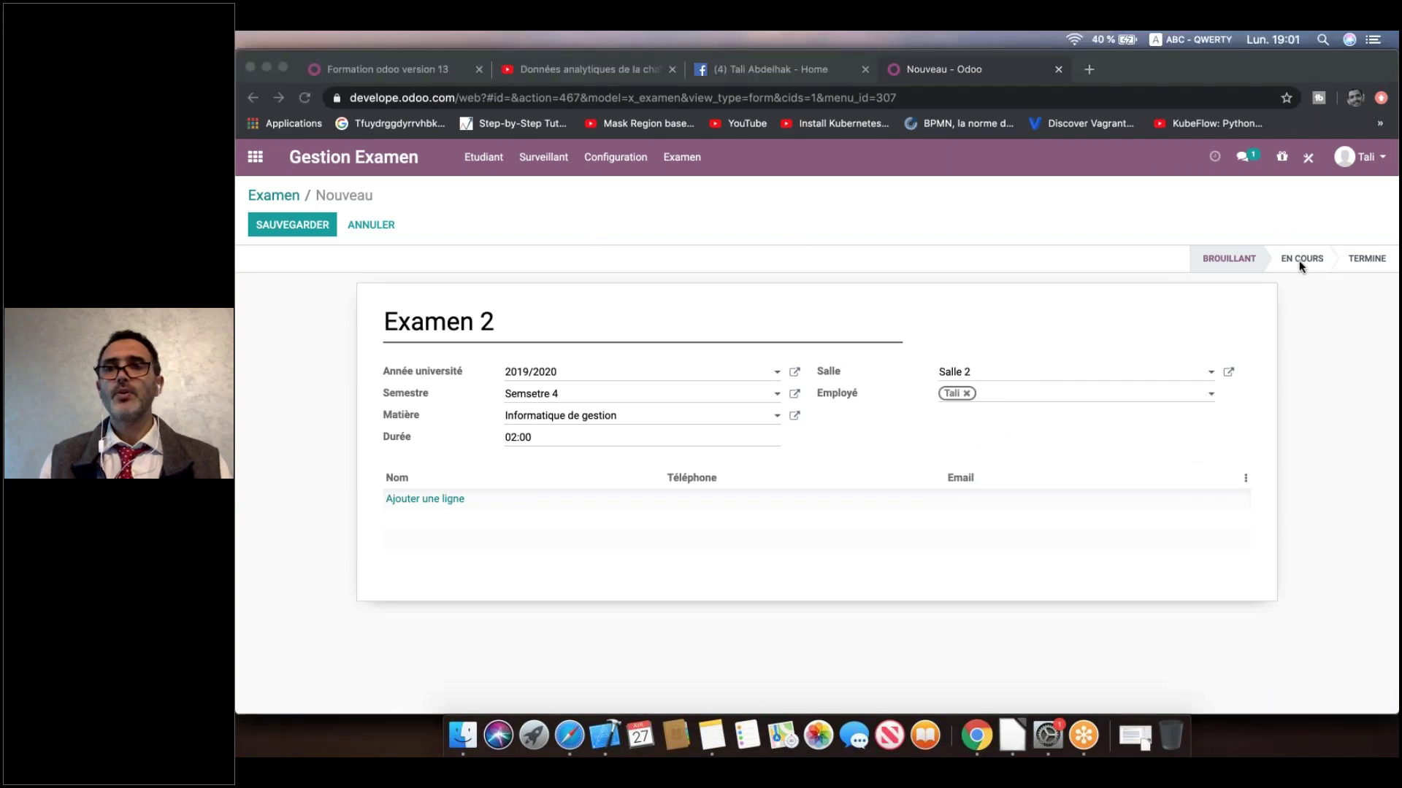
Step: Save Examen 2 and move its status to En cours
click(278, 224)
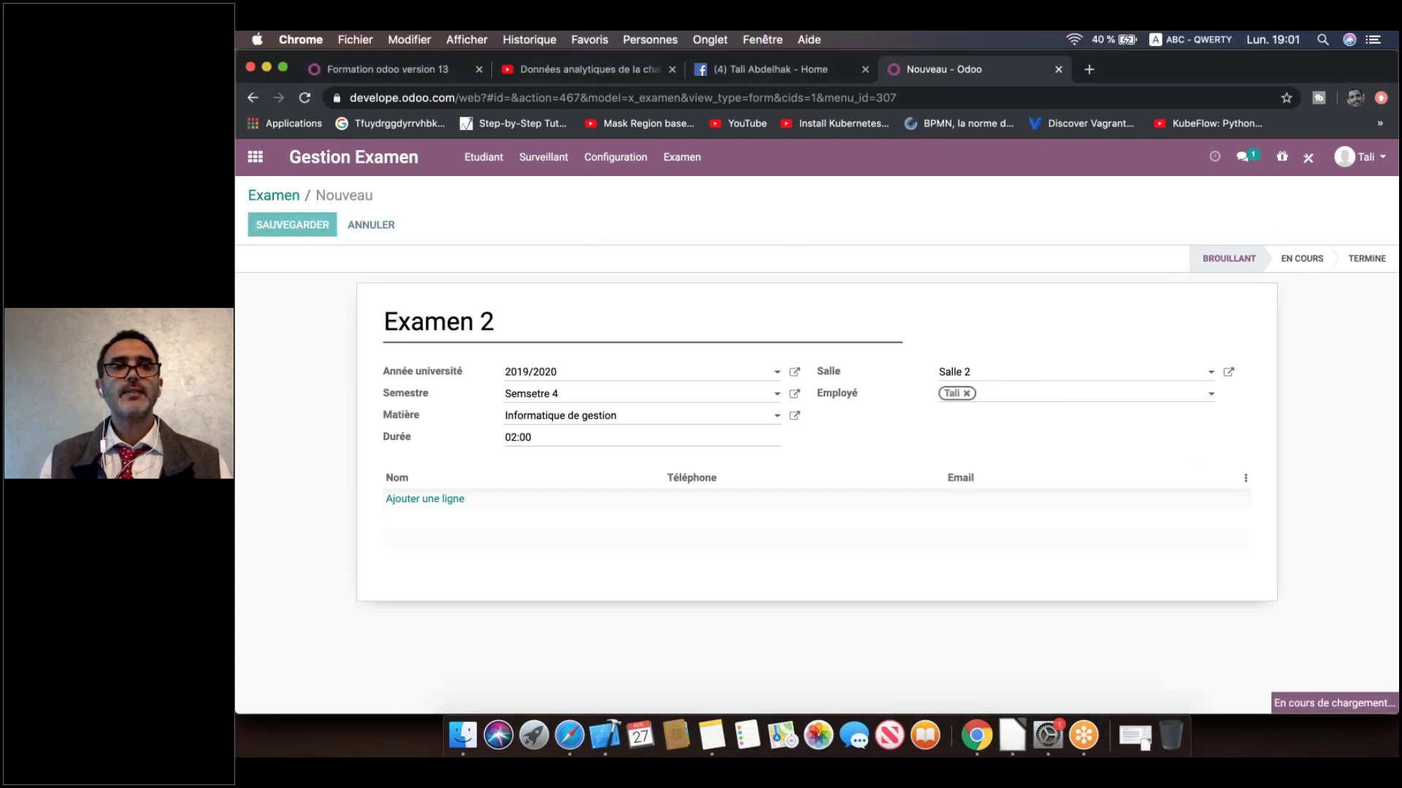
click(1317, 261)
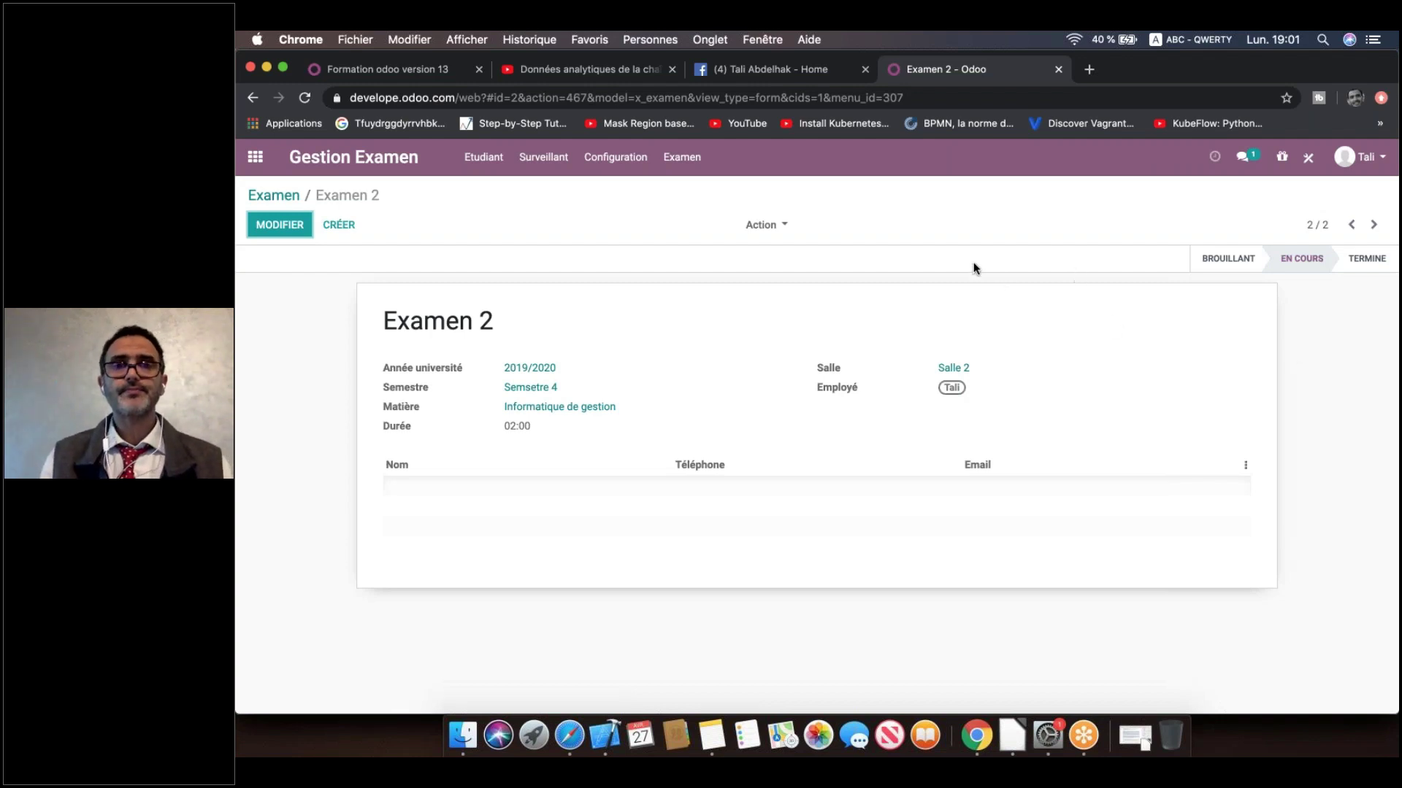
click(800, 235)
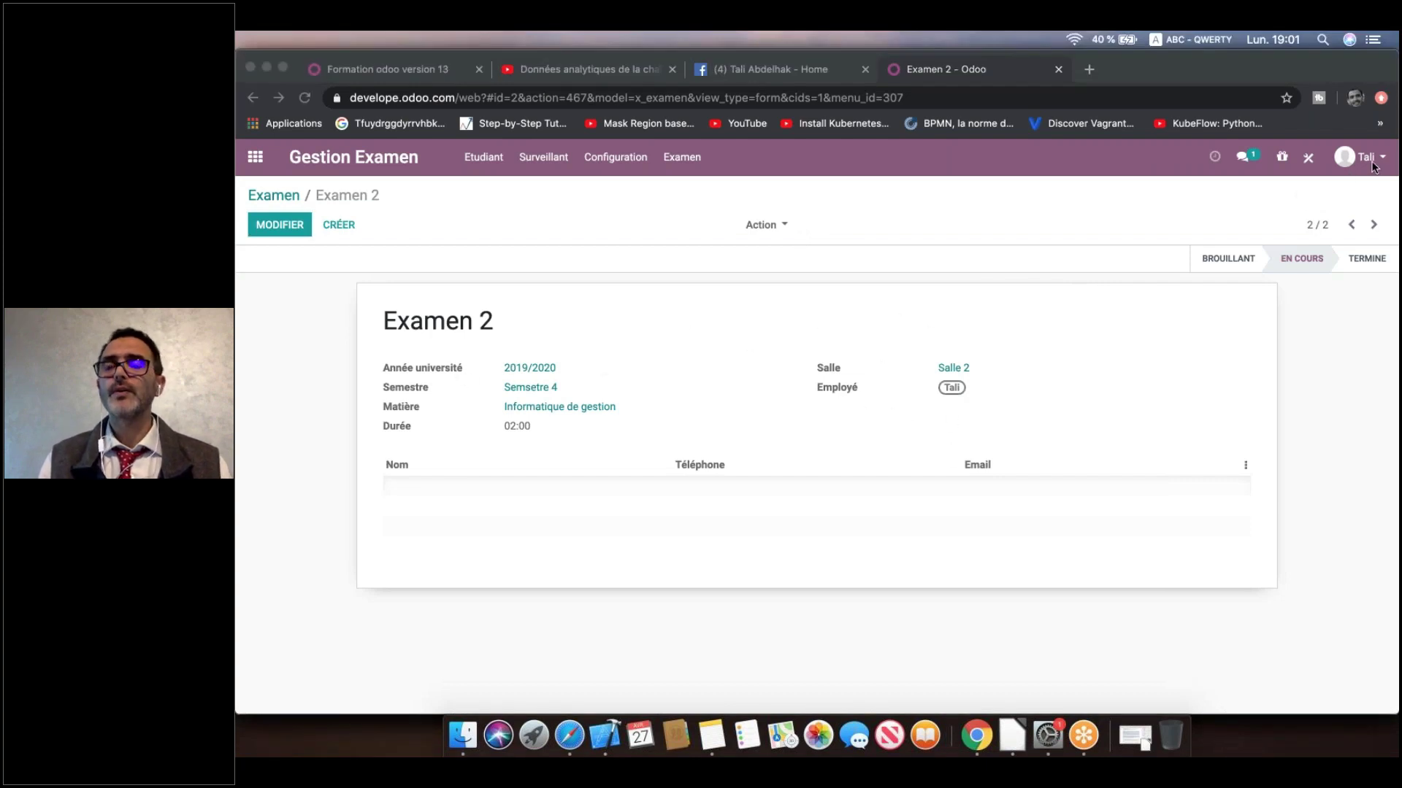
Step: Open the exam form in Studio and relabel the Employé field as Surveillant
click(1299, 164)
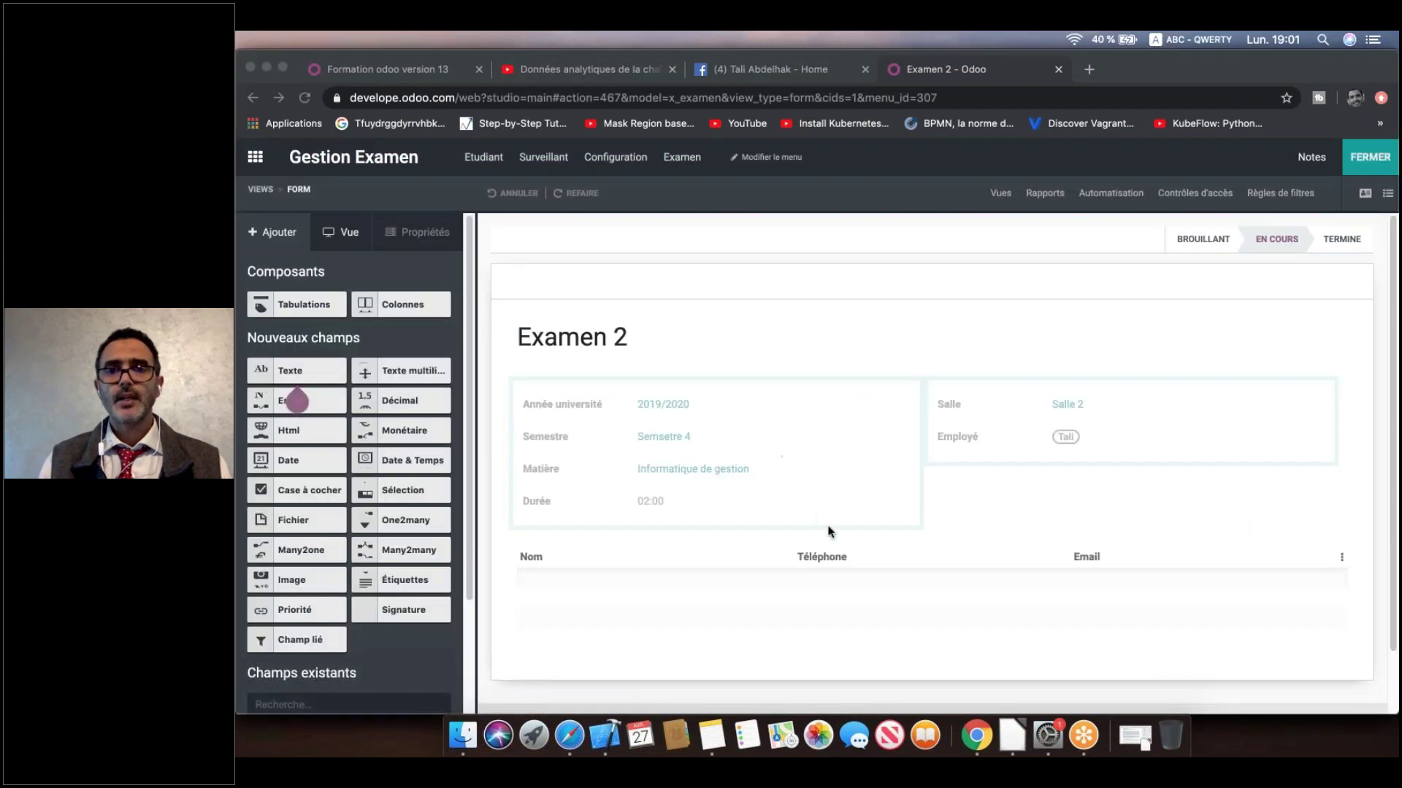
click(967, 437)
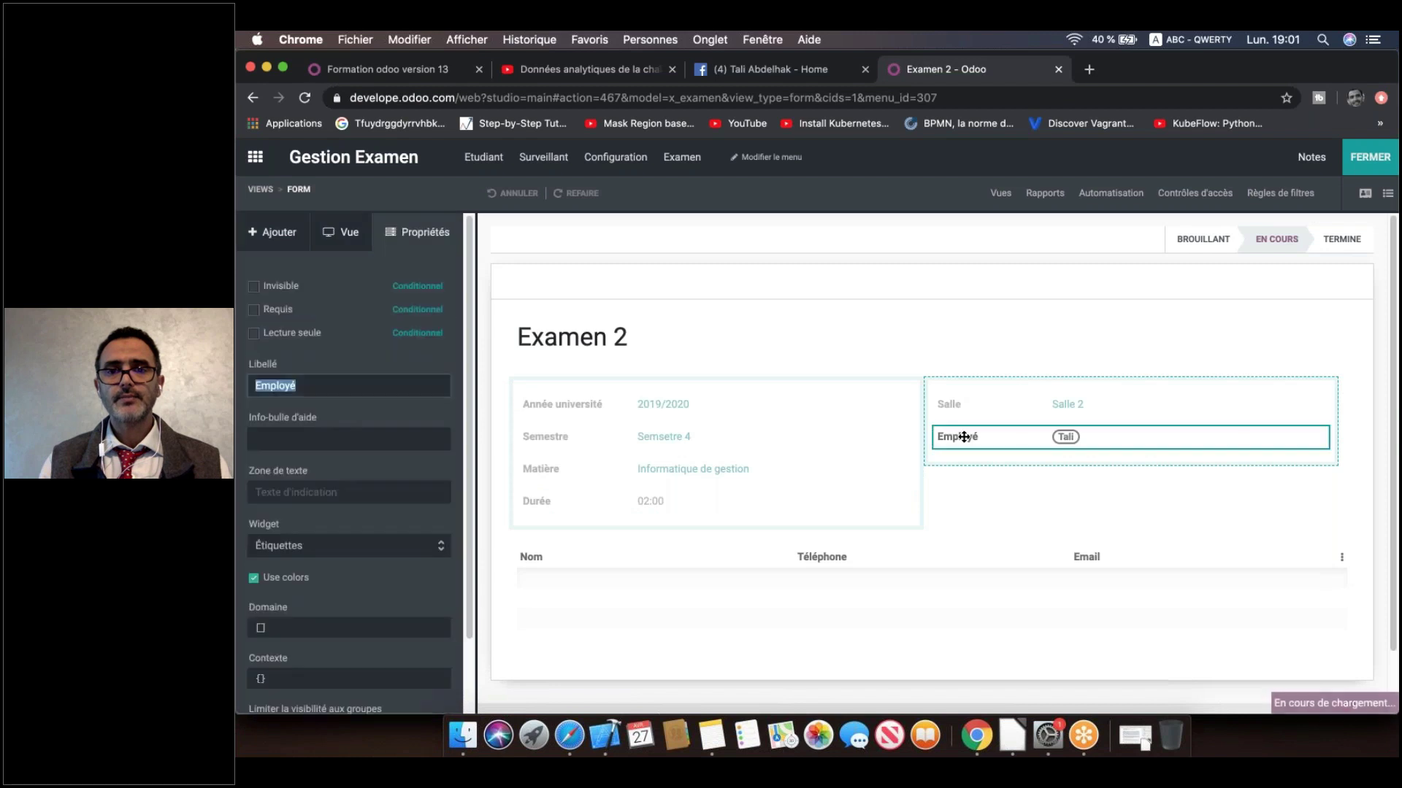
text(Surveillant)
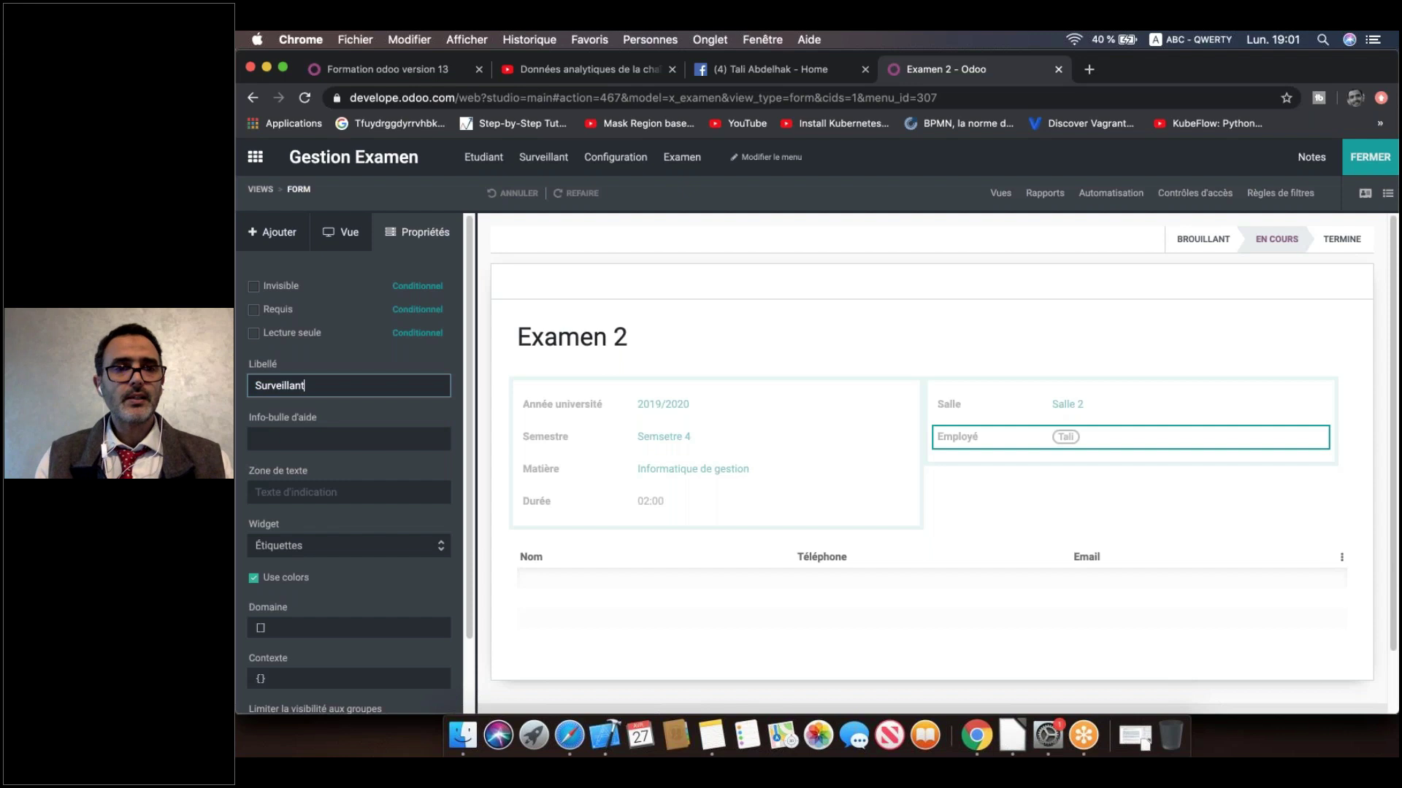
click(980, 481)
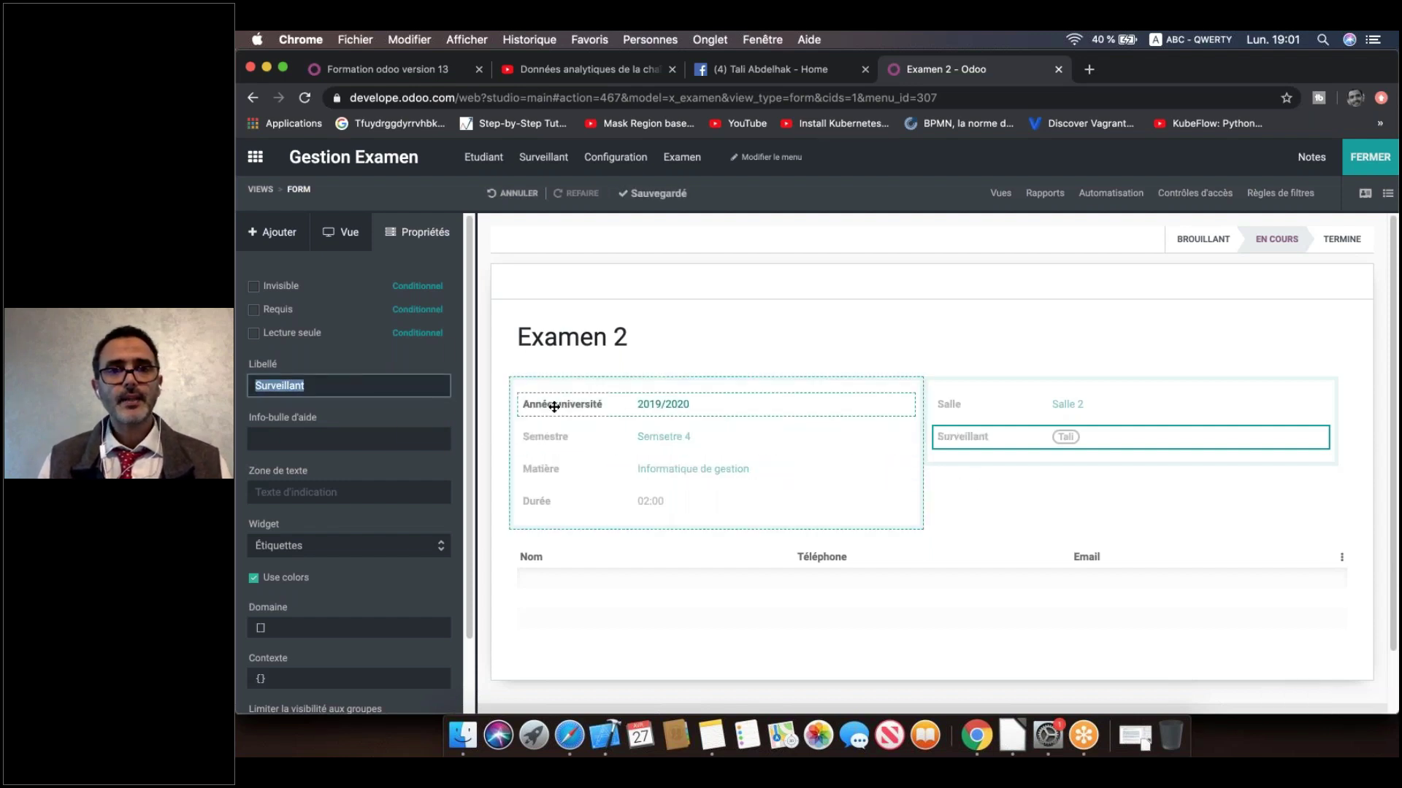
Step: Make the Année université and Semestre fields required on the exam form
click(554, 407)
click(254, 311)
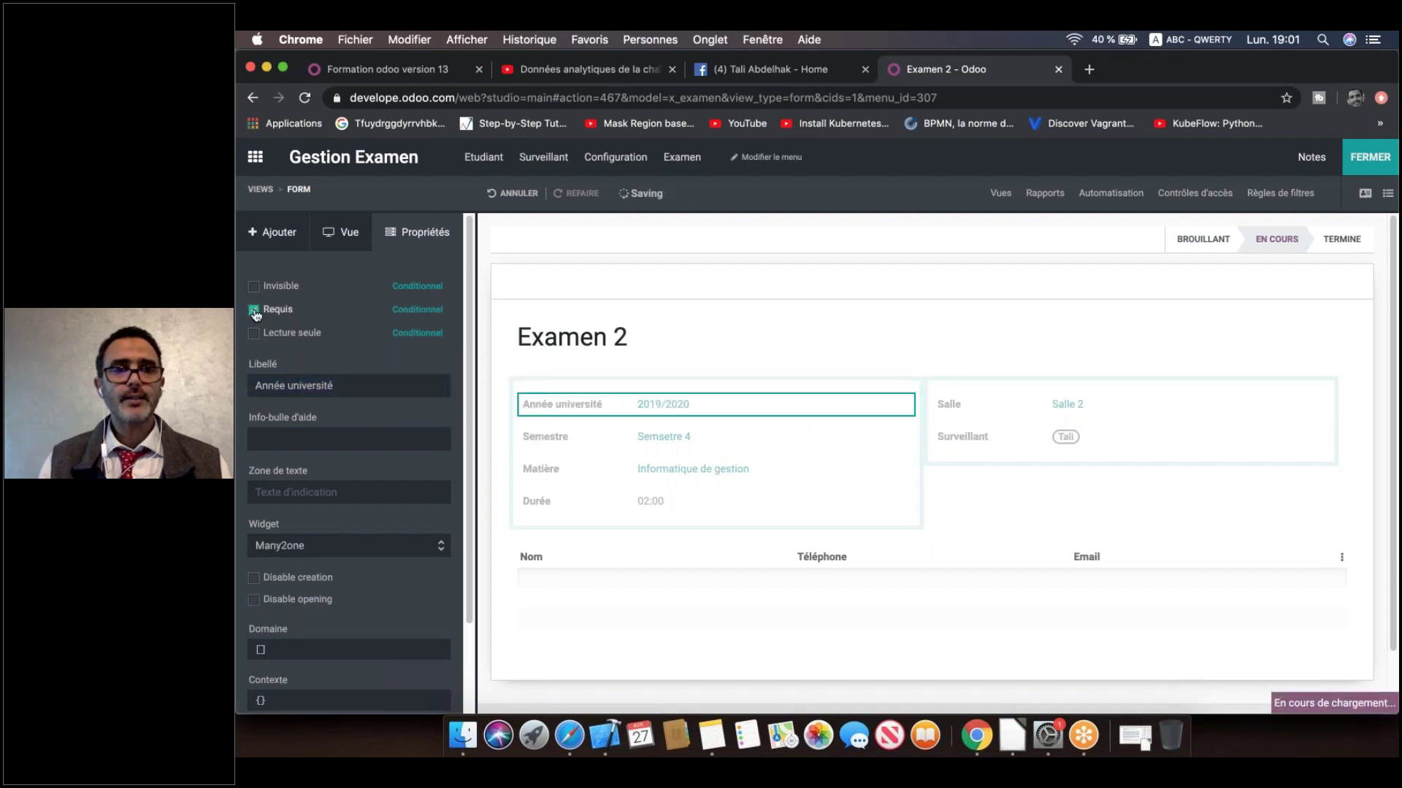
click(558, 435)
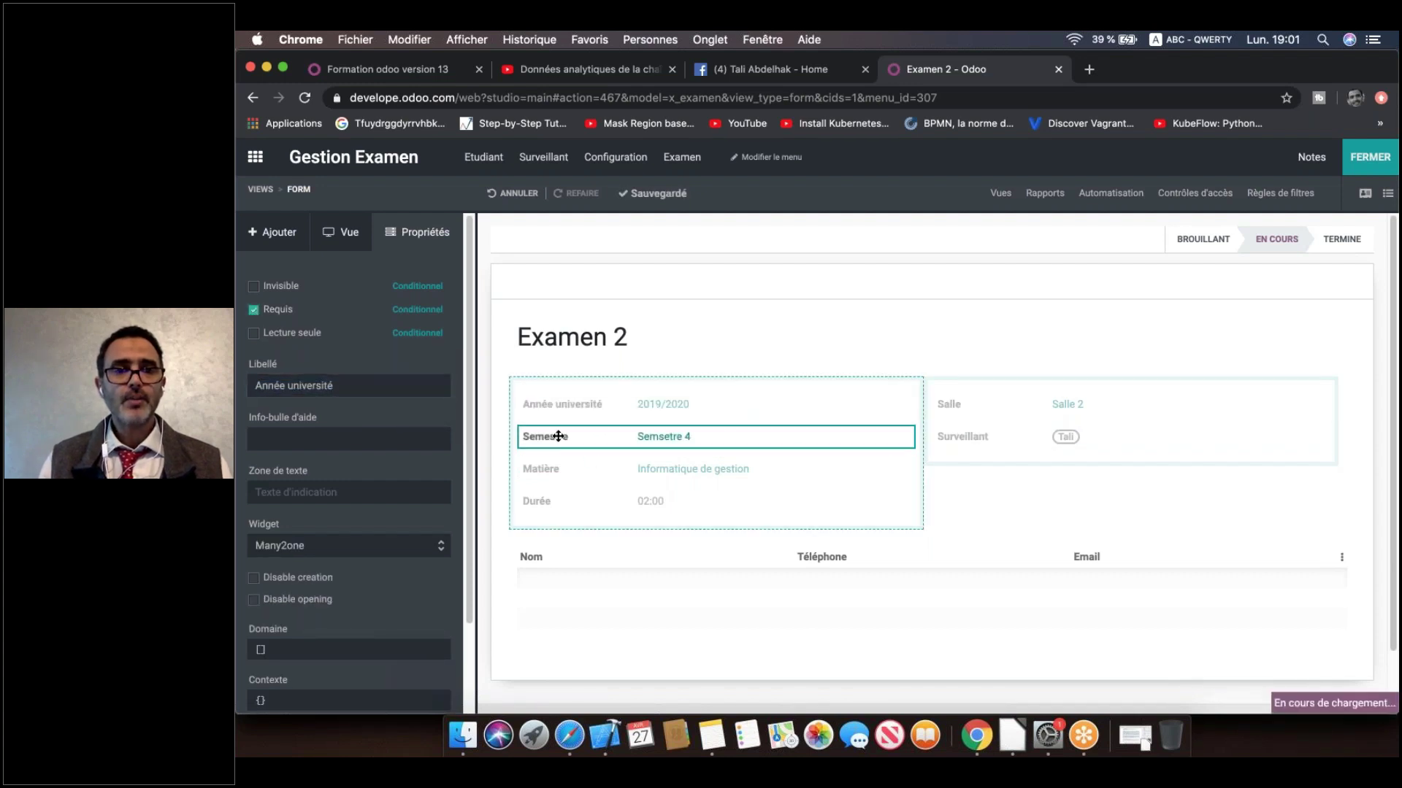
click(257, 310)
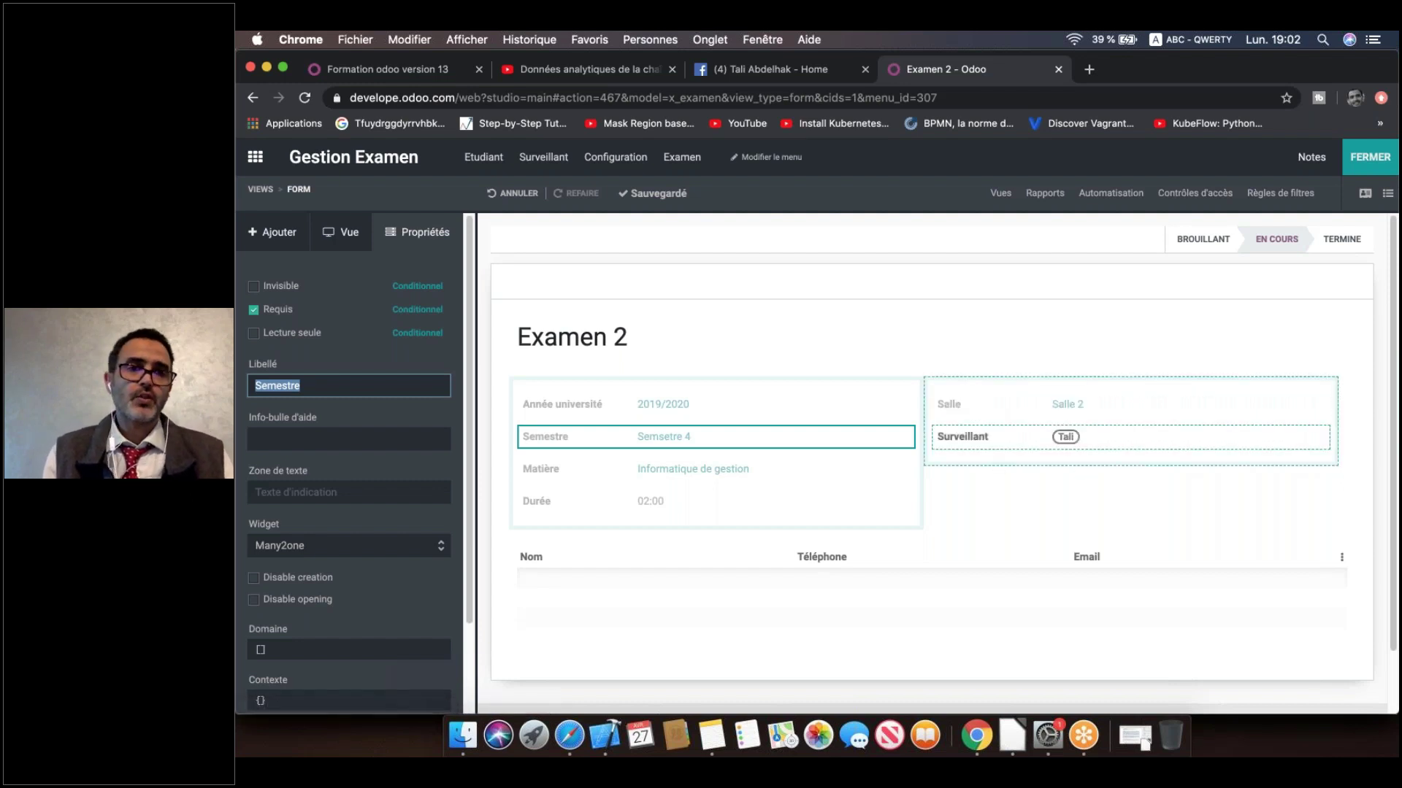
Step: Close Studio and open the Examen 2 record for editing to check the required fields
click(1372, 160)
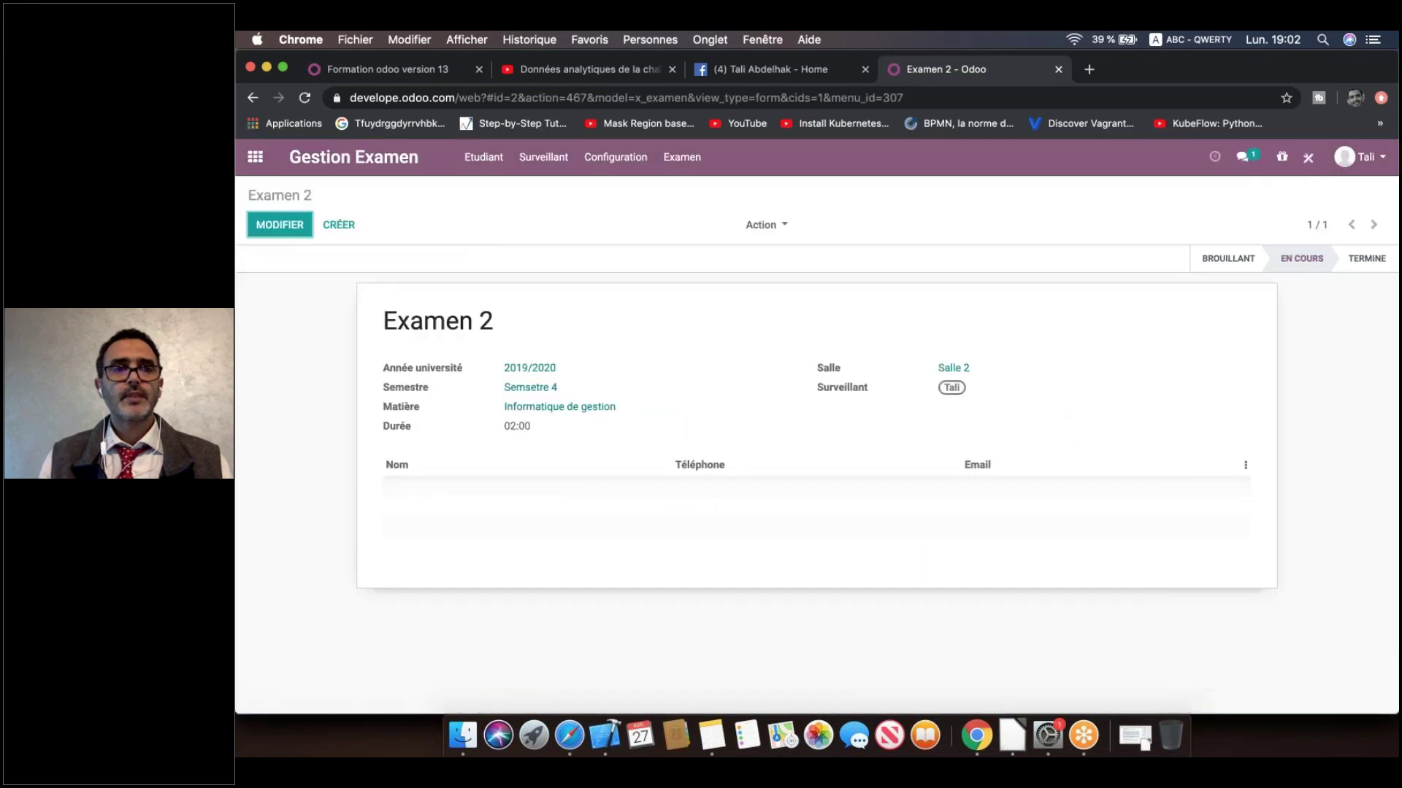
click(282, 227)
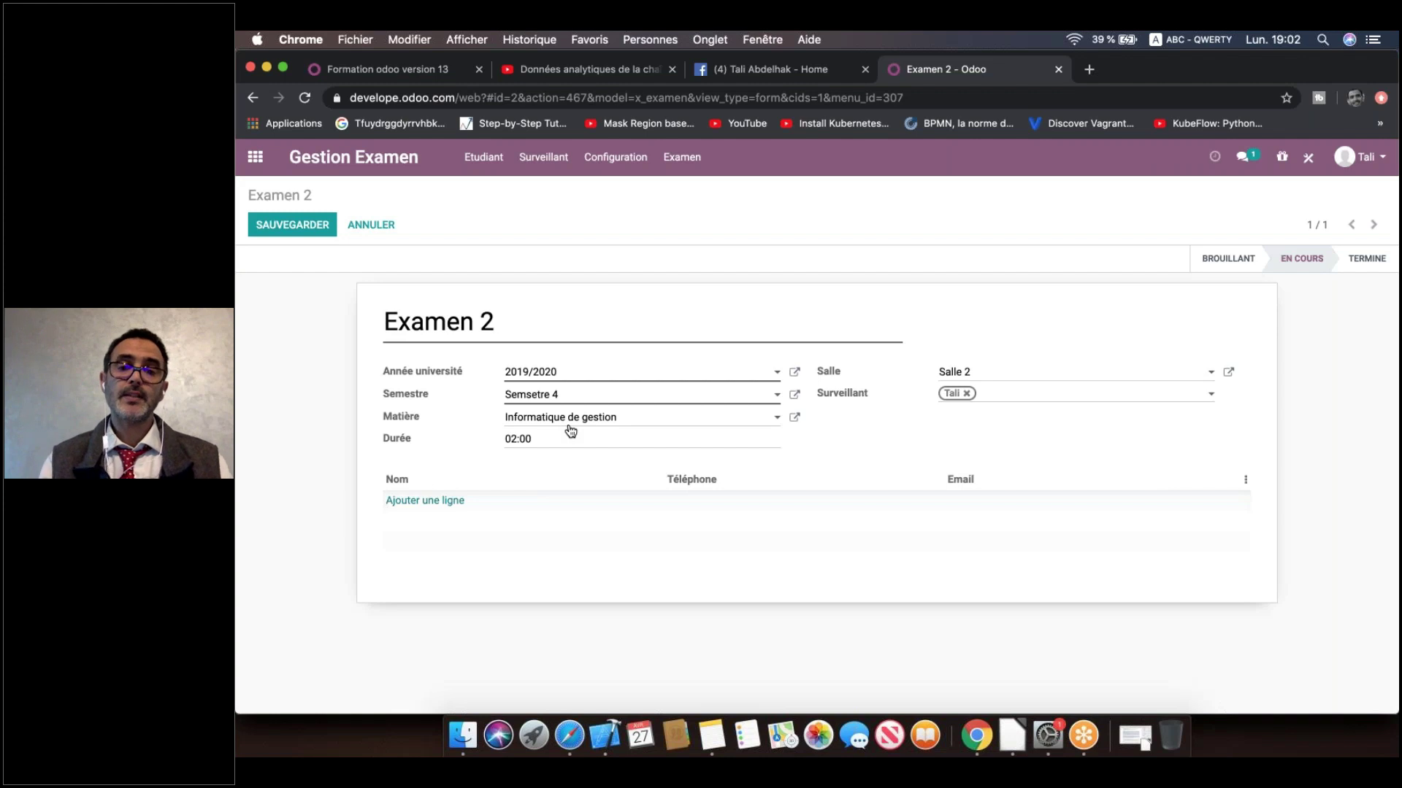
click(938, 233)
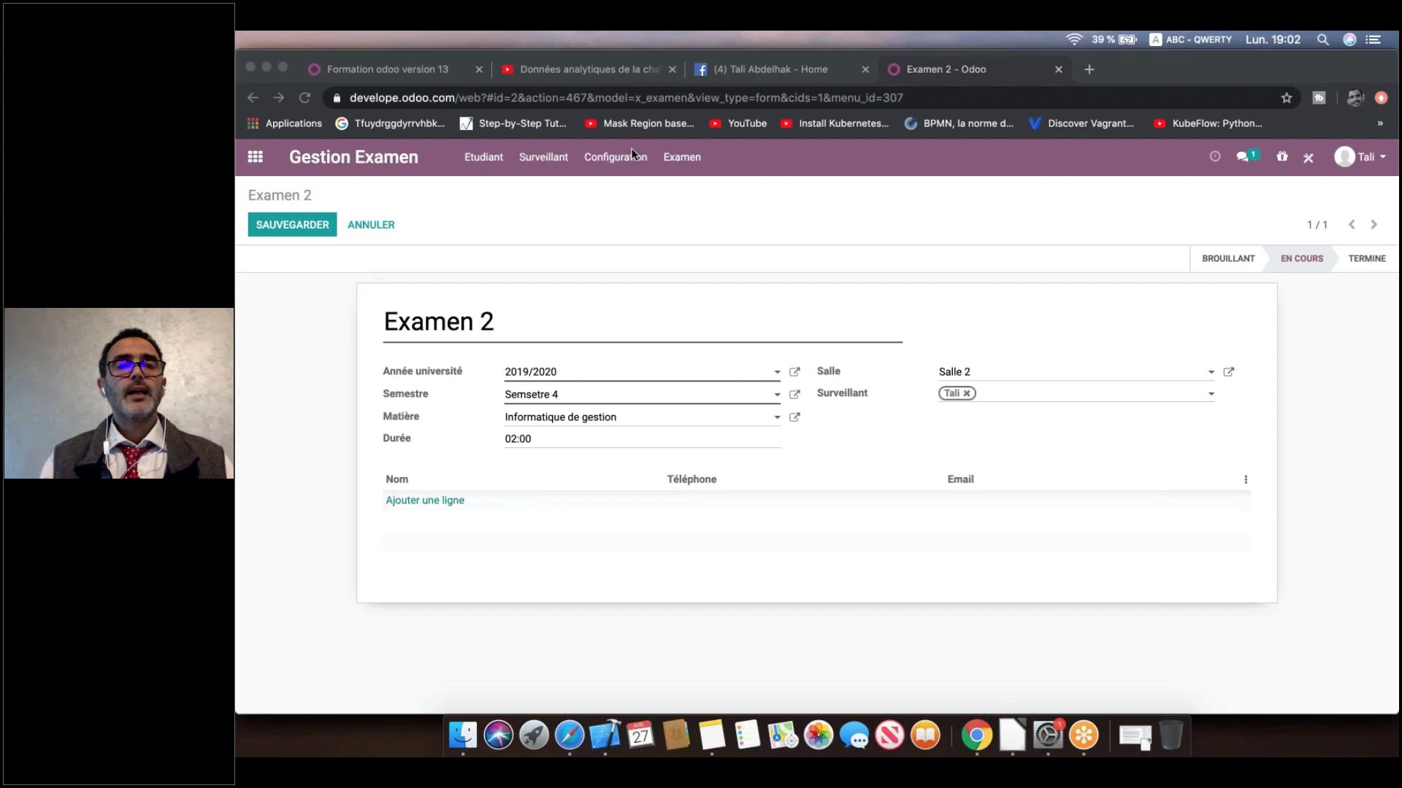
Step: Browse the app's student, supervisor and exam lists, ending on the list of exams
click(681, 160)
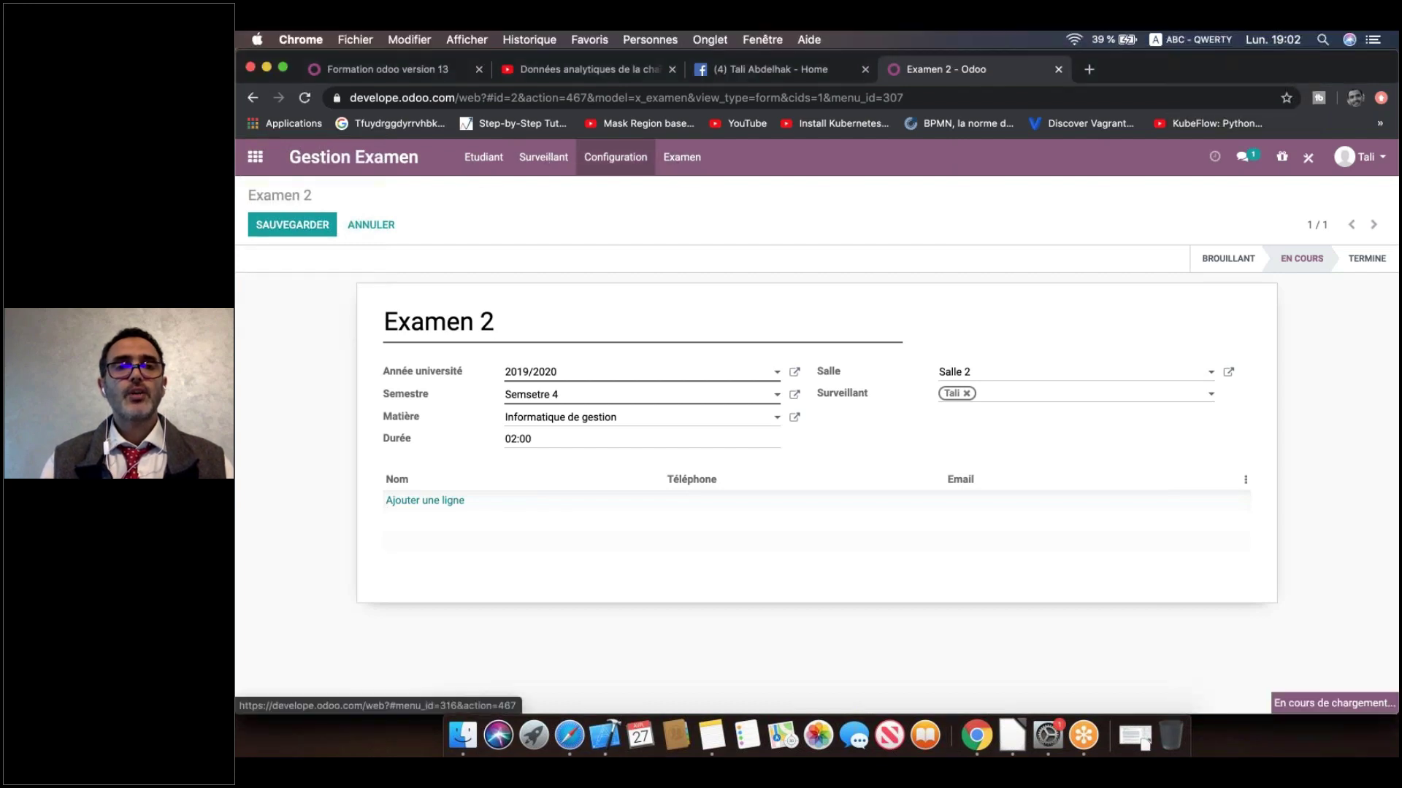
click(257, 161)
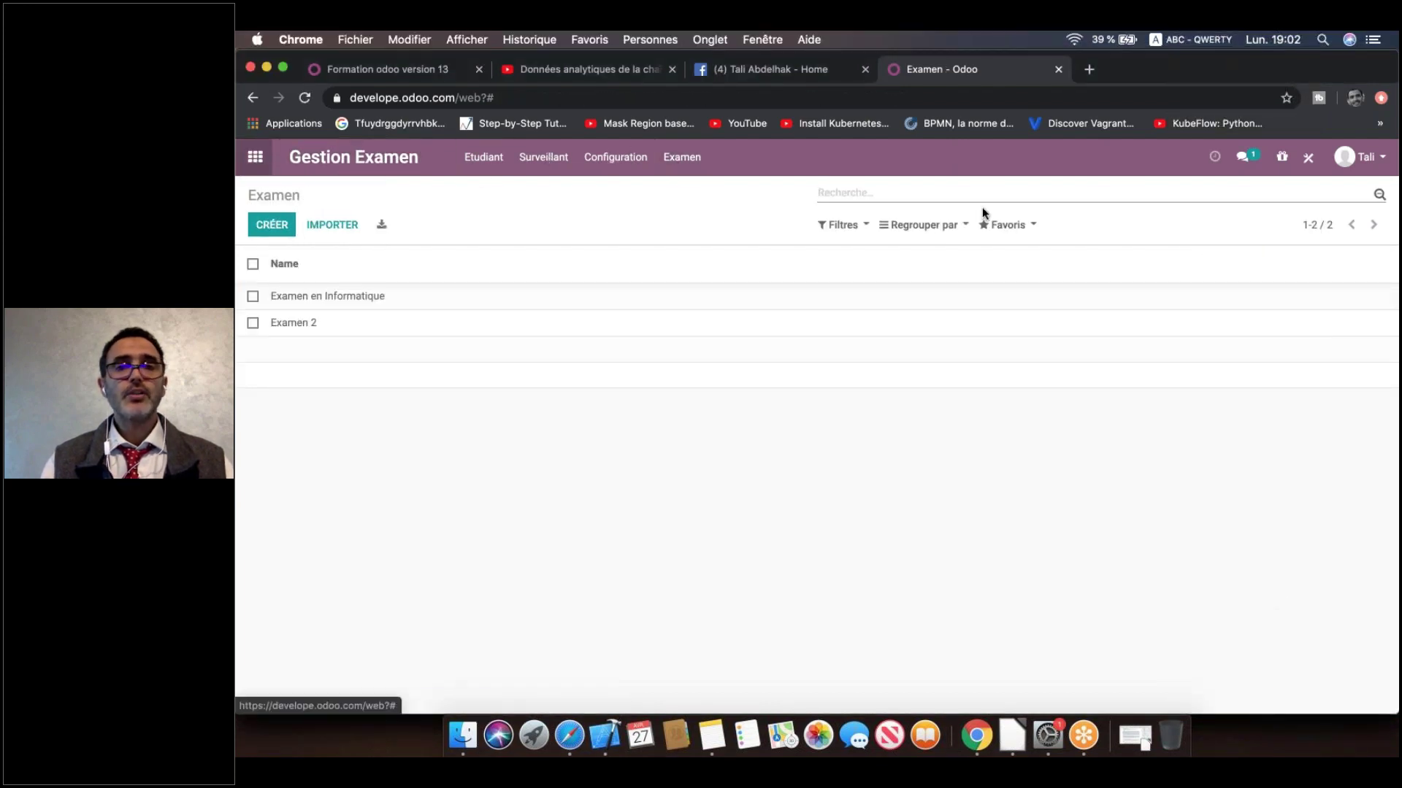
click(1141, 300)
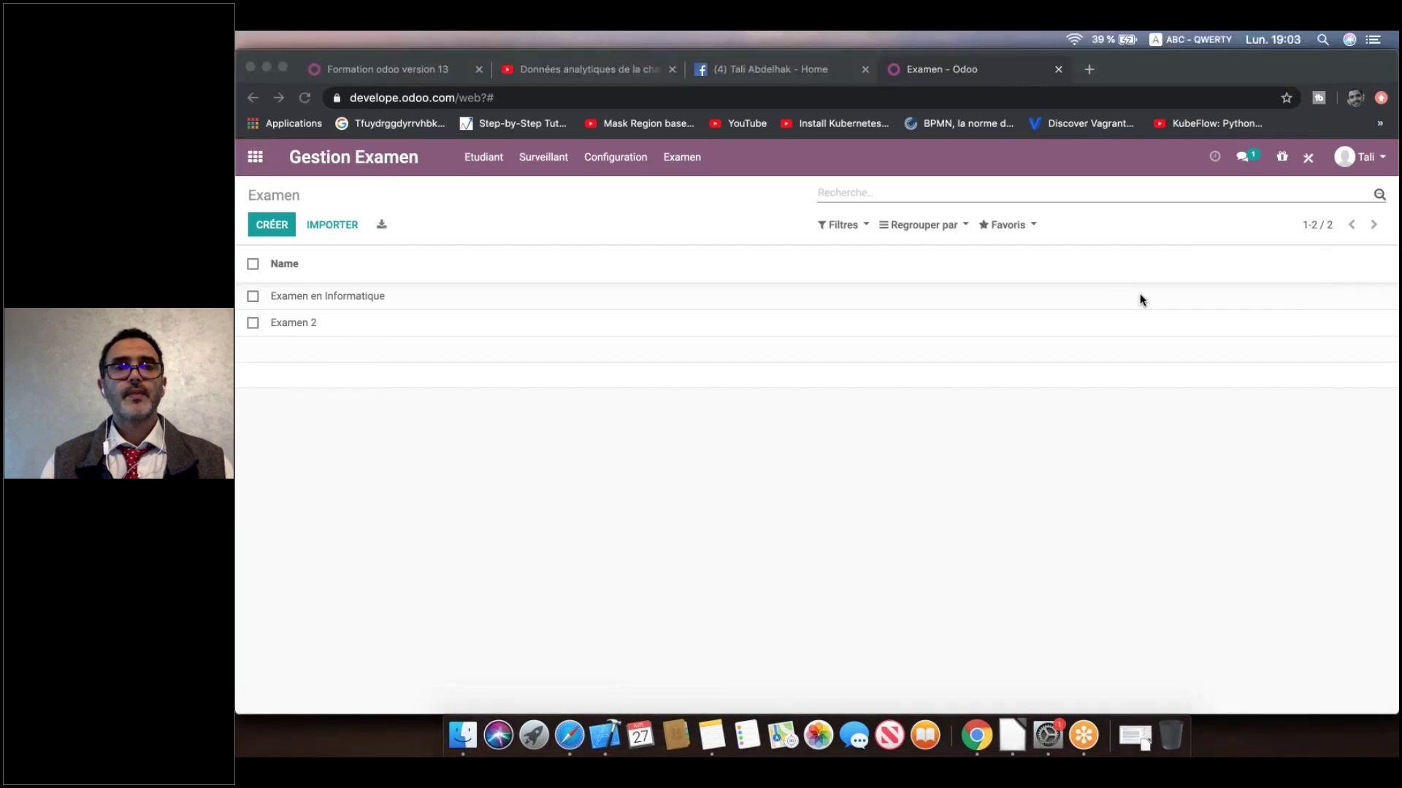
click(486, 158)
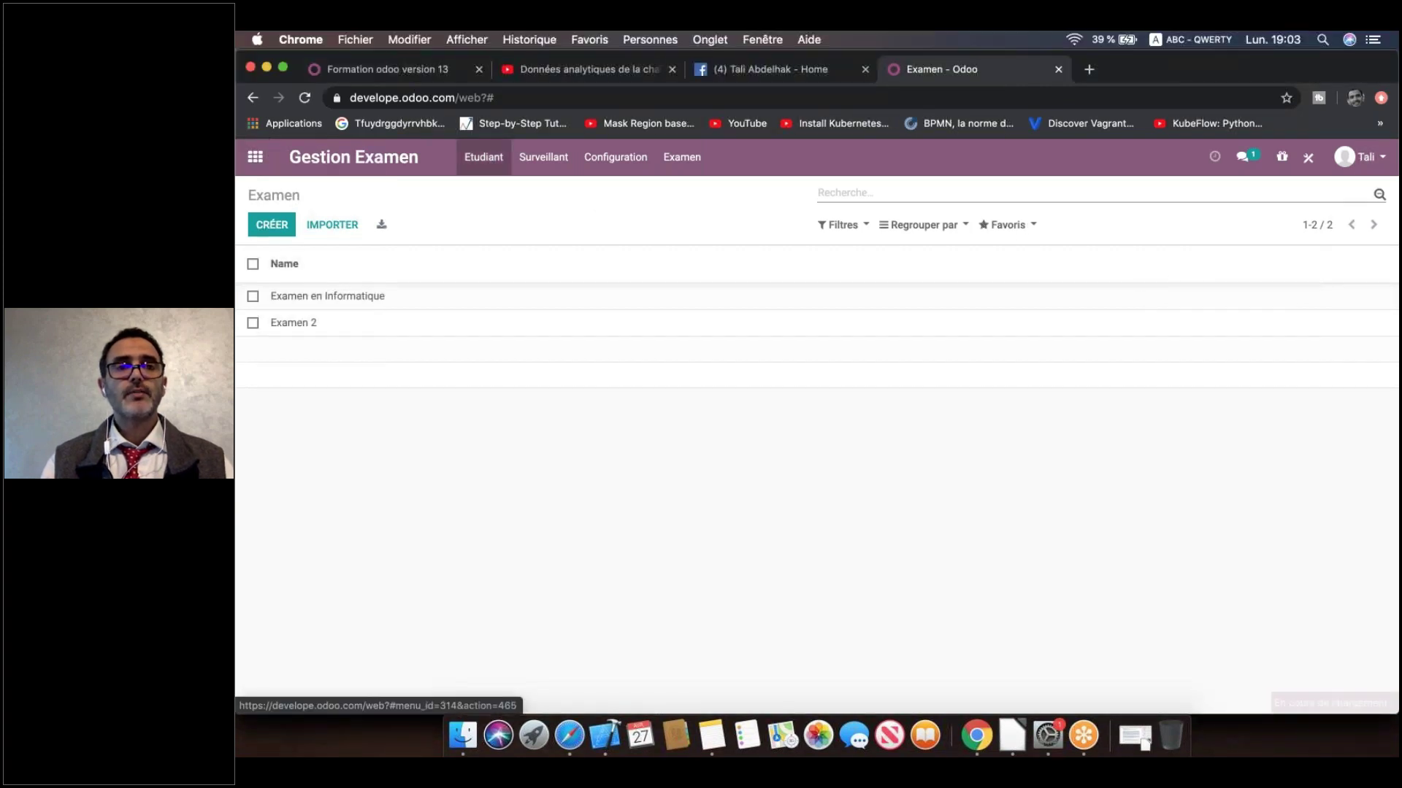
click(996, 348)
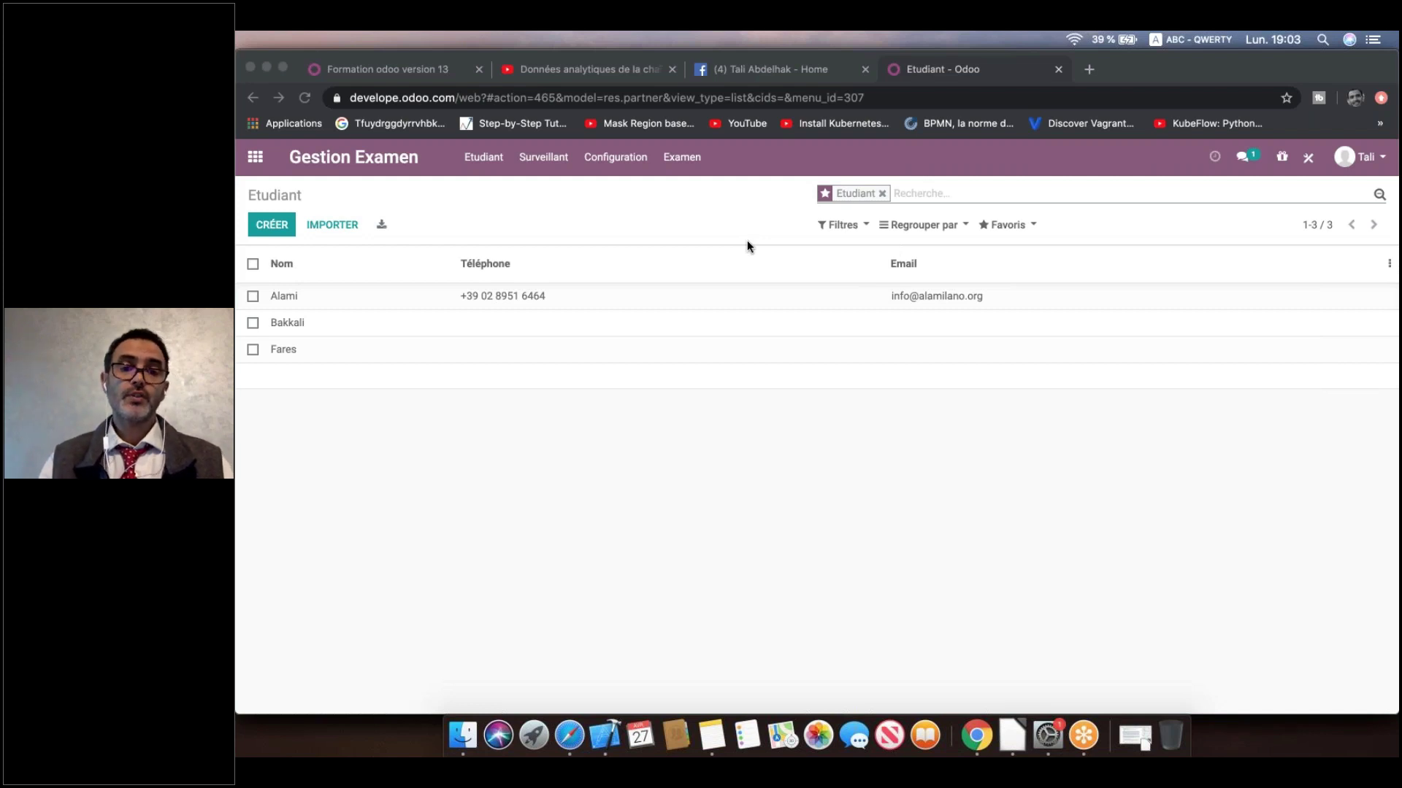
click(536, 159)
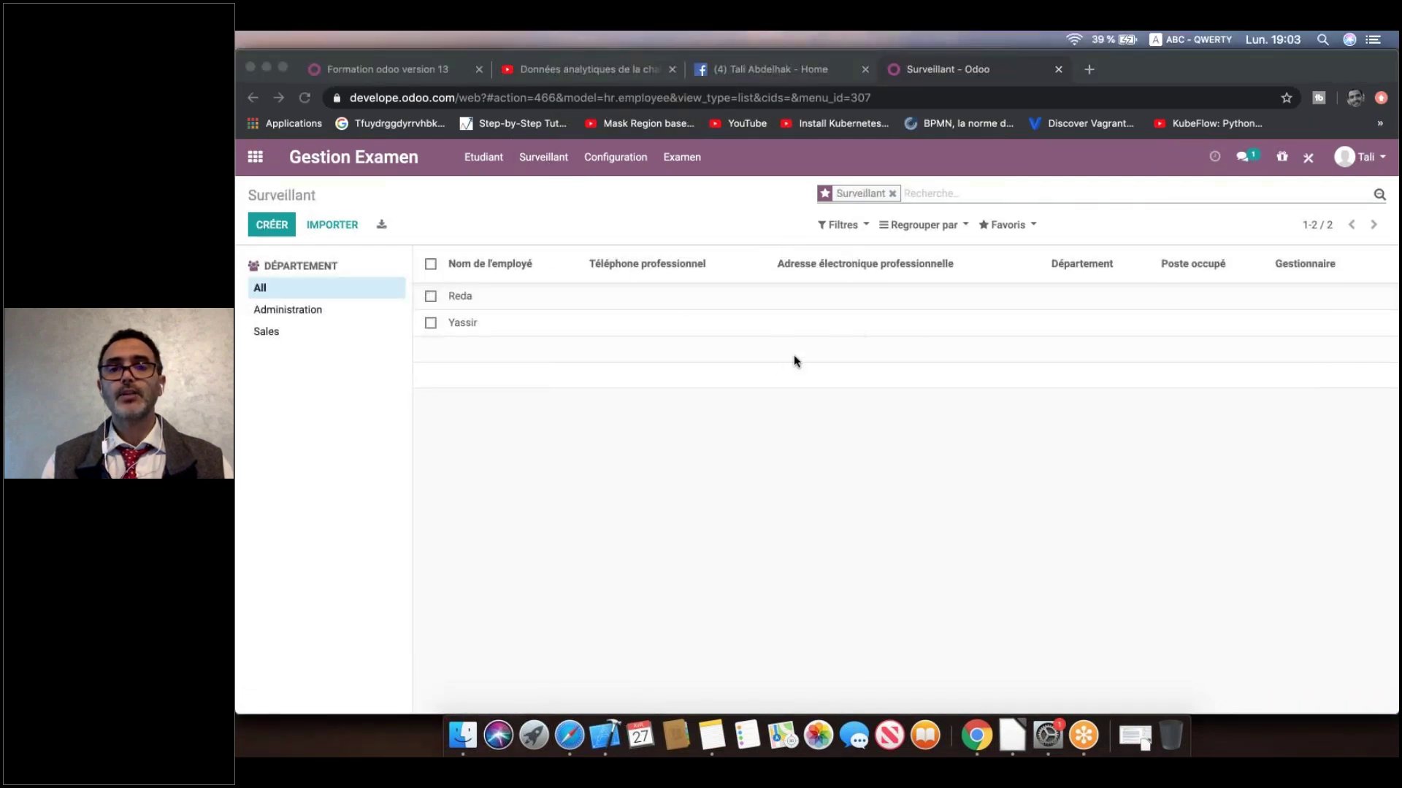
click(619, 158)
click(682, 157)
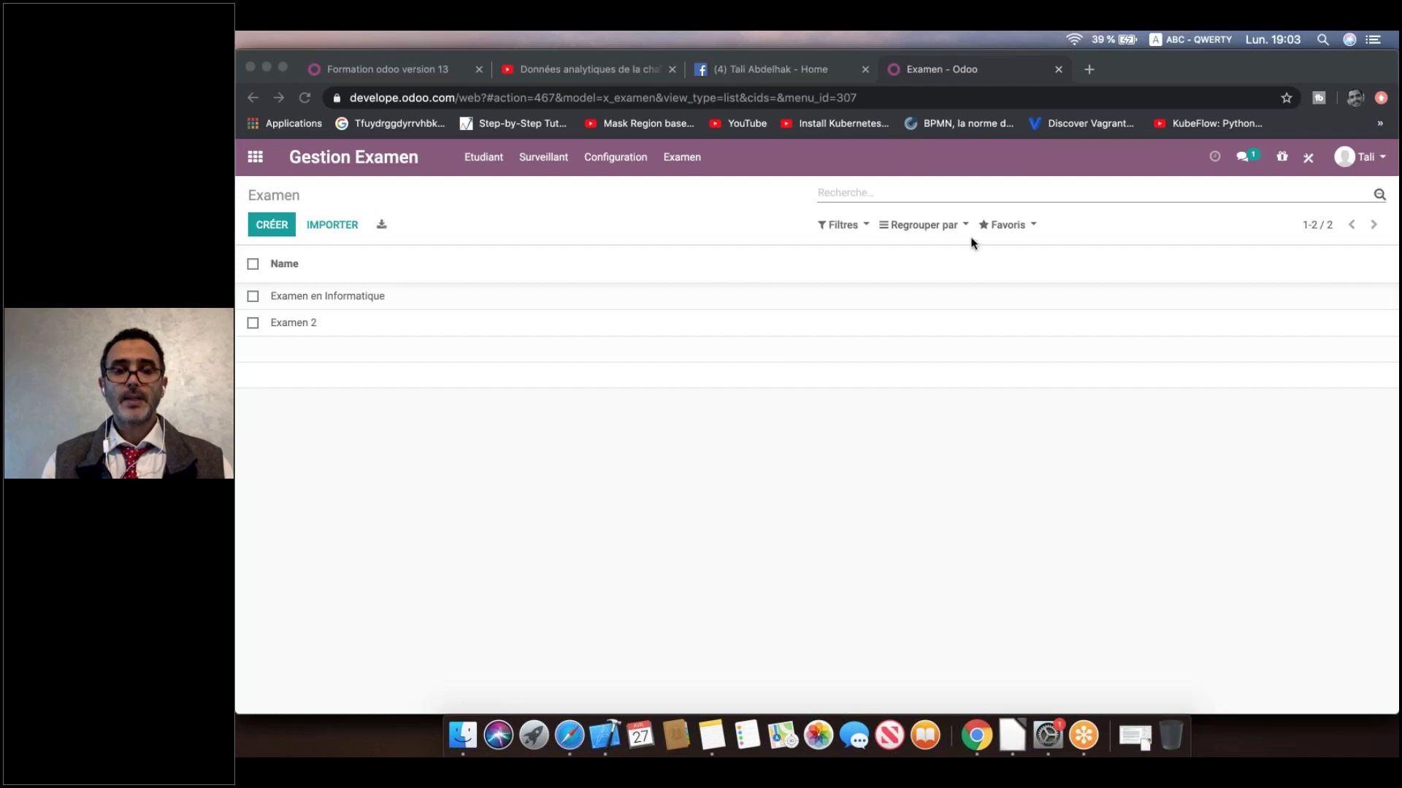
Step: Add the existing Semestre field to the exam list in Studio, with Matière between Name and Semestre, and close Studio
click(1310, 158)
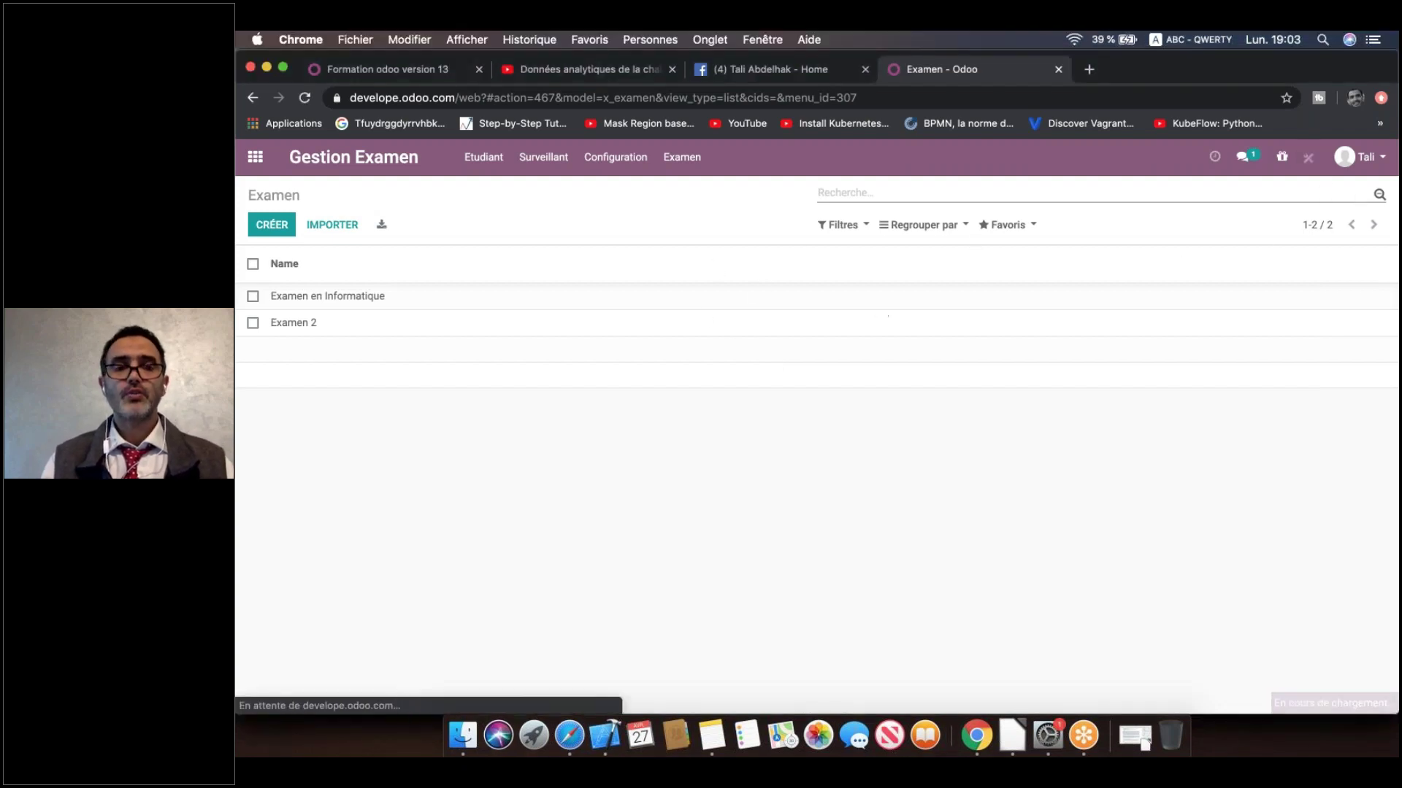
scroll(291, 617, down, 5)
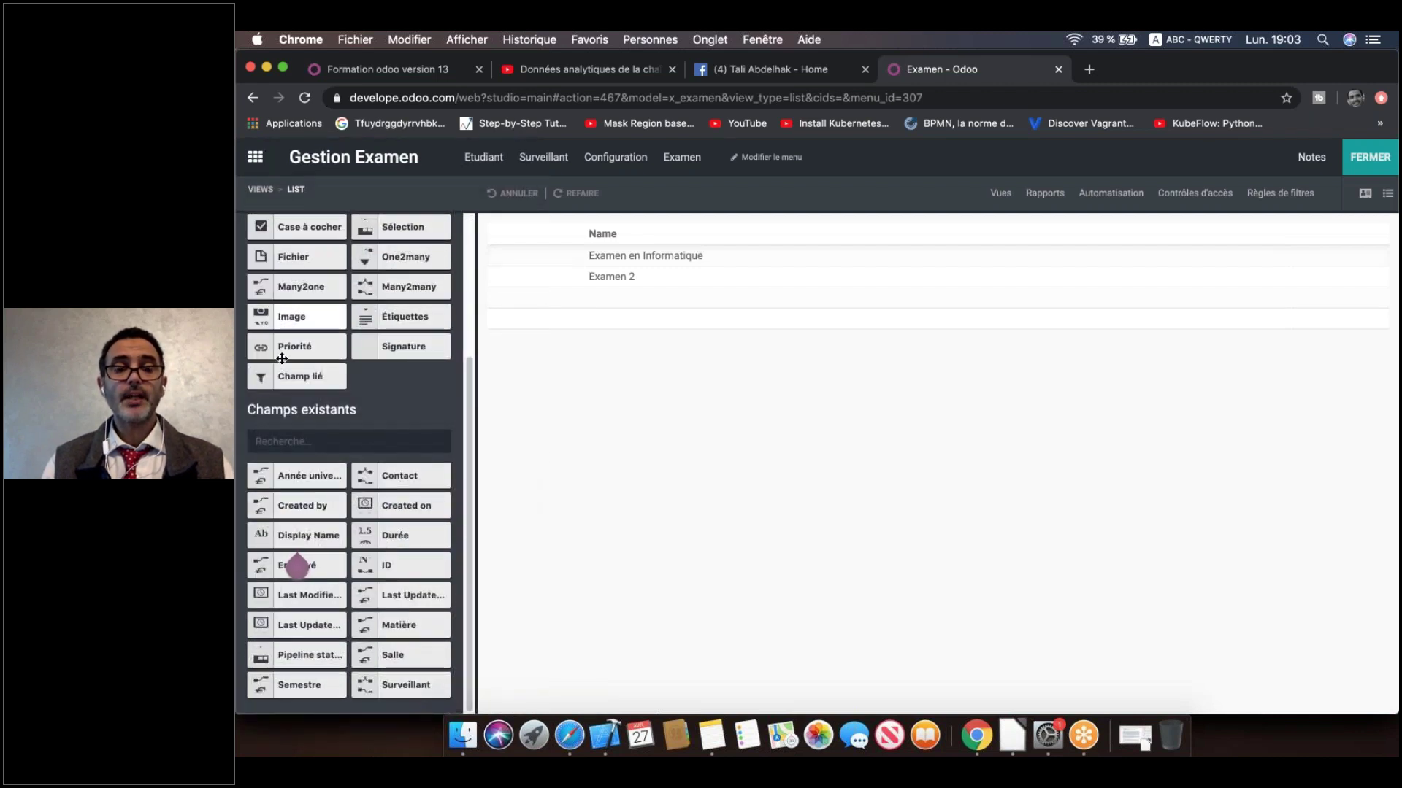
scroll(297, 564, up, 5)
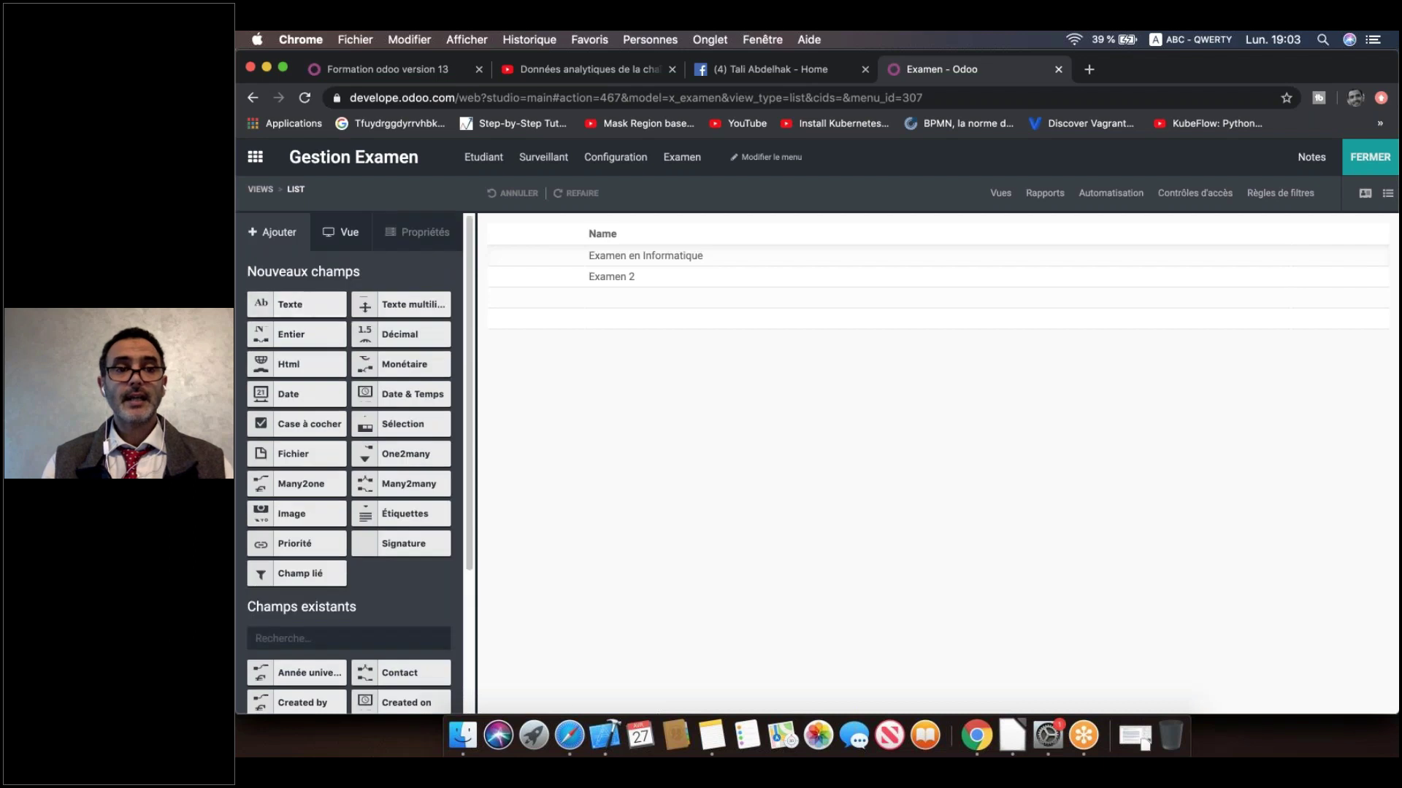
scroll(327, 344, down, 5)
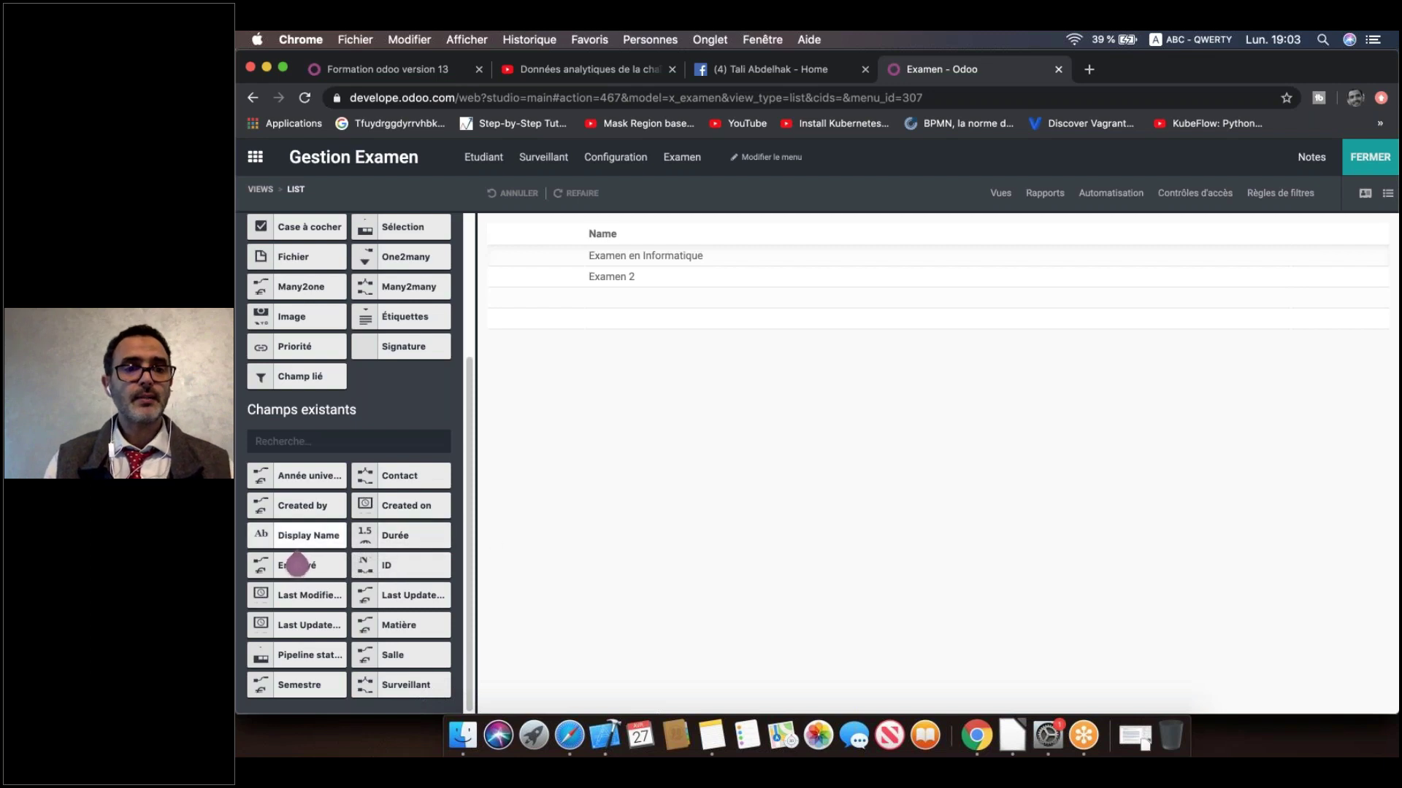
drag(280, 679, 1298, 235)
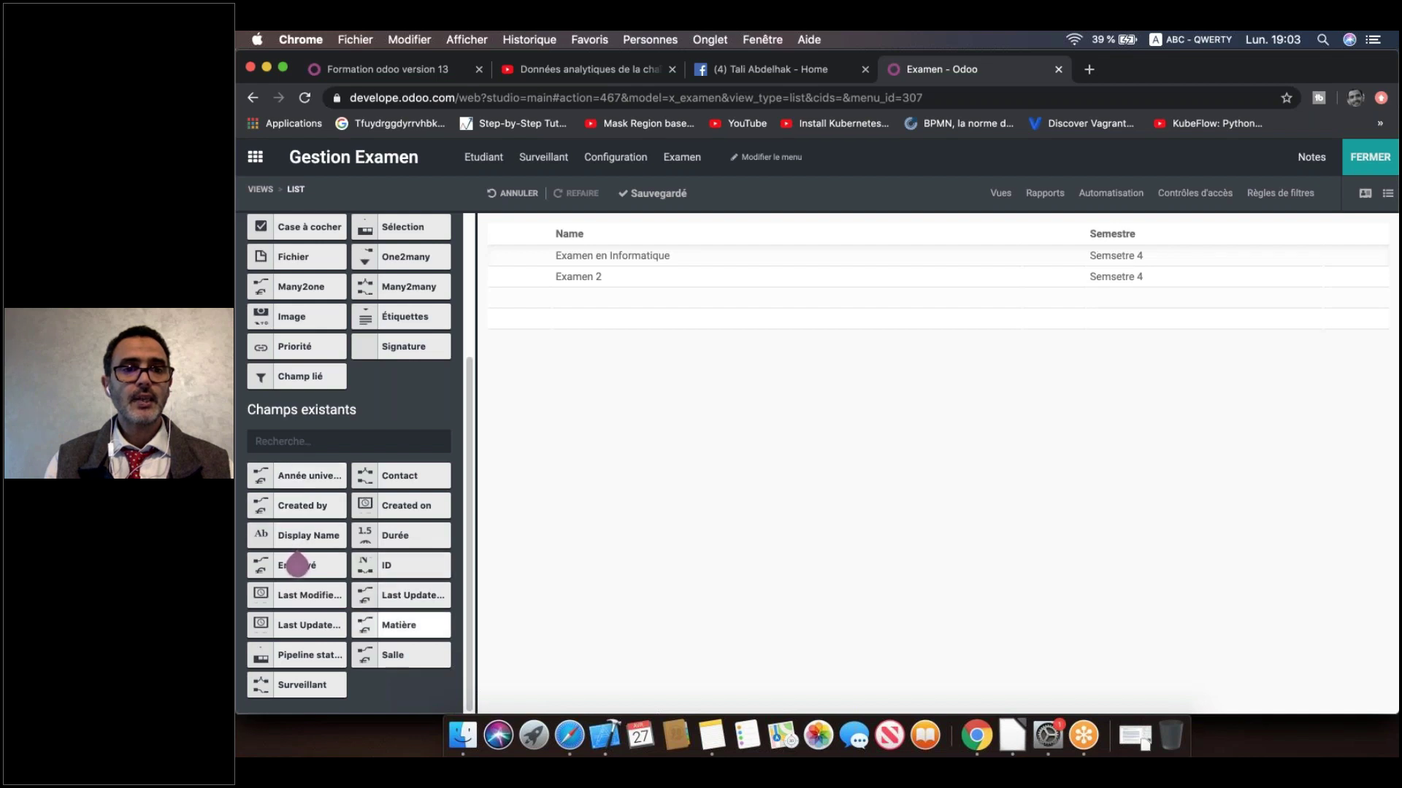
drag(368, 624, 1037, 235)
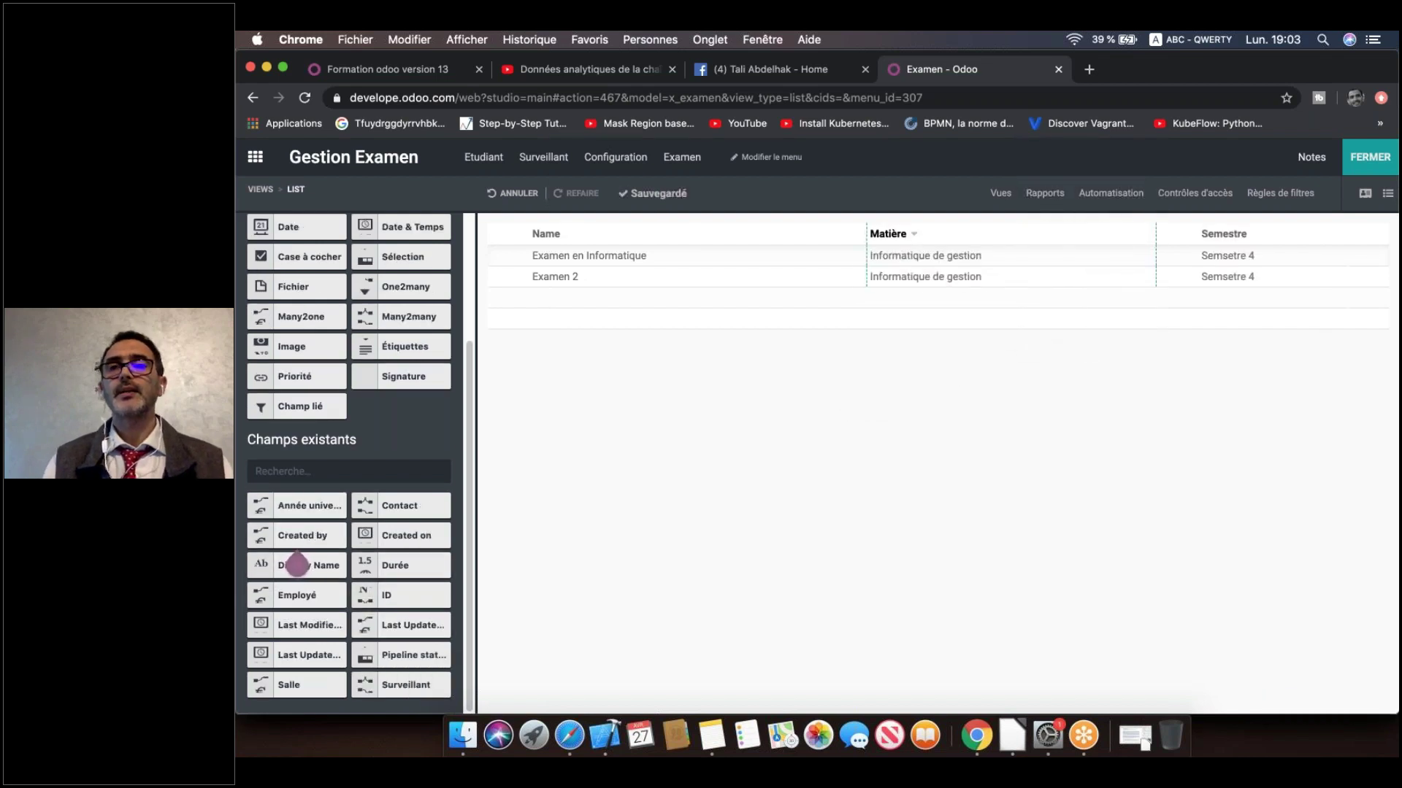
click(1378, 162)
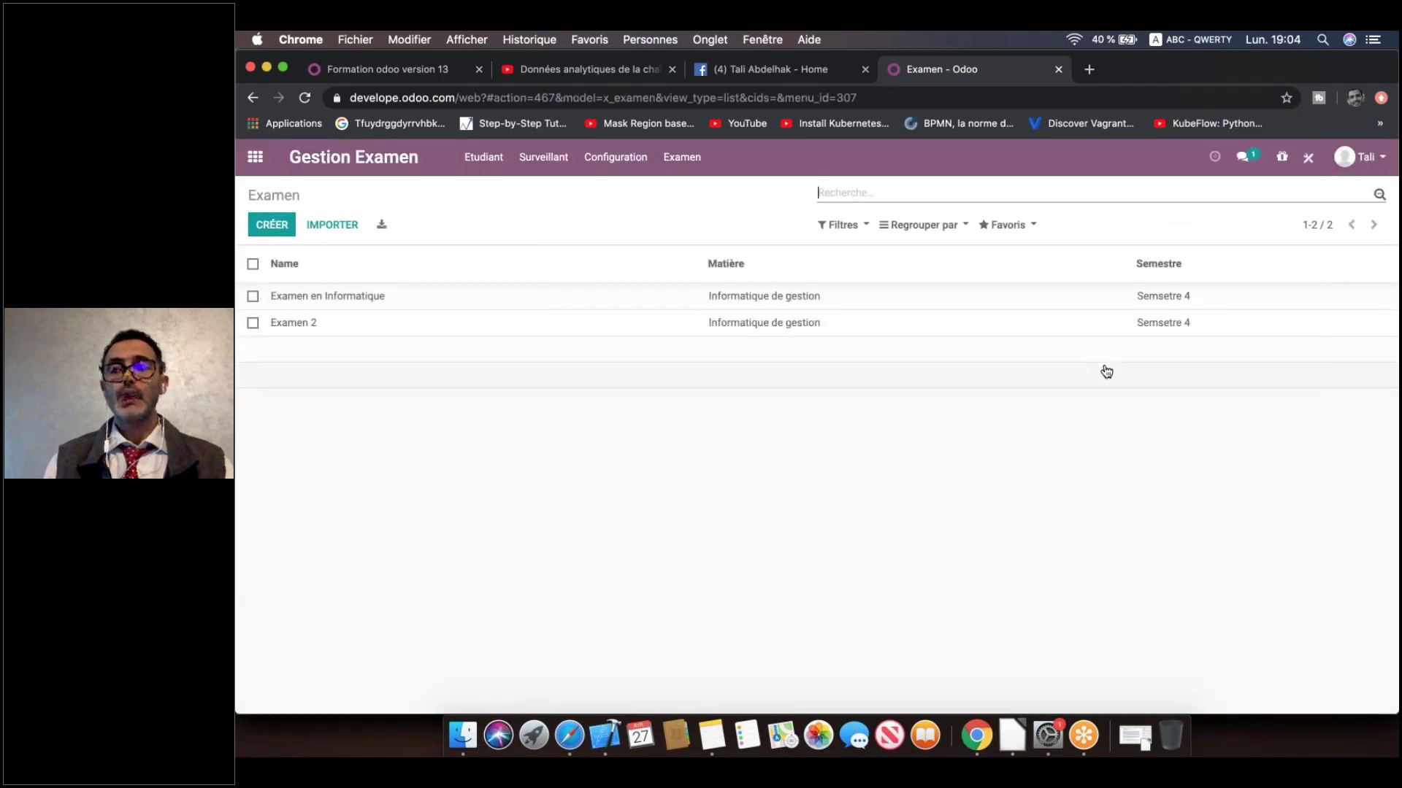
click(670, 318)
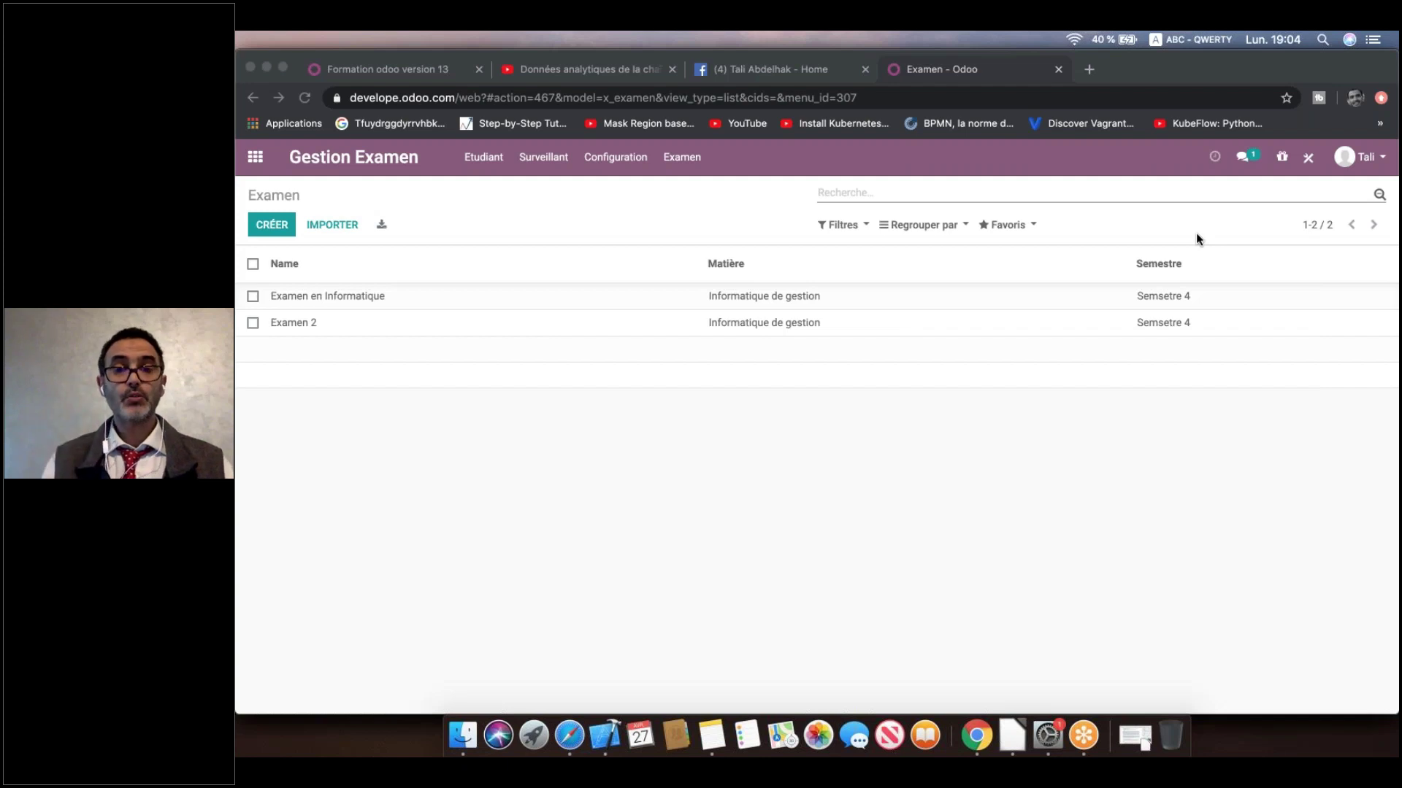
Step: Activate the Kanban view for the exam model in Studio
click(1308, 160)
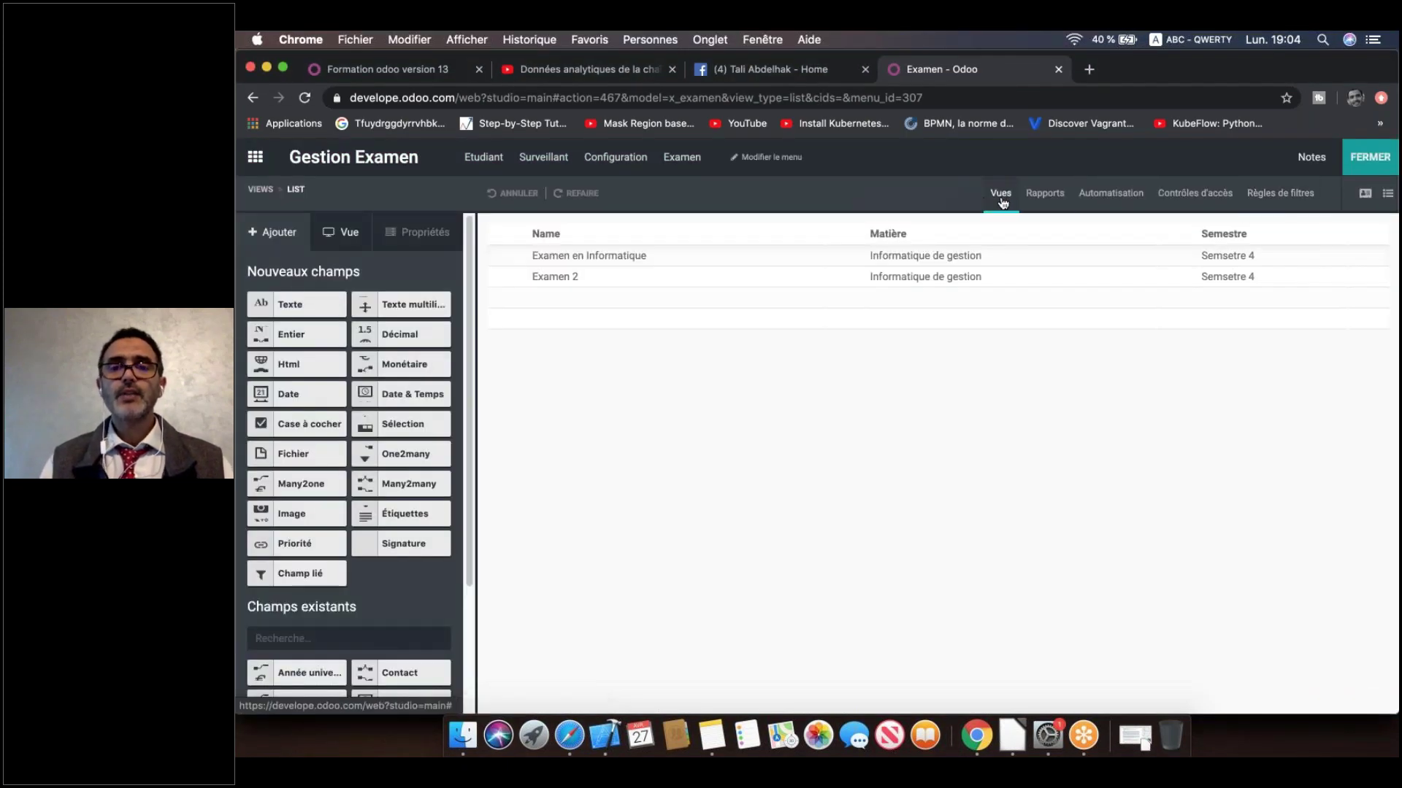
click(1001, 194)
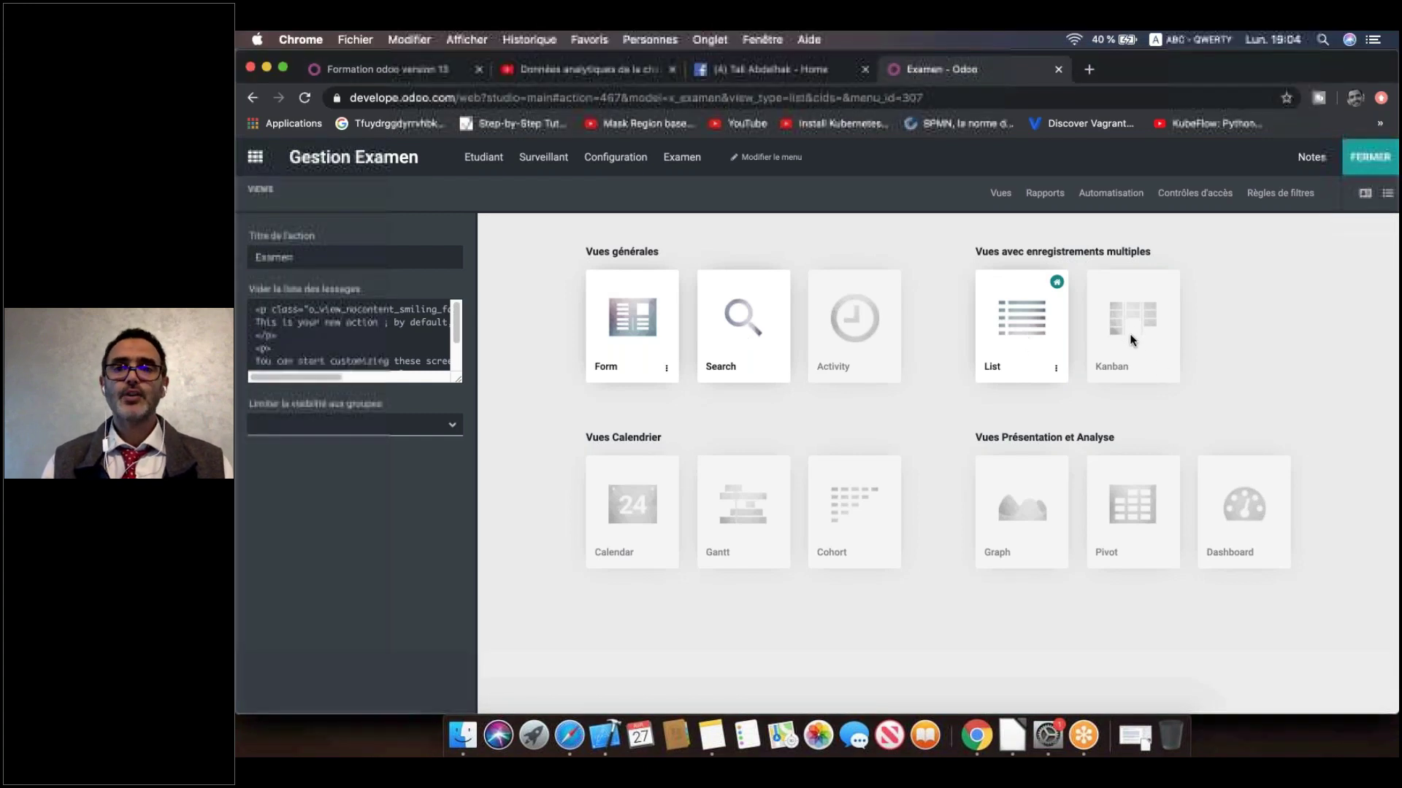
mouse_move(1130, 336)
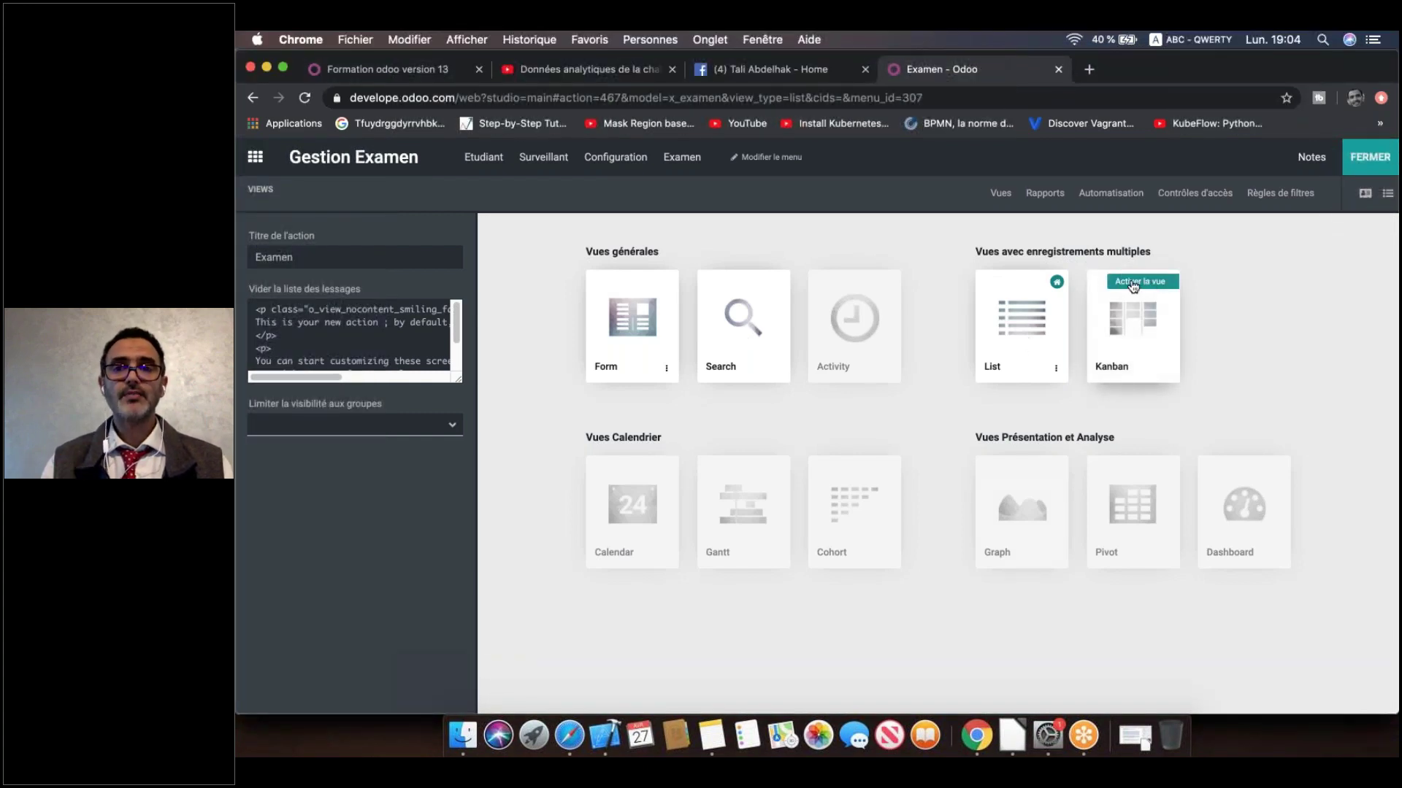
click(1133, 286)
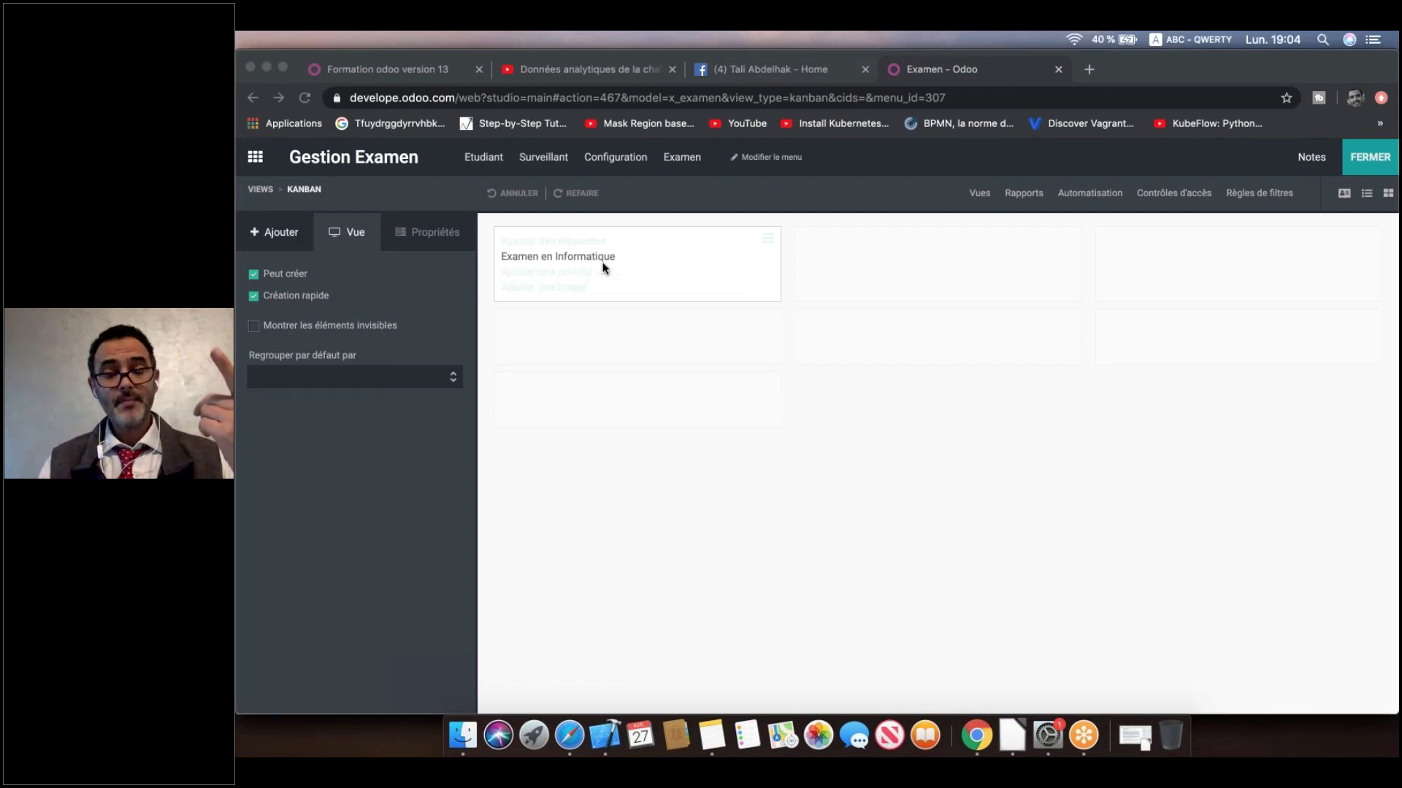
Step: Add the existing Matière, Salle and Durée fields to the exam Kanban card beneath the exam name
click(279, 233)
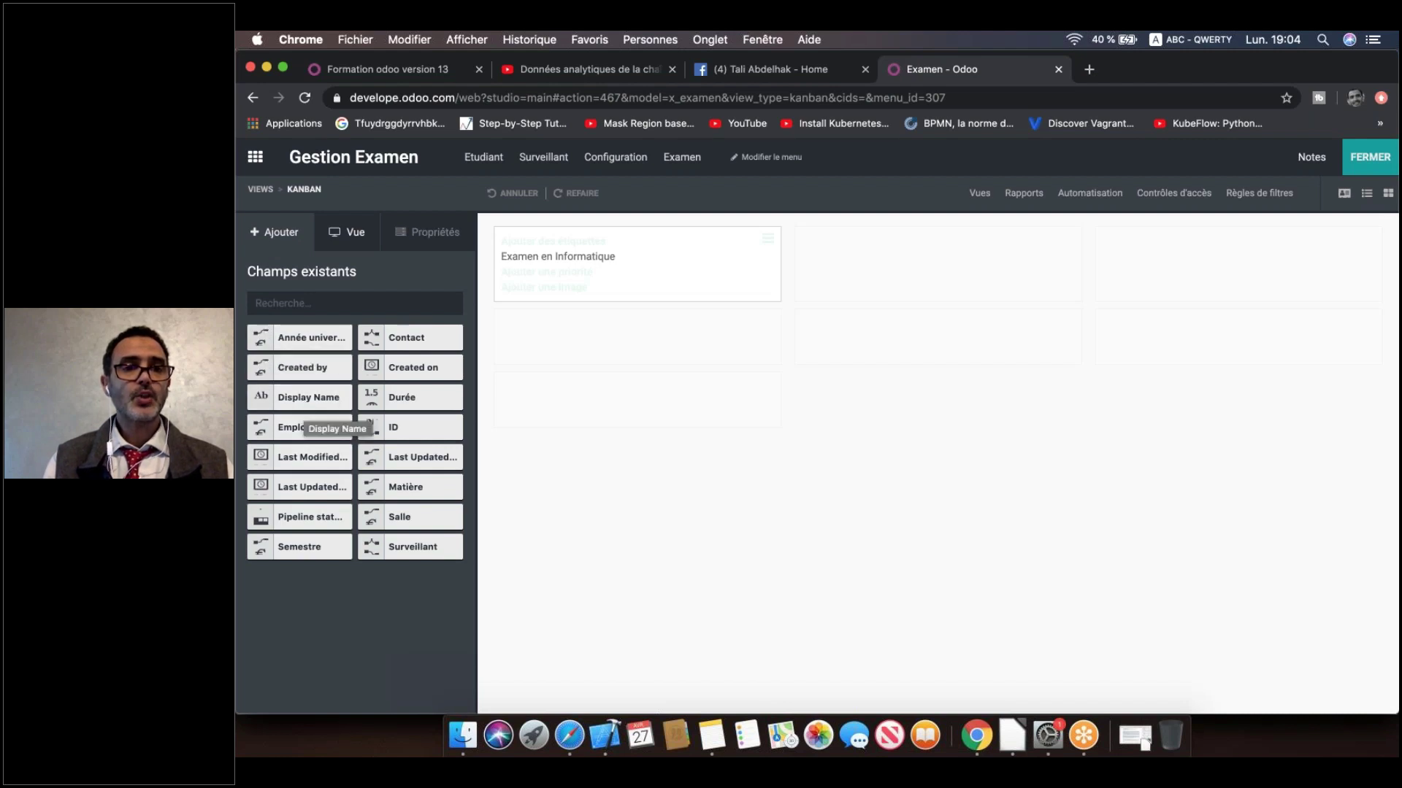
drag(409, 488, 595, 285)
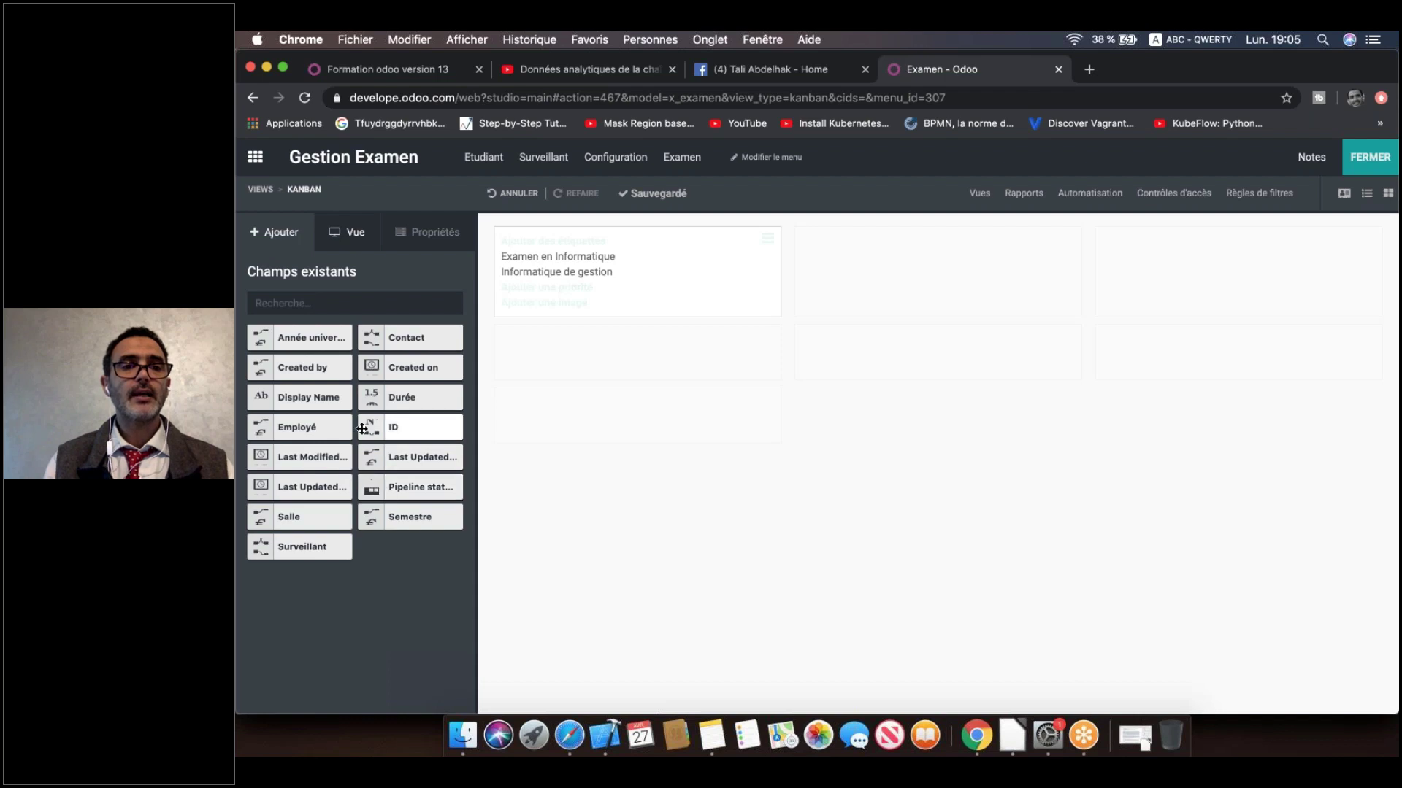
drag(262, 518, 622, 274)
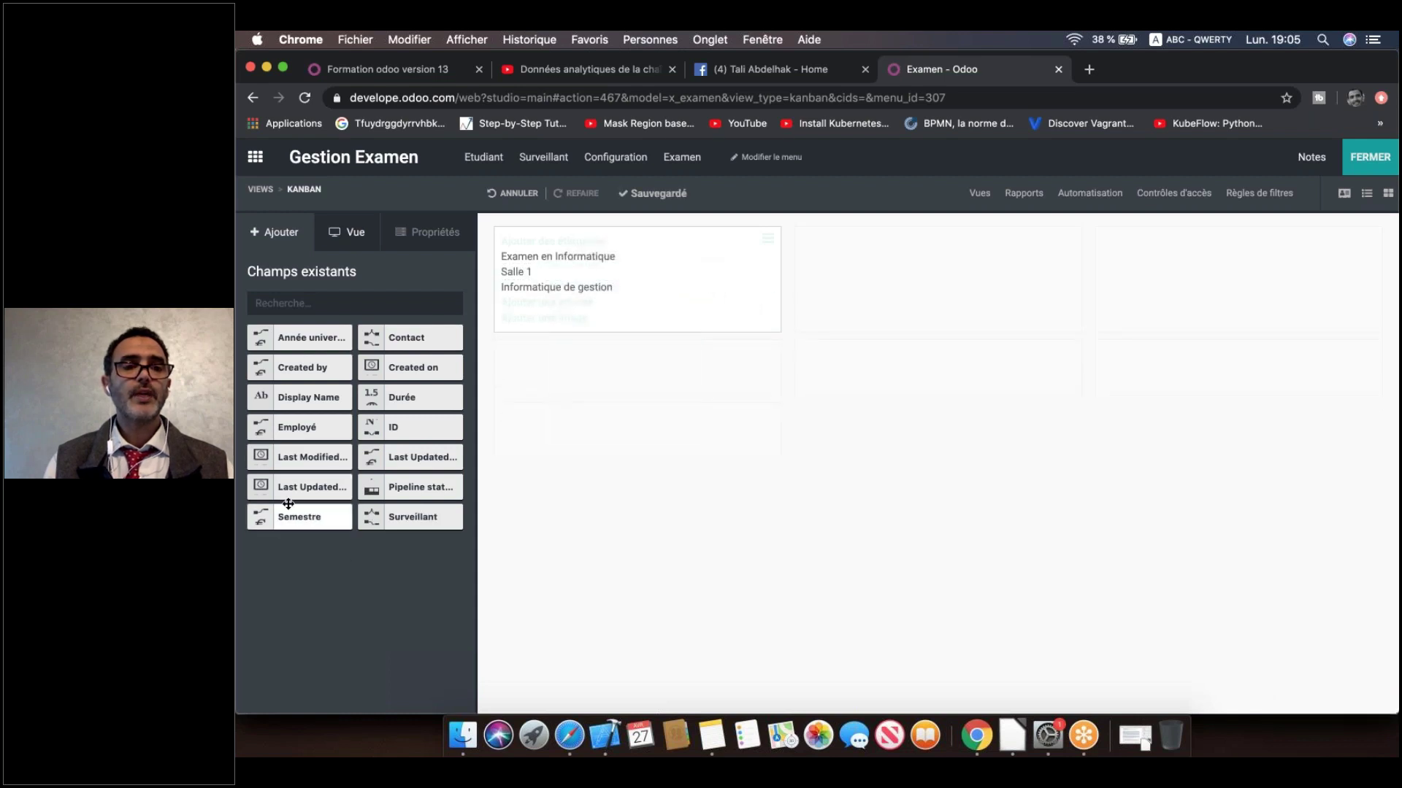
drag(369, 397, 617, 281)
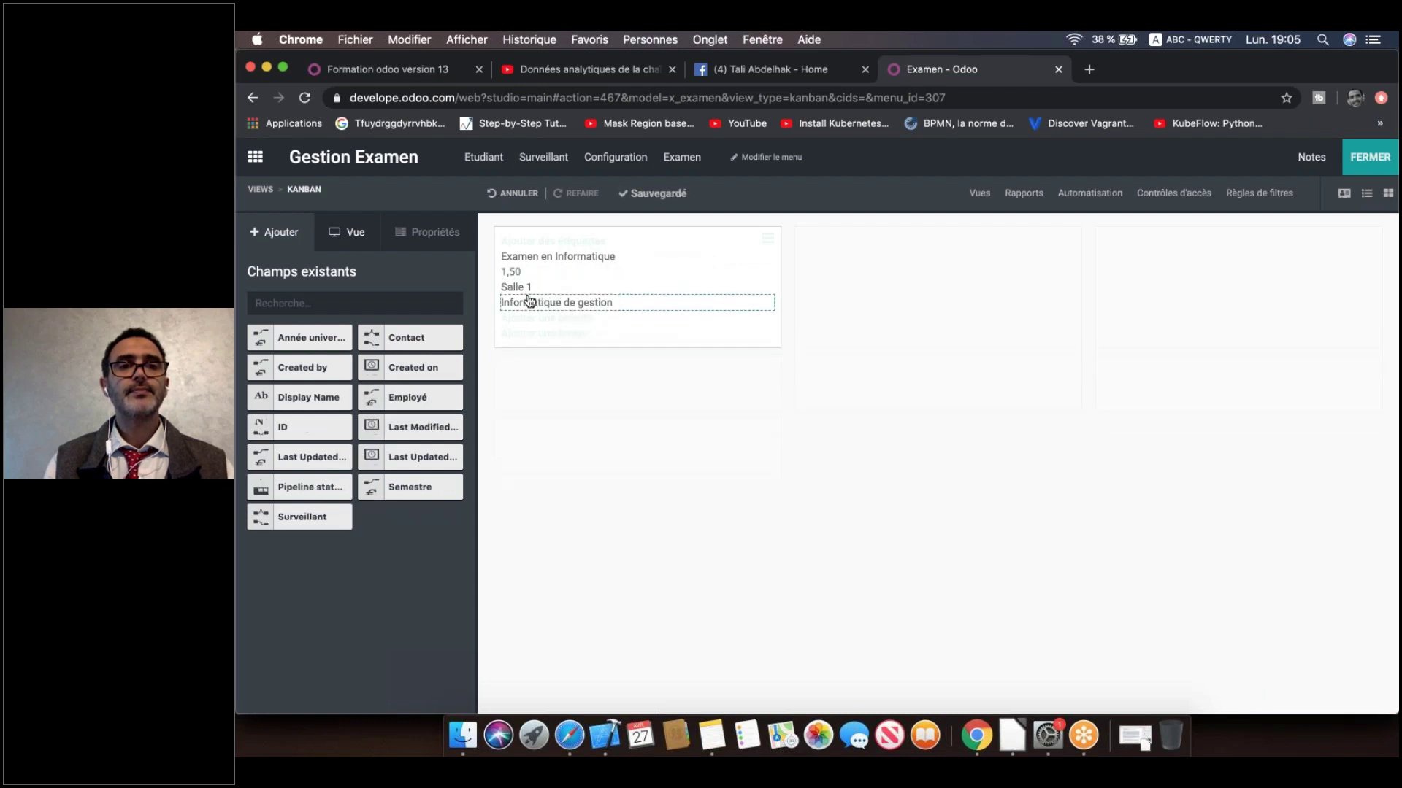
Step: Exit Studio after reloading the page, and check the exams in both the list and Kanban views
click(1370, 157)
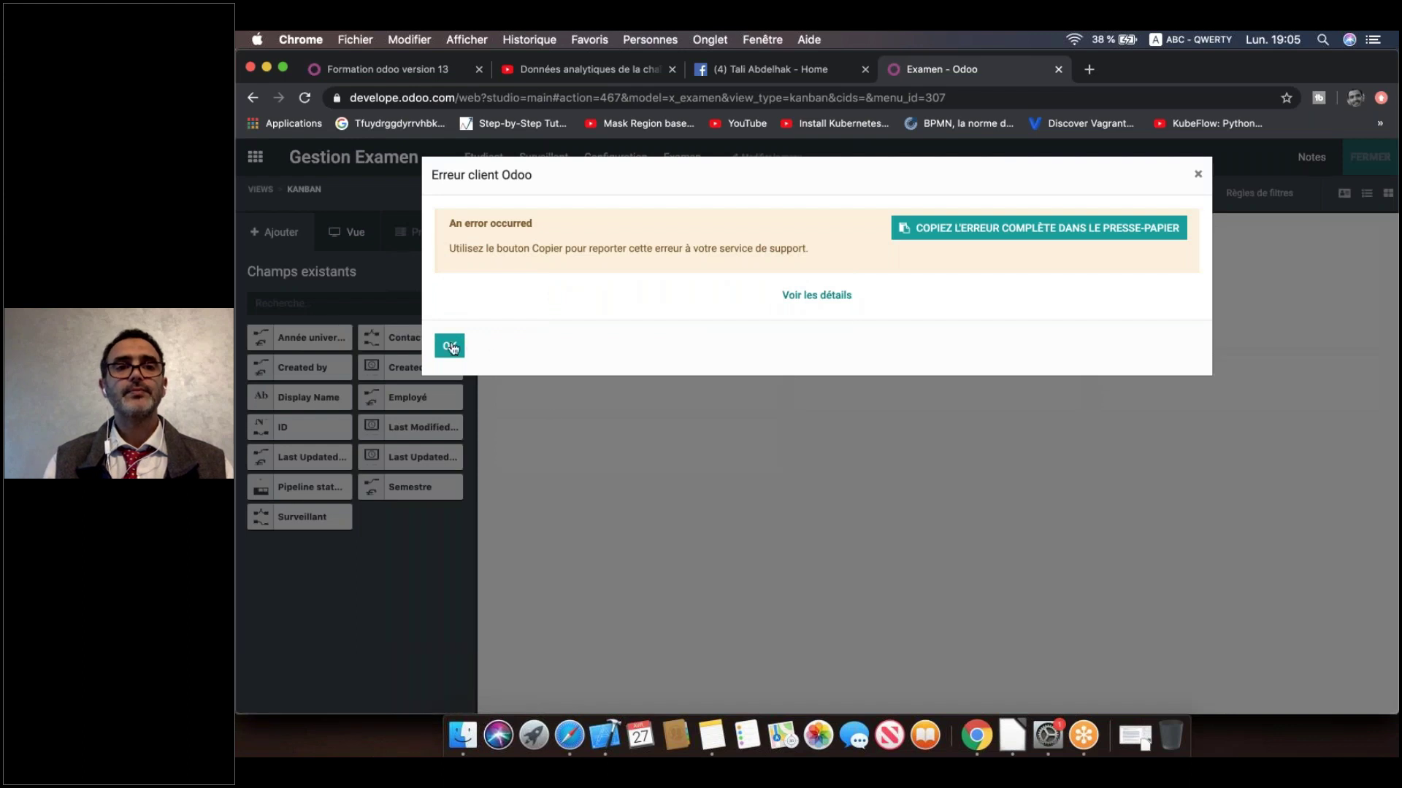
click(451, 347)
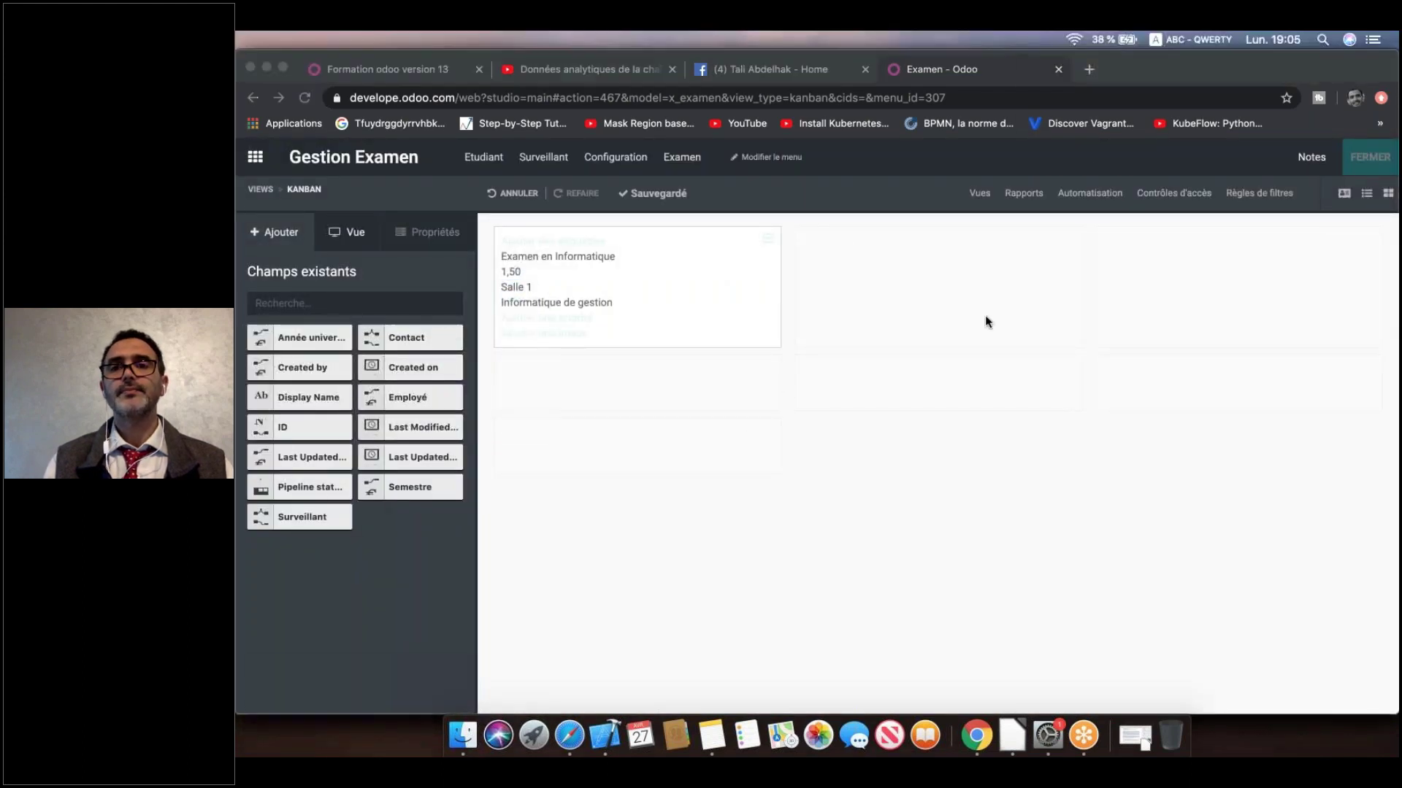
click(1348, 195)
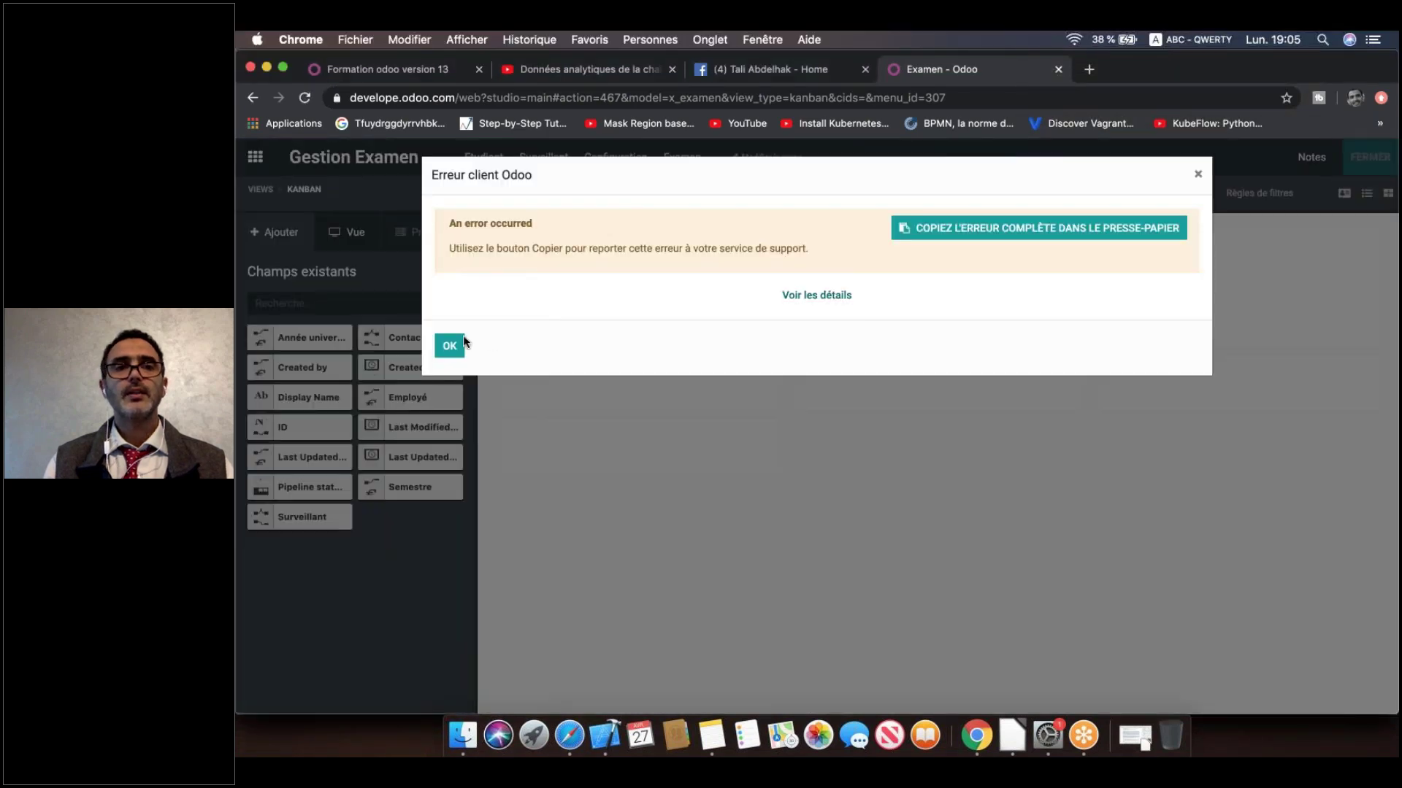
click(449, 348)
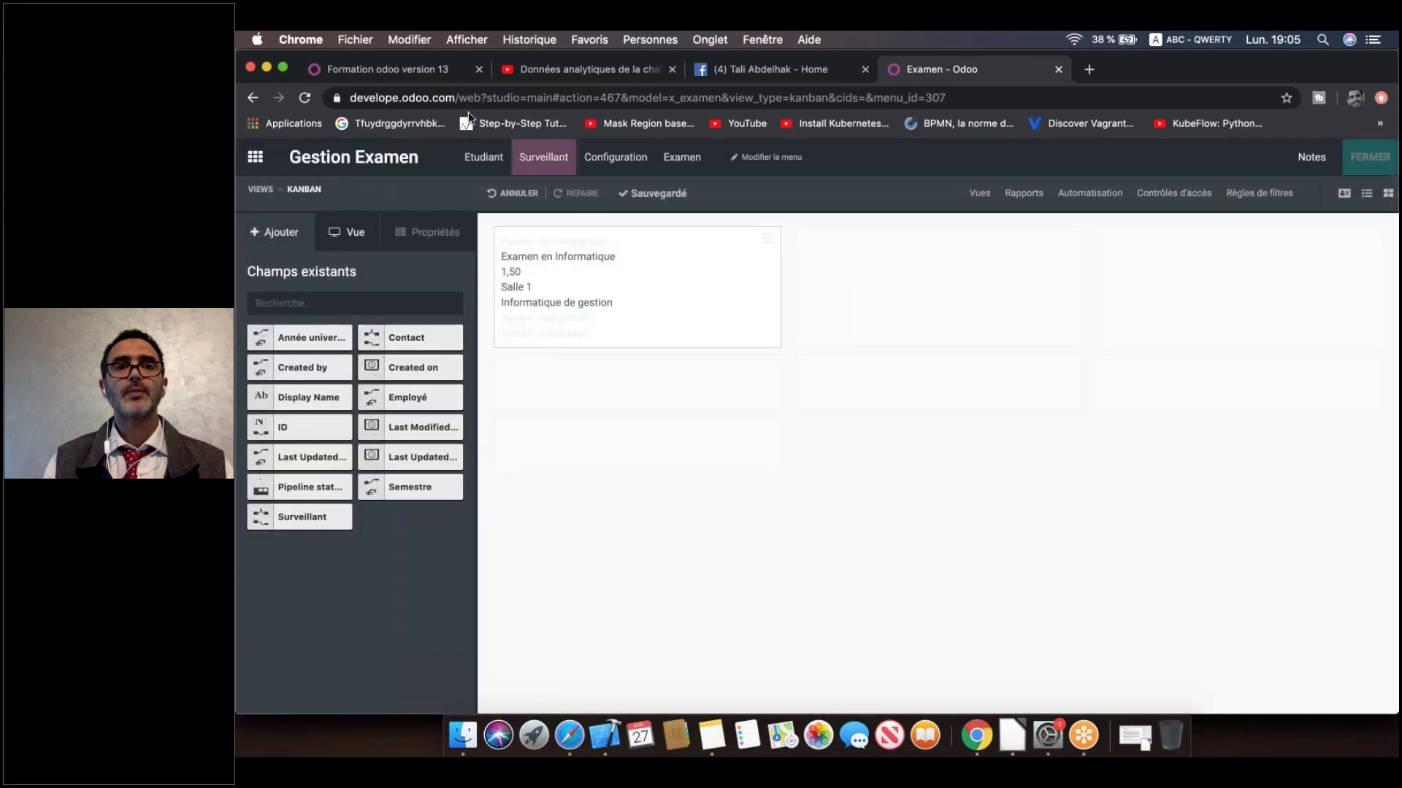
click(306, 97)
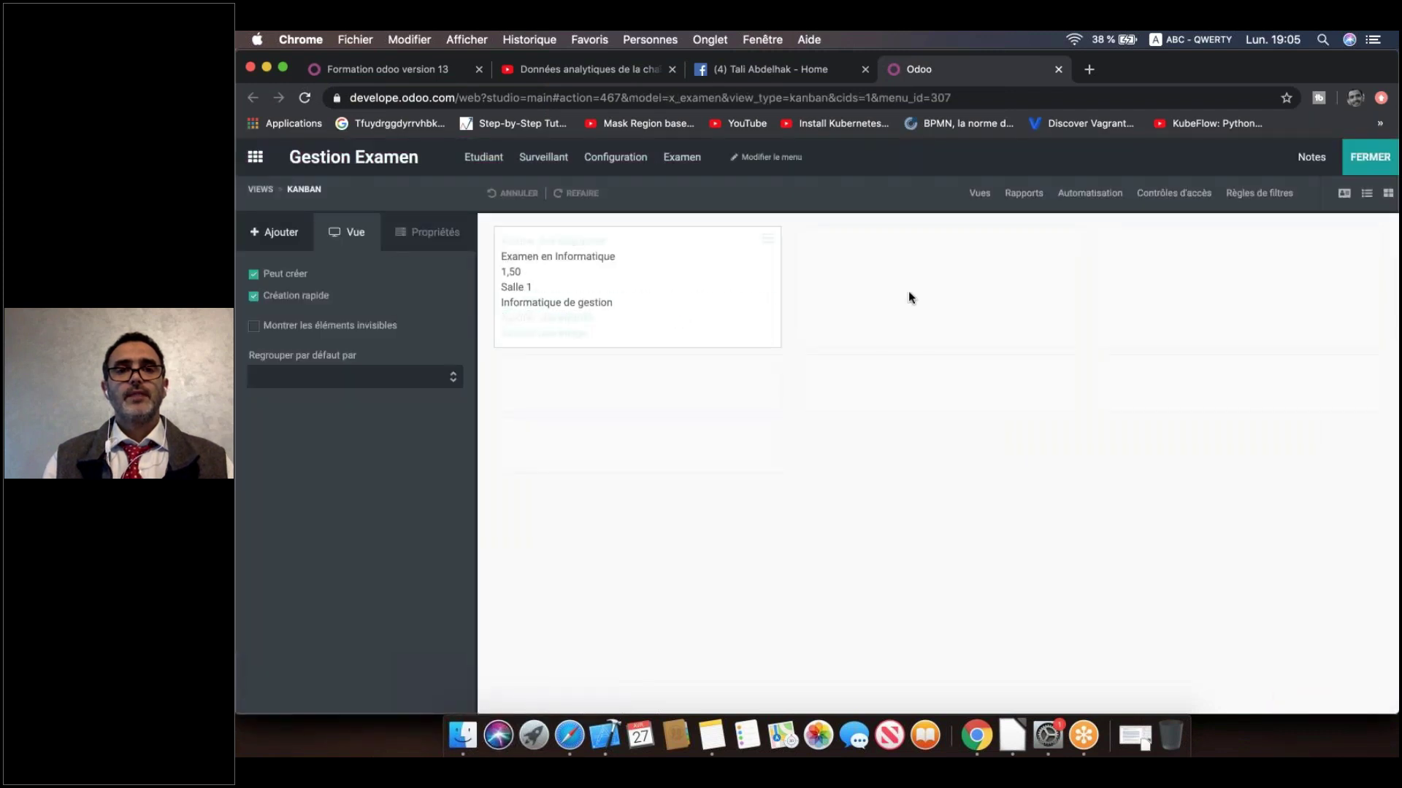
click(1367, 157)
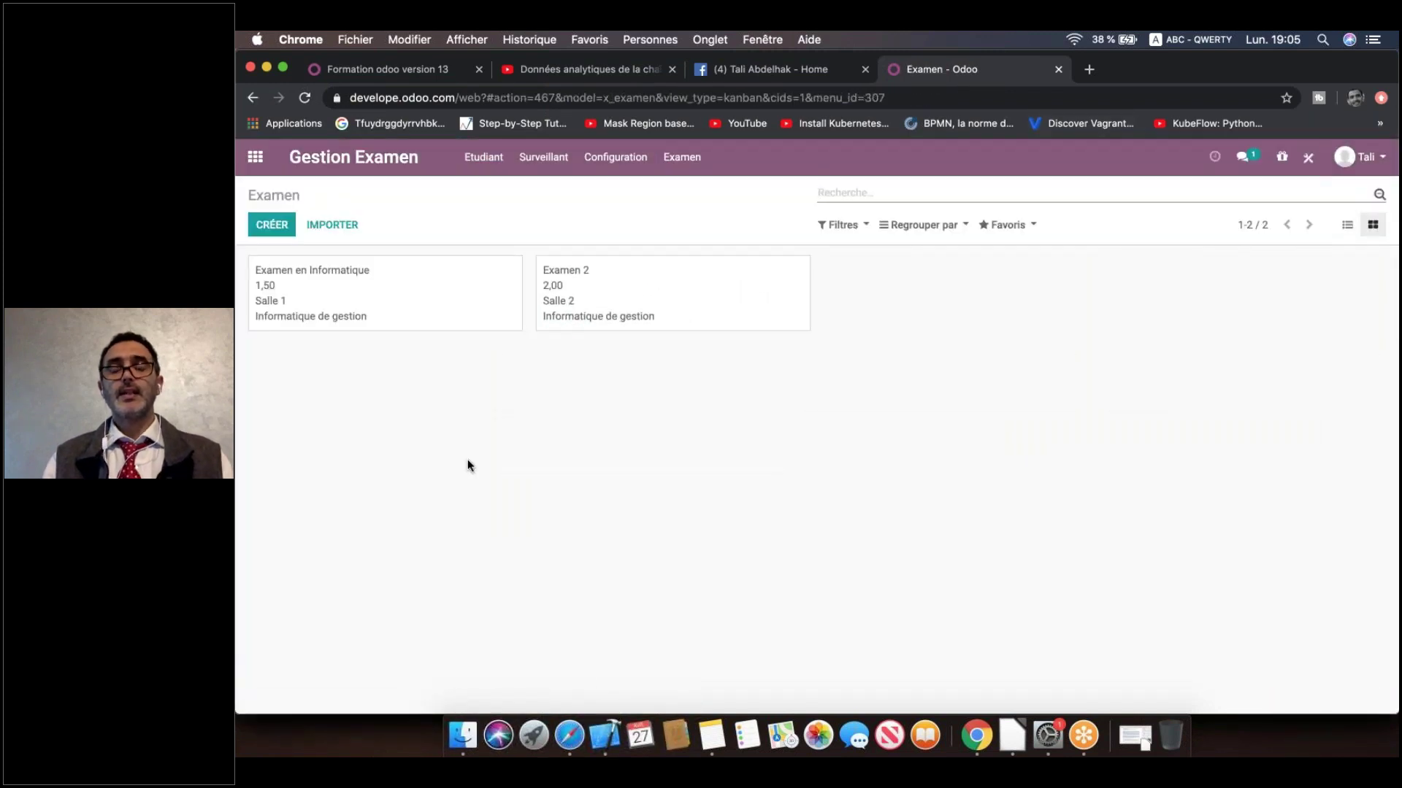
click(1347, 228)
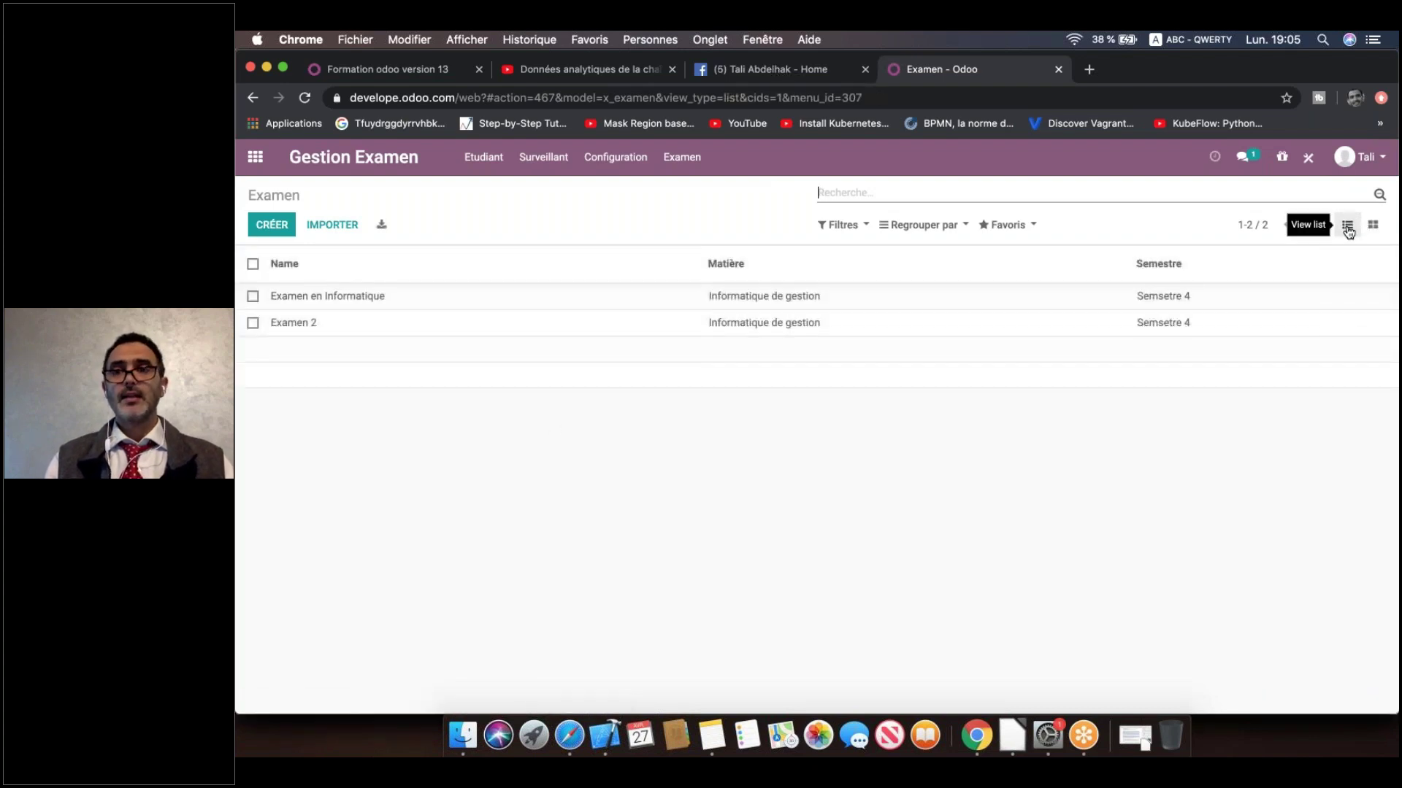
click(1379, 229)
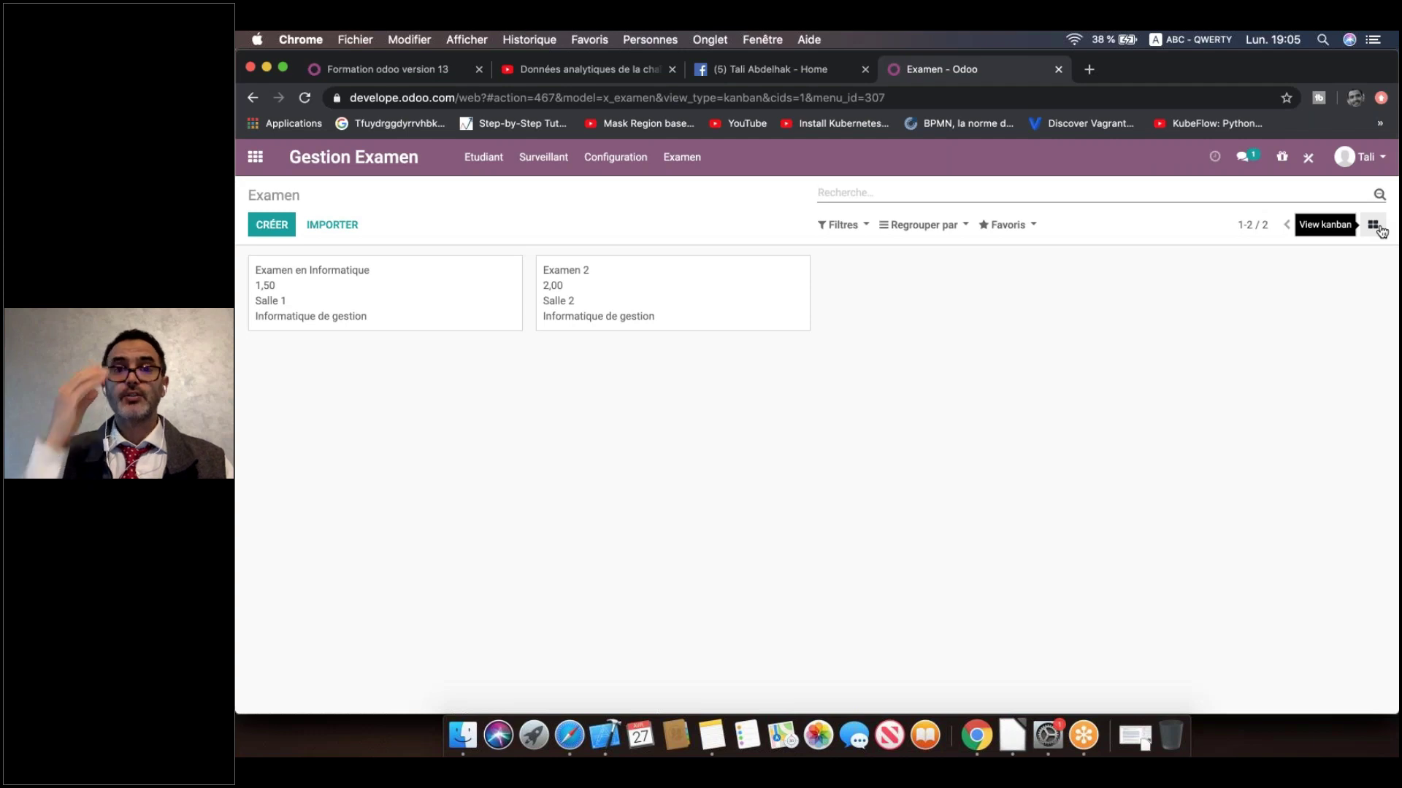
Step: Open the exam model's Search view in Studio and add the existing Matière and Name fields to the autocompletion fields
click(1308, 157)
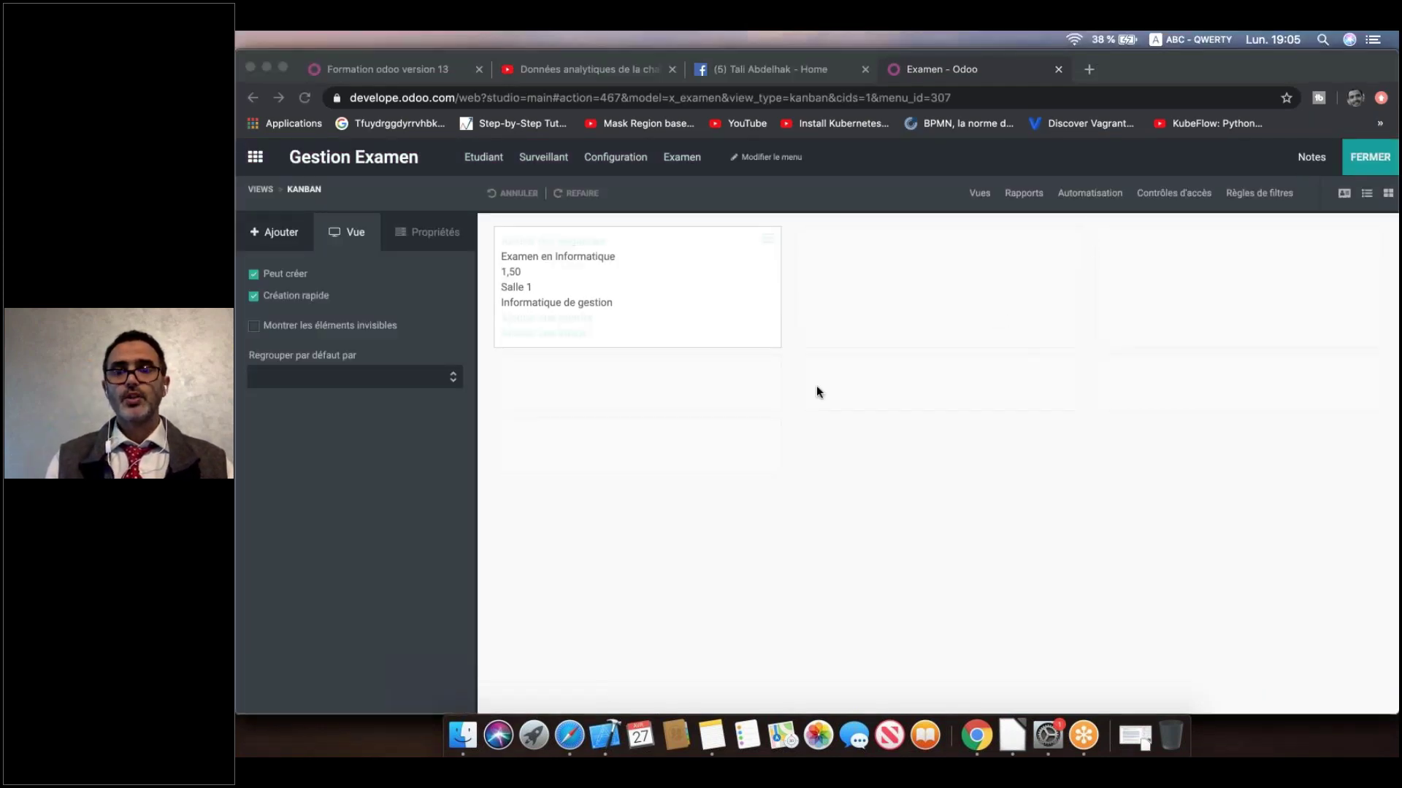
click(974, 197)
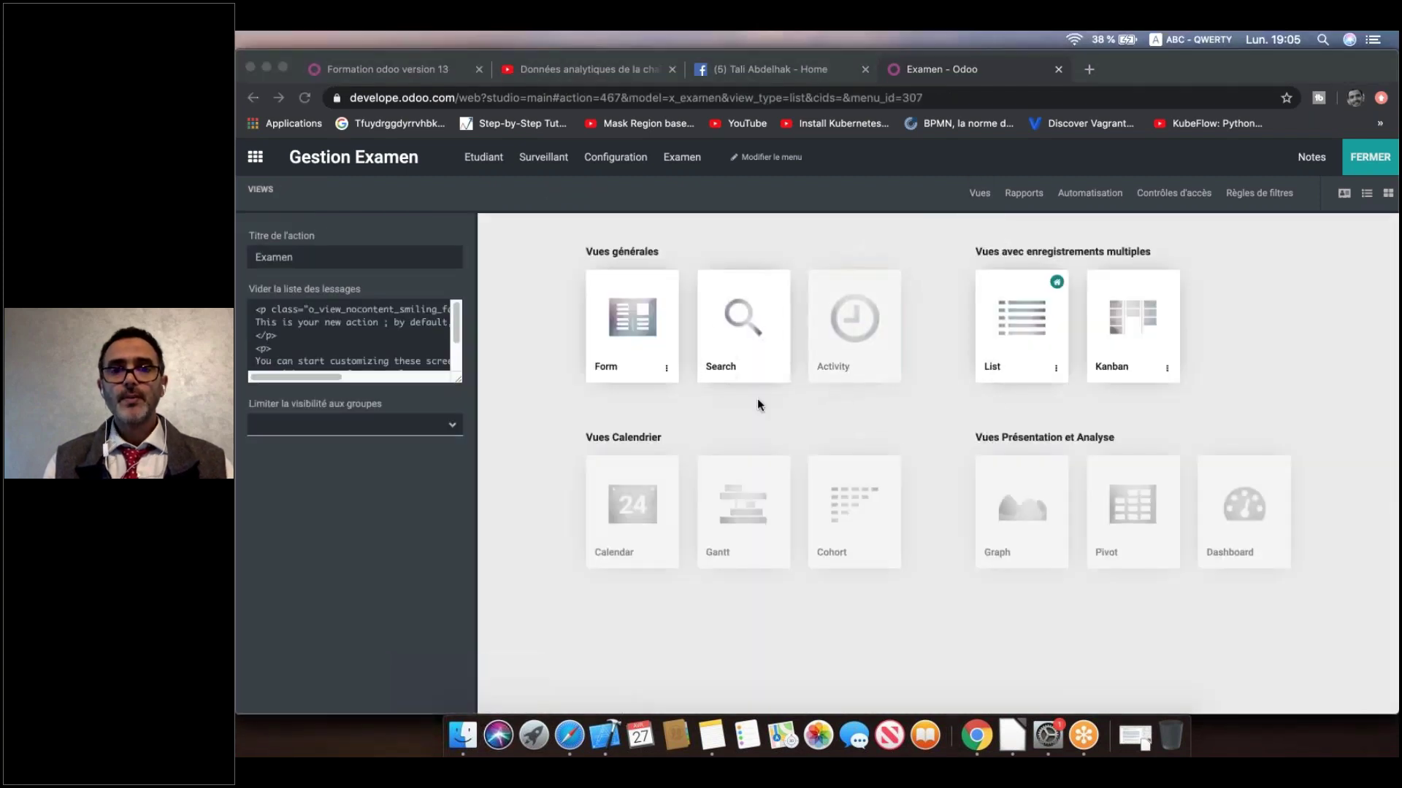
click(741, 332)
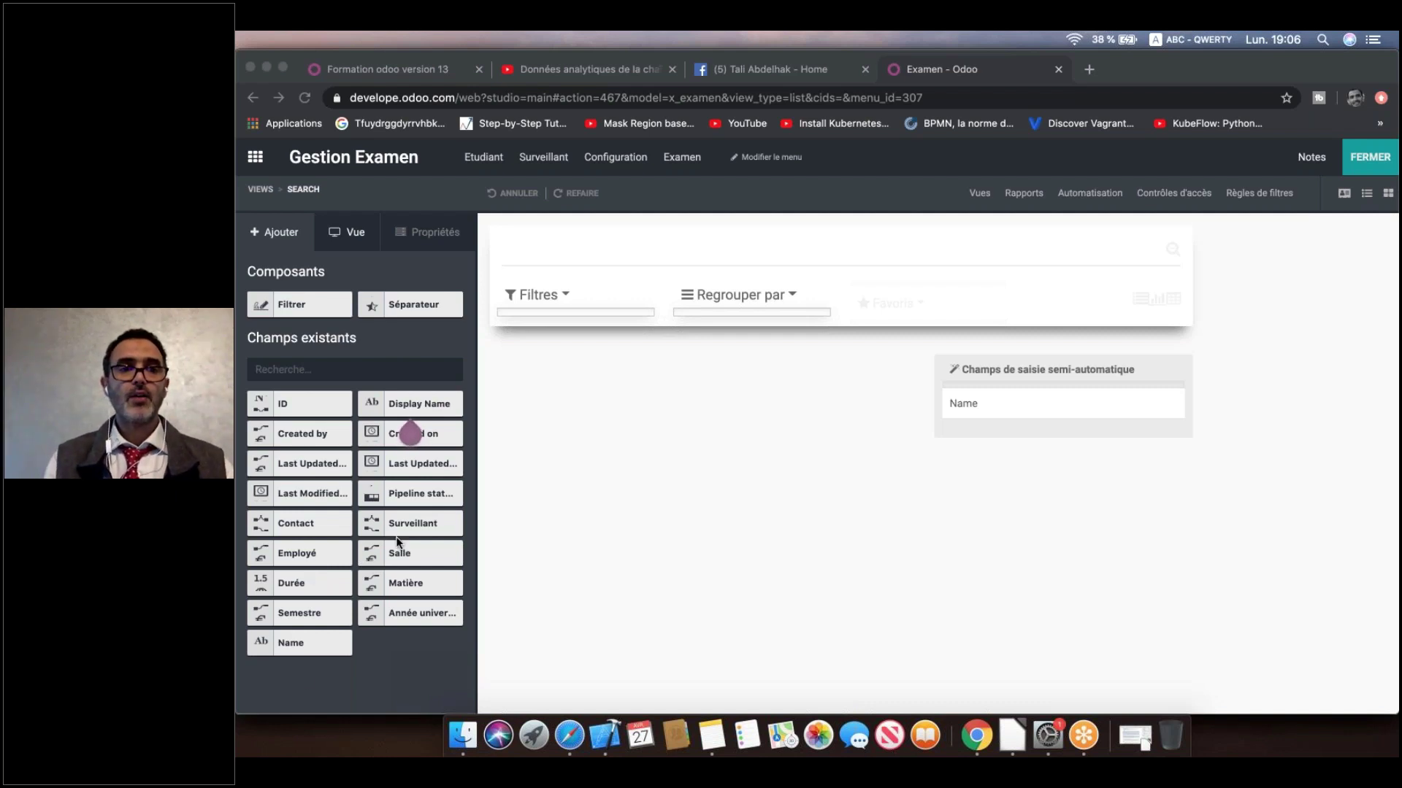
click(263, 620)
drag(451, 542, 977, 406)
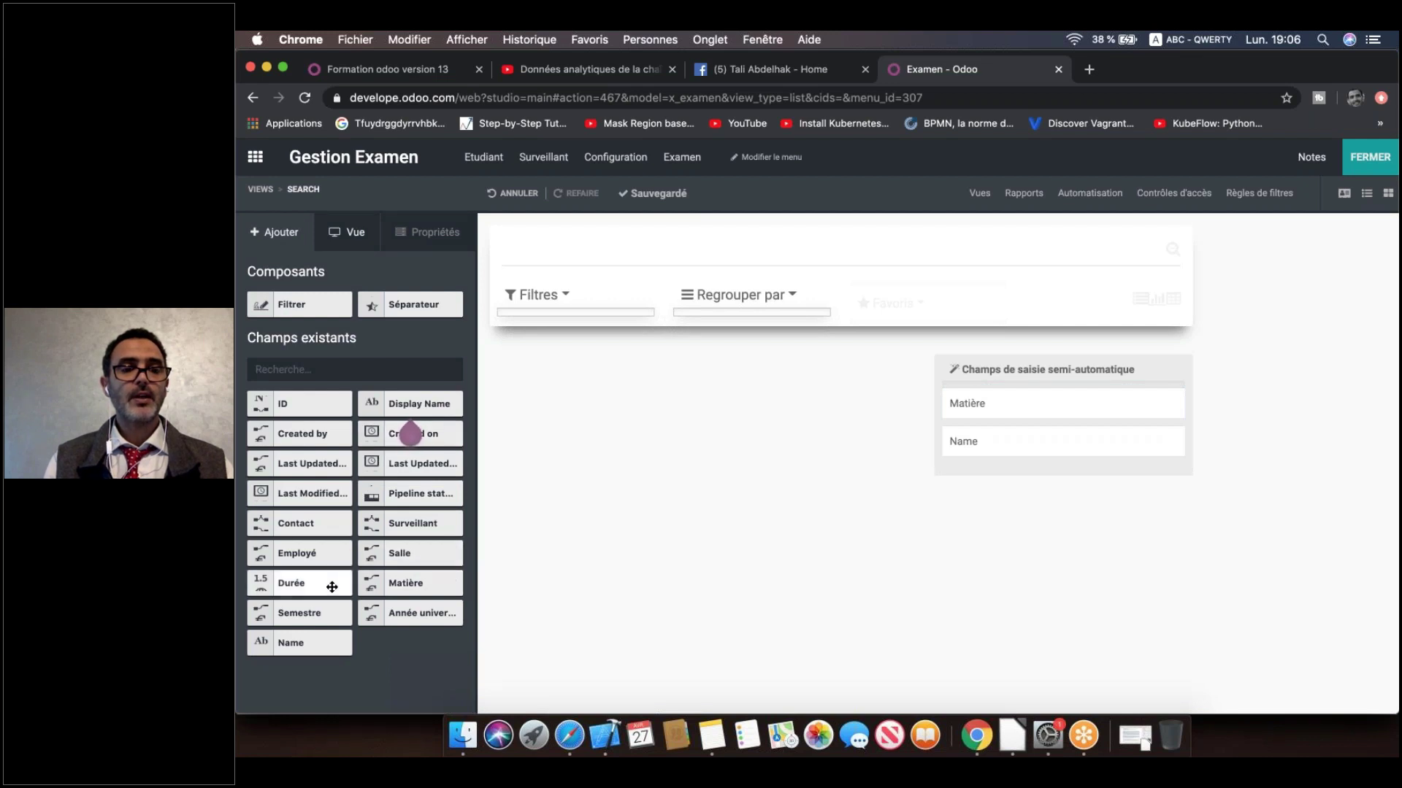
drag(263, 640, 979, 398)
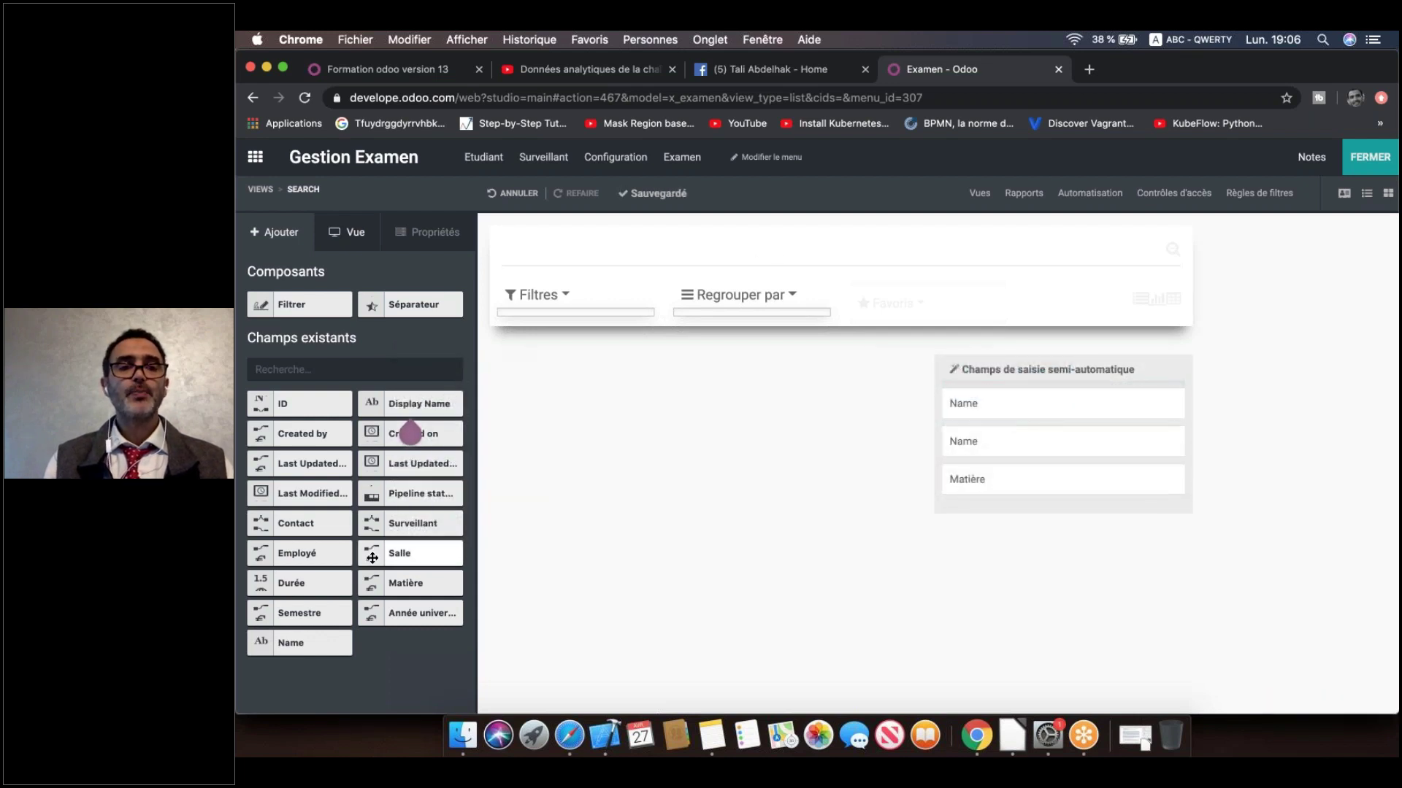
Step: Add the existing Salle, Matière, Semestre and Année université fields to the exam search view's group-by options
drag(373, 557, 712, 323)
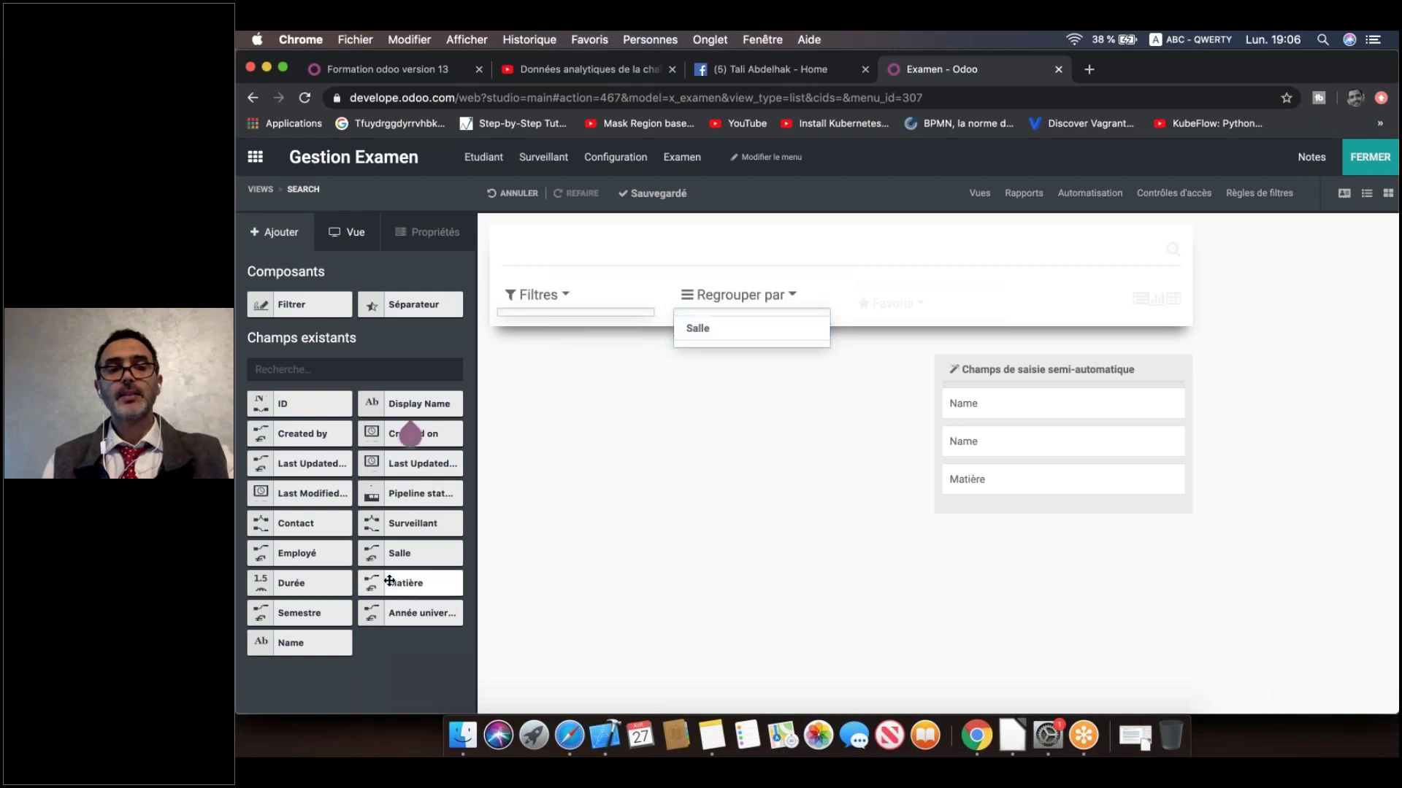
drag(390, 582, 695, 347)
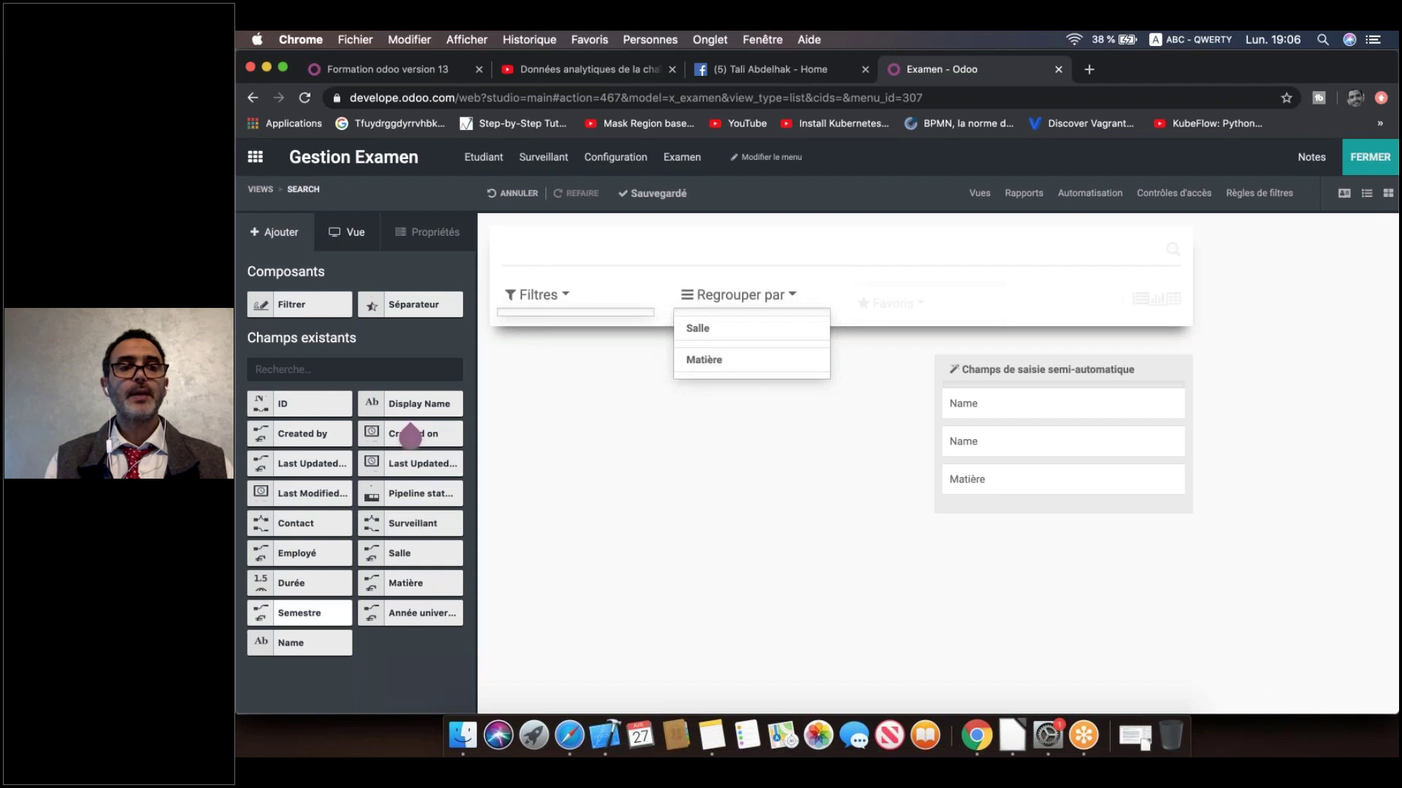
right_click(264, 613)
click(646, 434)
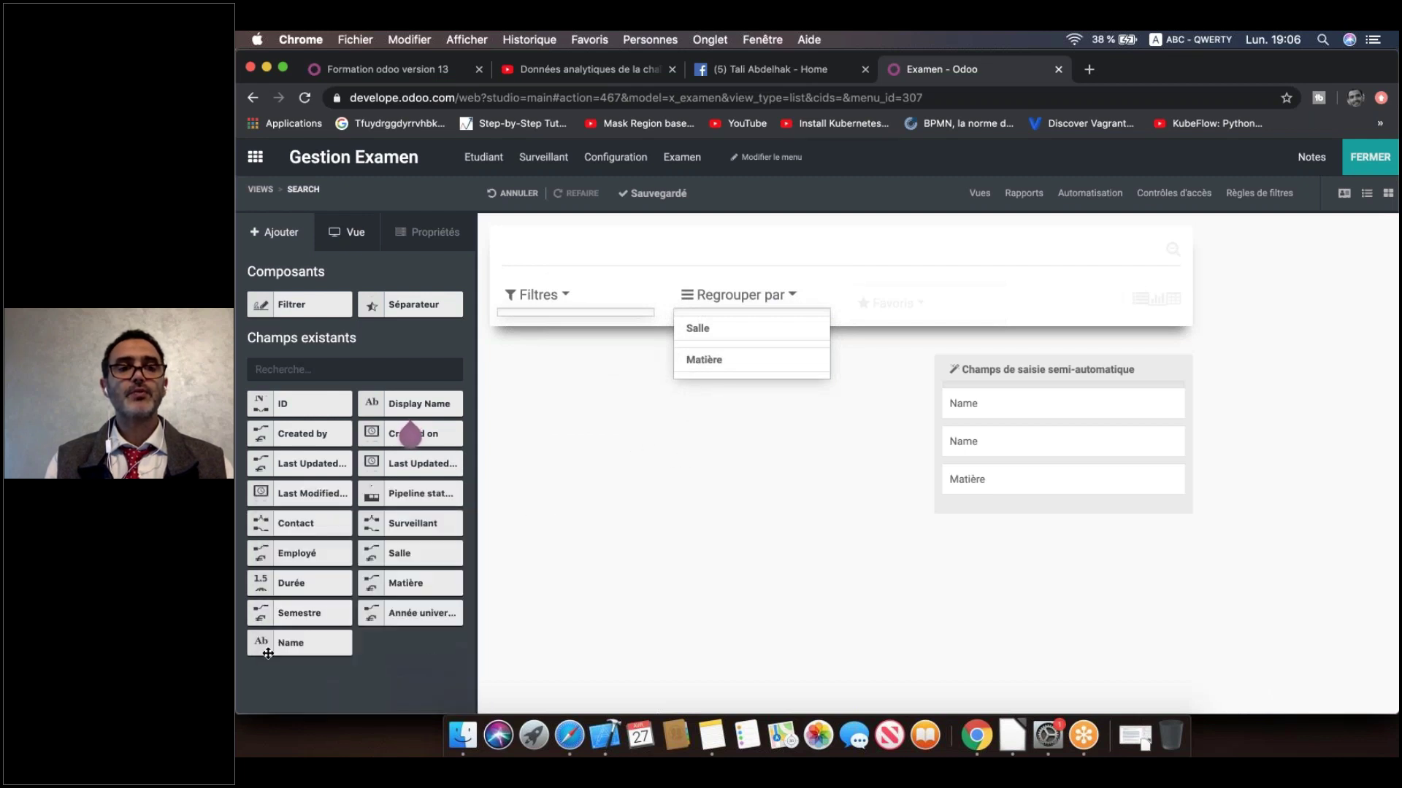
drag(299, 613, 737, 381)
click(451, 347)
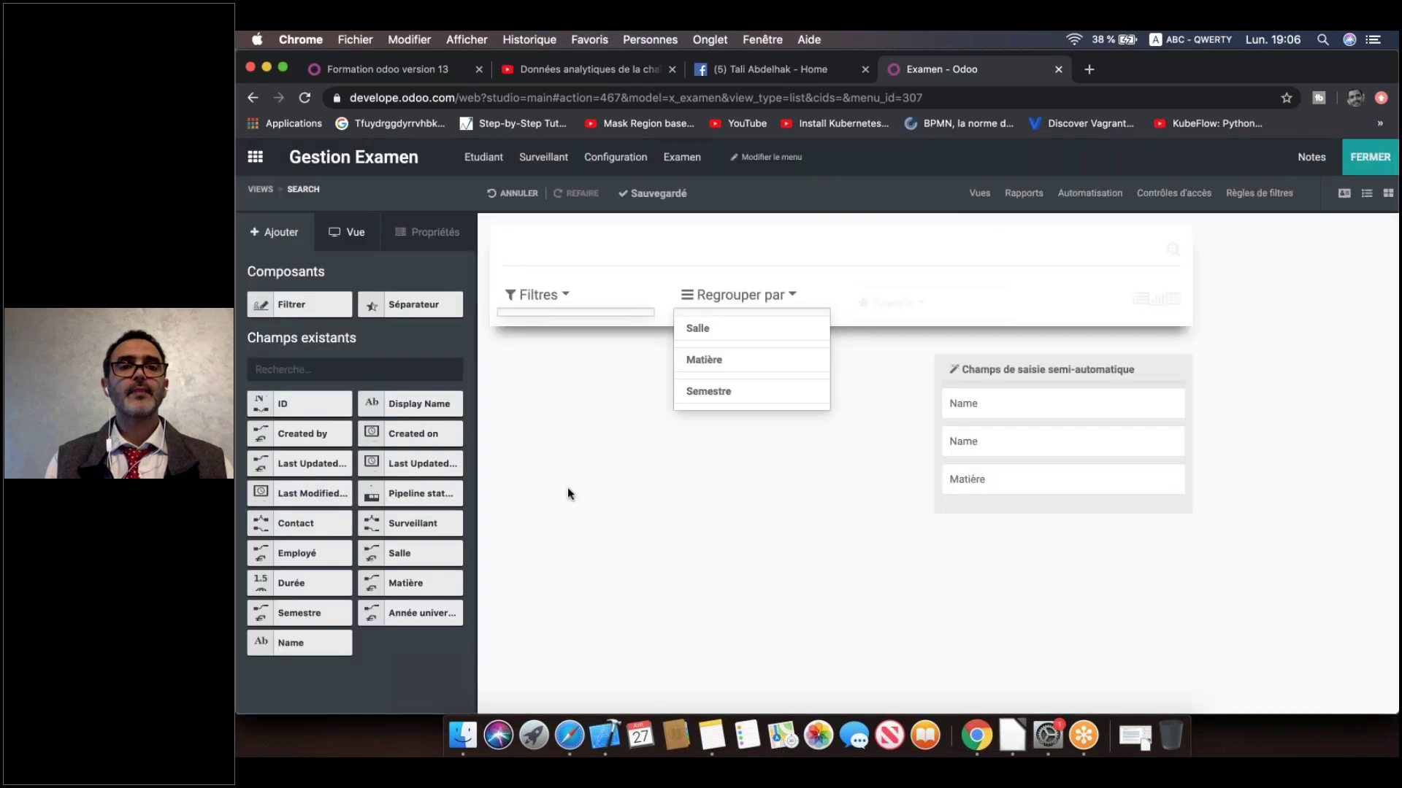
drag(380, 608, 731, 431)
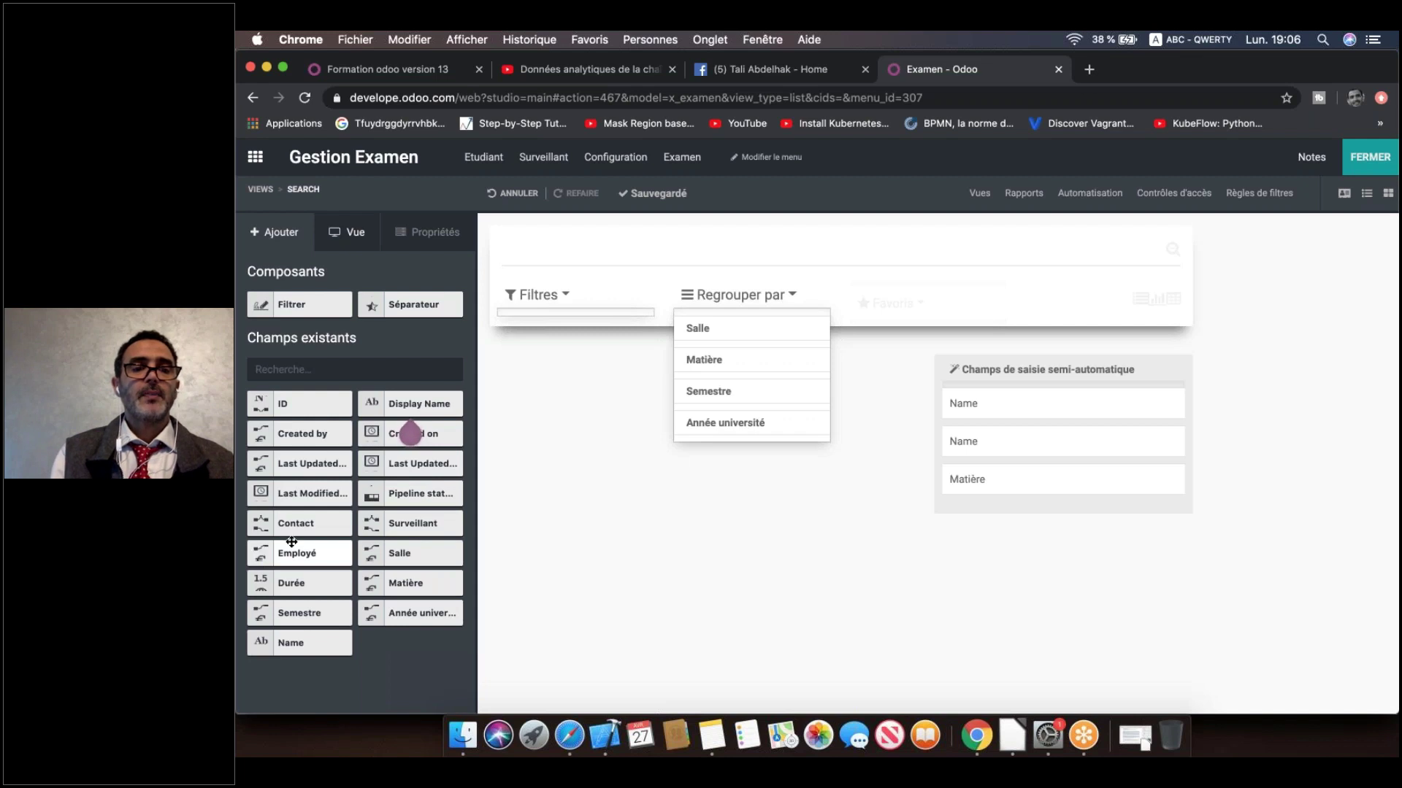
Step: Try to add the existing Surveillant and Salle fields to the exam search view's filters
drag(412, 523, 536, 292)
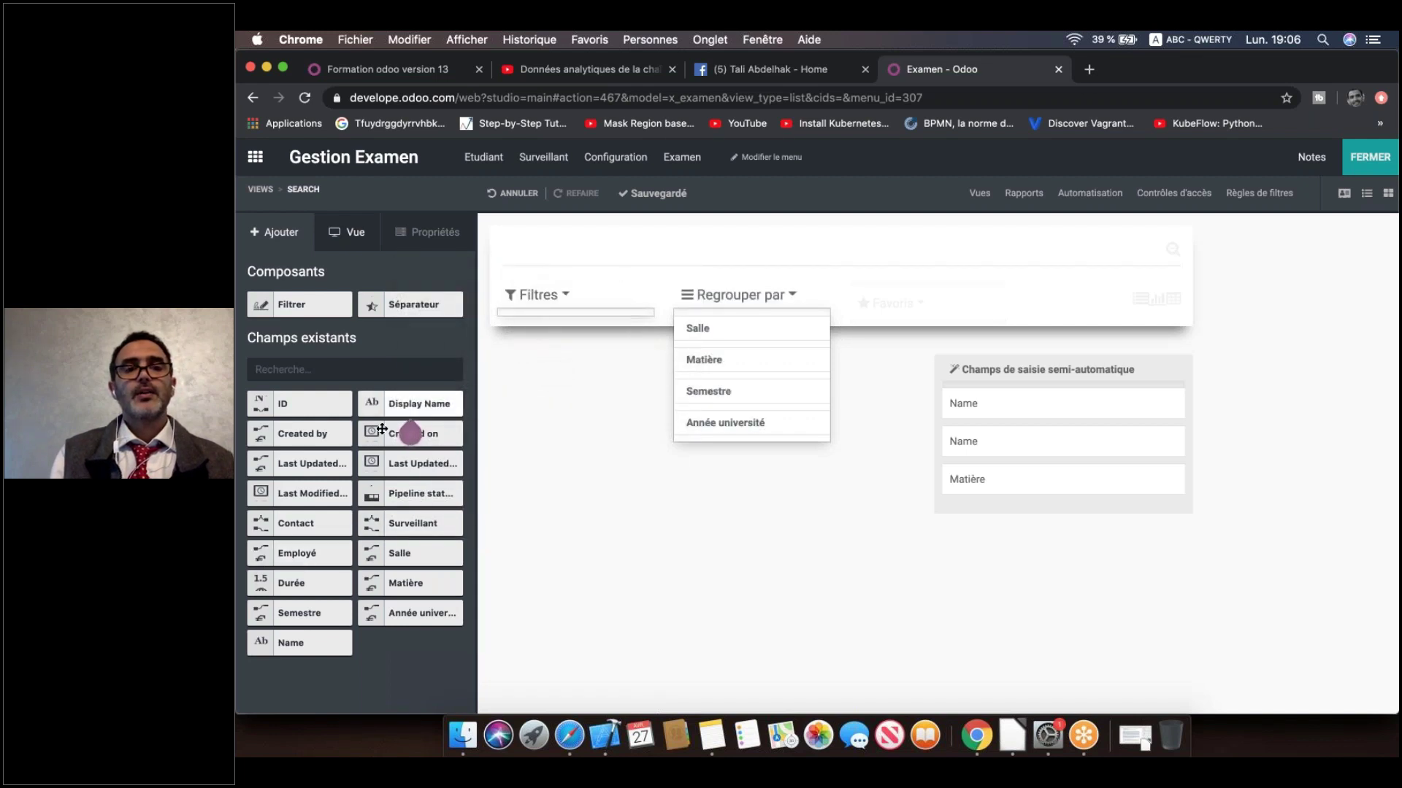
drag(376, 529, 546, 314)
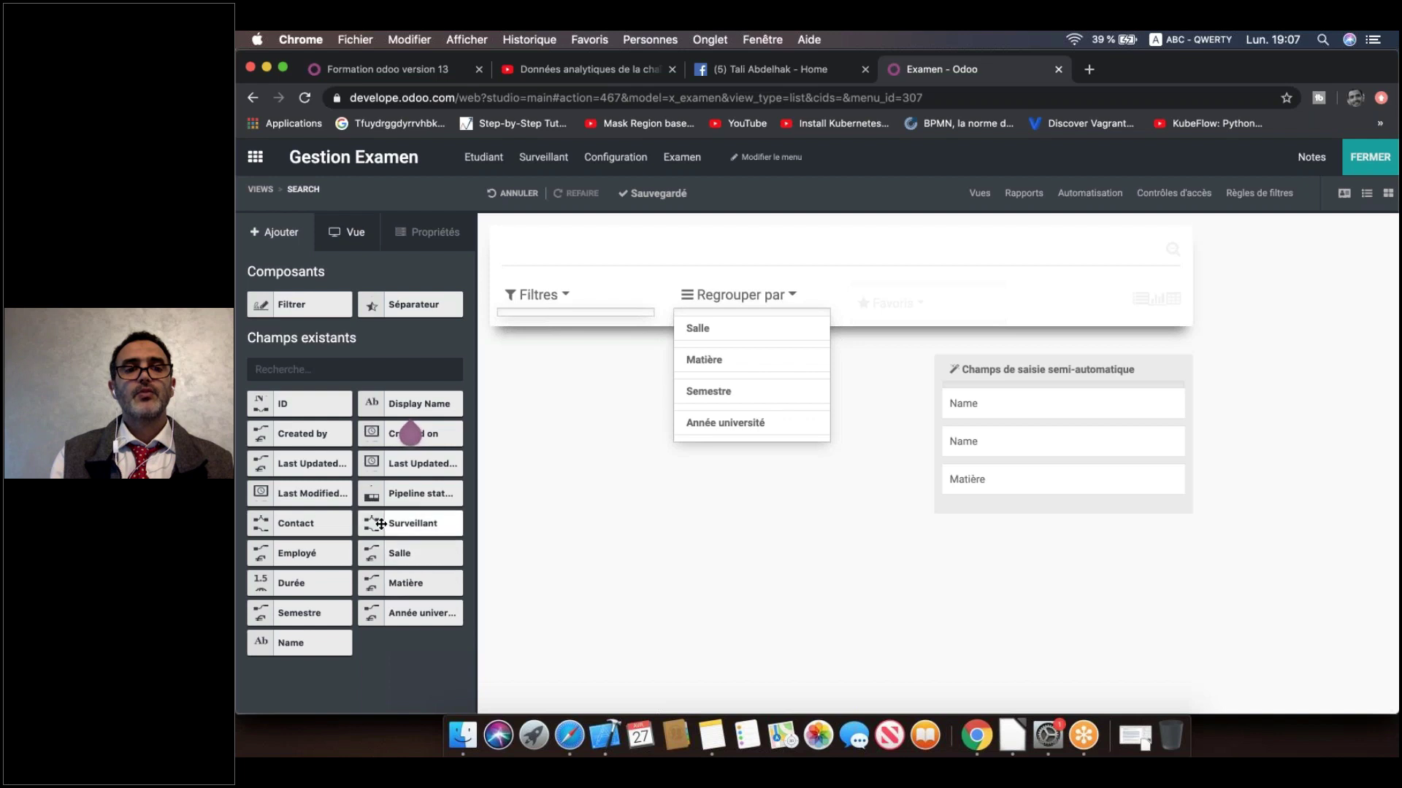
drag(376, 523, 547, 316)
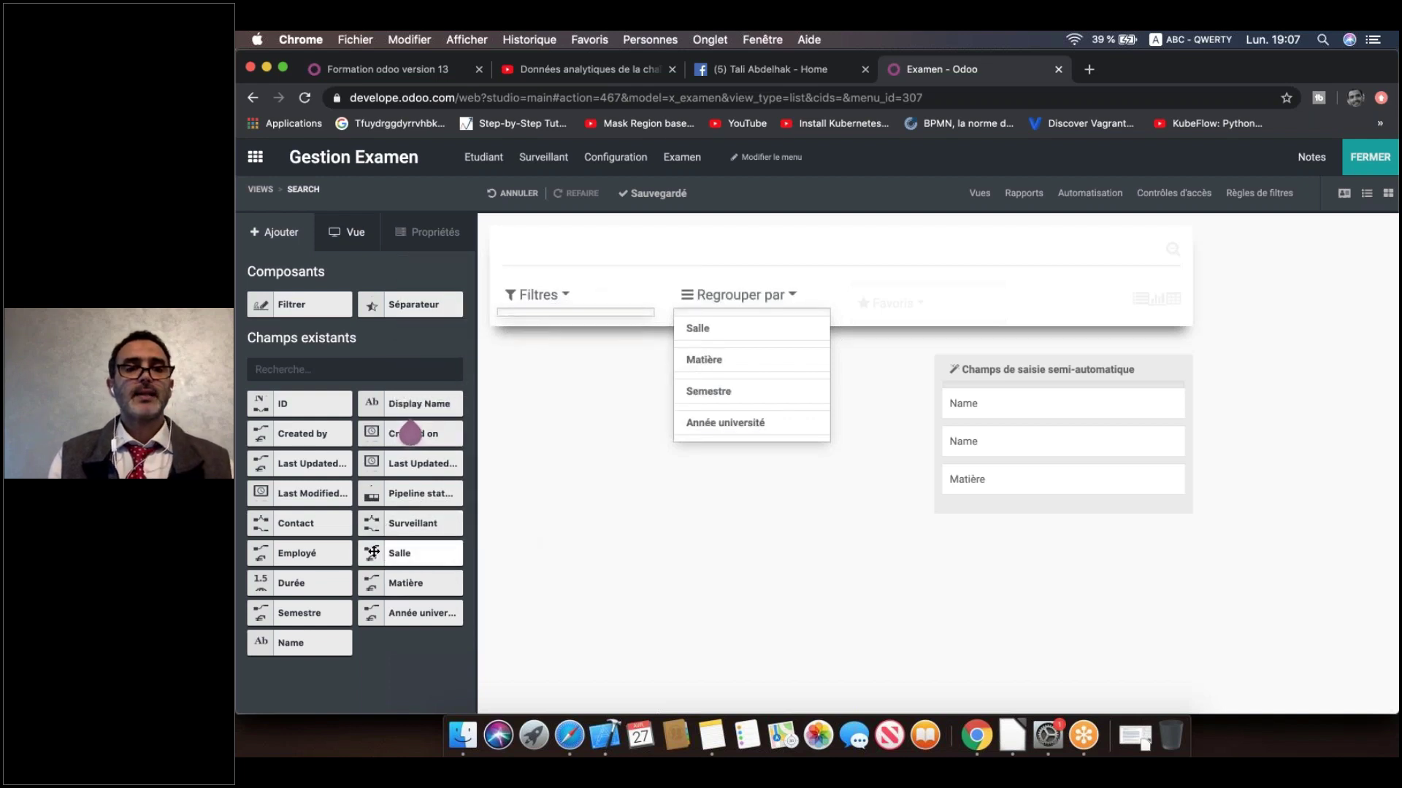
drag(383, 563, 547, 330)
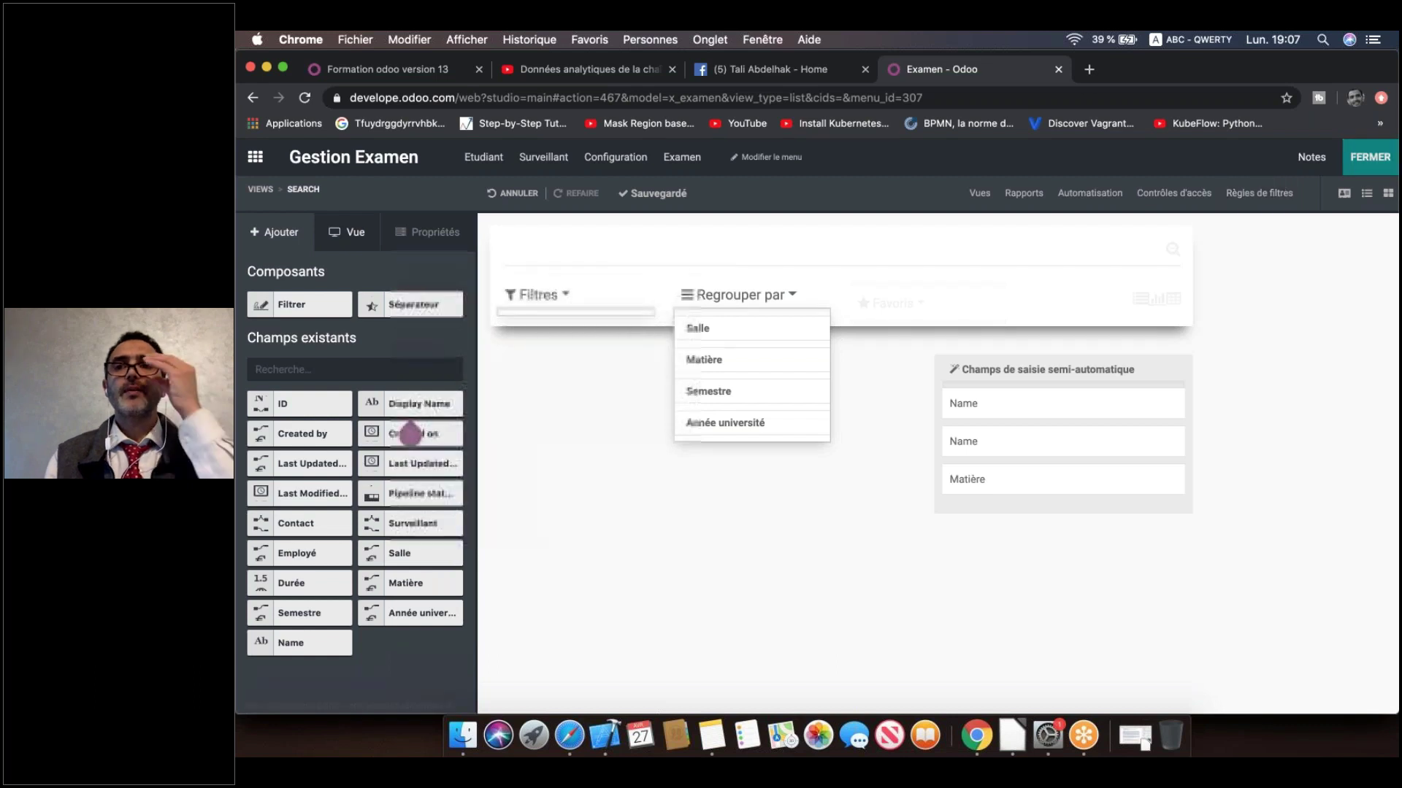
Step: Close Studio, search the exam list for "inform" in Name, and clear the search
click(1355, 161)
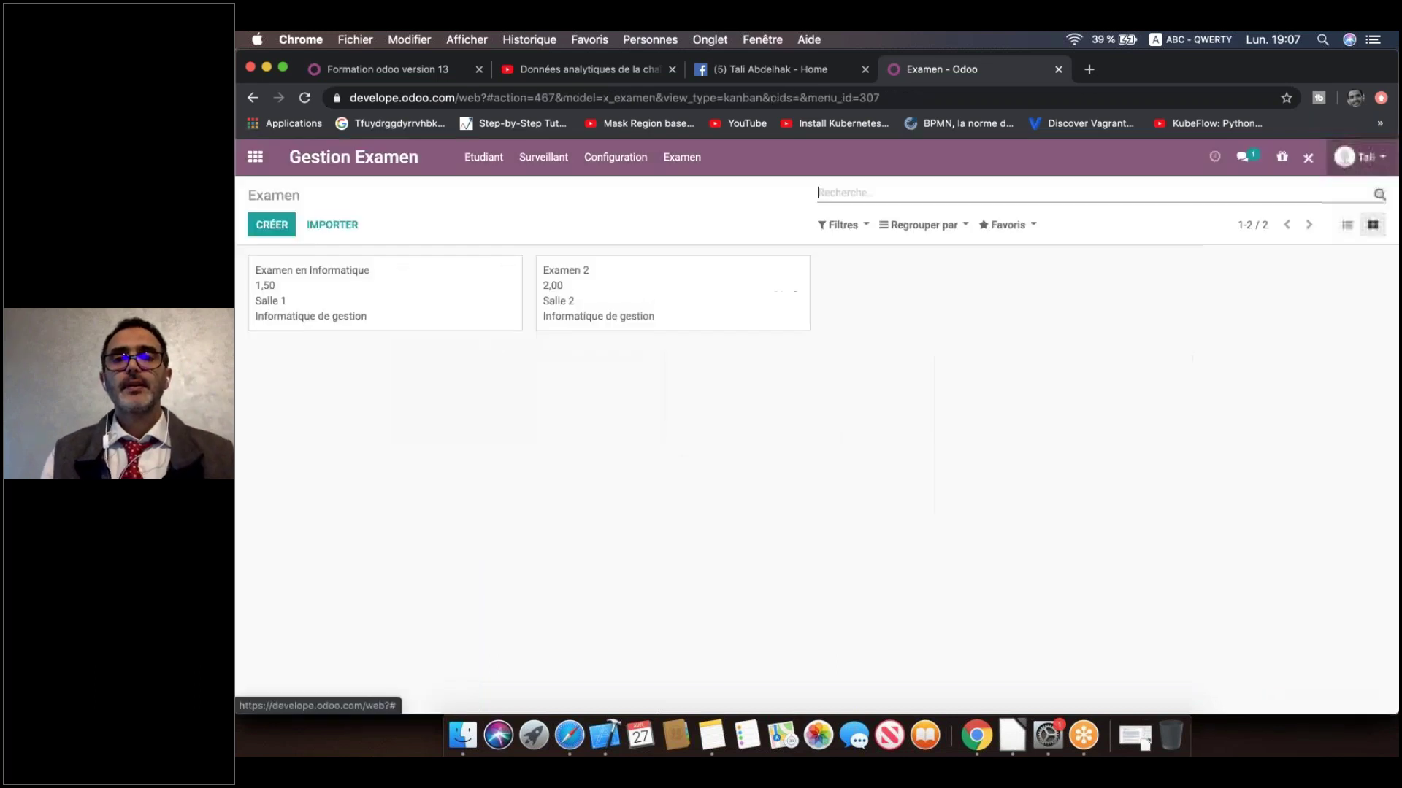
click(1345, 226)
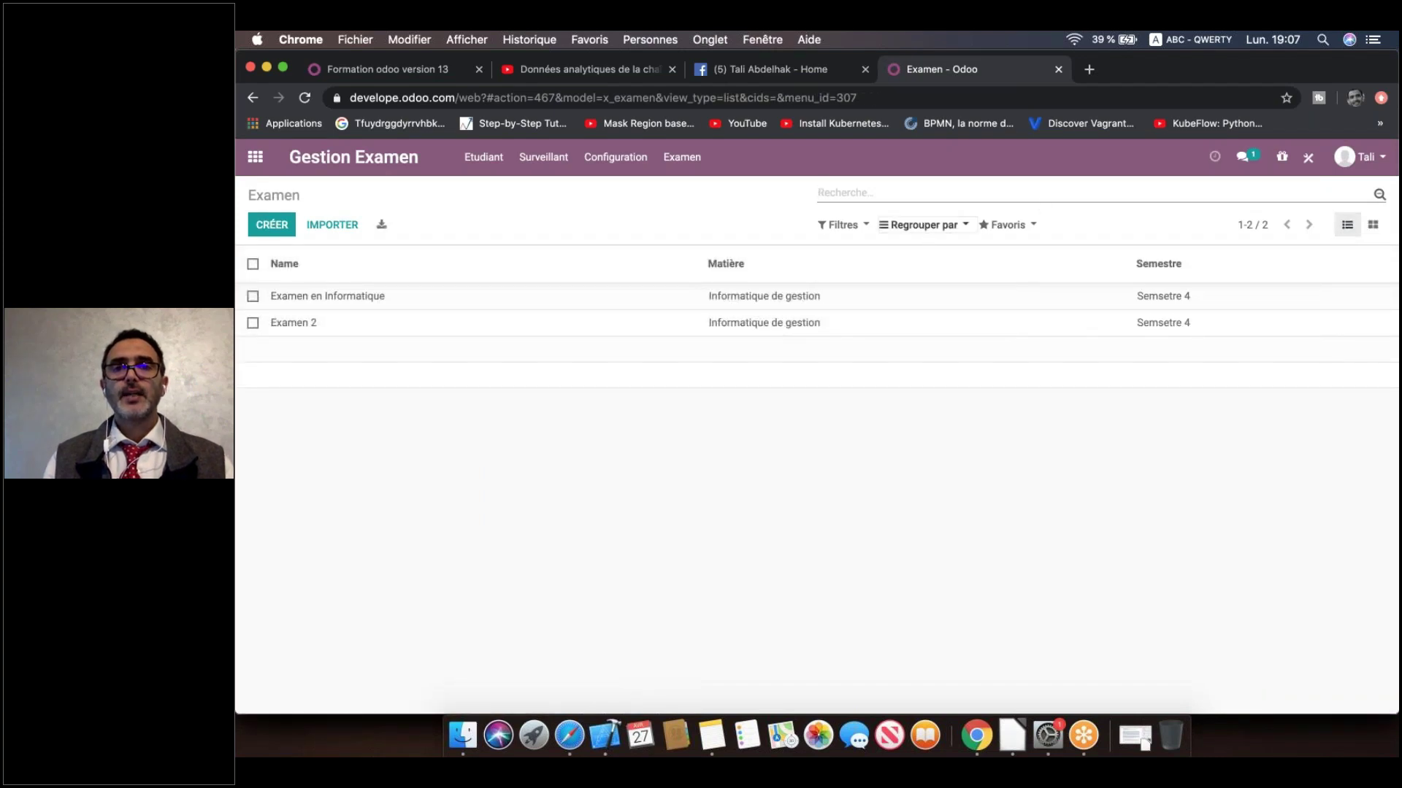
click(928, 193)
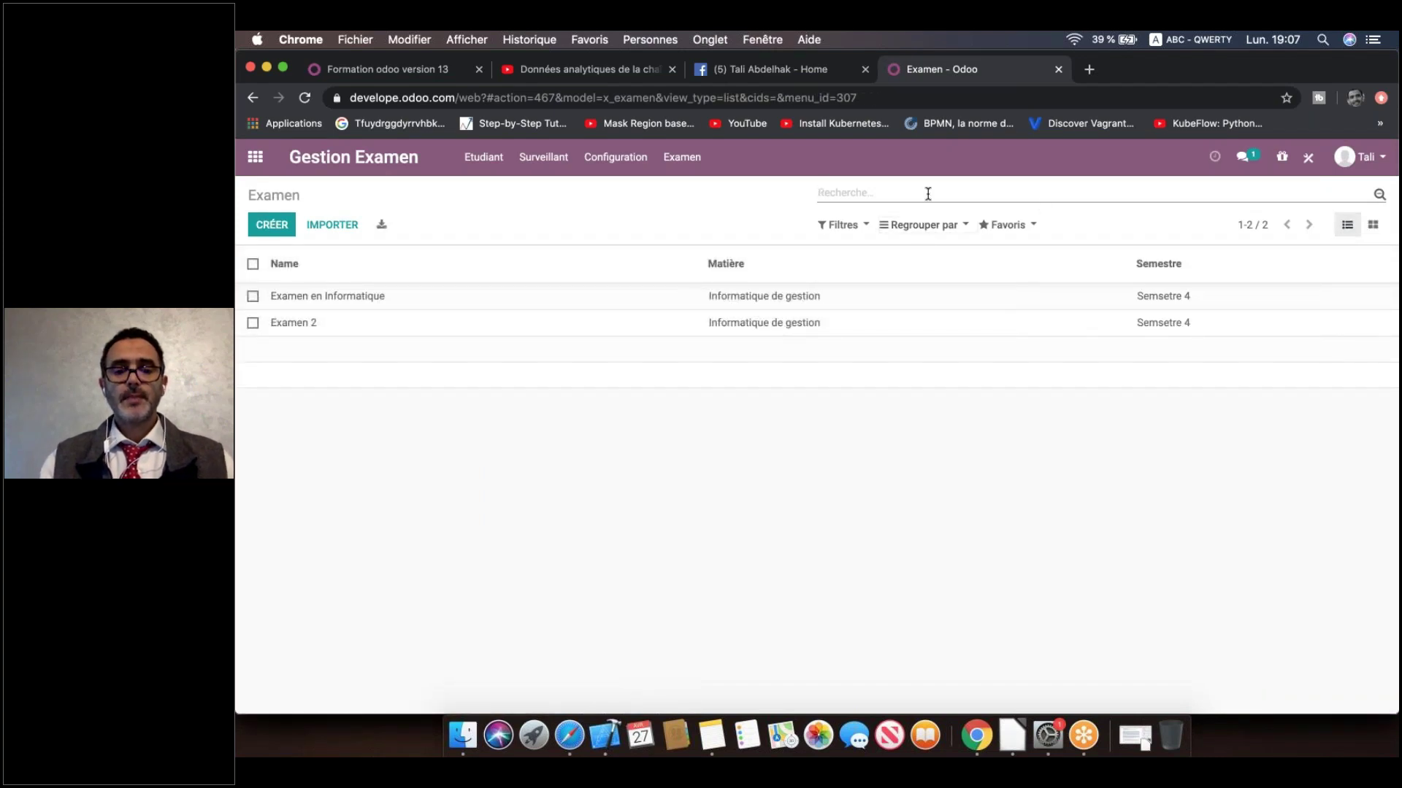
text(in)
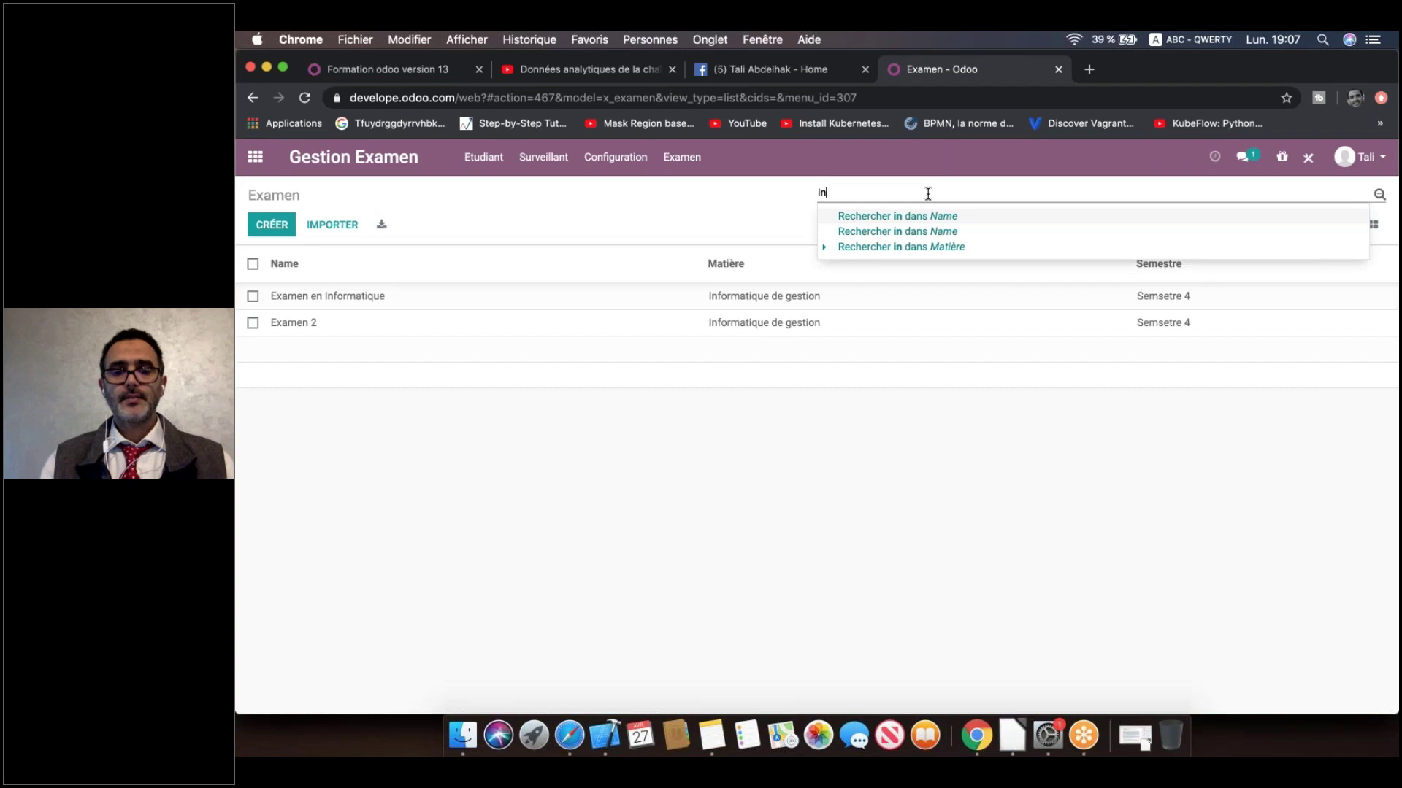
text(form)
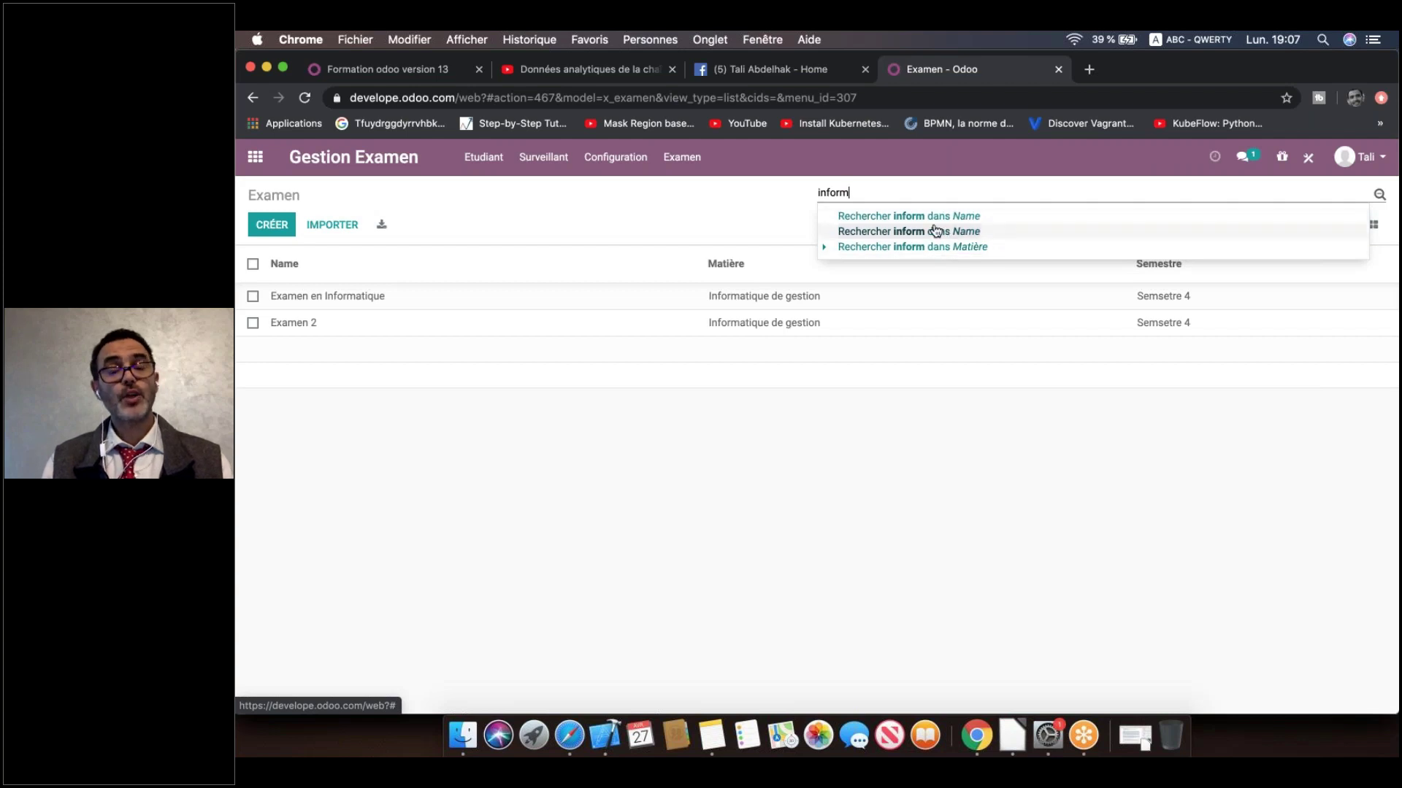
click(930, 216)
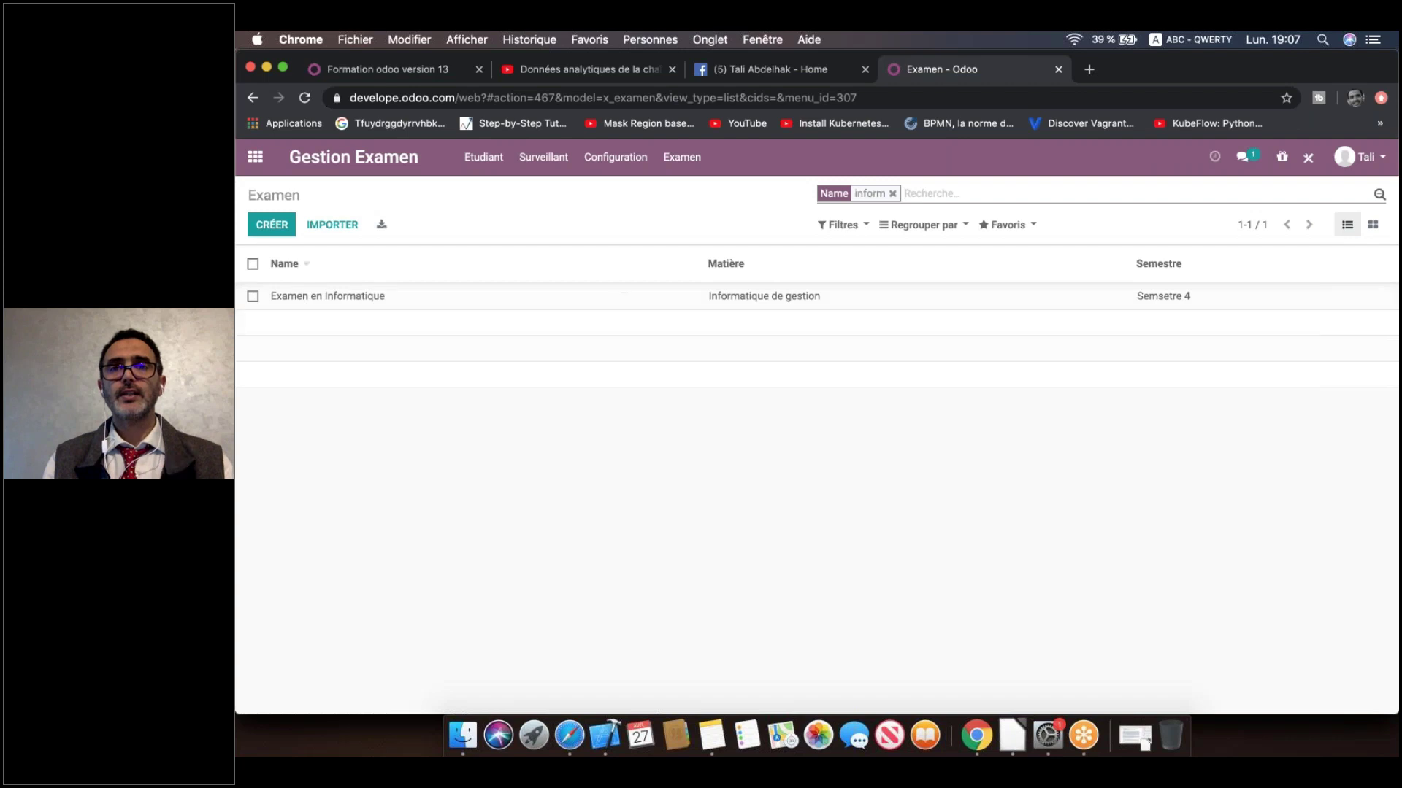
click(892, 193)
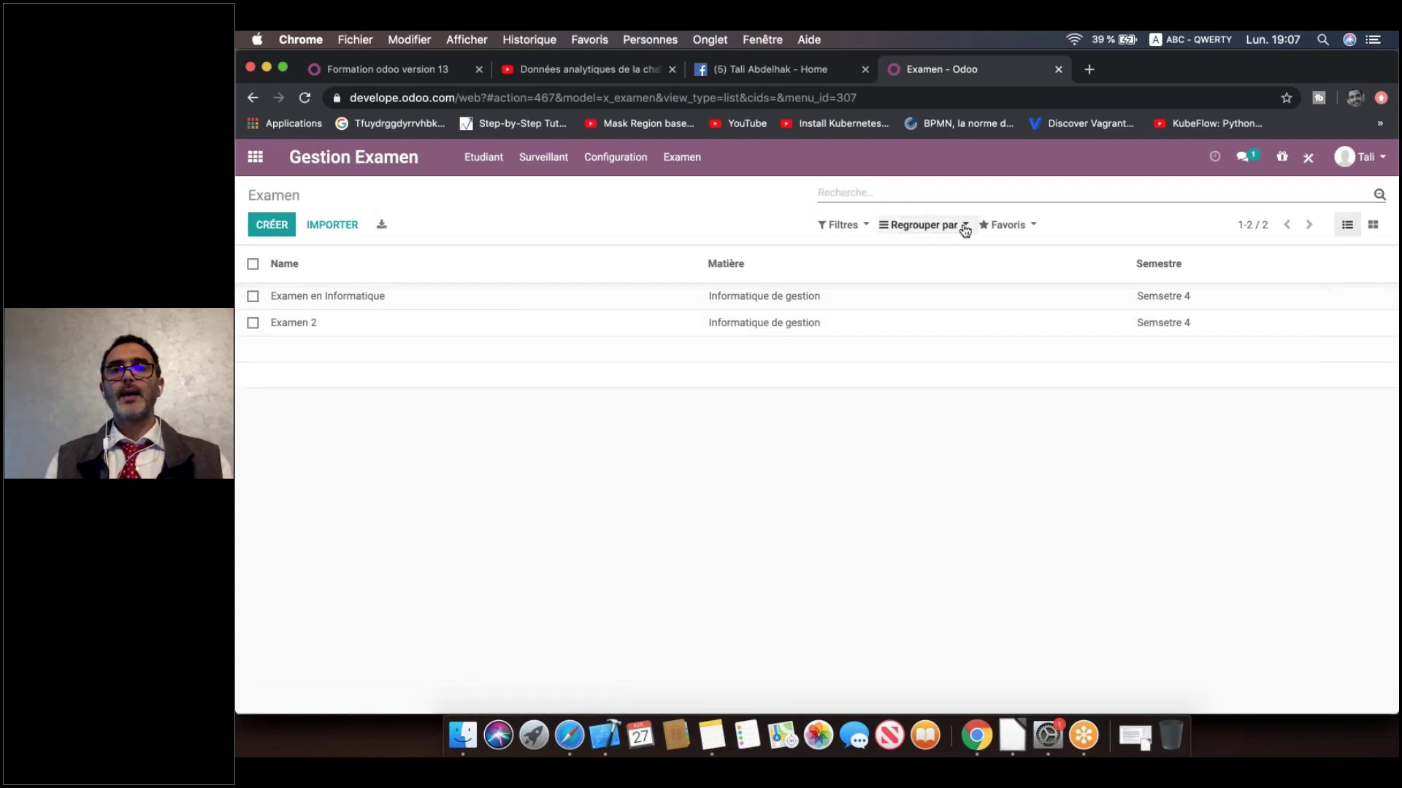
Step: Group the exam list by Salle, expand the Salle 1 and Salle 2 groups, and remove the grouping
click(965, 227)
click(899, 250)
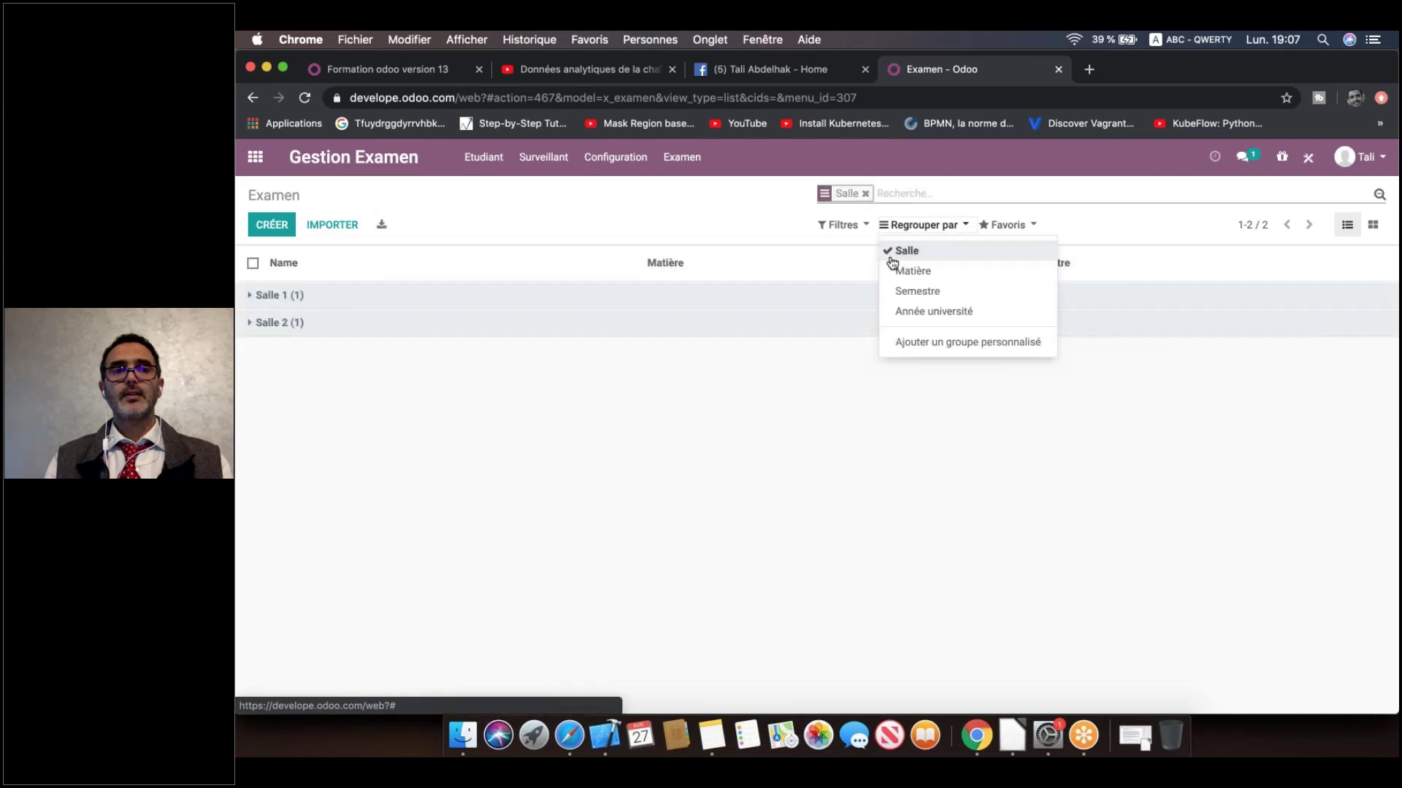
click(269, 295)
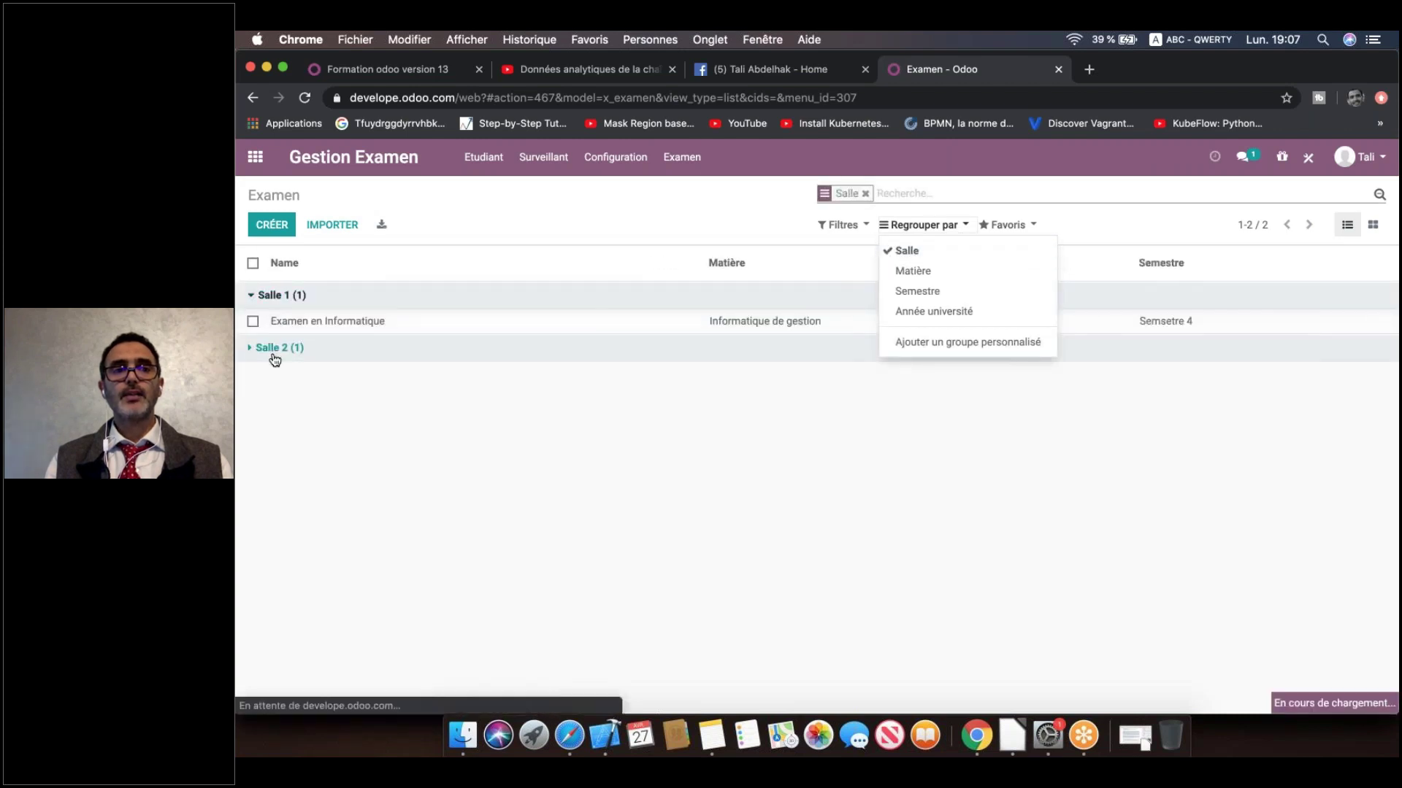
click(273, 349)
click(904, 251)
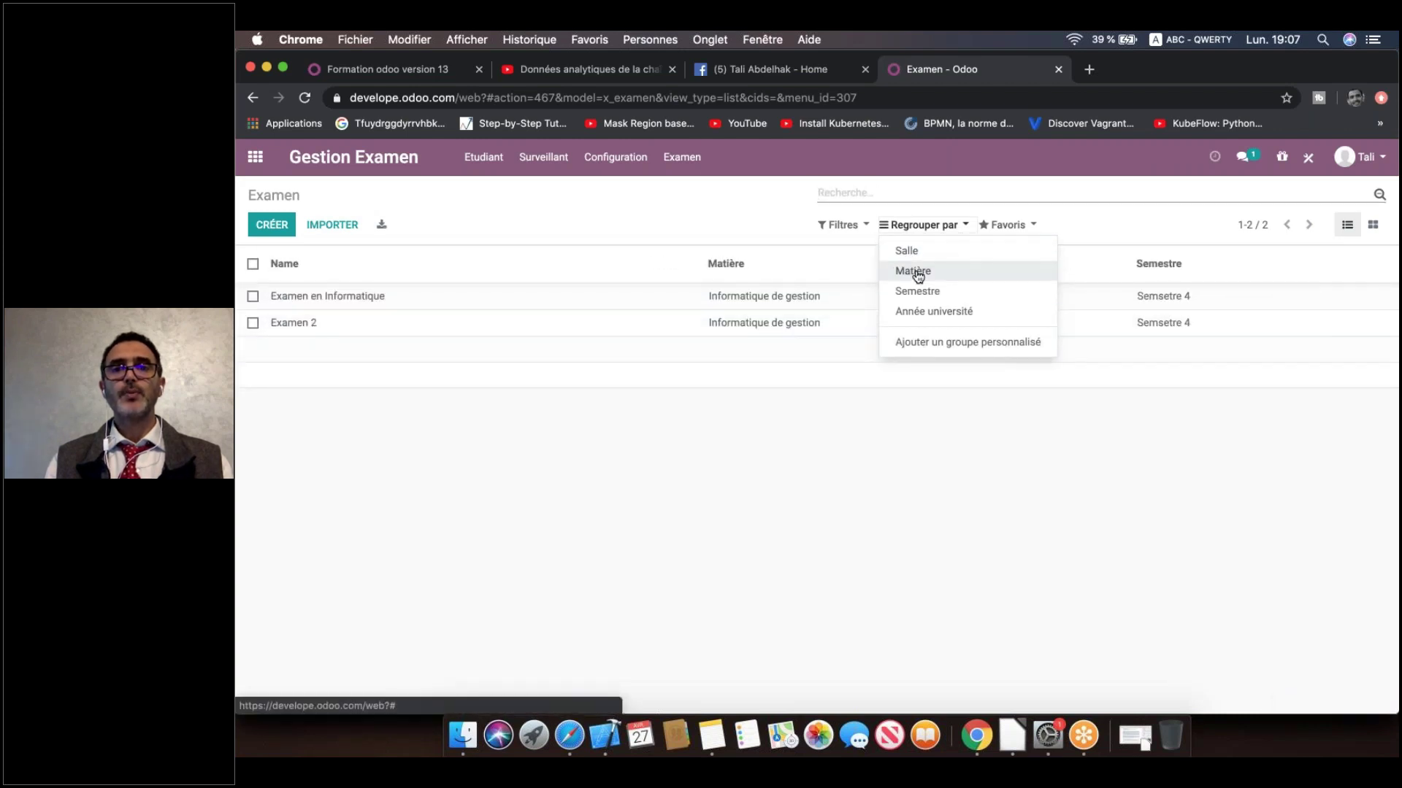
Step: Group the exams by Matière, expand and collapse its group, and replace that grouping with Semestre
click(913, 271)
click(348, 298)
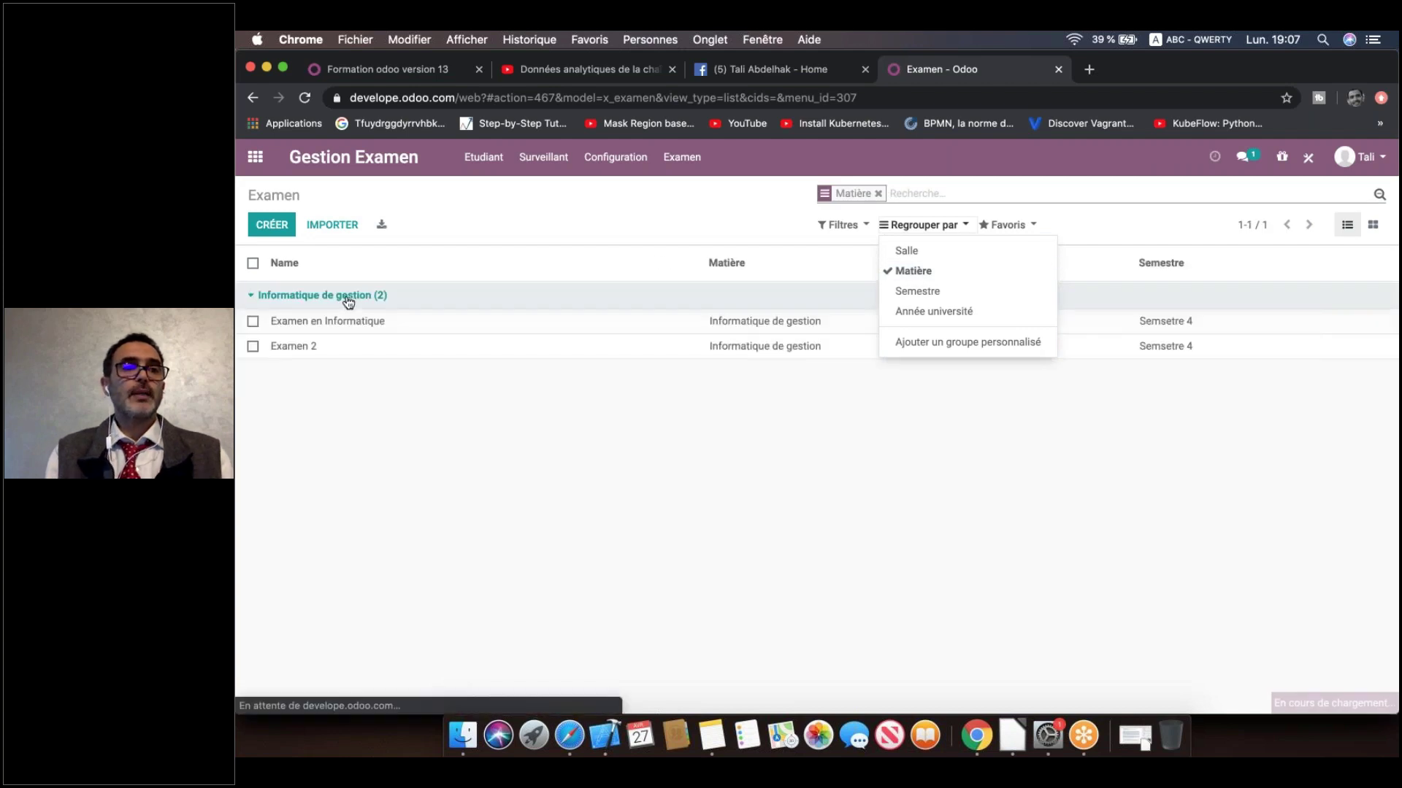
click(347, 296)
click(935, 290)
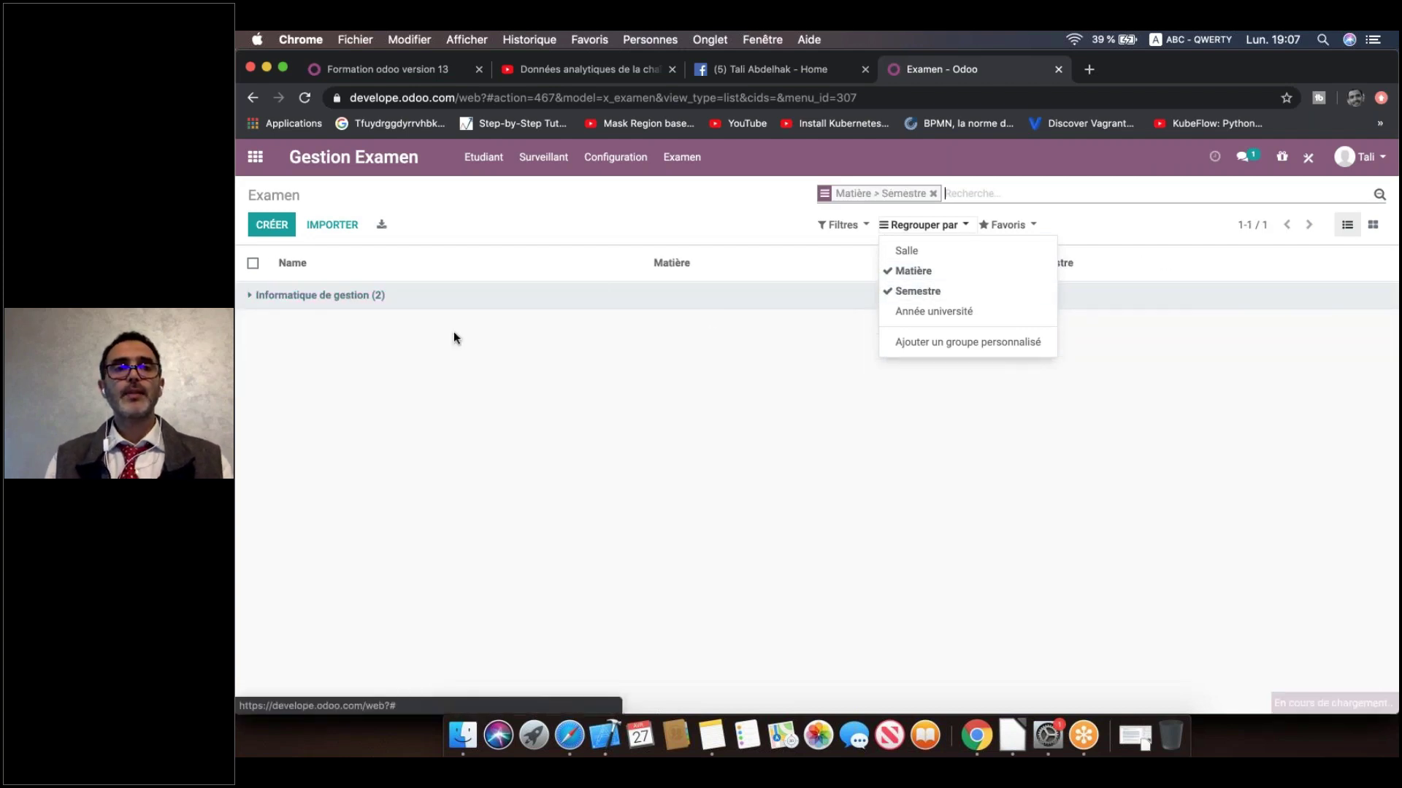
click(913, 271)
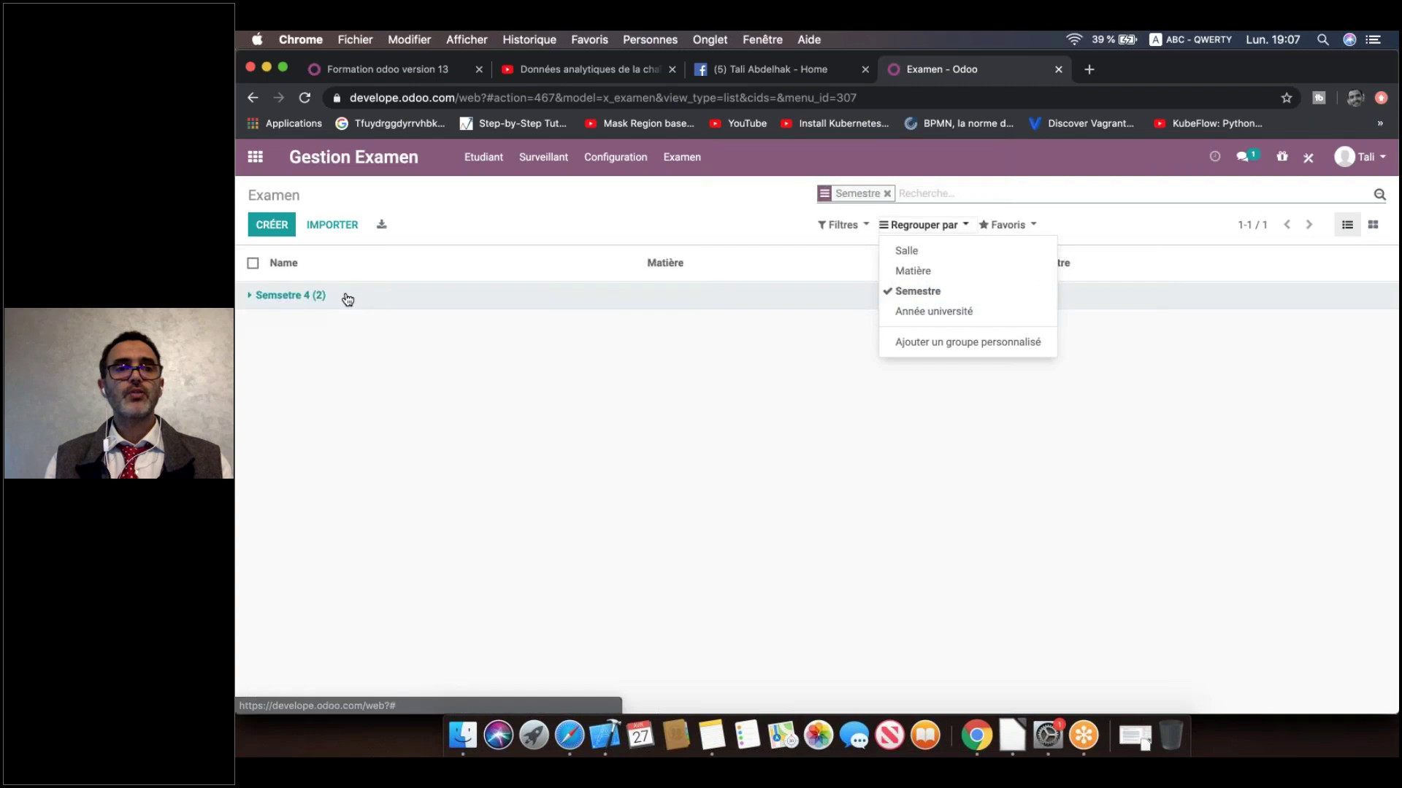
Step: Replace the Semestre grouping with Année université, Matière and Salle, and expand the 2019/2020 and Informatique de gestion groups
click(917, 311)
click(913, 291)
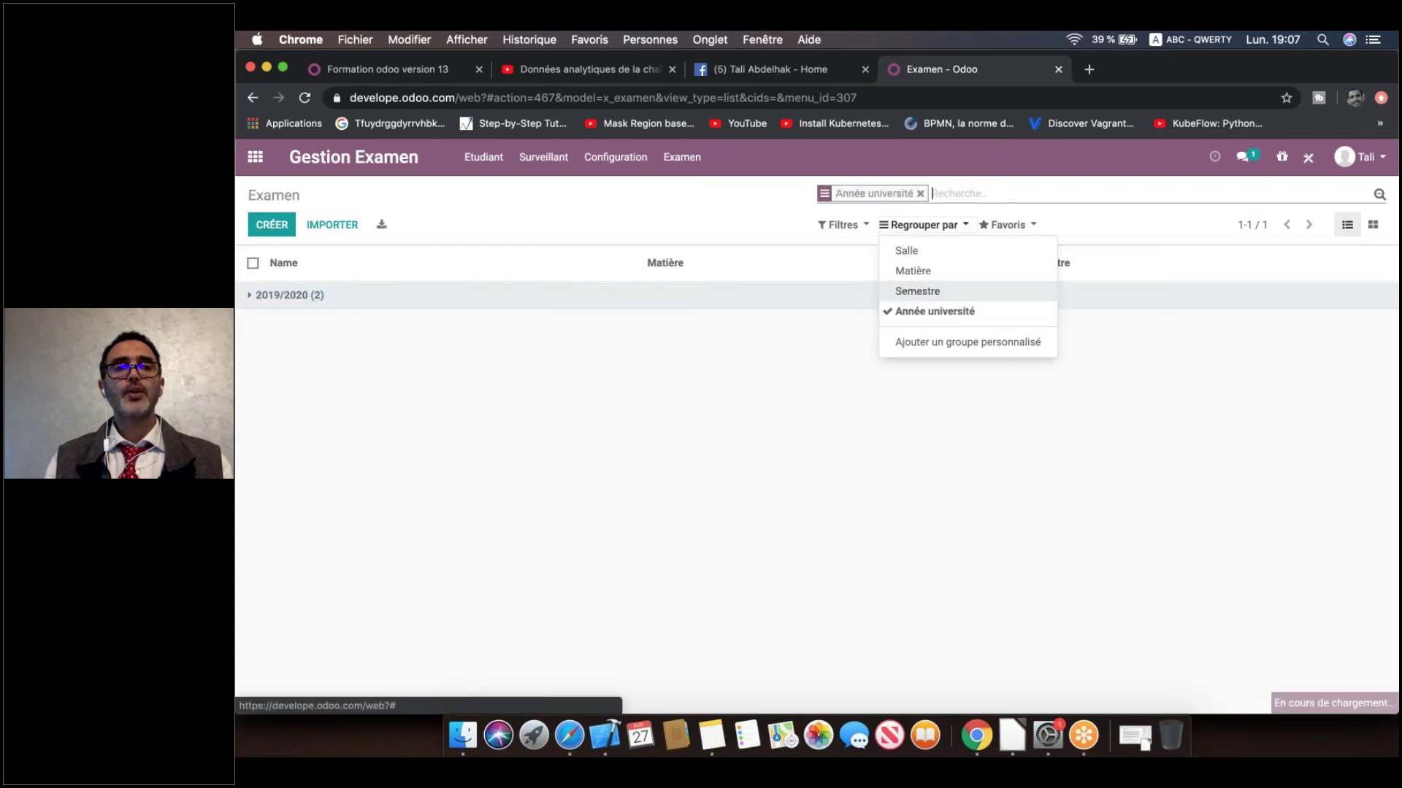
click(252, 297)
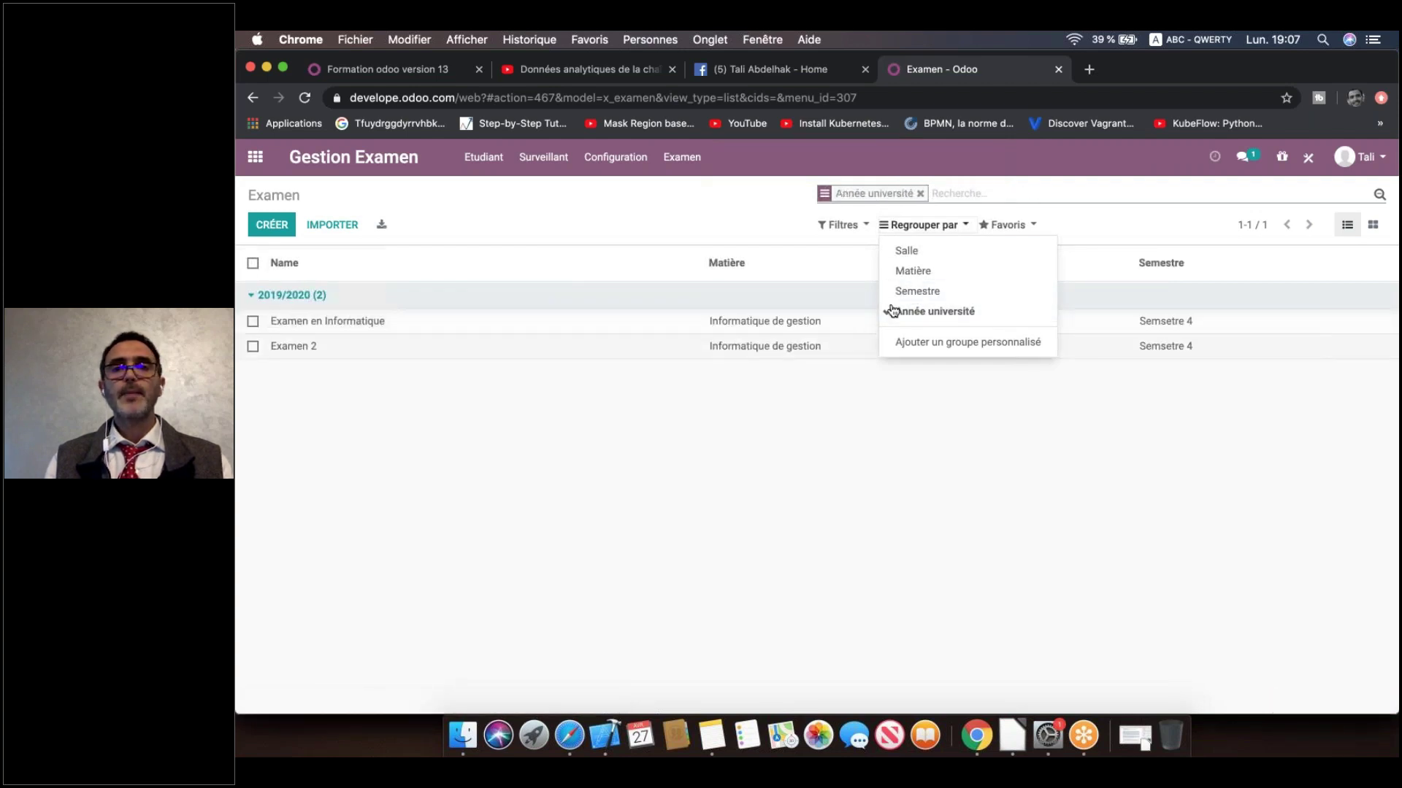
click(913, 271)
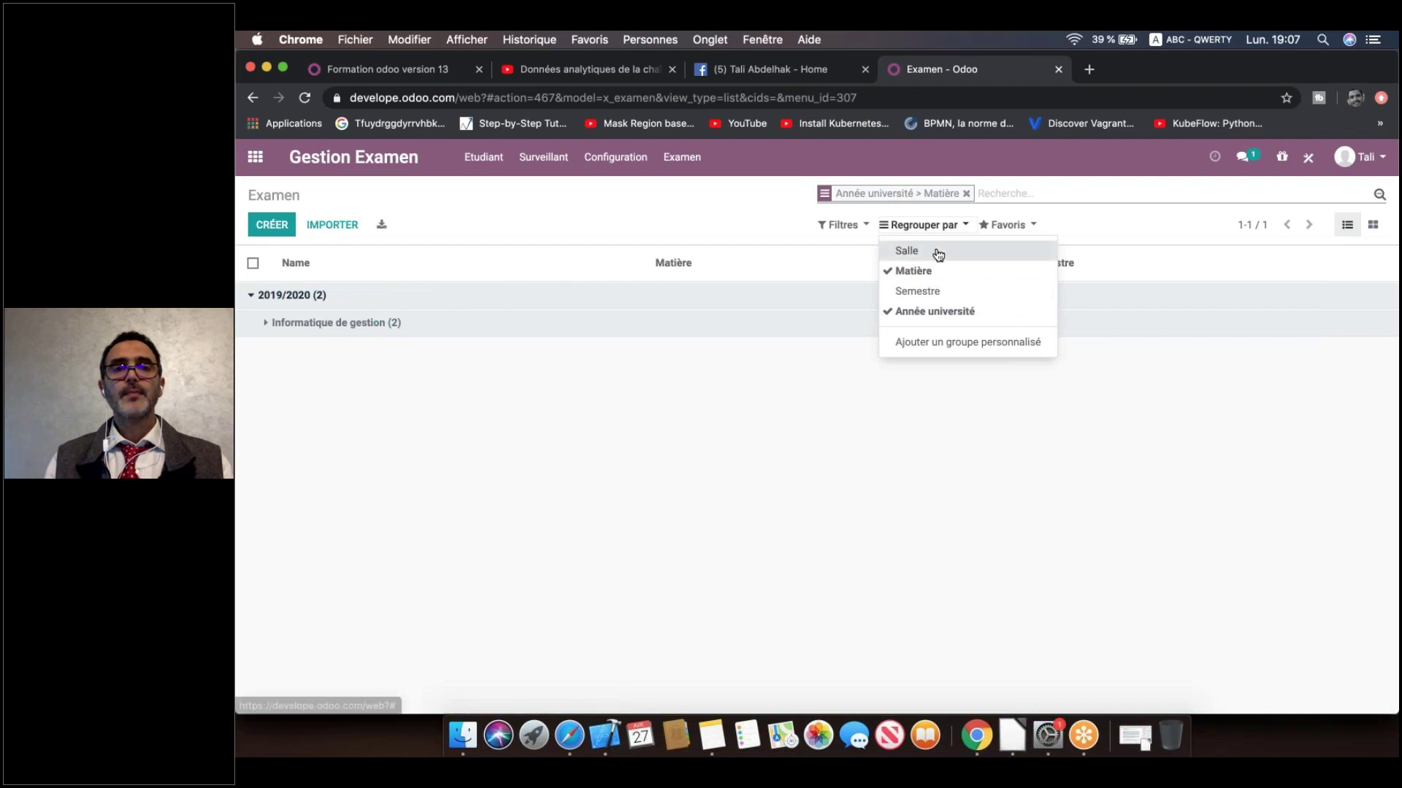
click(908, 250)
click(335, 324)
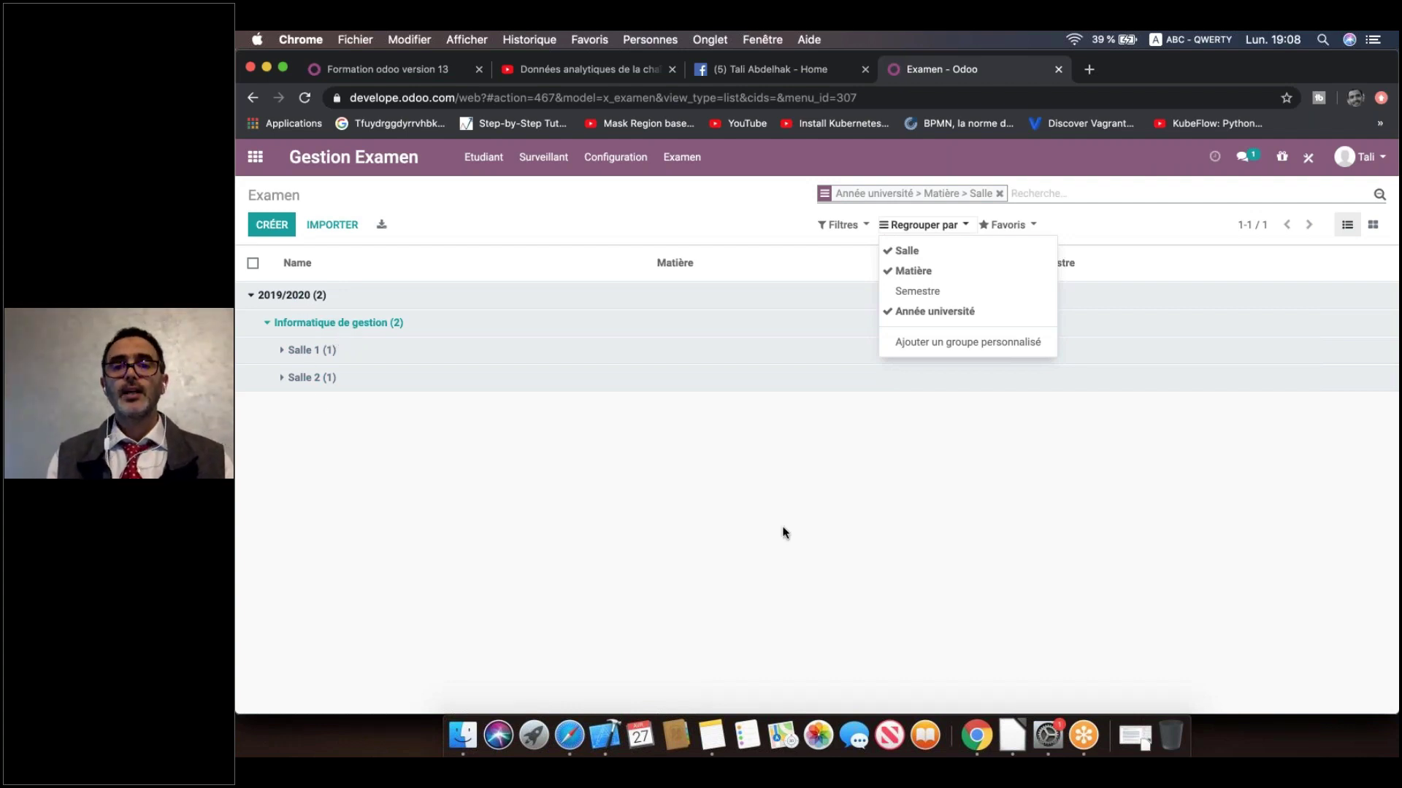
click(1197, 264)
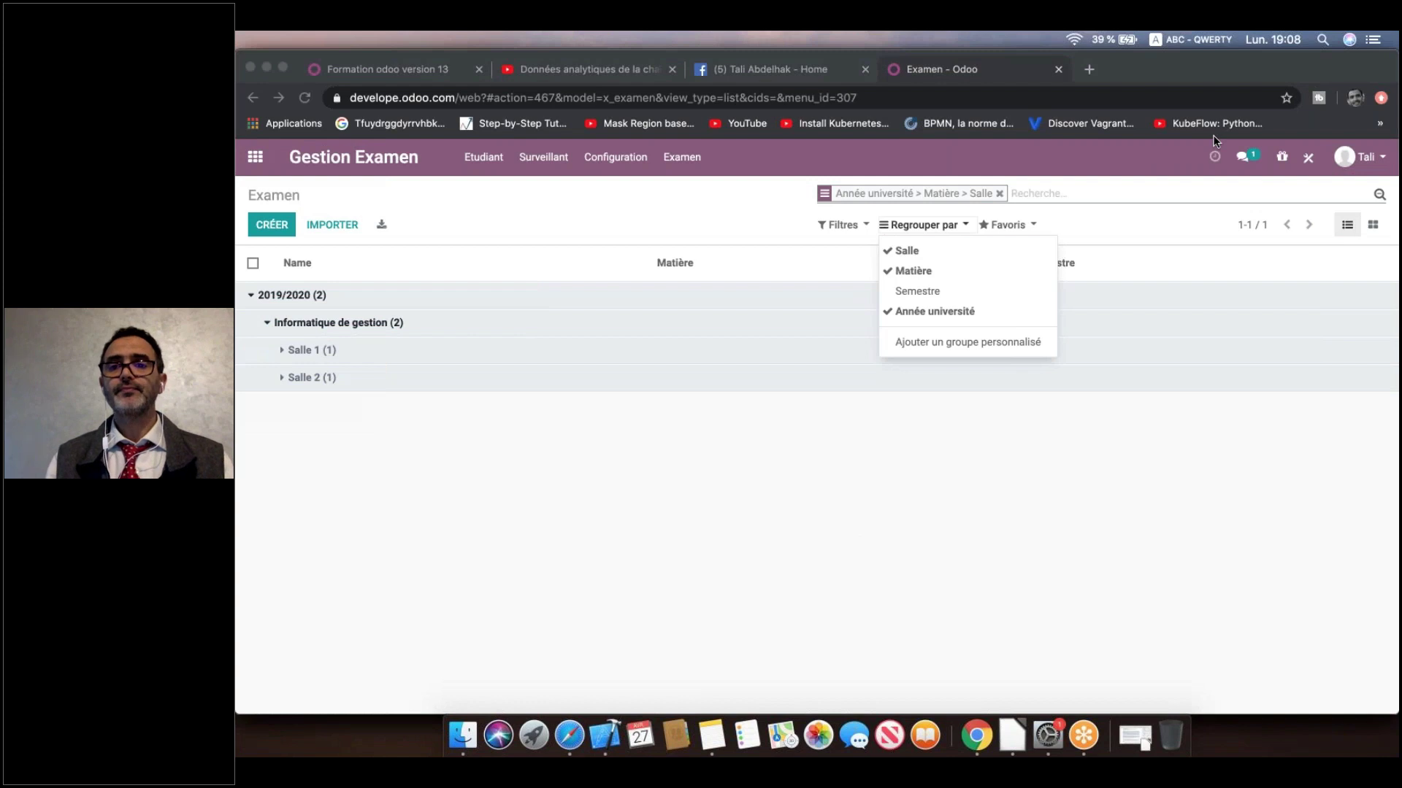